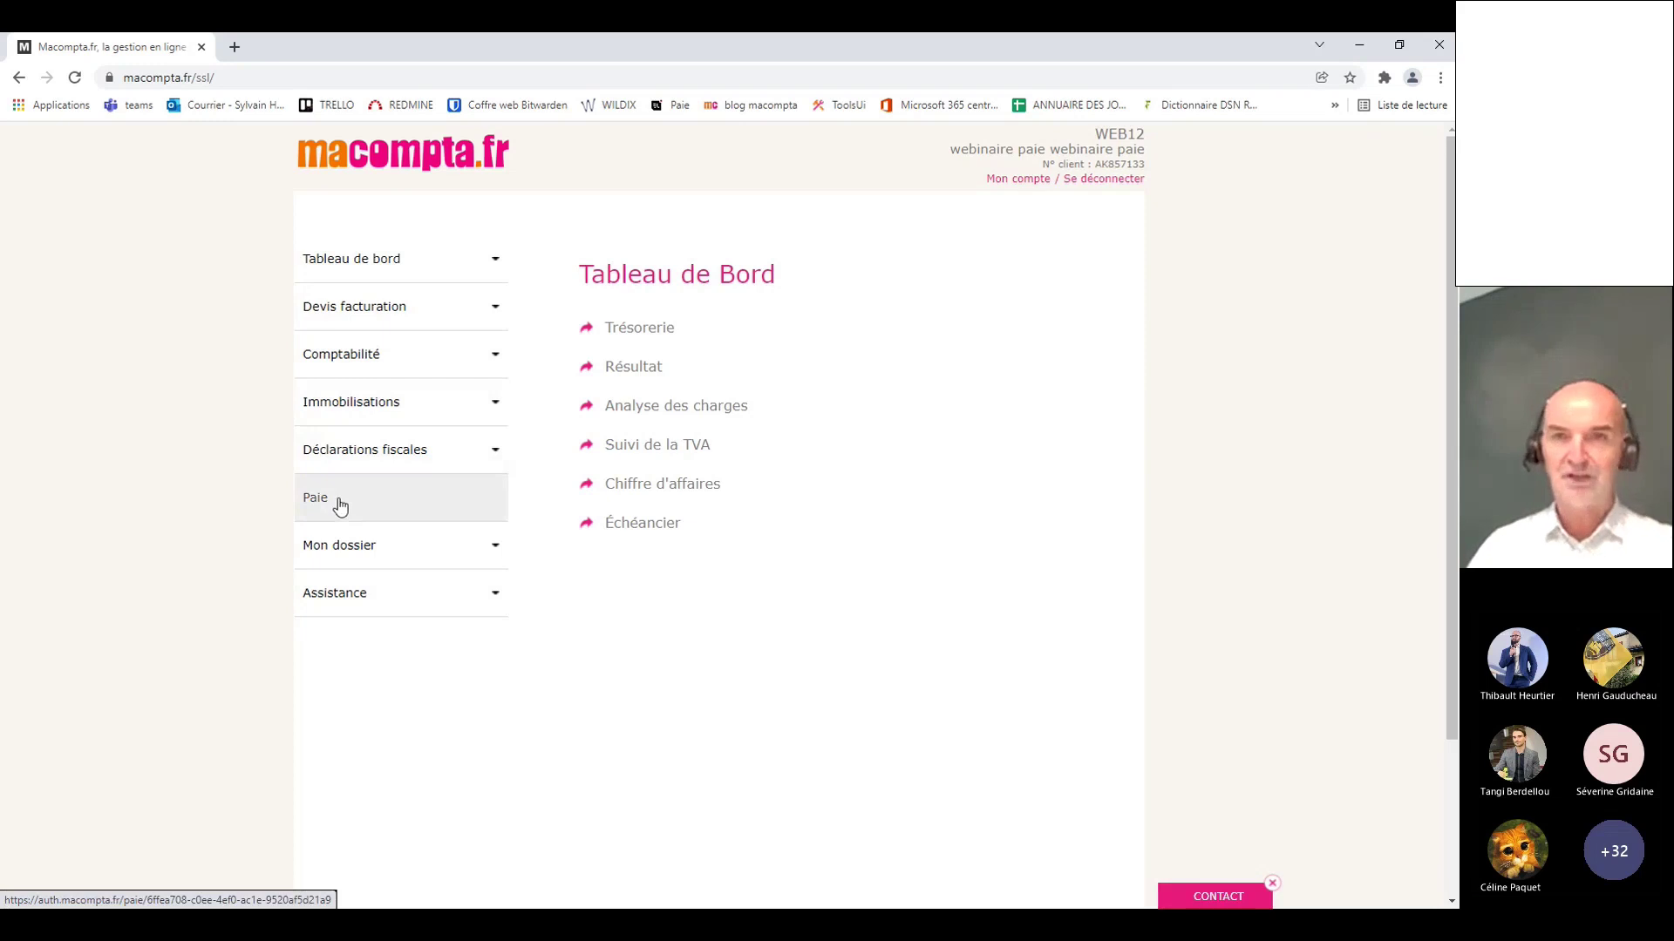
Step: In the account details, turn multi-user access off and back on
click(1010, 185)
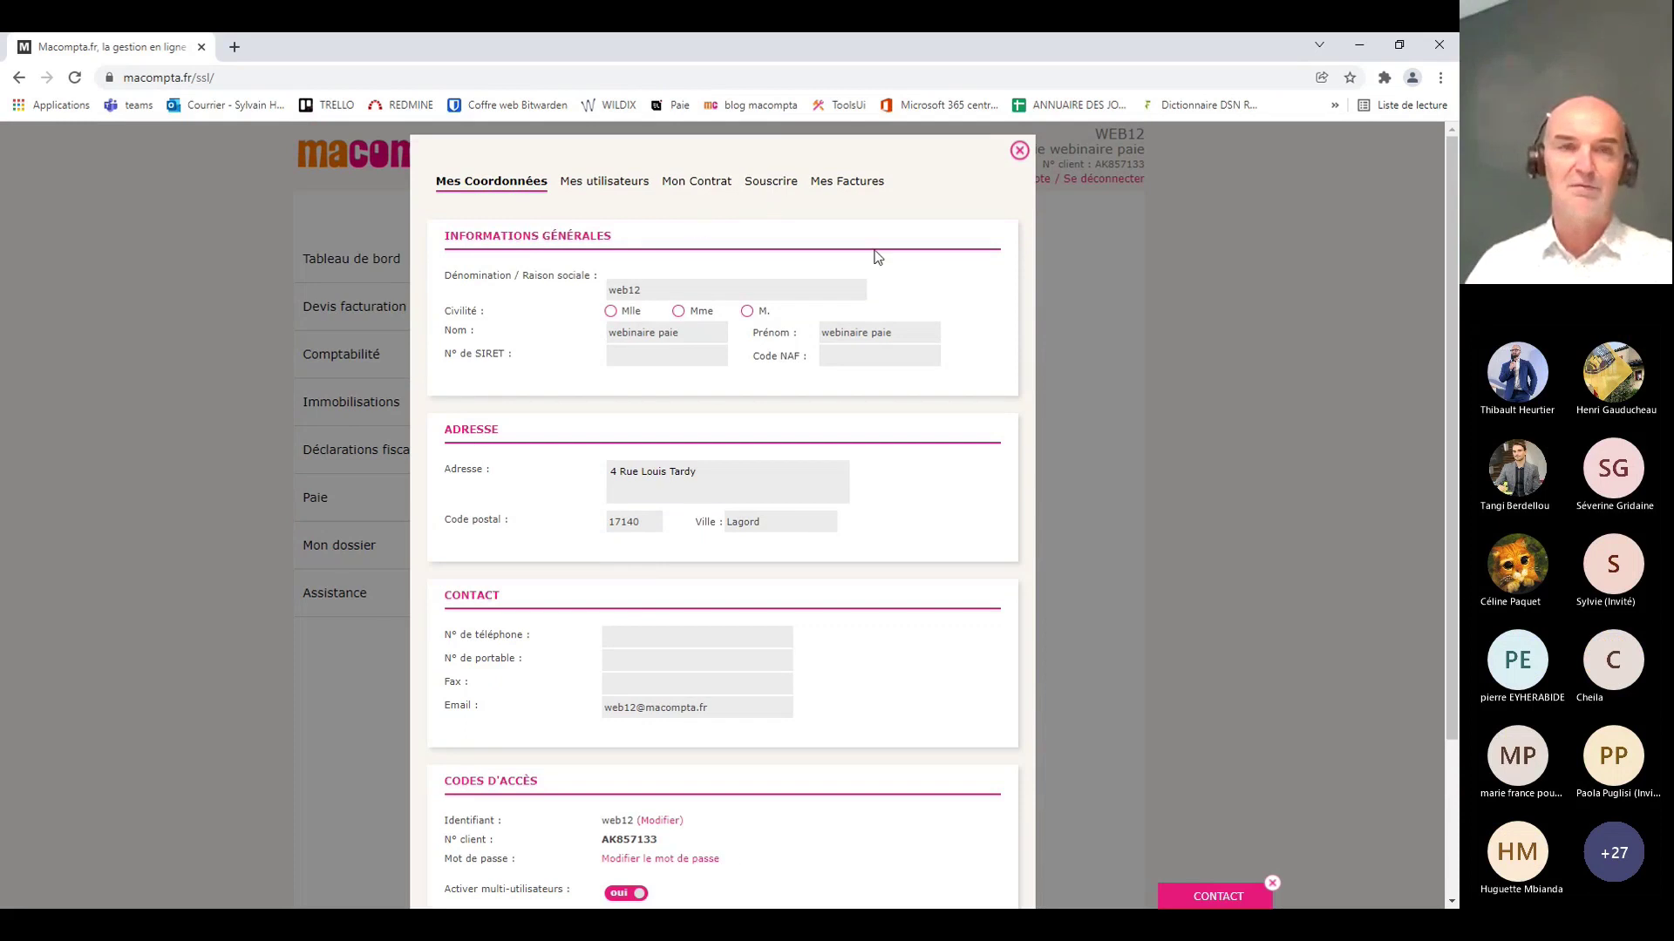
scroll(528, 723, down, 1)
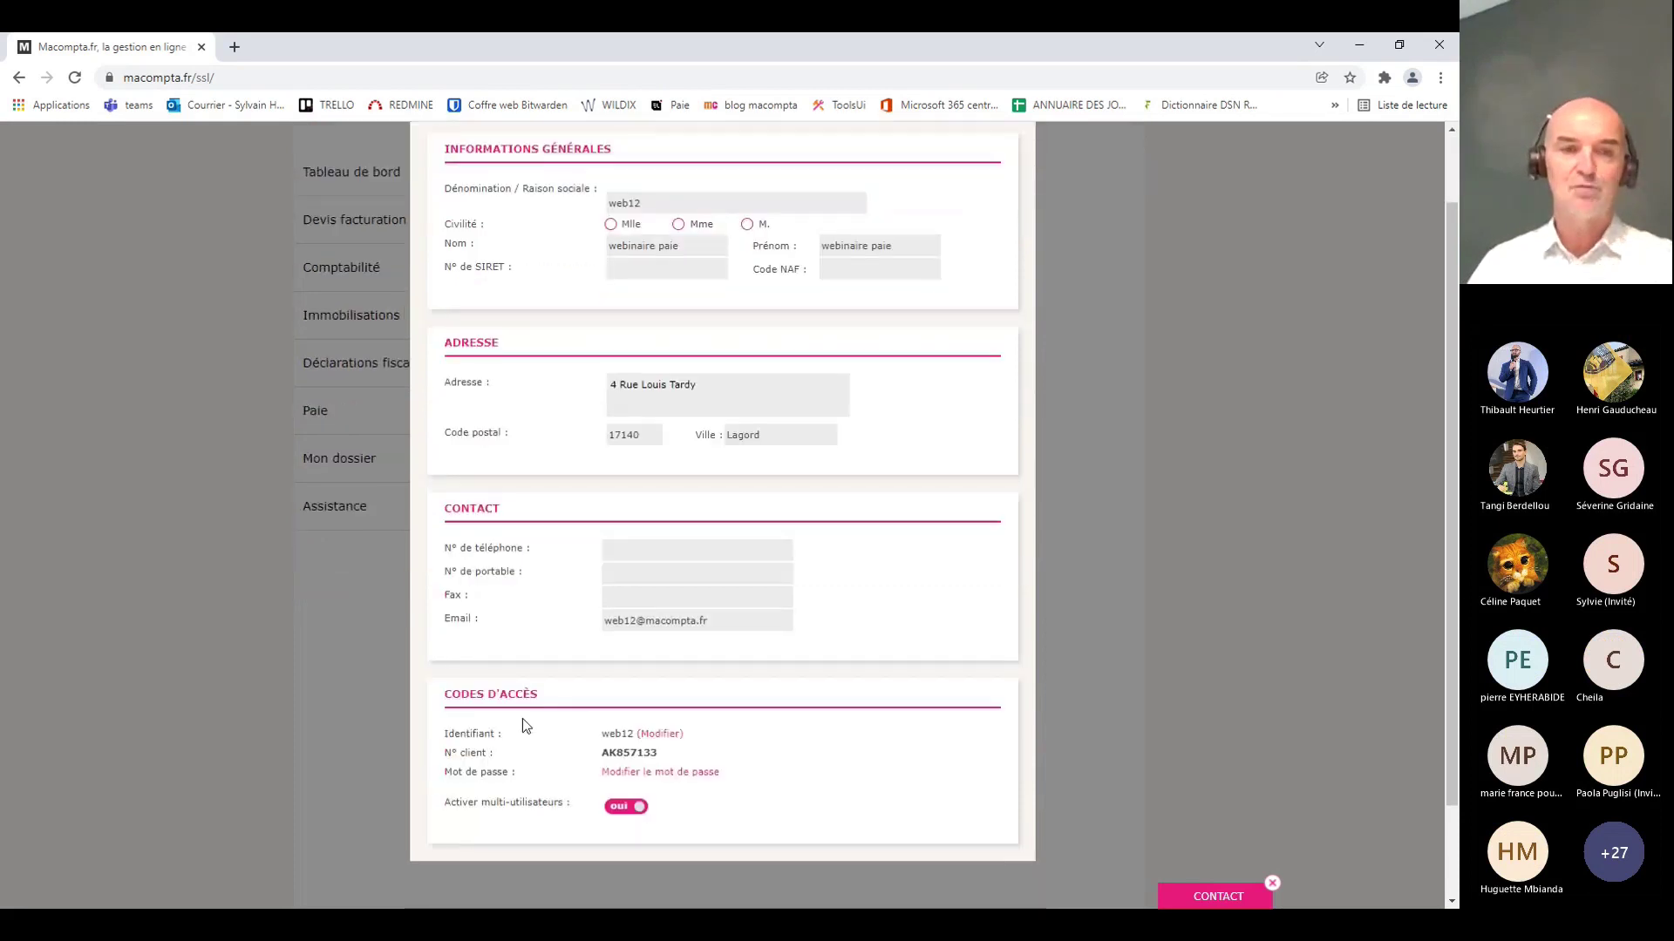
click(621, 807)
click(621, 809)
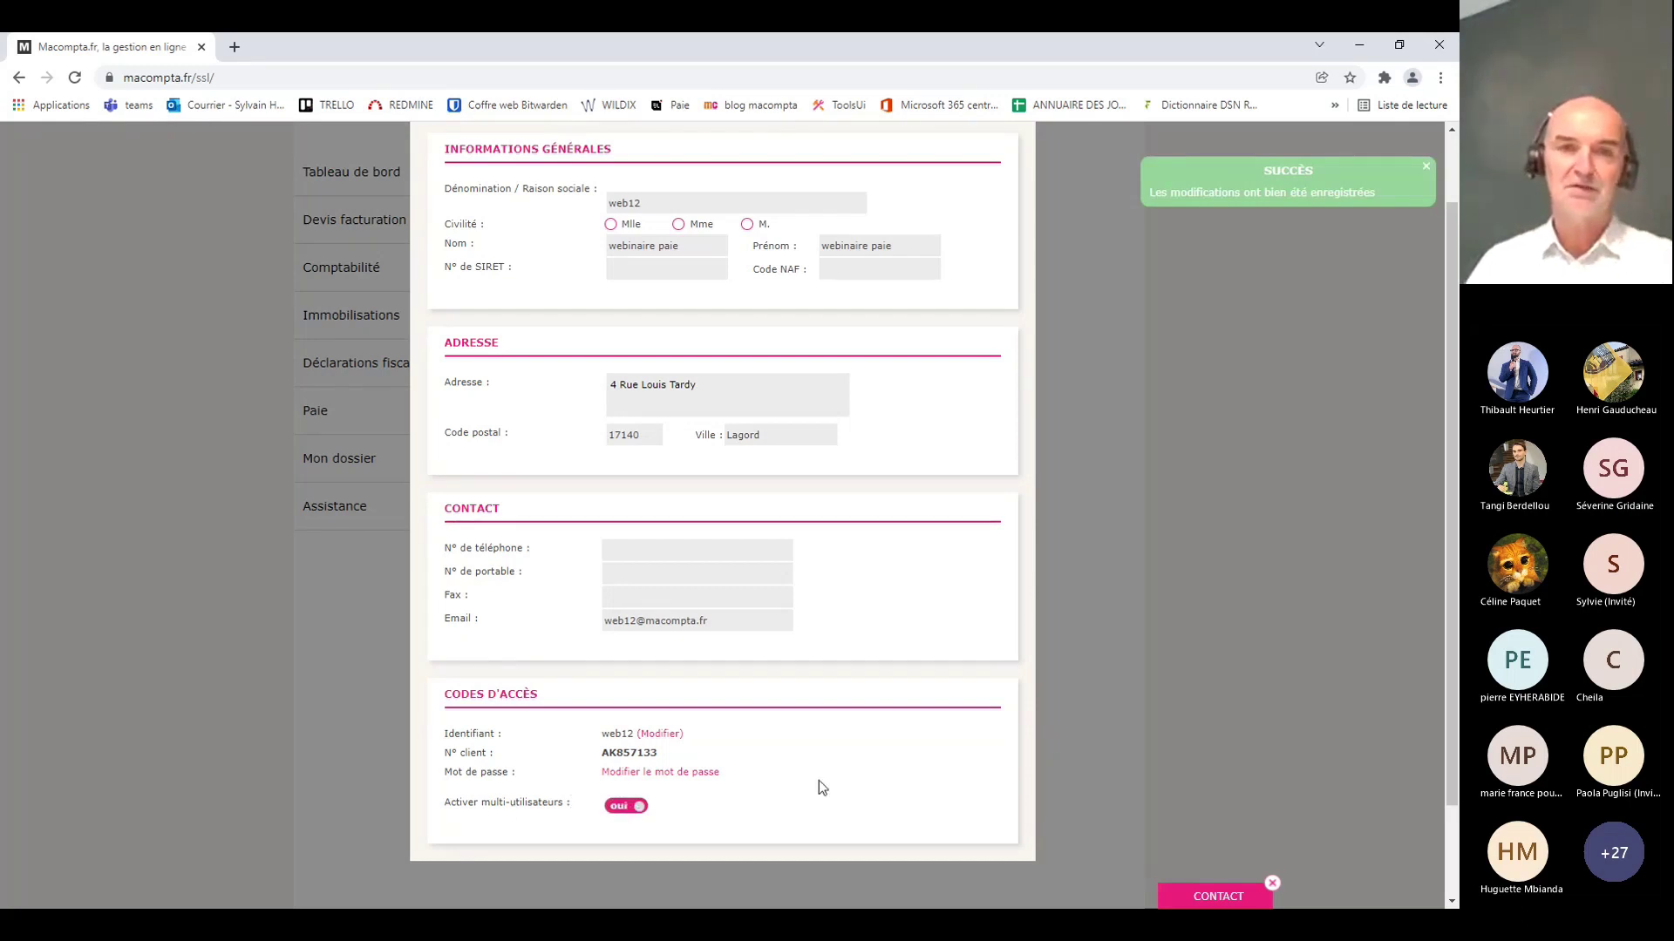
scroll(826, 760, up, 1)
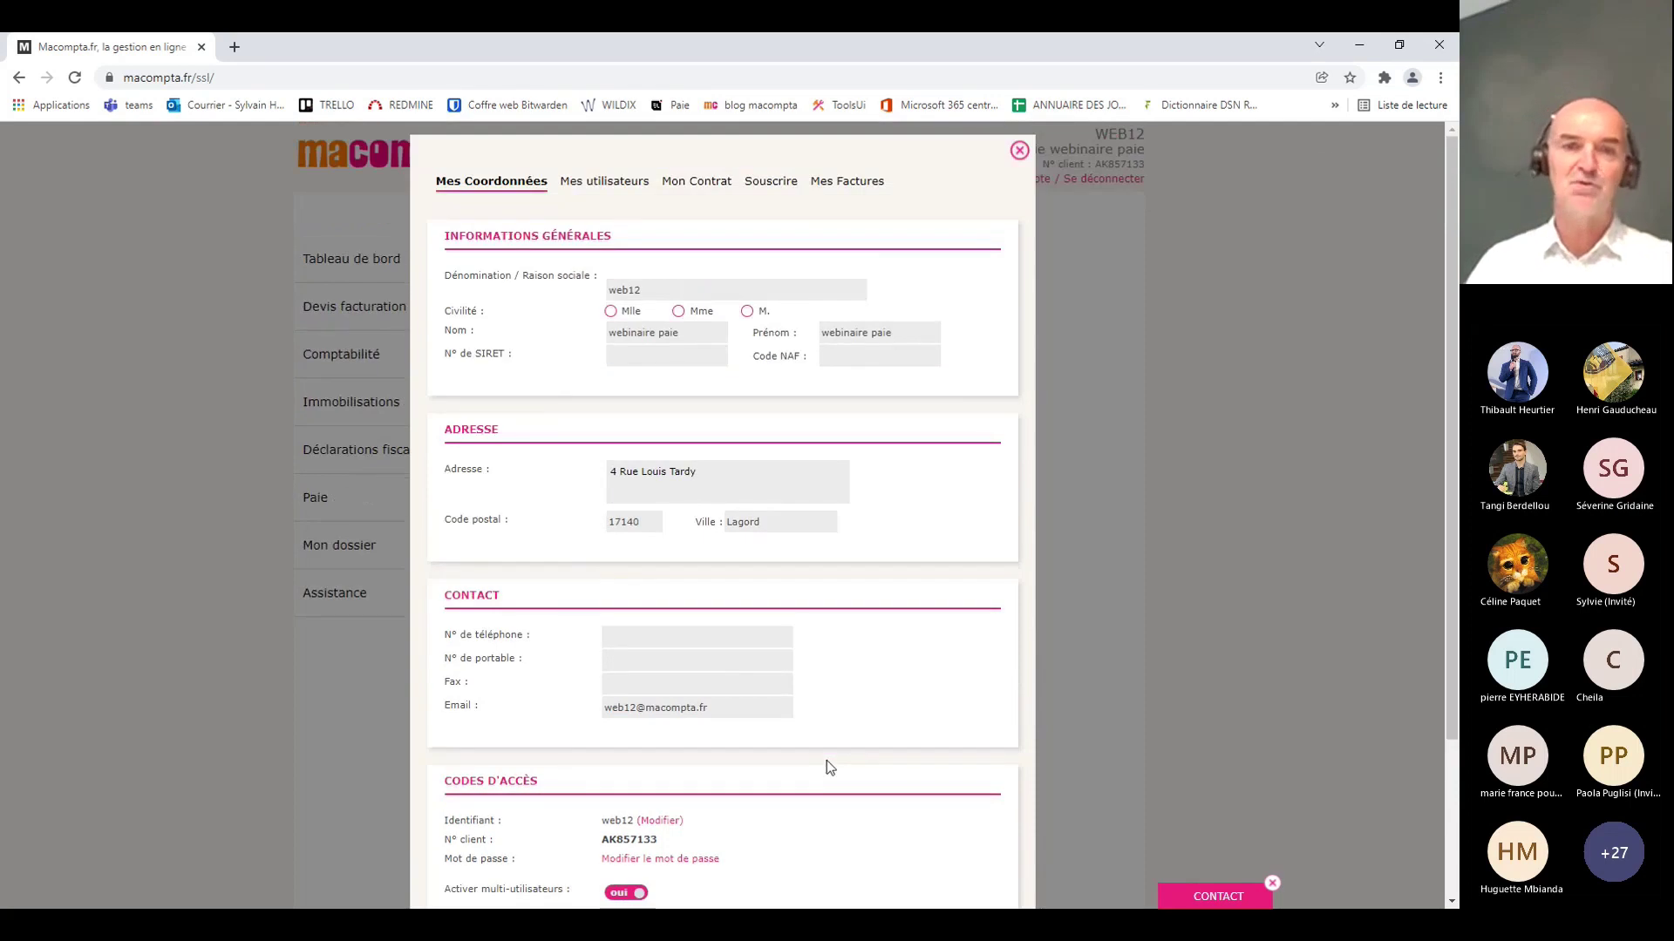
Step: Give the new account user access to Paie and close the account window
click(601, 181)
scroll(767, 672, down, 2)
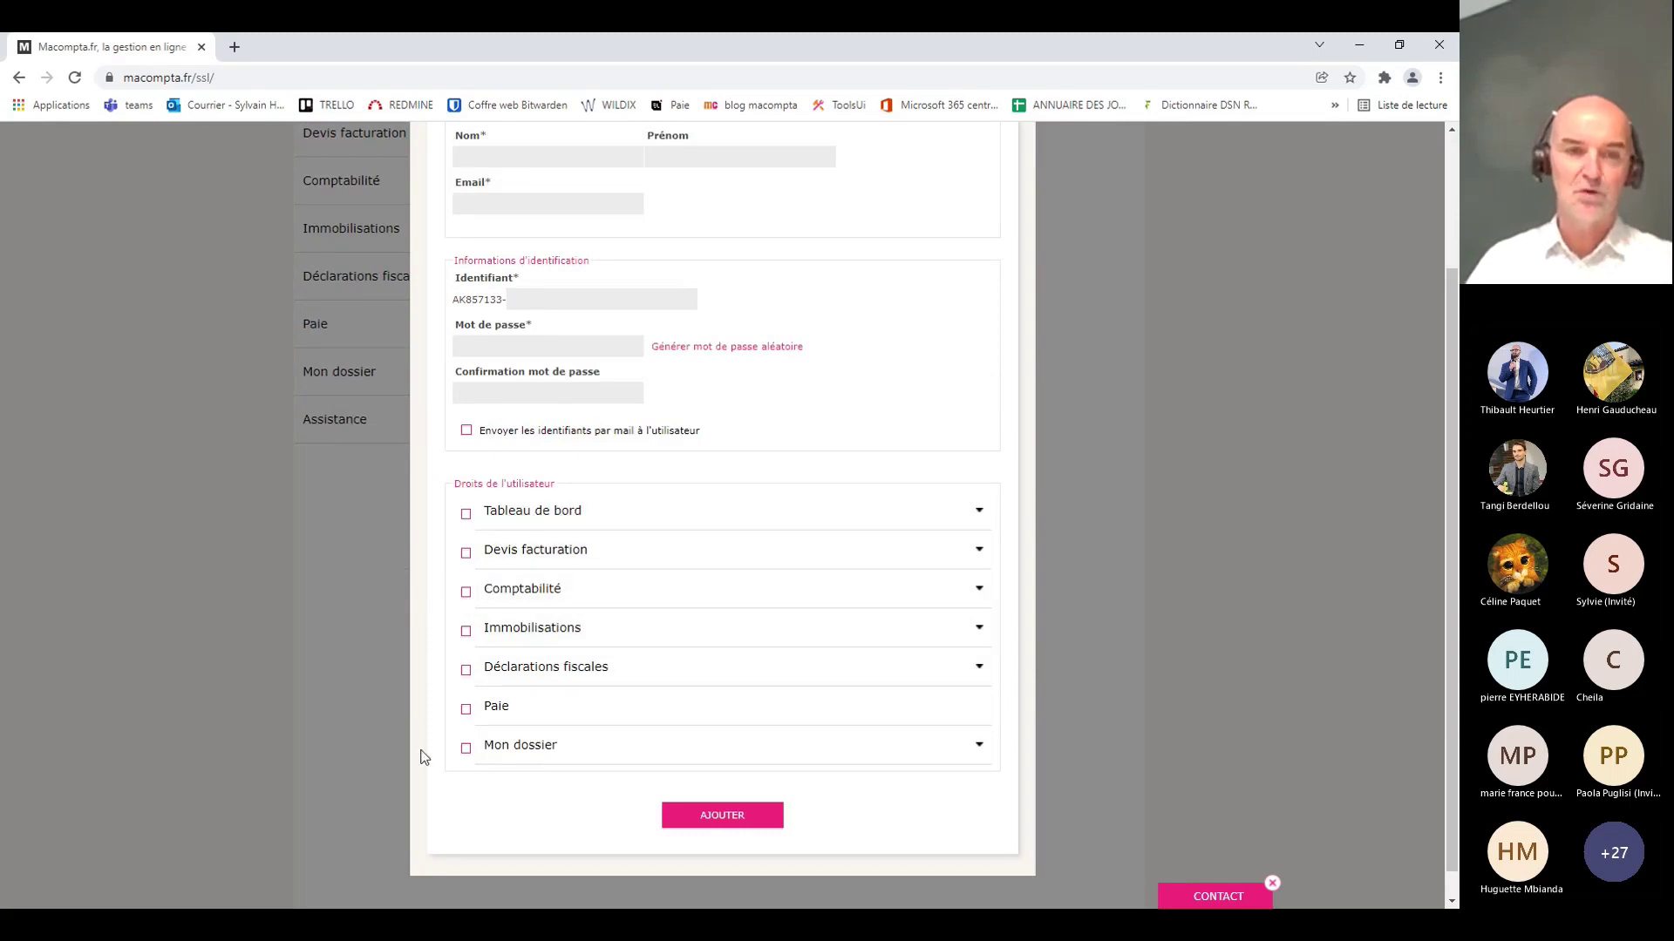
click(466, 710)
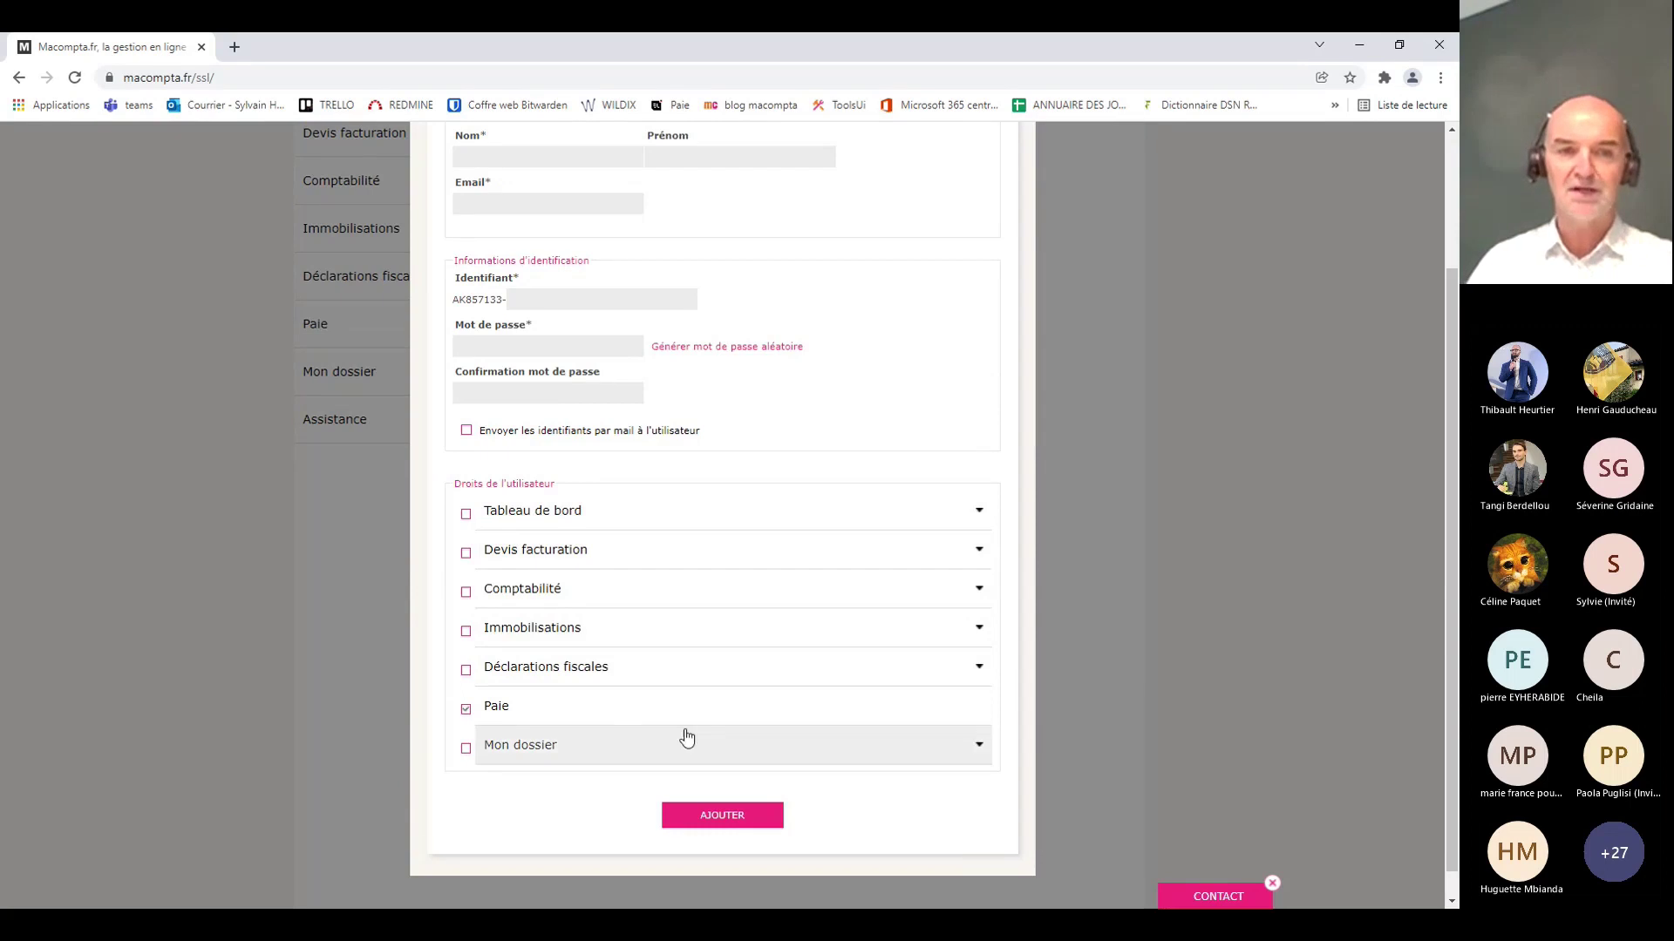
scroll(778, 711, up, 2)
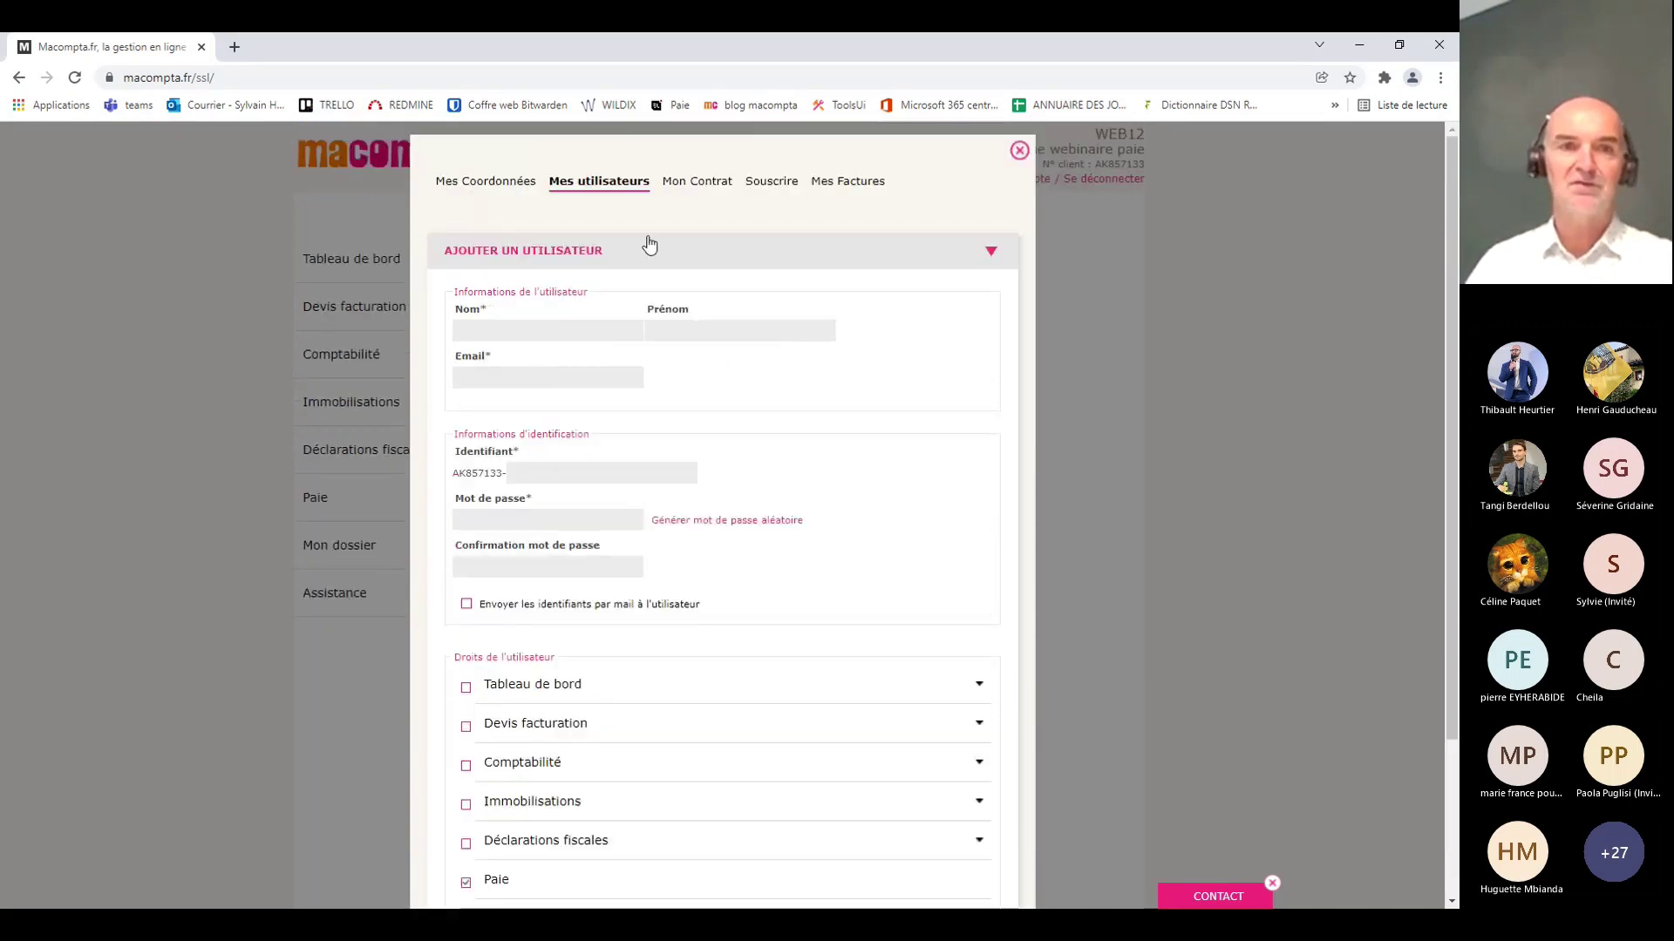
click(1018, 154)
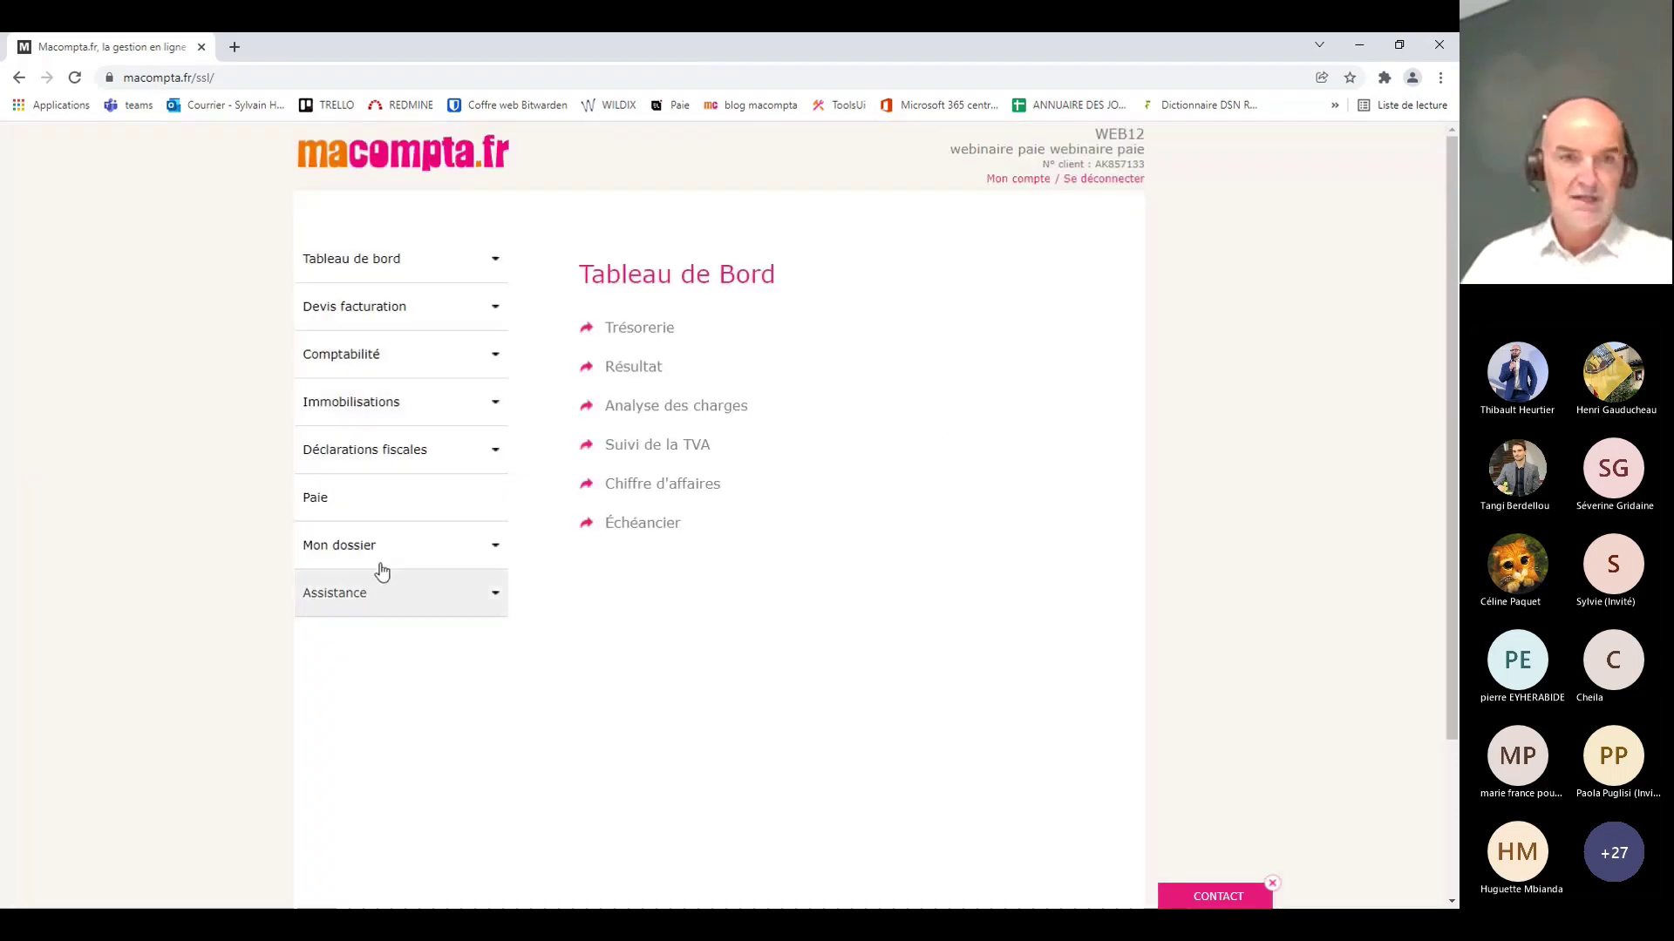
Step: Log out and sign in with the other webinar account's identifier and password
click(349, 511)
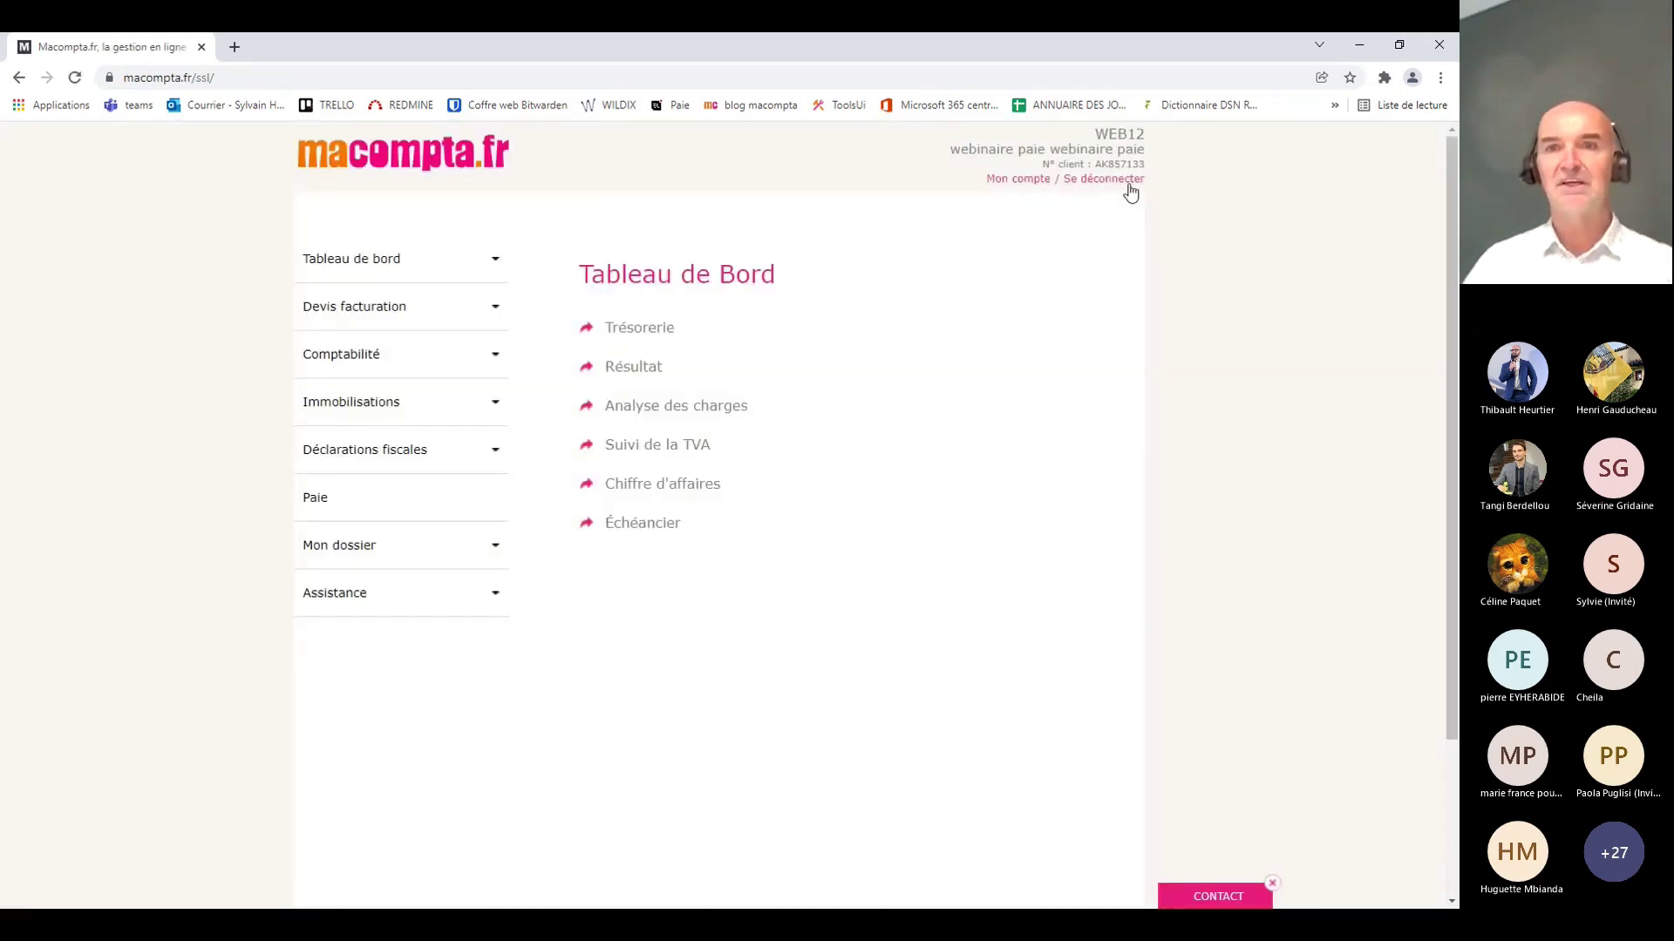
click(1129, 182)
click(415, 482)
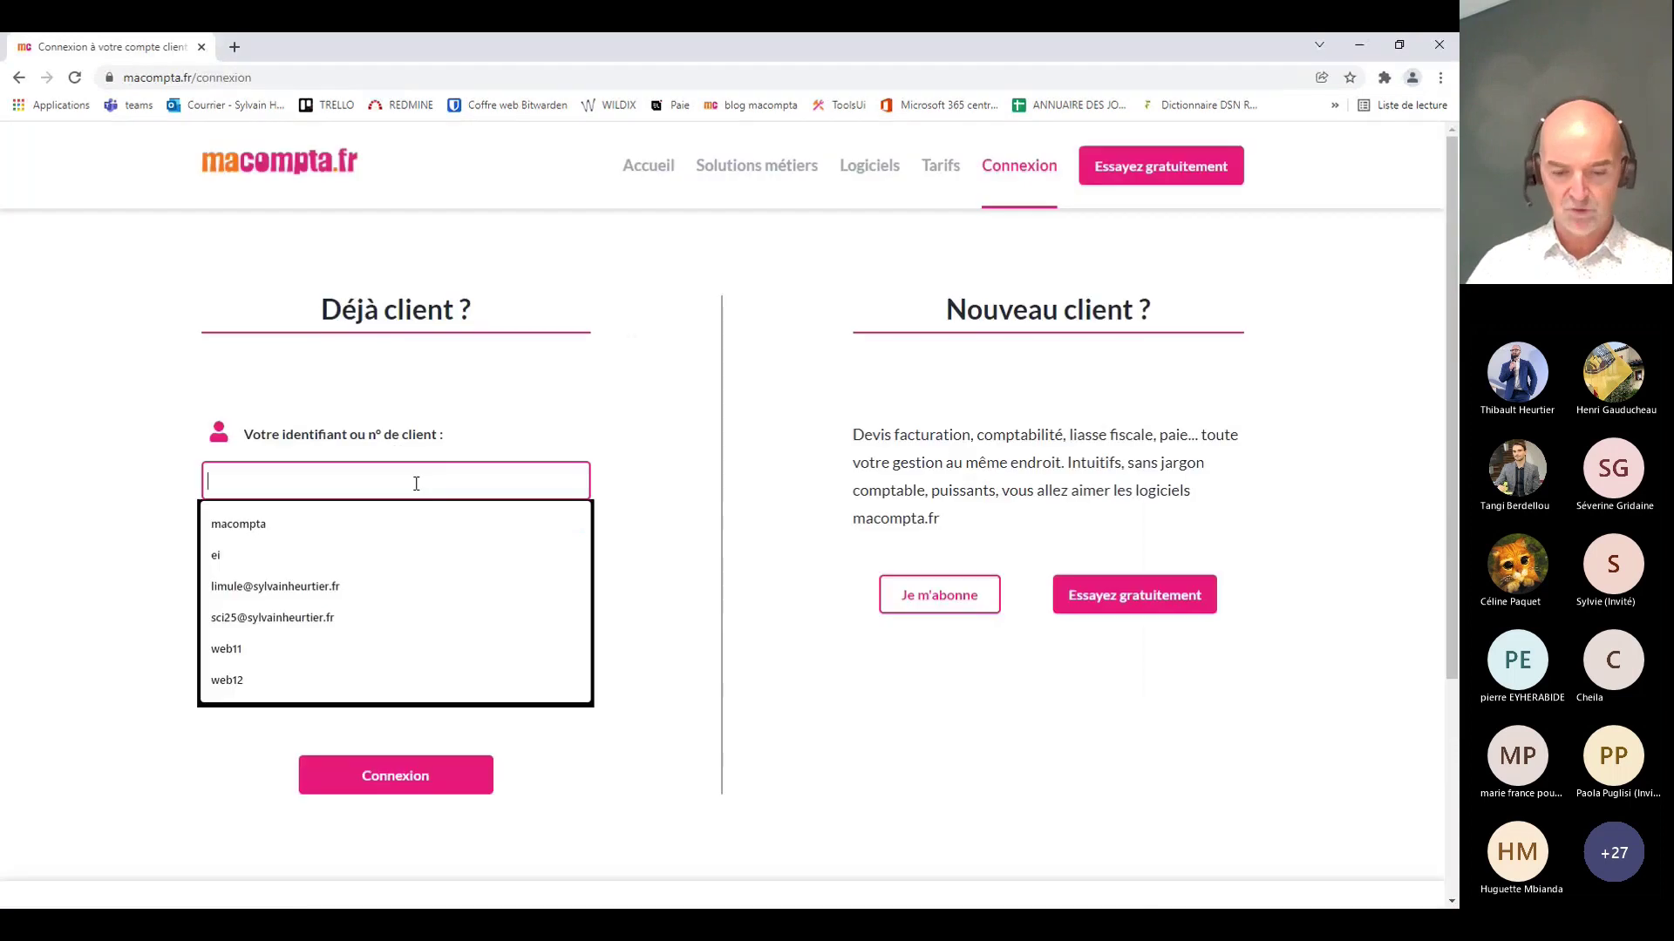
text(web)
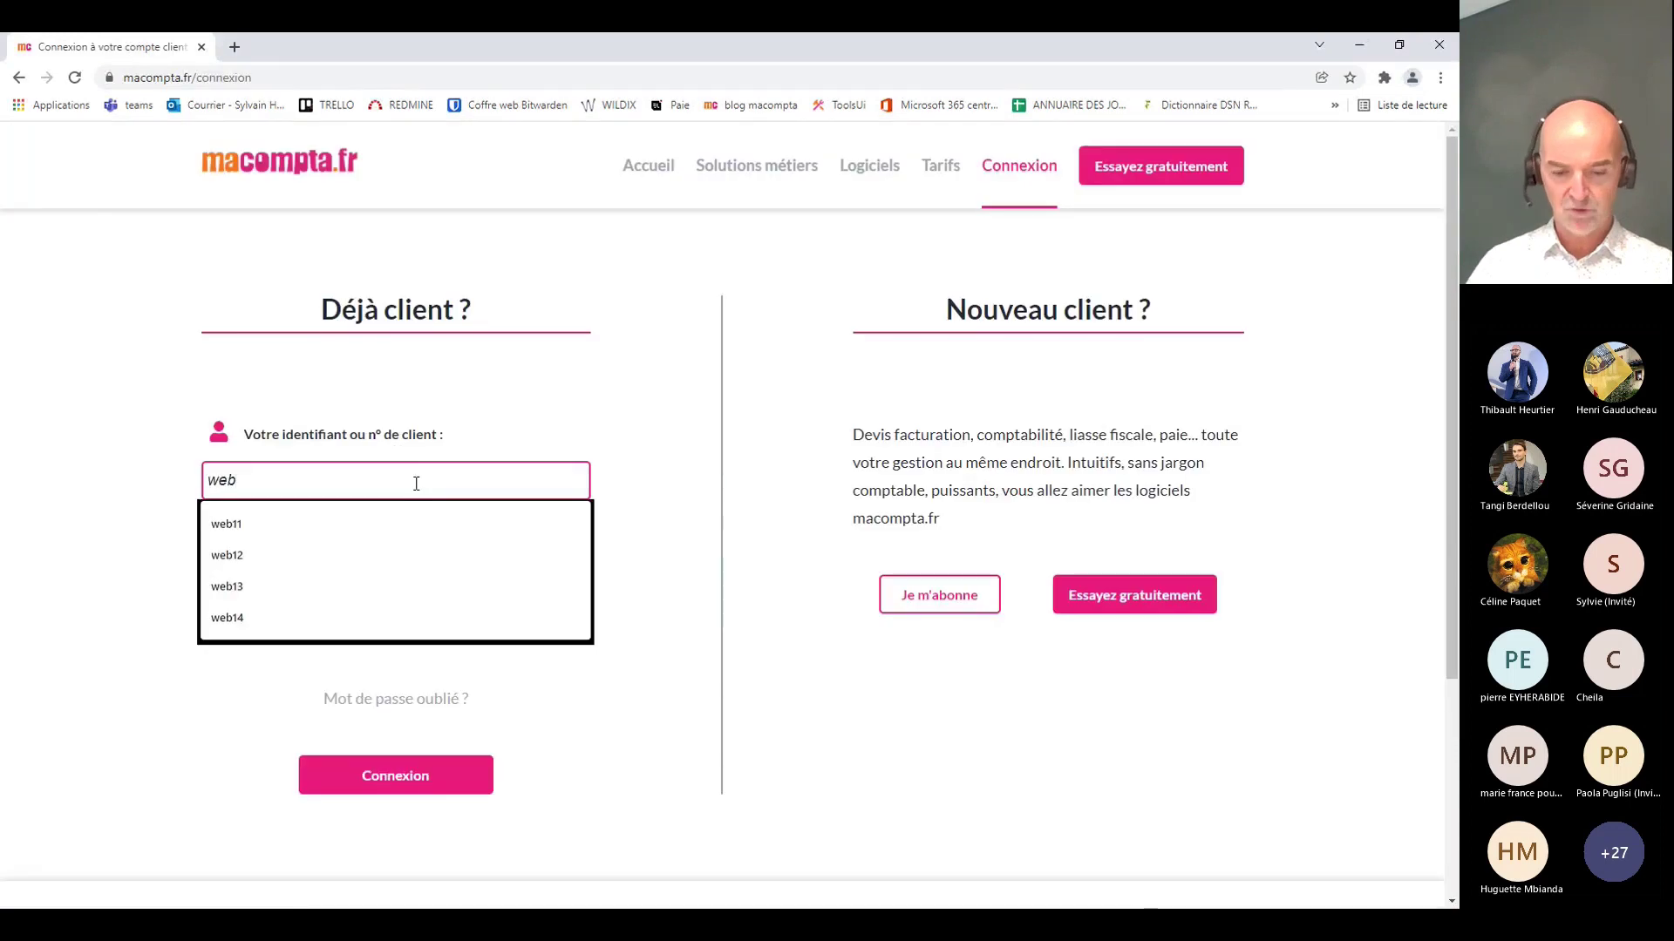
text(14)
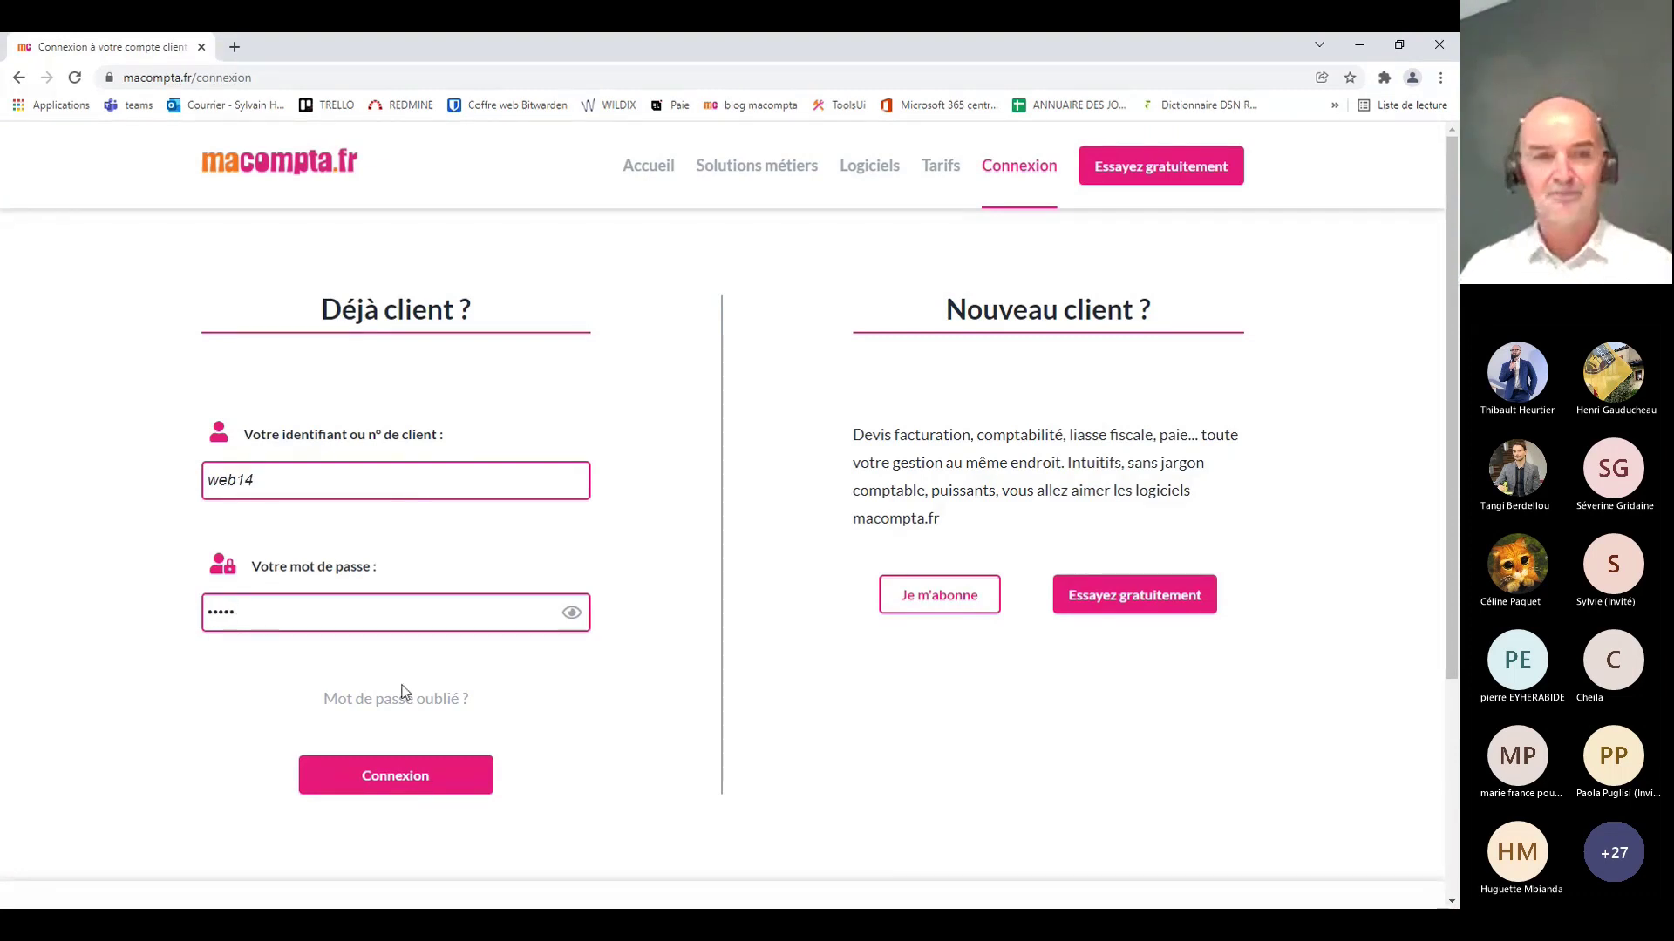
click(433, 779)
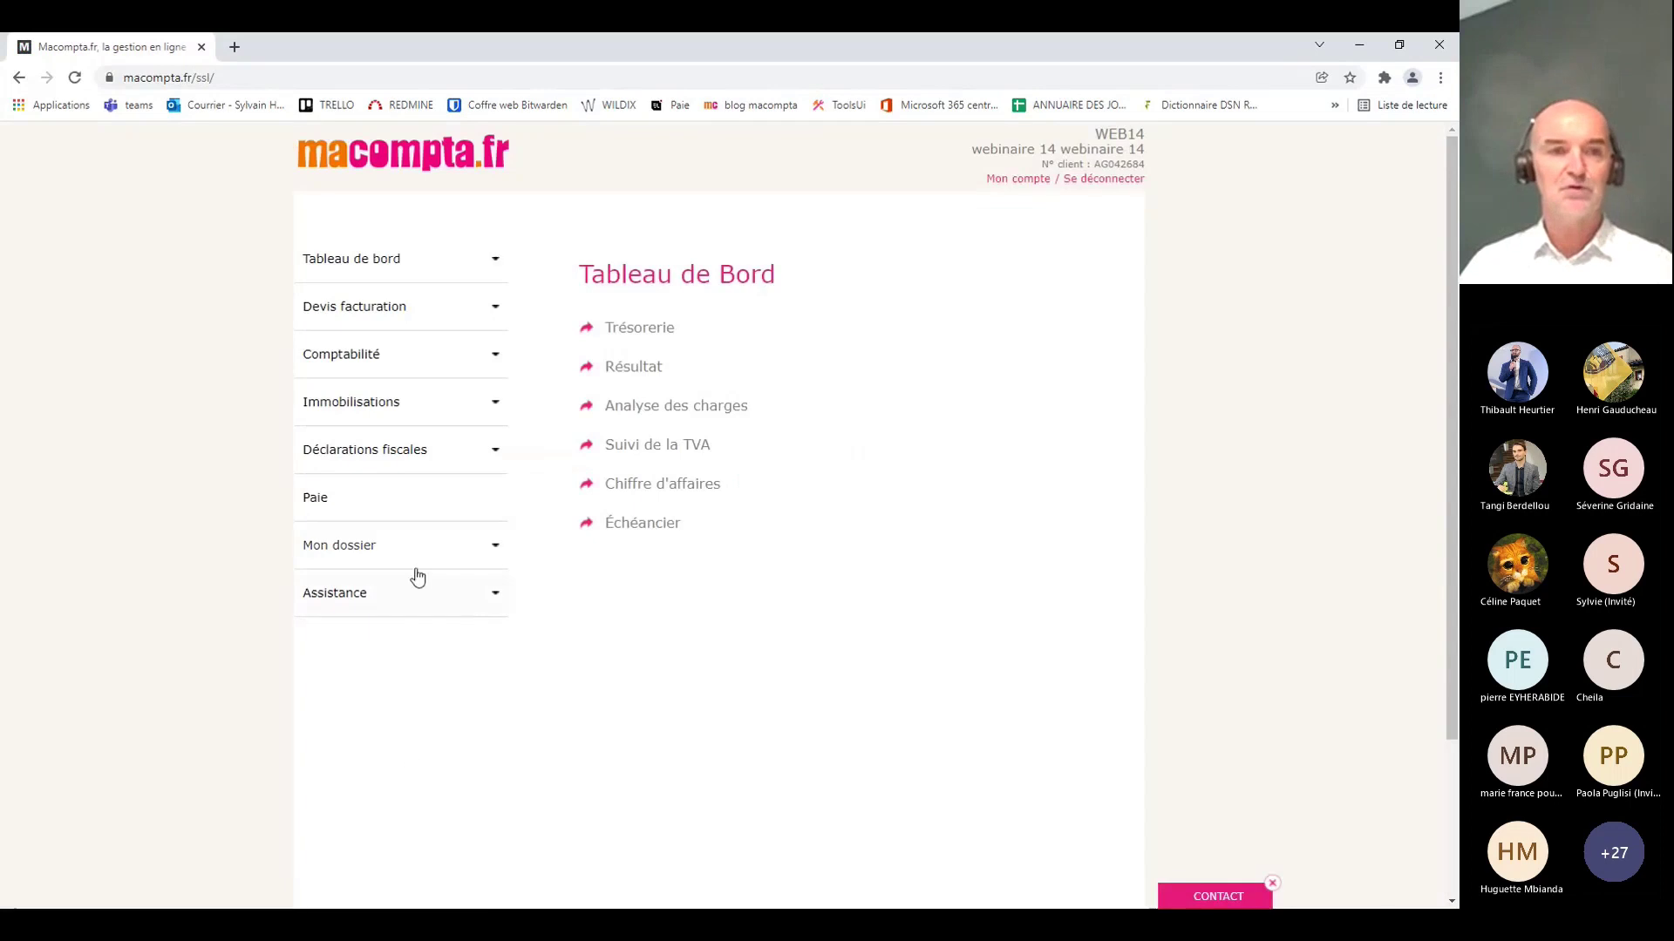
Step: Open the payroll software and look at its help and tutorials page
click(375, 521)
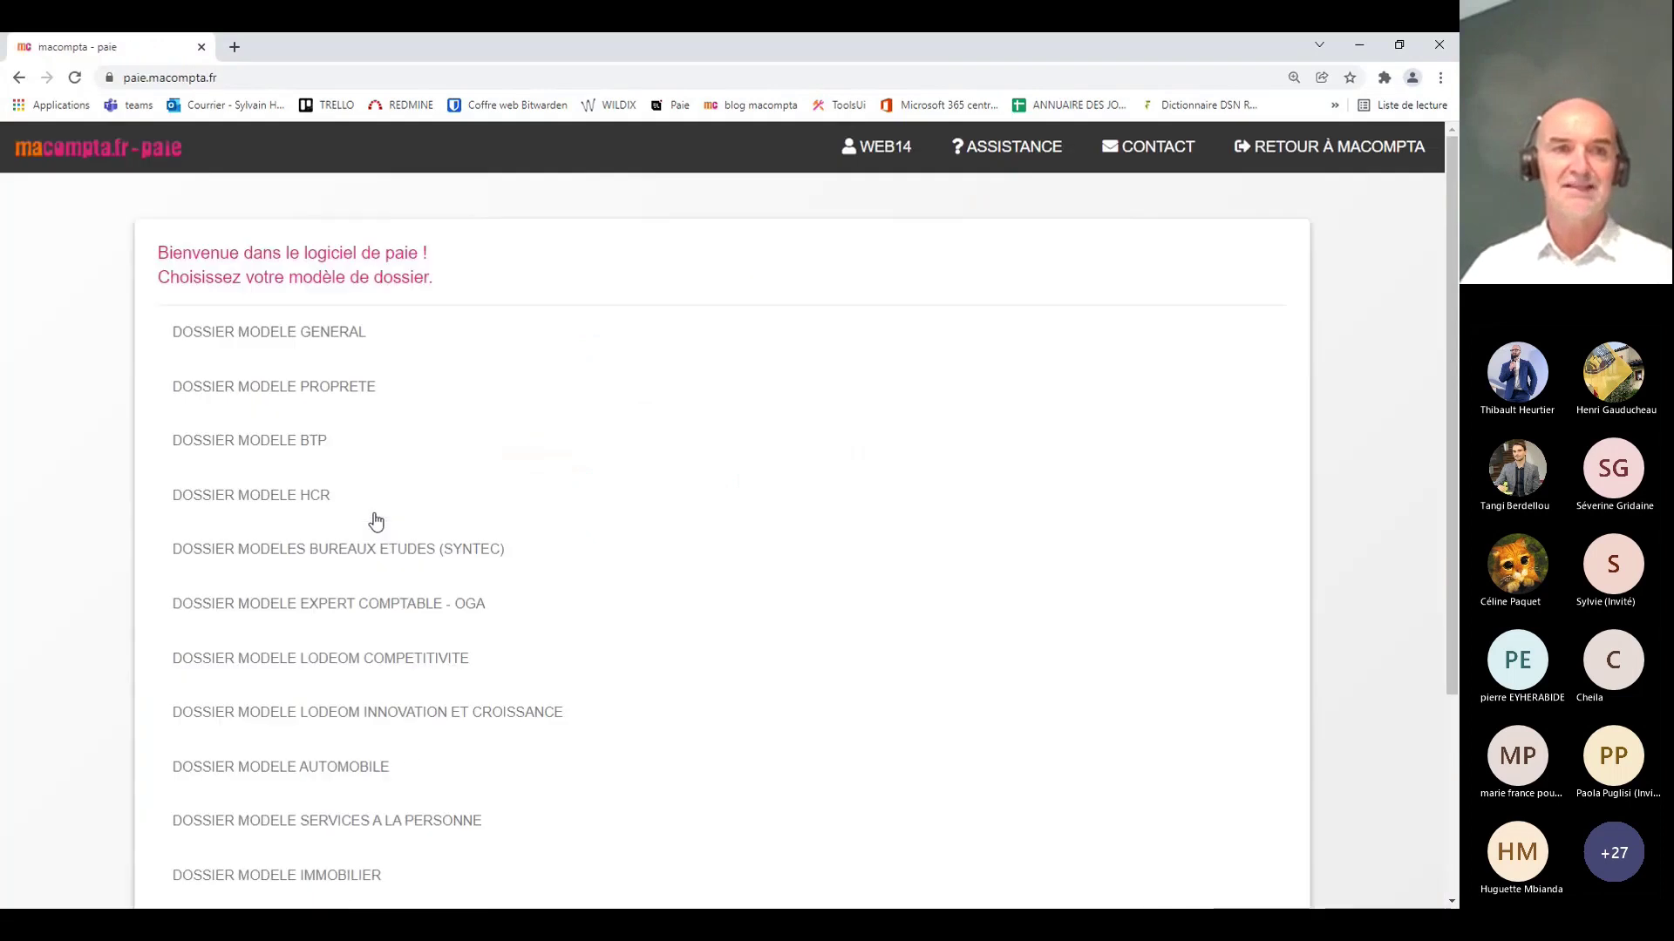
click(1002, 157)
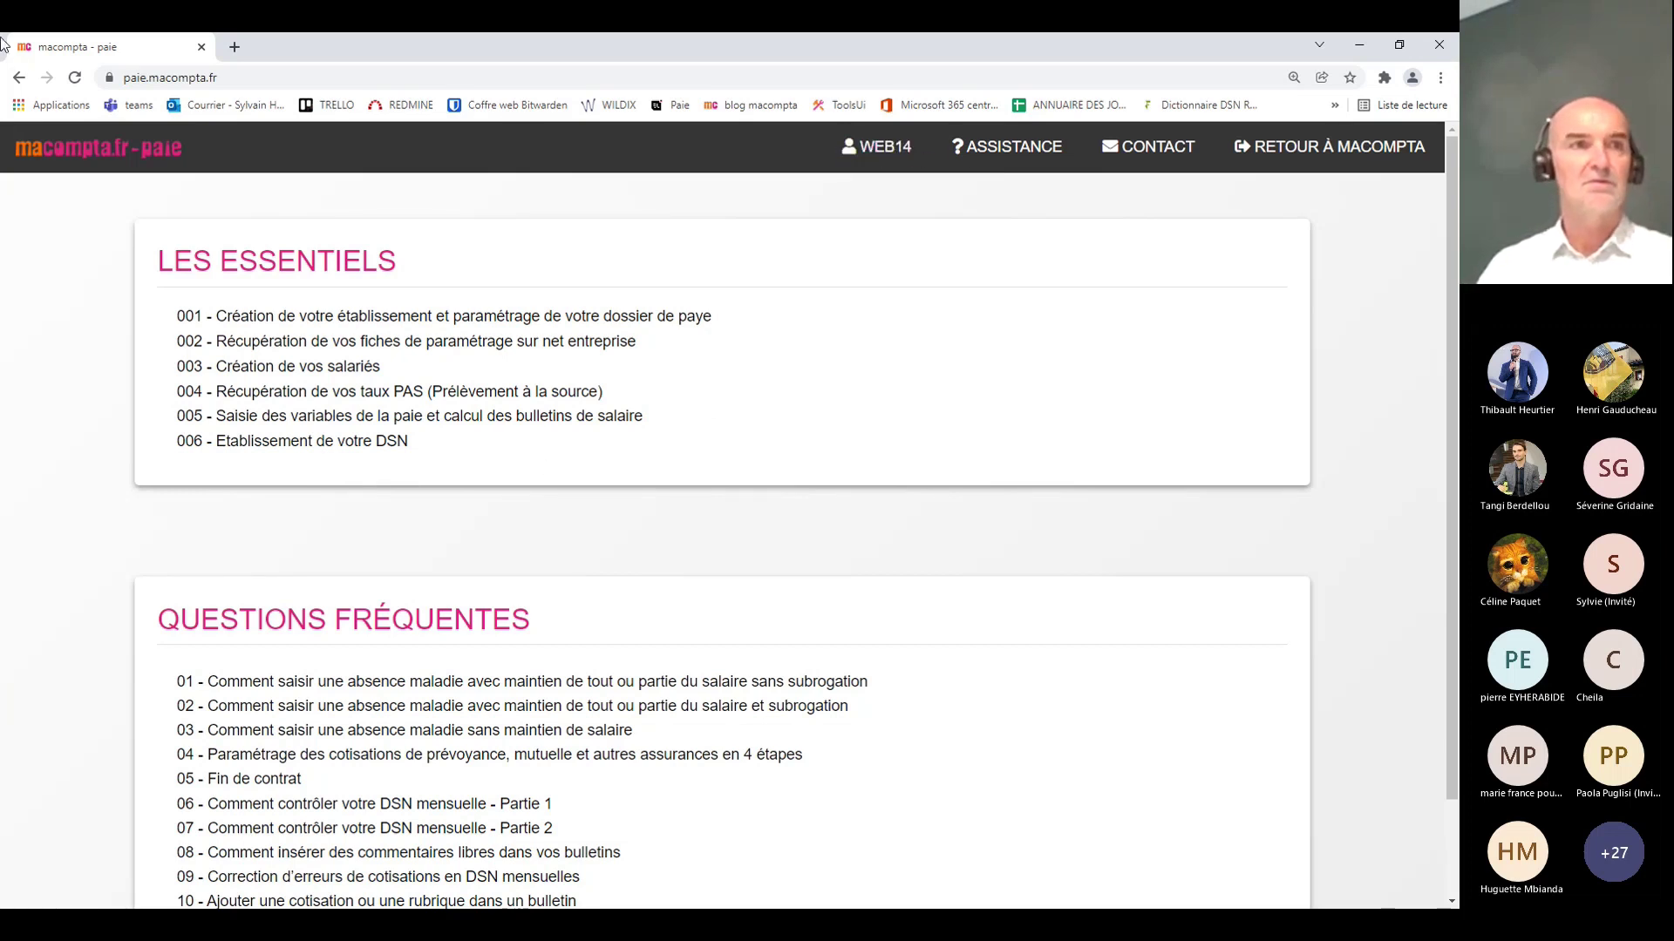
click(19, 77)
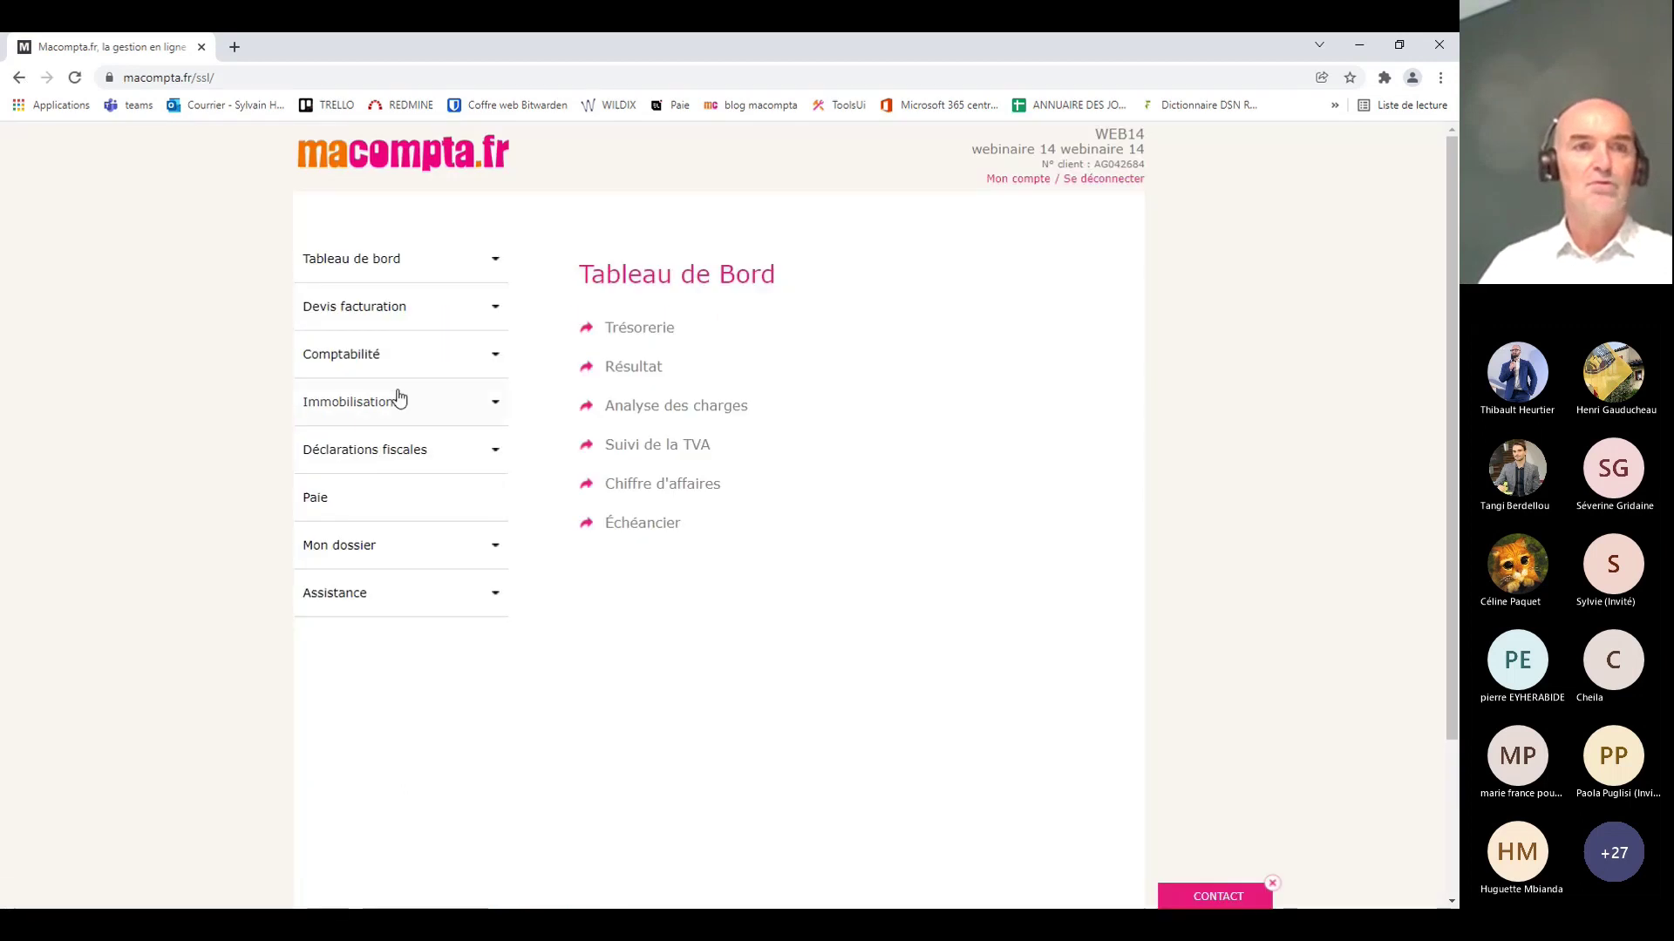
Step: Return to the dossier model list and browse options such as DOSSIER MODELE GENERAL and HCR
click(311, 516)
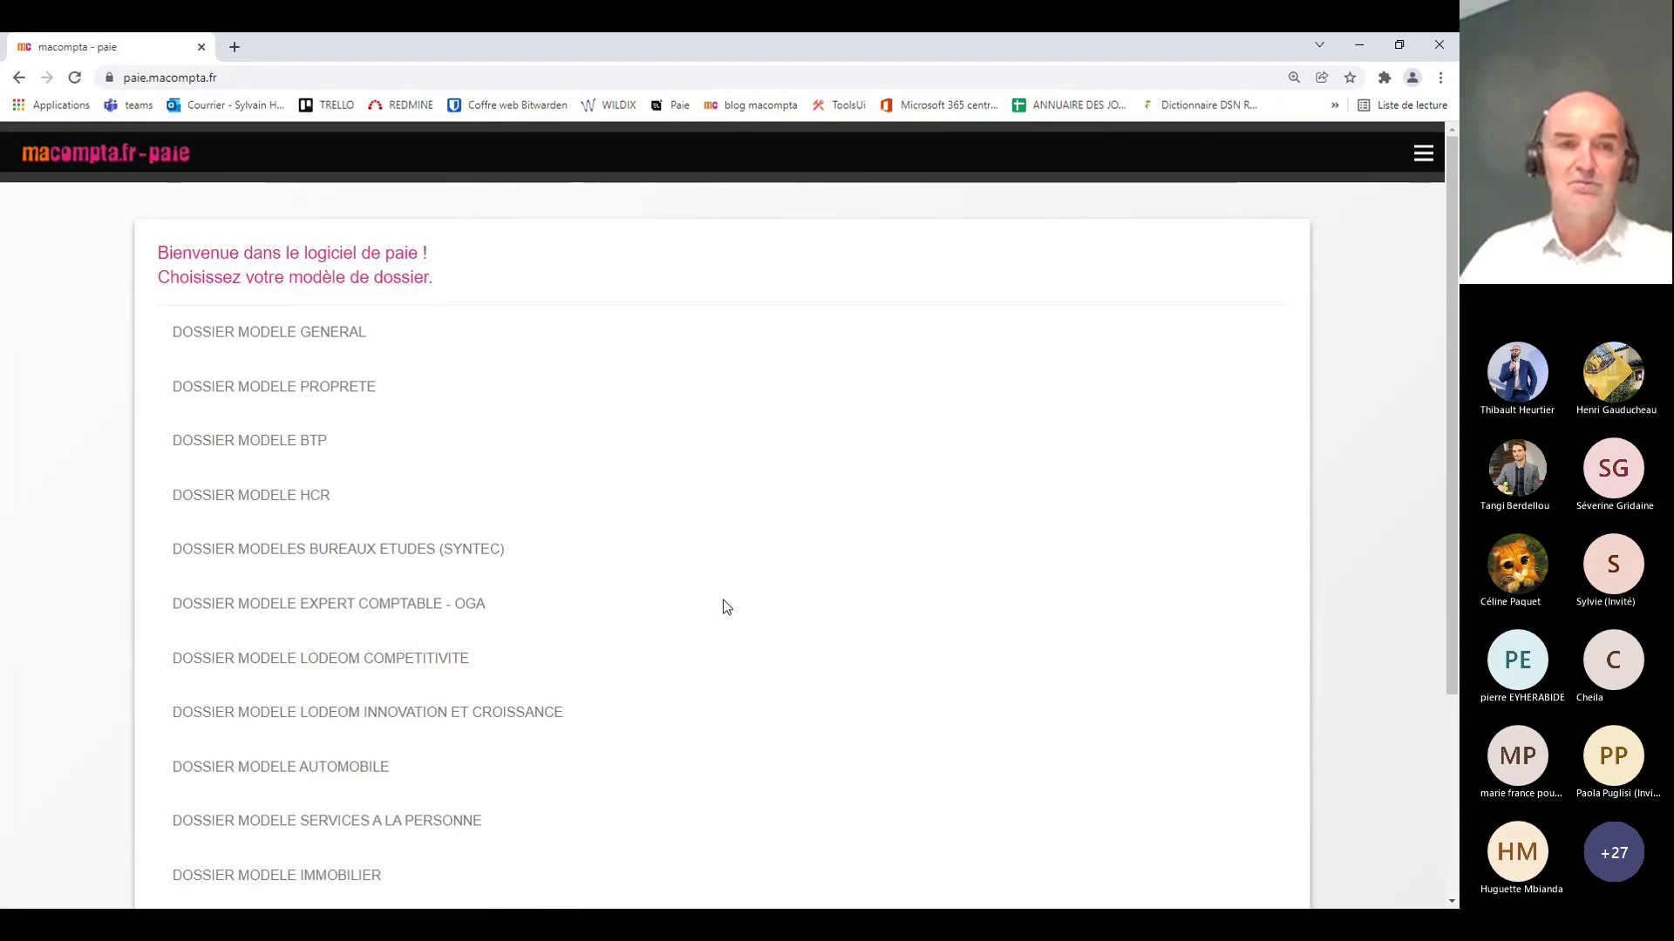
scroll(667, 610, down, 2)
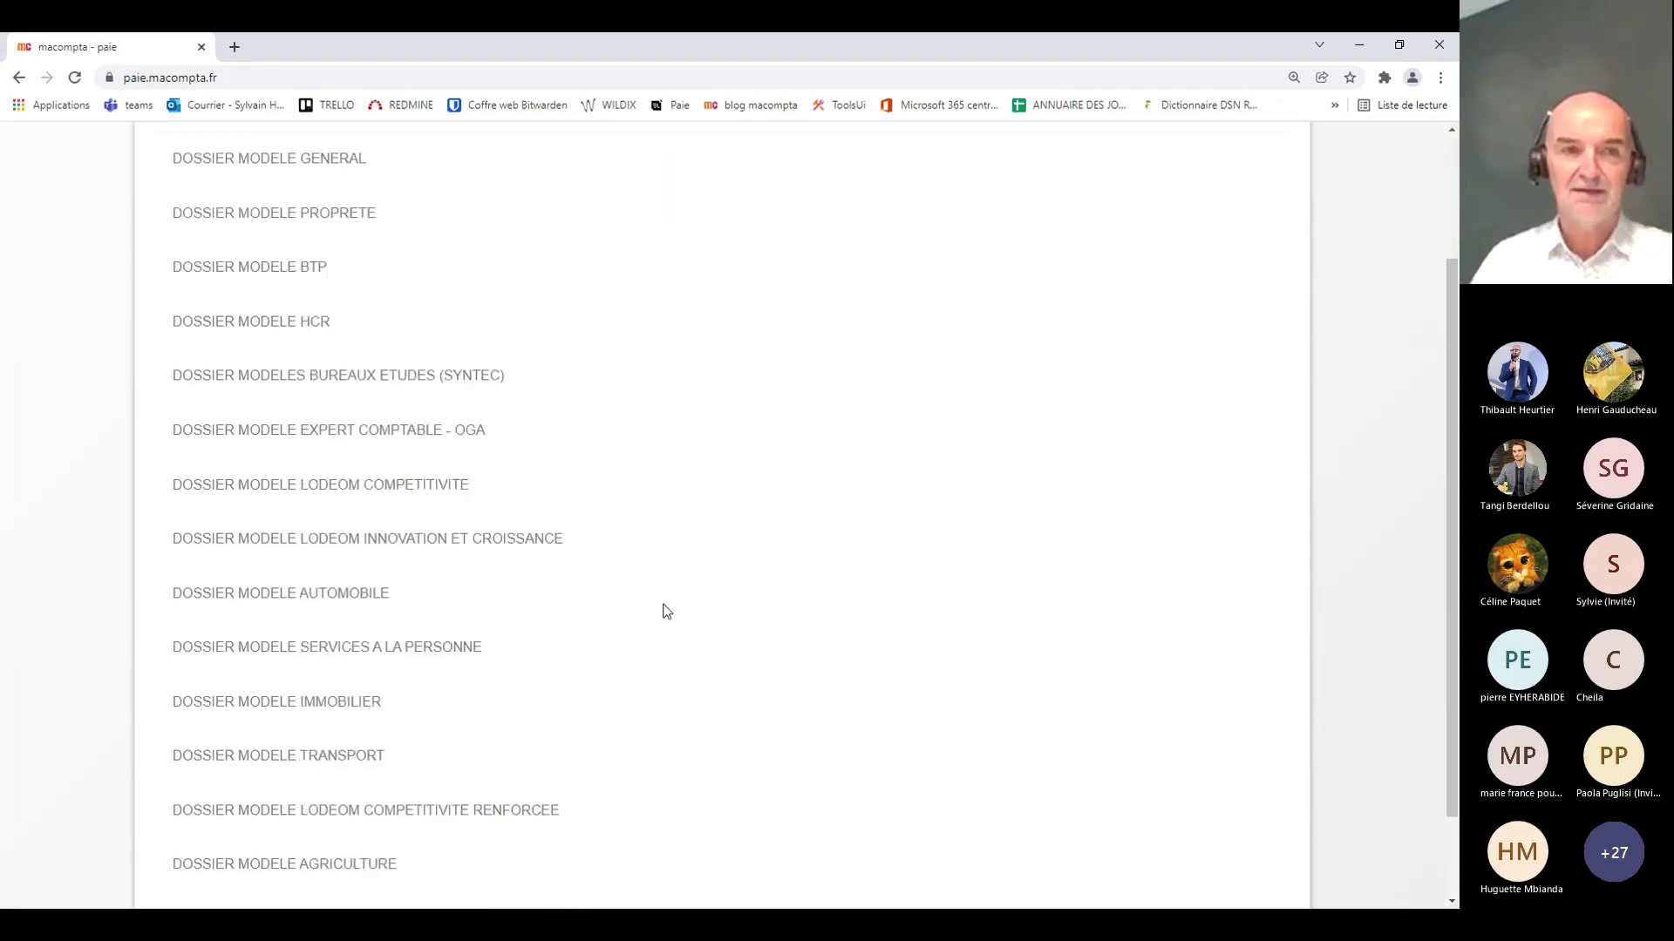
scroll(667, 610, up, 2)
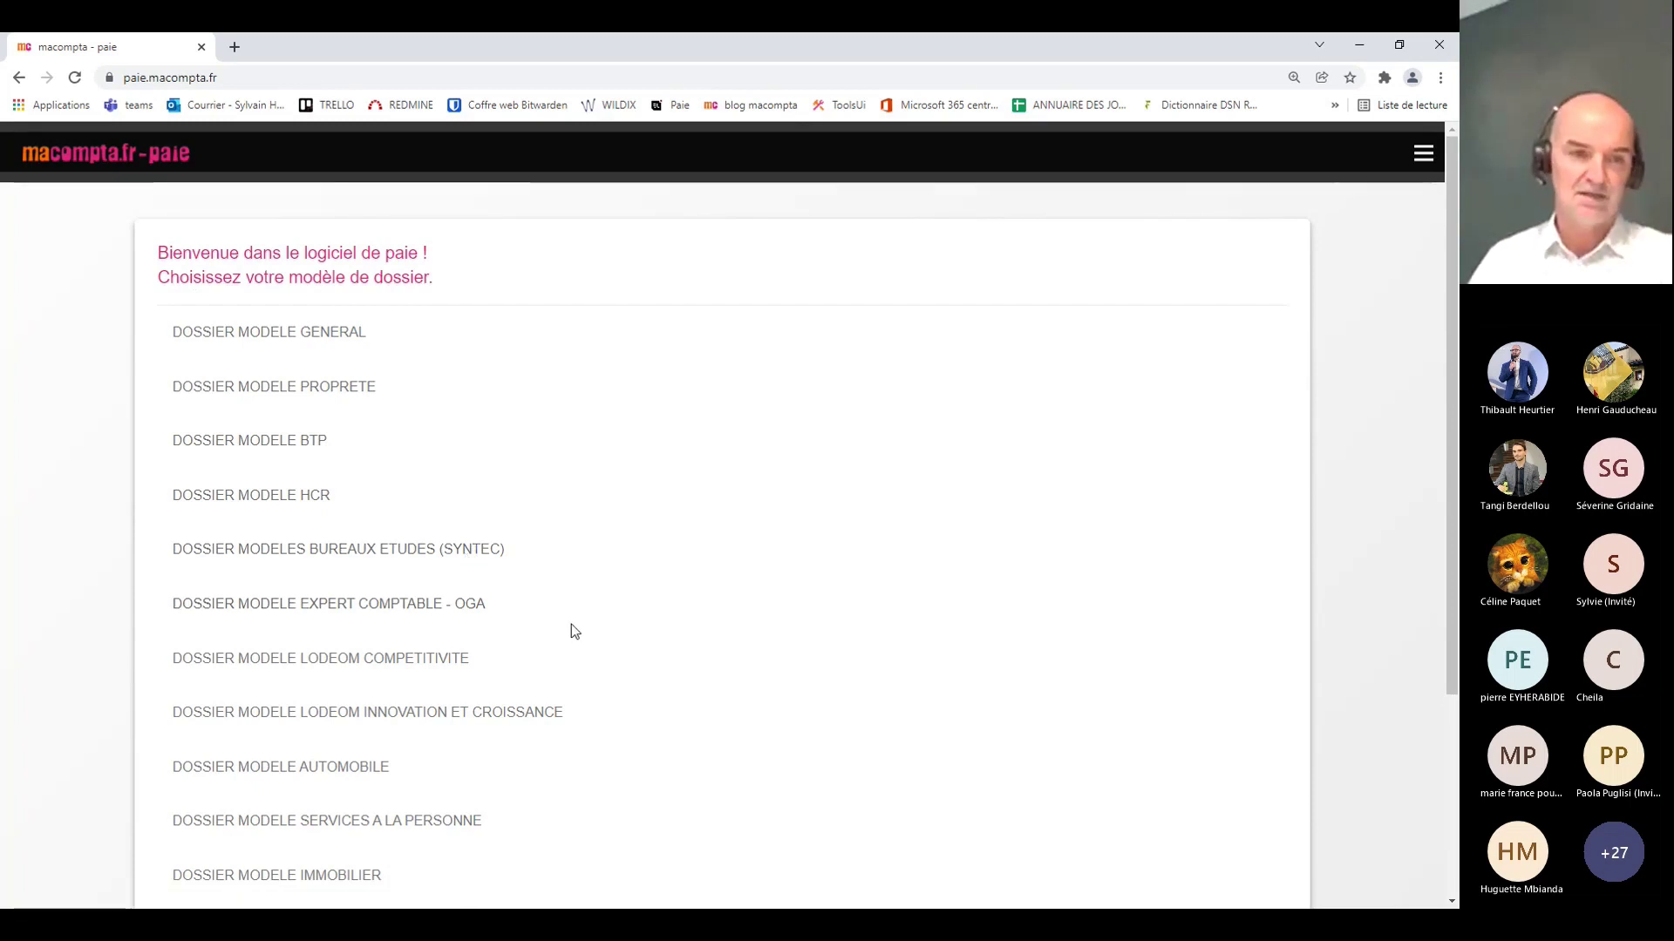
scroll(572, 624, down, 1)
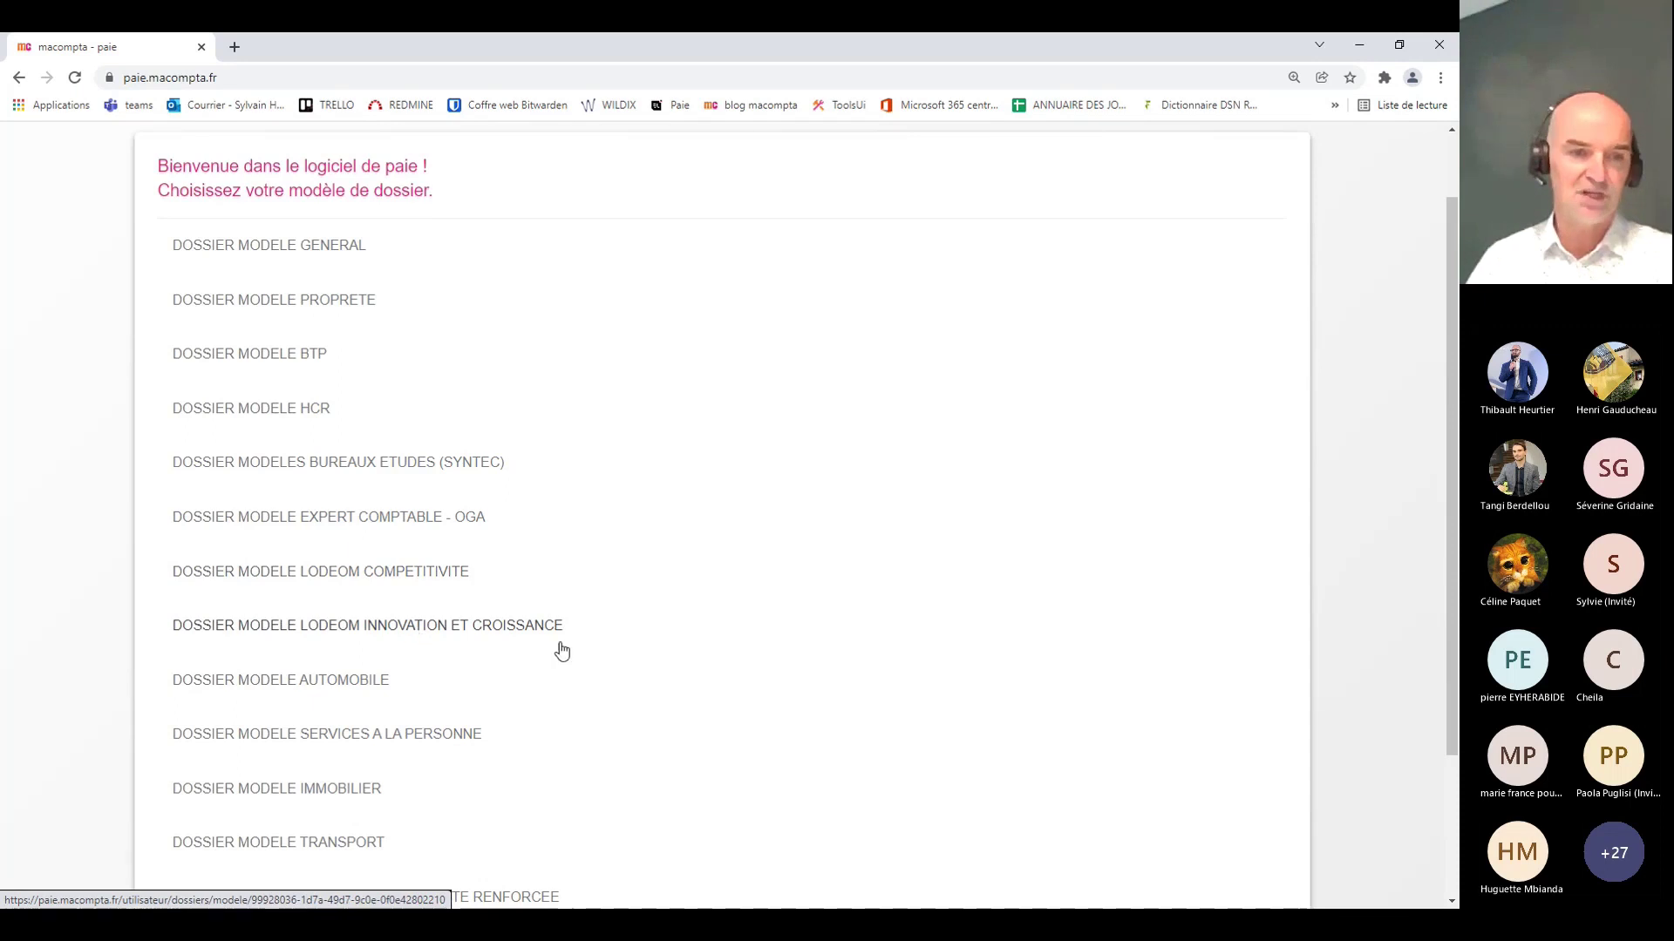
scroll(558, 650, down, 2)
scroll(573, 642, up, 3)
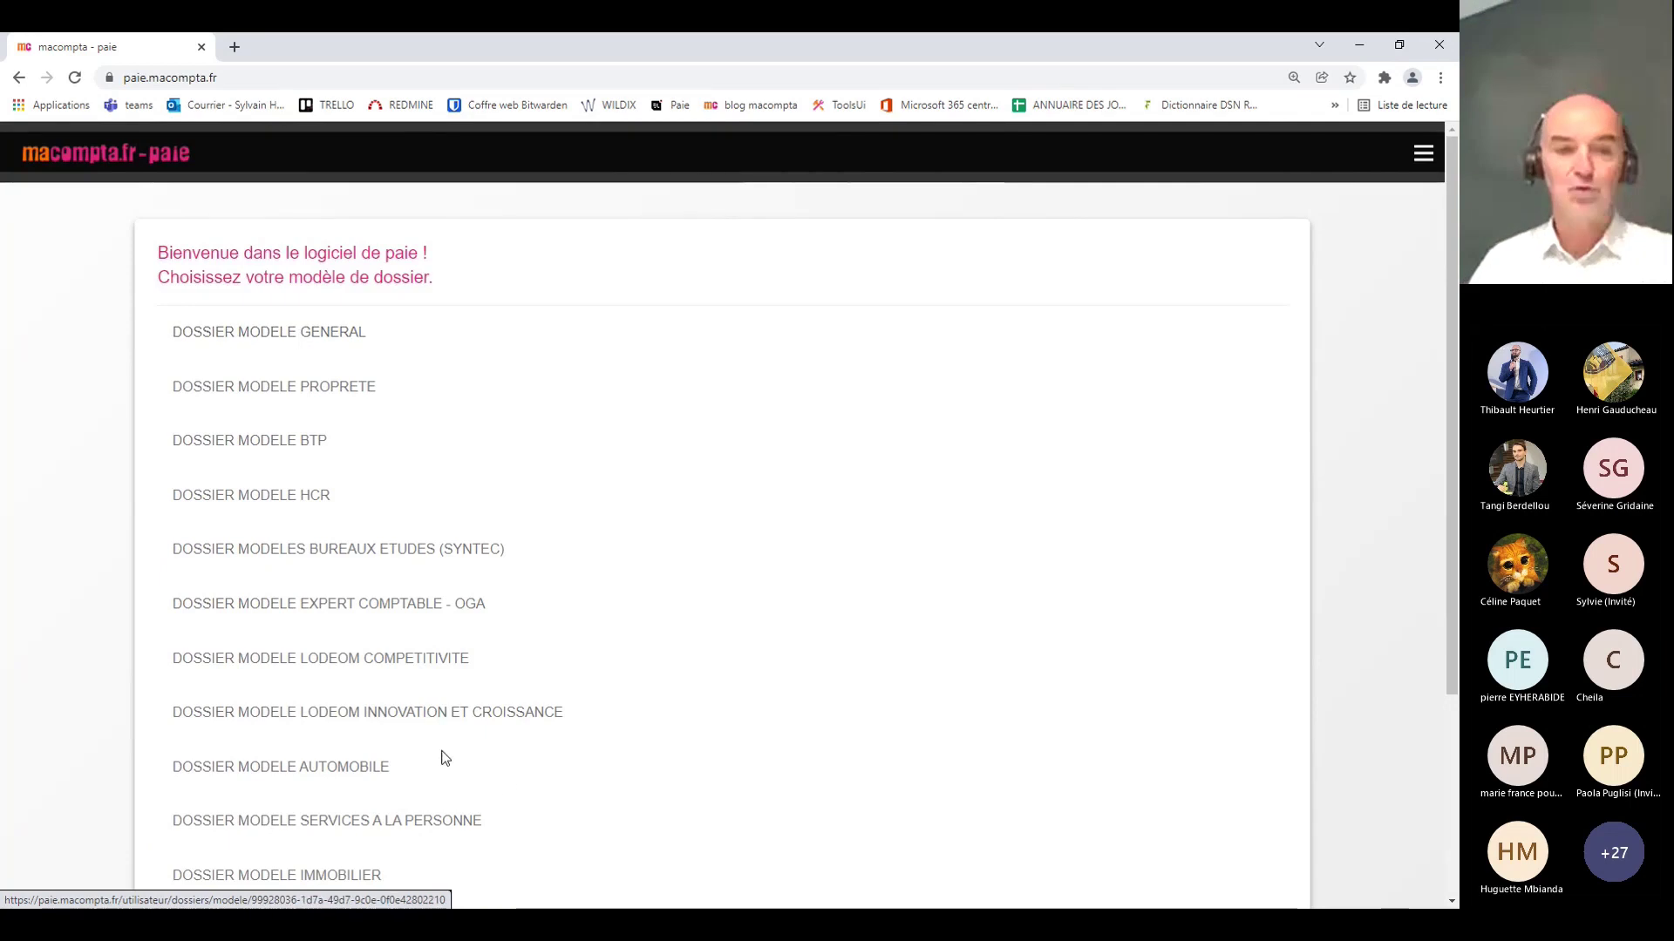
scroll(549, 767, down, 2)
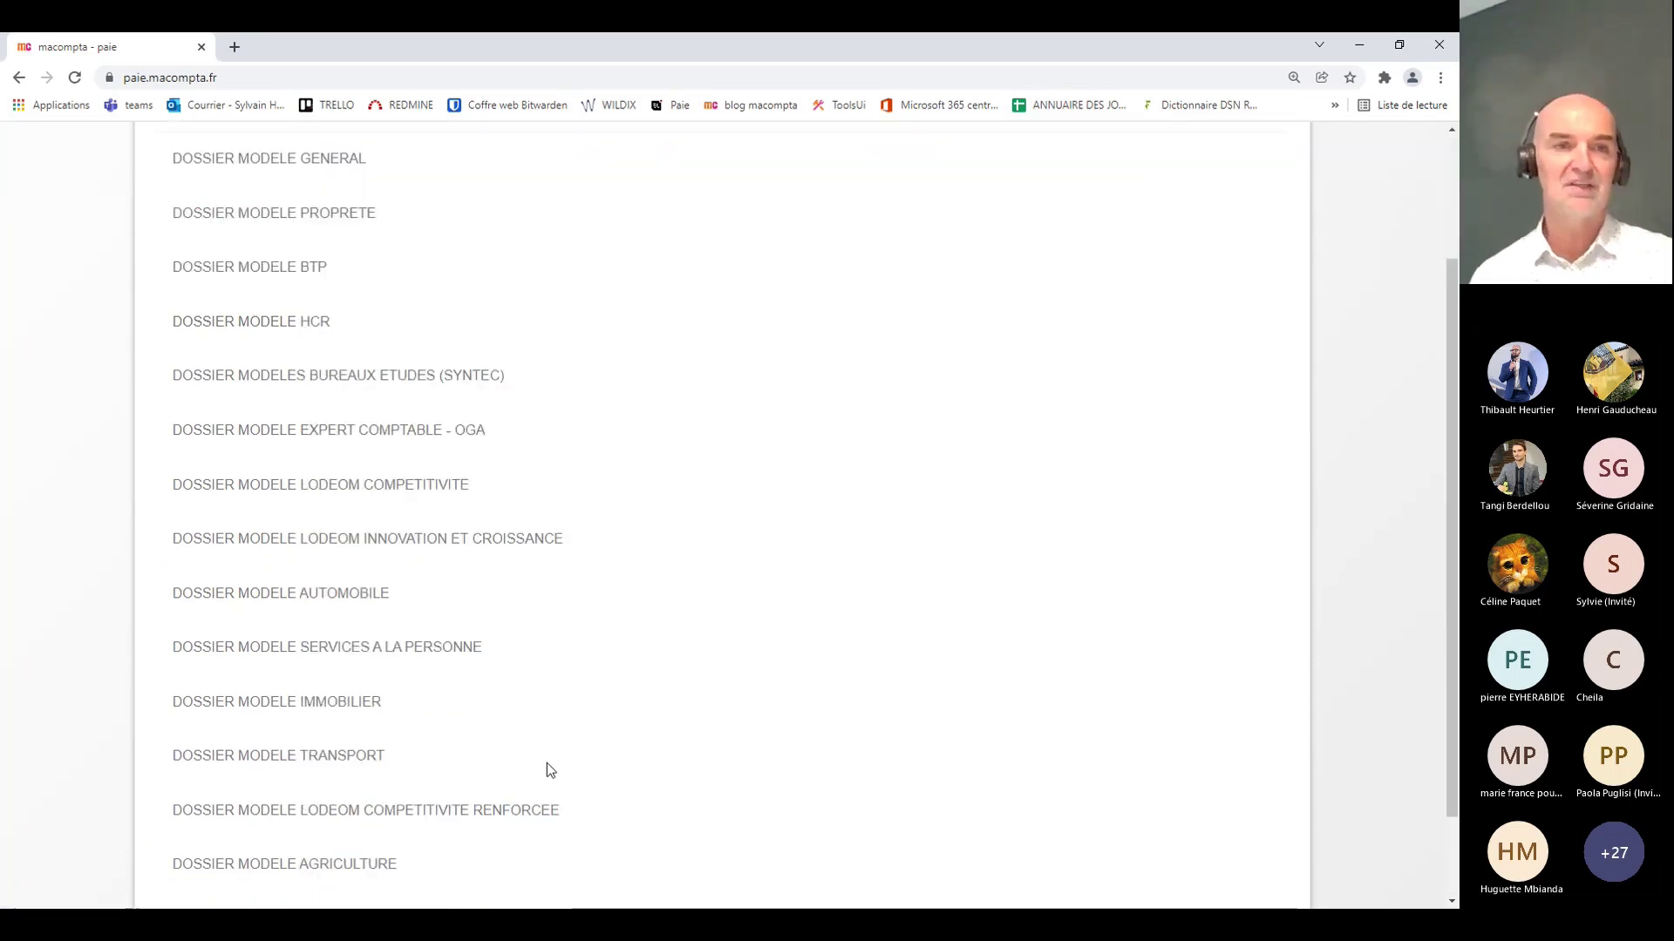
scroll(219, 493, up, 2)
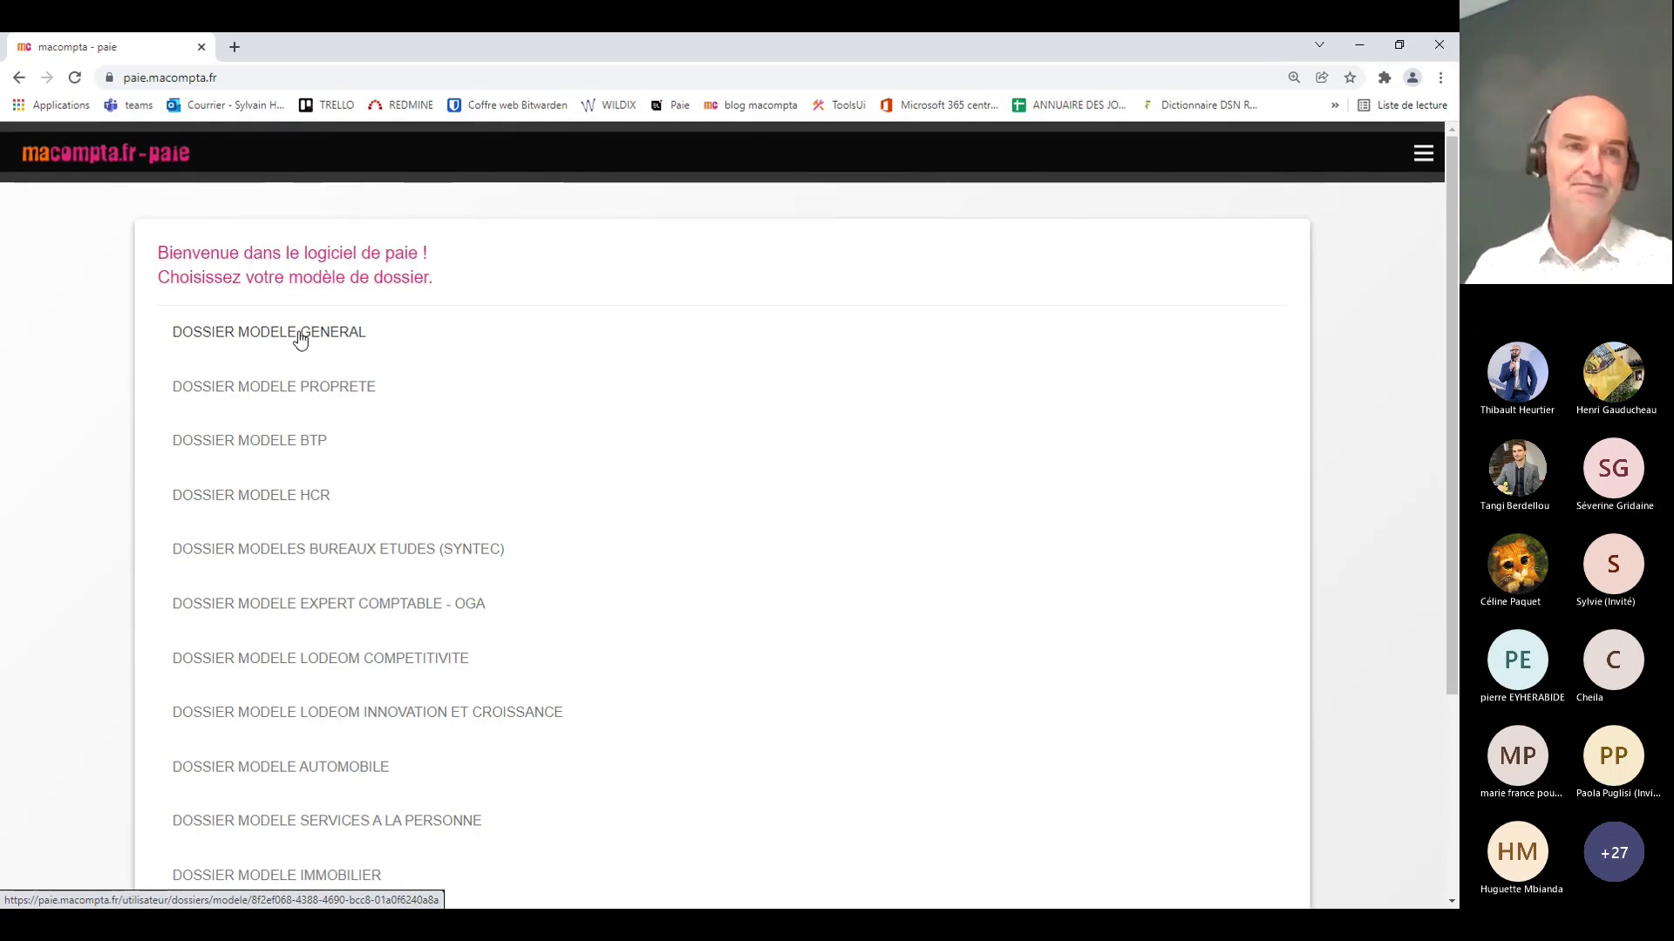
Step: Create the payroll file from DOSSIER MODELE GENERAL
click(299, 339)
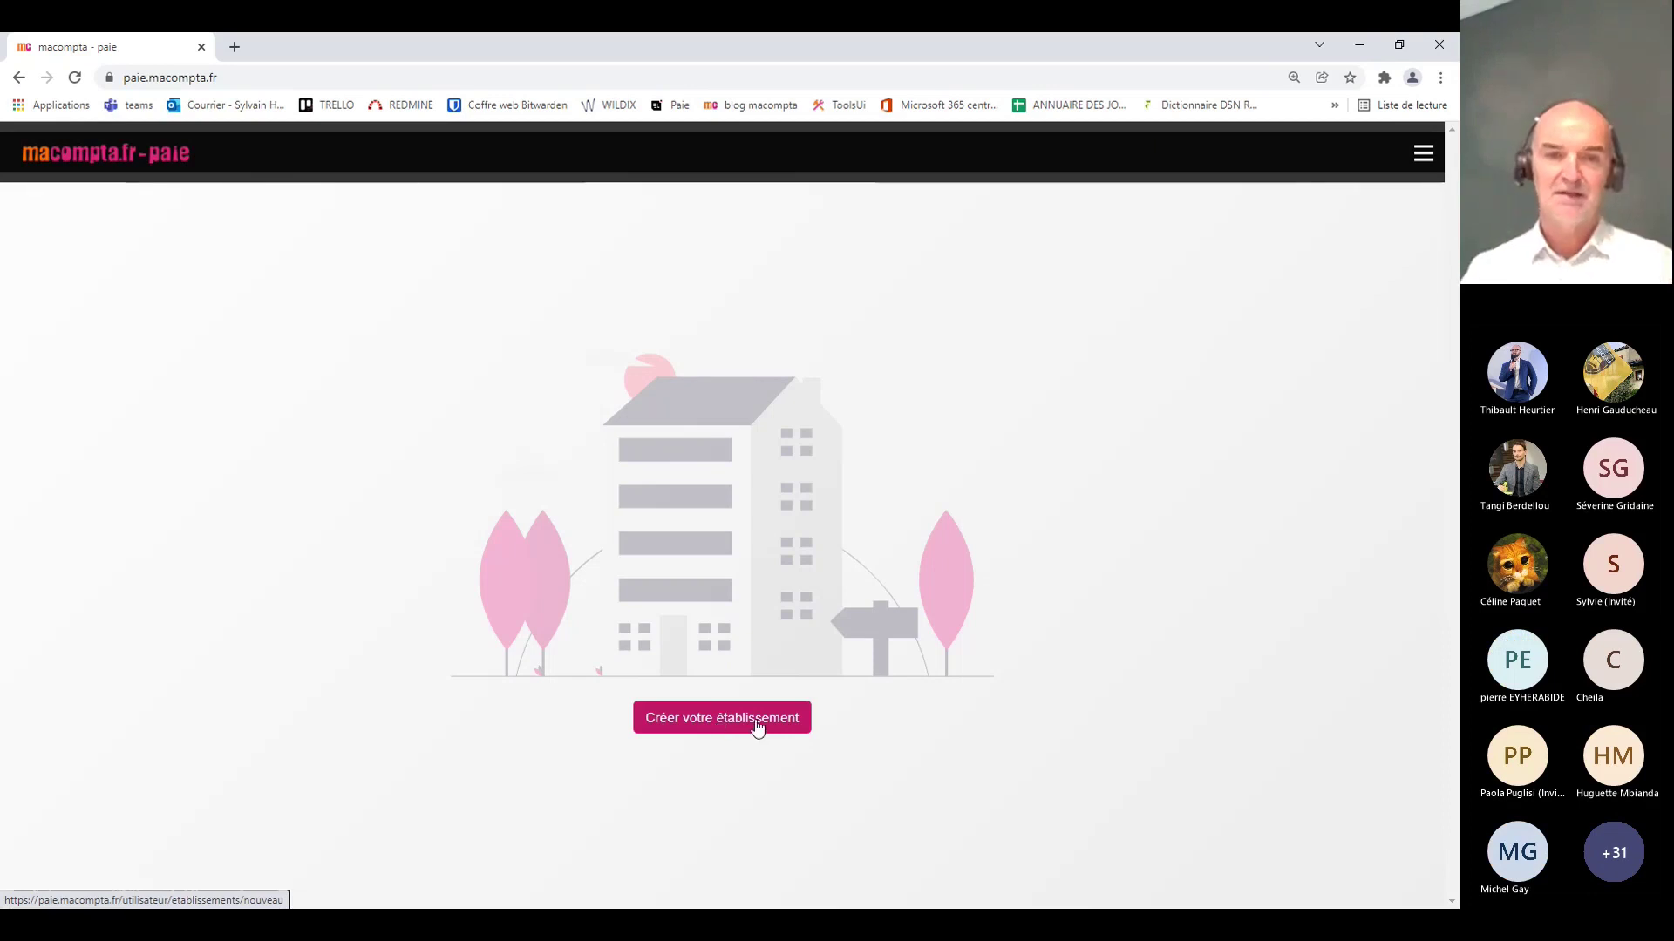
Step: Start a new establishment with Créer votre établissement
click(757, 726)
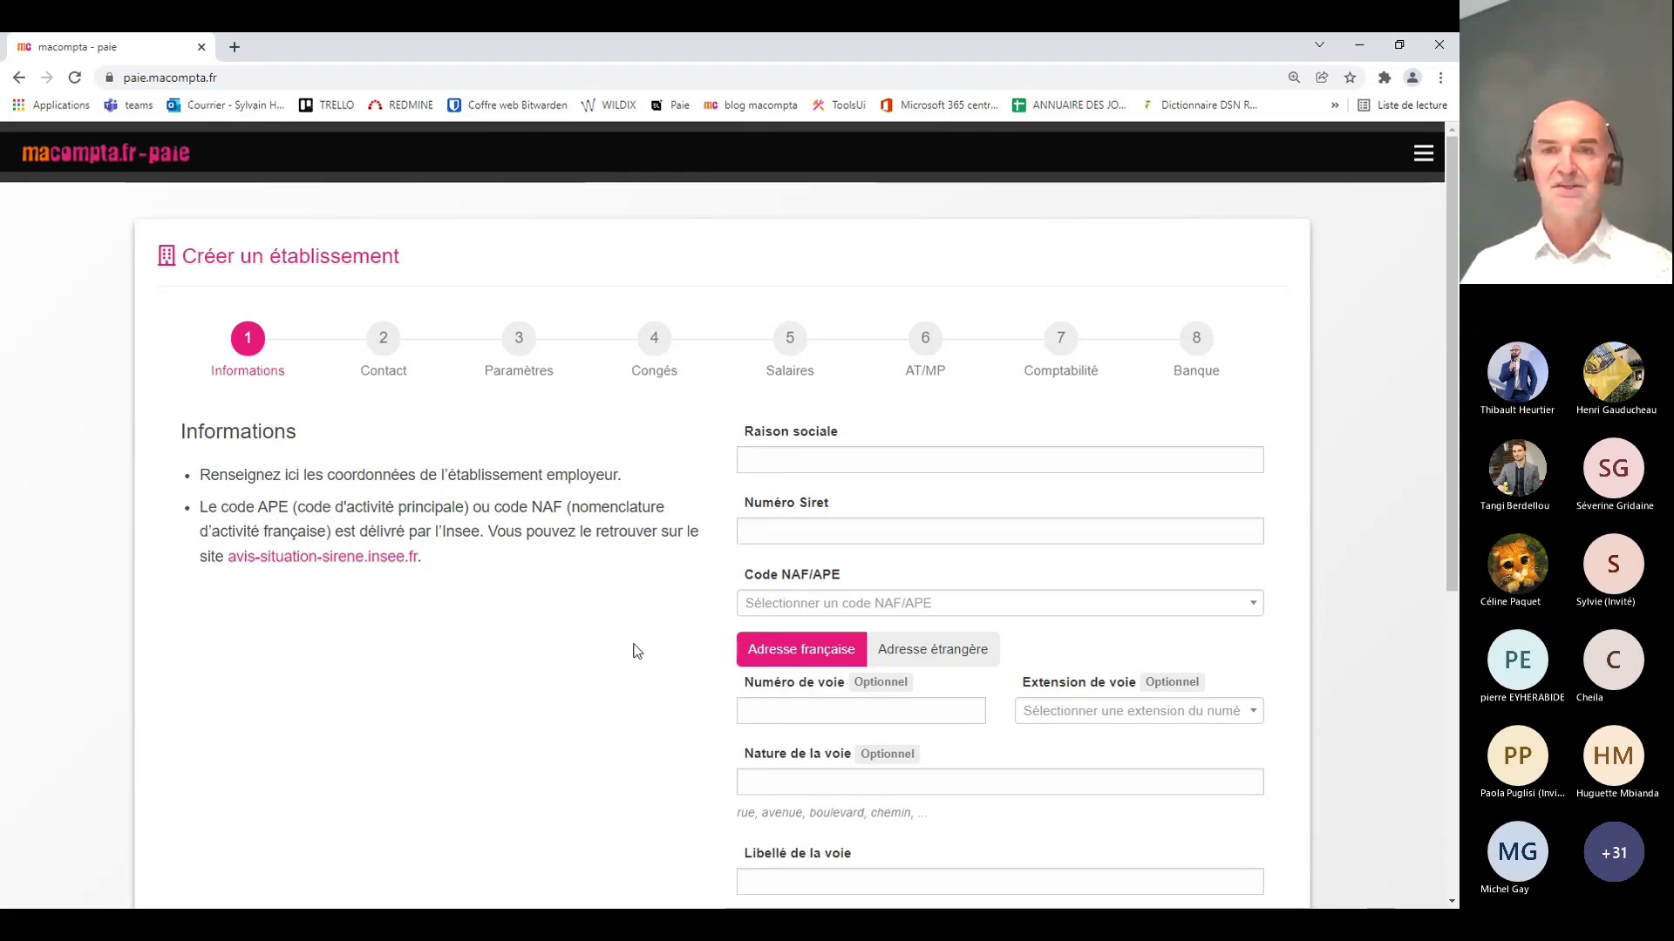
Step: Sign into the other account and load the payroll establishment settings (macompta.fr, NAF 5829A)
click(21, 78)
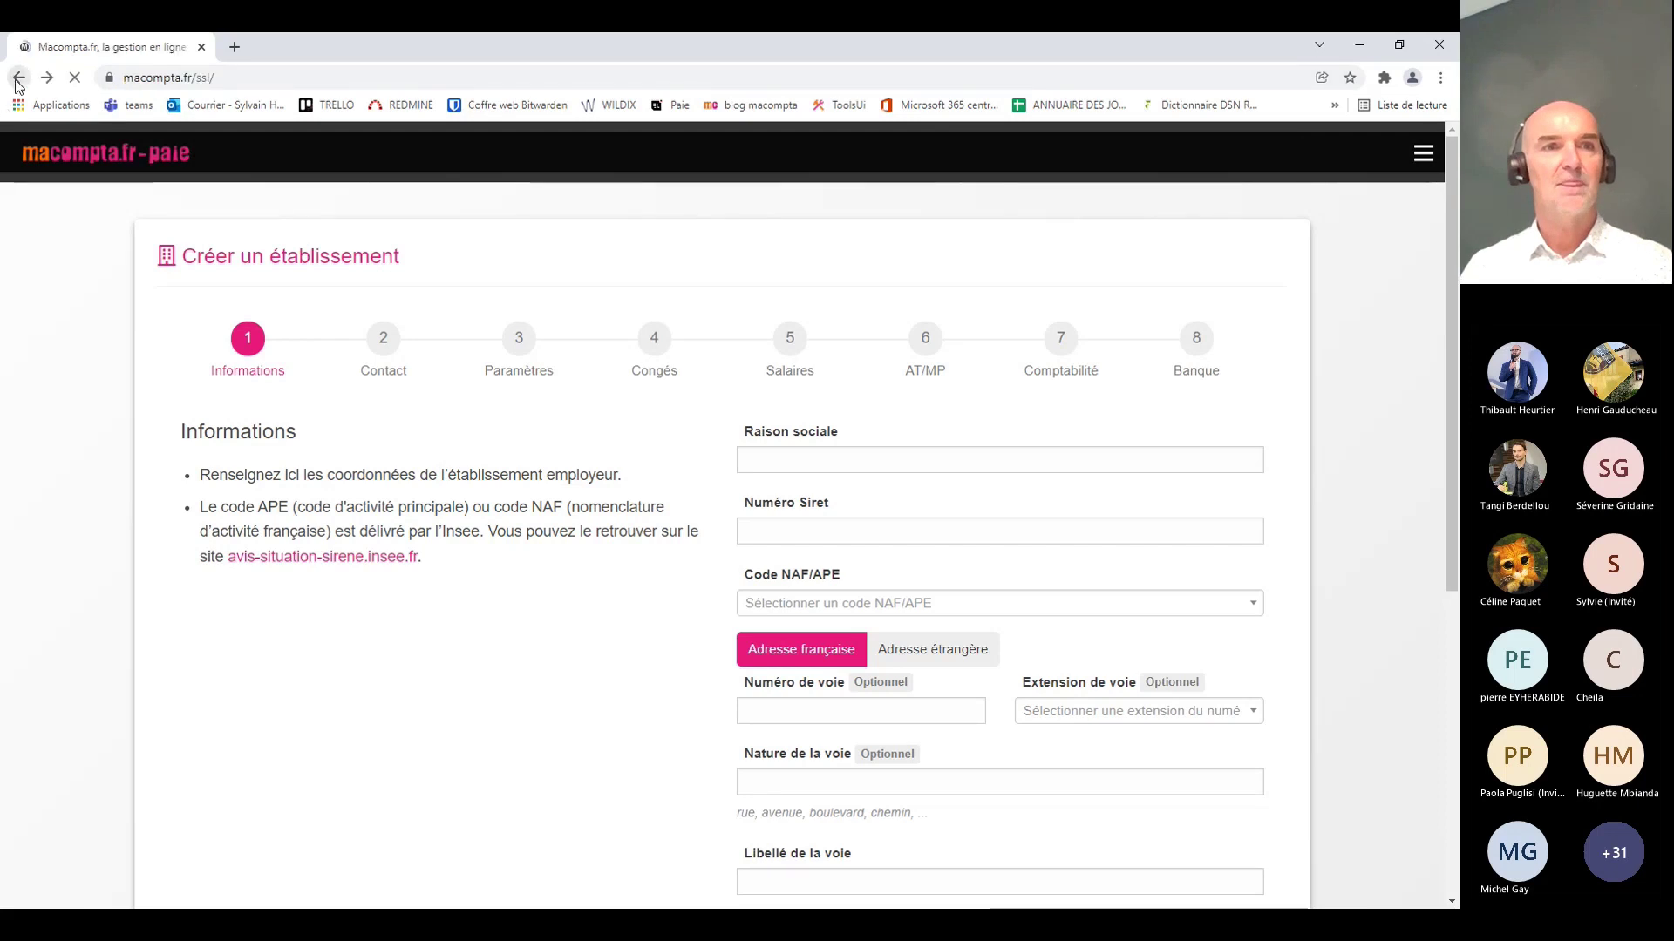
click(689, 484)
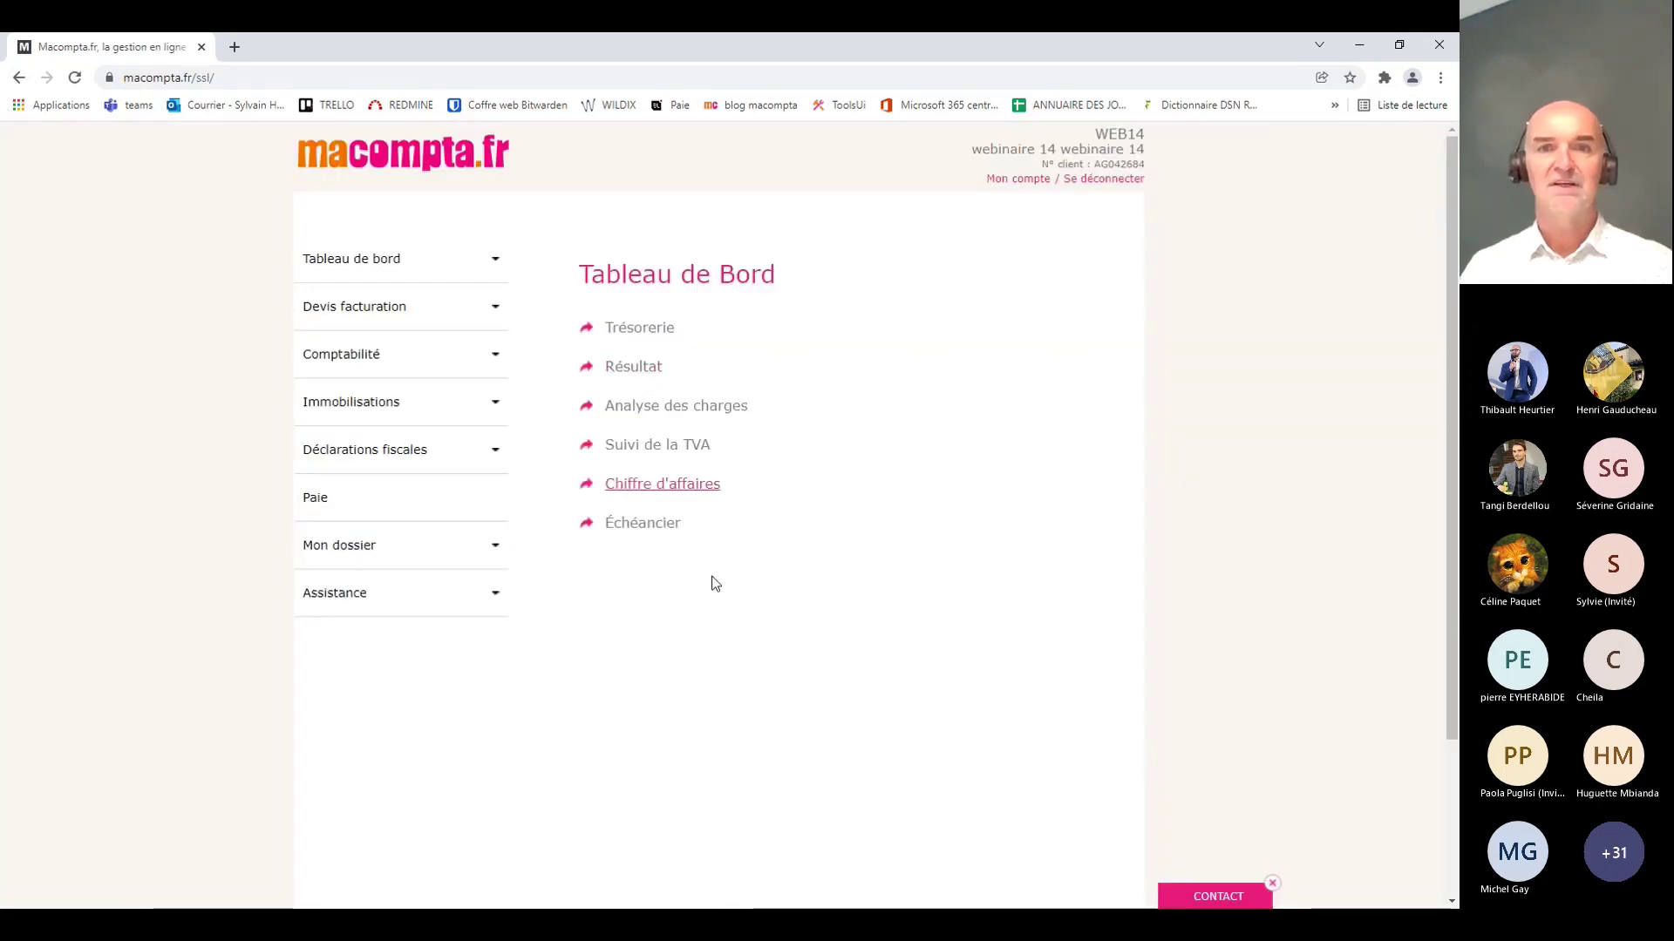
click(441, 481)
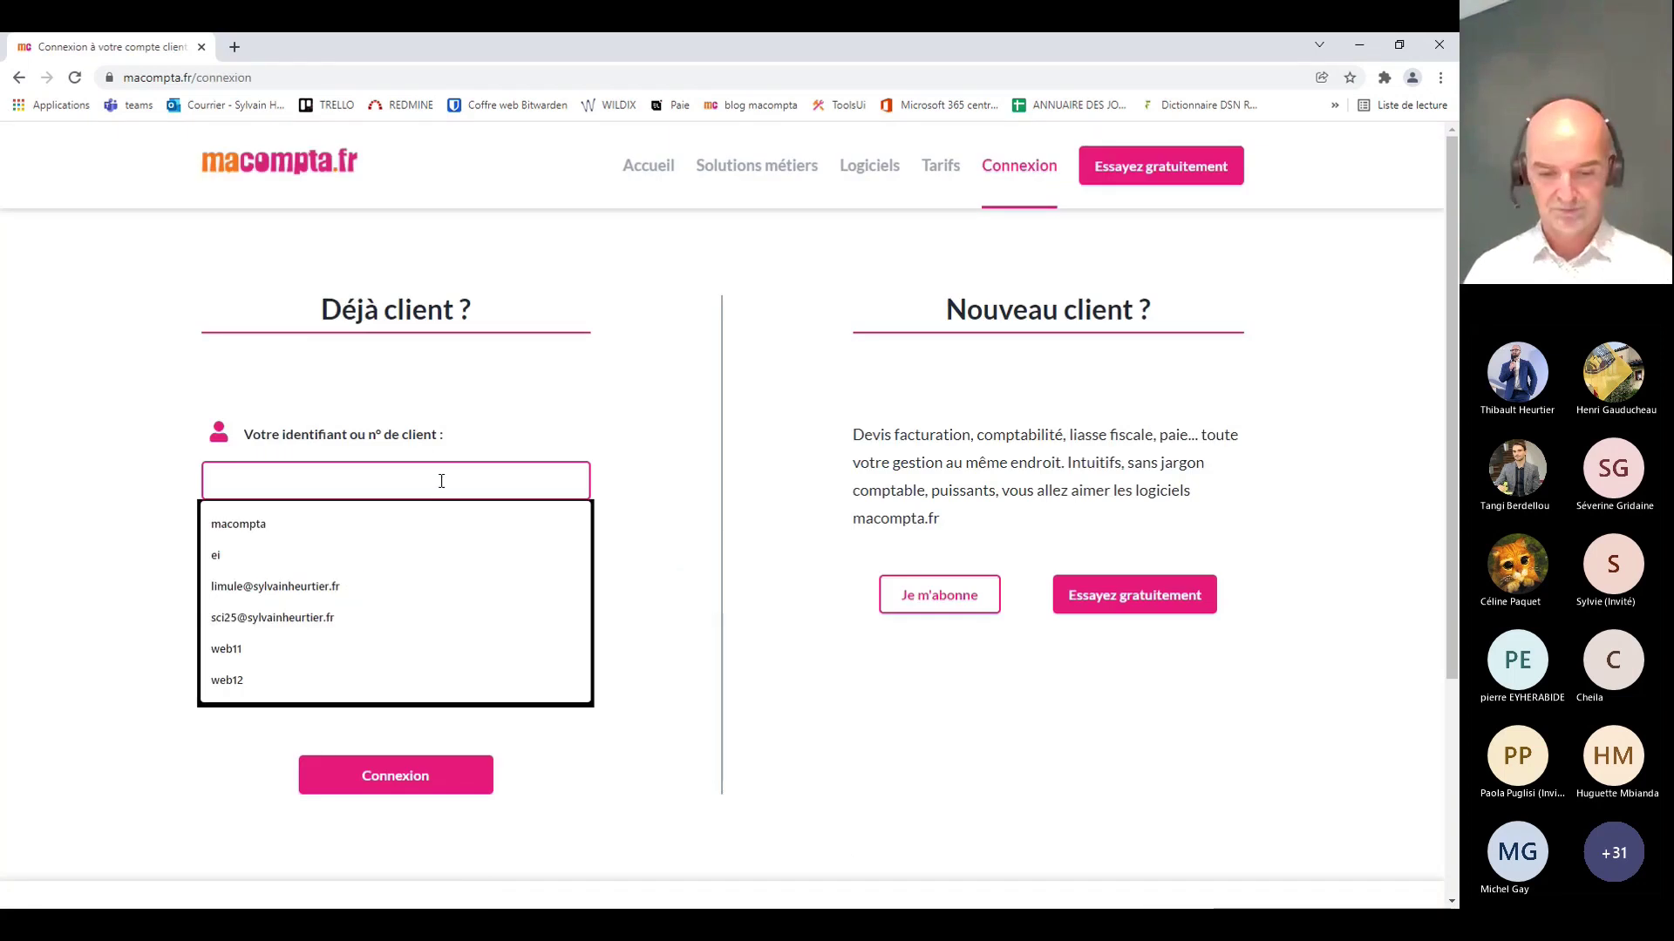
text(web12)
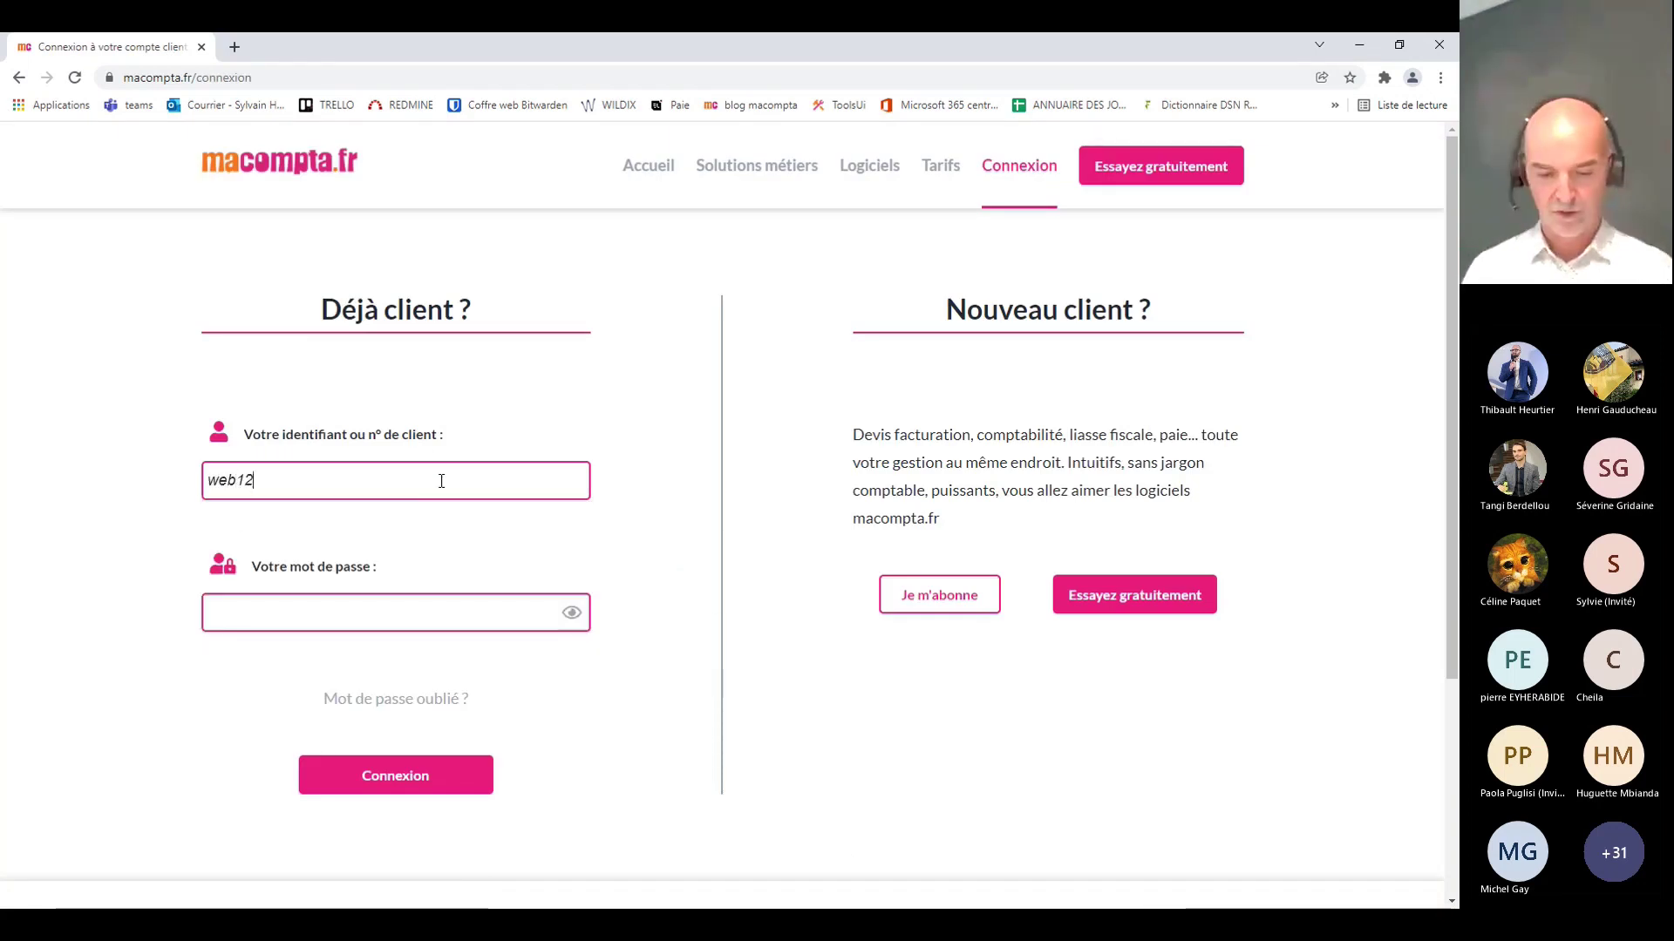
text(••••)
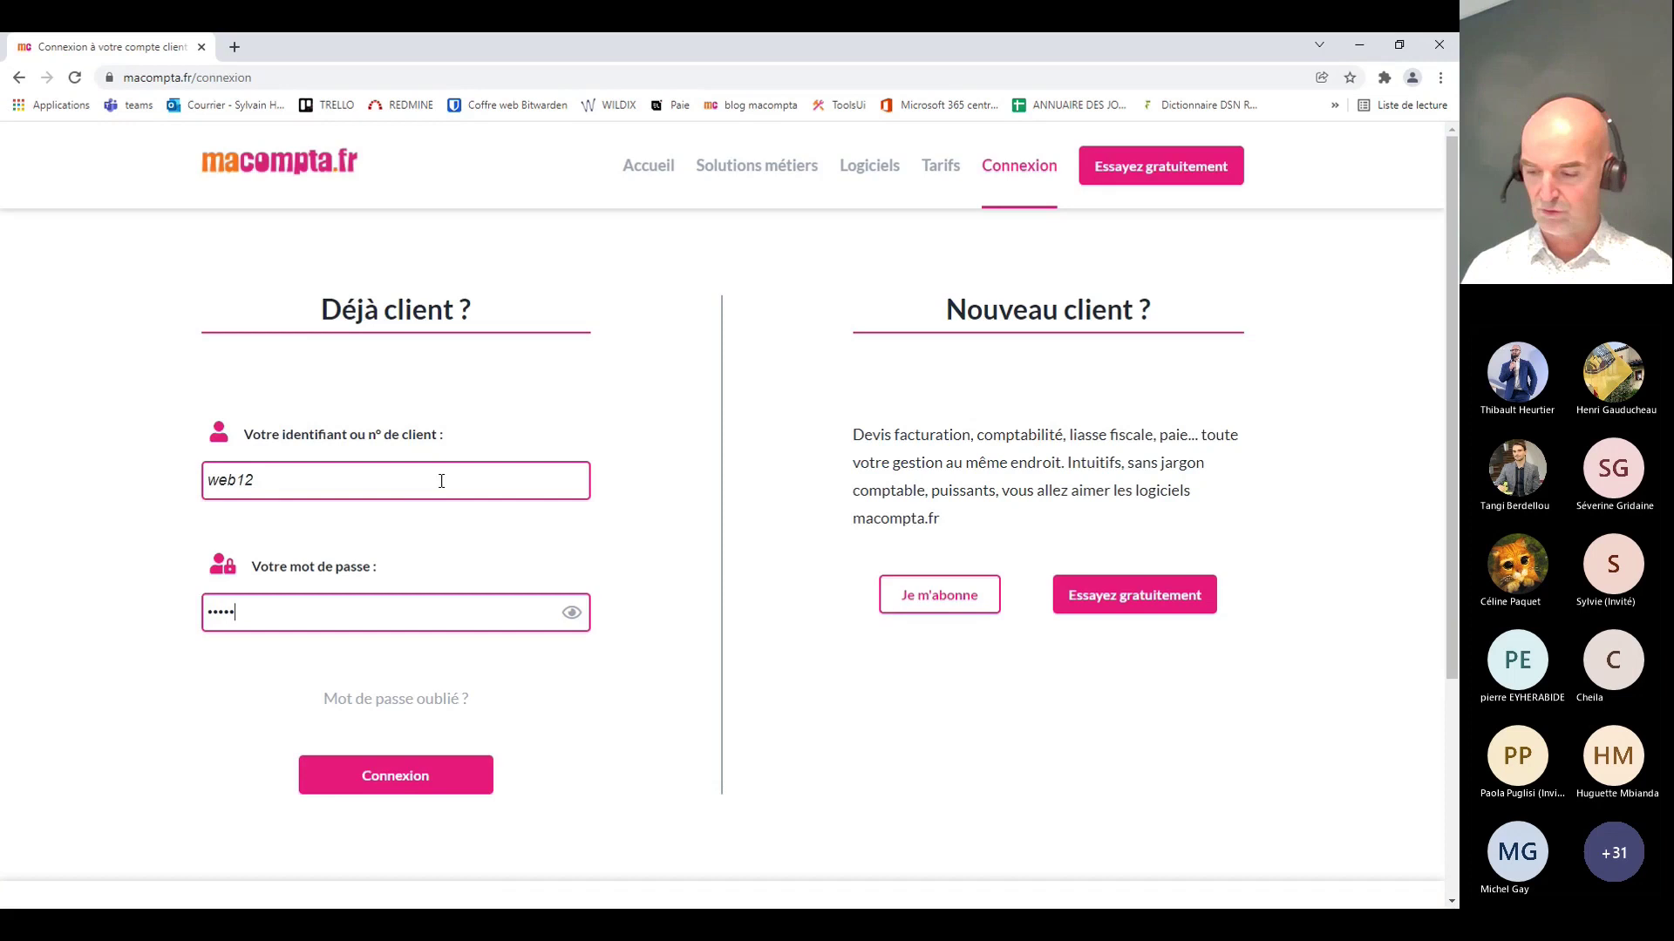
click(406, 780)
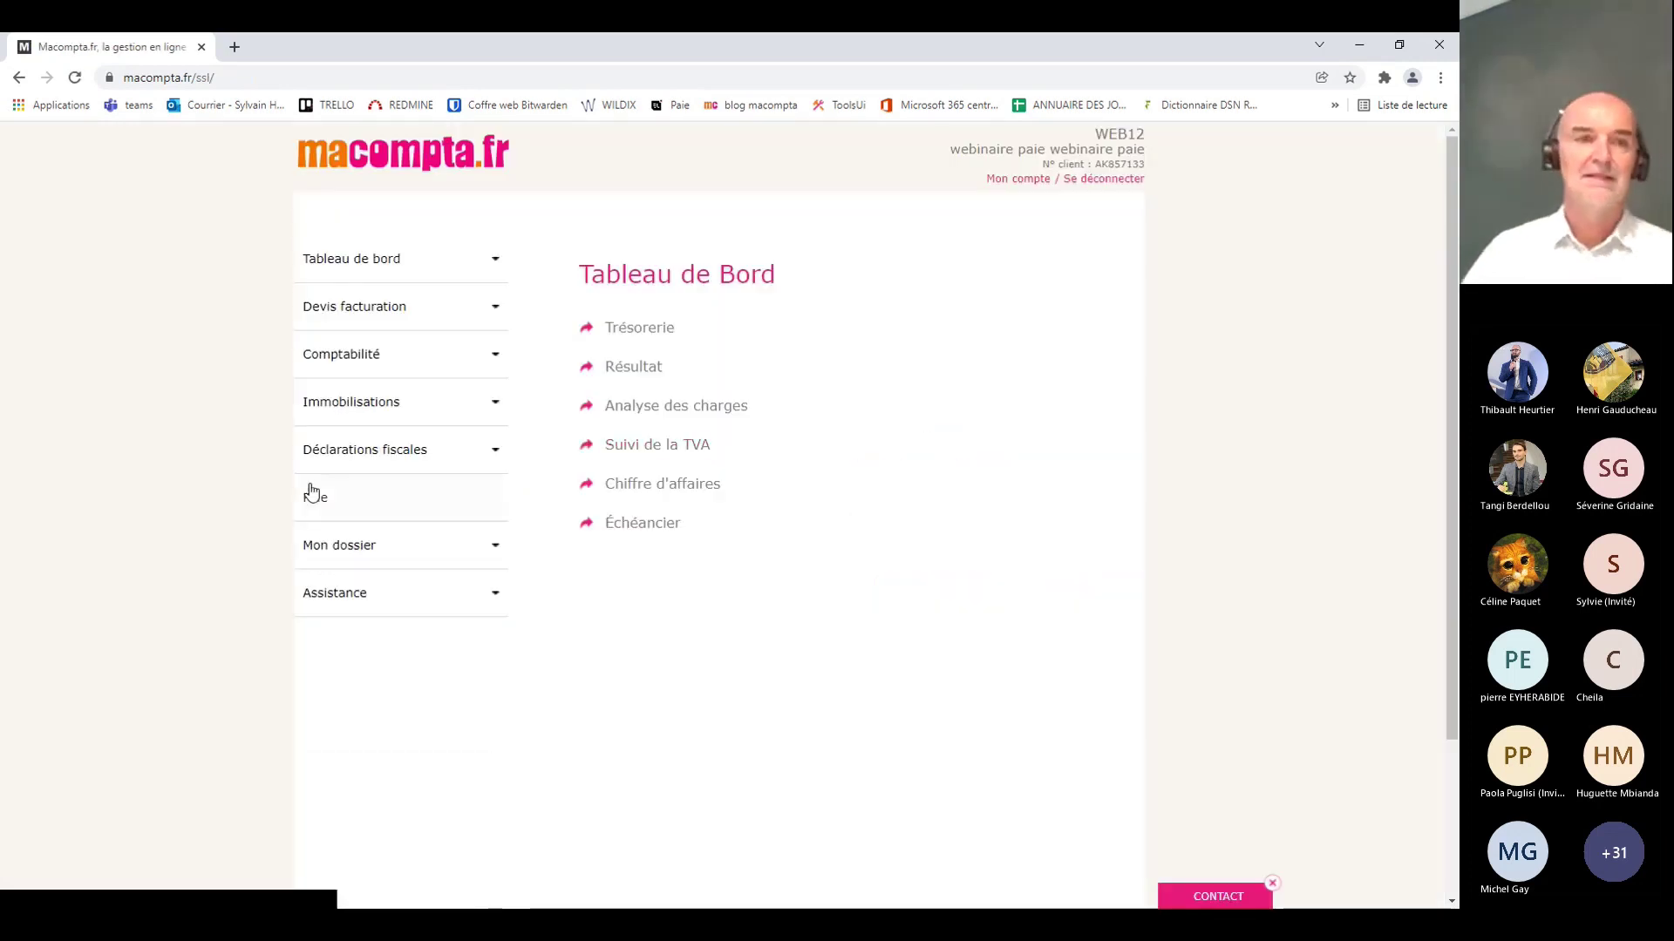
click(315, 499)
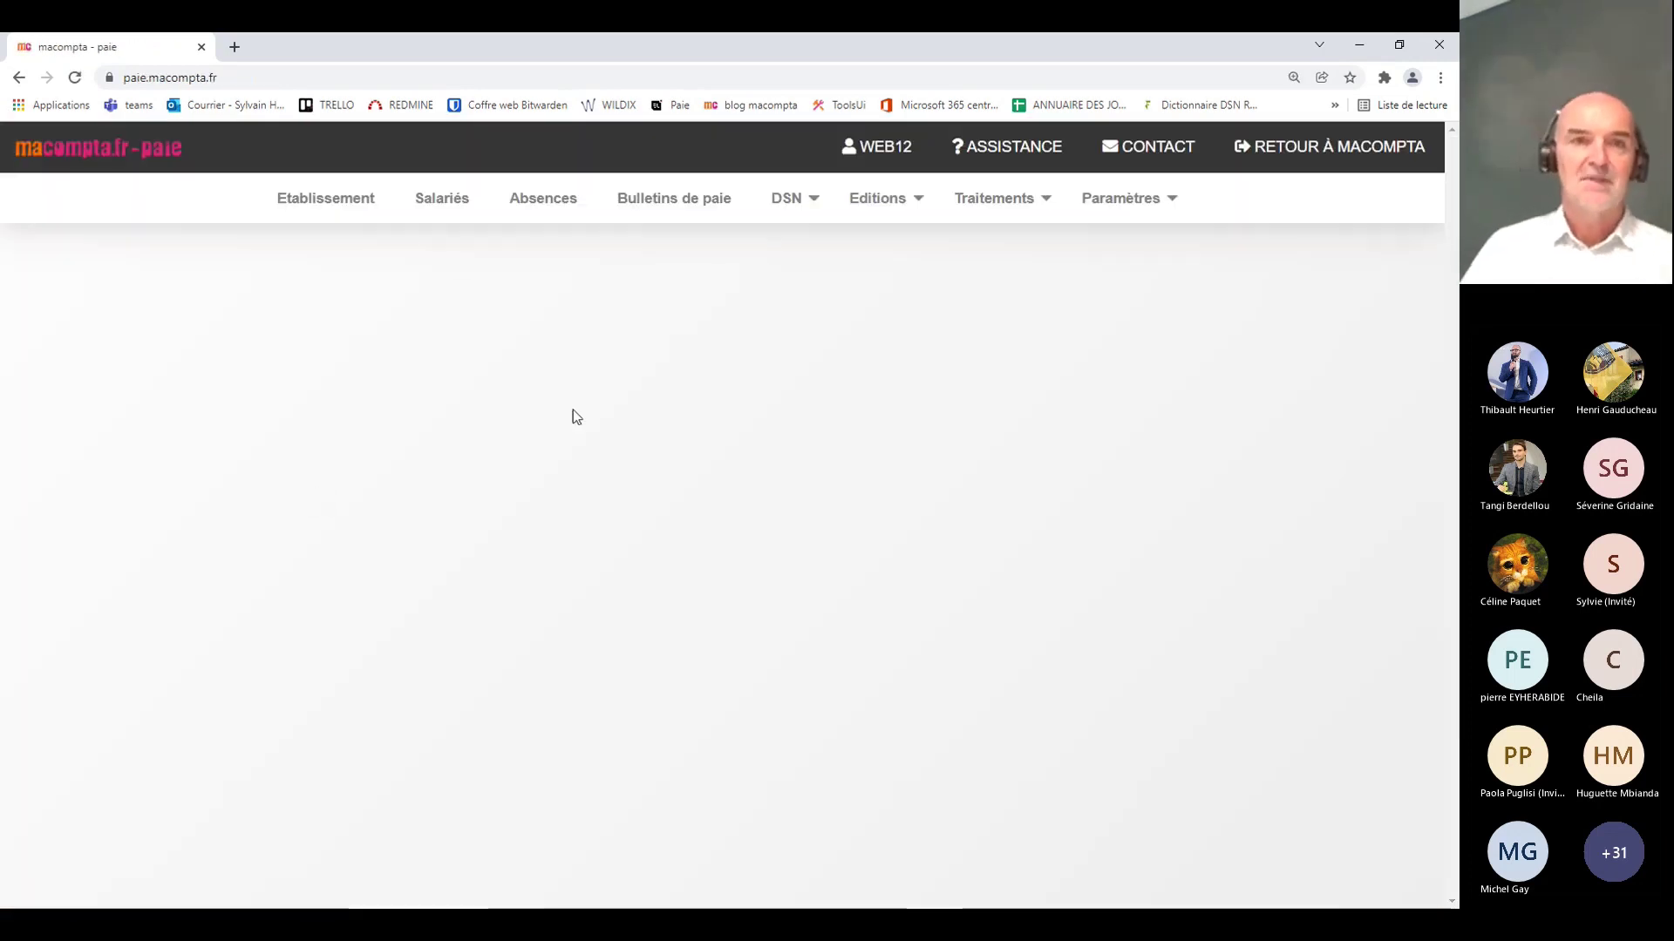
click(324, 203)
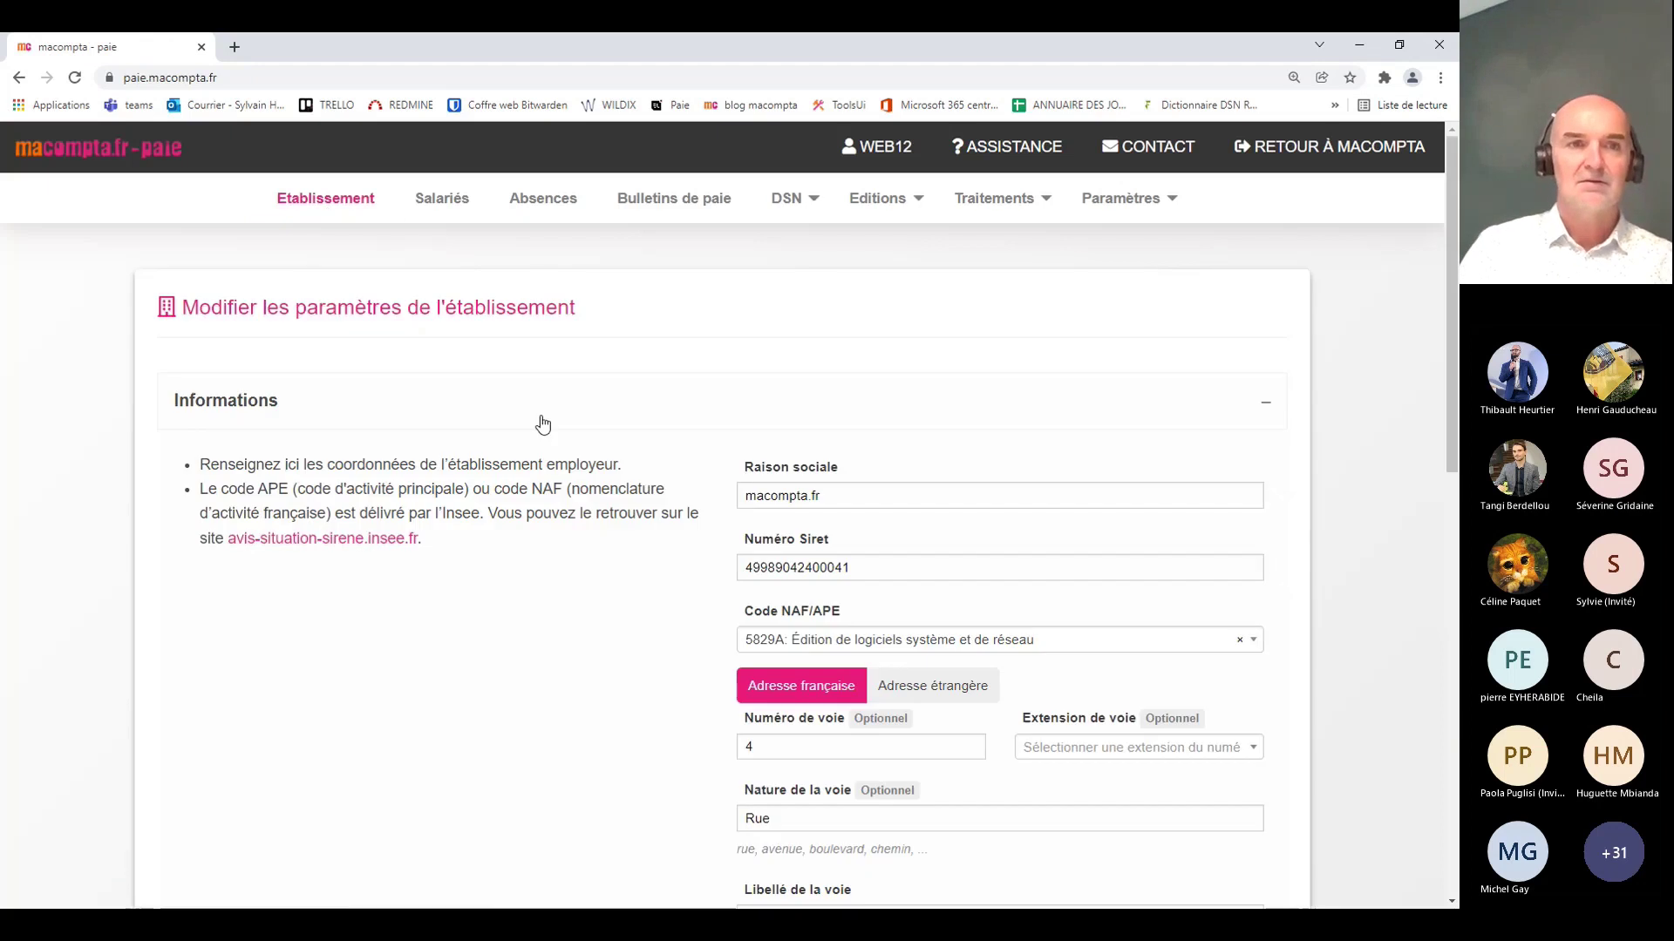
click(329, 401)
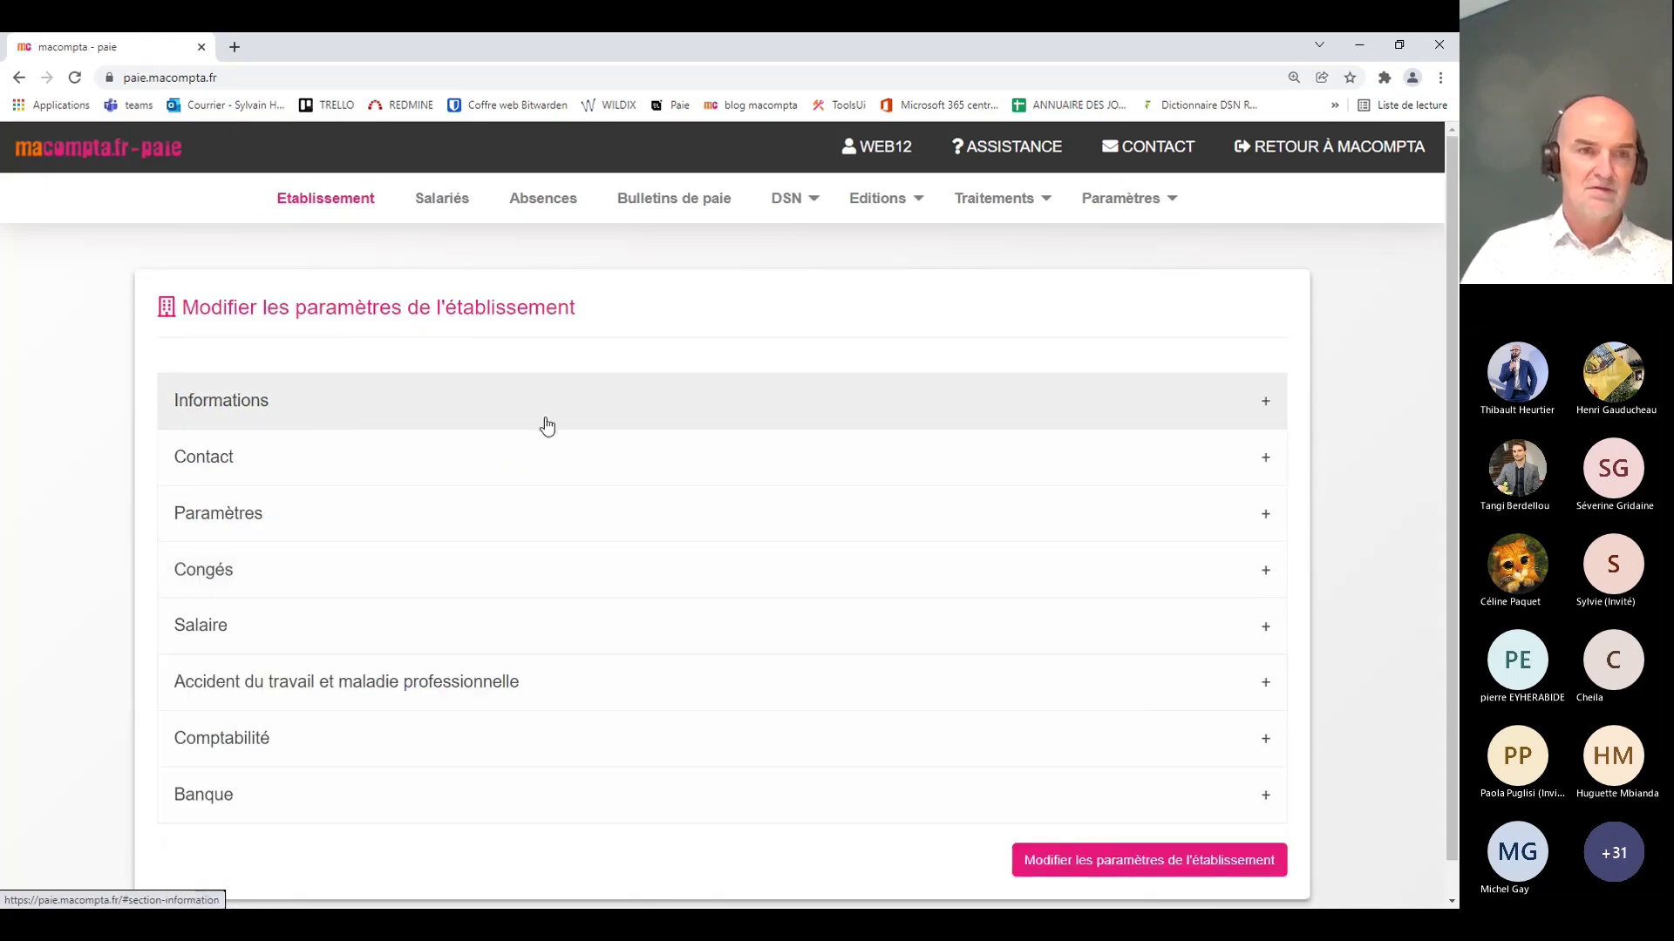
click(360, 427)
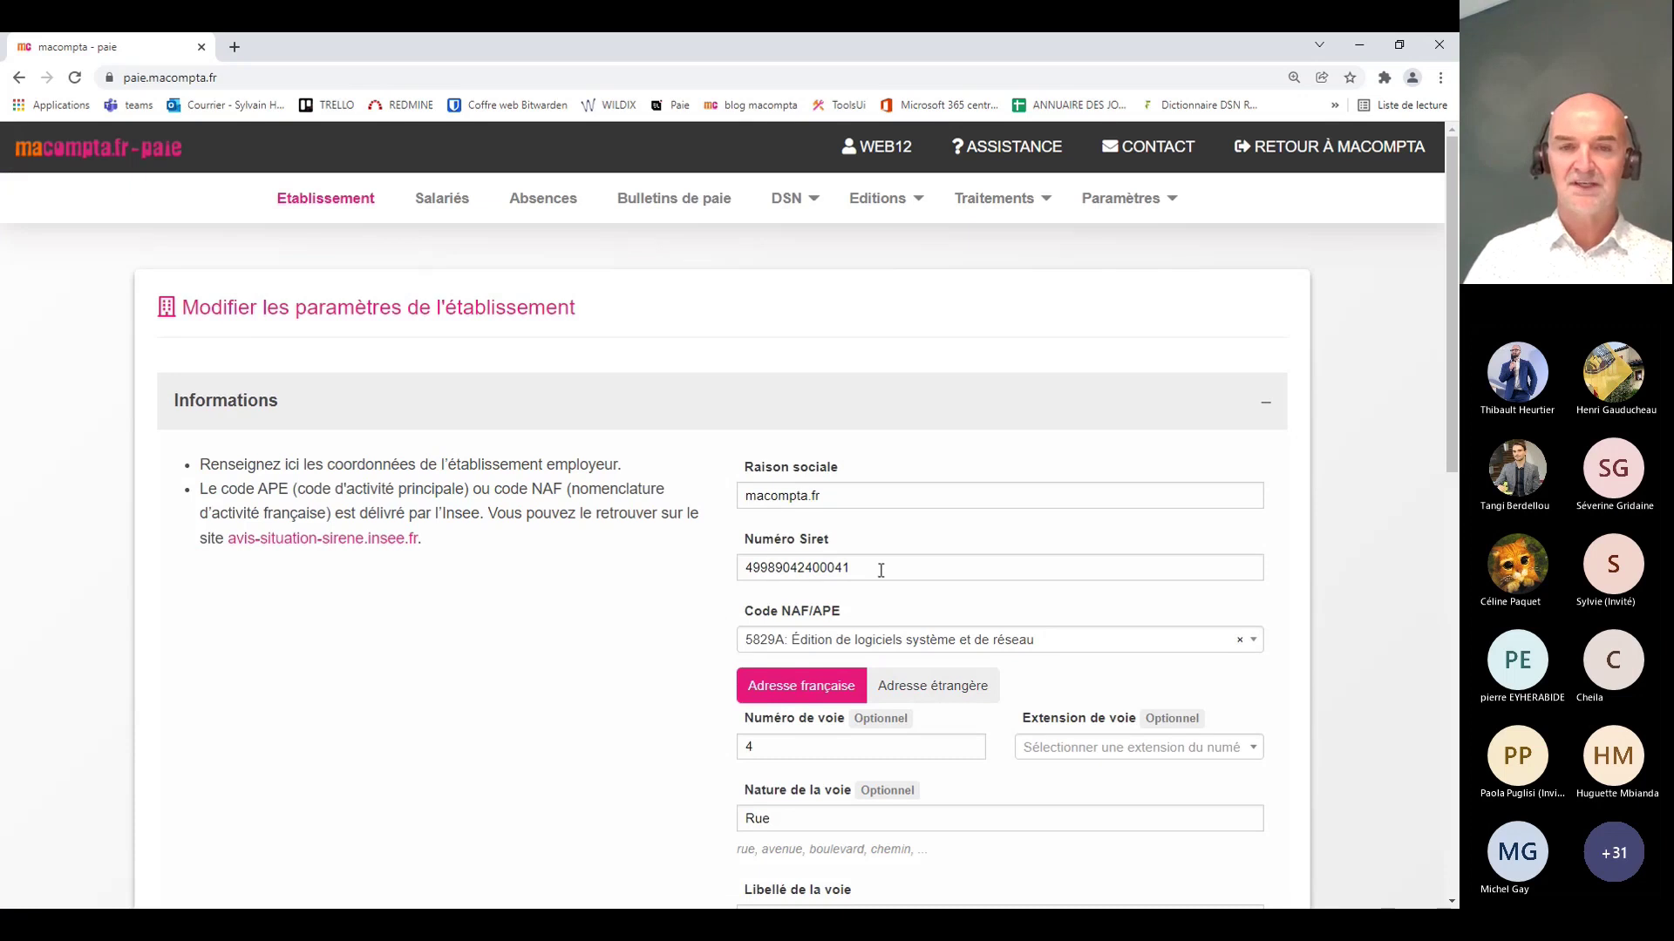
scroll(635, 575, down, 3)
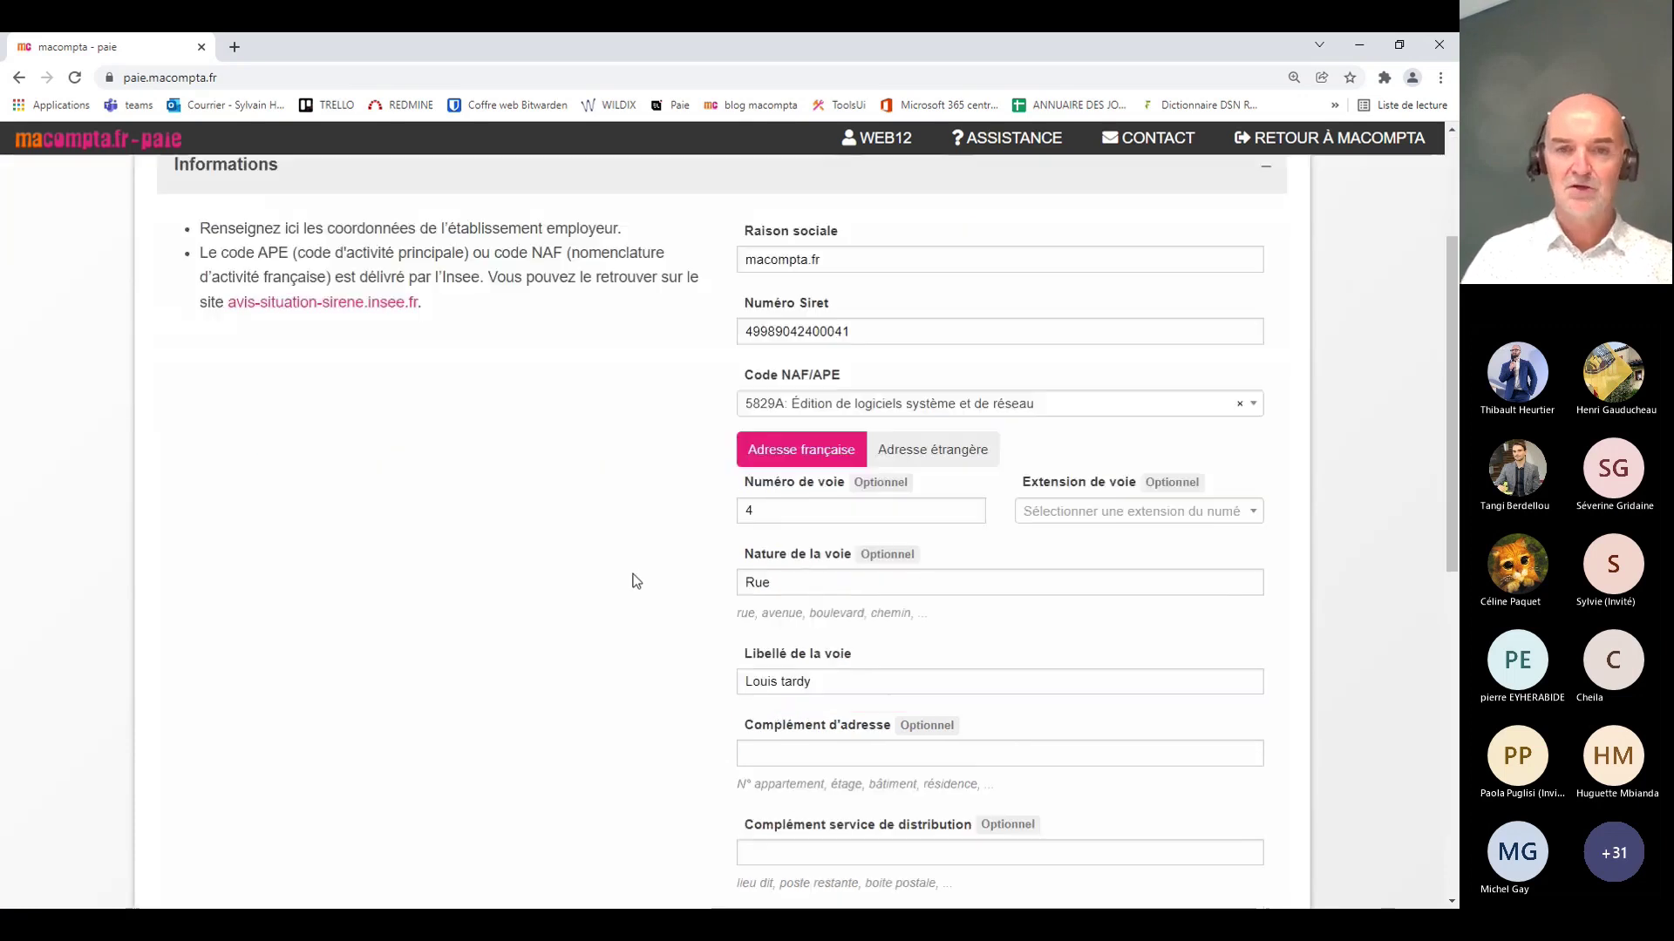
scroll(583, 574, up, 3)
click(358, 400)
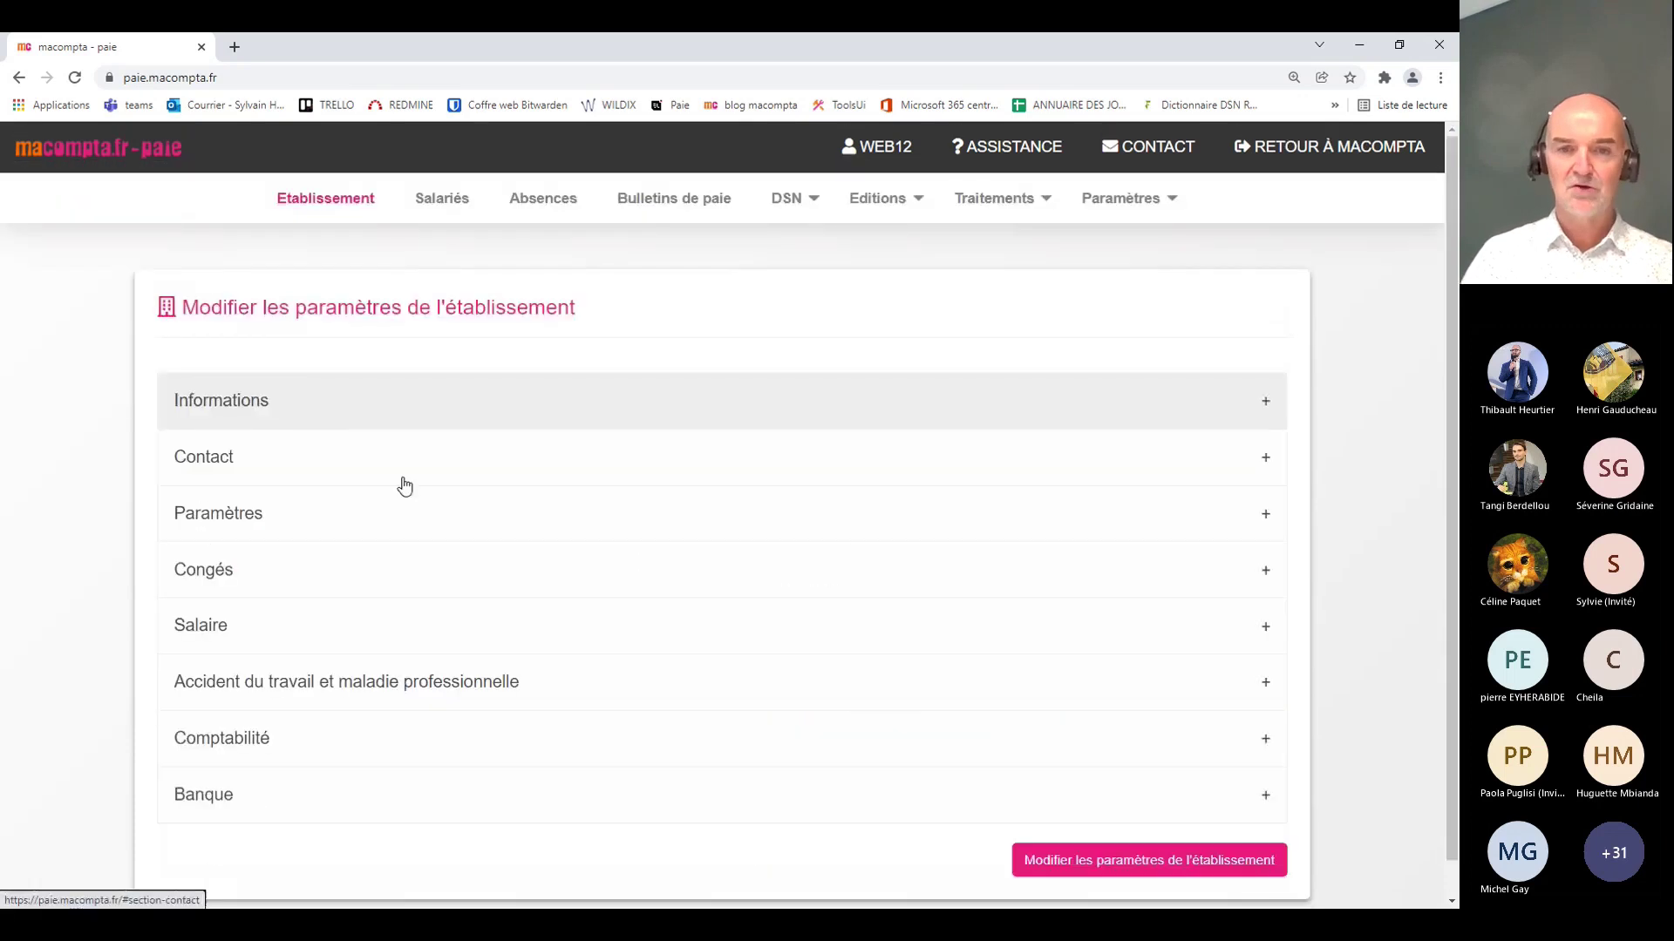
click(323, 467)
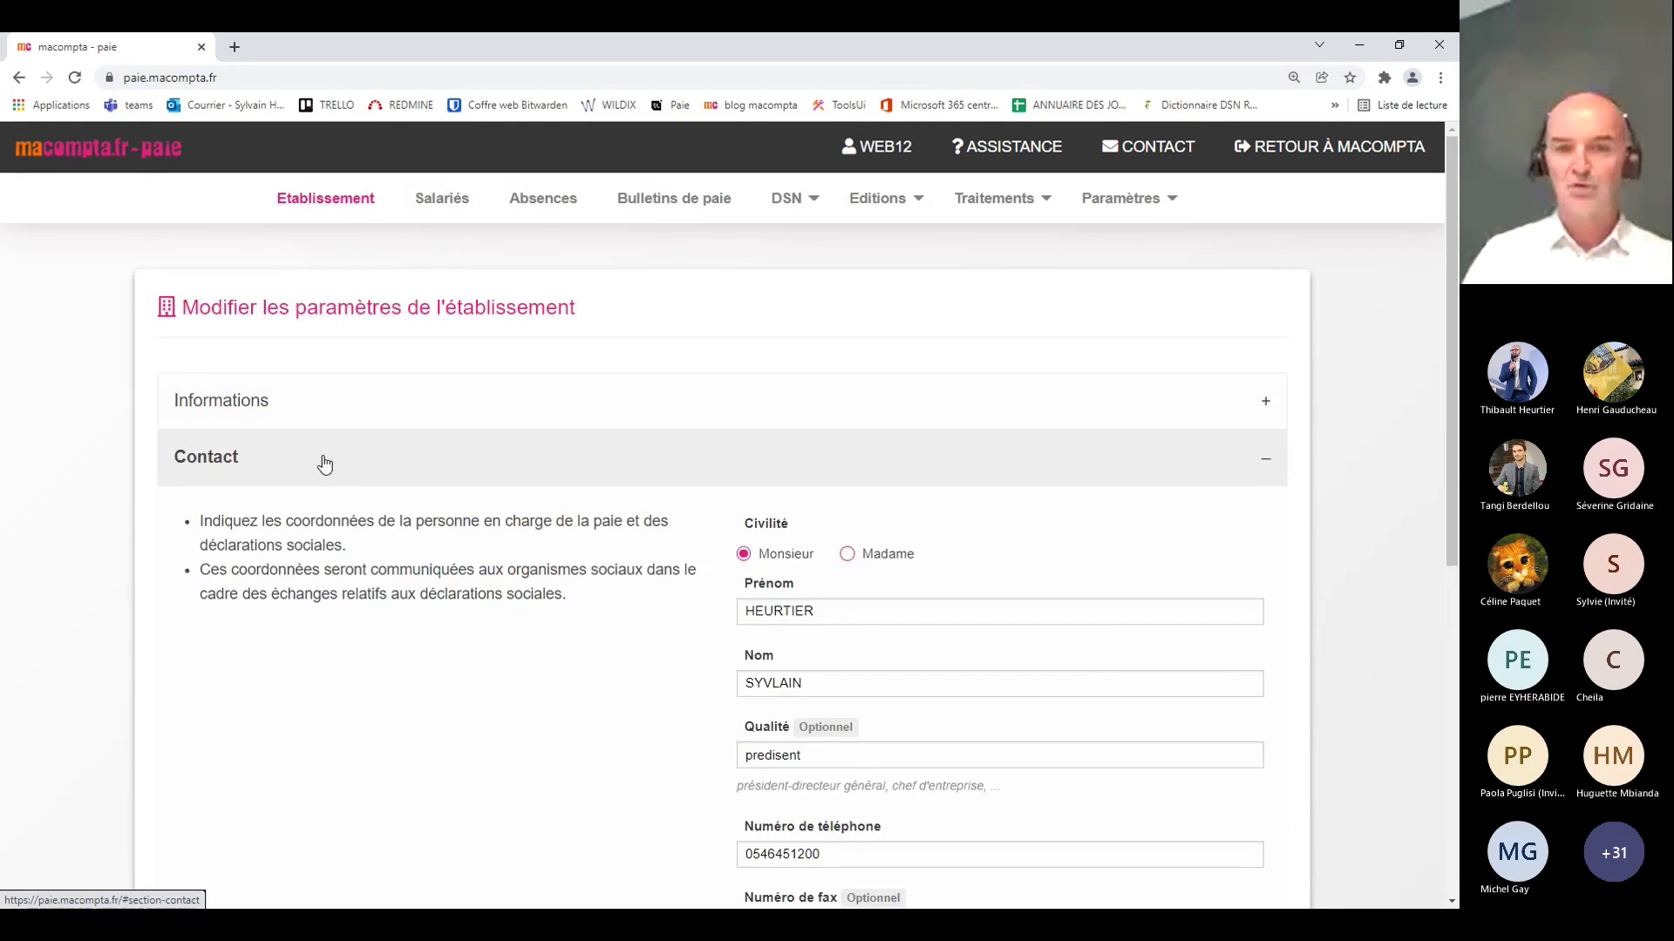
scroll(401, 675, down, 2)
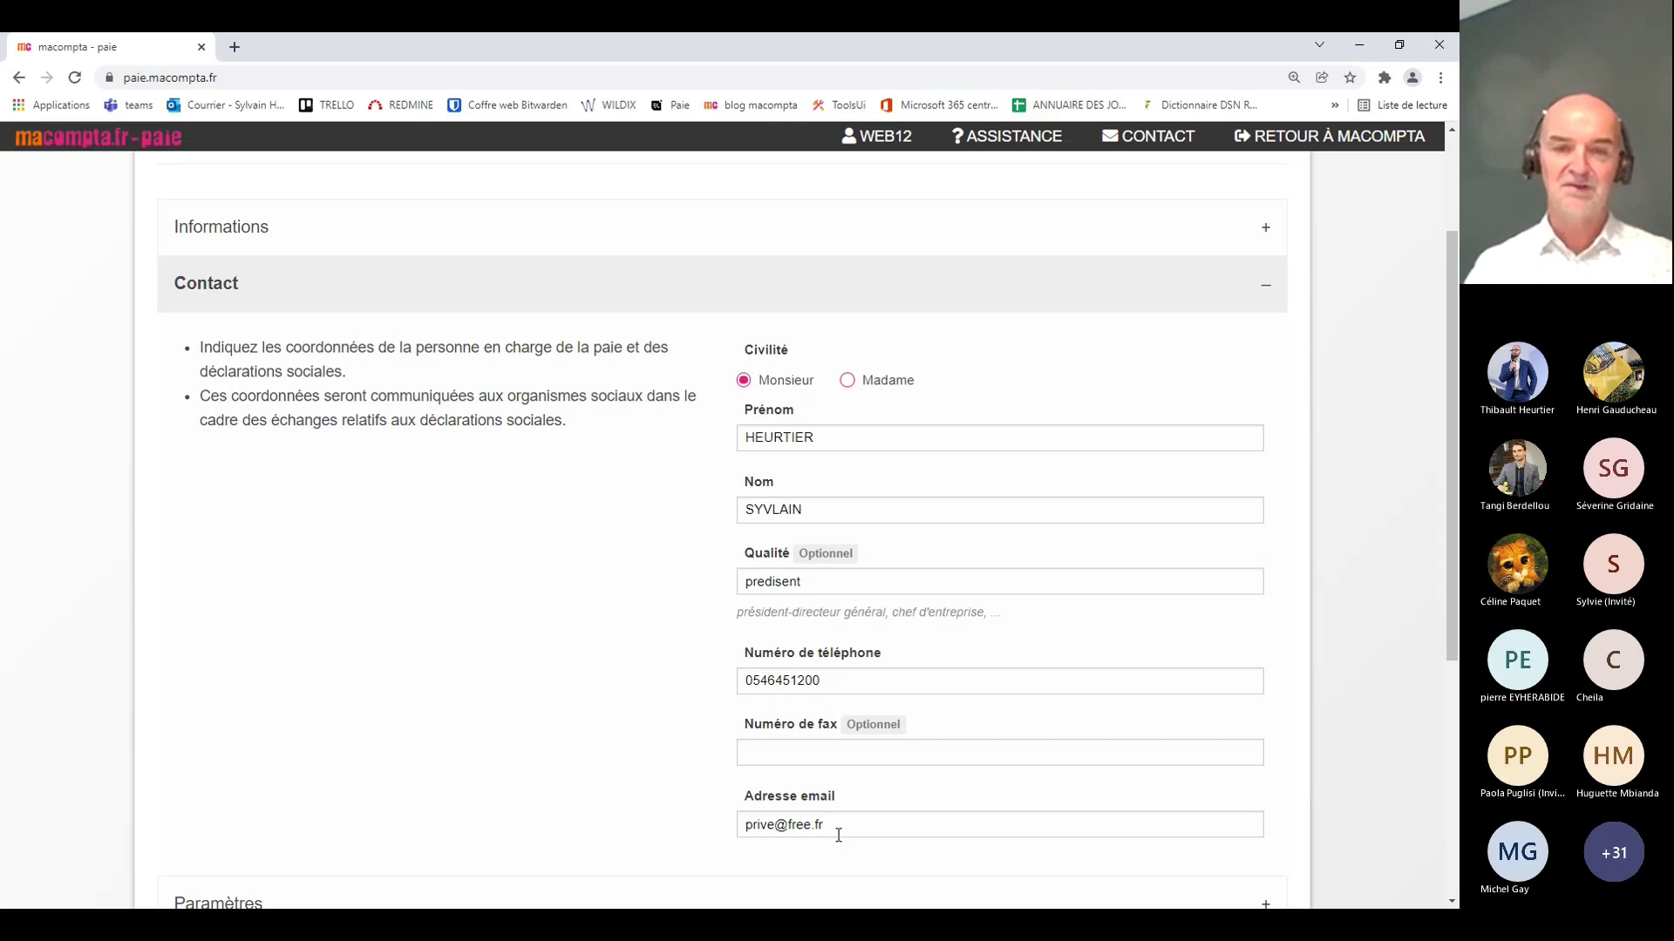
click(490, 284)
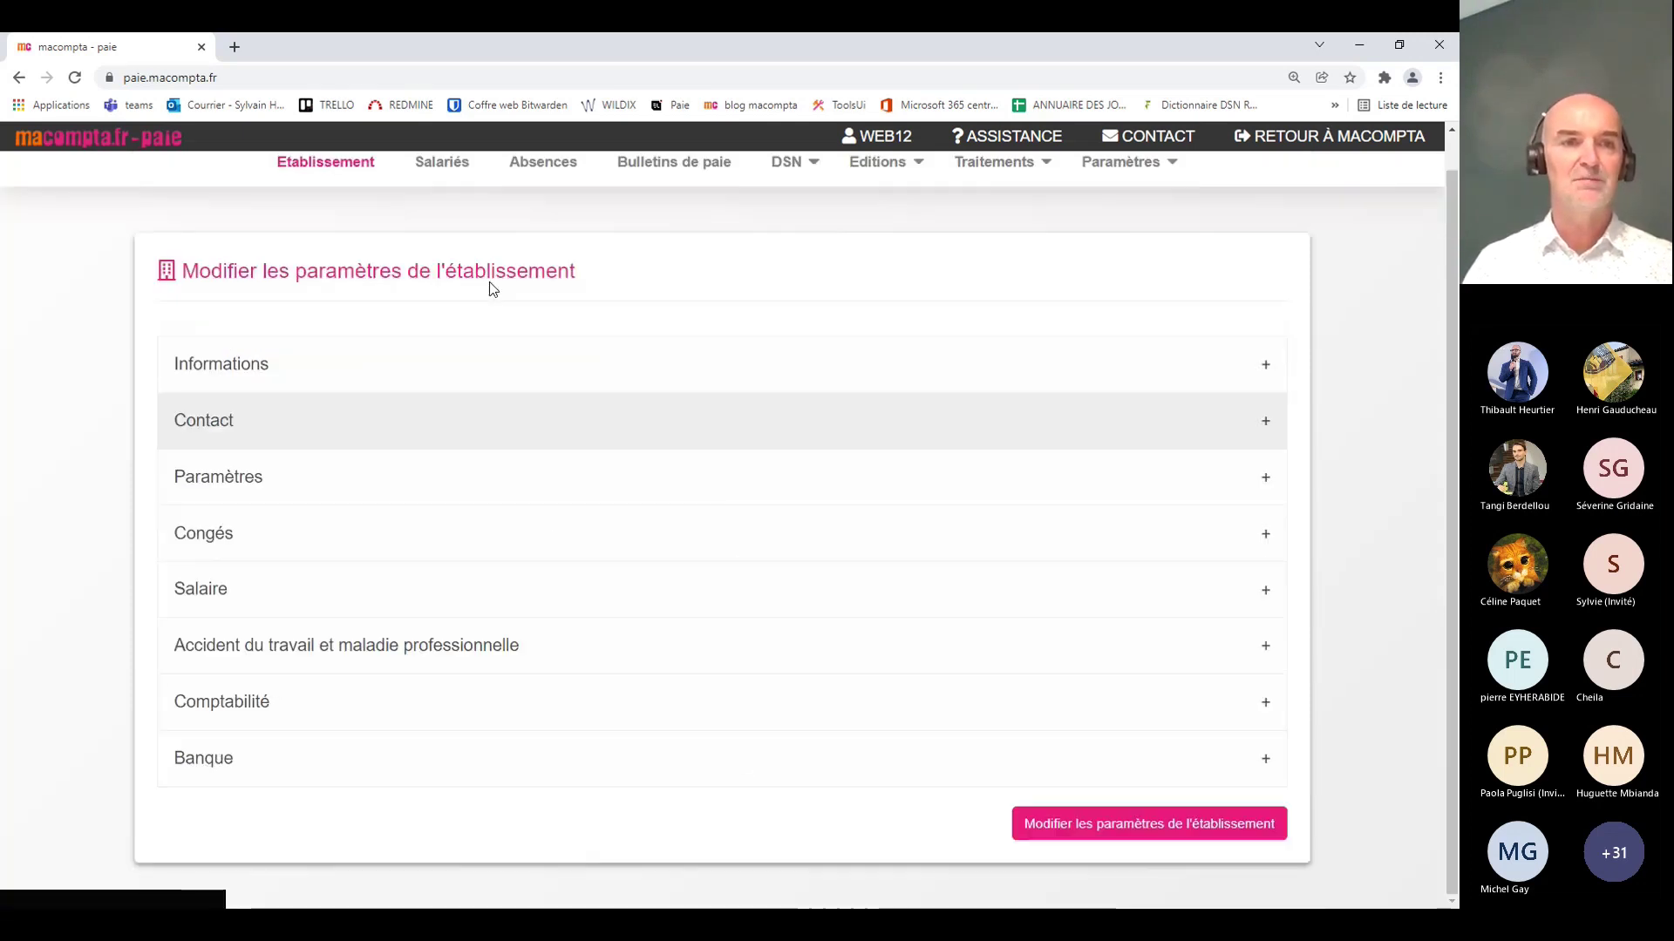
click(416, 490)
scroll(475, 616, down, 2)
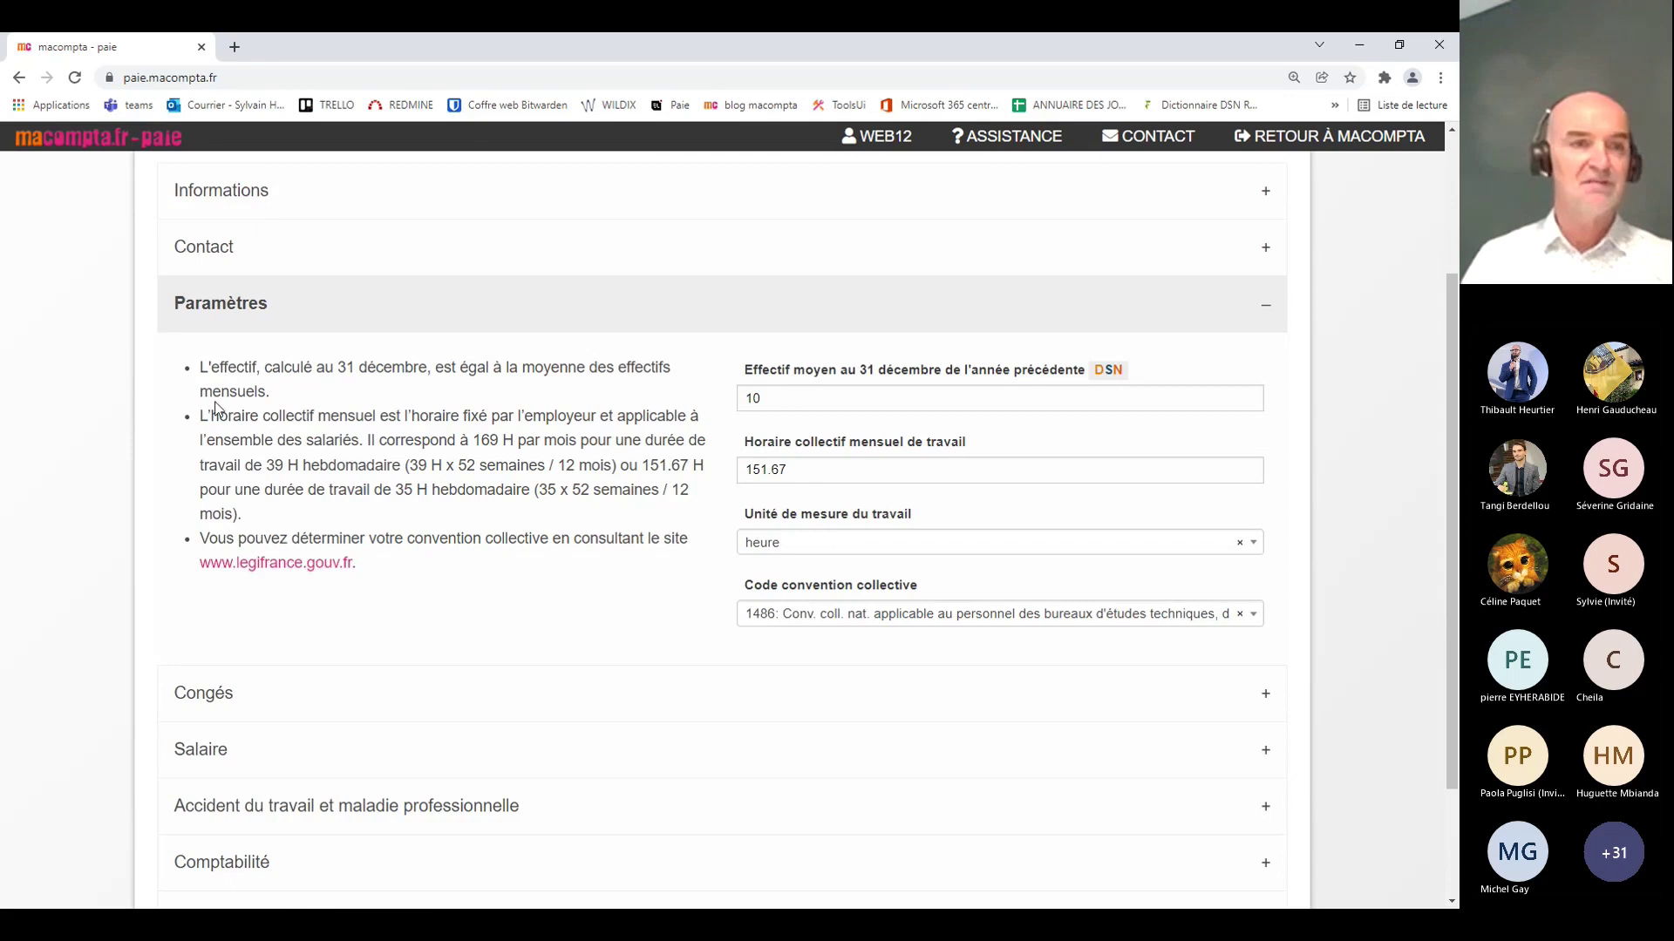
drag(201, 414, 387, 521)
click(428, 604)
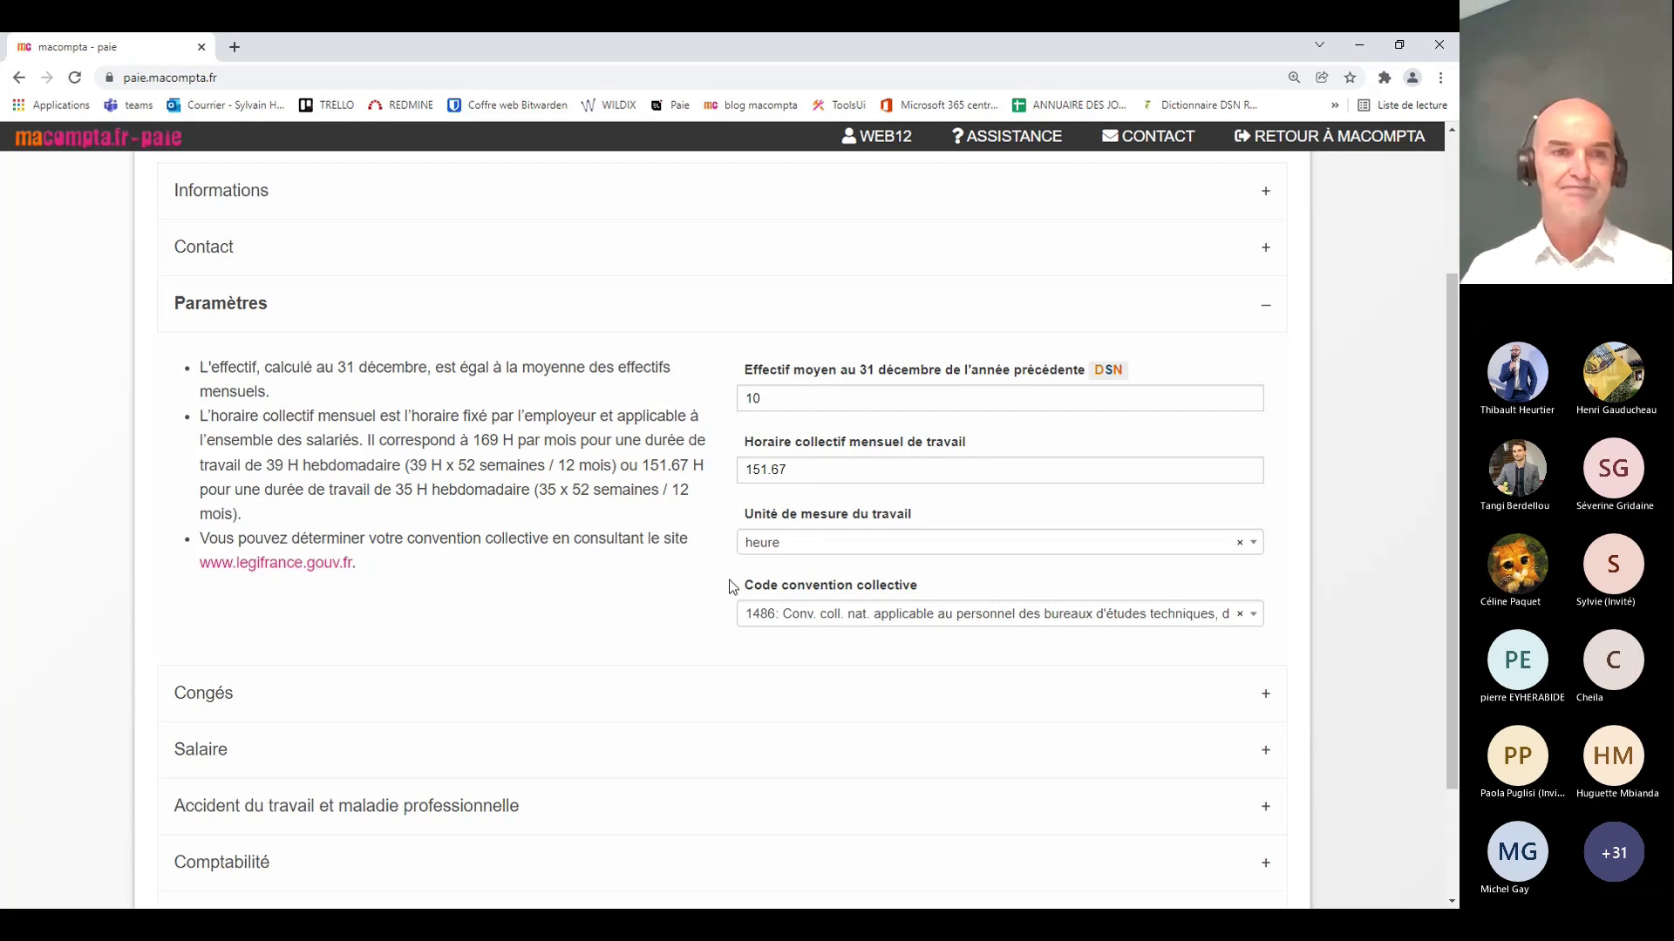
click(321, 317)
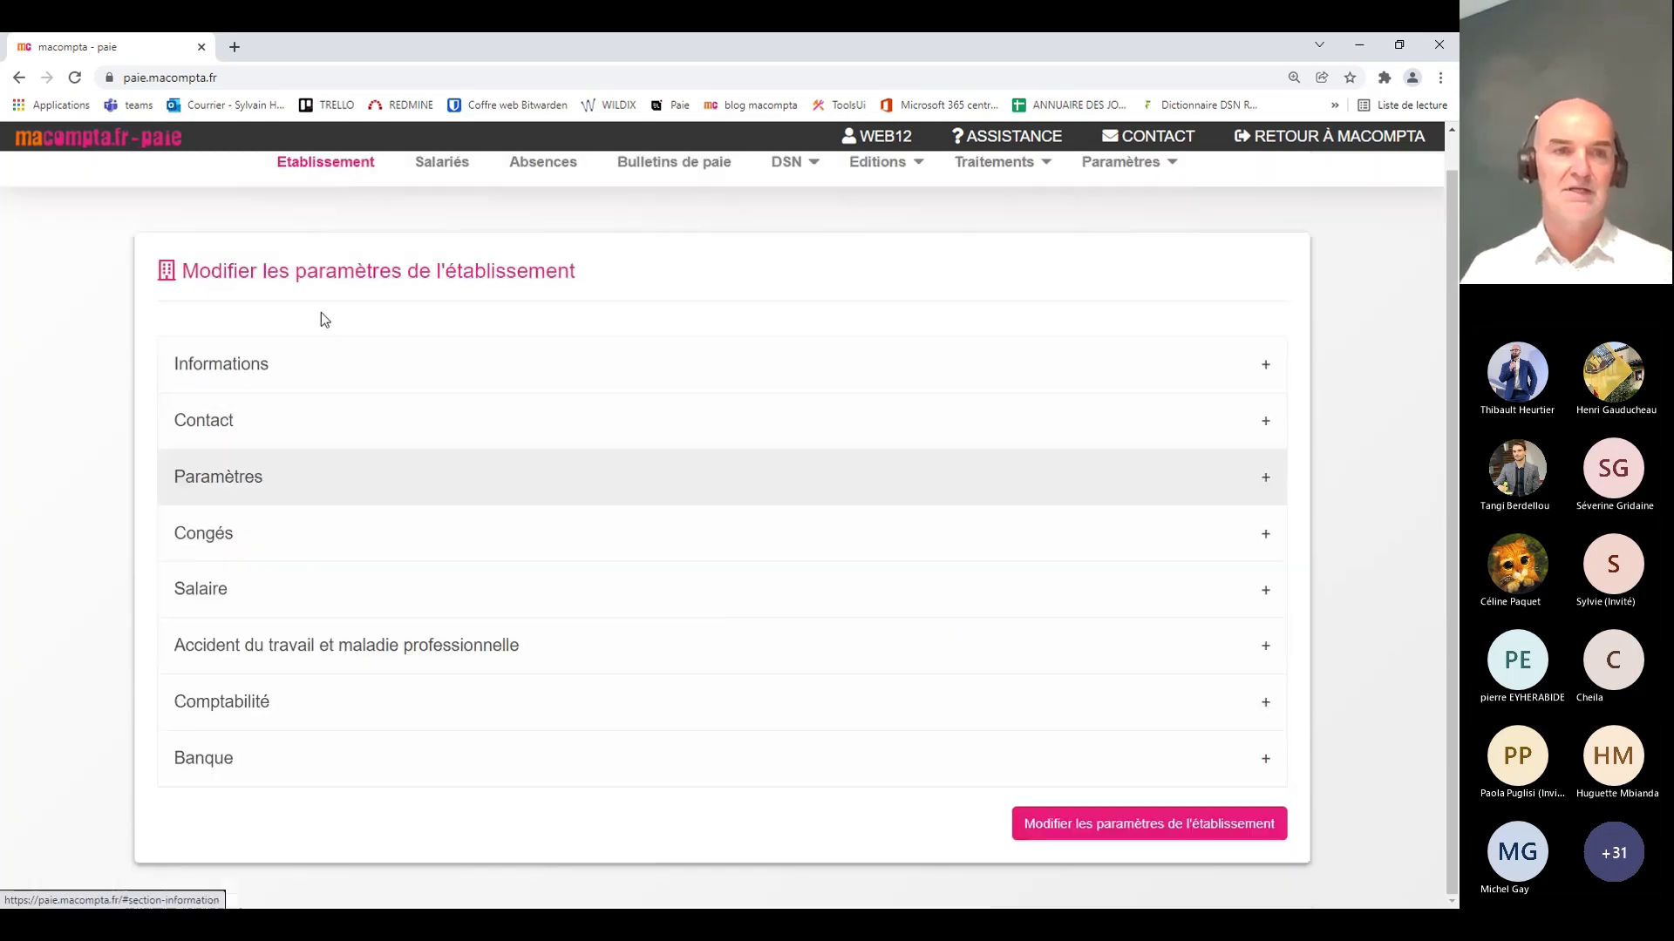
click(312, 548)
scroll(453, 636, down, 2)
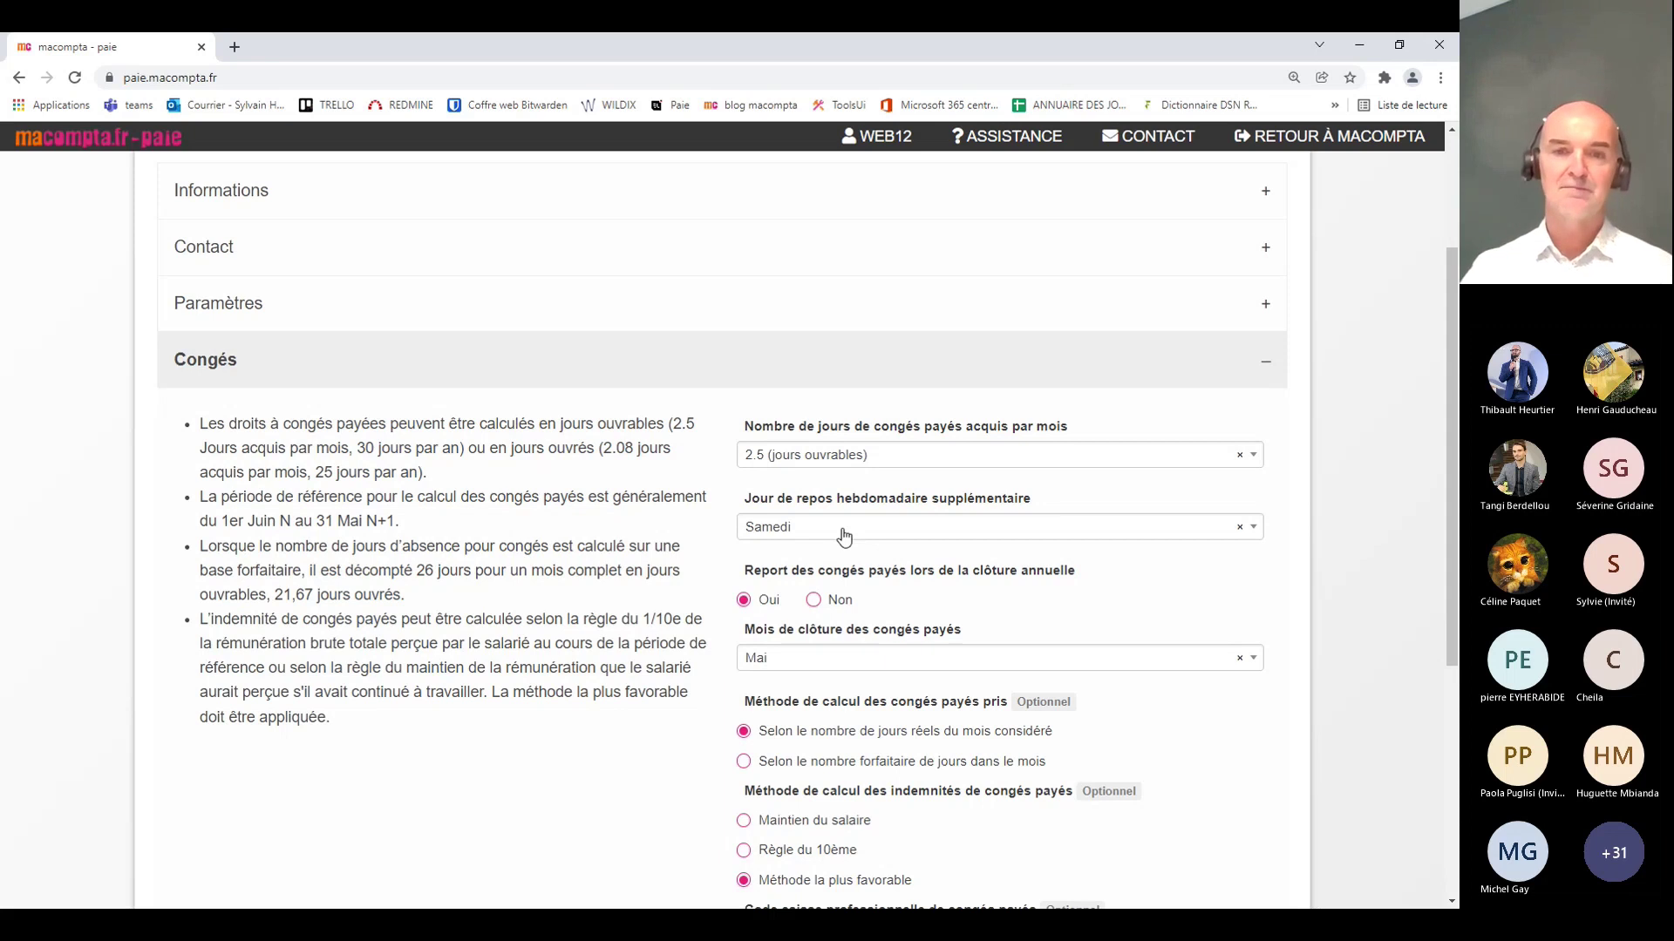
scroll(411, 755, down, 2)
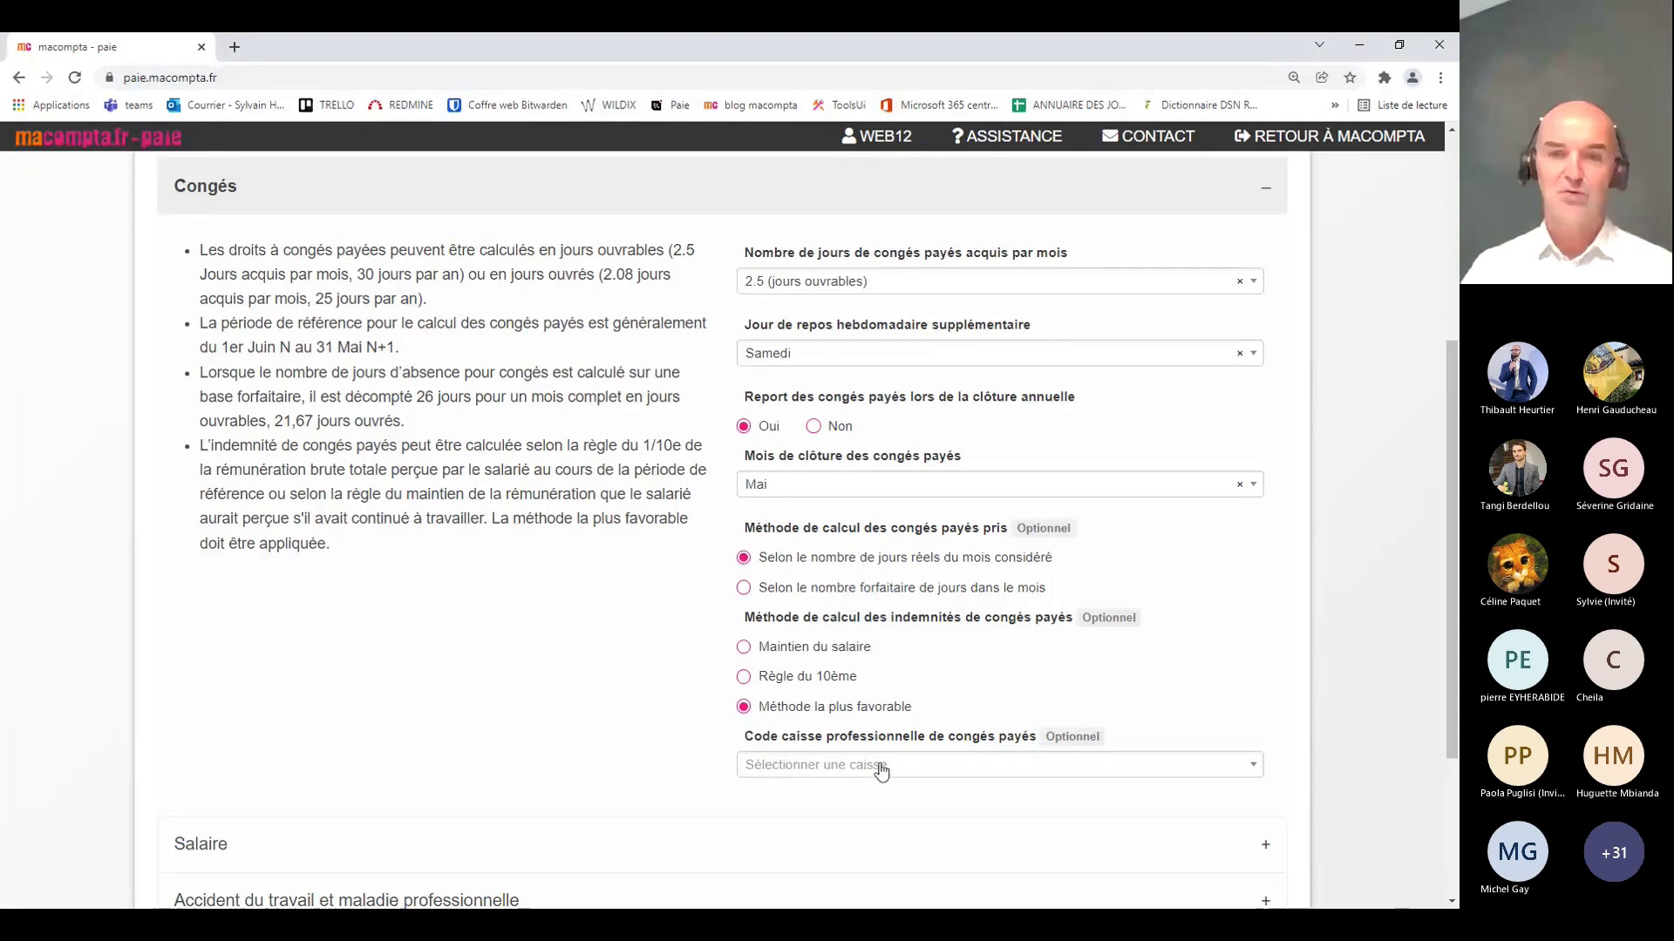
scroll(541, 645, up, 3)
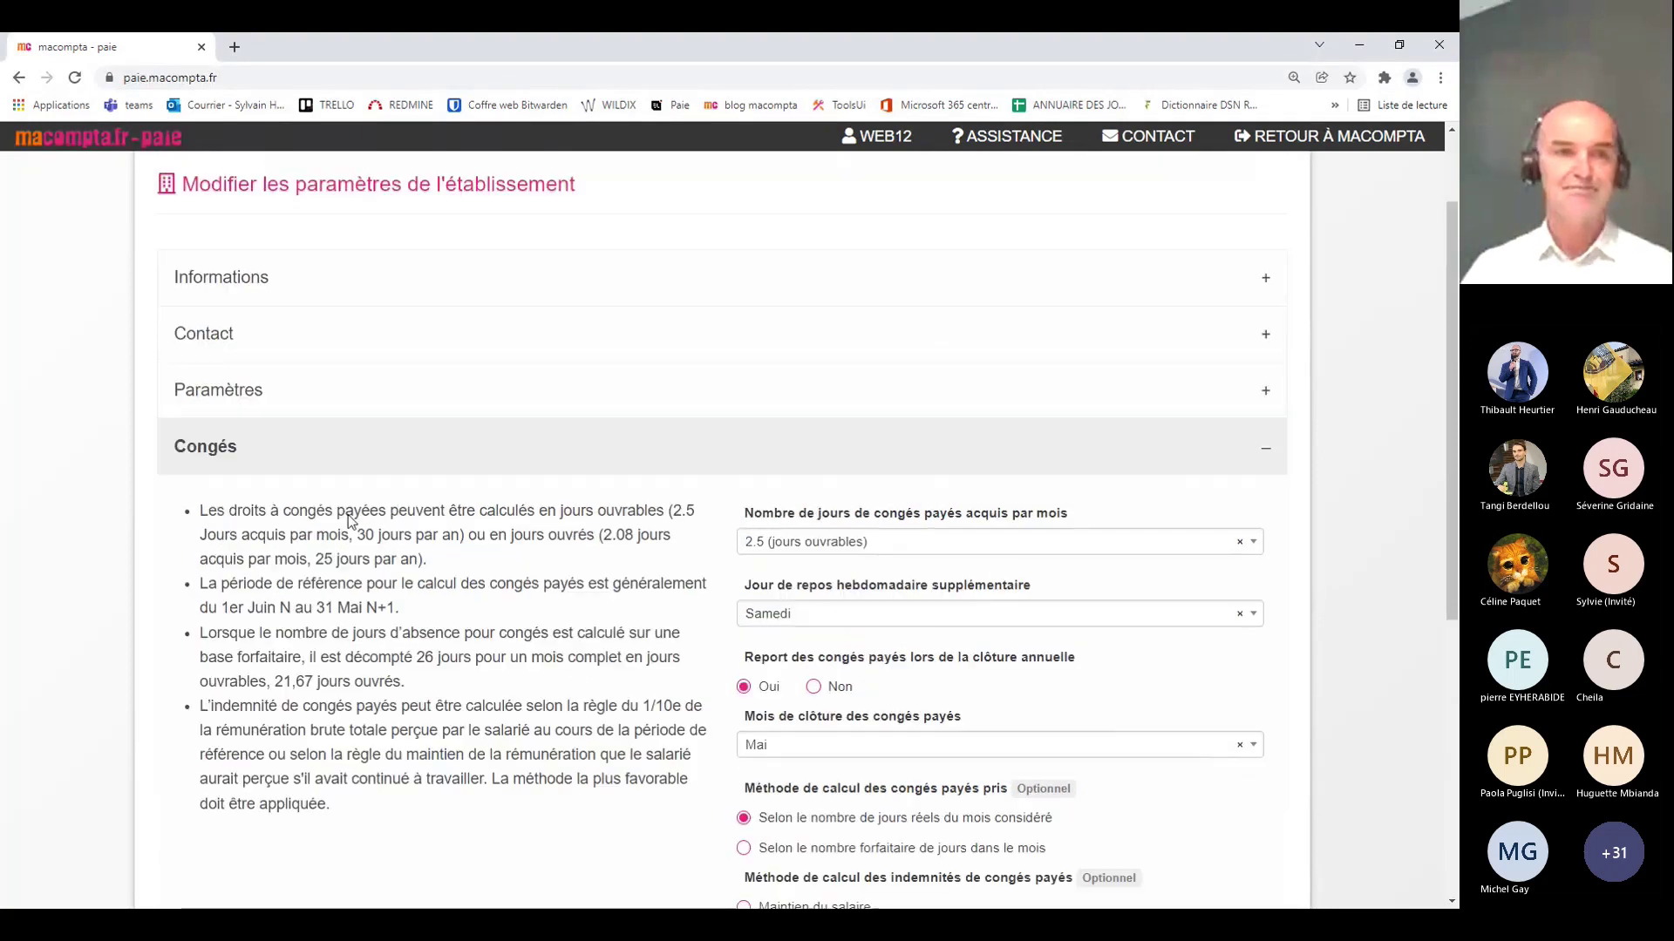
click(298, 447)
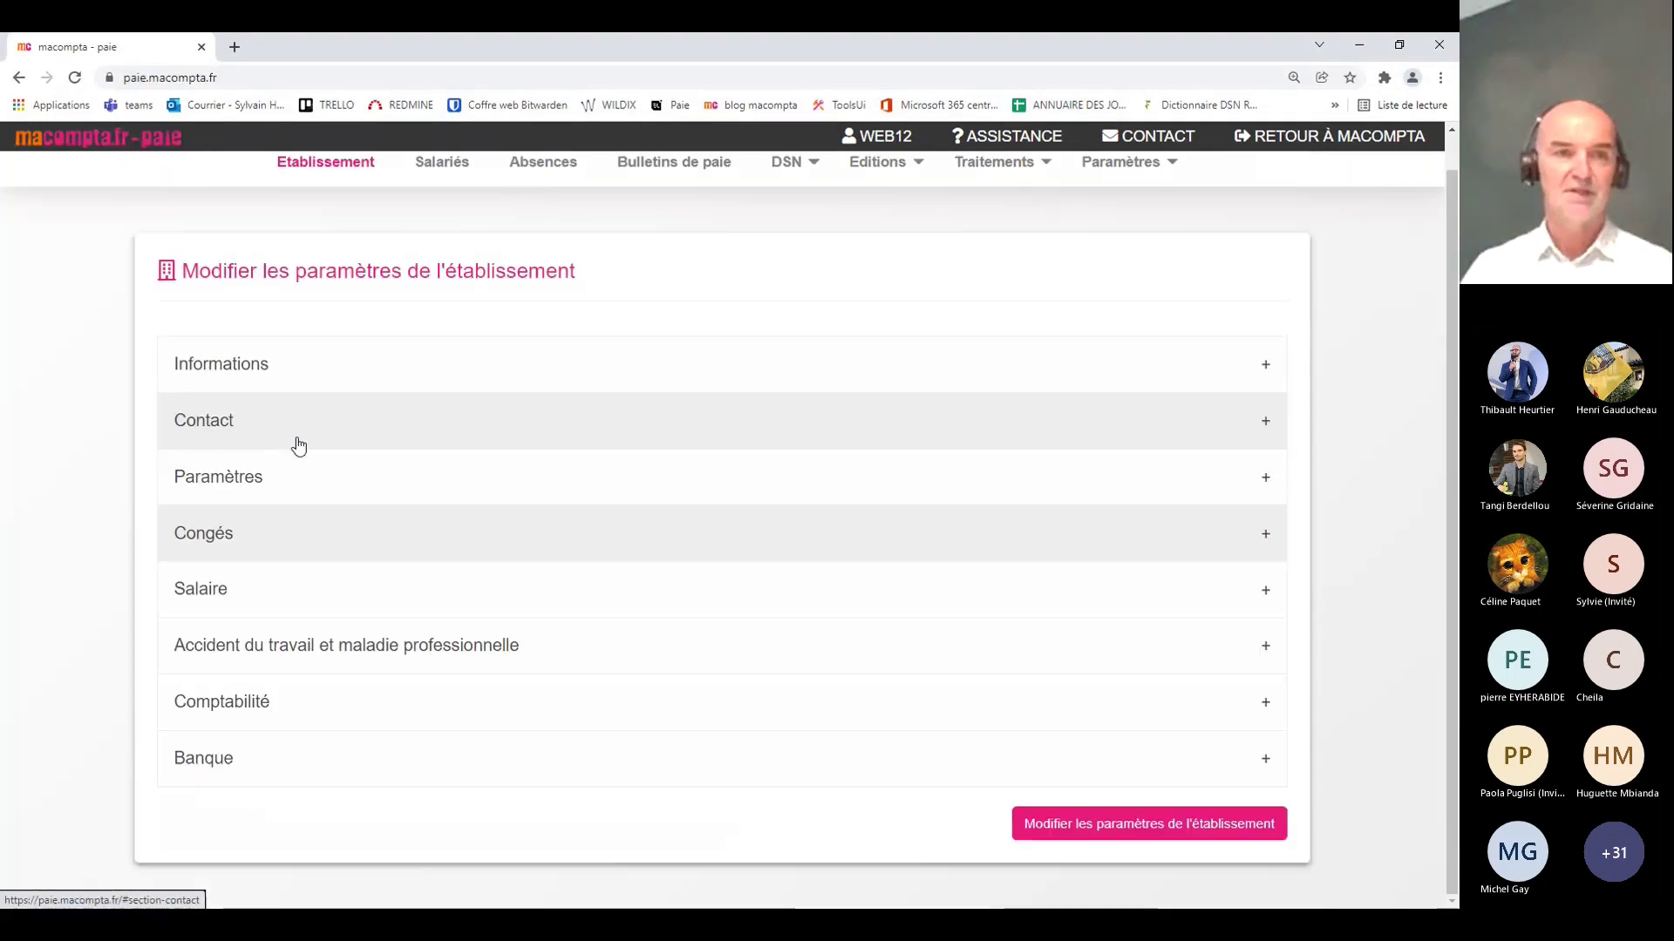
Step: Glance at Salaire, then show Accident du travail settings: risk code 011AA, rate 1
click(285, 595)
scroll(489, 558, down, 1)
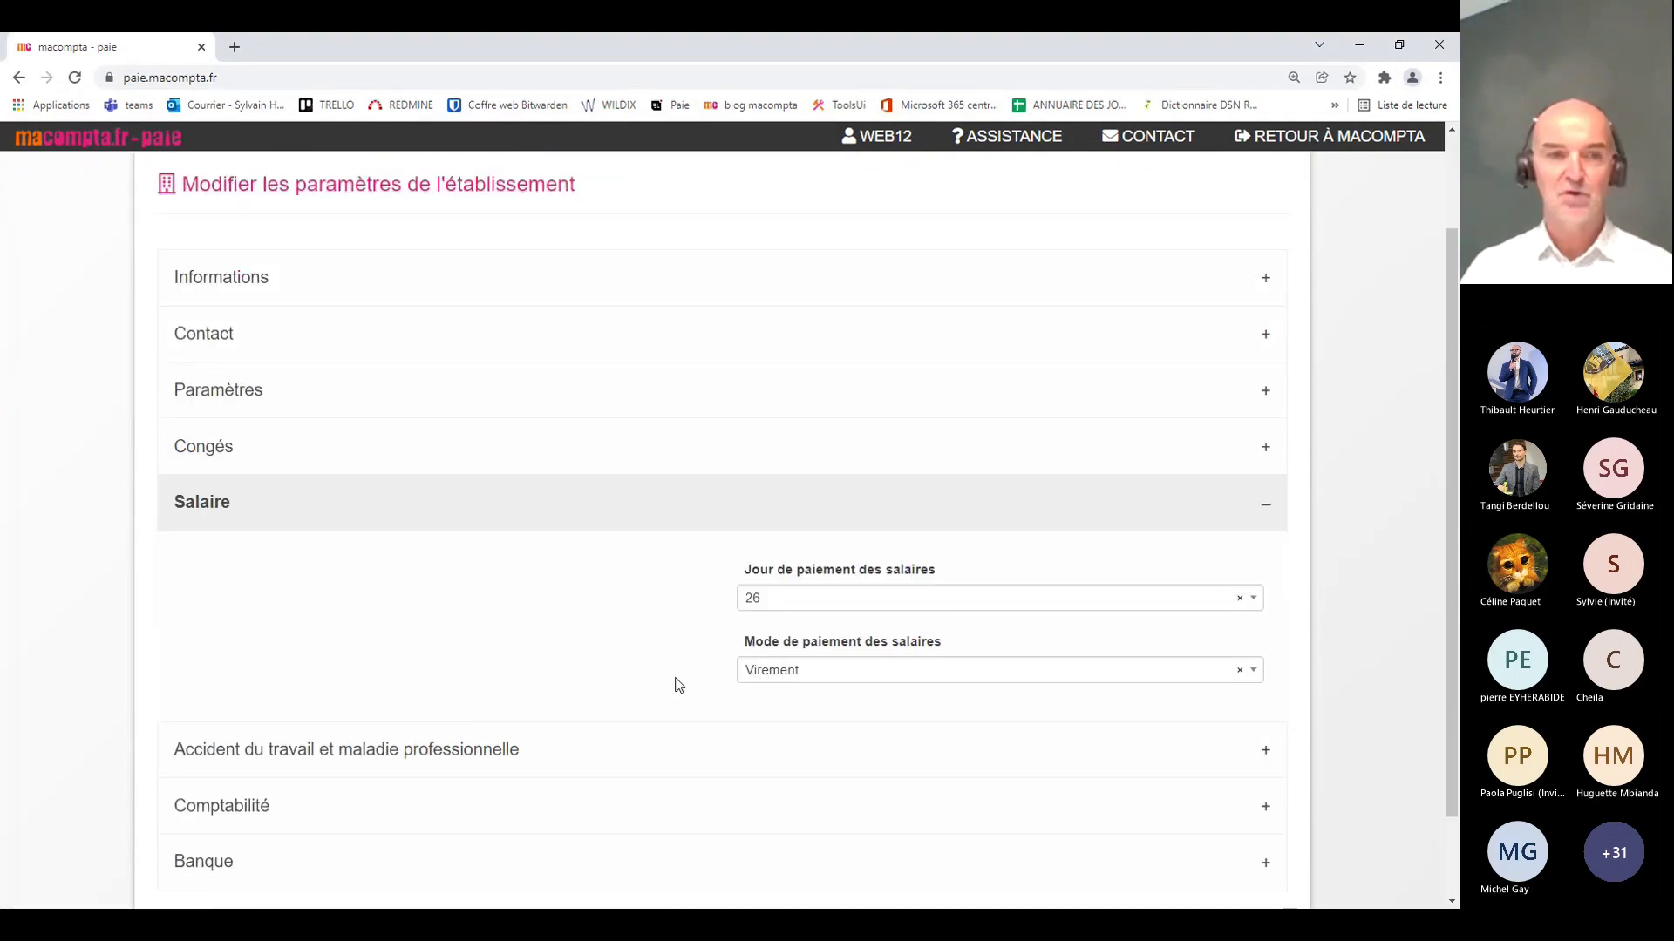
click(367, 515)
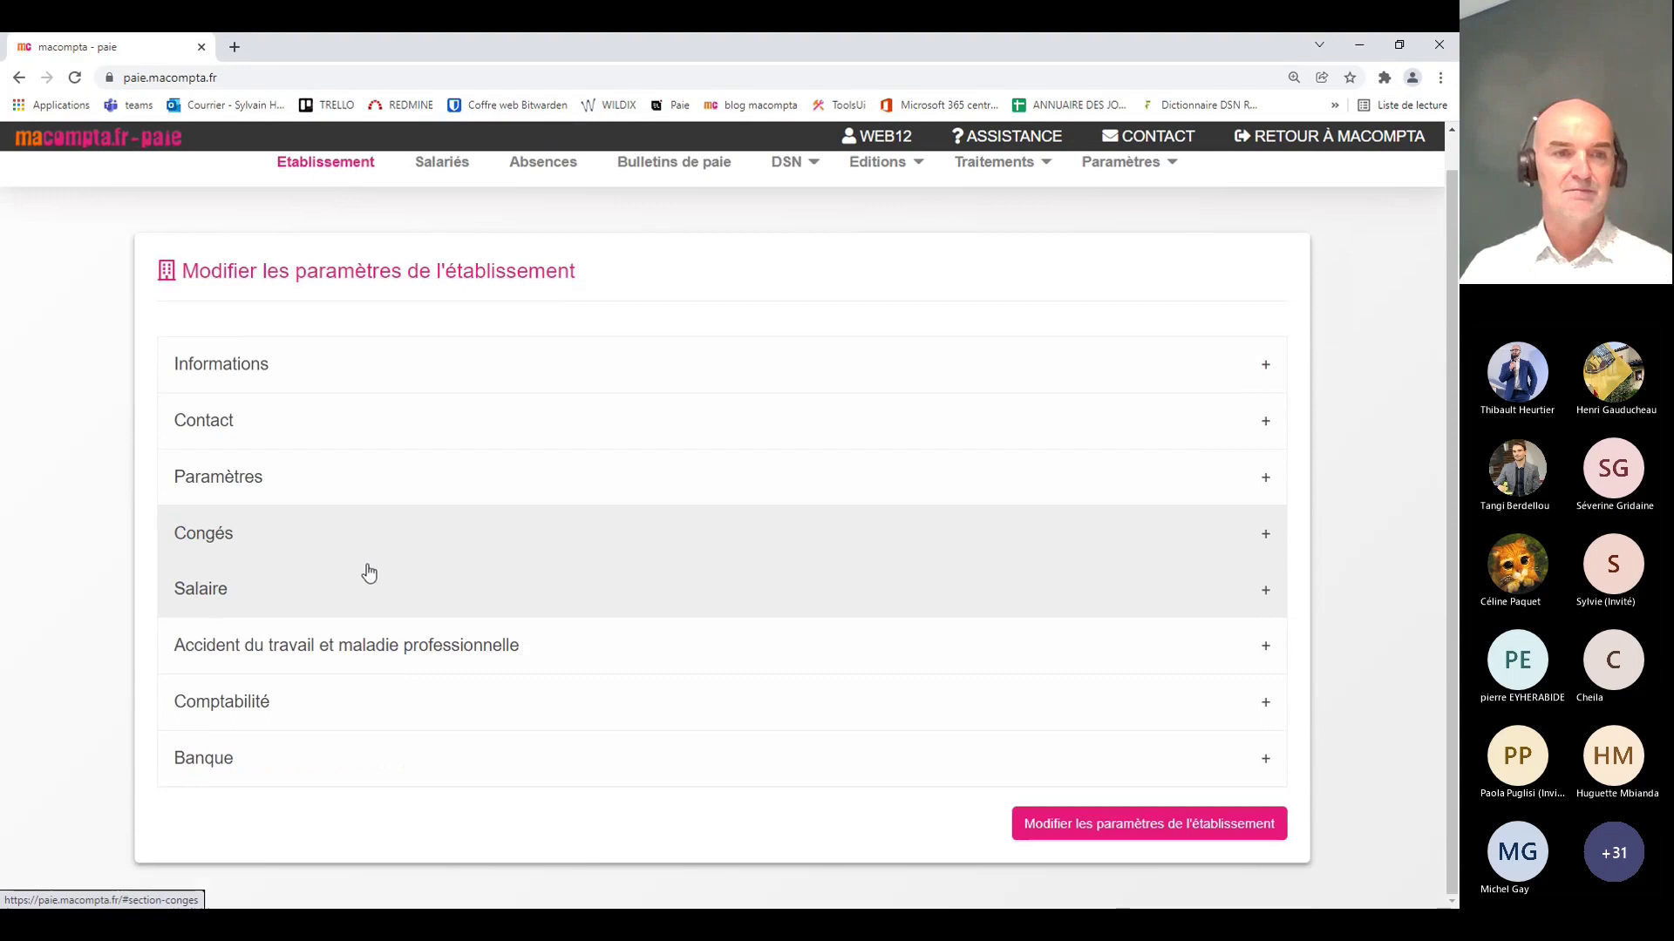
click(380, 656)
scroll(605, 645, down, 2)
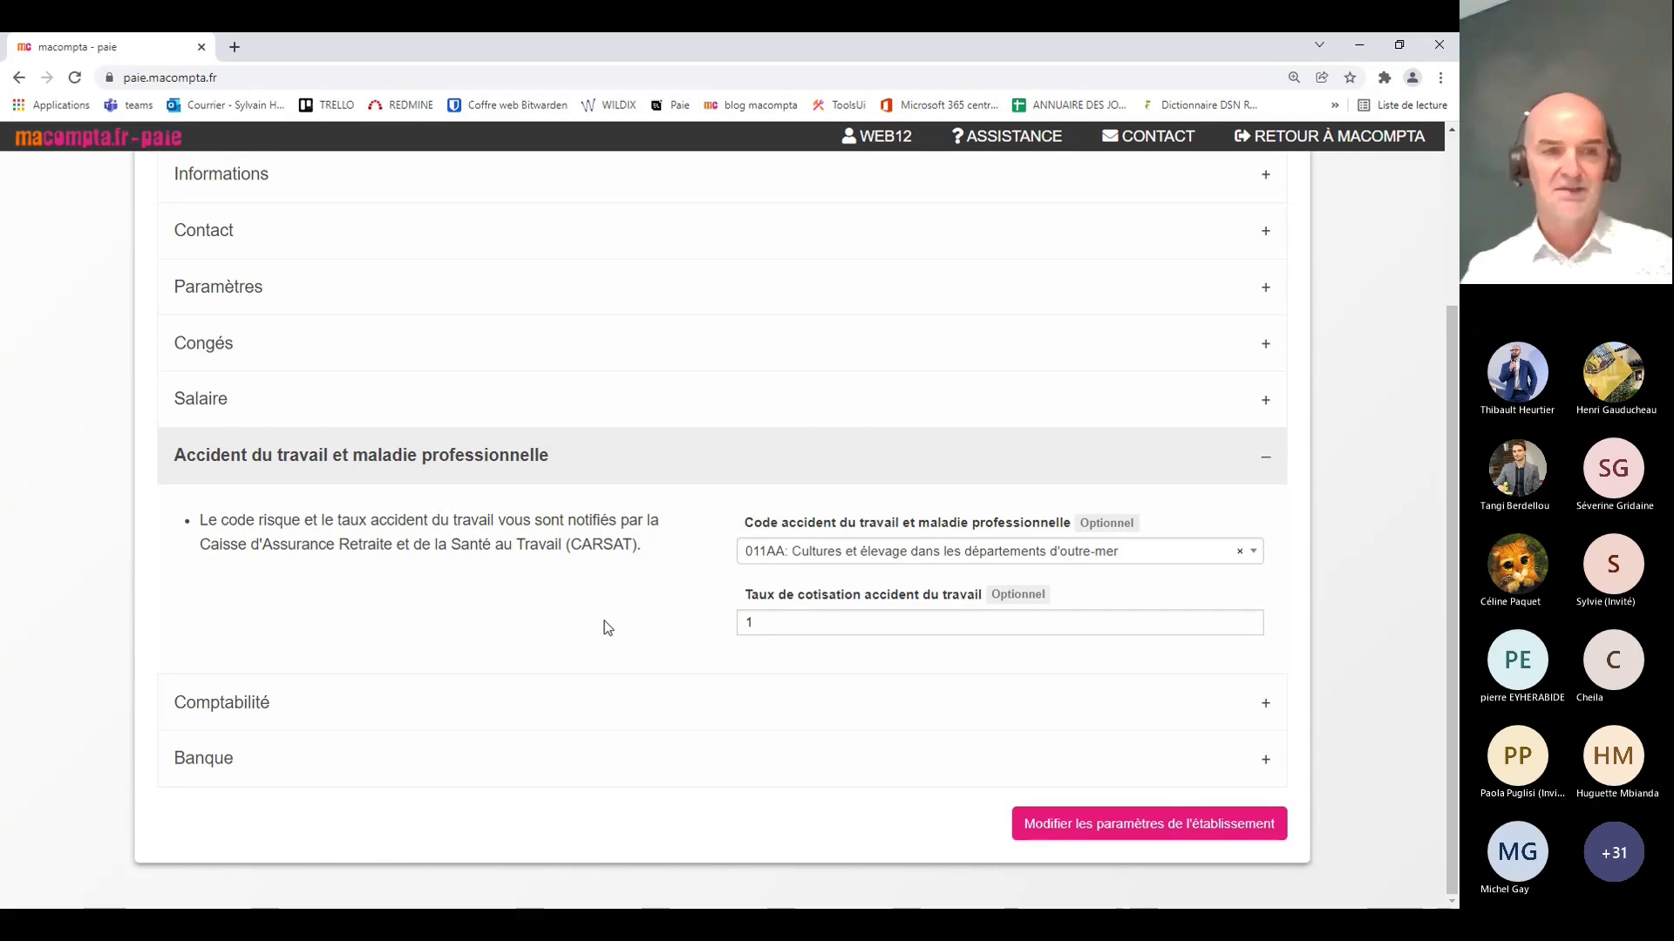
Step: Fold Accident du travail and review the Comptabilité and Banque sections
click(565, 457)
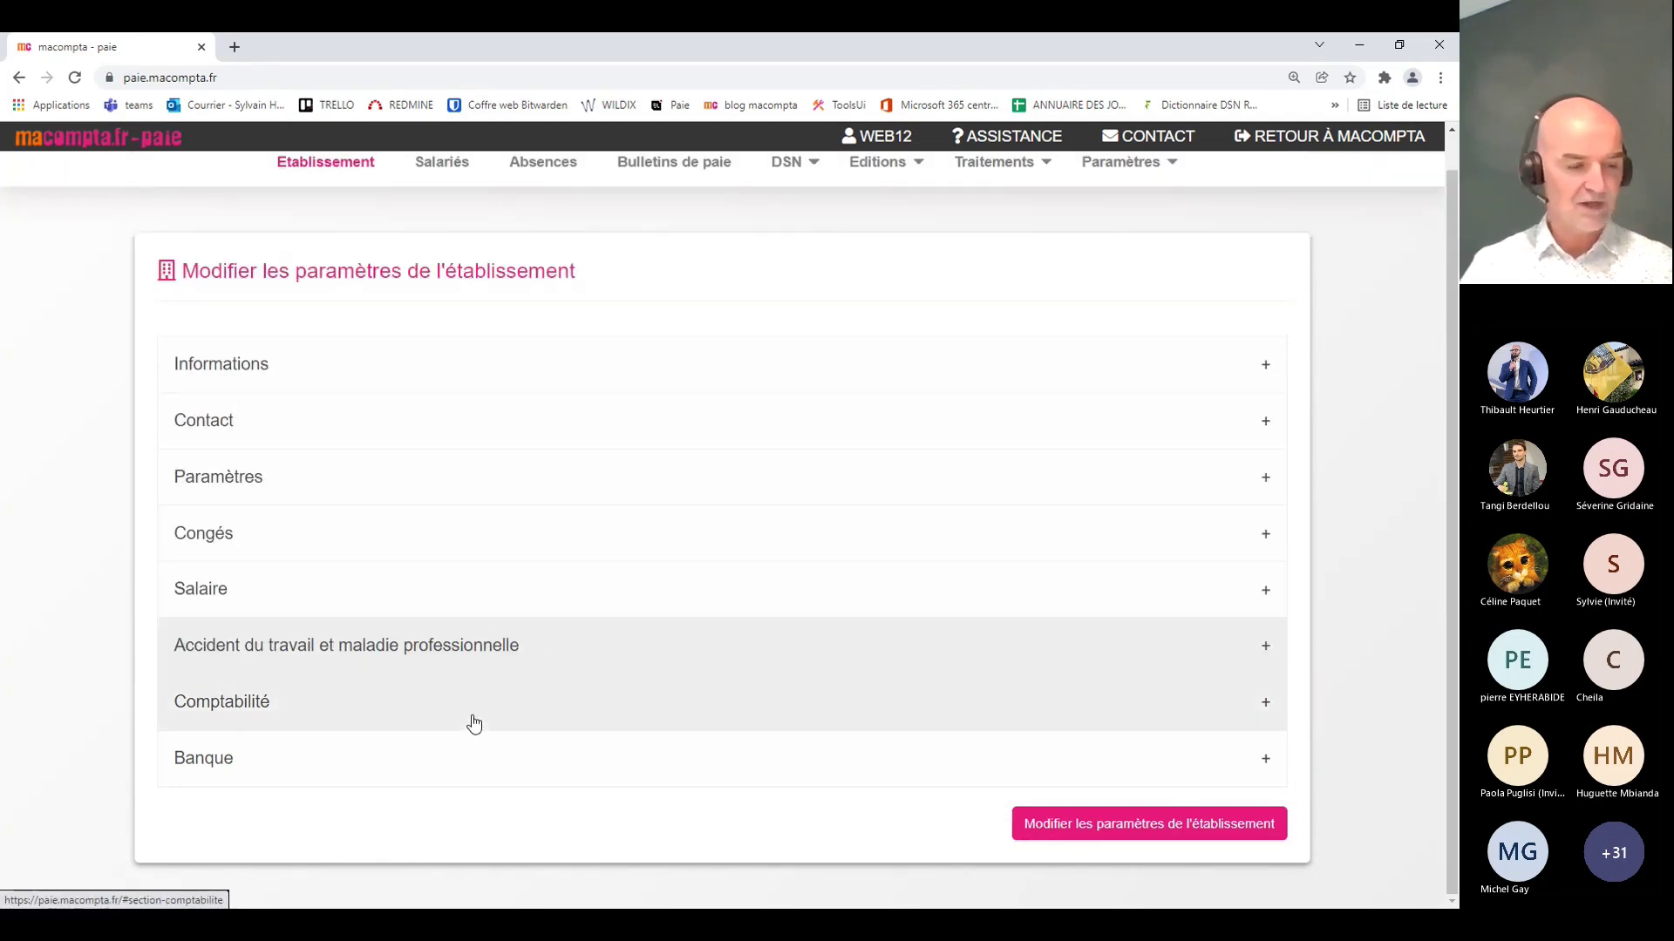
click(474, 724)
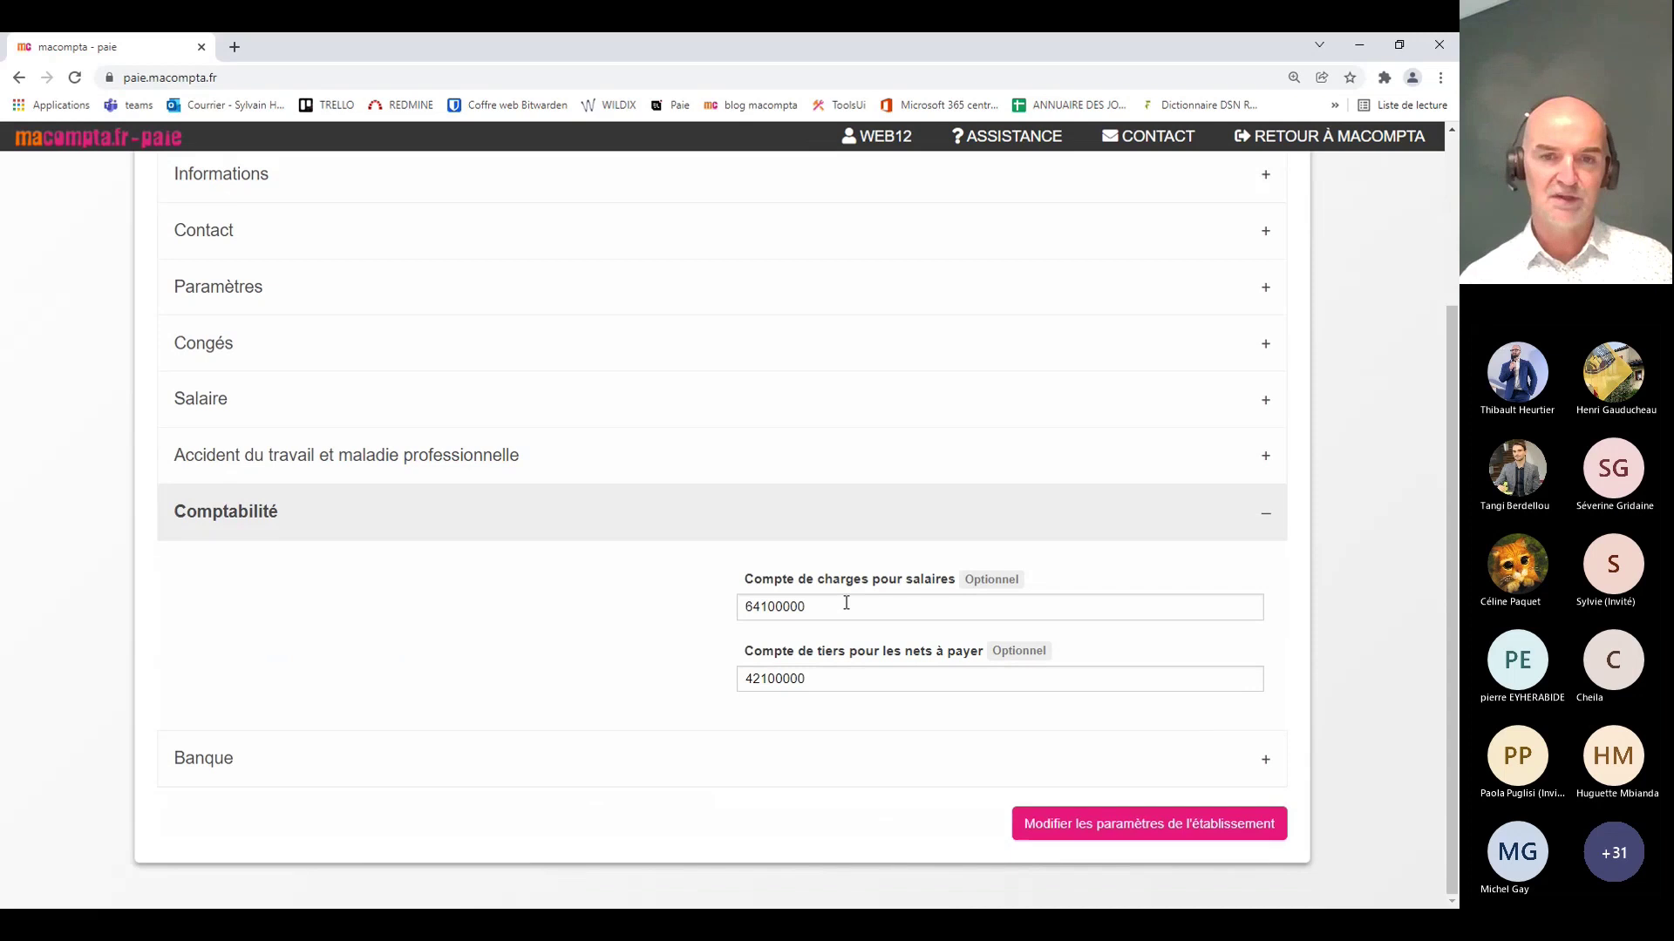
click(579, 531)
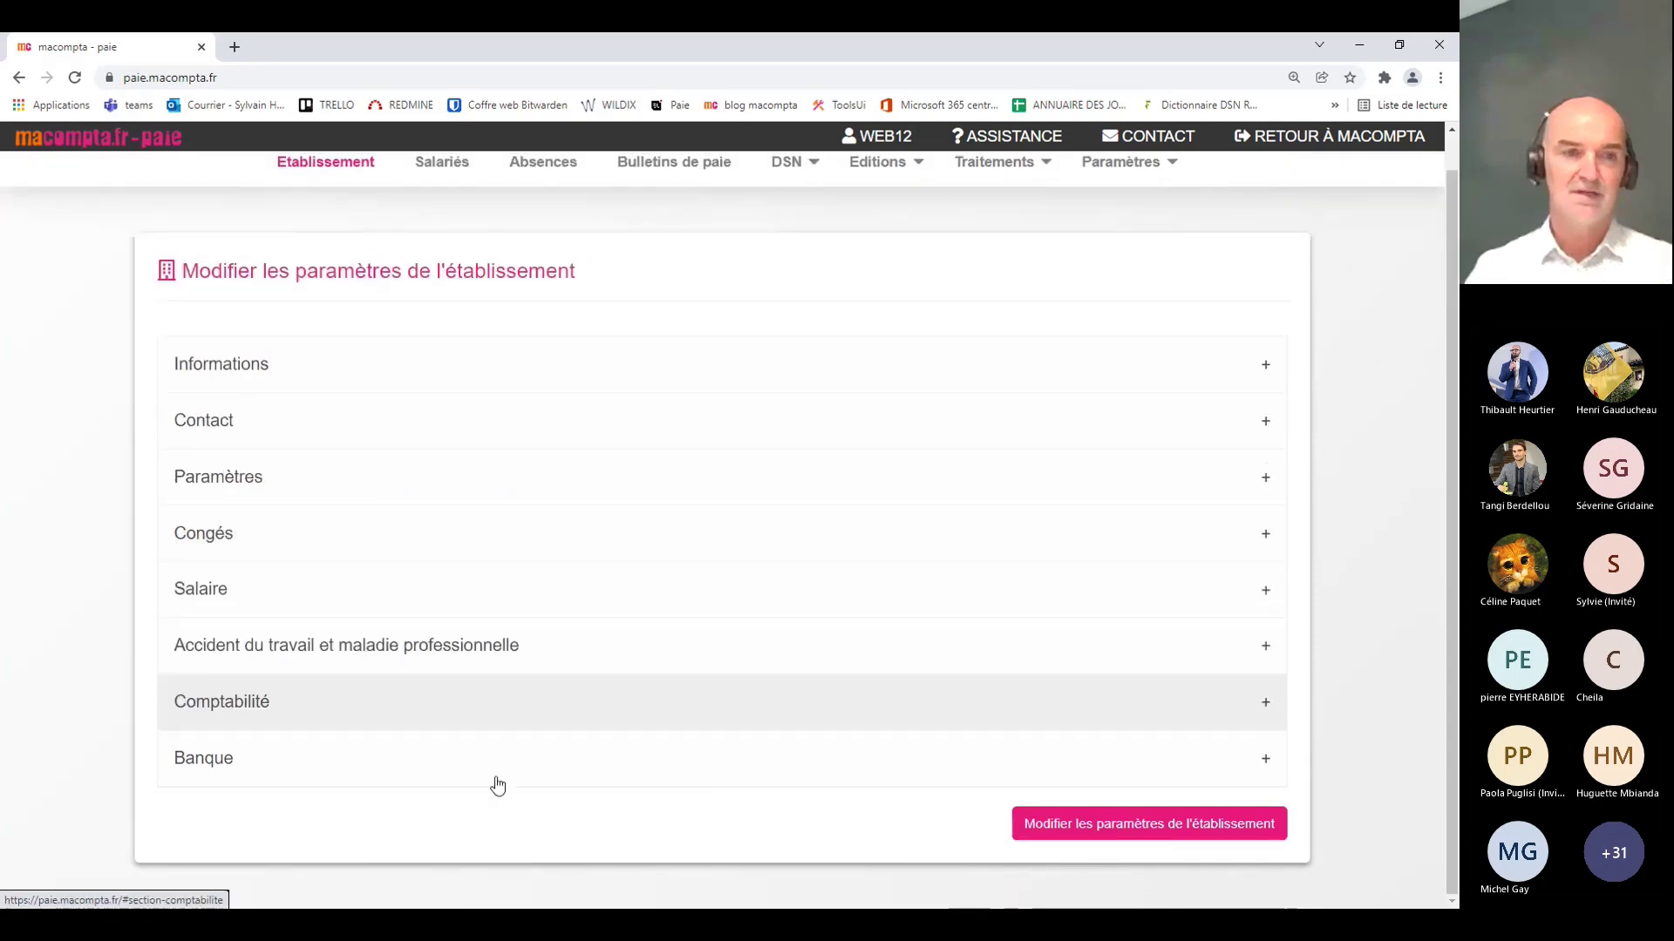
click(471, 770)
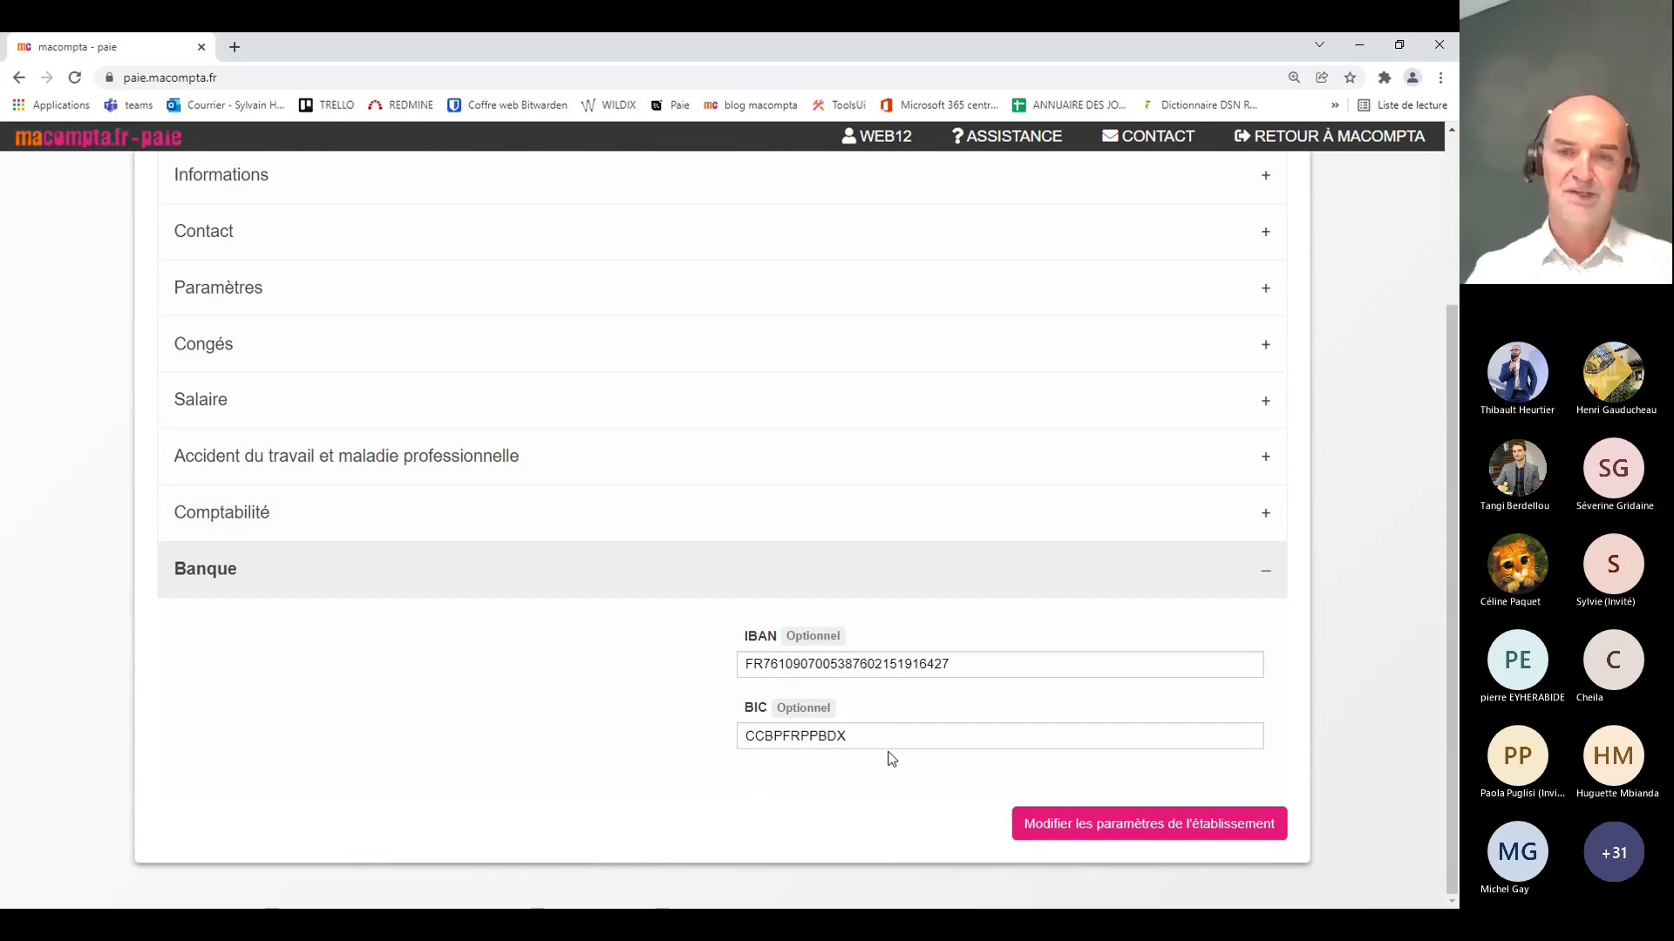
click(415, 577)
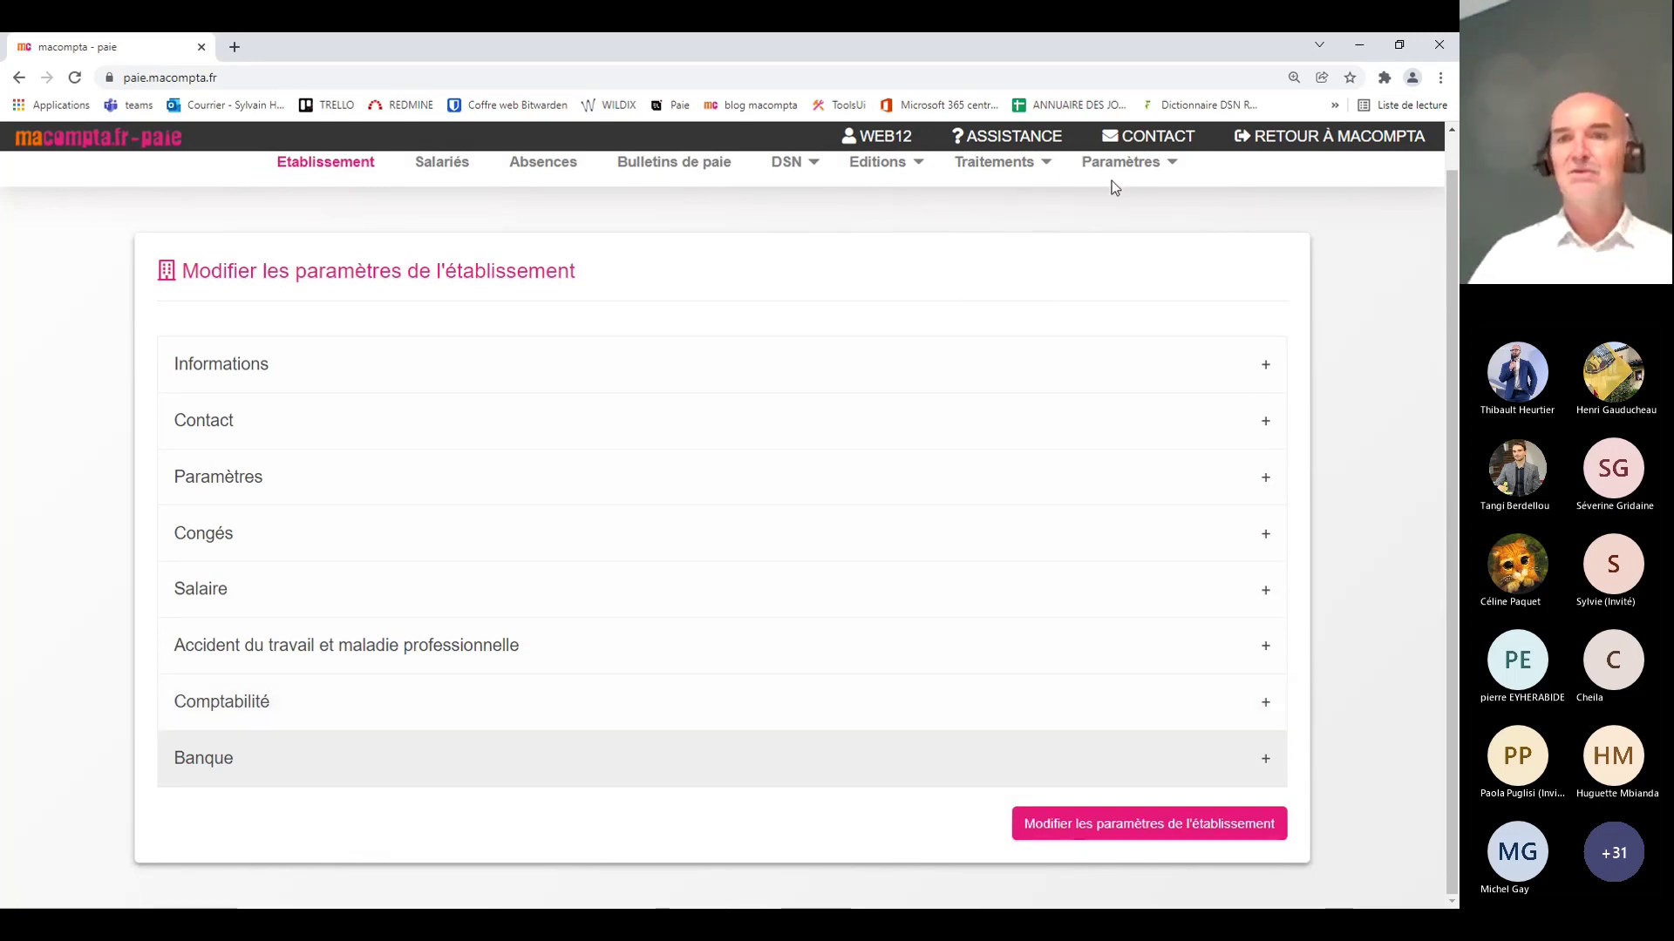
mouse_move(1118, 175)
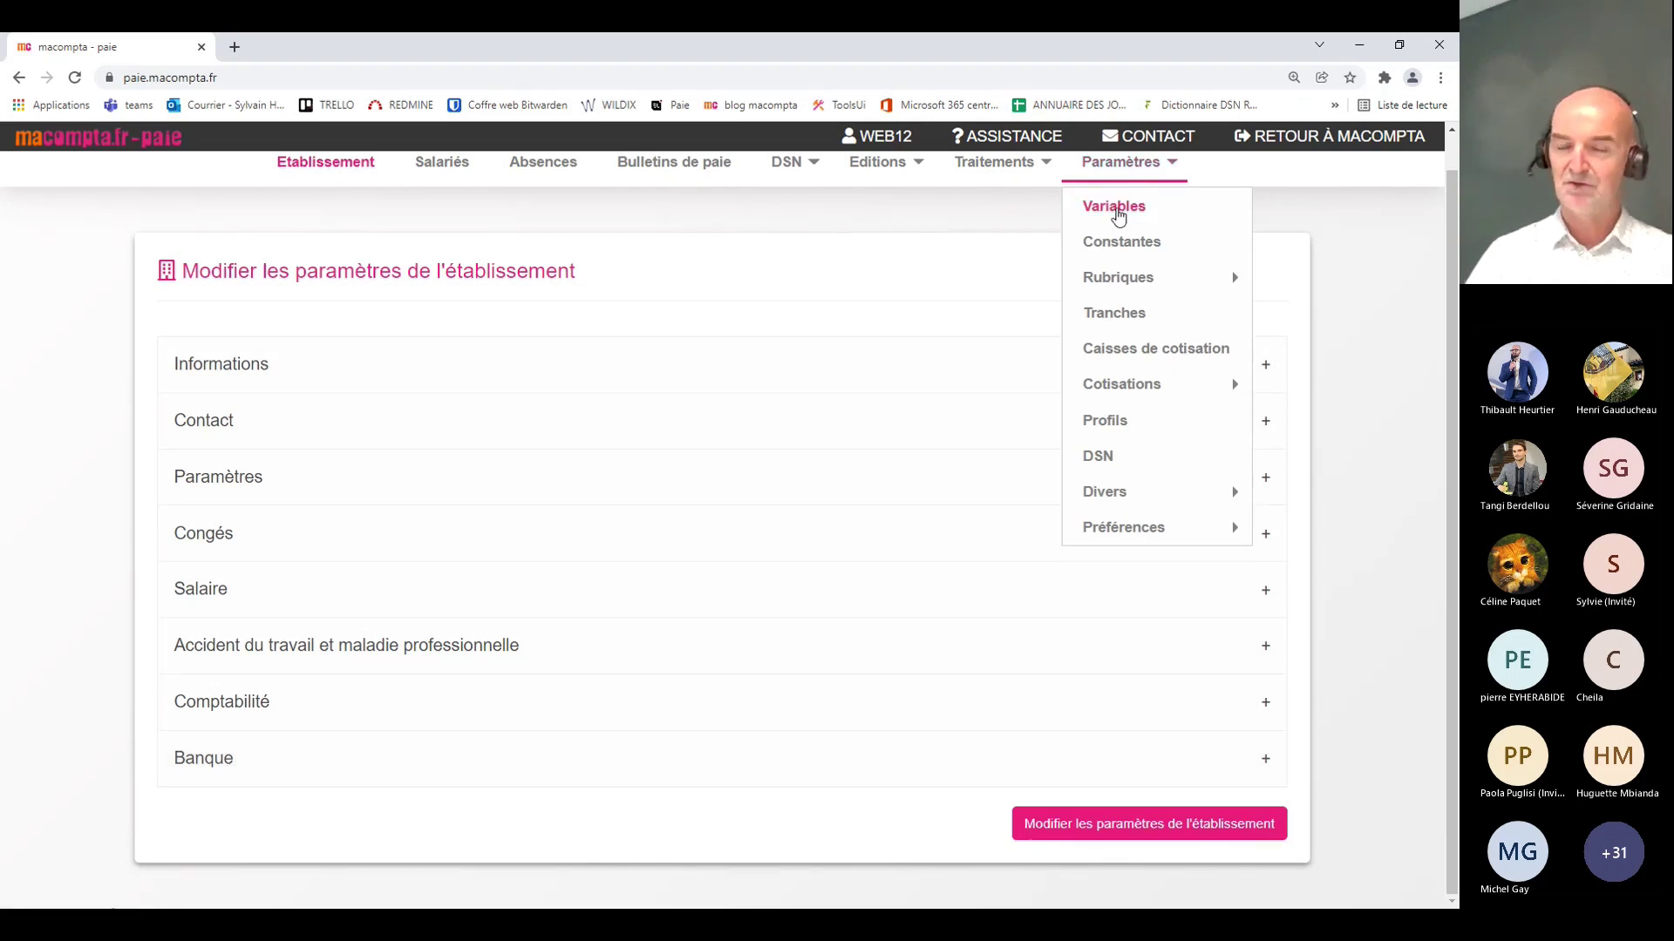
Step: Browse the payroll Variables list, including V_SALAIRE_BASE, V_H_NORMALES and V_PRIME_EXCEPT
click(1118, 213)
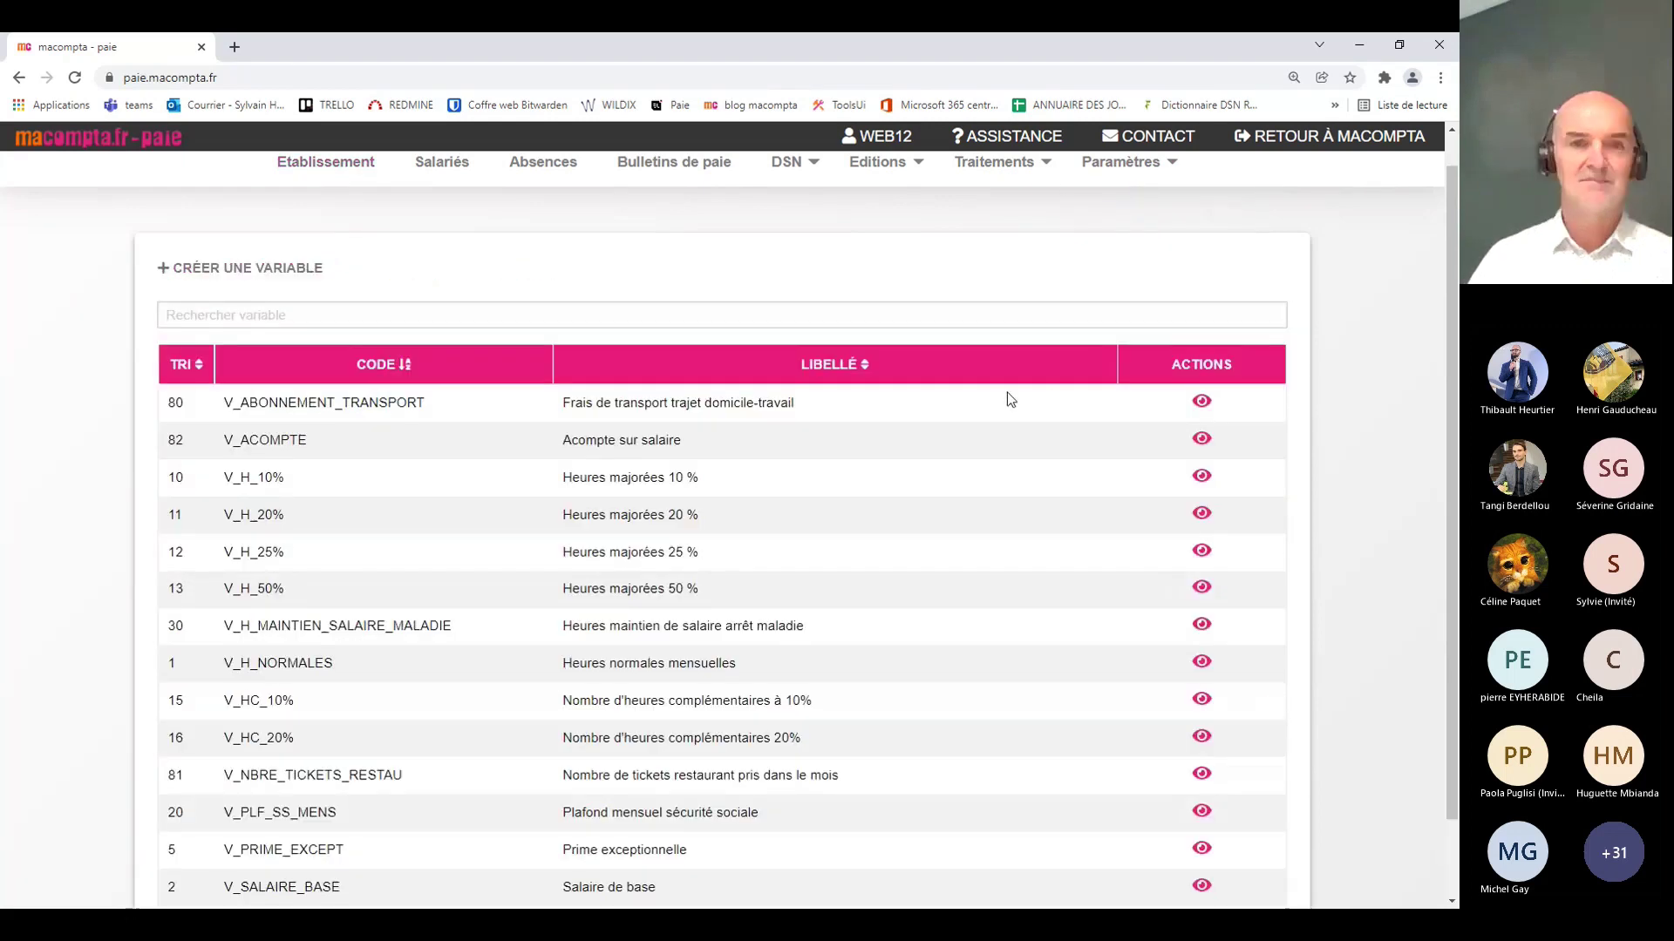
scroll(985, 401, down, 1)
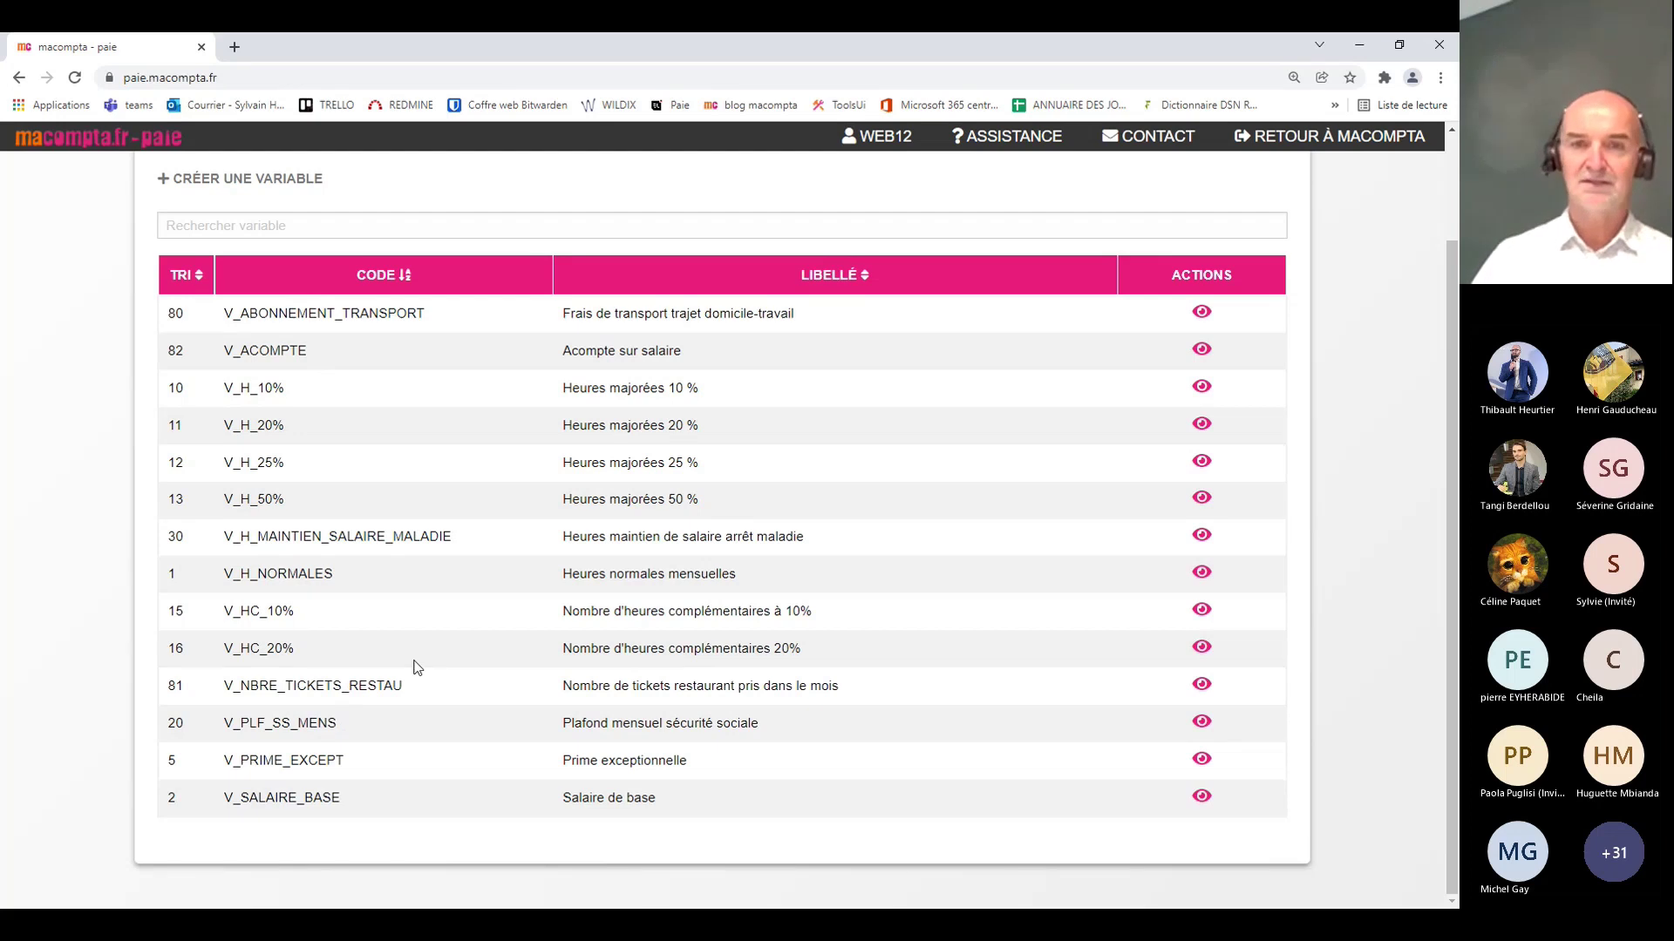
scroll(641, 608, up, 2)
click(1121, 197)
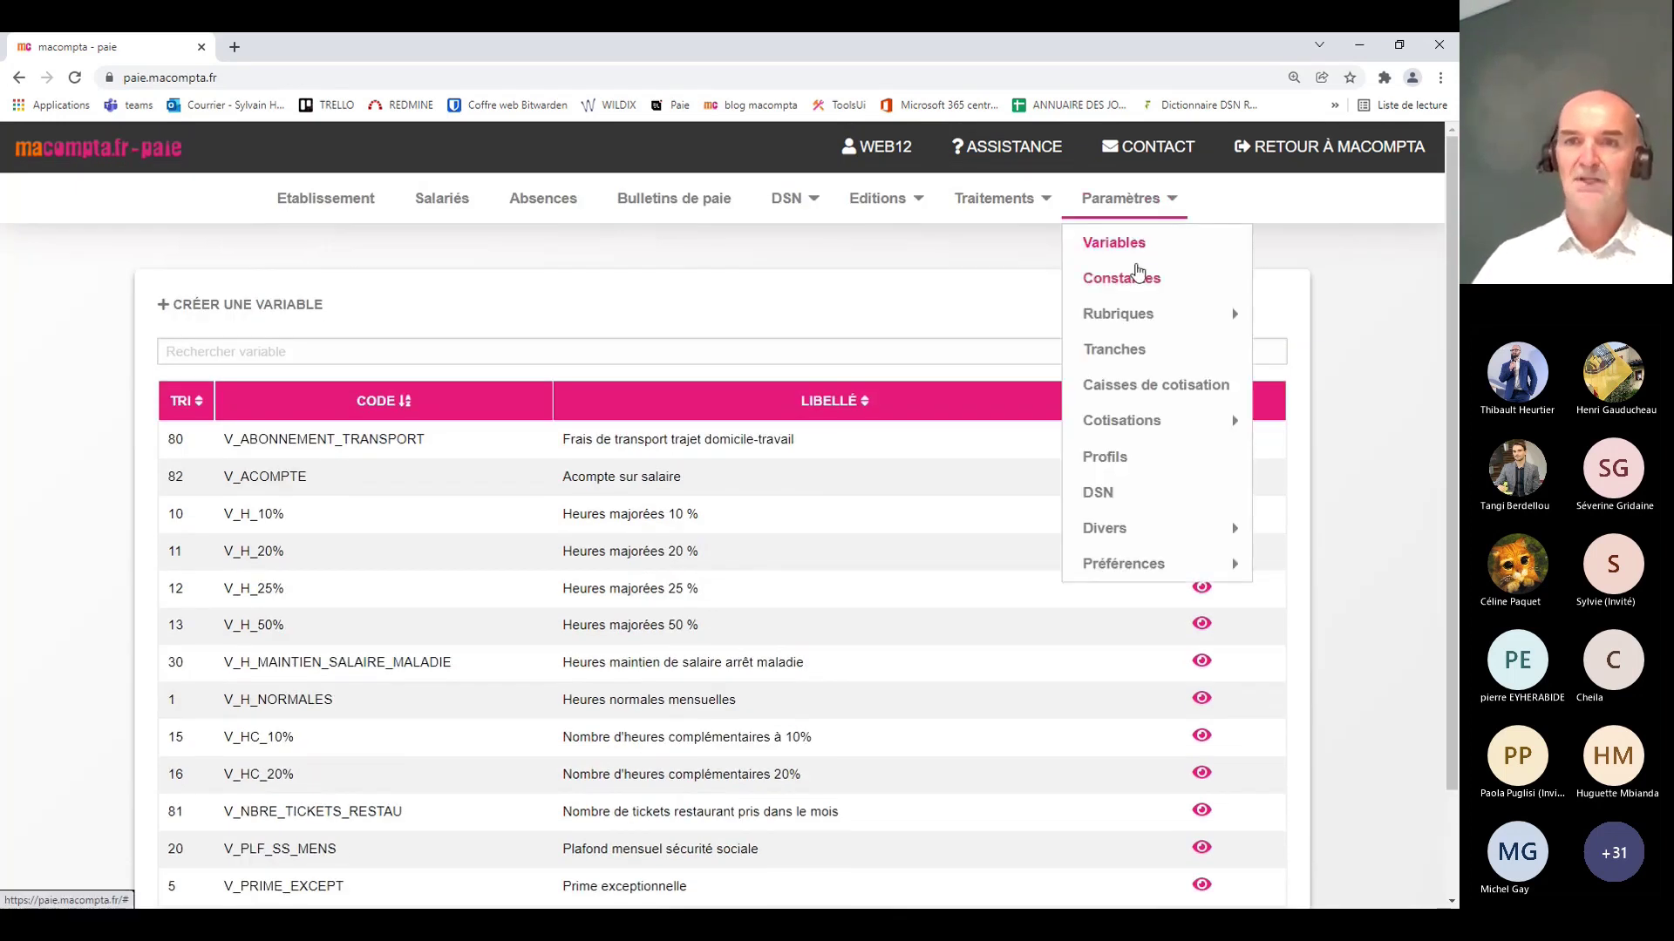
Step: Display the K_SMICH constant's details: Smic Horaire 10.48 from 01/10/2021
click(1136, 277)
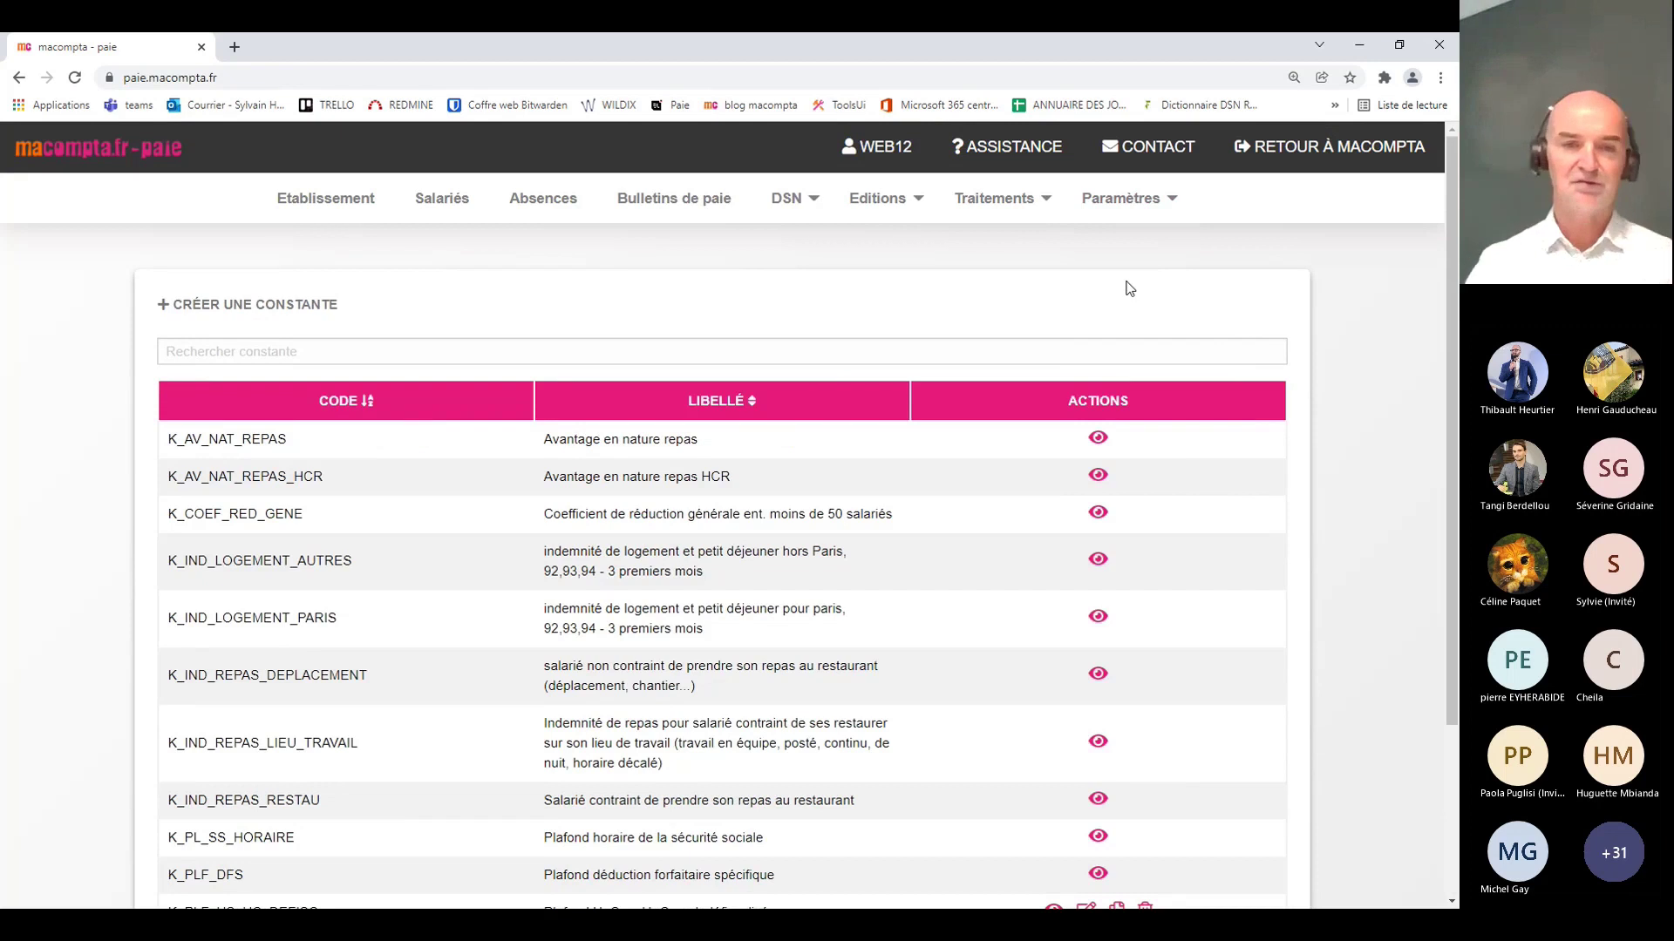
scroll(1085, 624, down, 3)
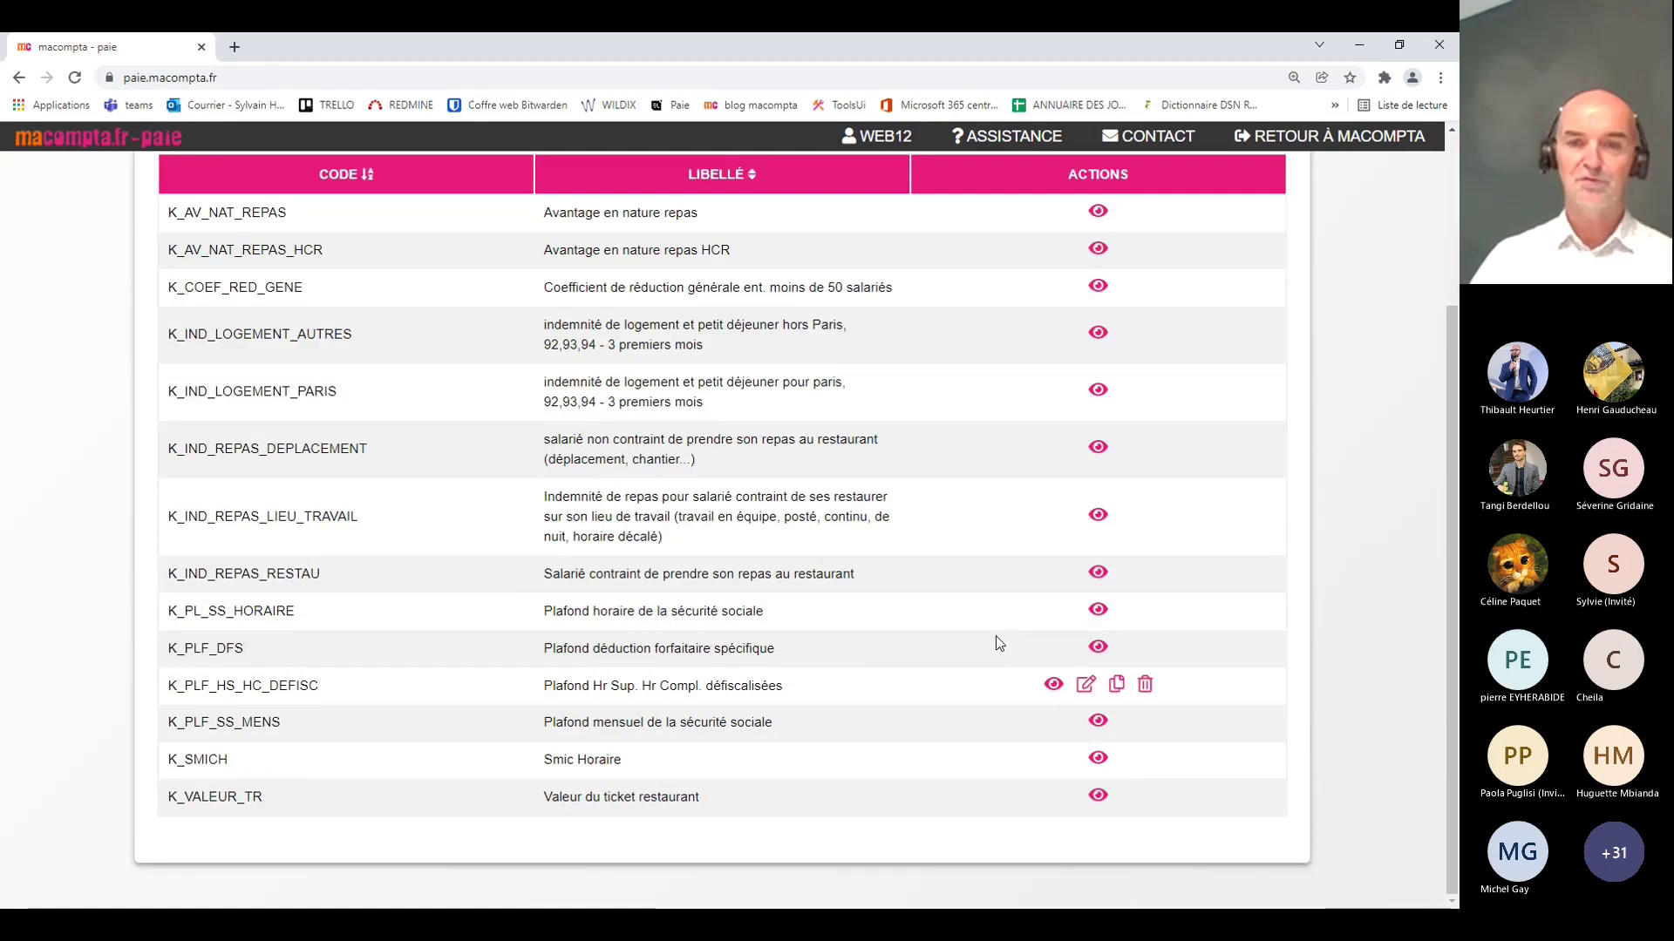
click(1096, 760)
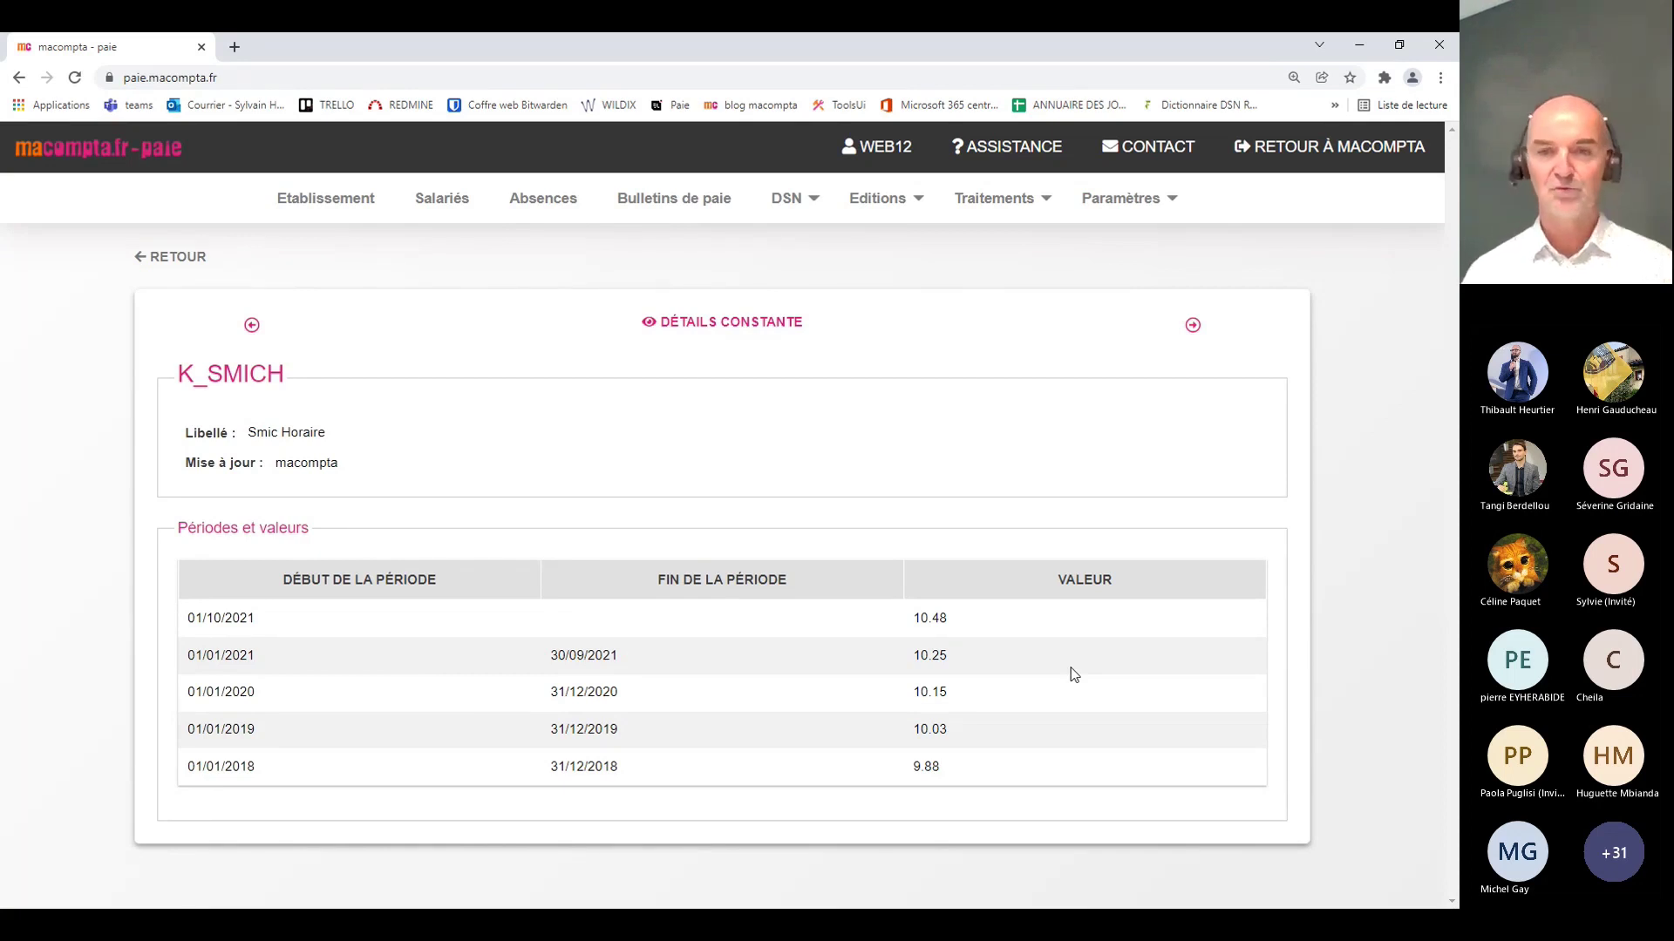
Step: Open Paramètres > Rubriques and browse the rubriques list
click(1125, 199)
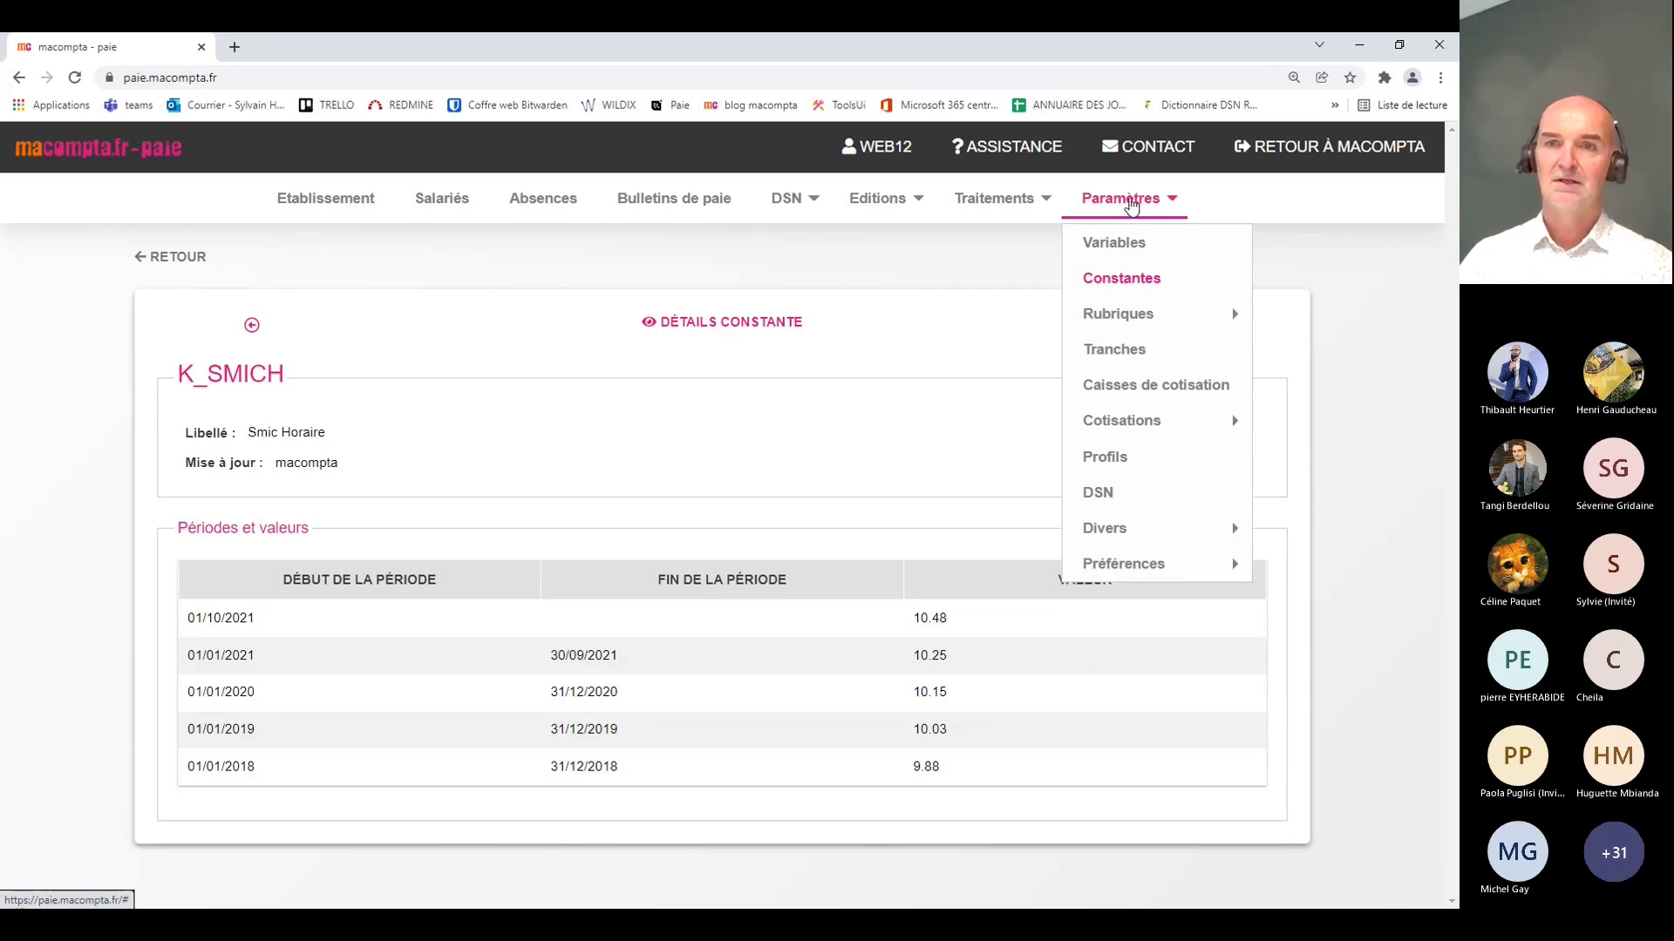
mouse_move(1118, 321)
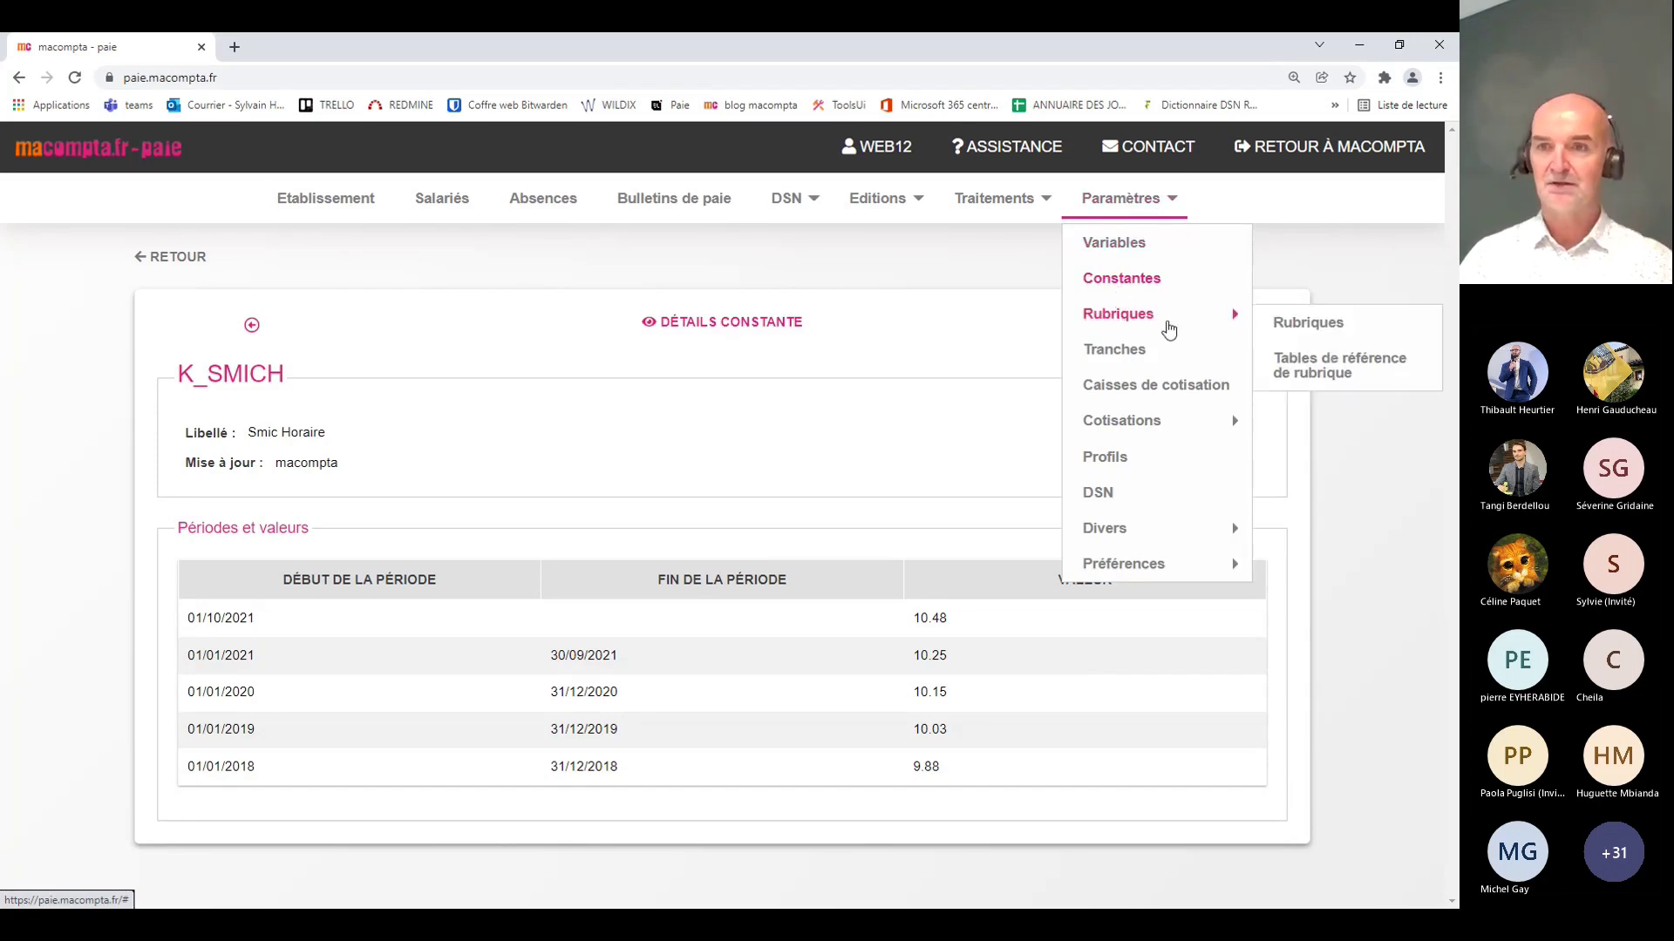
click(1299, 324)
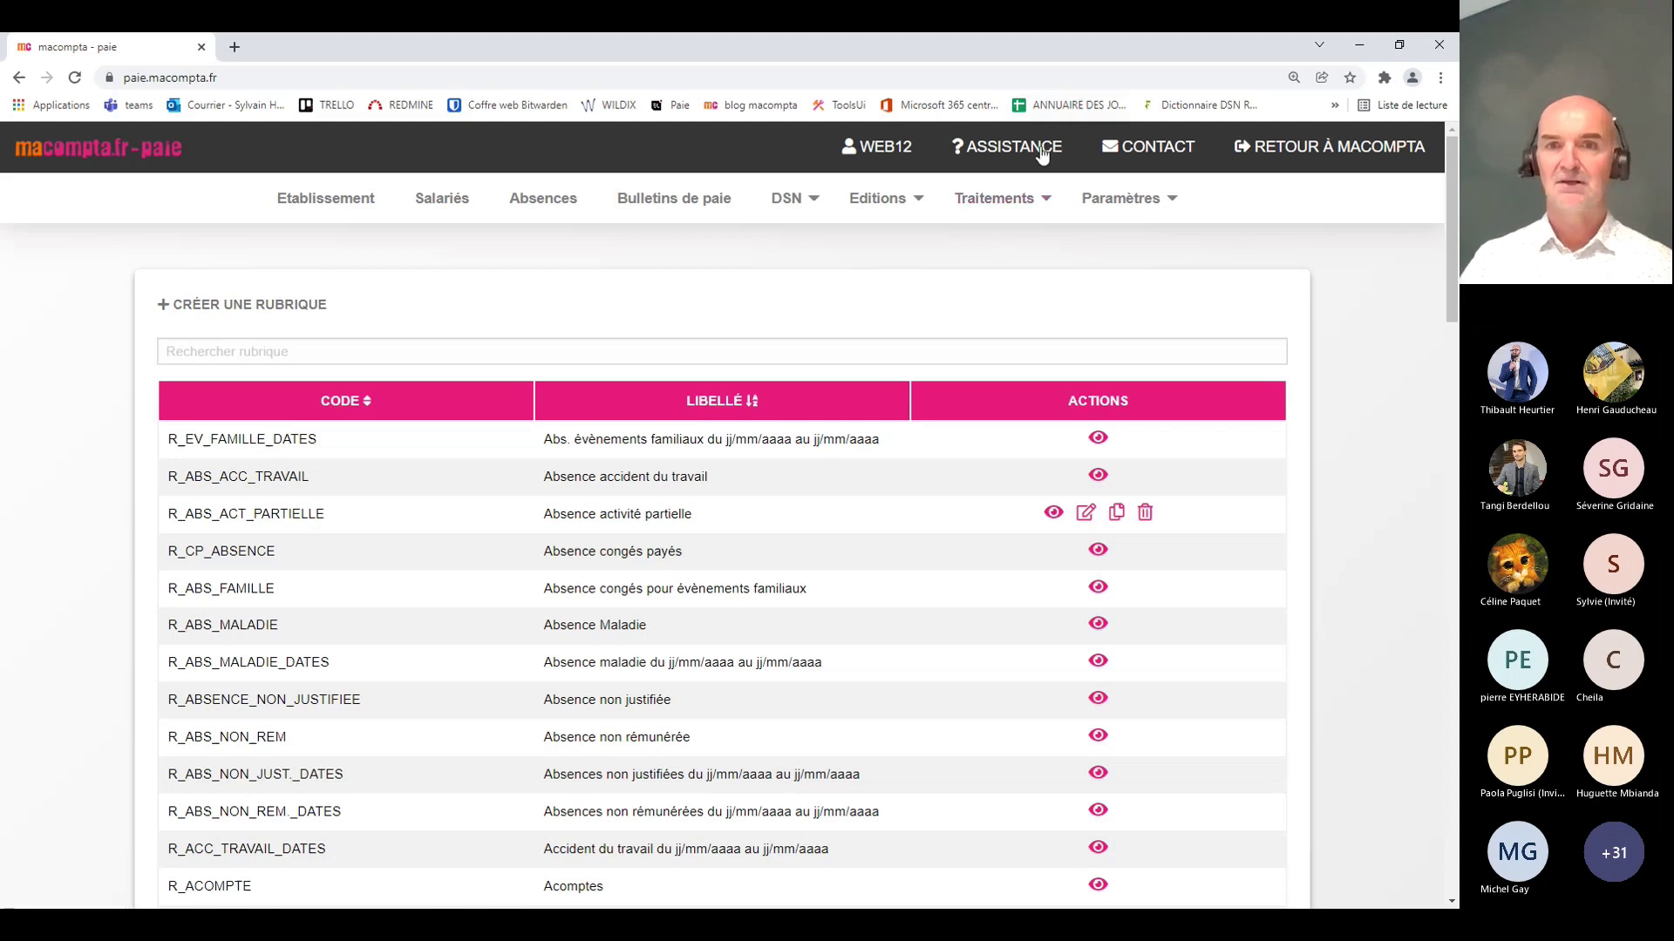
scroll(781, 474, down, 1)
scroll(780, 474, down, 3)
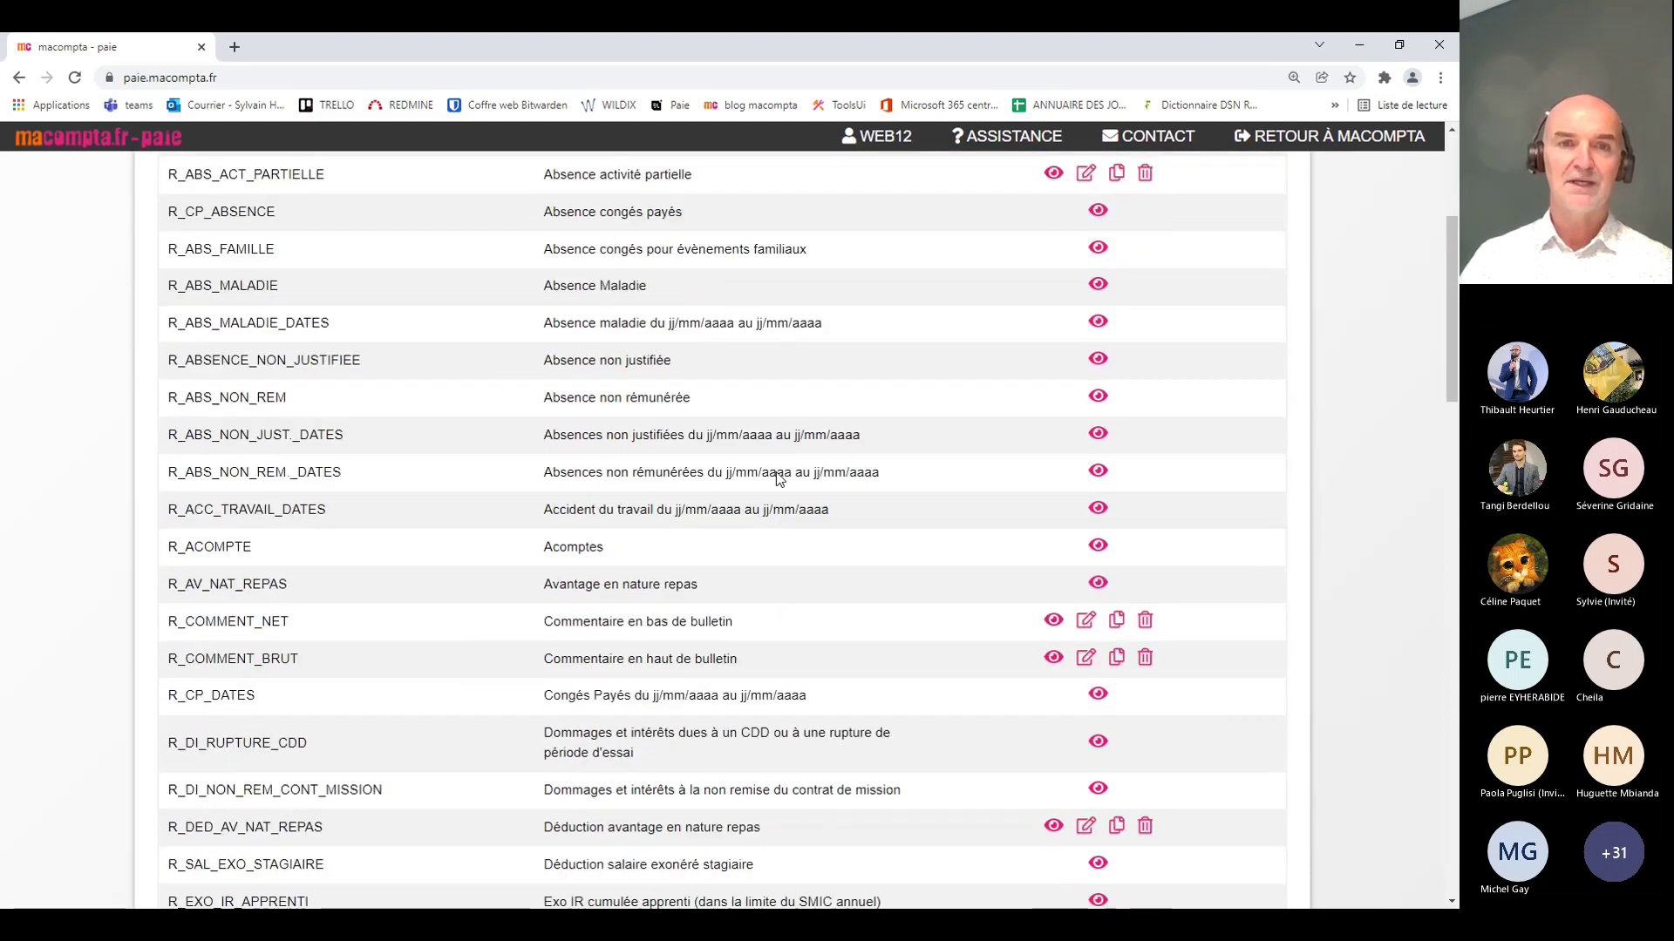
scroll(776, 472, up, 2)
scroll(776, 473, down, 1)
scroll(776, 472, down, 10)
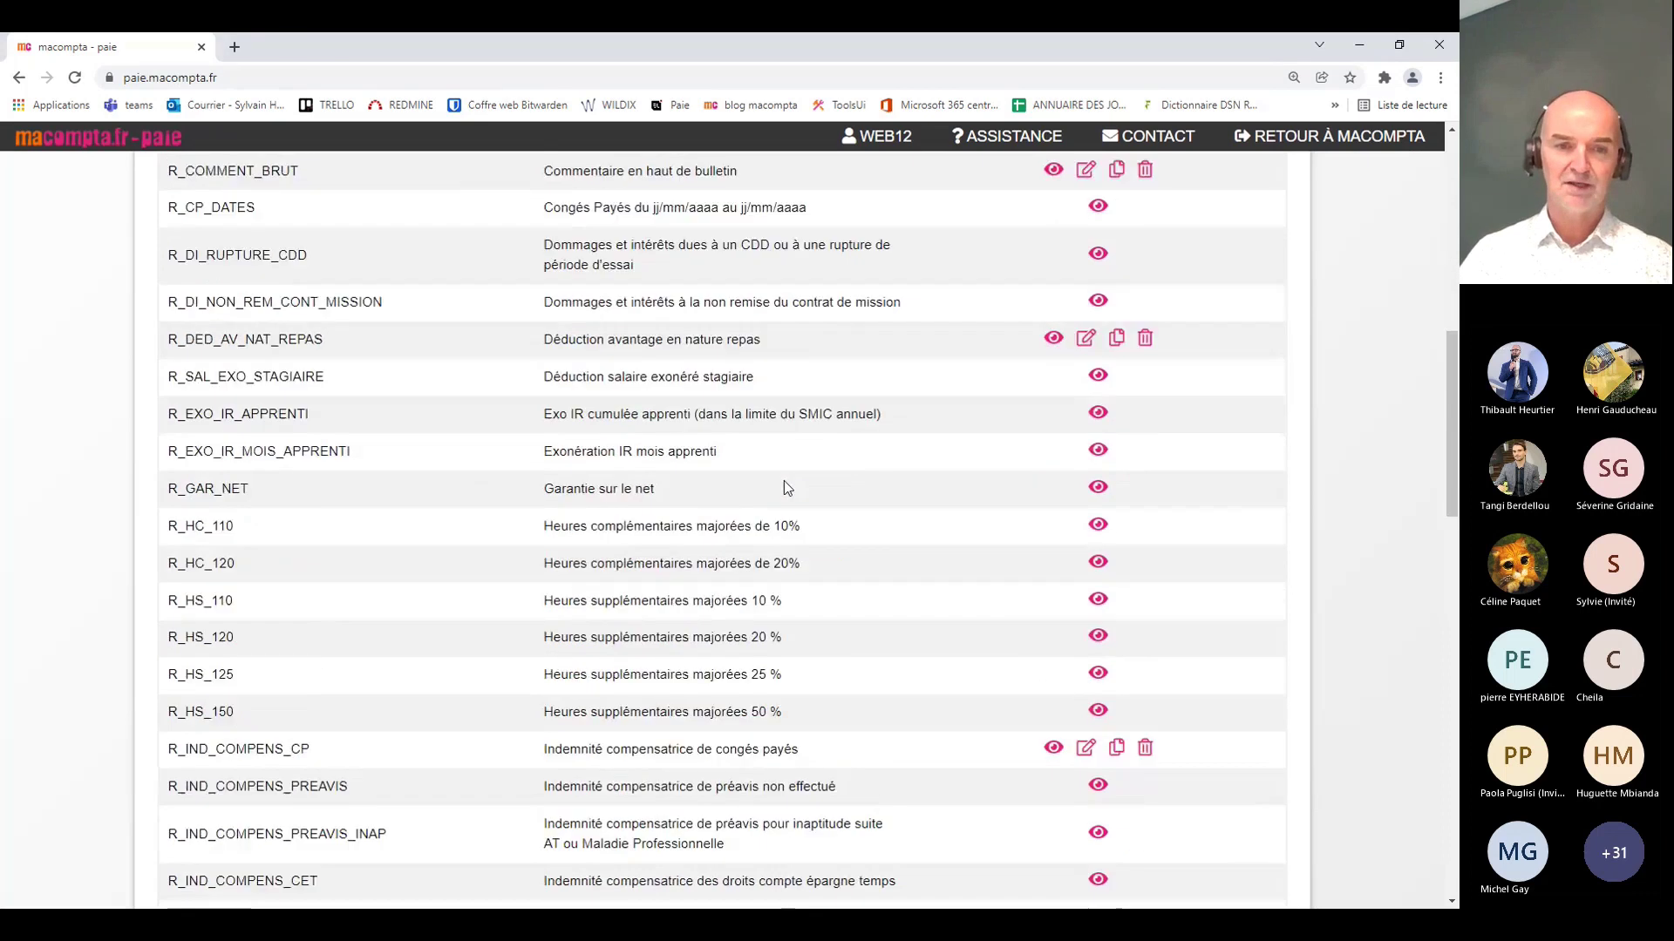
scroll(782, 491, down, 3)
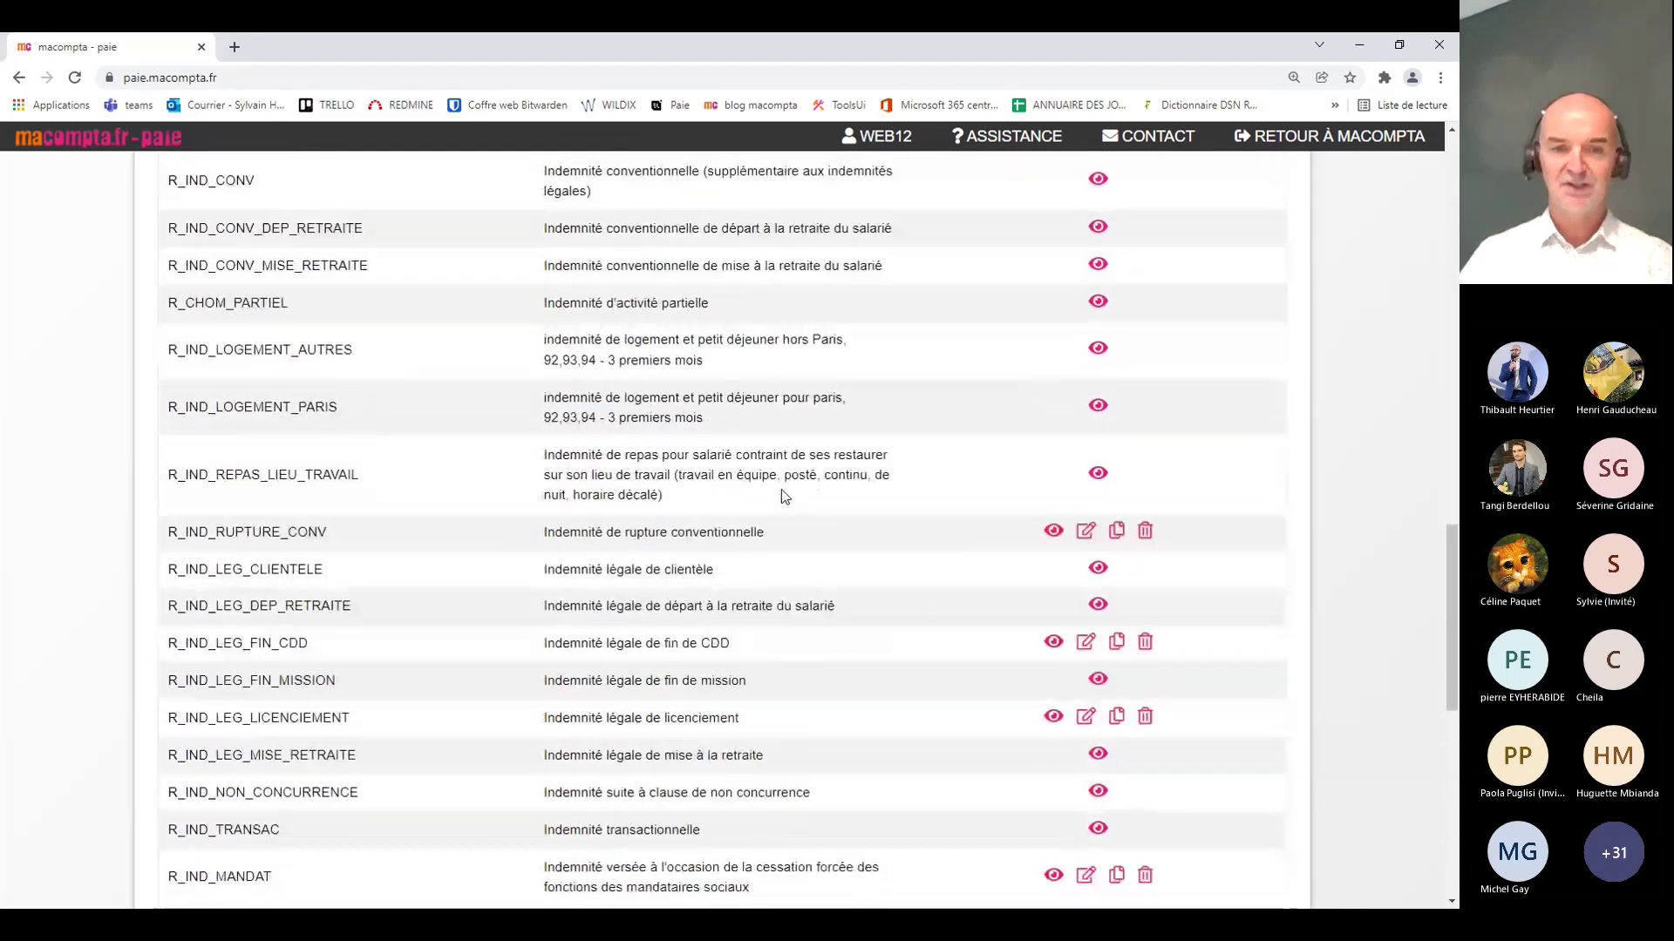
scroll(781, 489, up, 1)
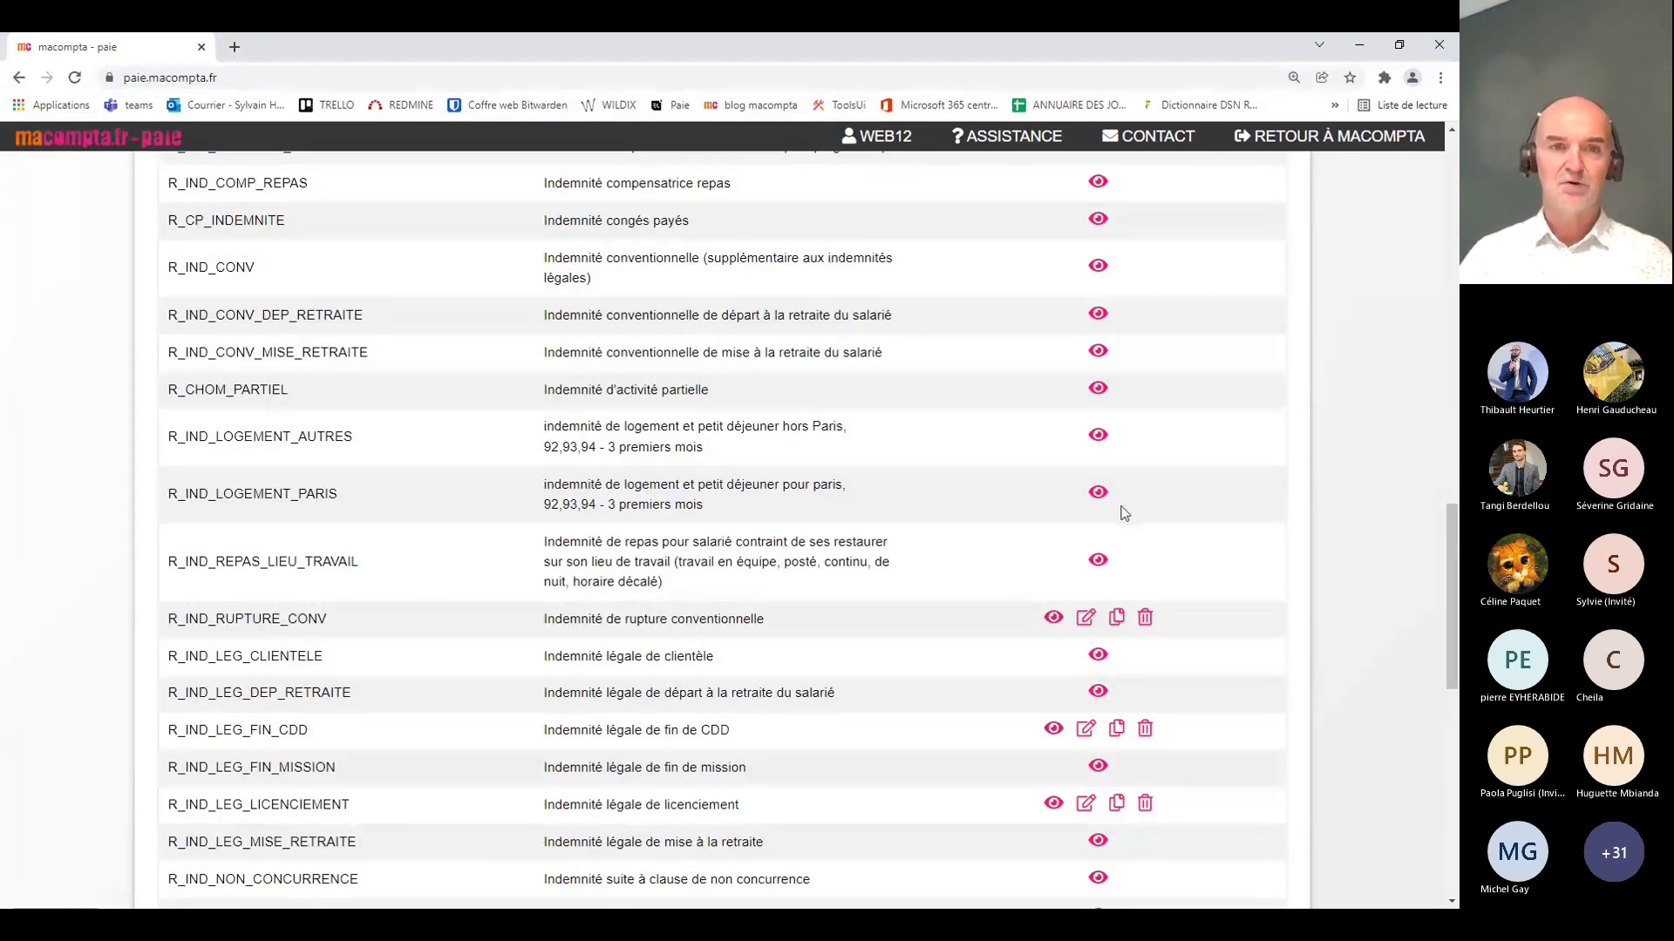
scroll(637, 536, down, 6)
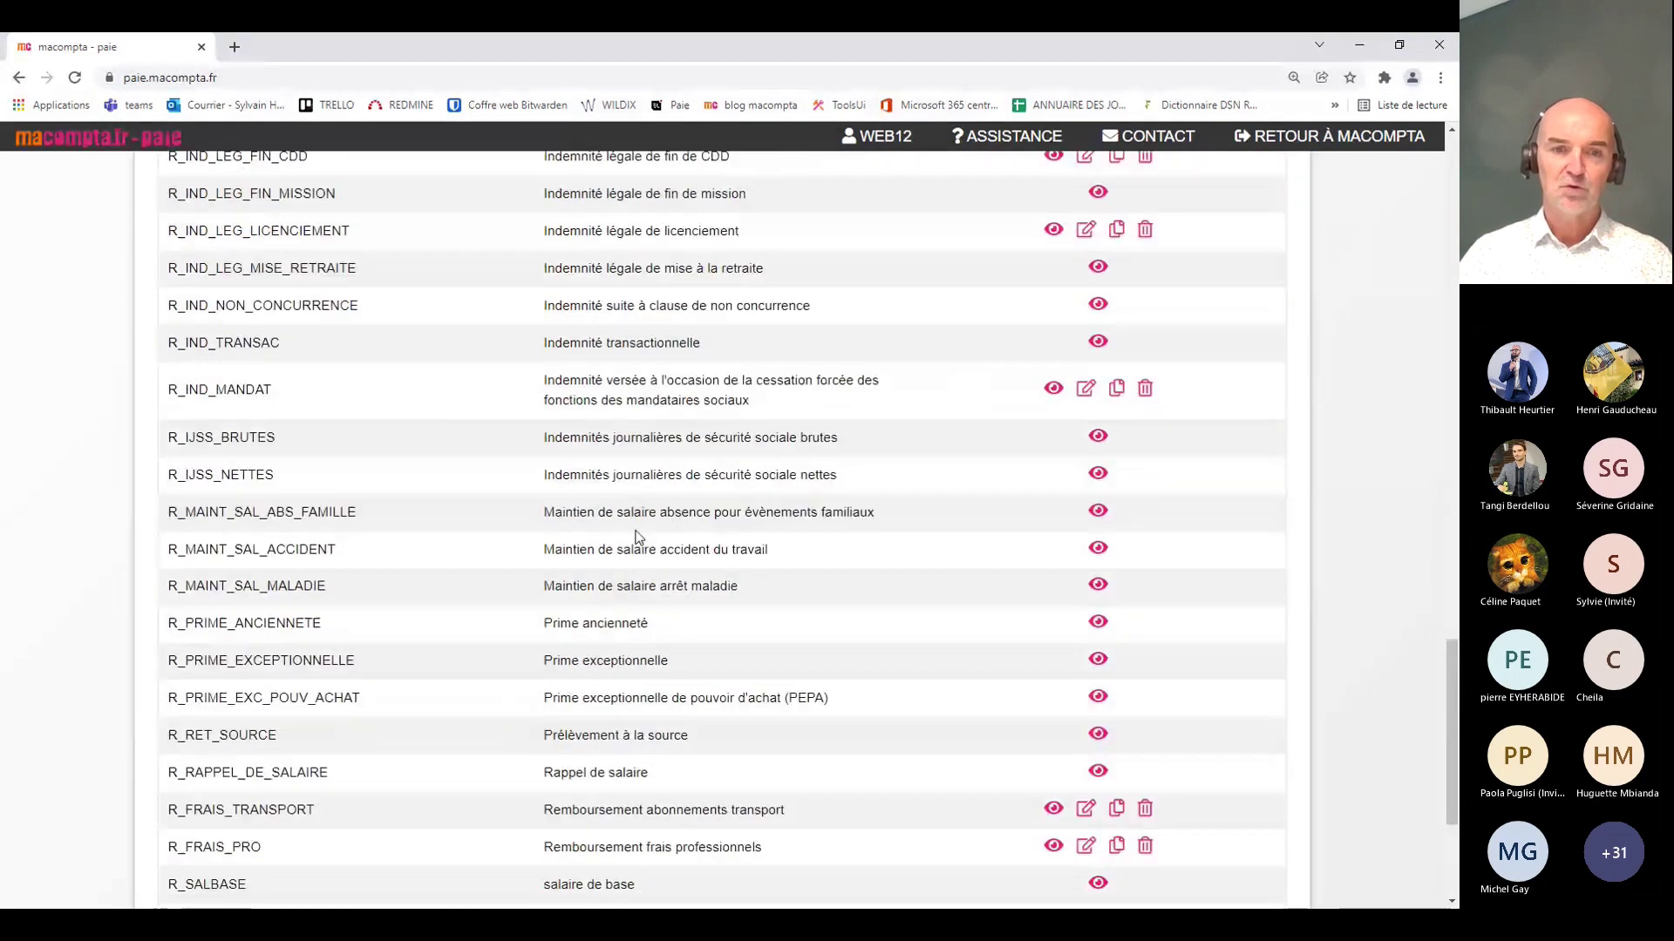
scroll(637, 536, down, 3)
scroll(720, 526, up, 1)
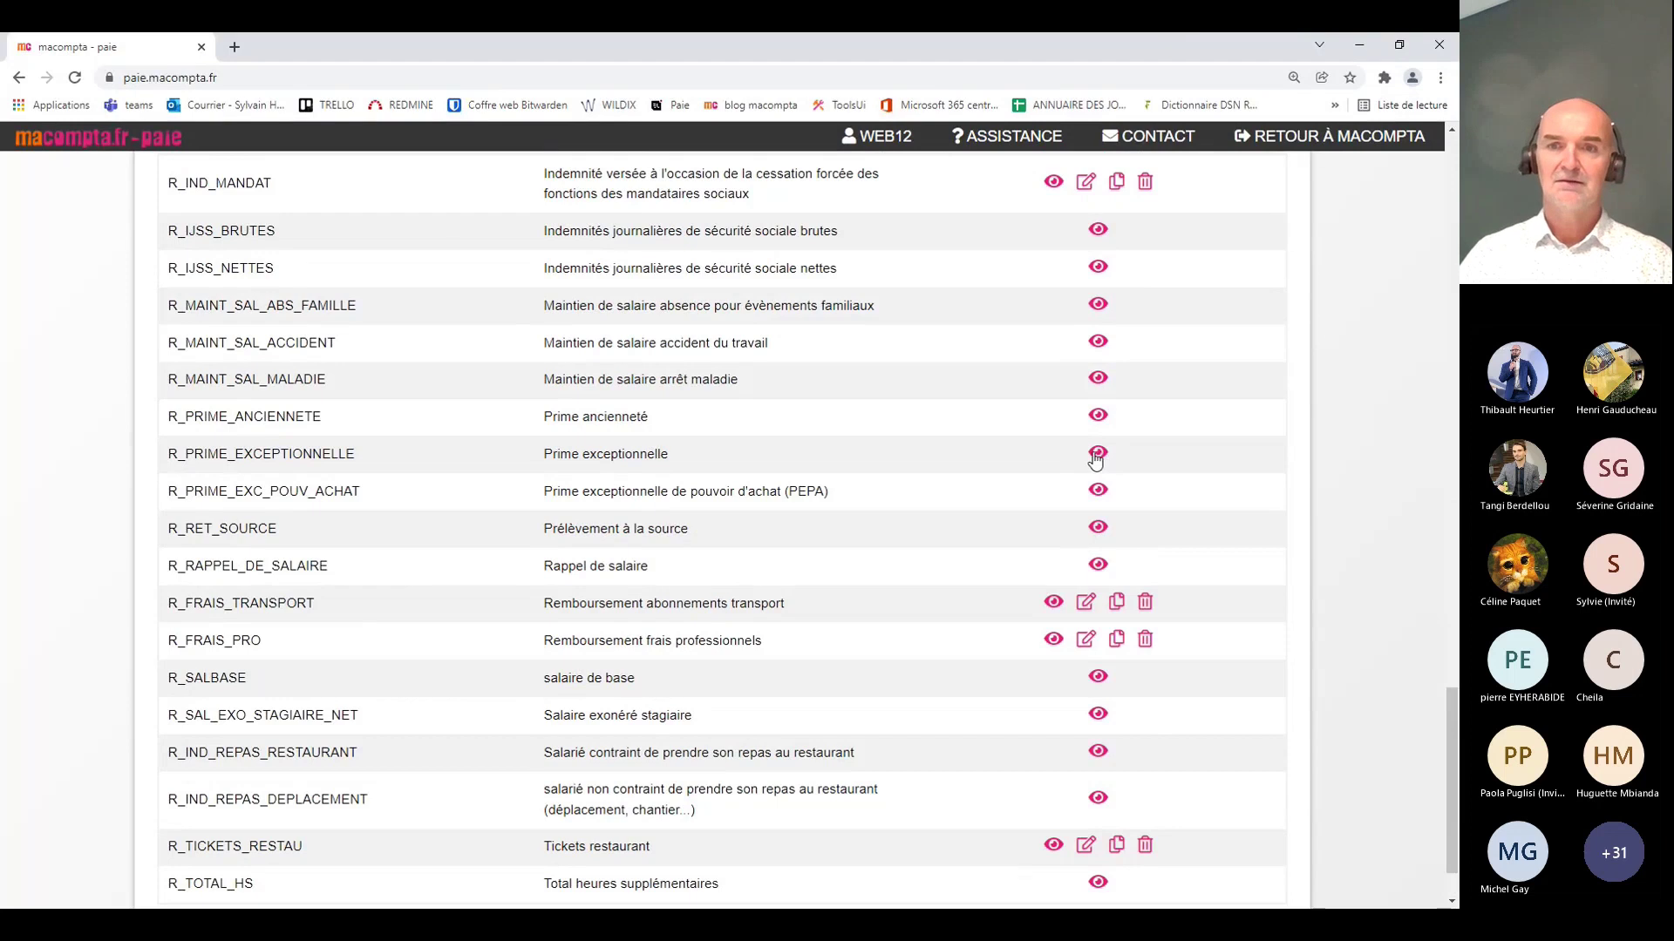
Step: Review R_PRIME_EXCEPTIONNELLE's details, then return to the rubriques list and reopen Paramètres
click(1098, 453)
scroll(697, 479, down, 2)
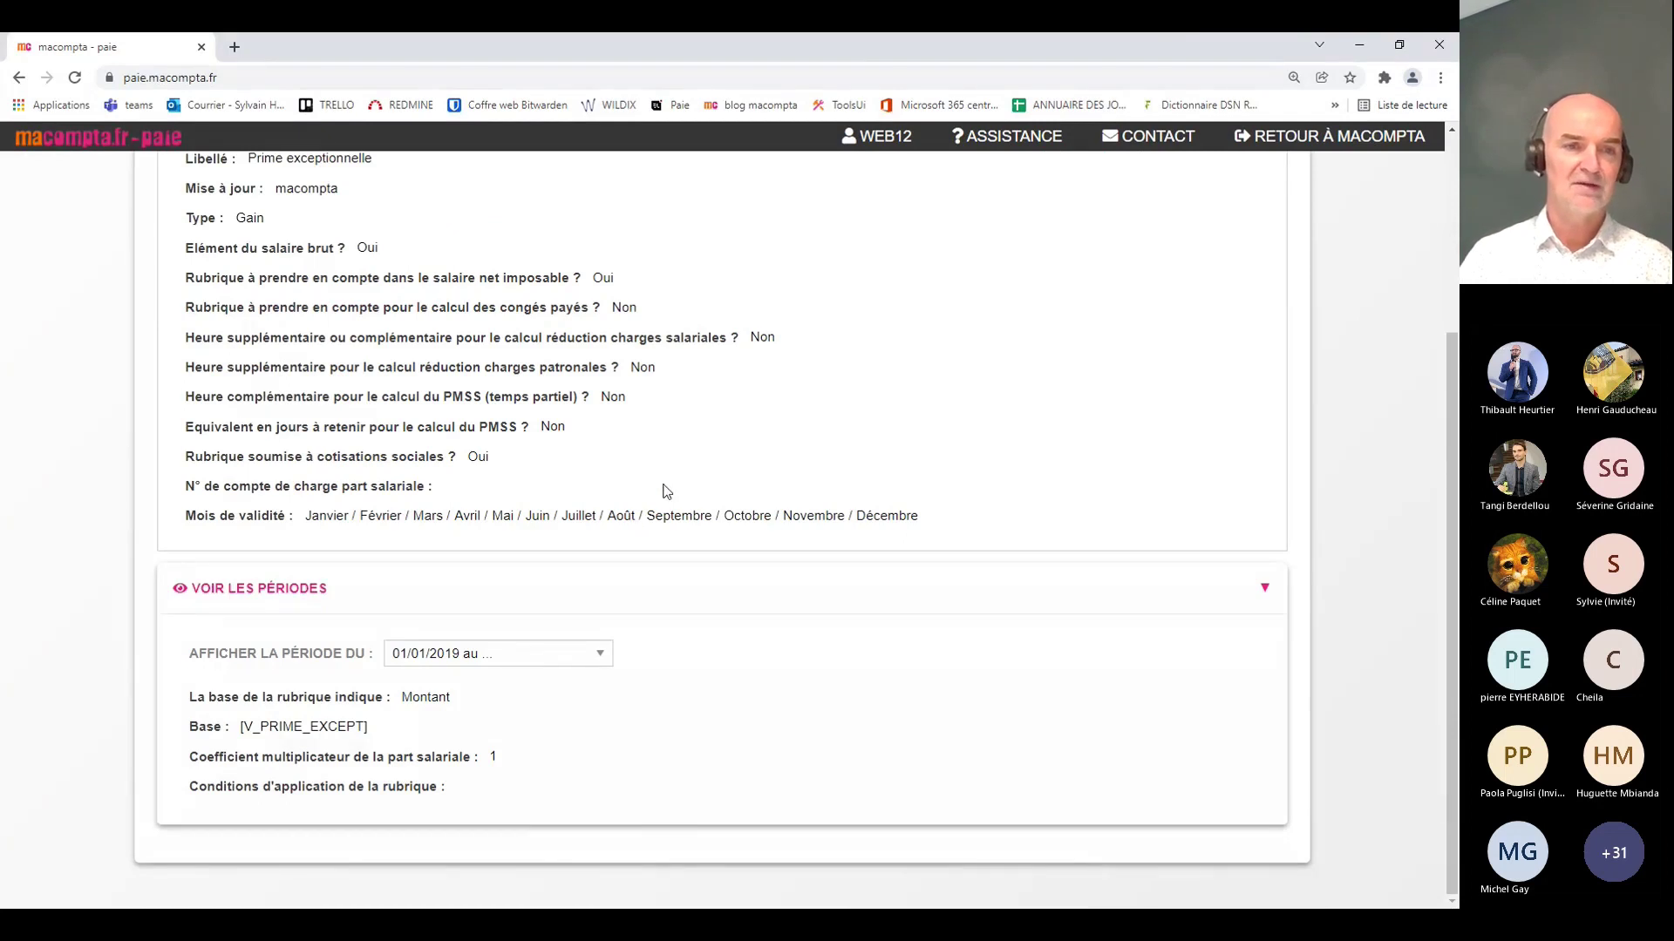
scroll(665, 491, up, 3)
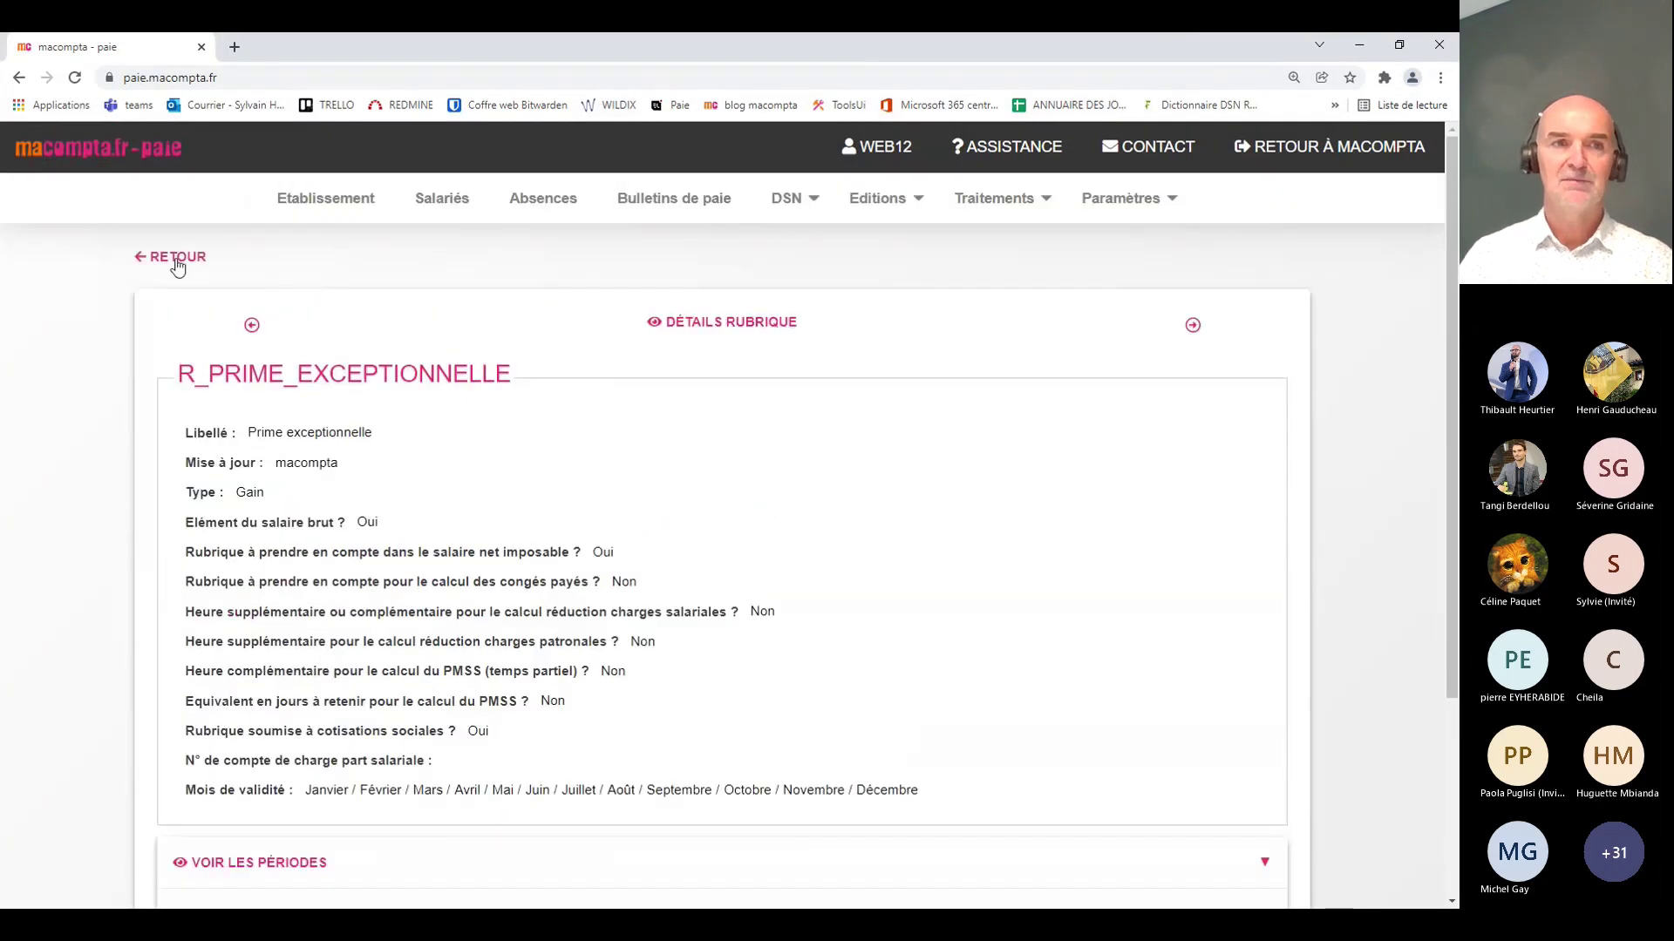
click(177, 260)
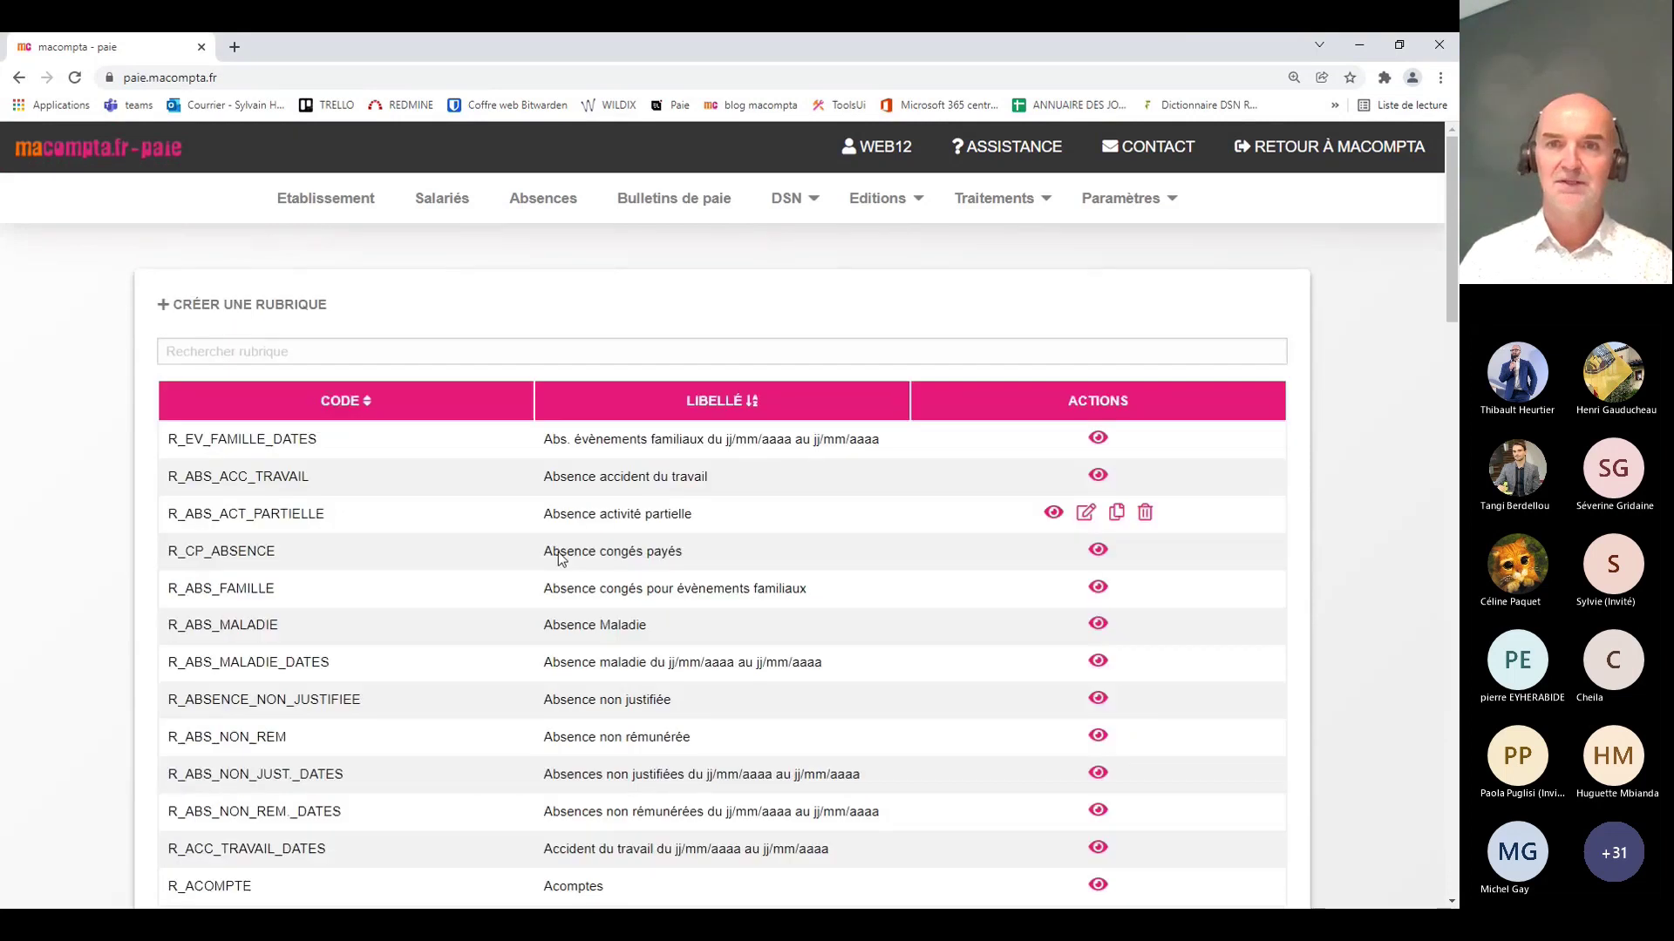
click(1133, 202)
mouse_move(1130, 425)
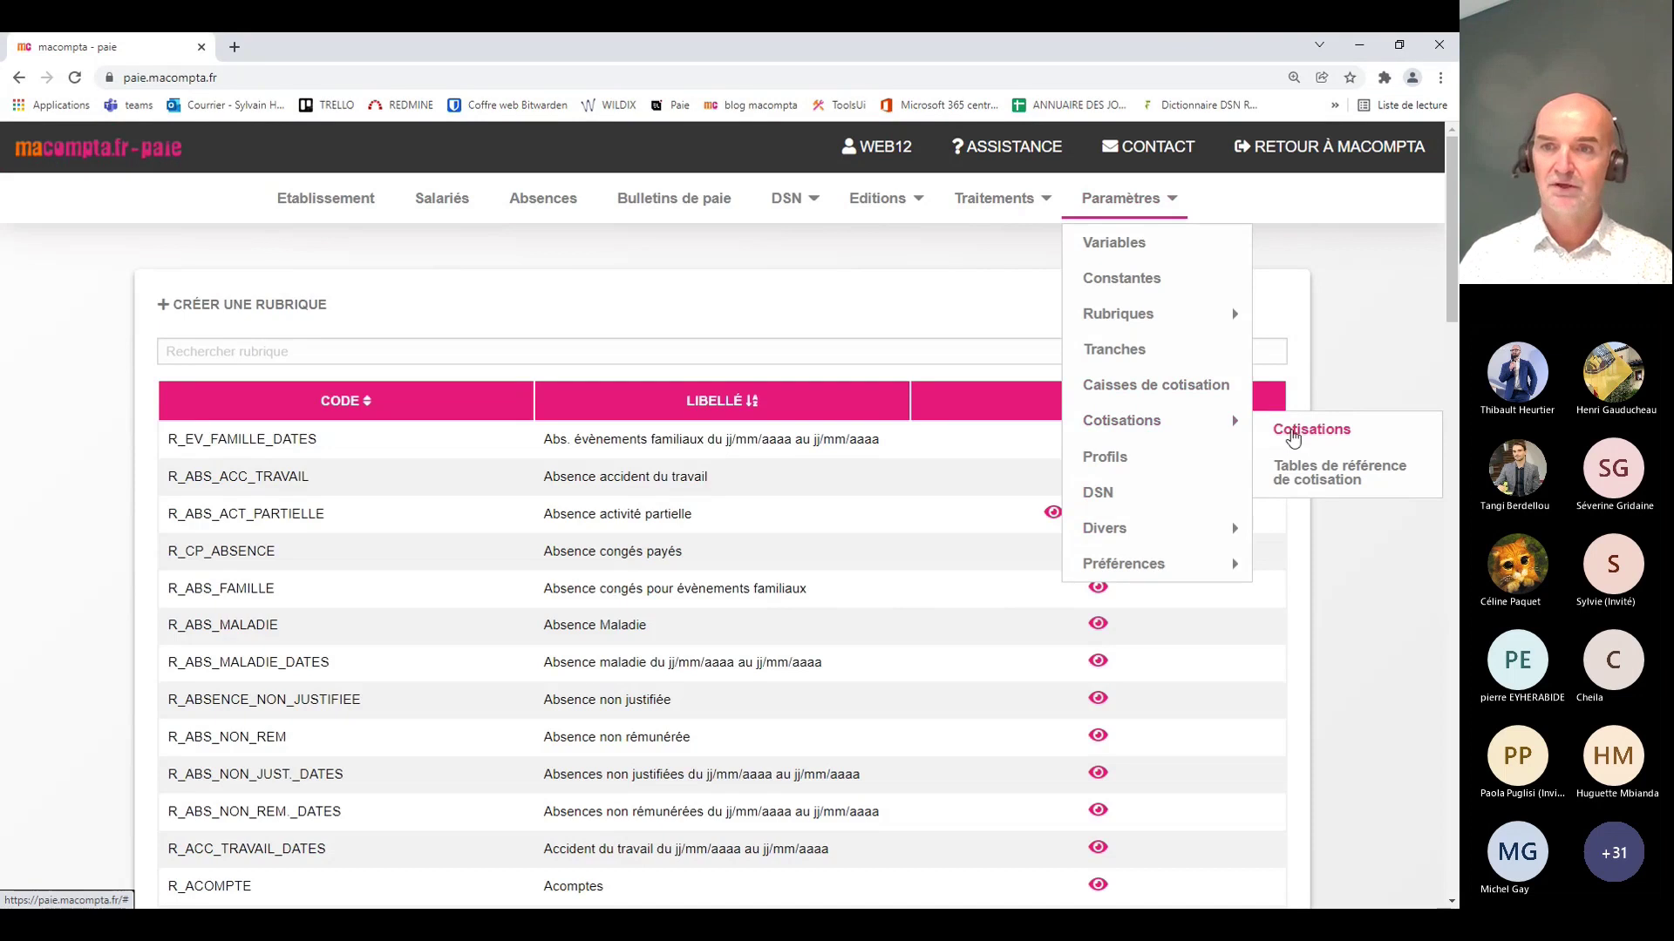
Step: Review C_ASS_MALADIE's details, including its 7% employer rate, then return to the cotisations list
click(1293, 436)
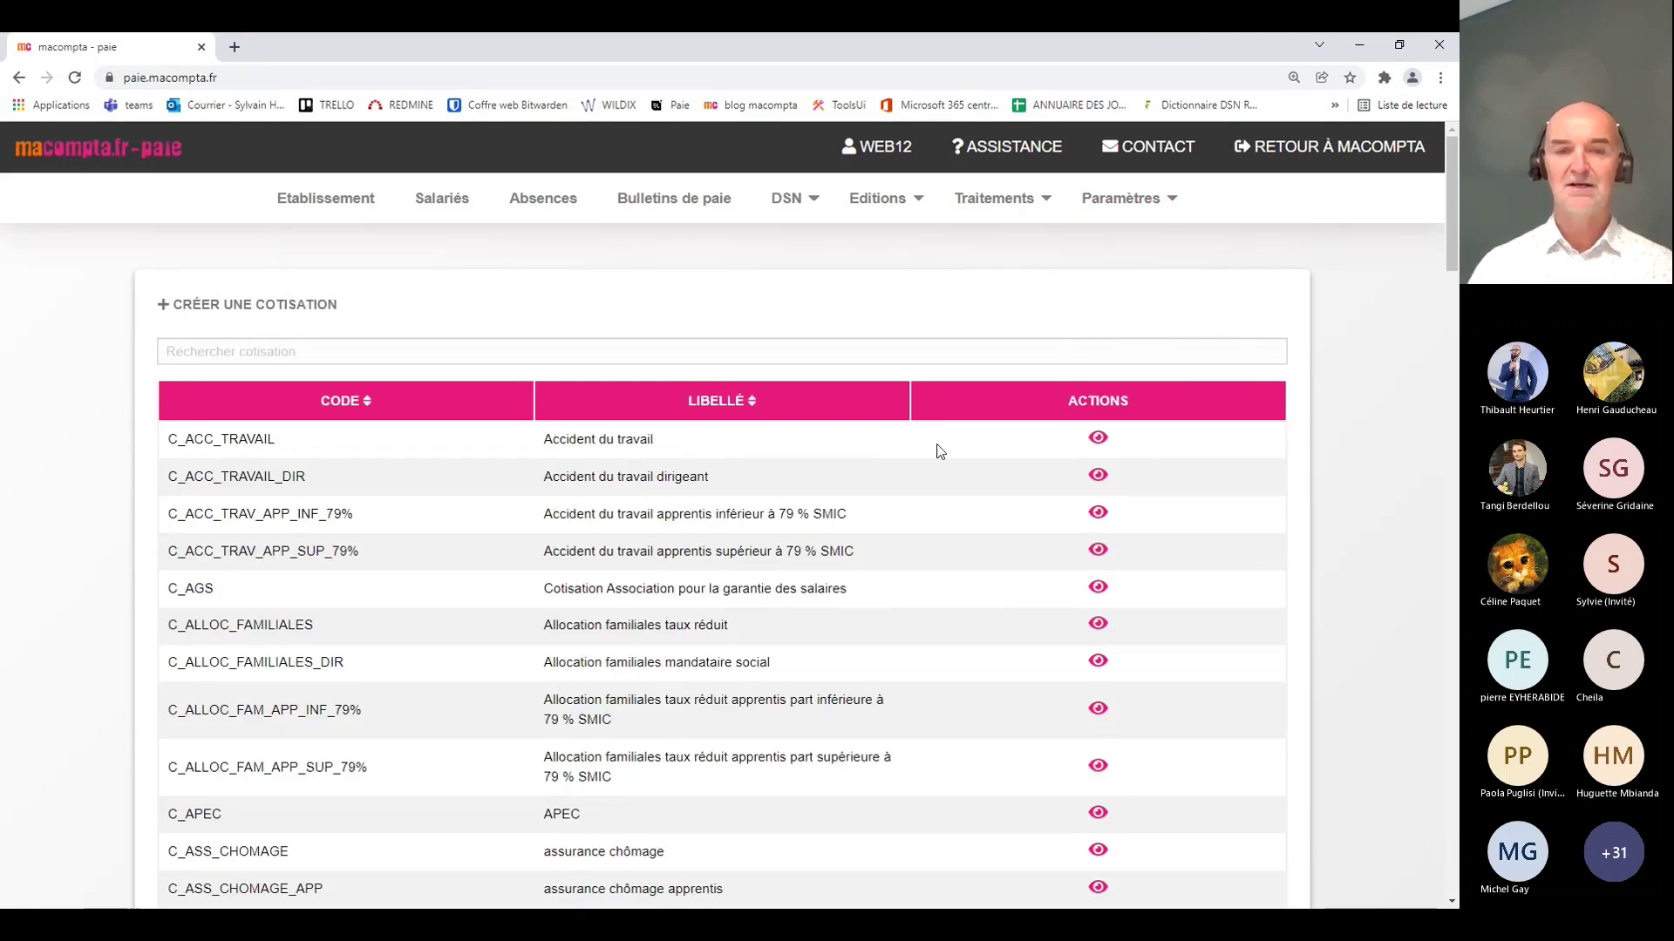
scroll(959, 518, down, 4)
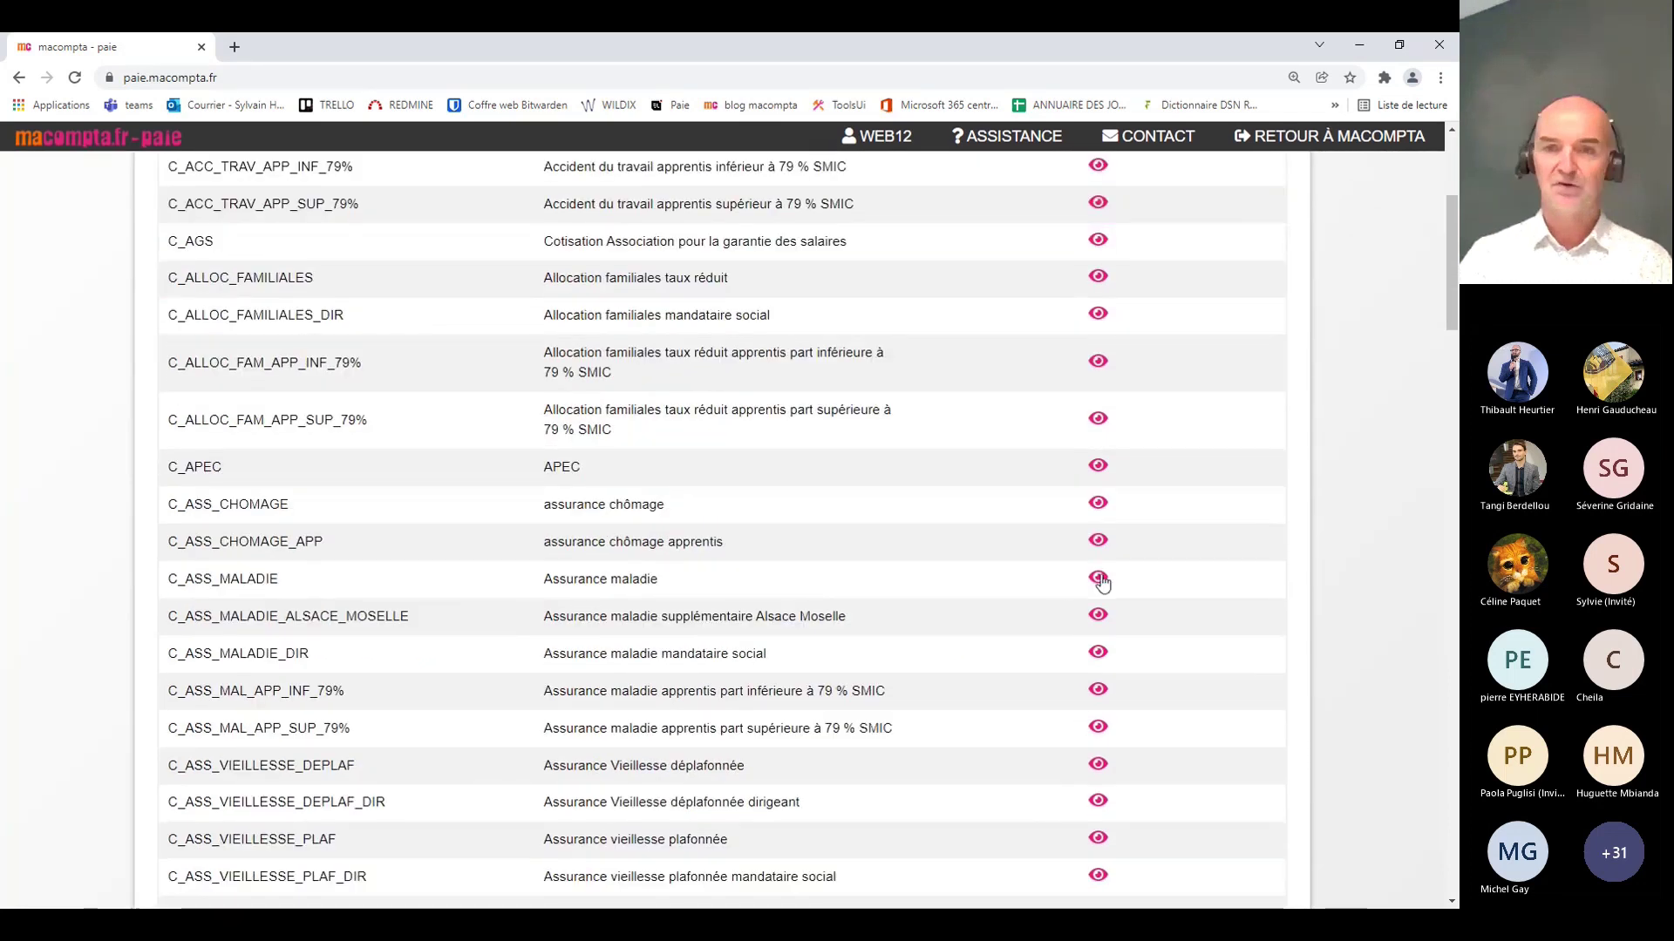
click(1098, 579)
scroll(1101, 579, down, 1)
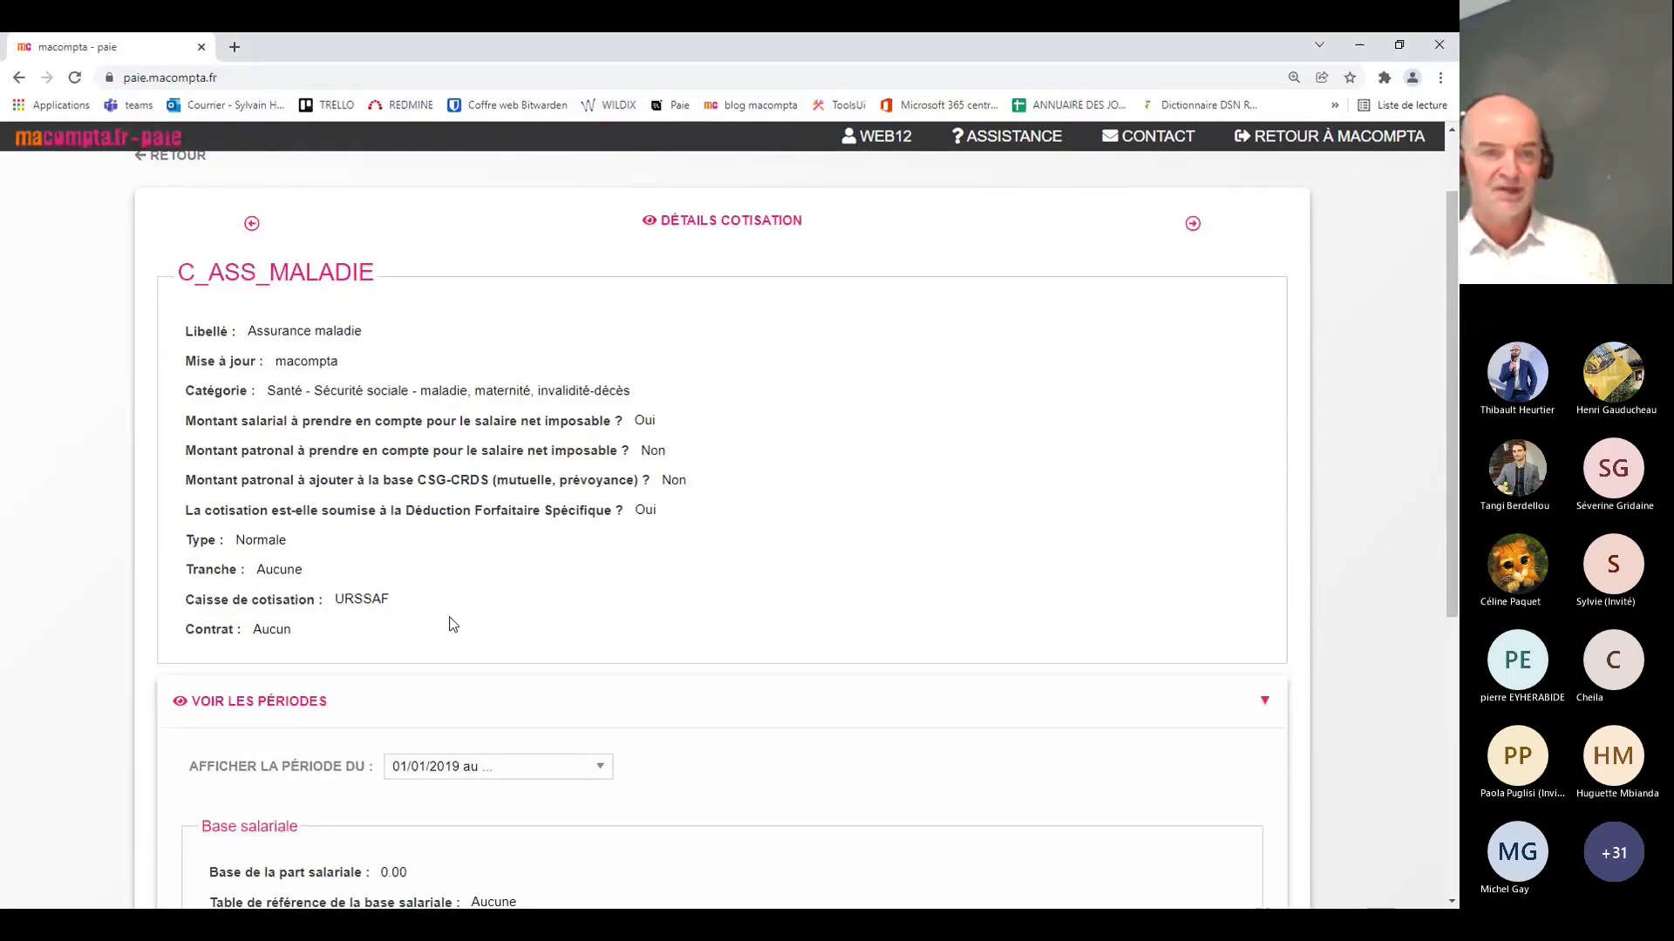
scroll(624, 586, down, 5)
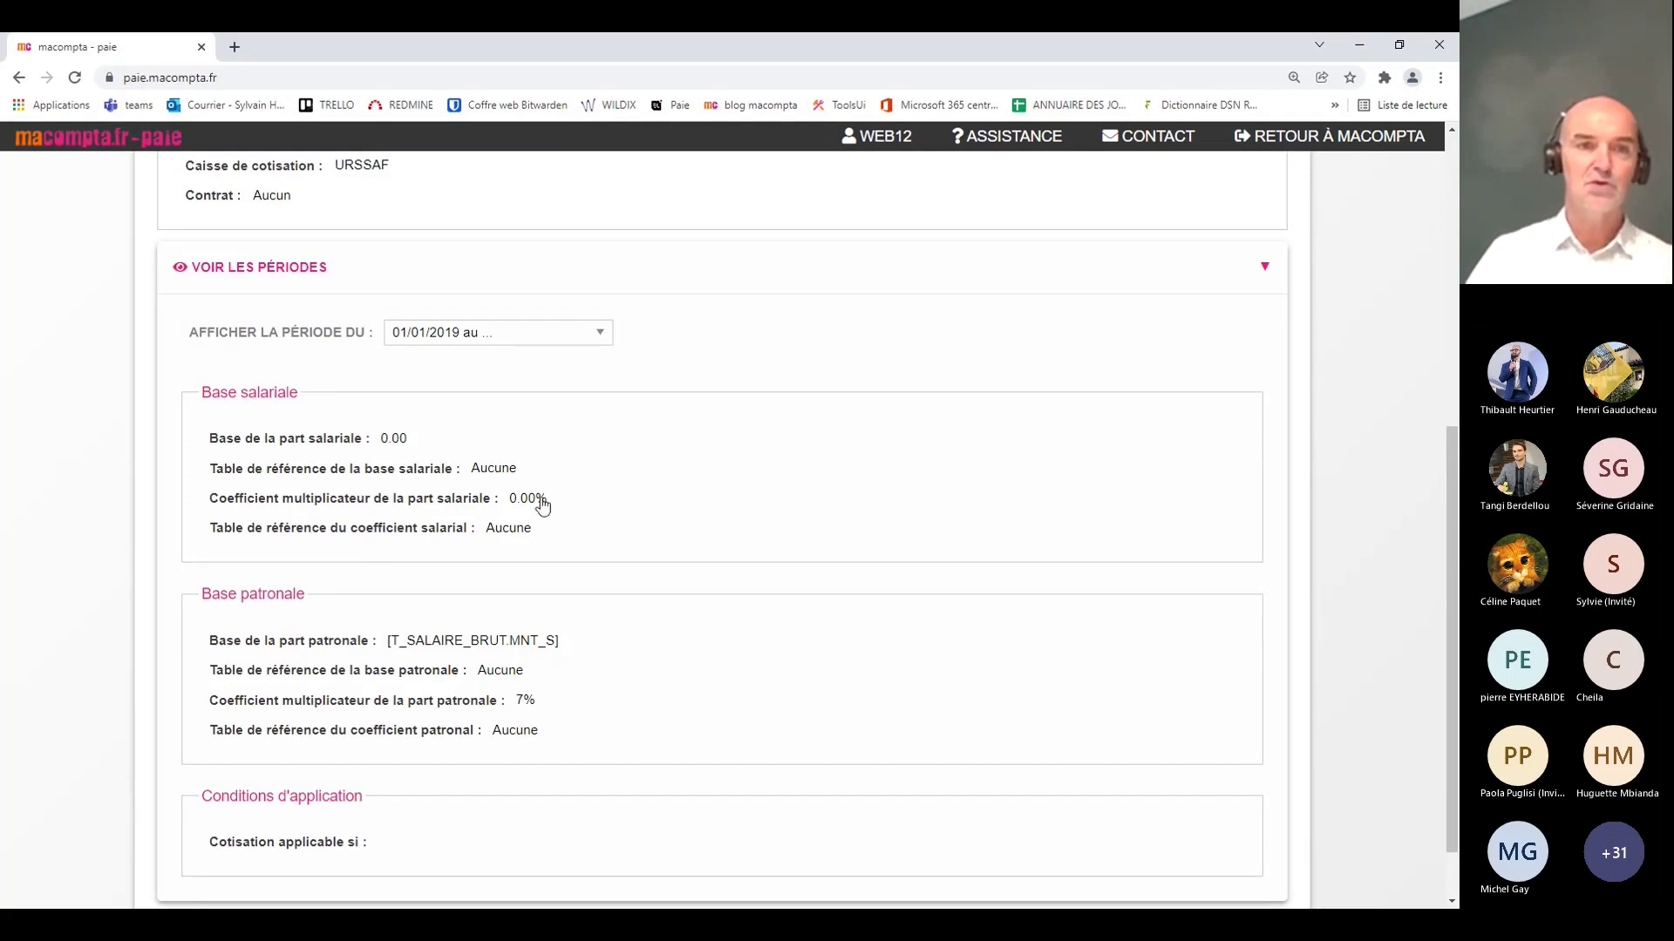
scroll(565, 724, up, 7)
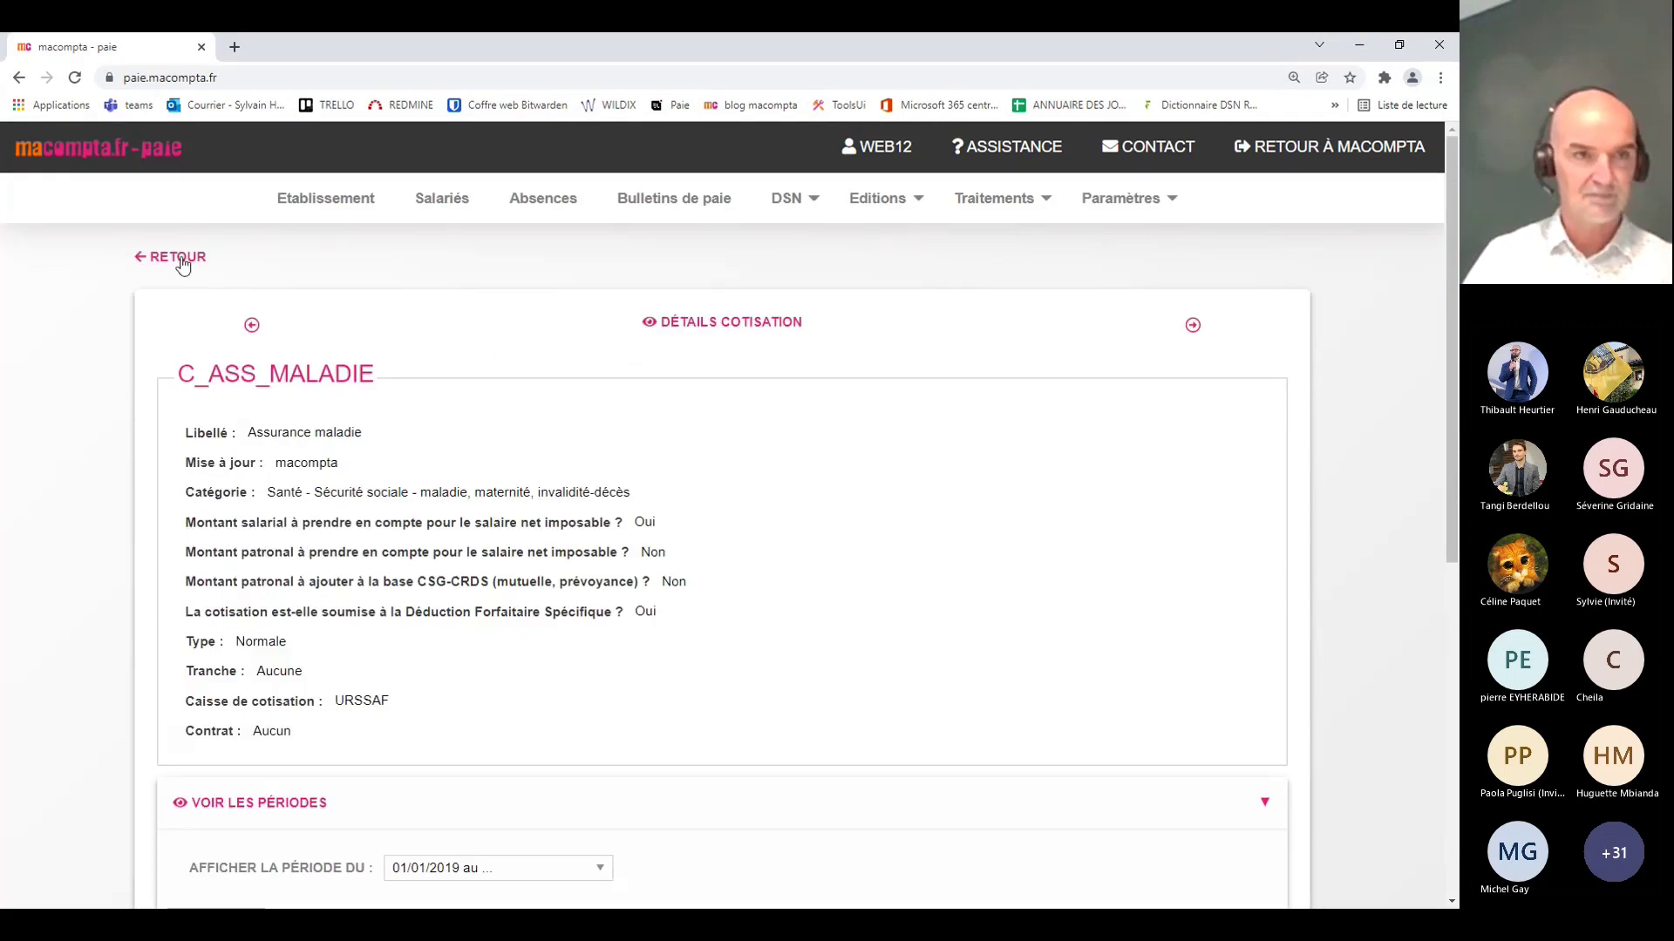
click(181, 262)
click(1124, 199)
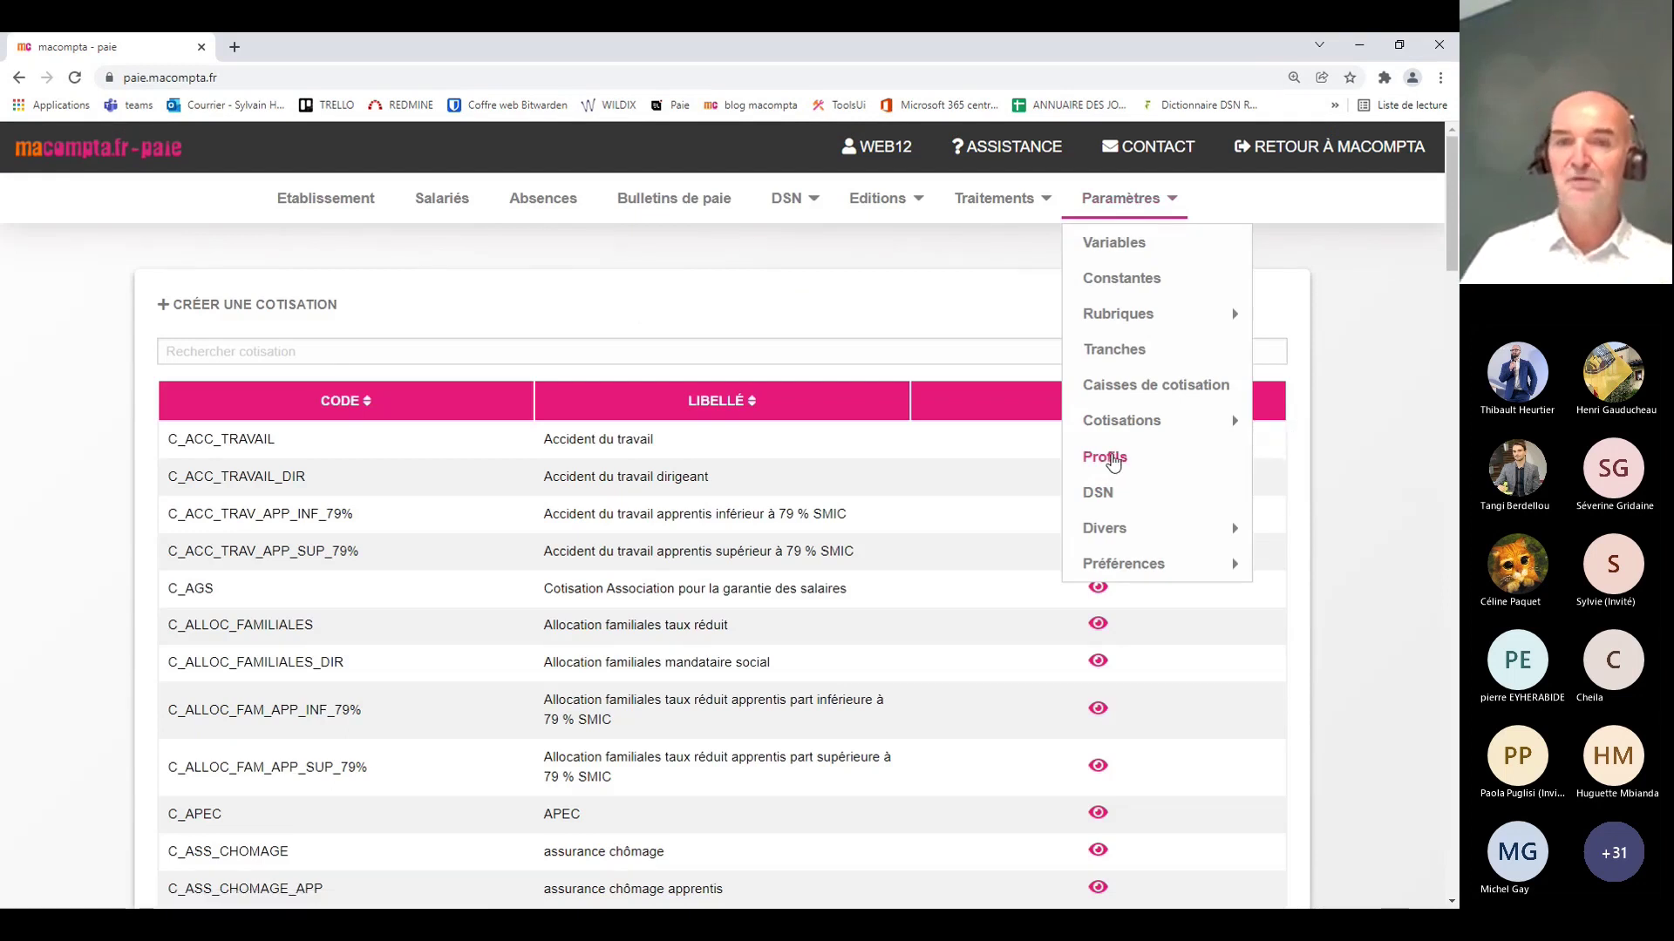
Step: Display the Profils page listing P_CADRE, P_APPRENTI, P_NON_CADRE, P_STAGIAIRE and the dirigeant profiles
click(1114, 459)
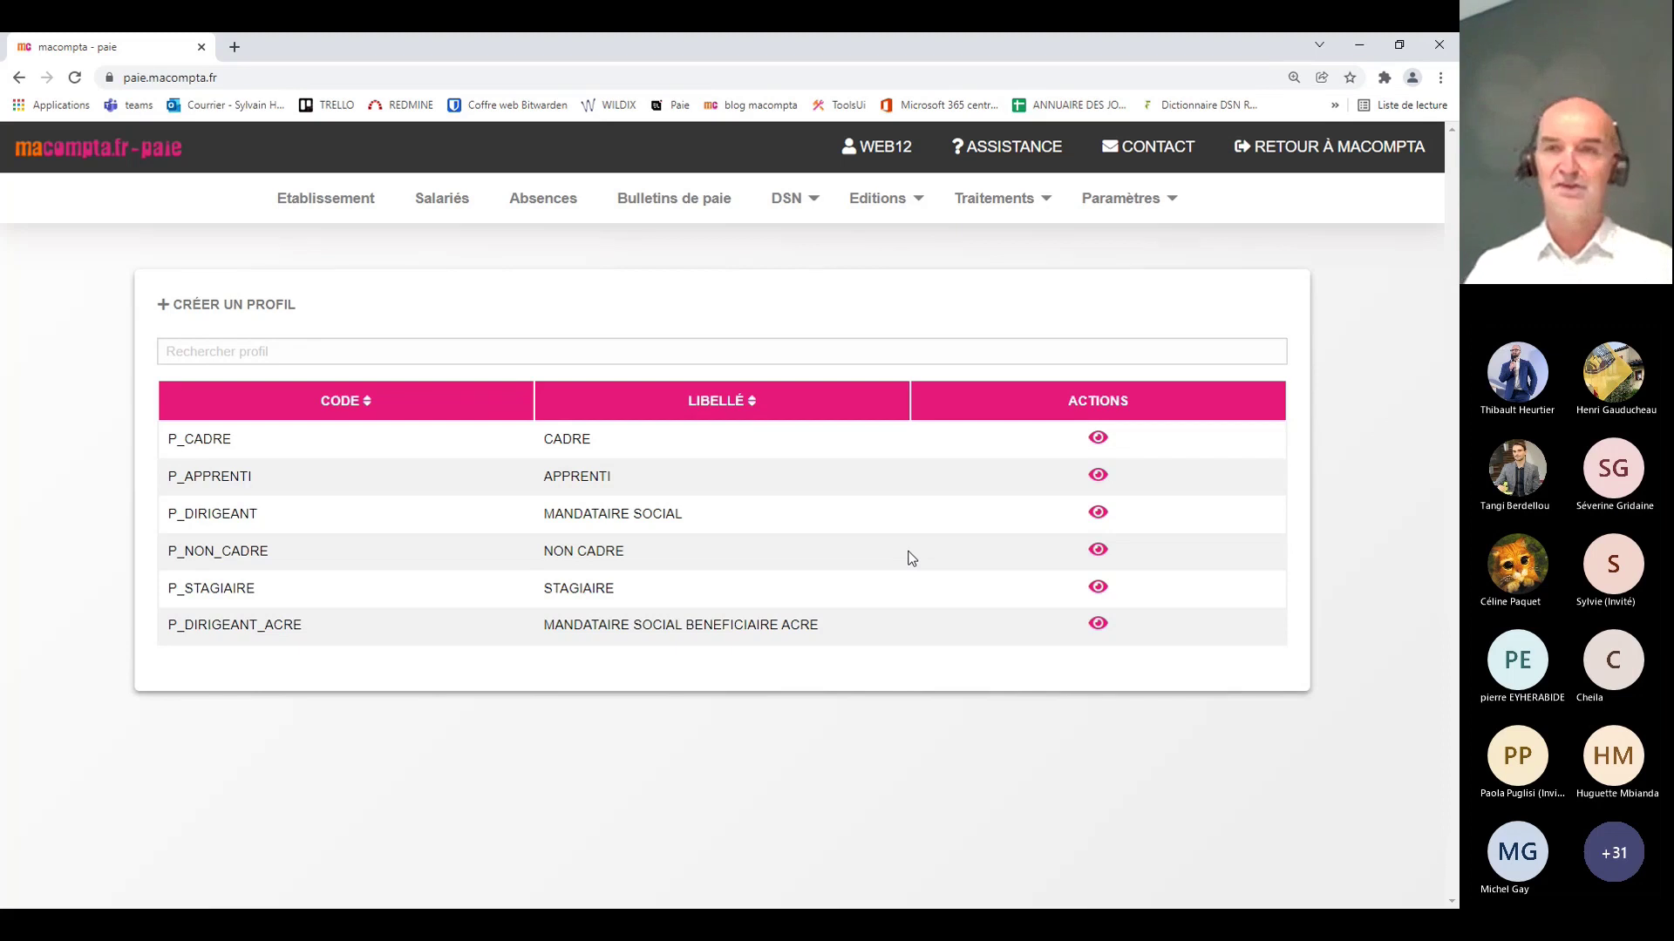
click(1116, 202)
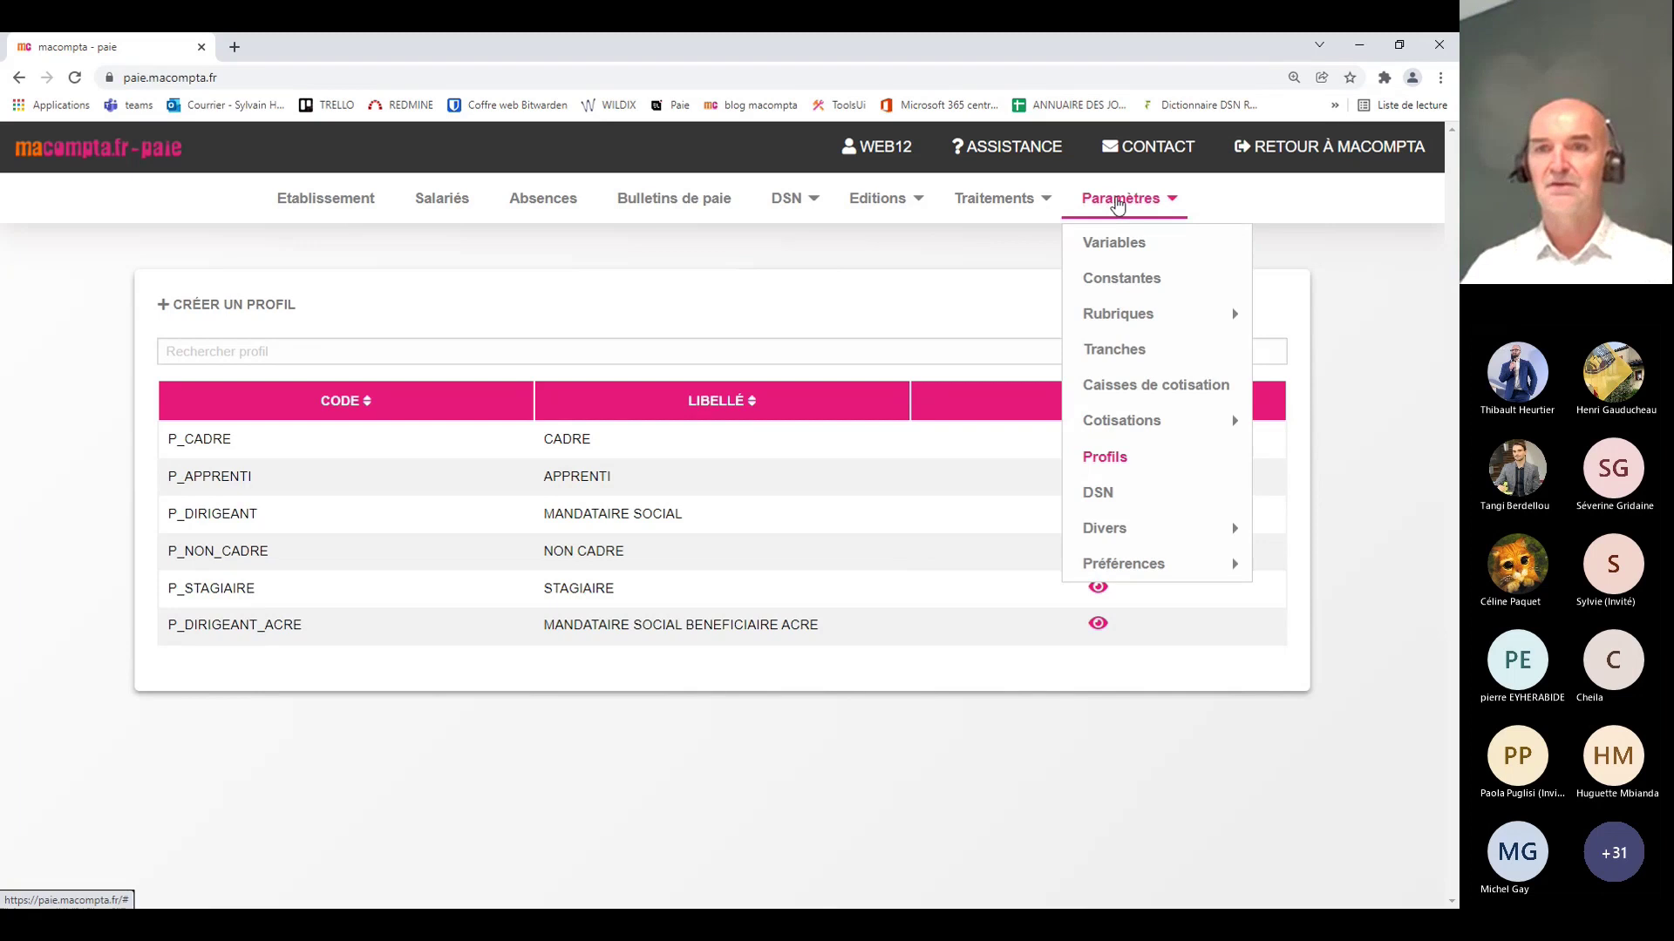
Step: Open the CC_URSSAF fund for editing, keeping Urssaf Aquitaine as its organisme
click(1133, 385)
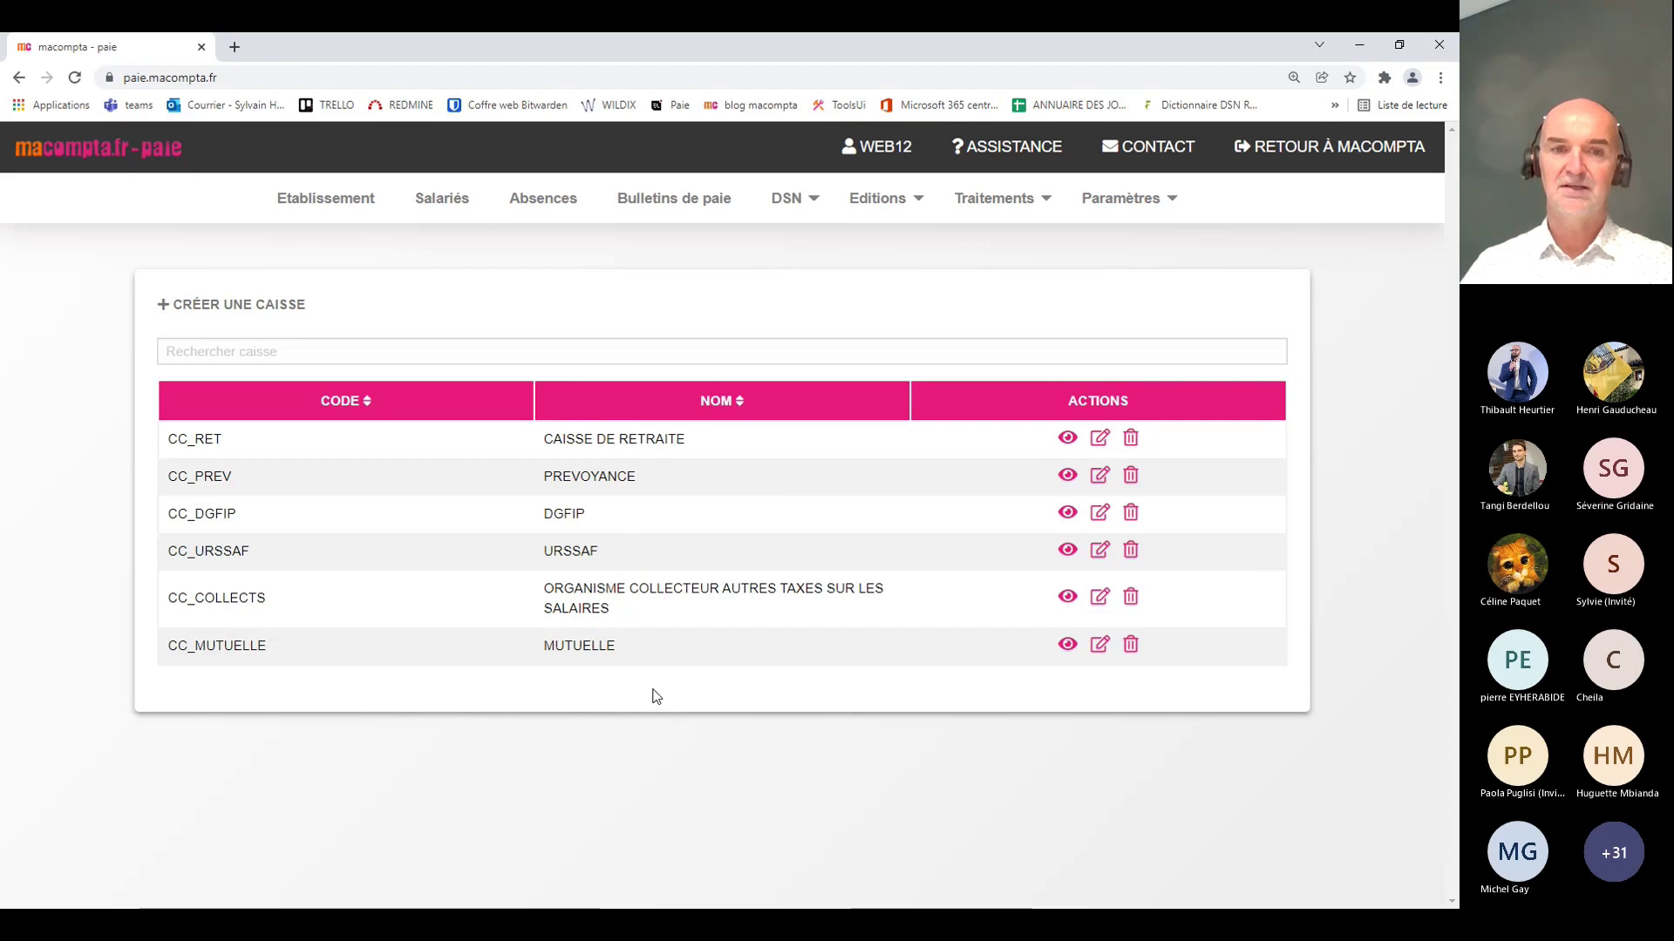
click(1101, 558)
scroll(976, 528, down, 2)
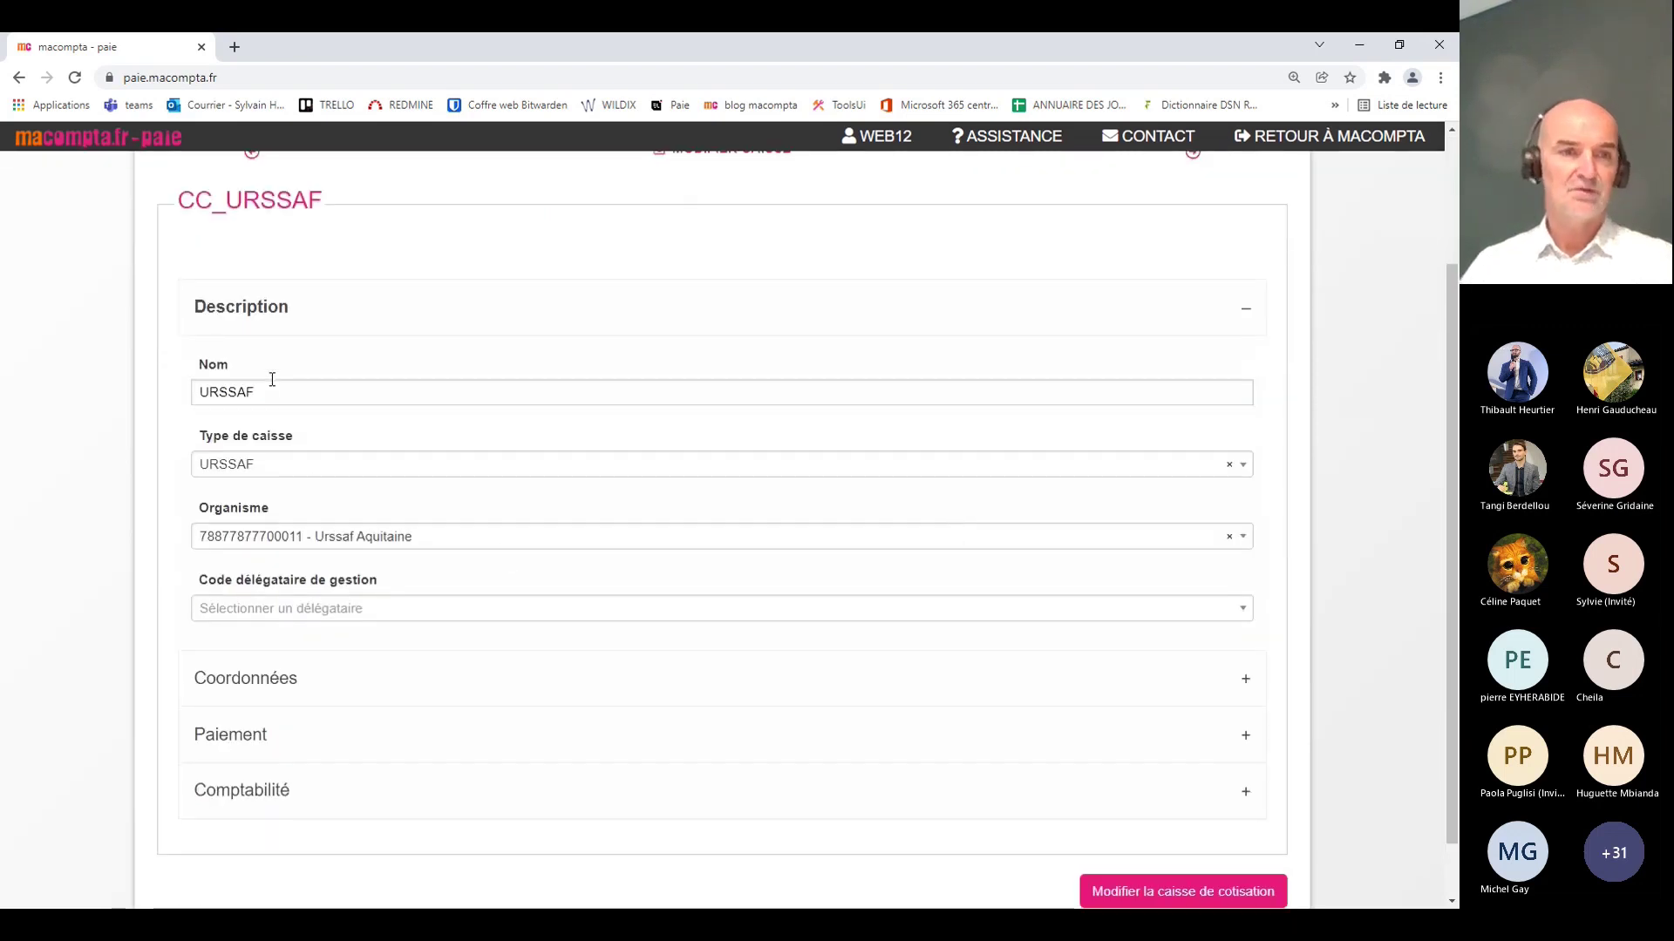
click(399, 548)
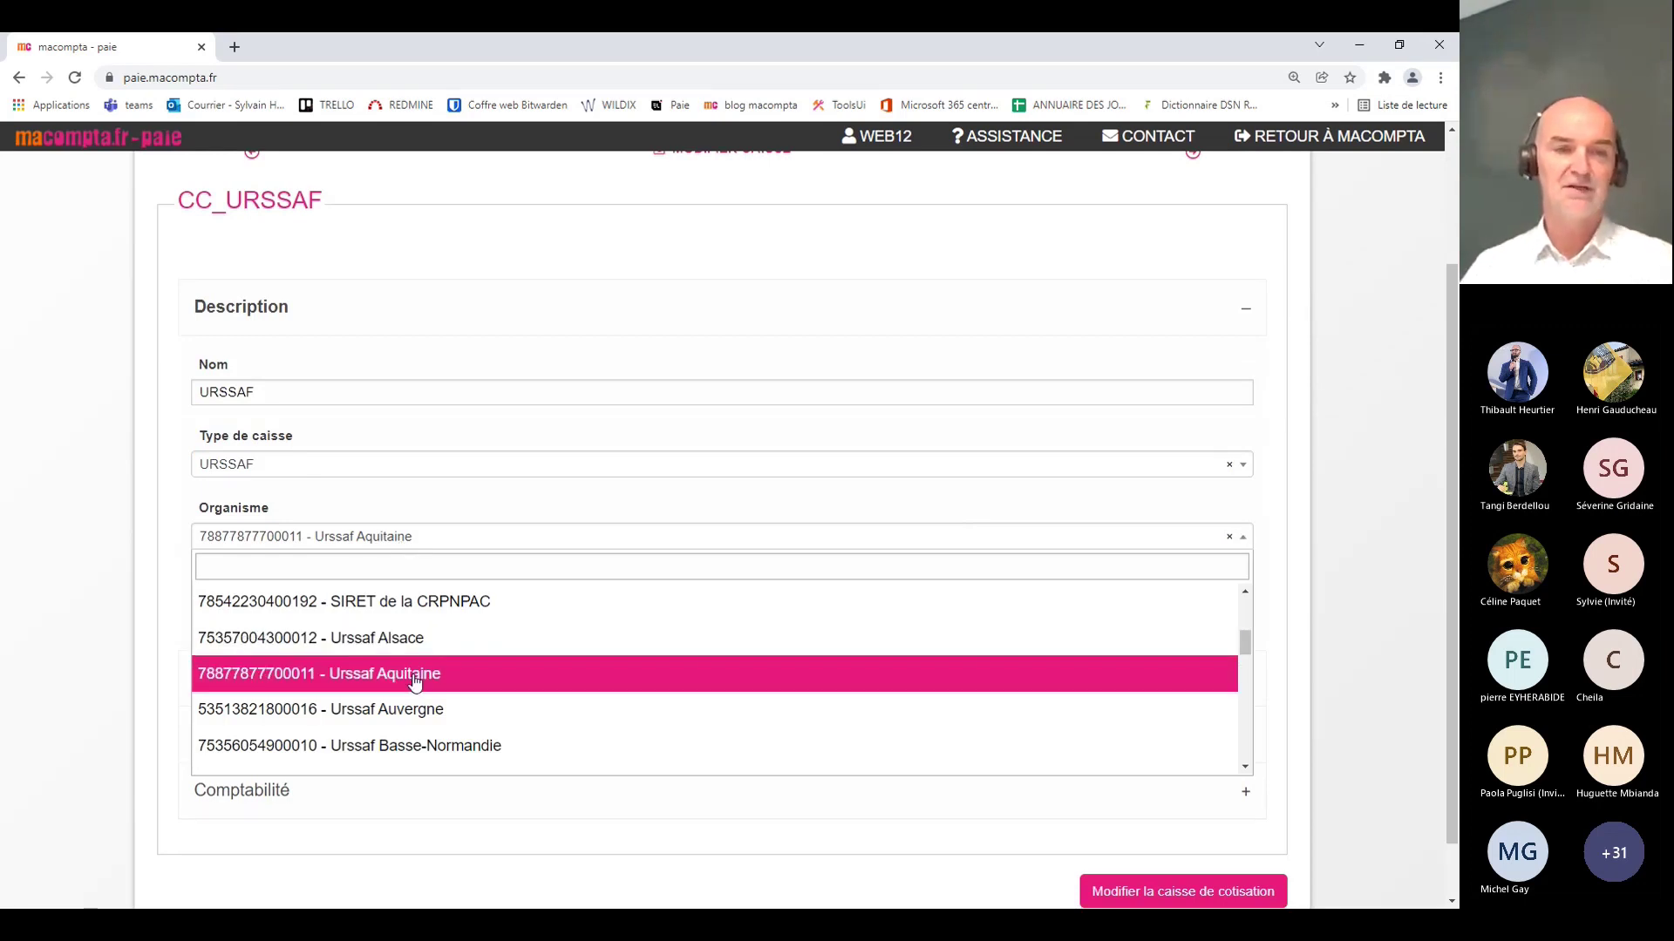
scroll(415, 682, down, 3)
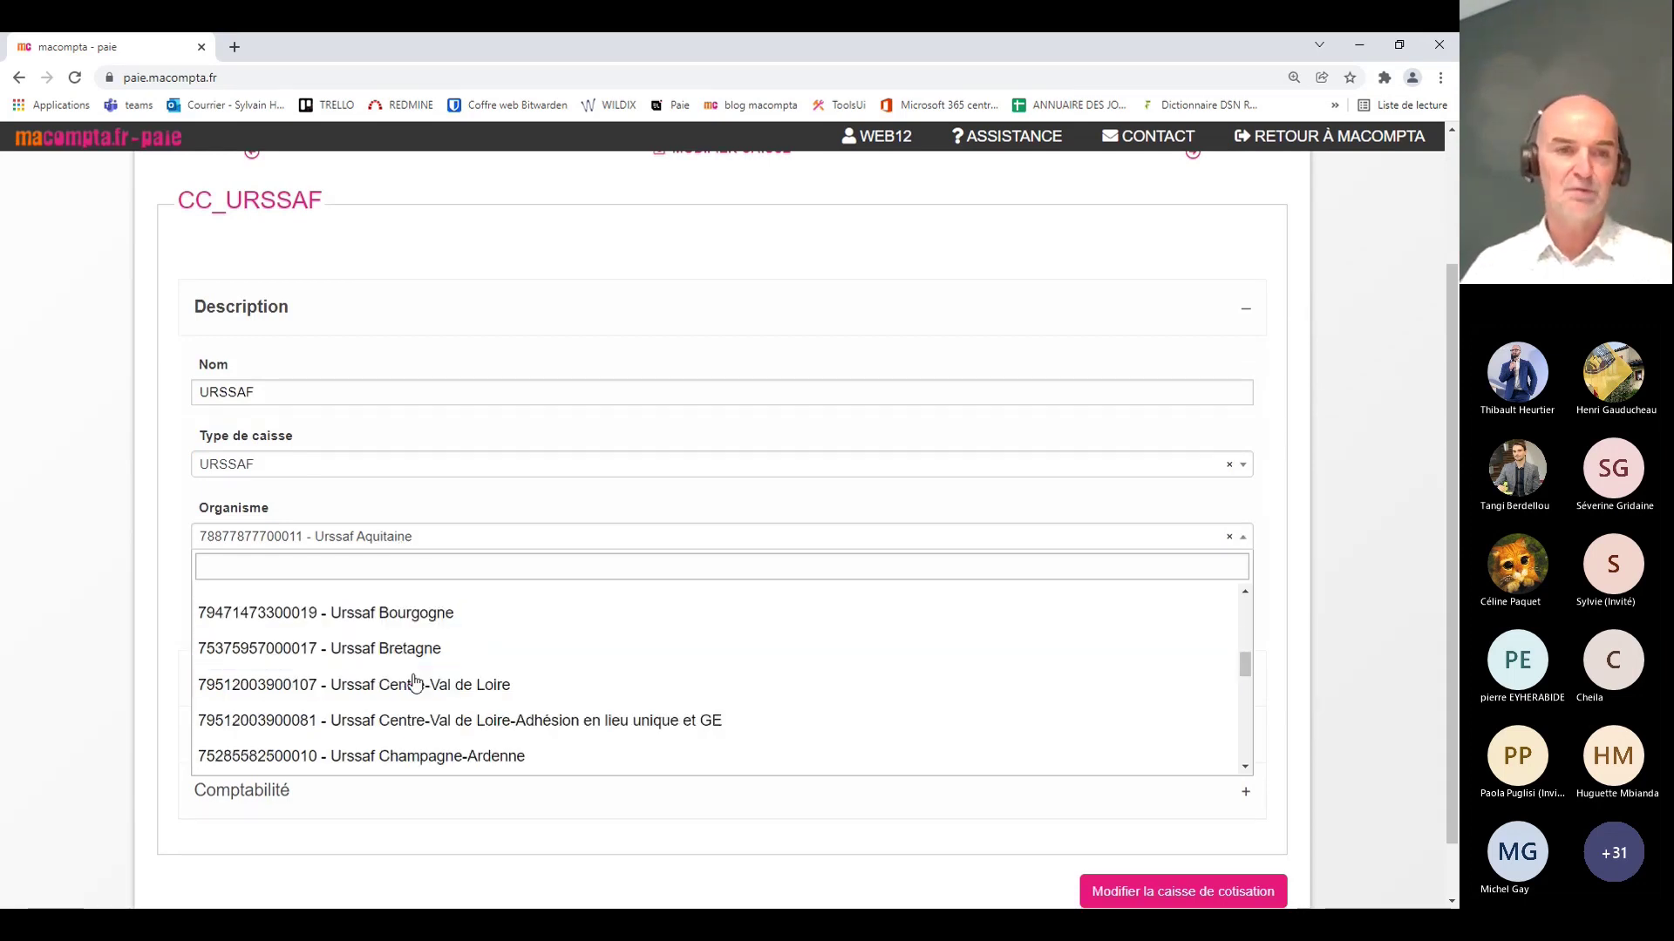
scroll(415, 683, up, 5)
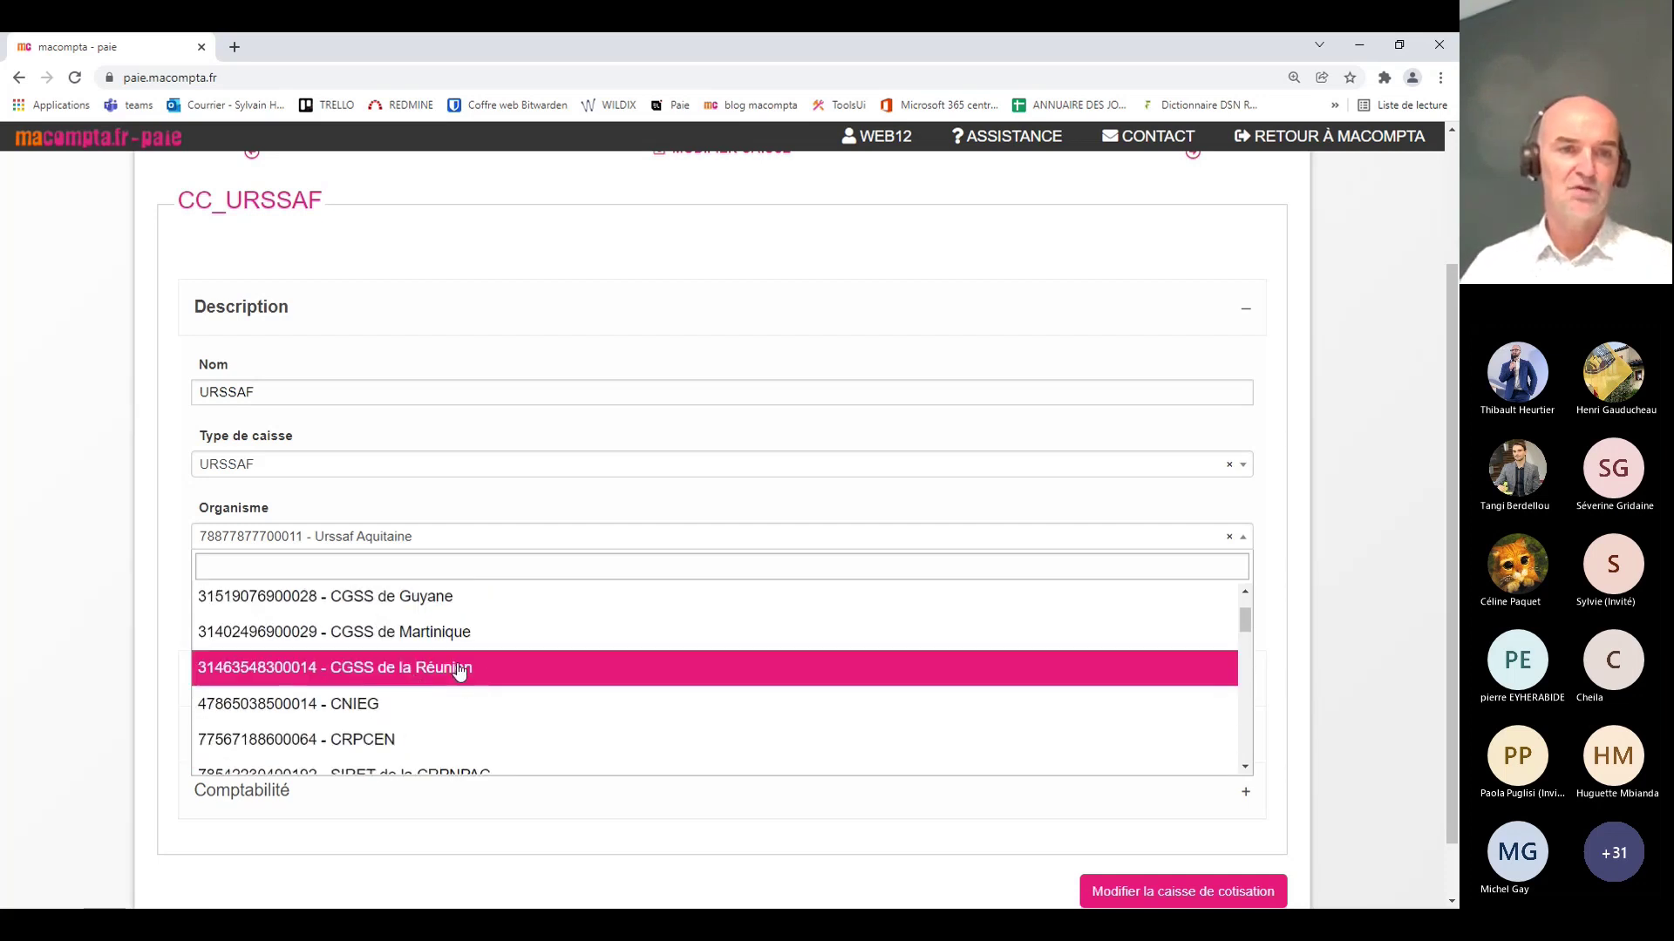
scroll(459, 672, down, 3)
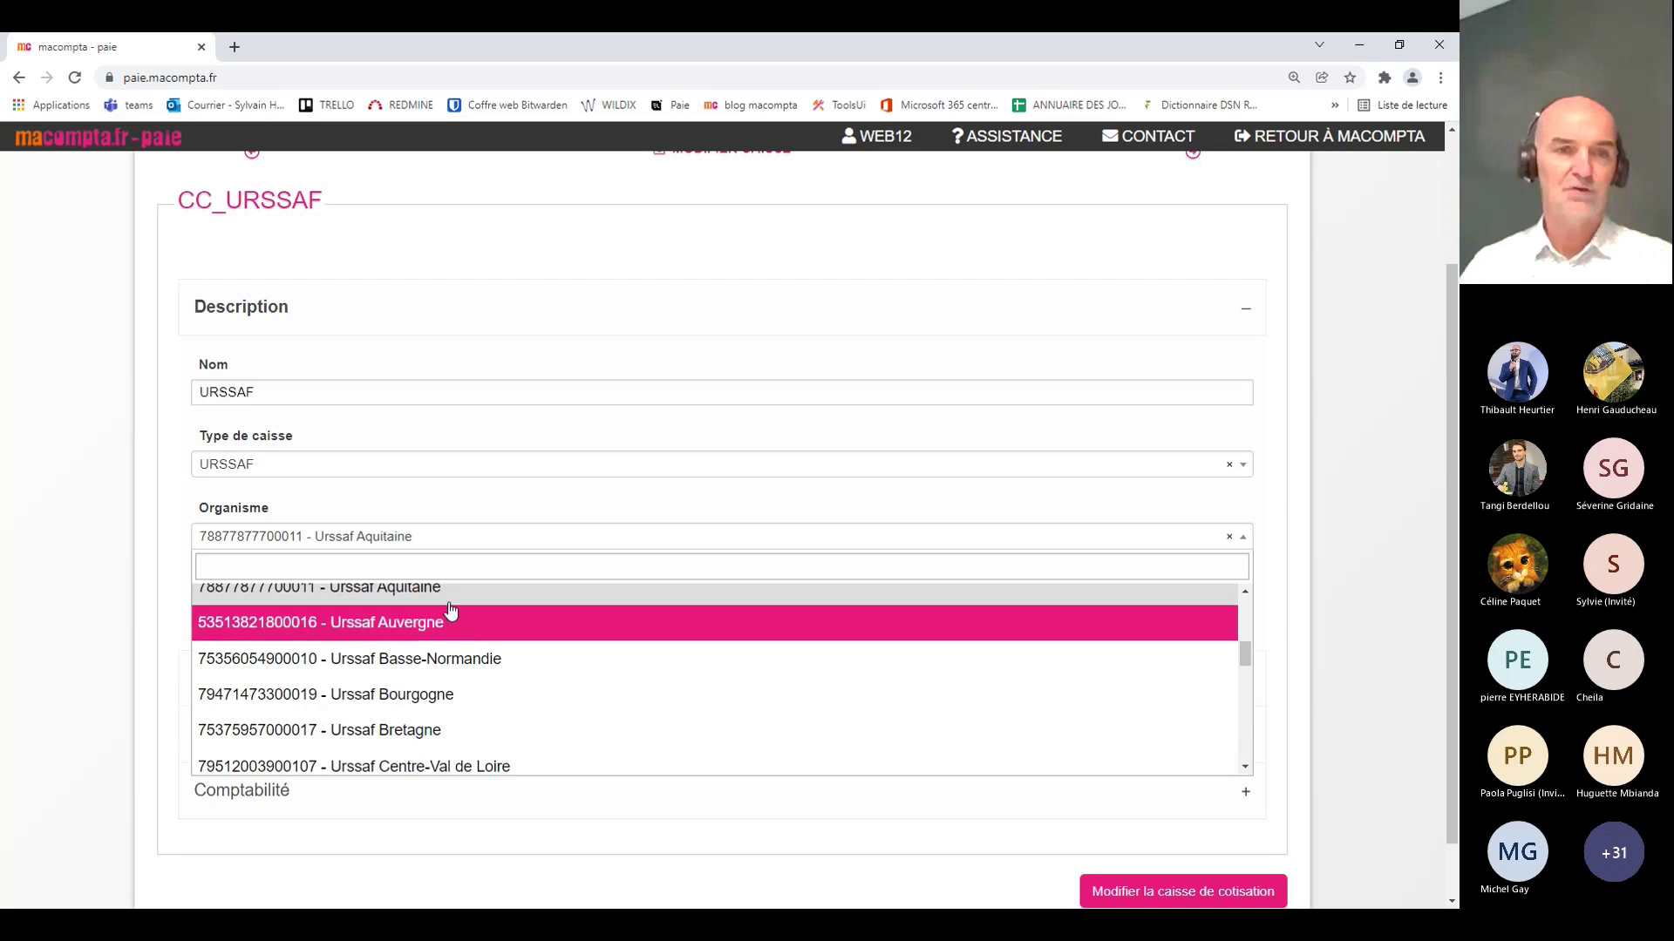
click(443, 598)
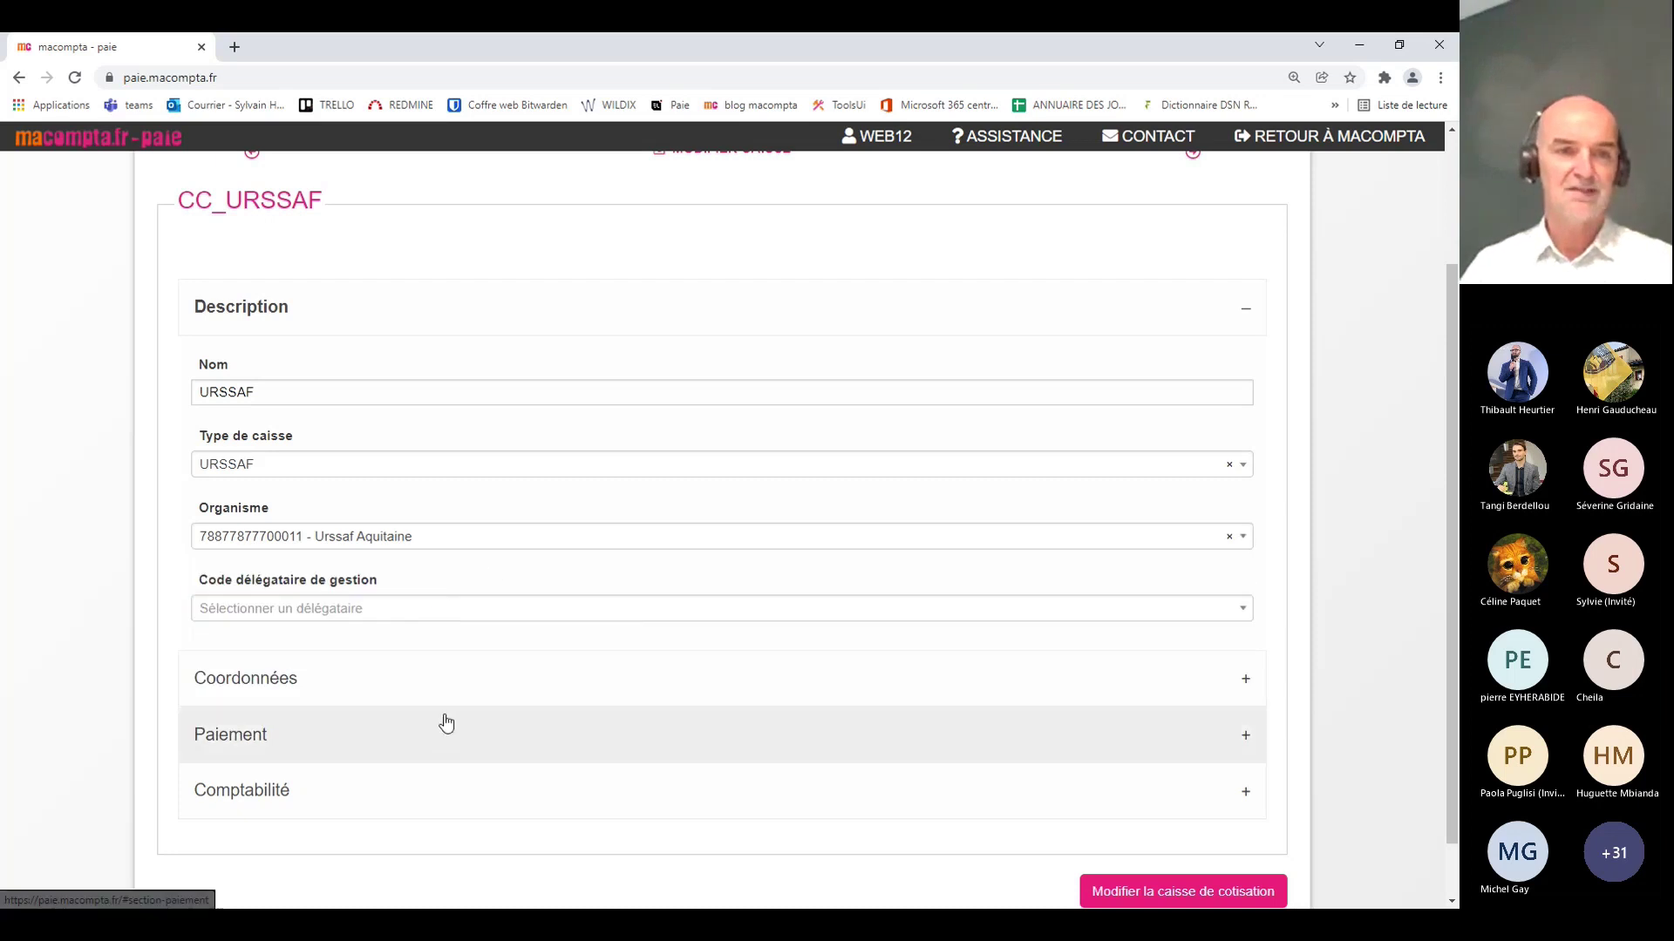
Step: Save the URSSAF fund with SEPA debit on the 15th, monthly, and account 64510000
scroll(419, 722, down, 1)
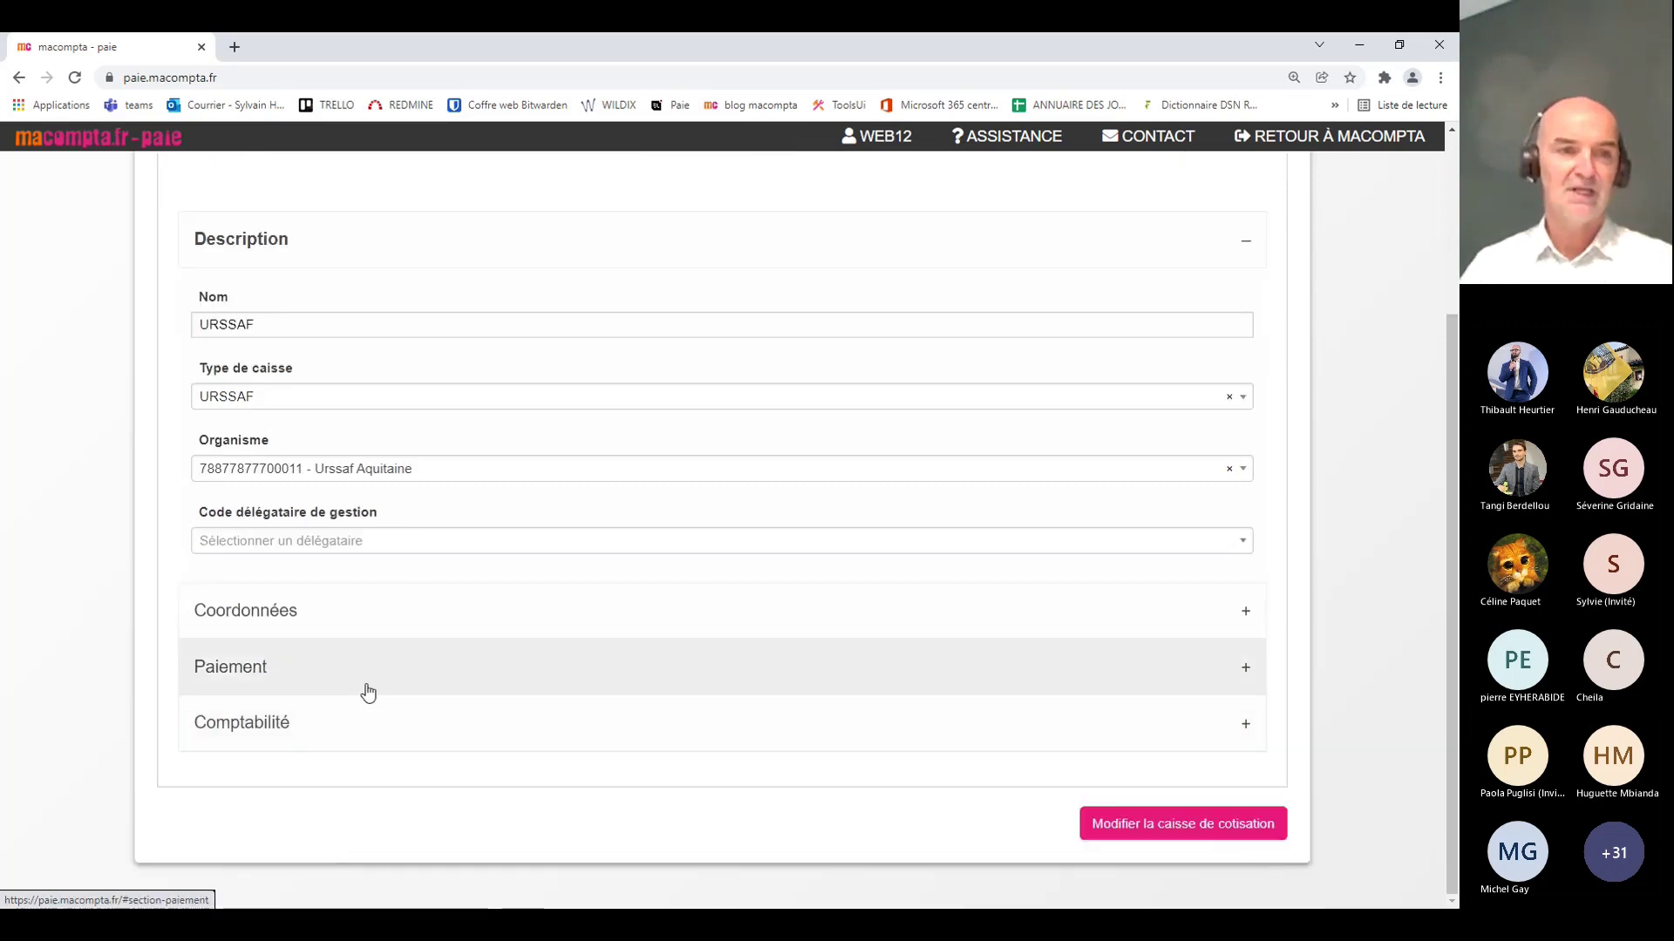
click(368, 692)
scroll(751, 605, down, 2)
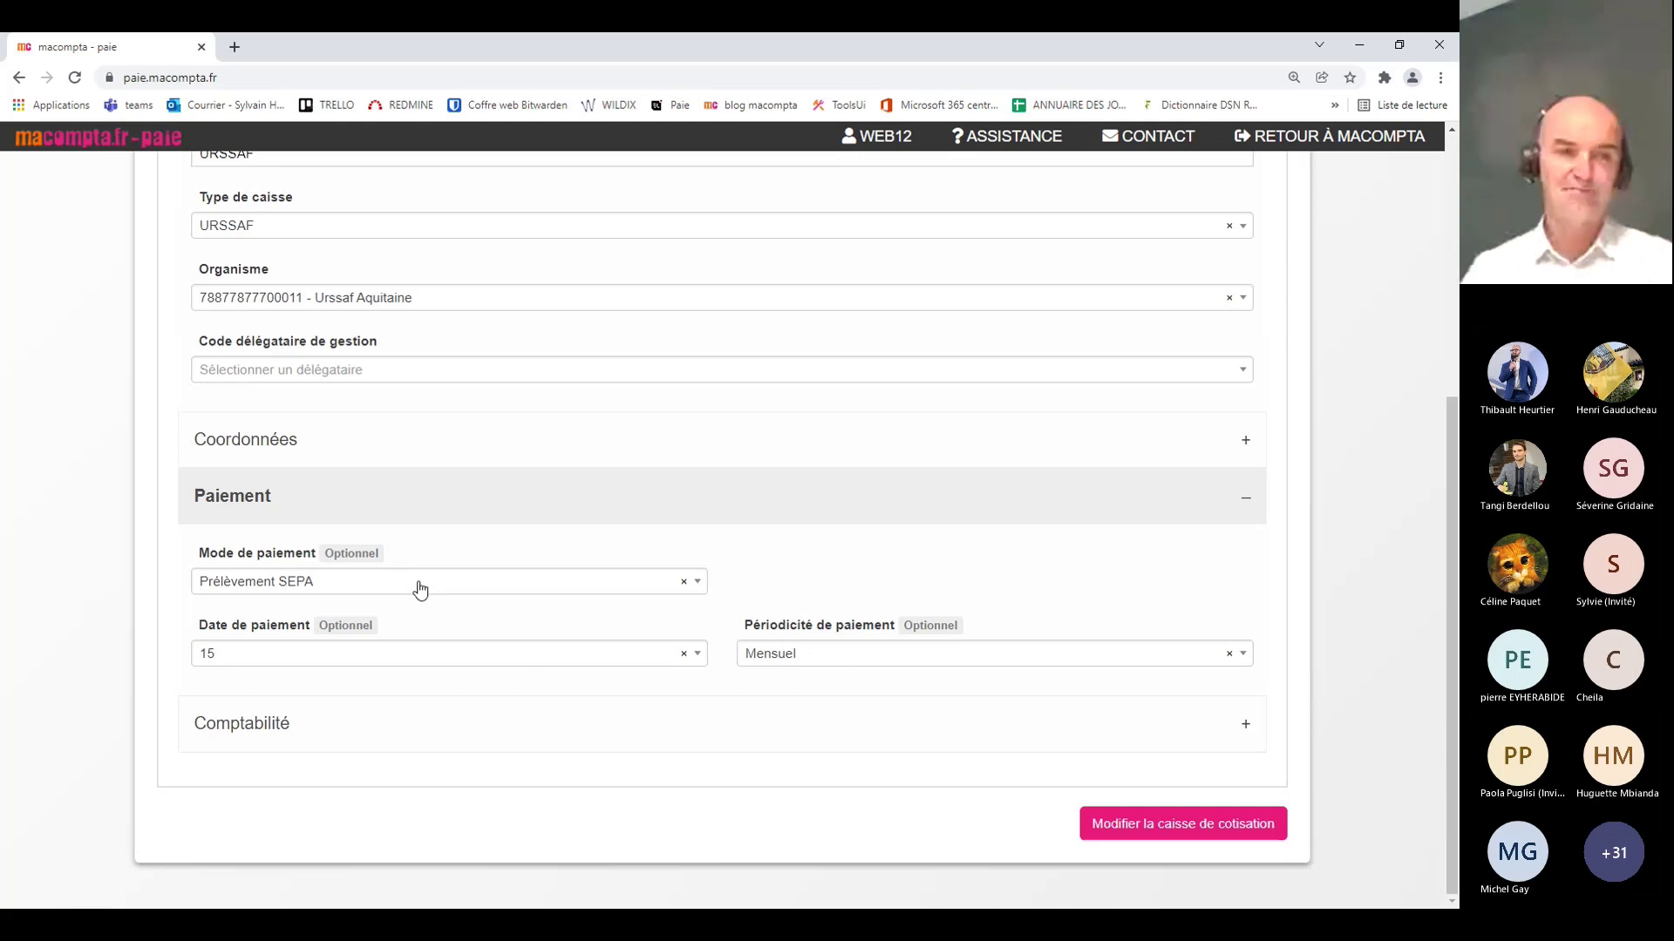
click(527, 737)
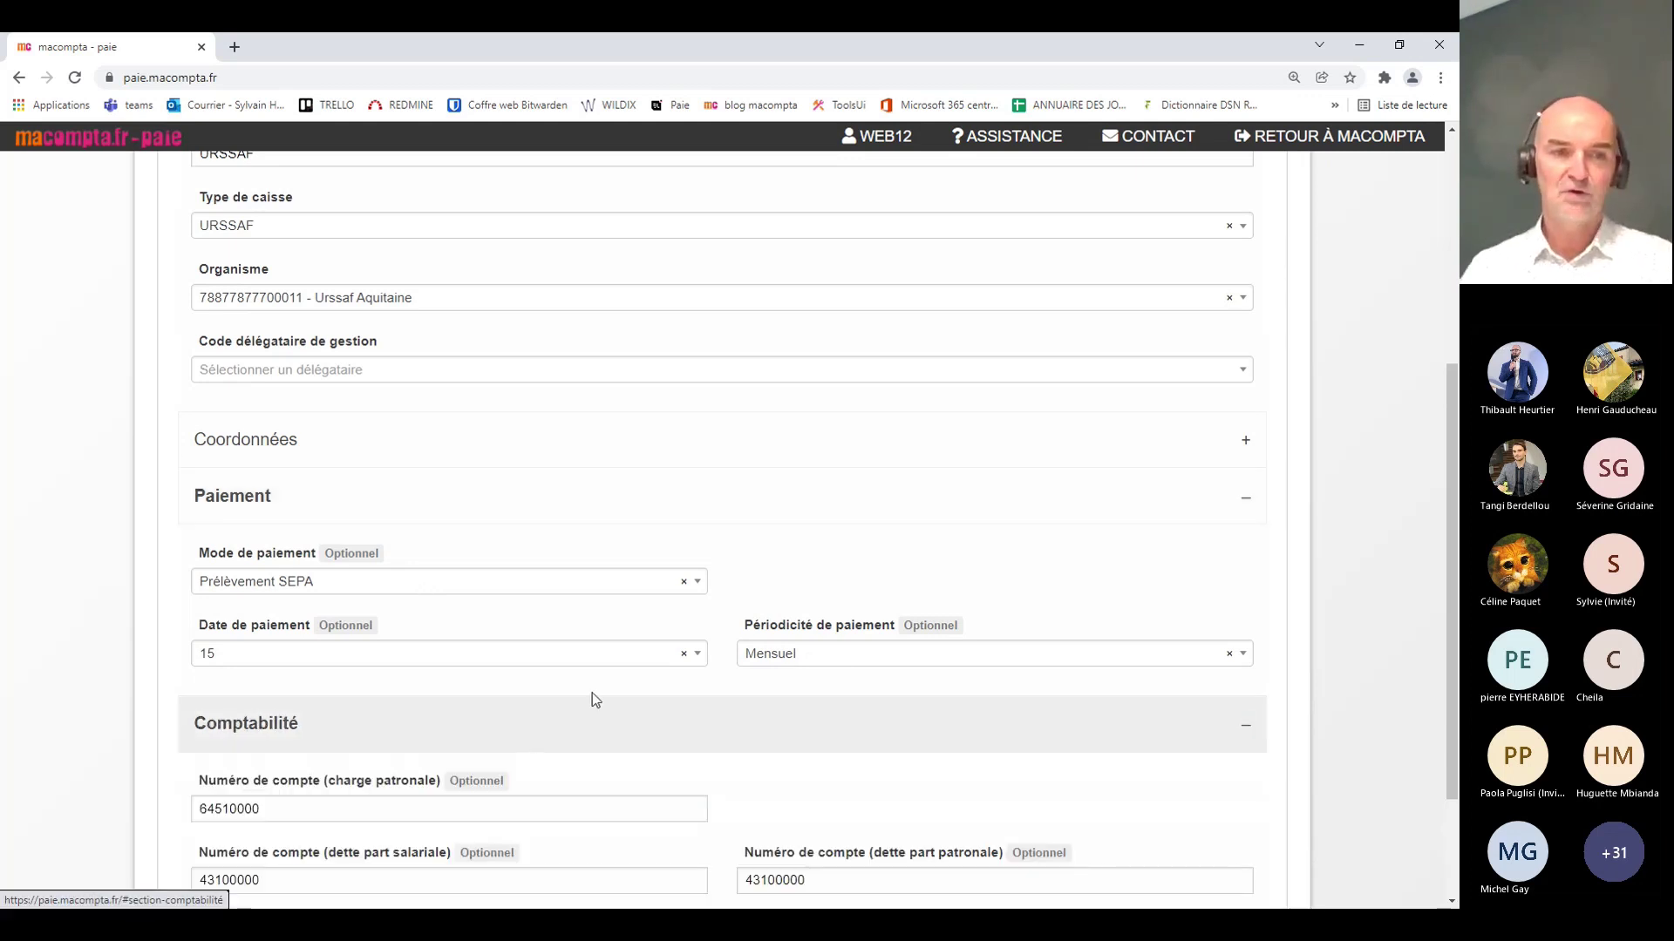
scroll(595, 700, down, 2)
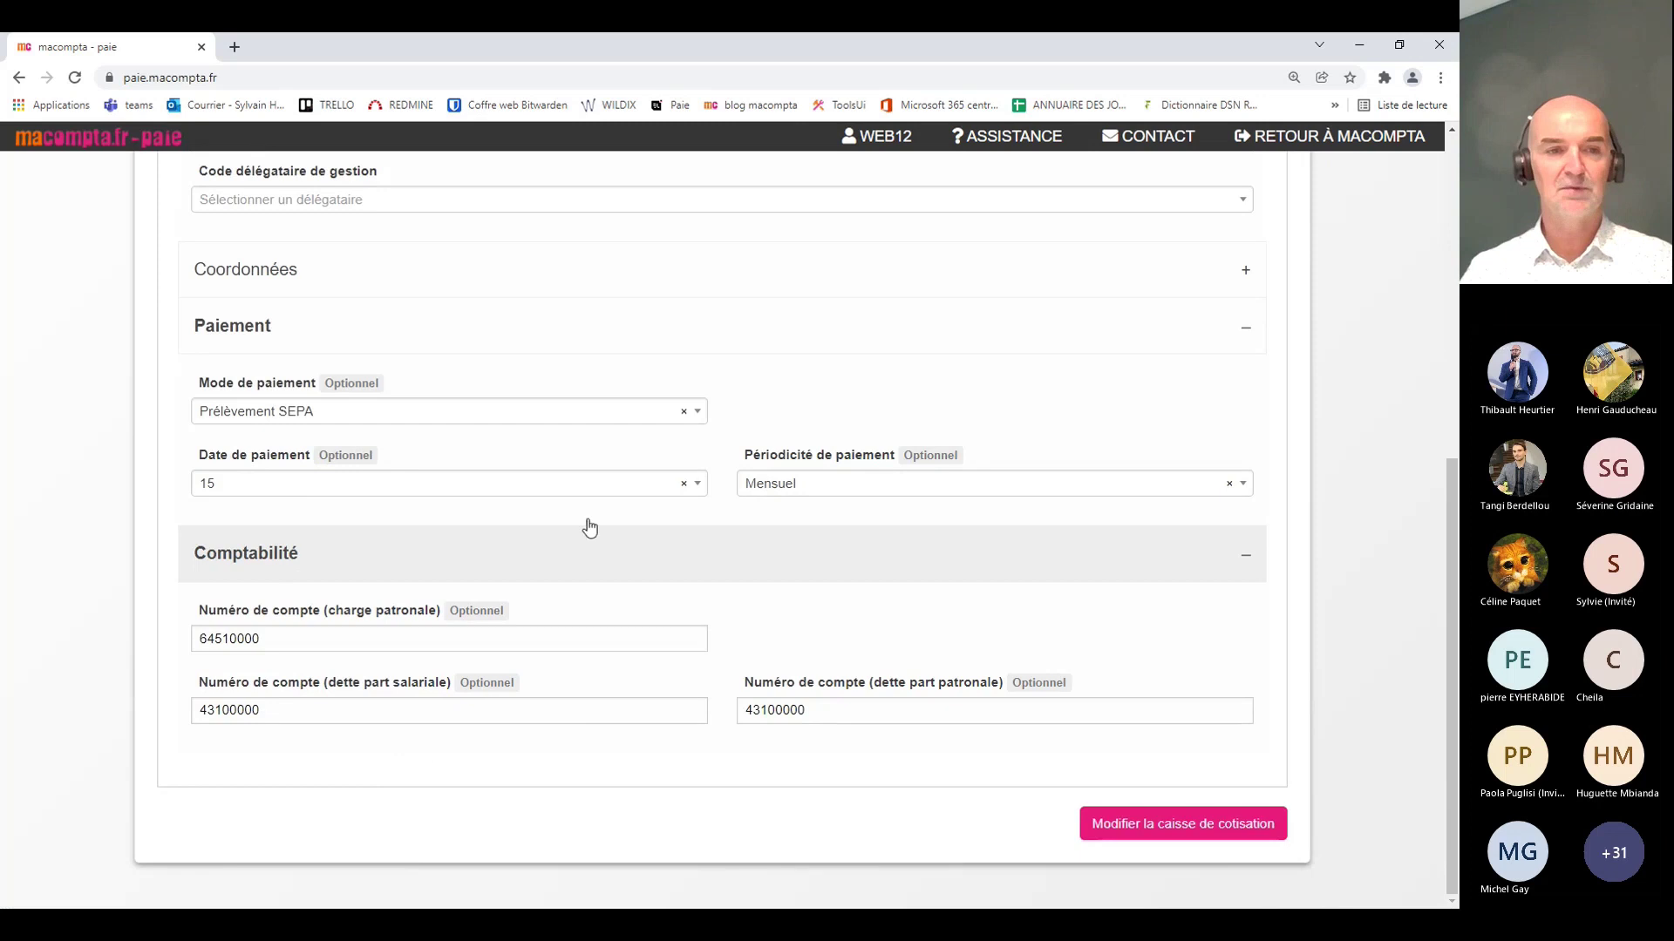
click(1121, 827)
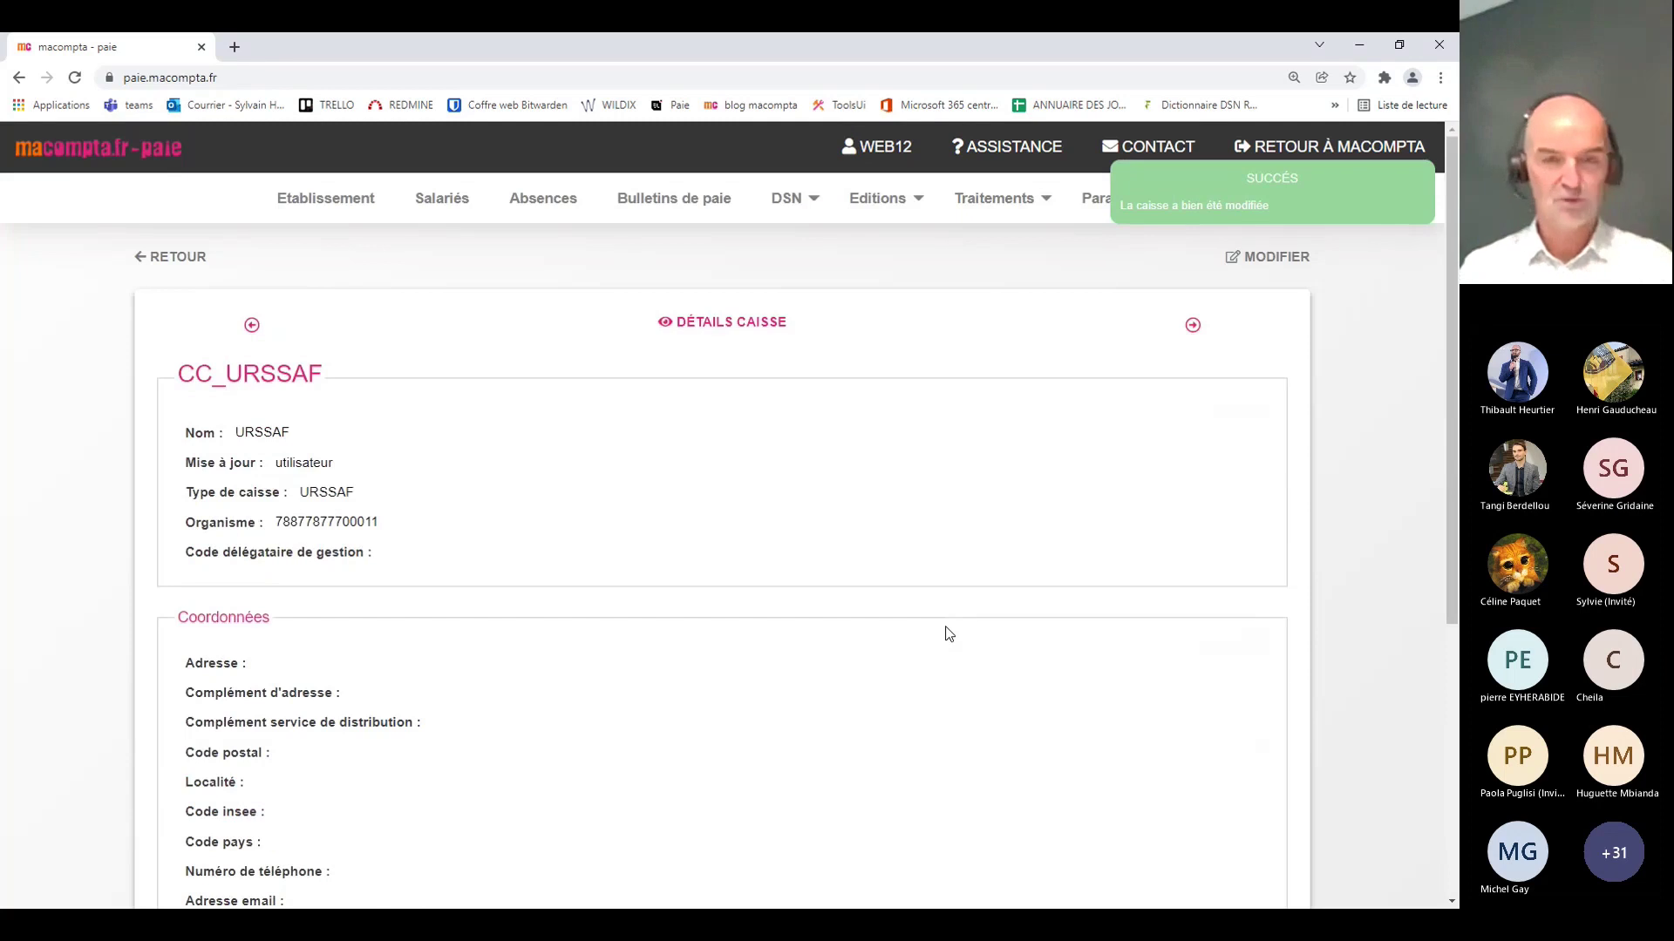
Step: Return to the caisses de cotisation list showing the six funds from CC_RET to CC_MUTUELLE
click(175, 259)
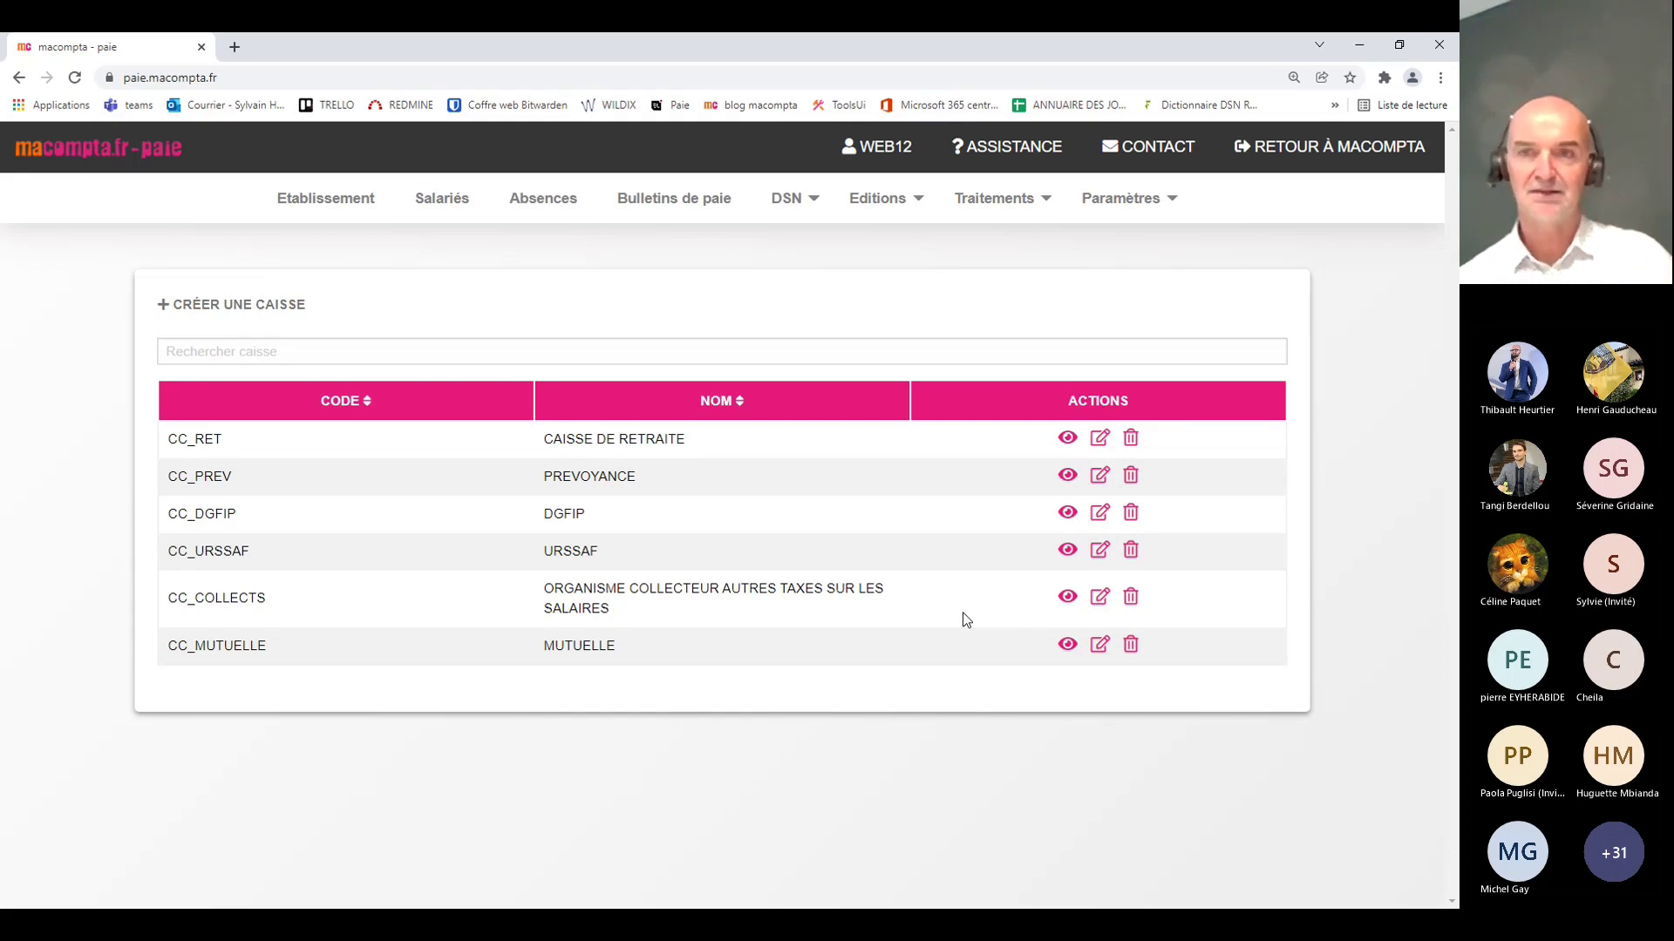
Step: Read FAQ item 04 on prévoyance and mutuelle contributions, zoomed in on the example sheet, then close it
click(1030, 157)
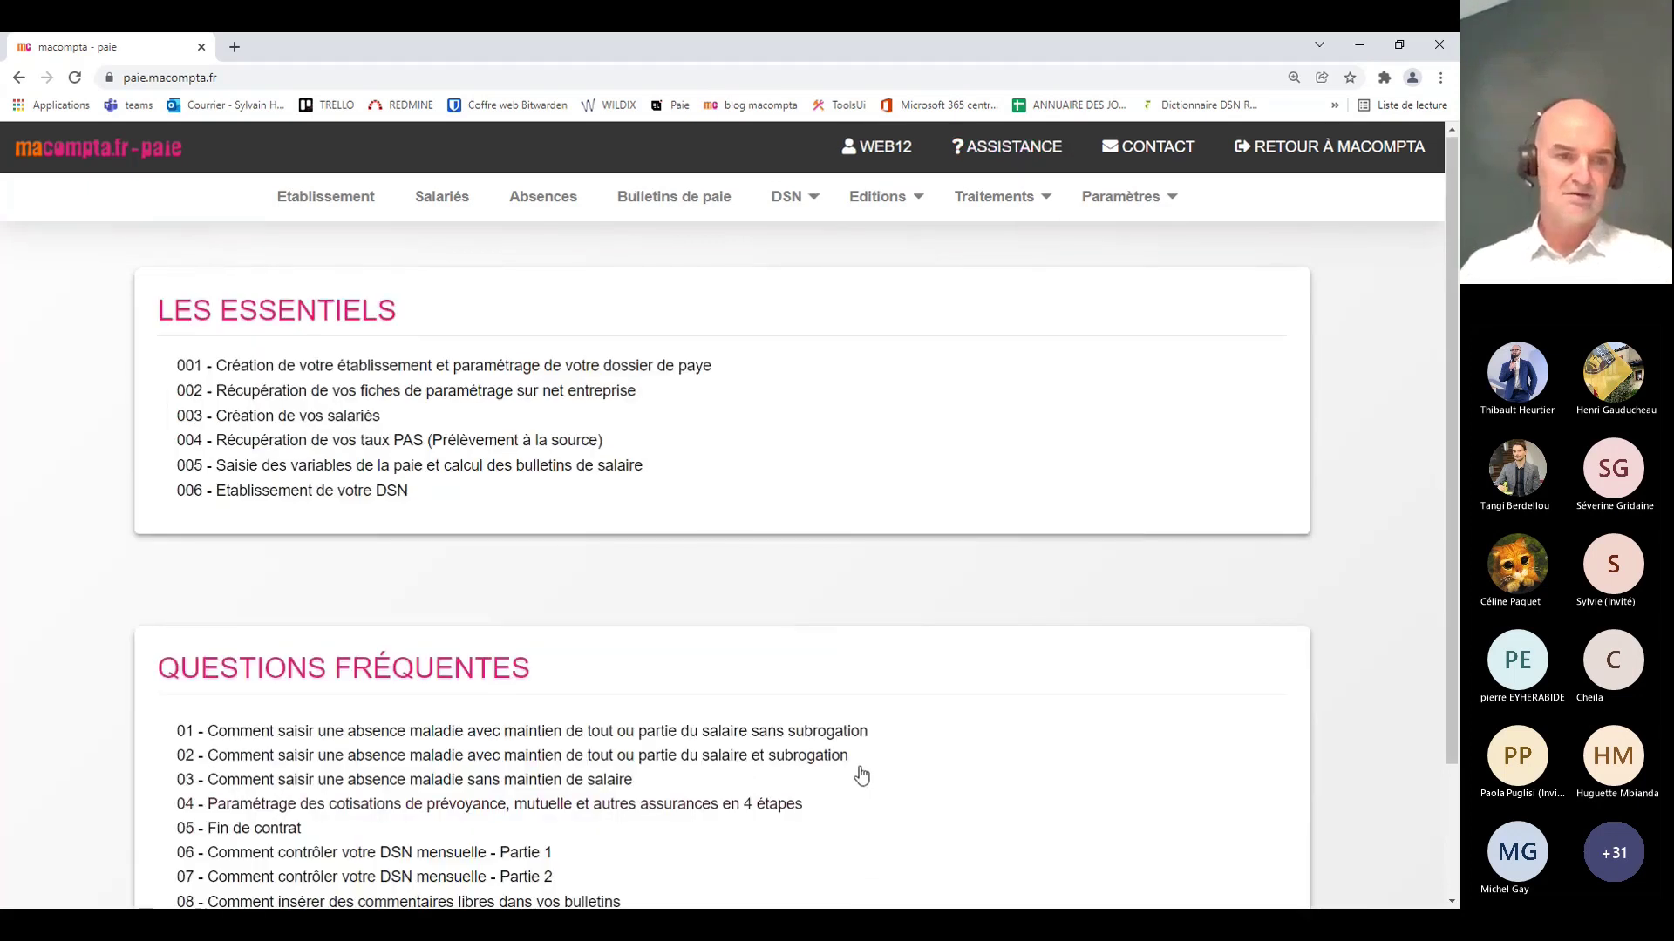
scroll(860, 774, down, 2)
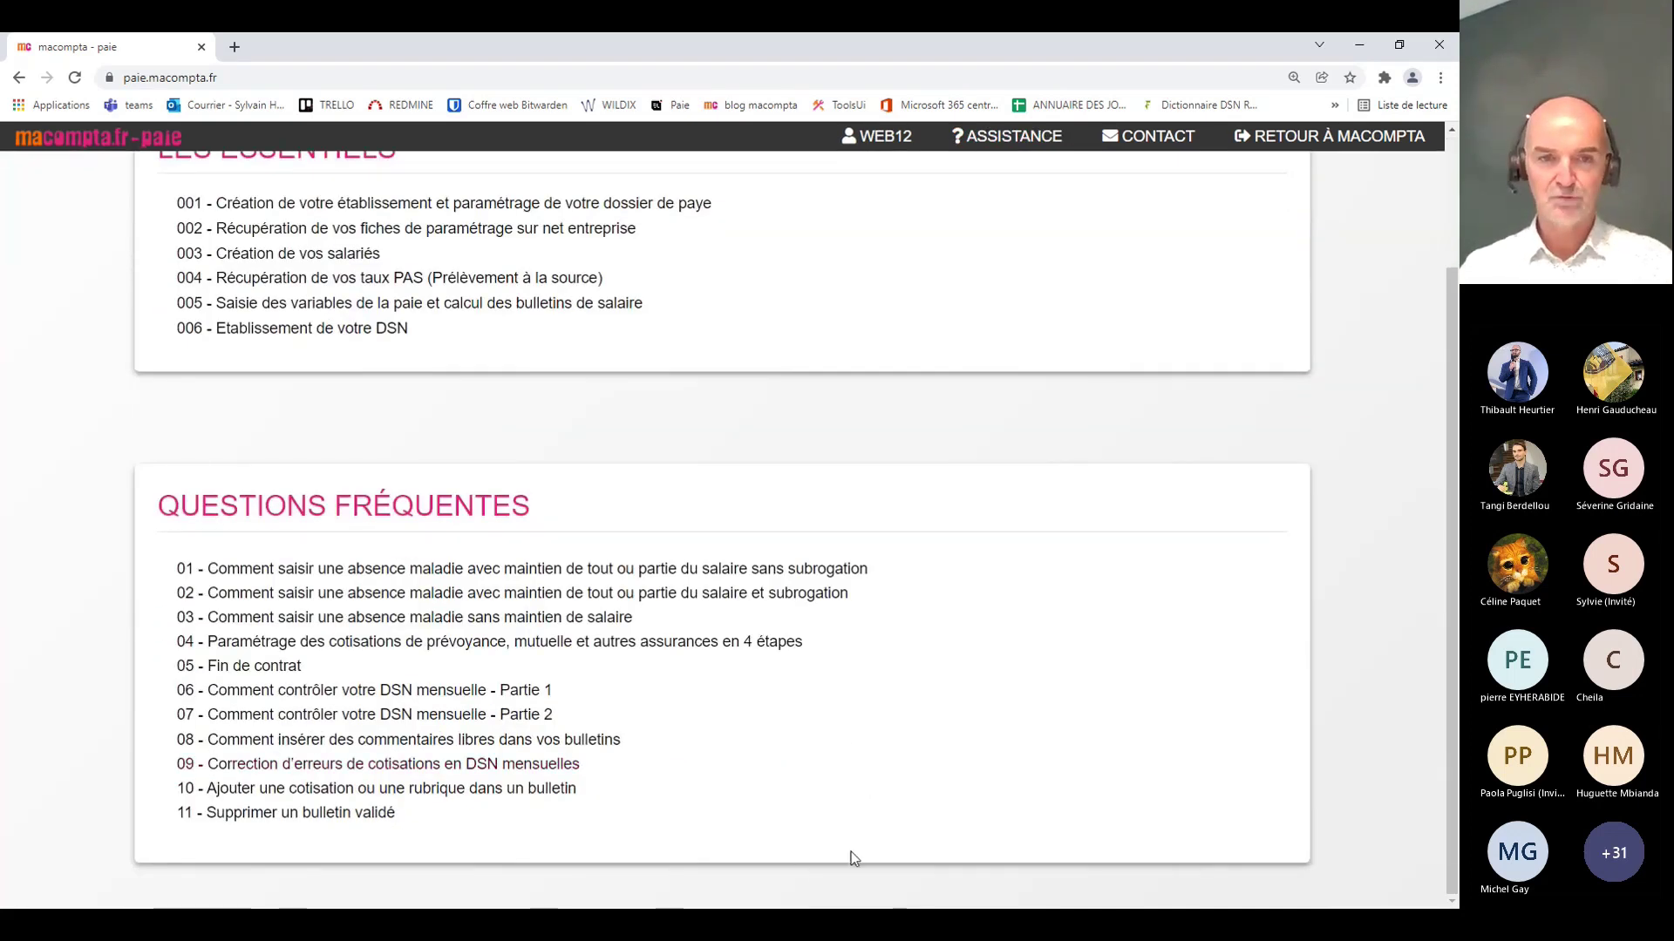
click(600, 645)
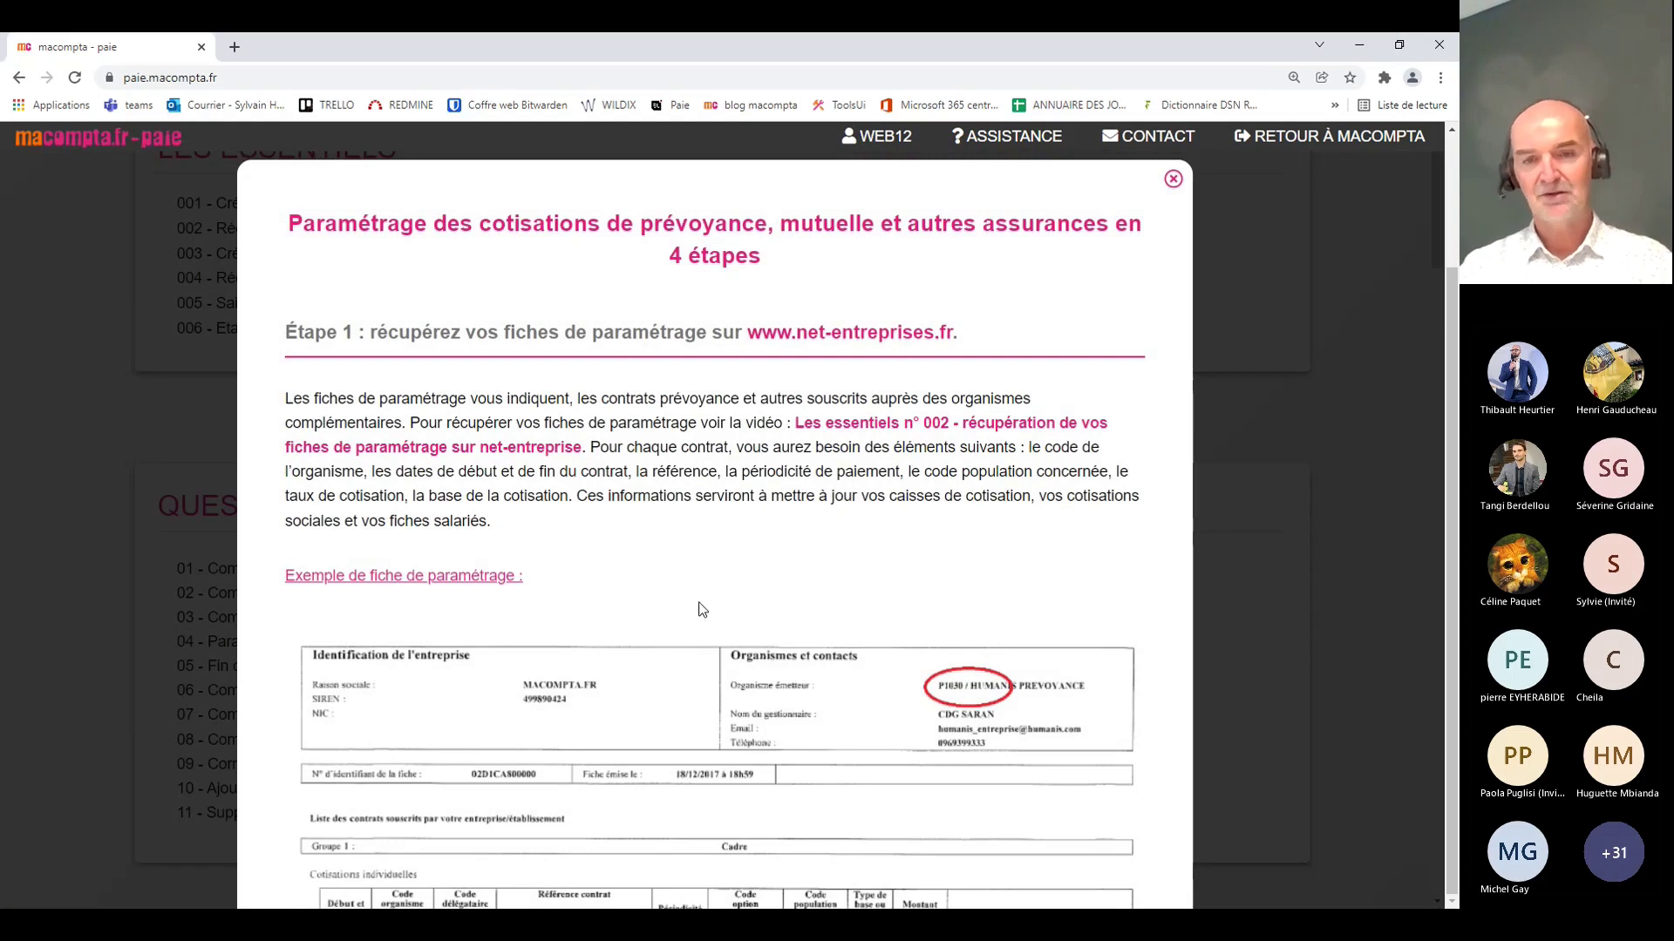
scroll(703, 609, down, 3)
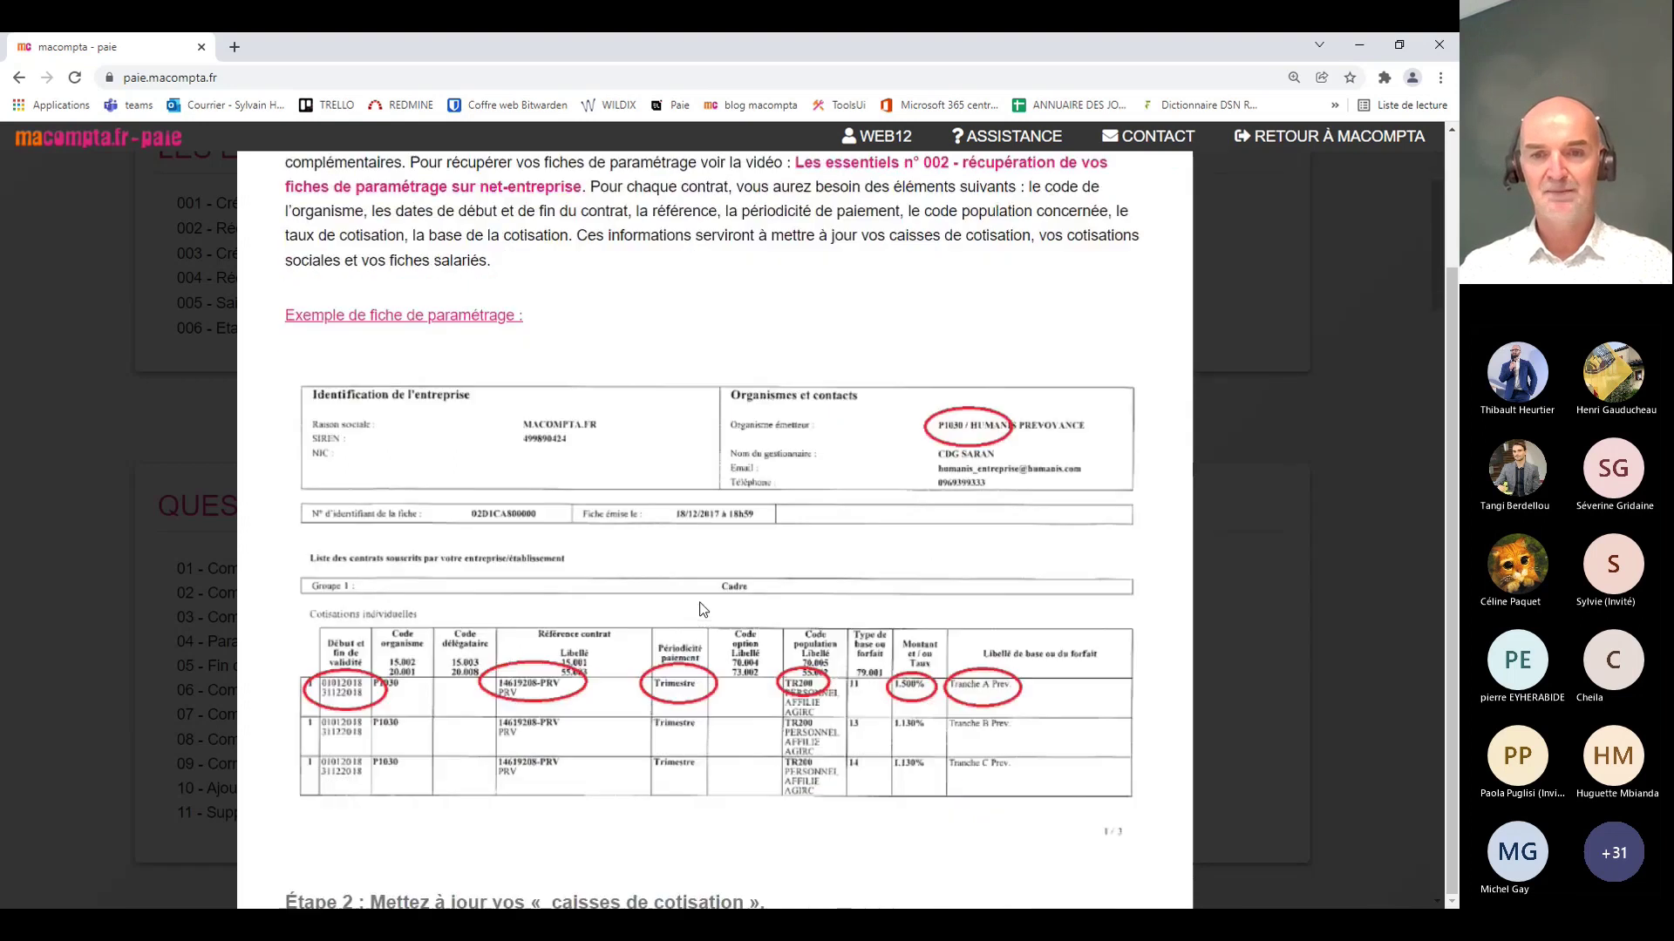
key(ctrl+plus)
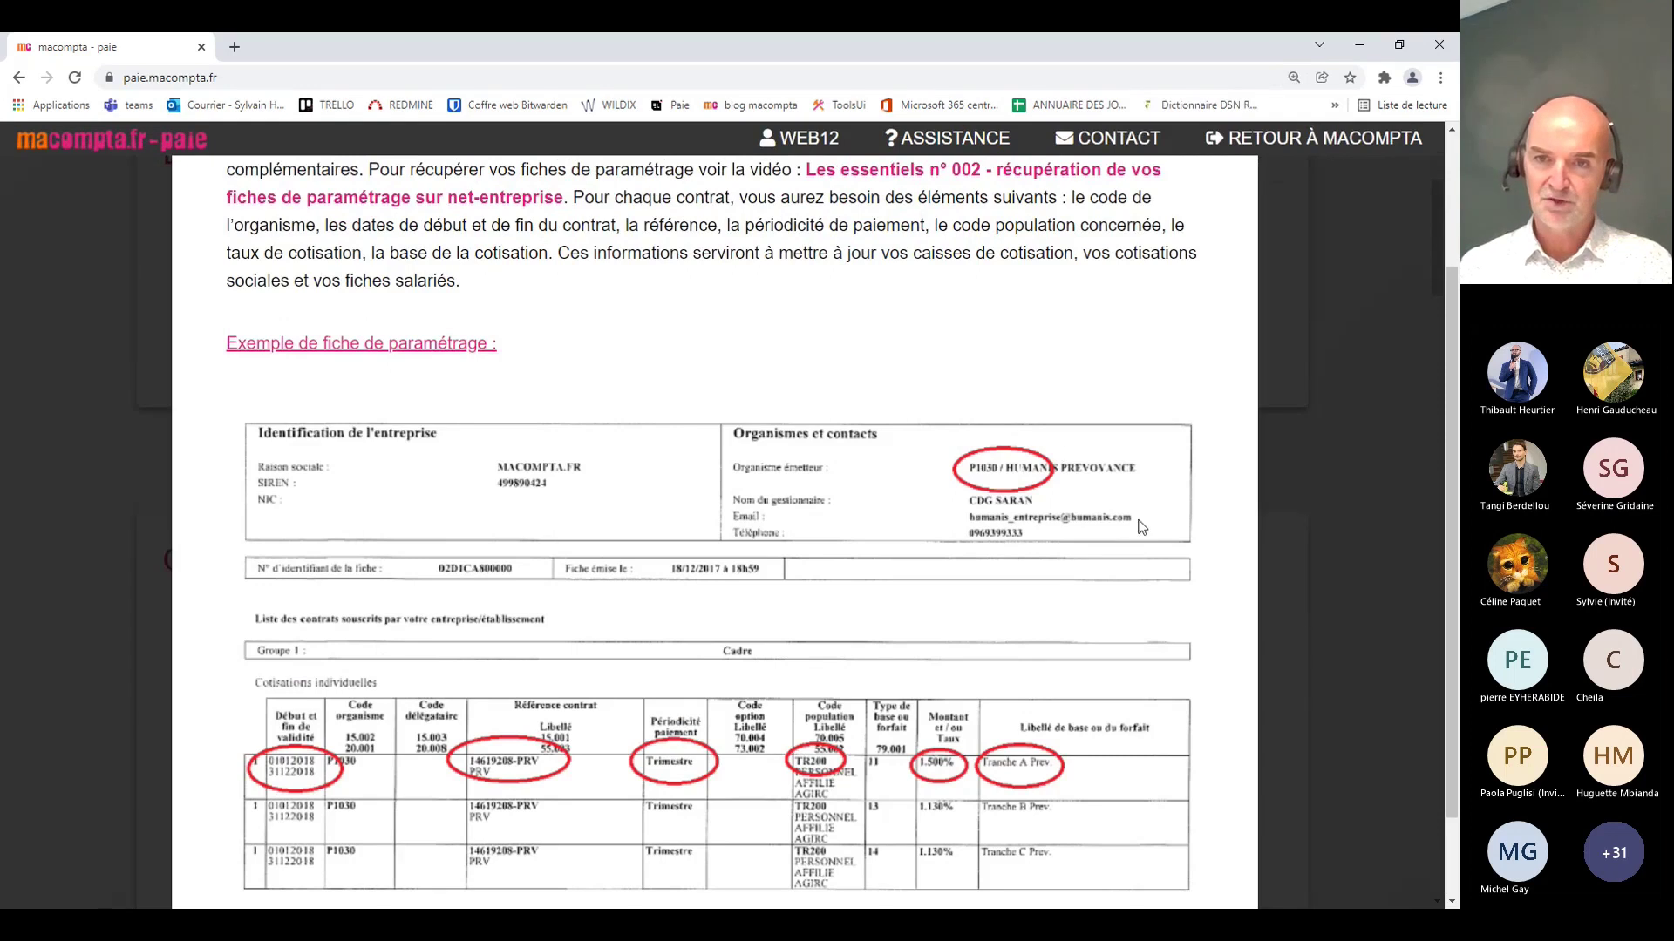
scroll(1053, 479, down, 1)
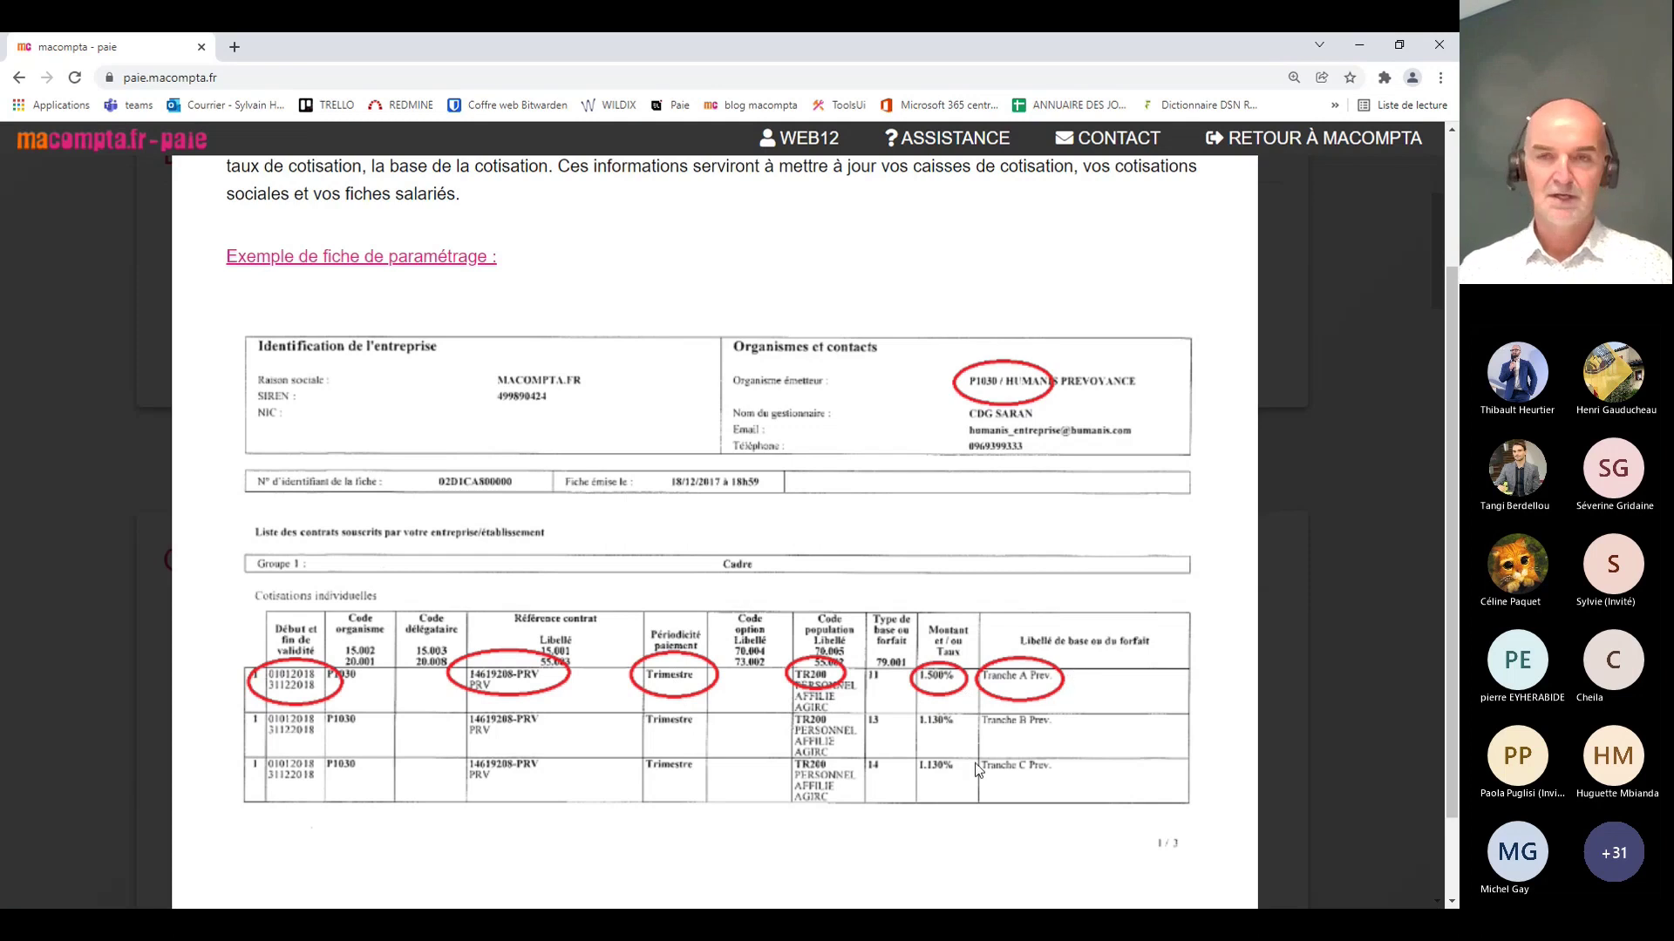
scroll(975, 763, up, 4)
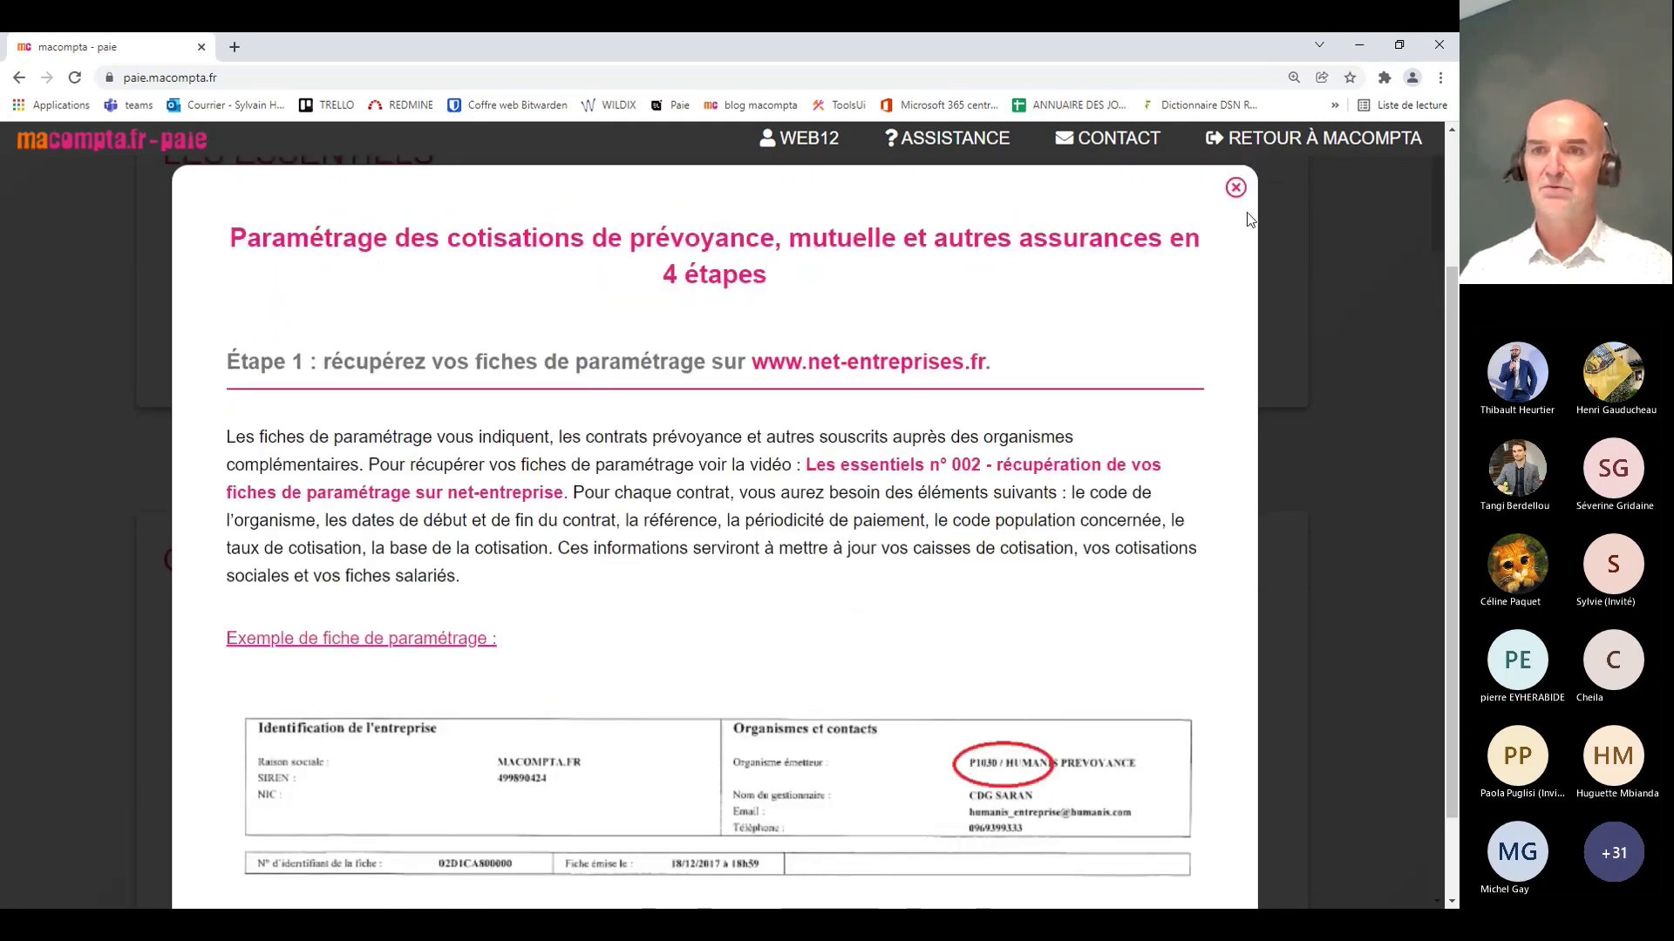
click(1235, 187)
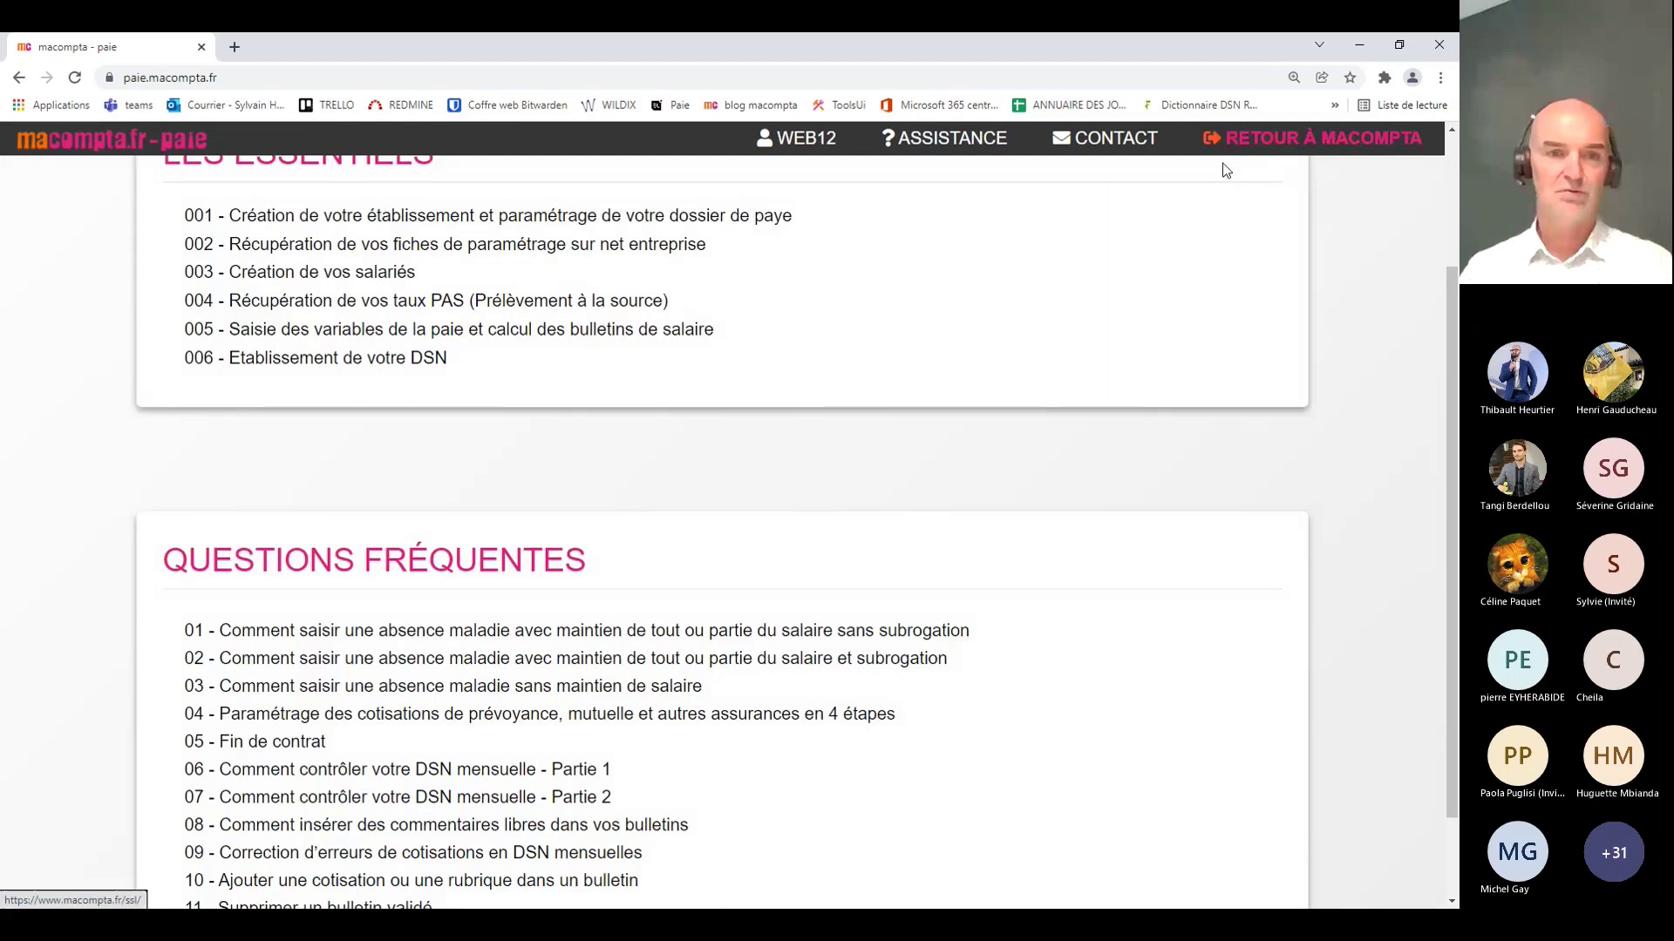
Step: Open the CC_MUTUELLE contribution fund for editing from the caisses list
scroll(978, 514, up, 3)
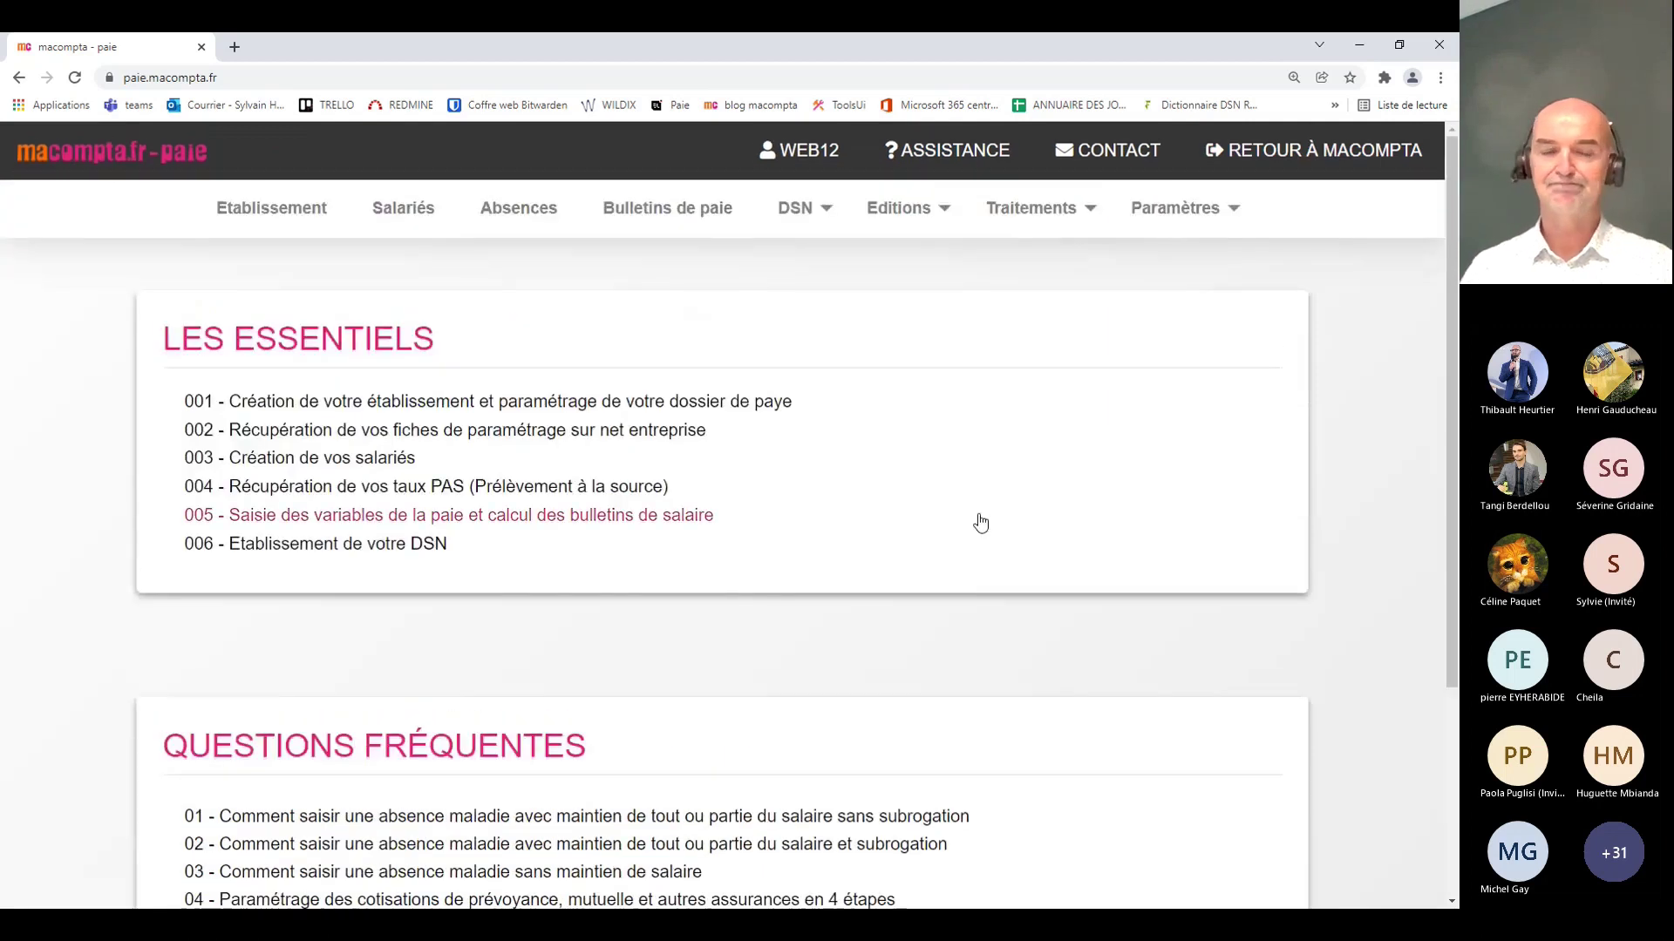
mouse_move(1116, 234)
mouse_move(1159, 462)
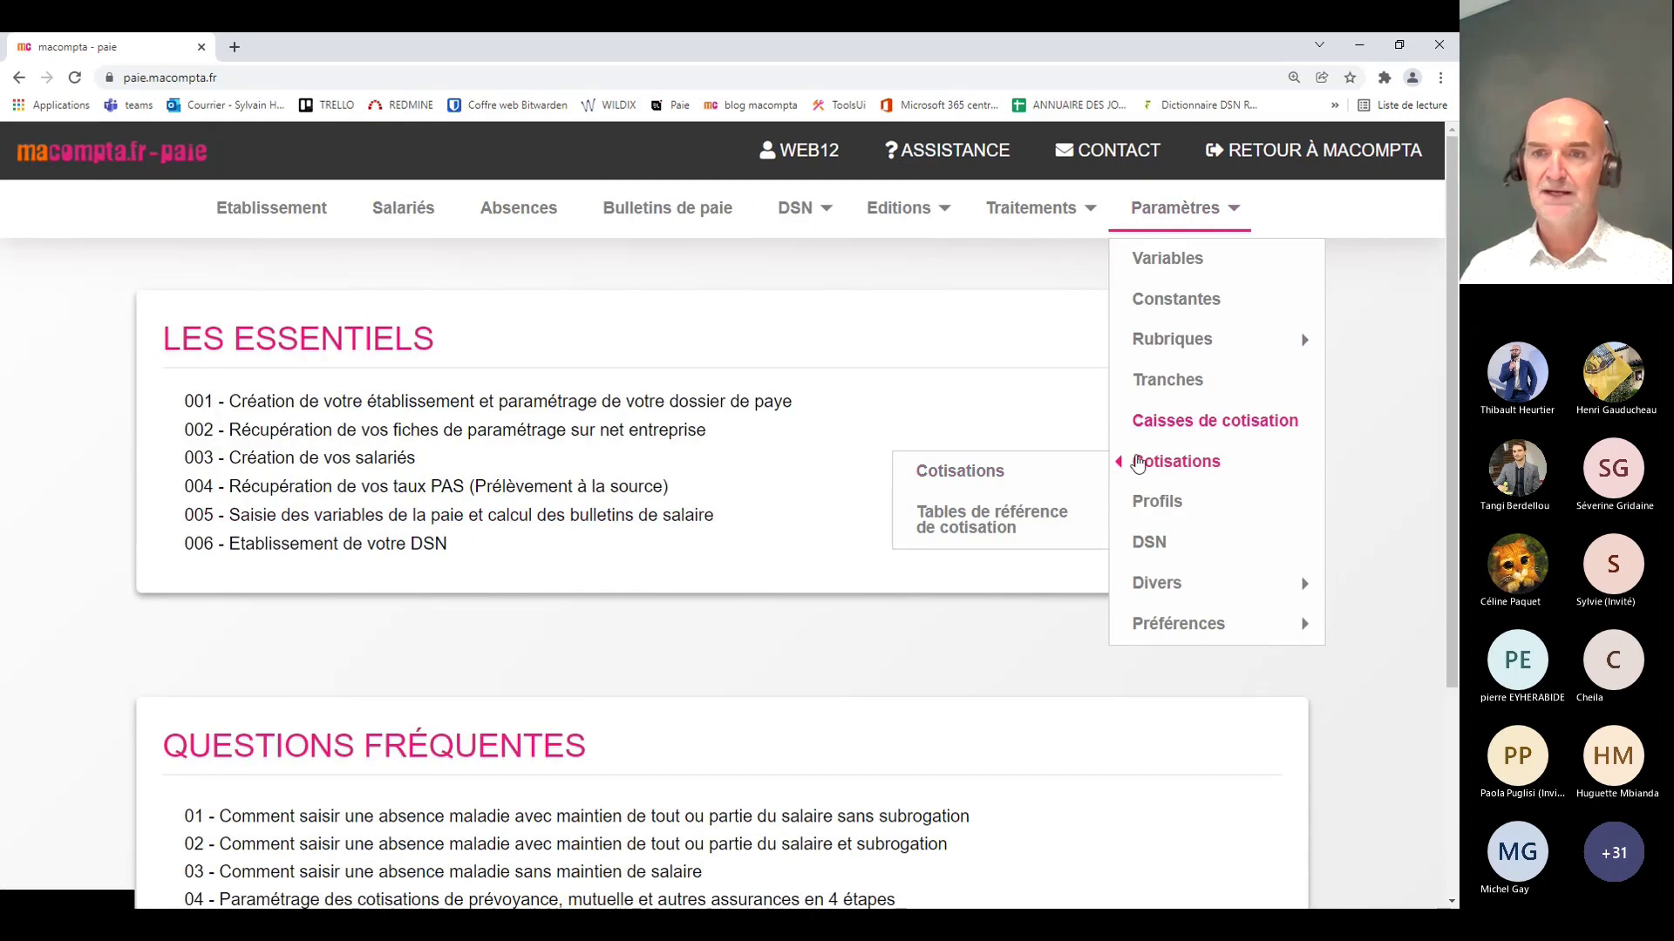
click(1162, 423)
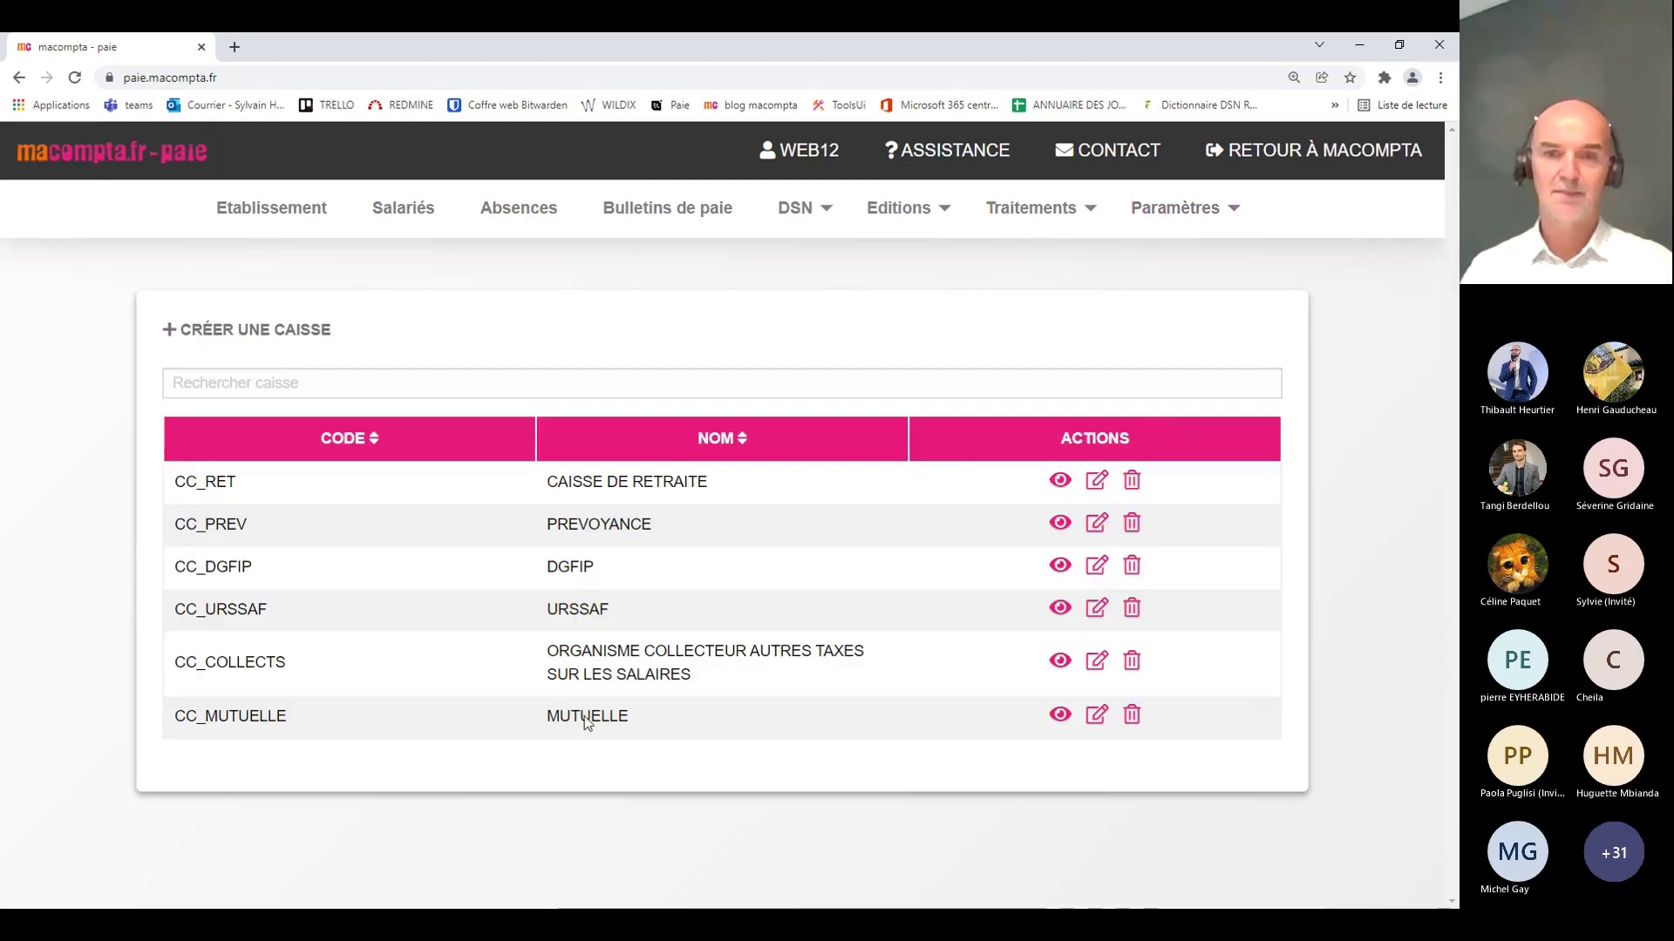
click(1095, 717)
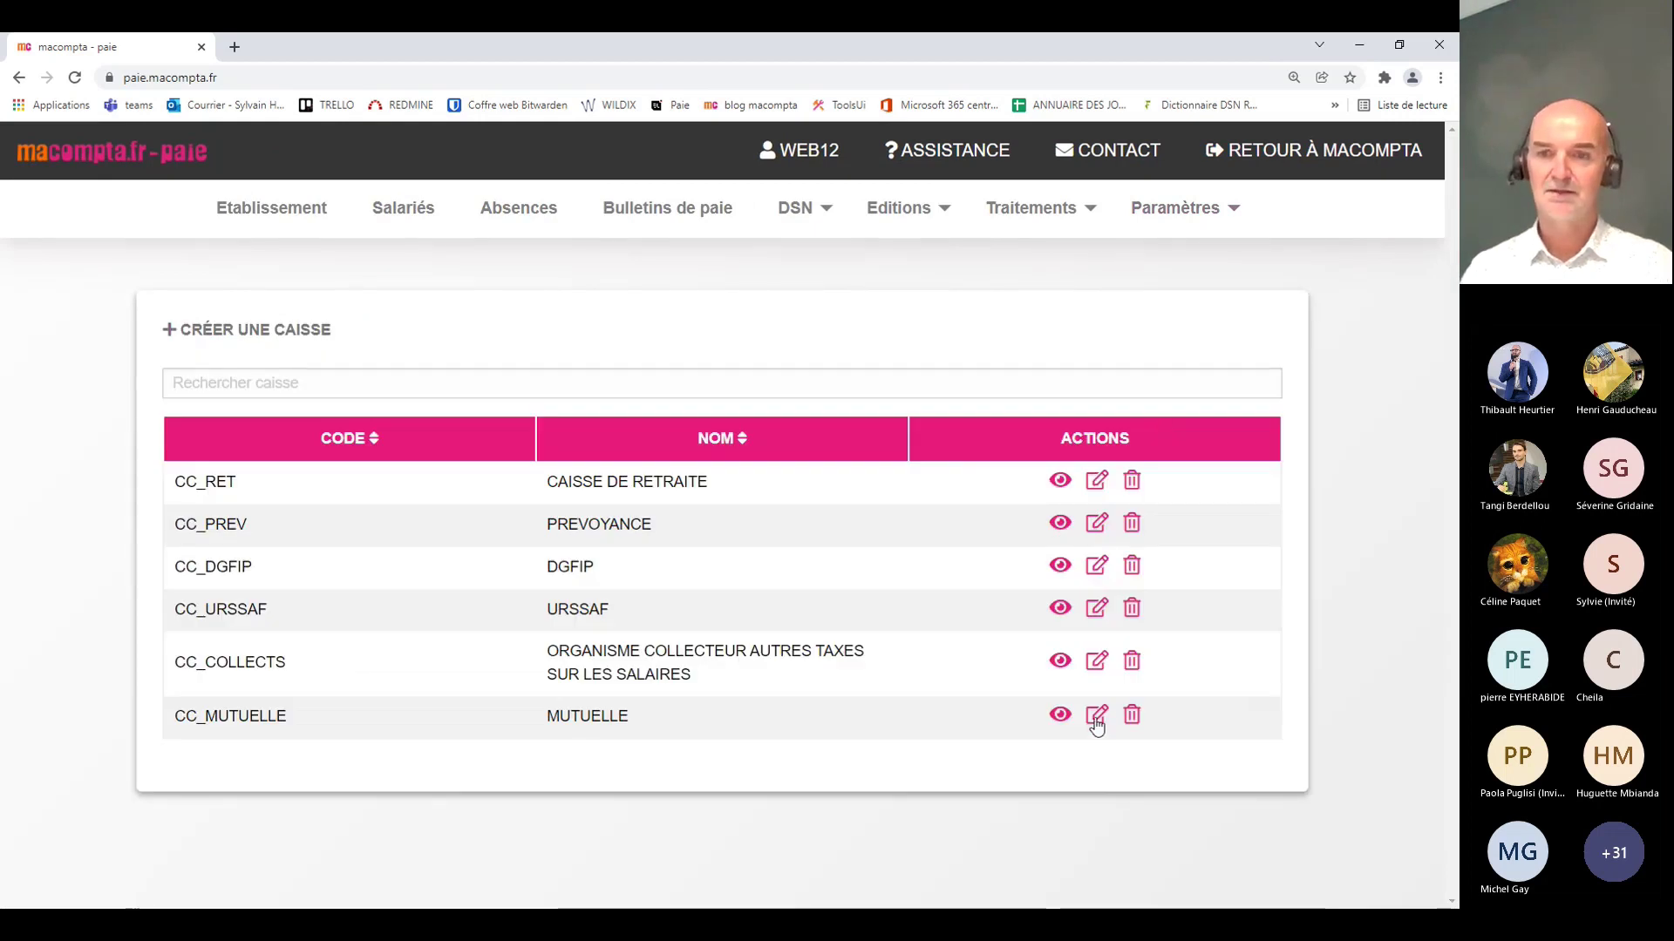
Step: Keep AXA ENTREPRISES (AXA001) as organisme with SEPA payment on the 15th, monthly
scroll(875, 494, down, 3)
click(408, 534)
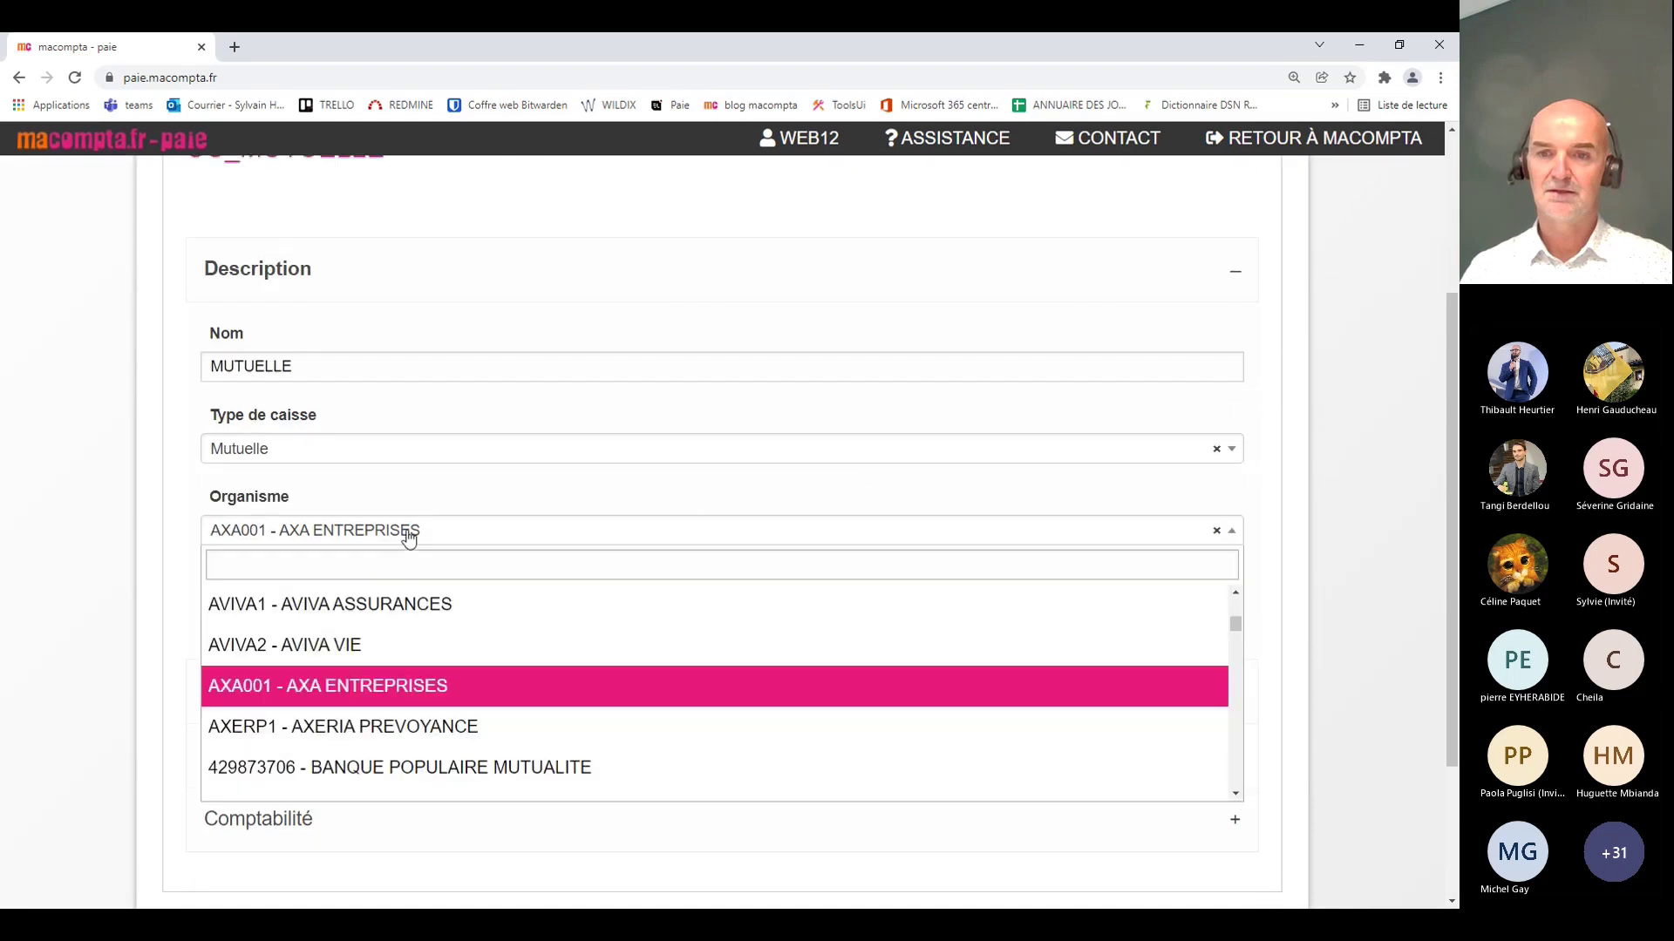
click(396, 697)
scroll(613, 459, down, 1)
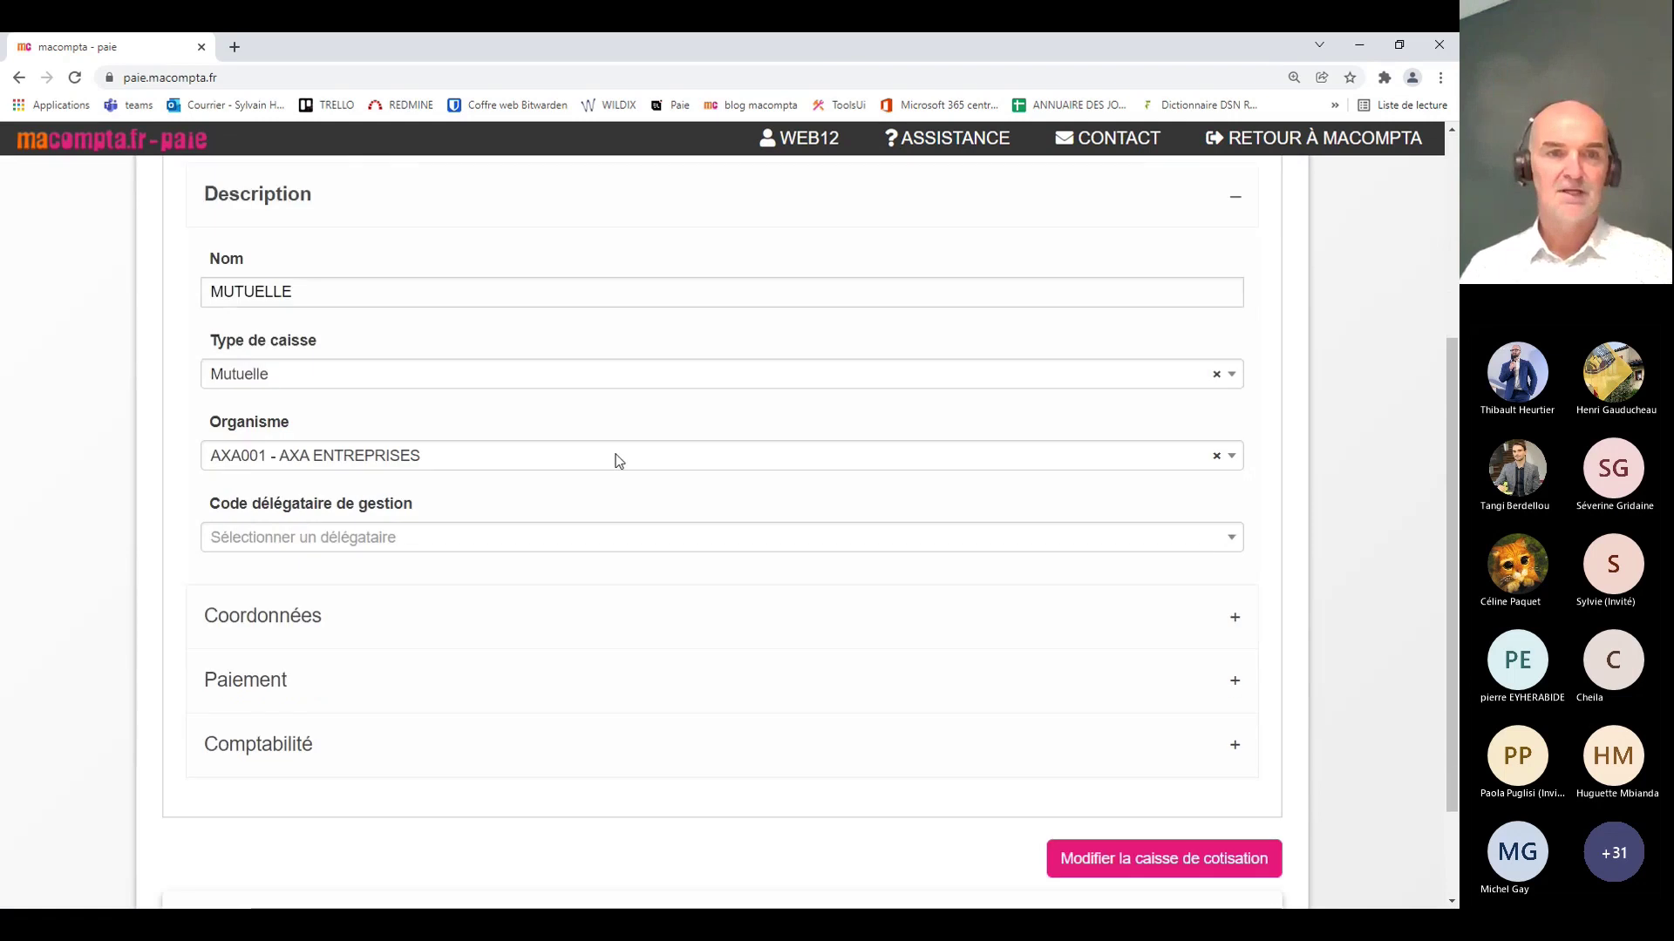
click(303, 684)
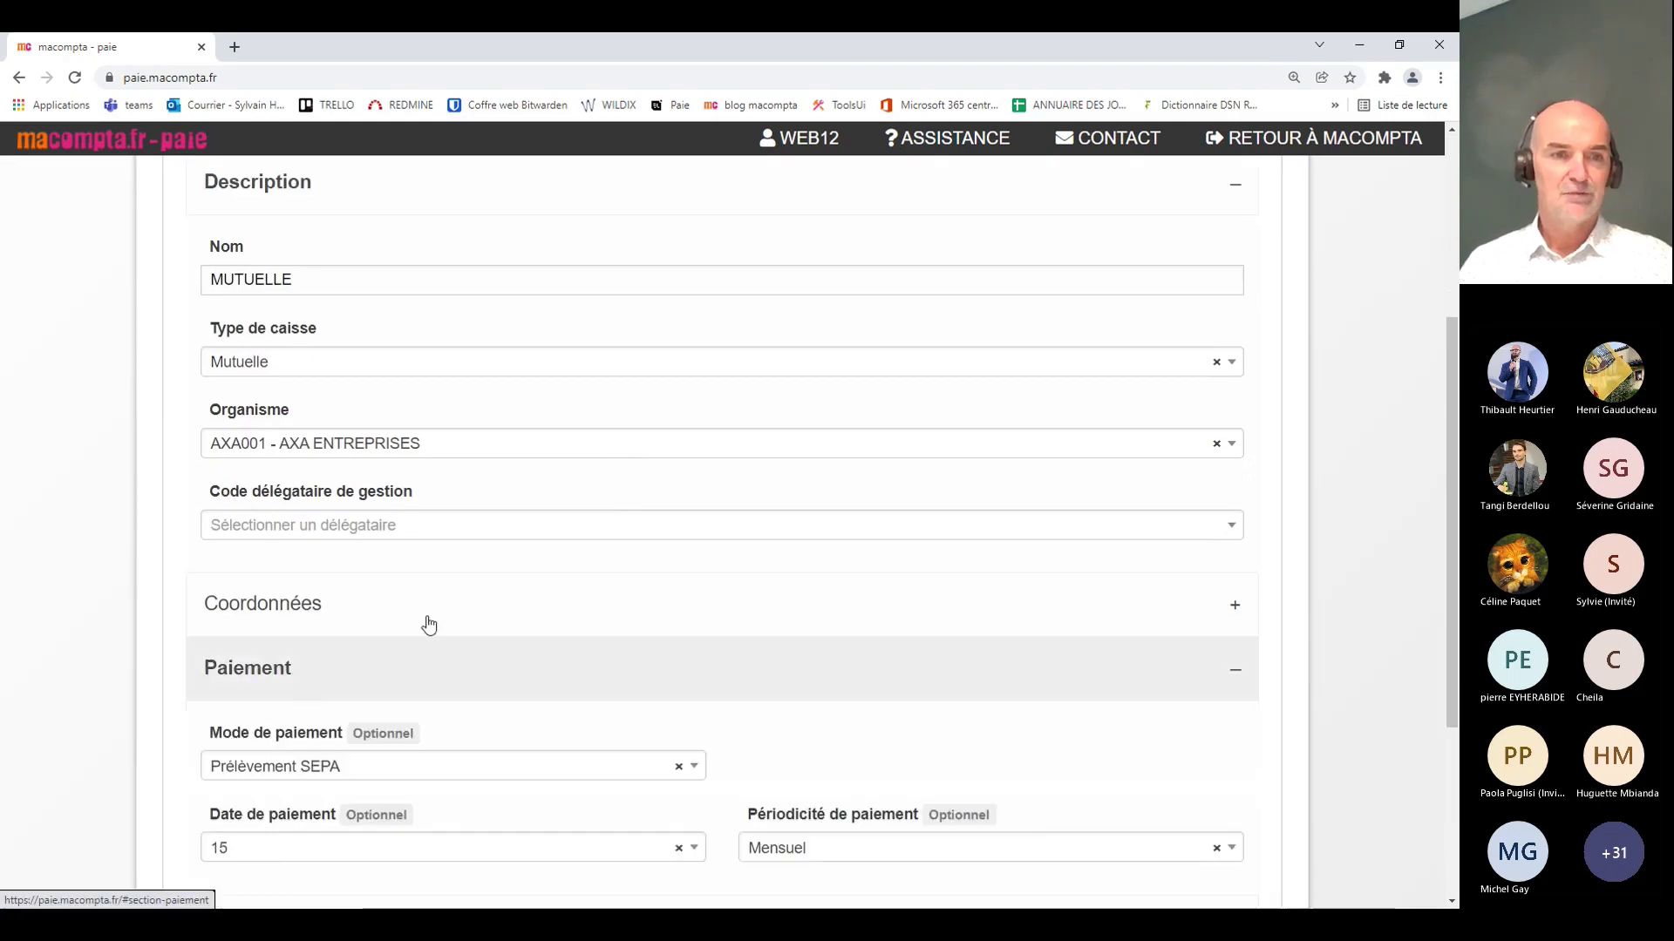
scroll(467, 575, down, 4)
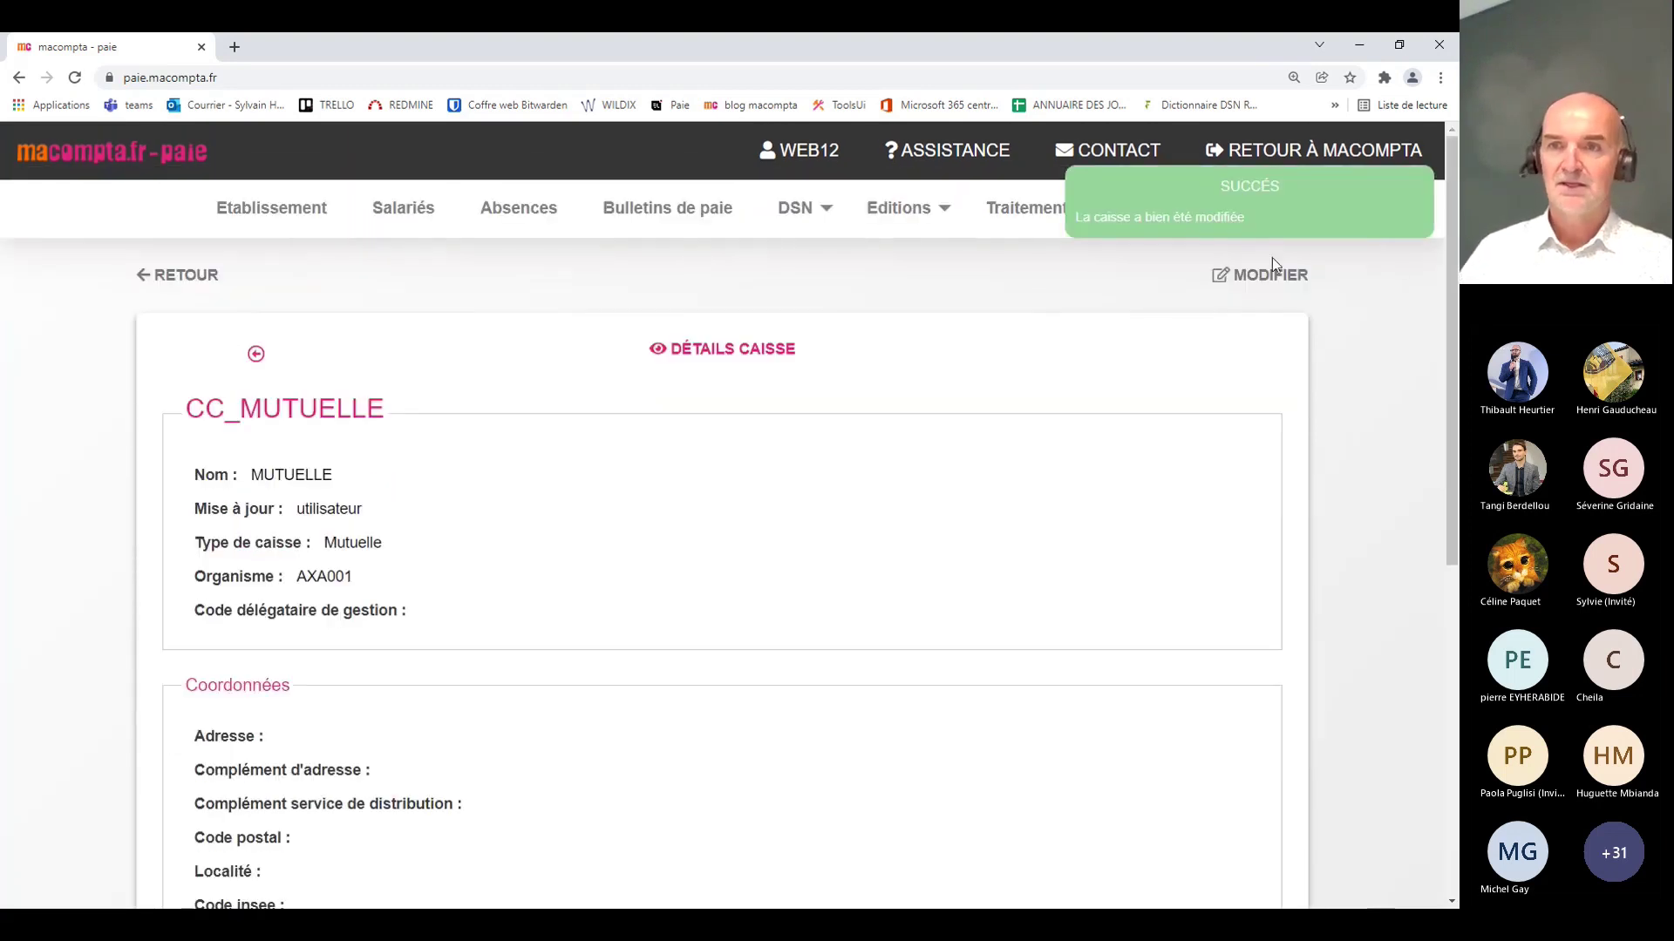
Step: Add a new MUTUELLE contract named 'santé isolé' and enter its contract reference
click(1270, 277)
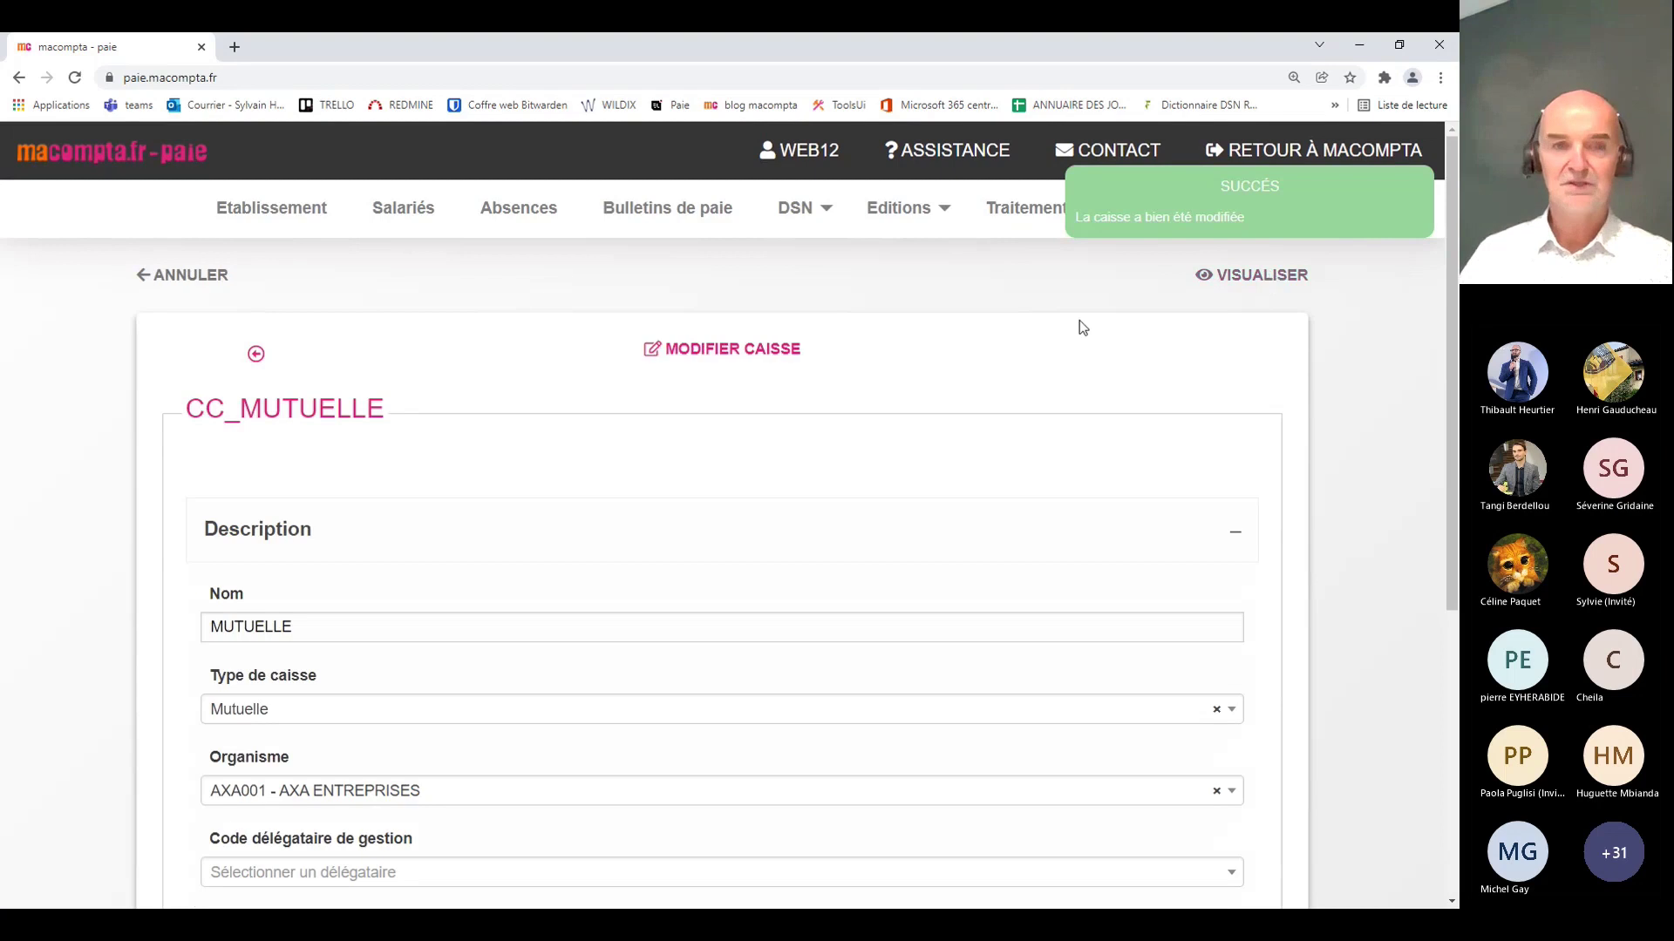
scroll(818, 388, down, 3)
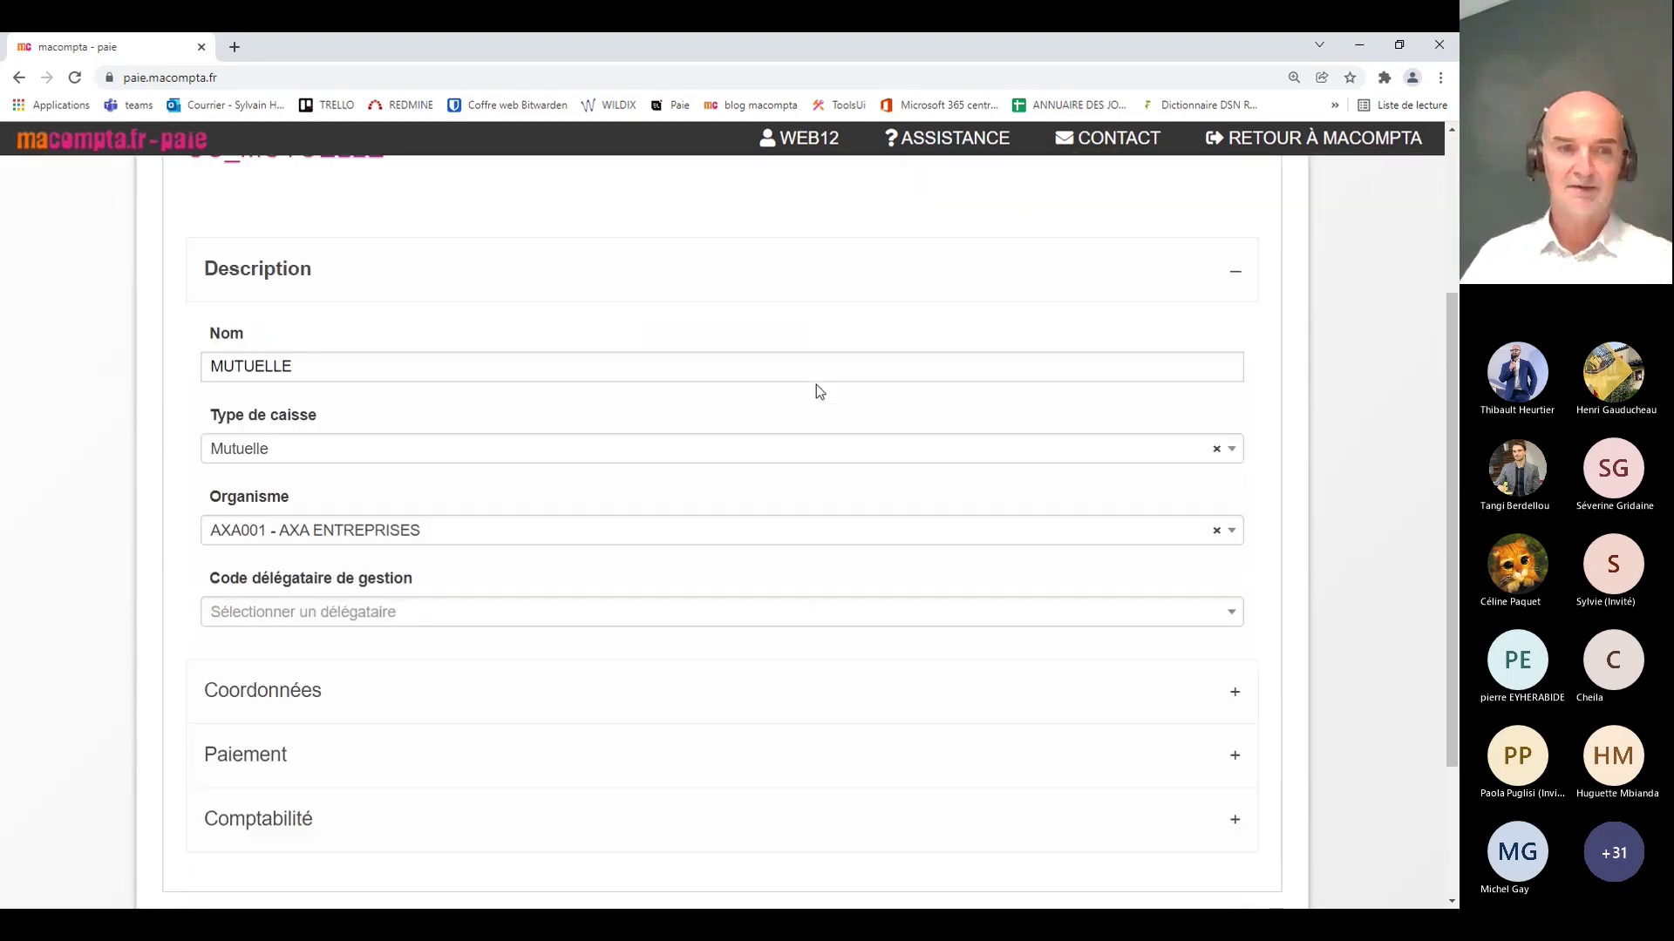
scroll(816, 385, down, 3)
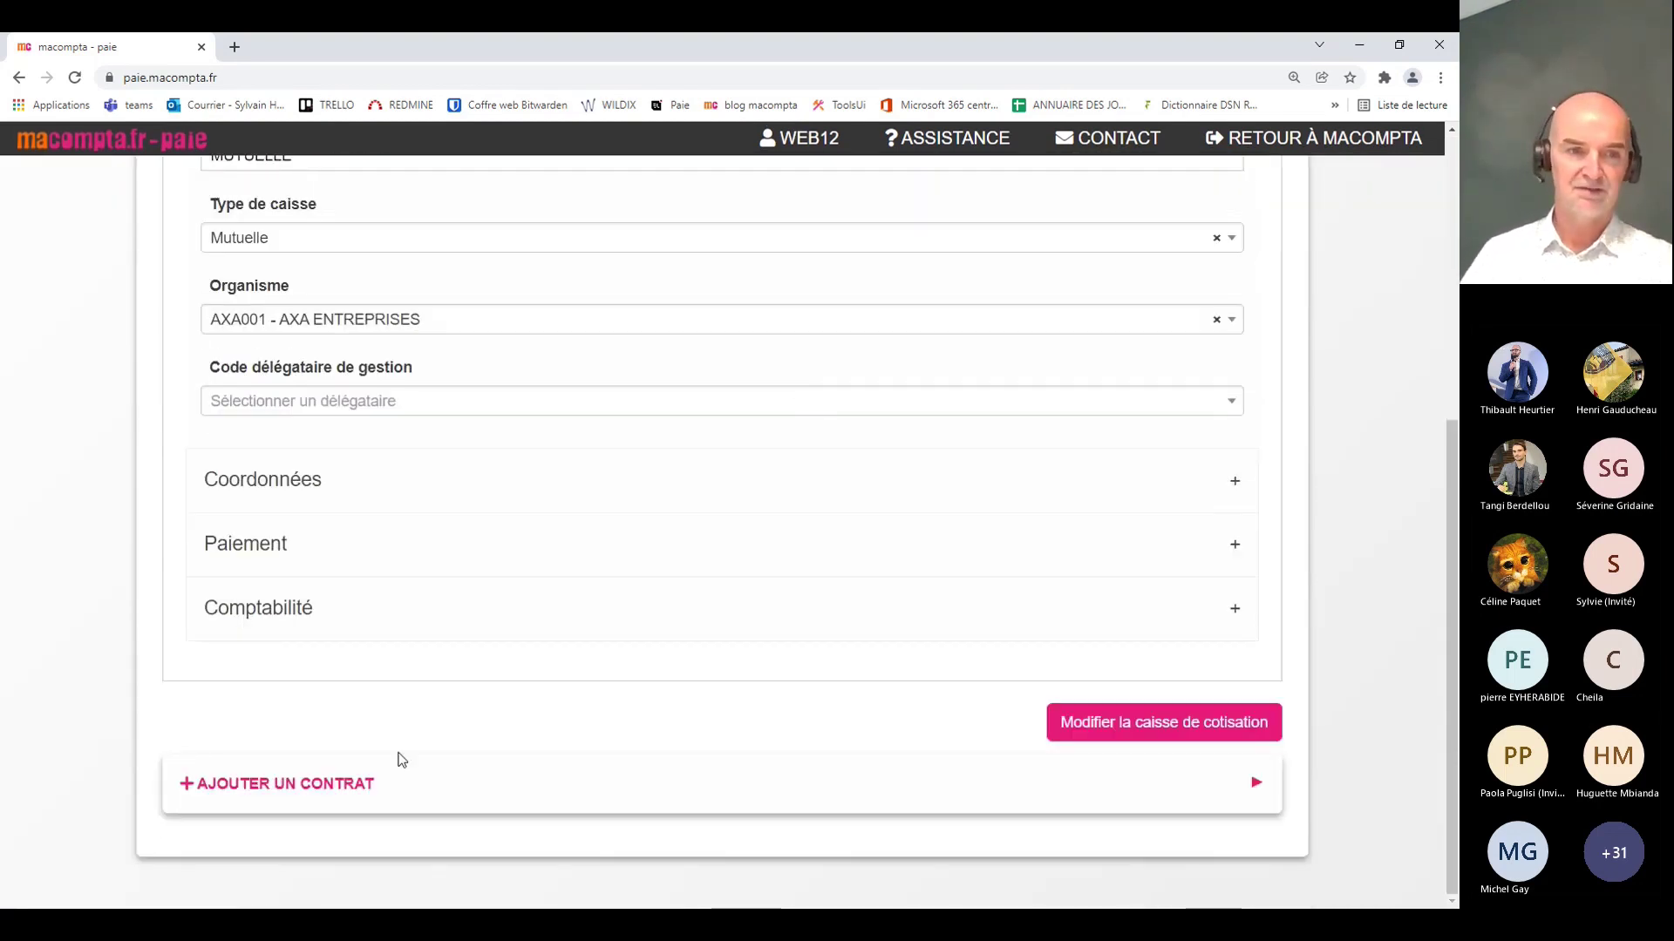
click(379, 783)
scroll(776, 510, down, 3)
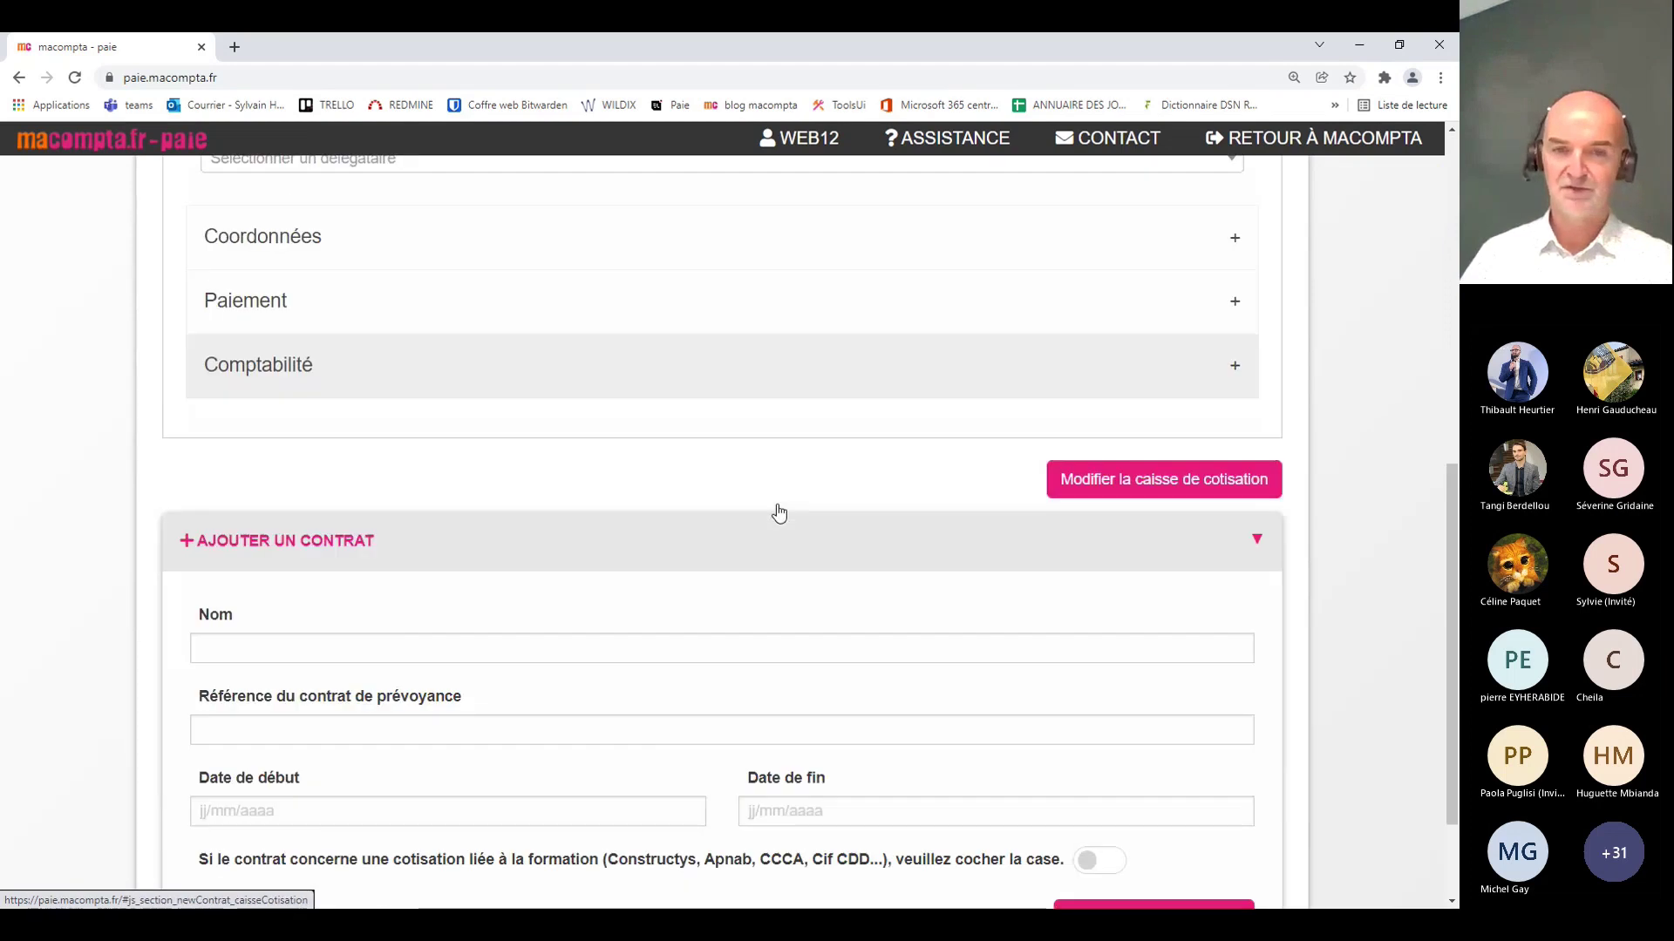
scroll(778, 513, down, 1)
click(694, 541)
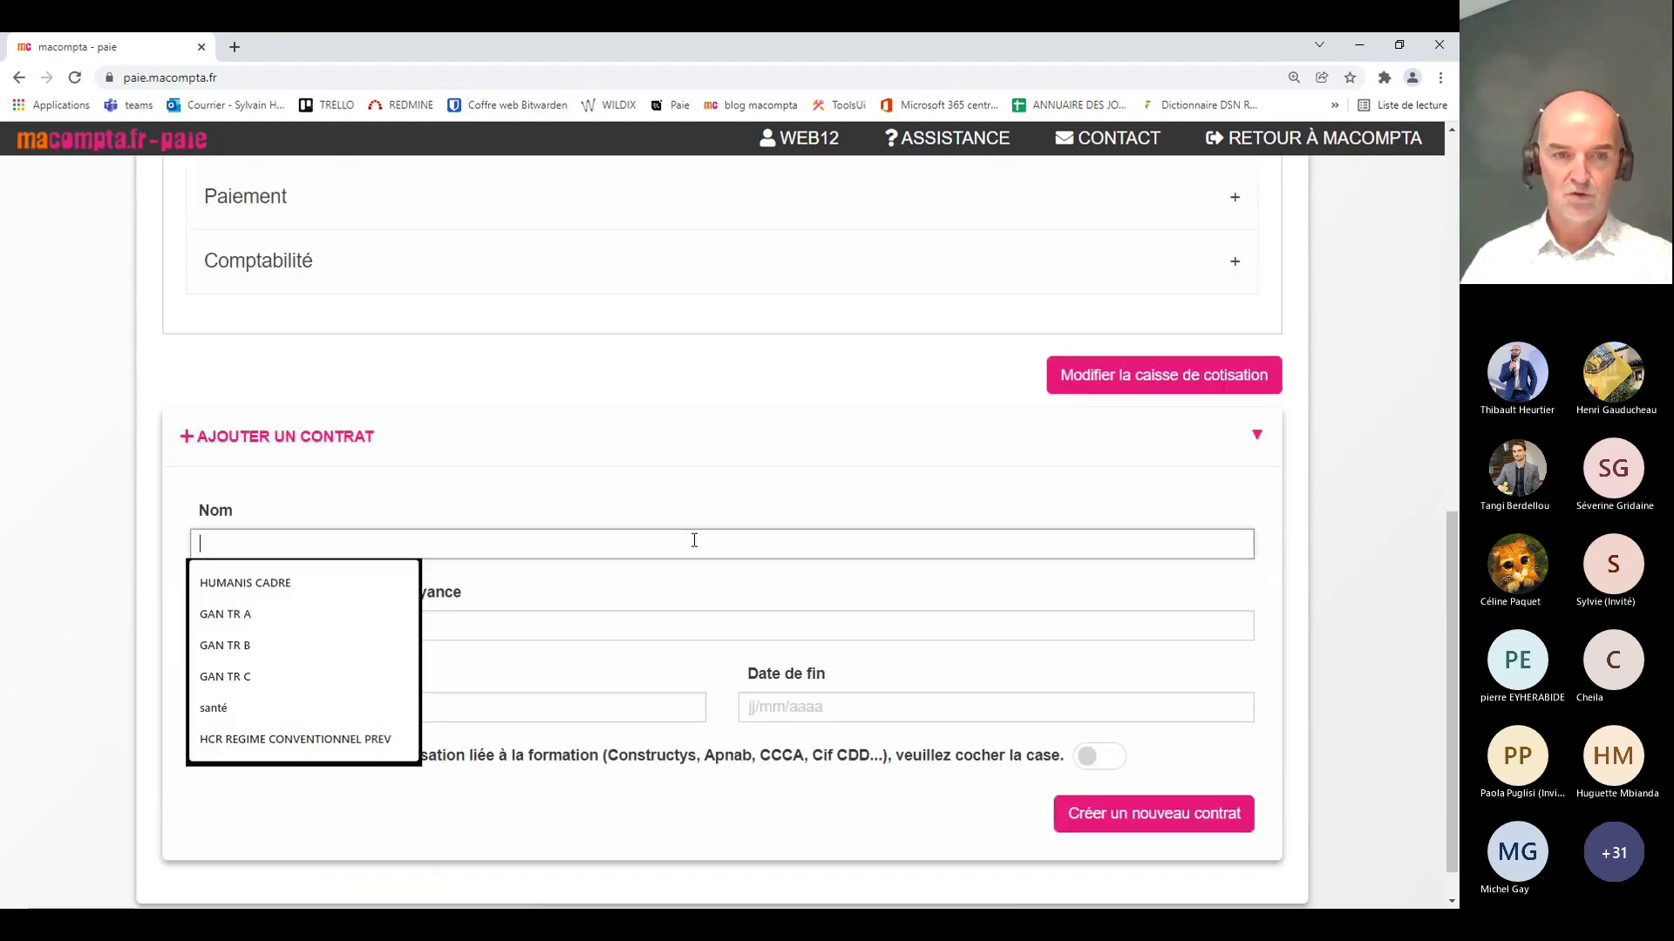
text(santé)
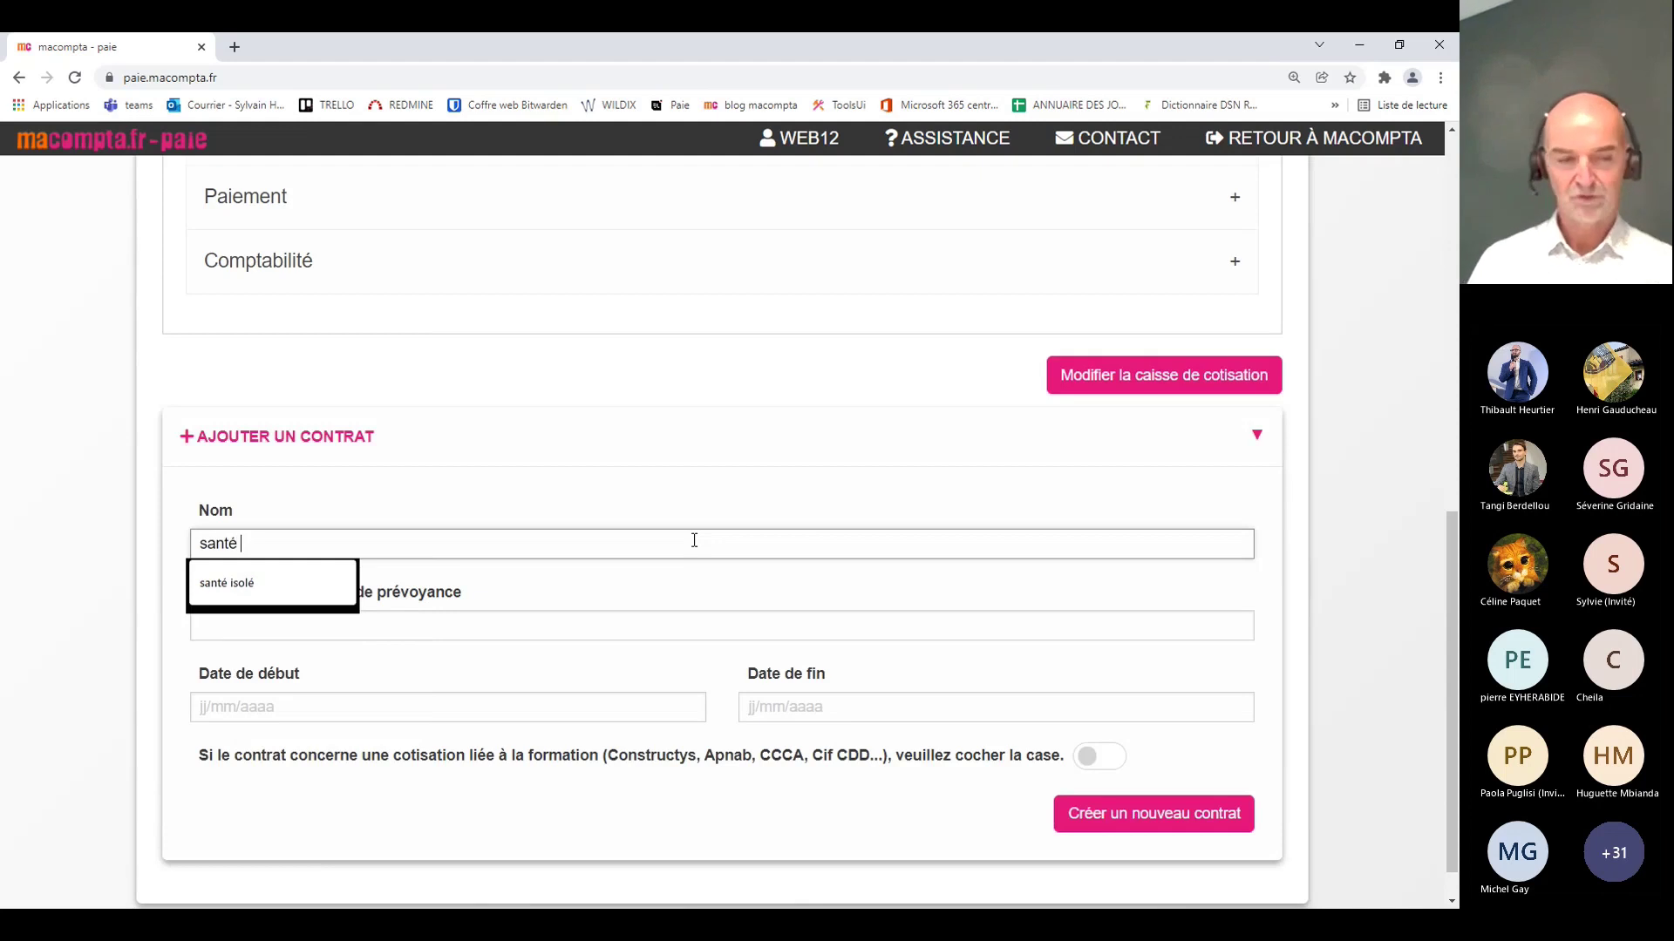
text( isolé)
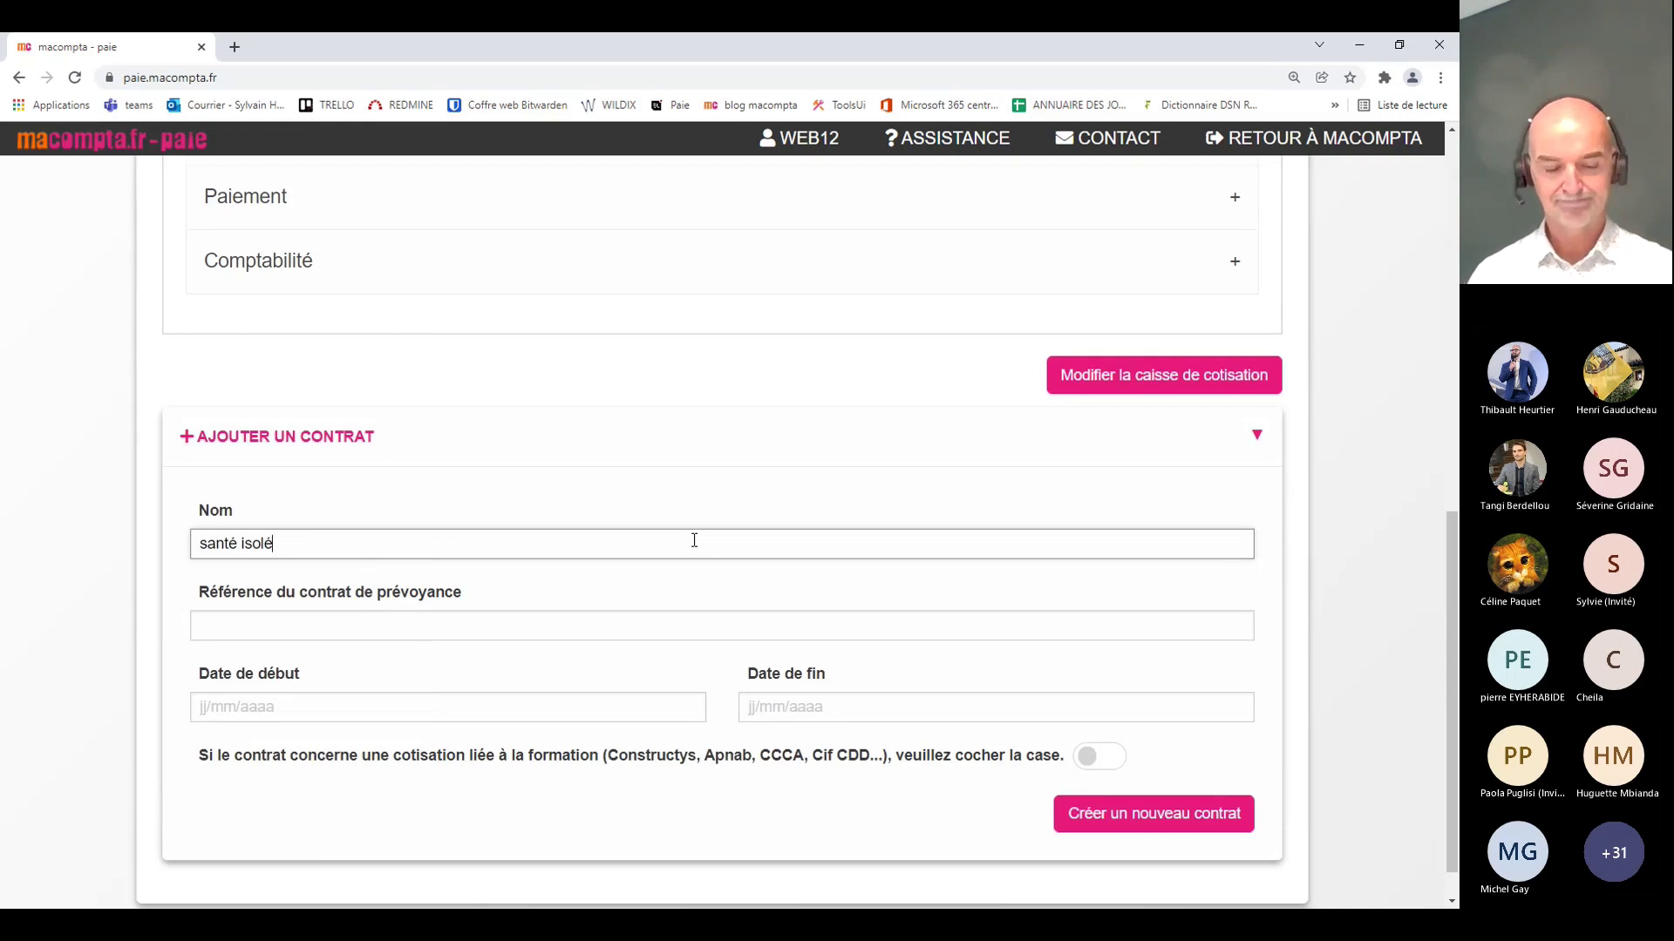
key(Tab)
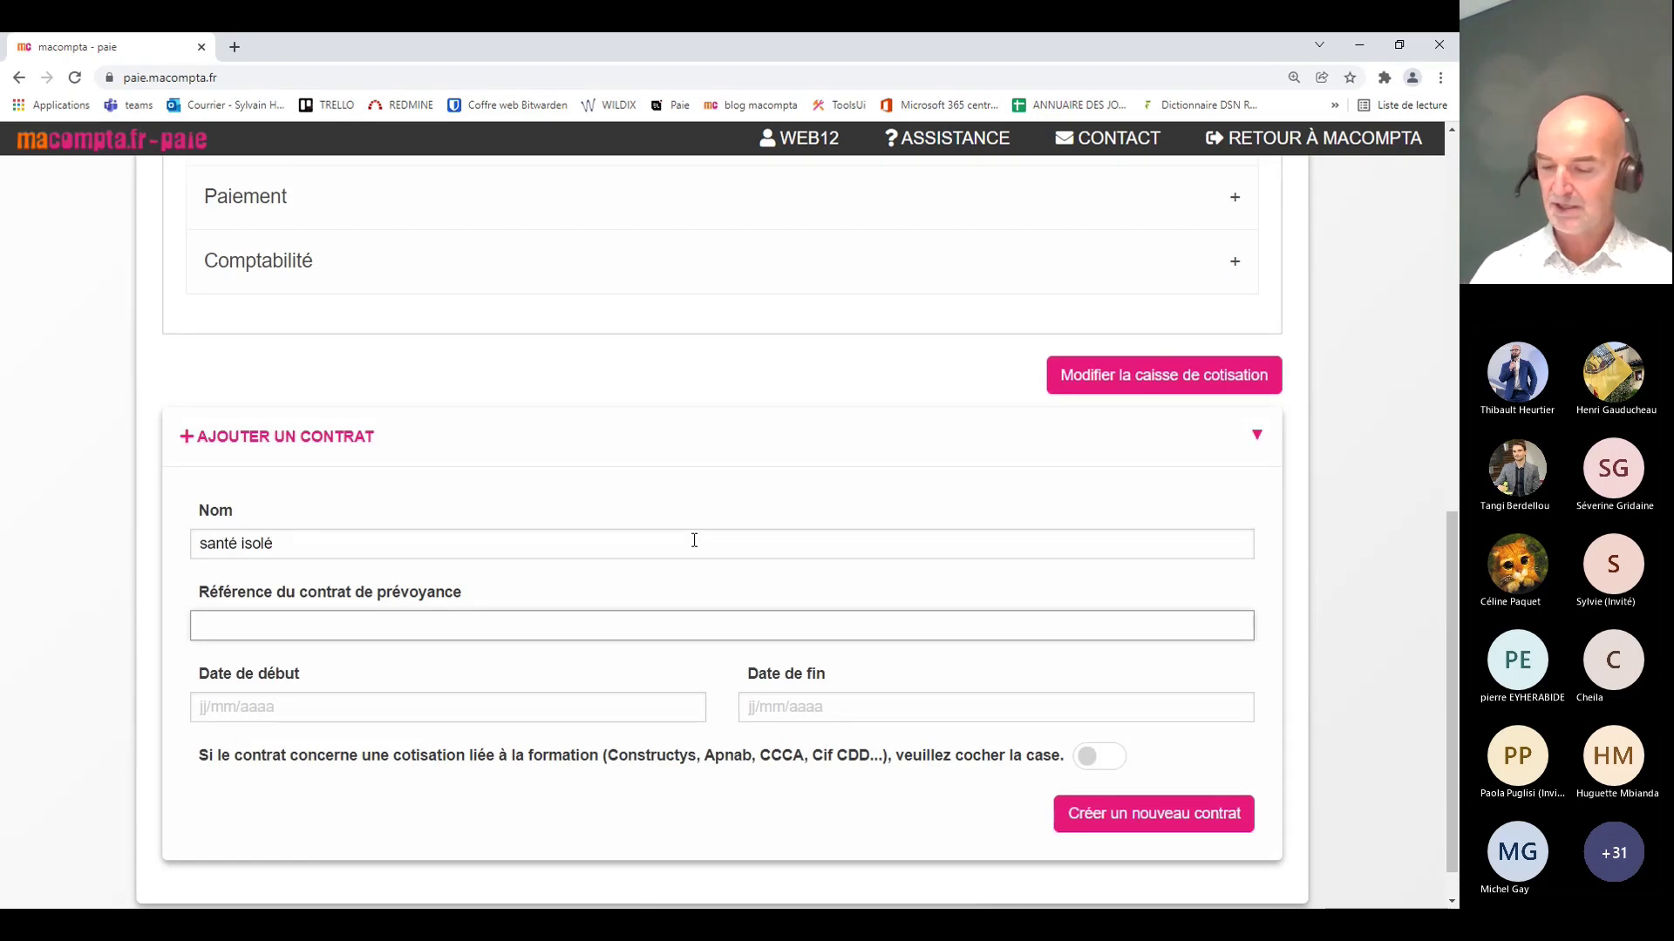
text(12456)
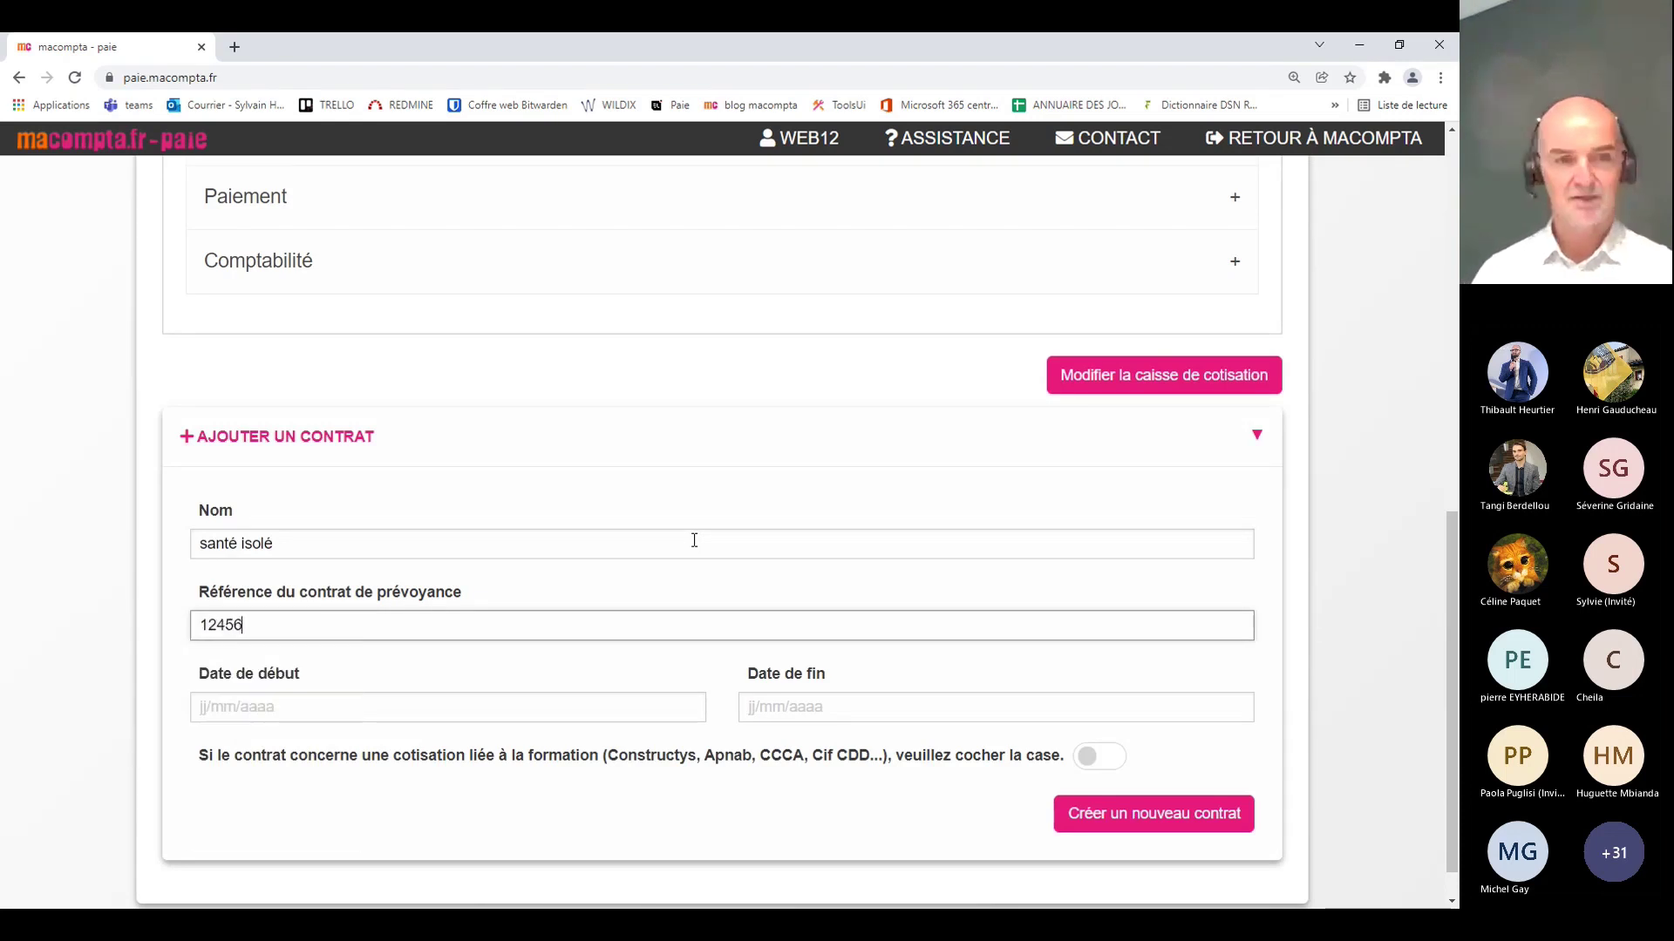
text(52)
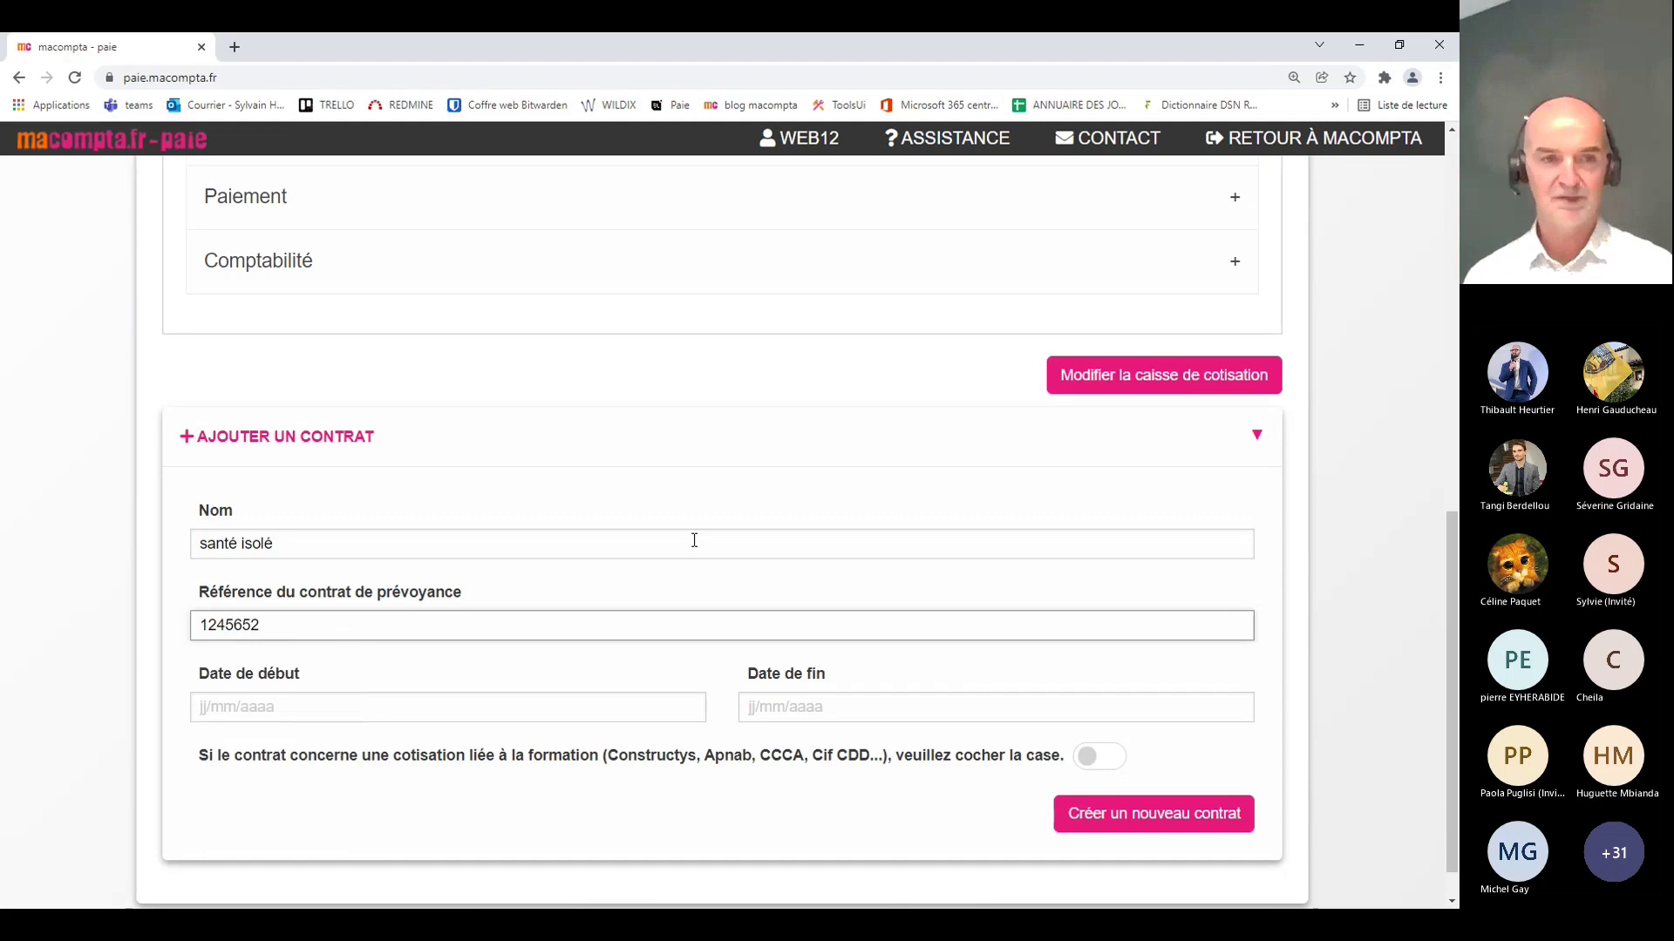
key(Tab)
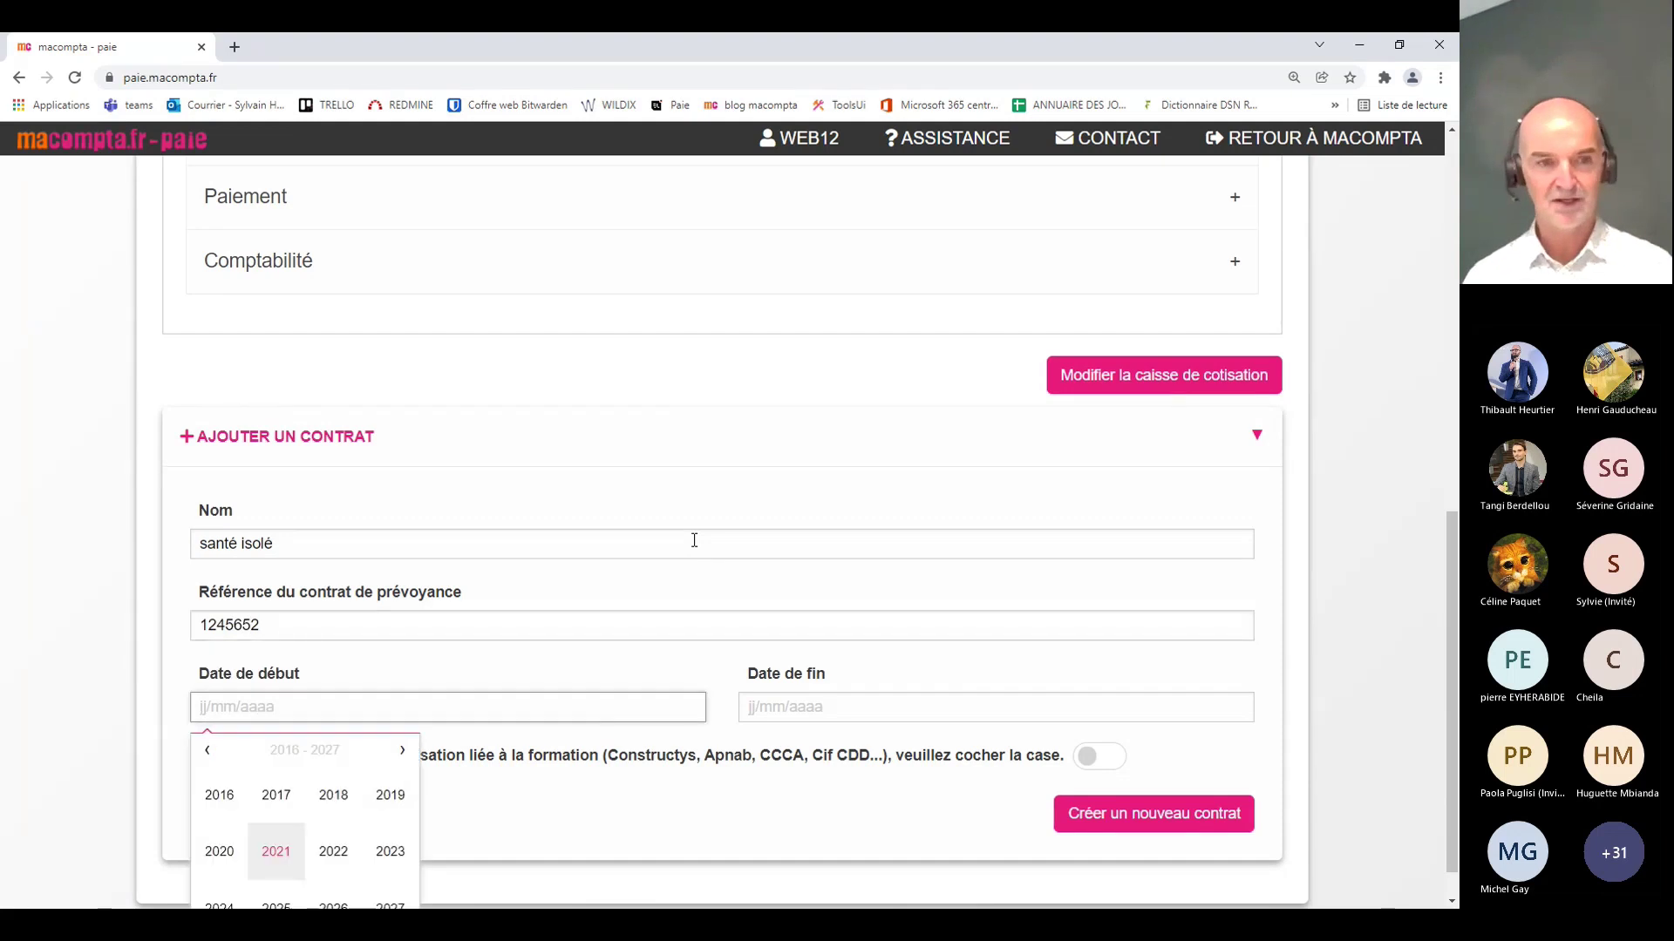
Step: Set the contract start date to 01/01/2021
scroll(579, 657, down, 1)
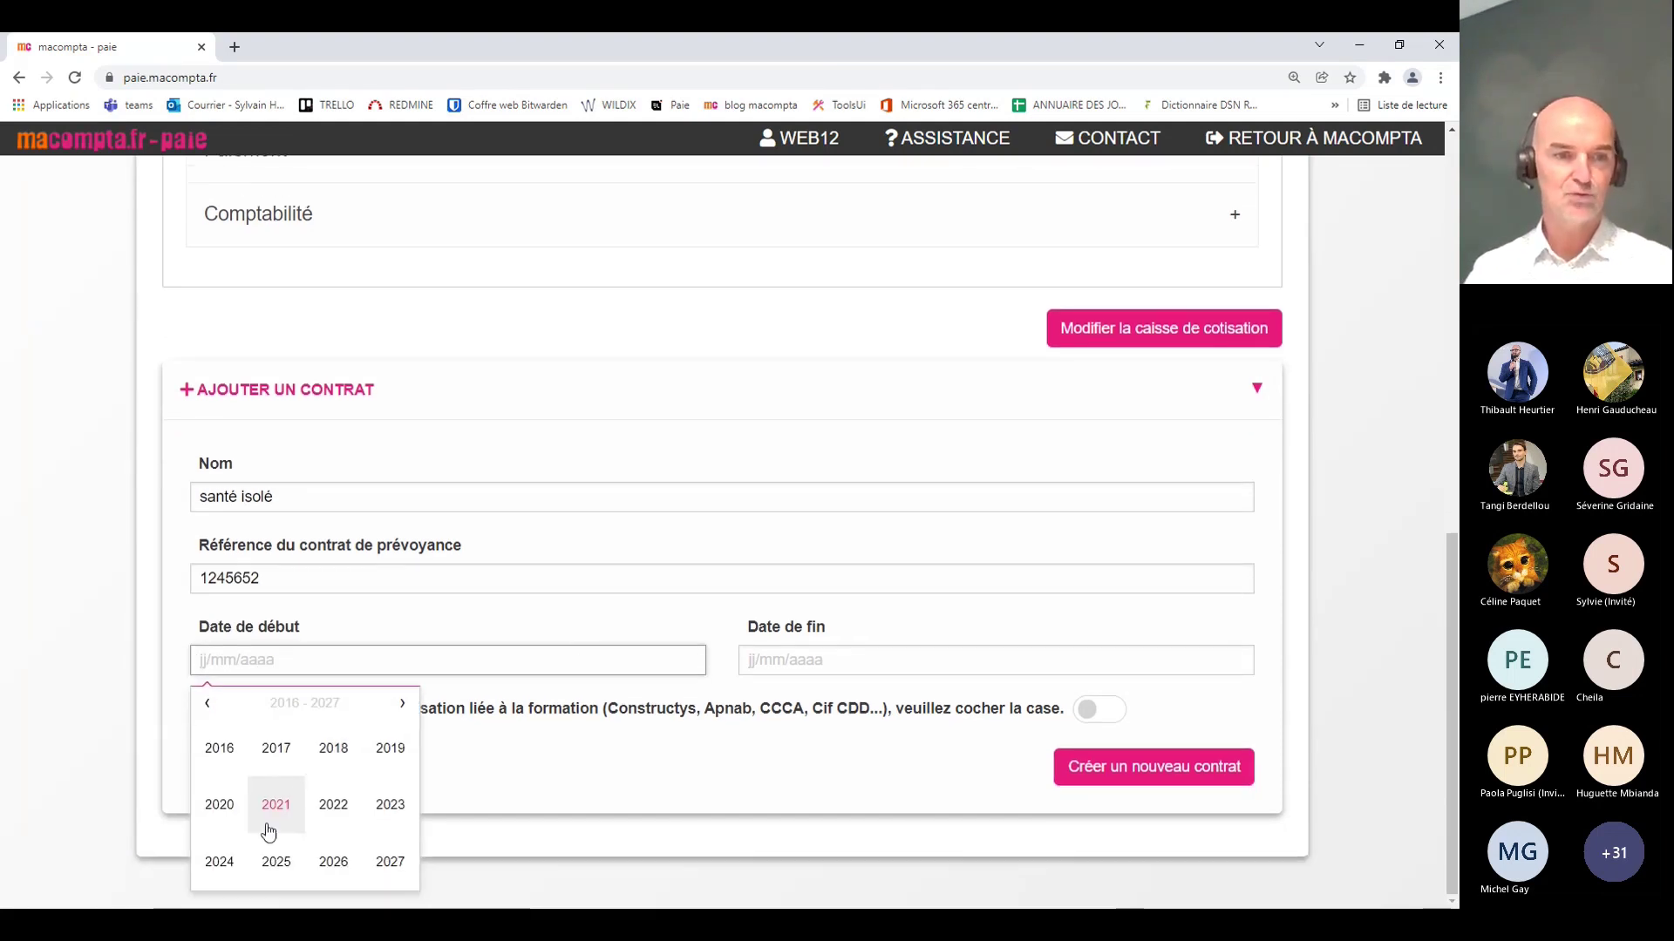
click(267, 828)
click(222, 751)
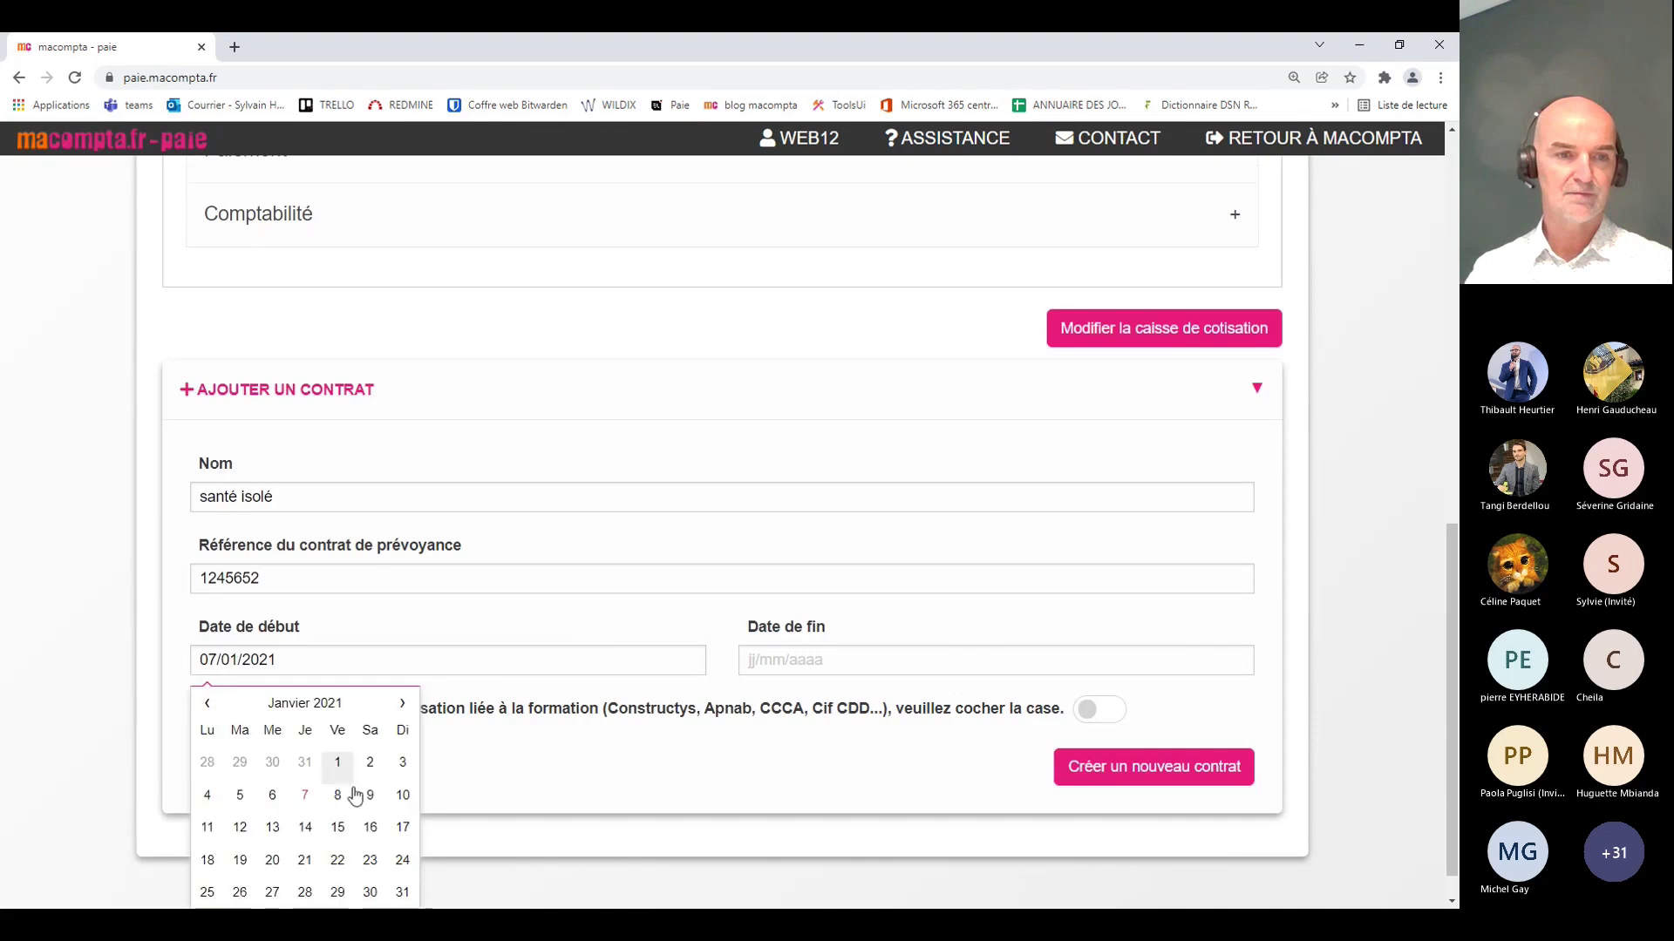
click(346, 766)
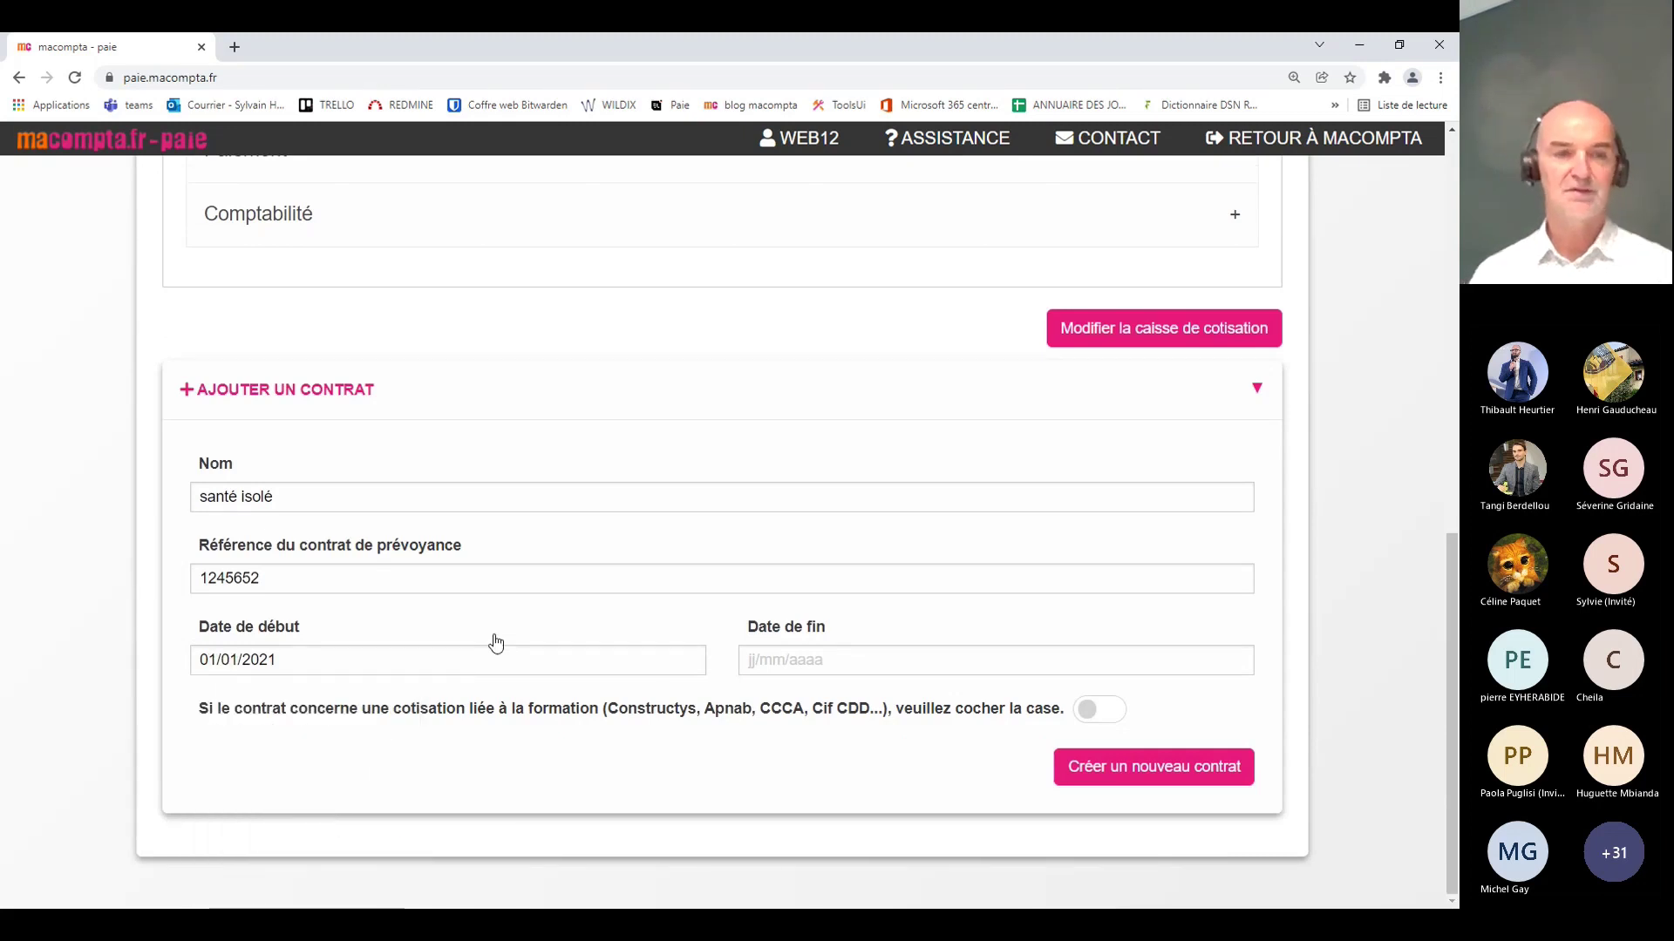
Step: Set the contract end date to 31/12/2022
click(872, 659)
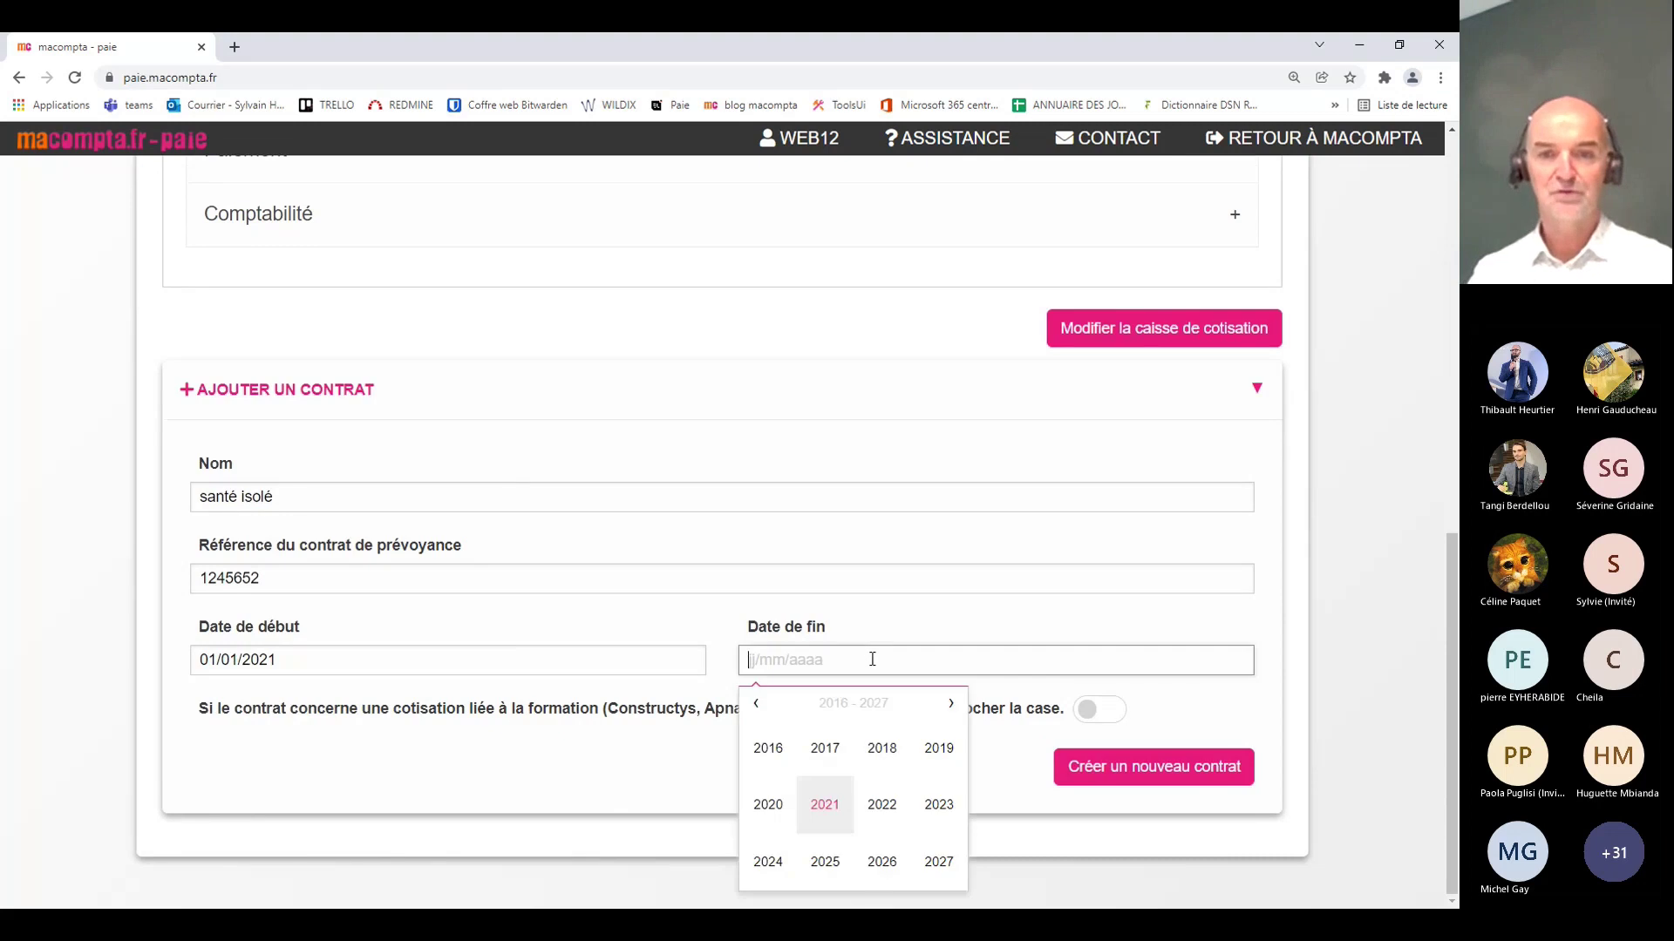
click(821, 822)
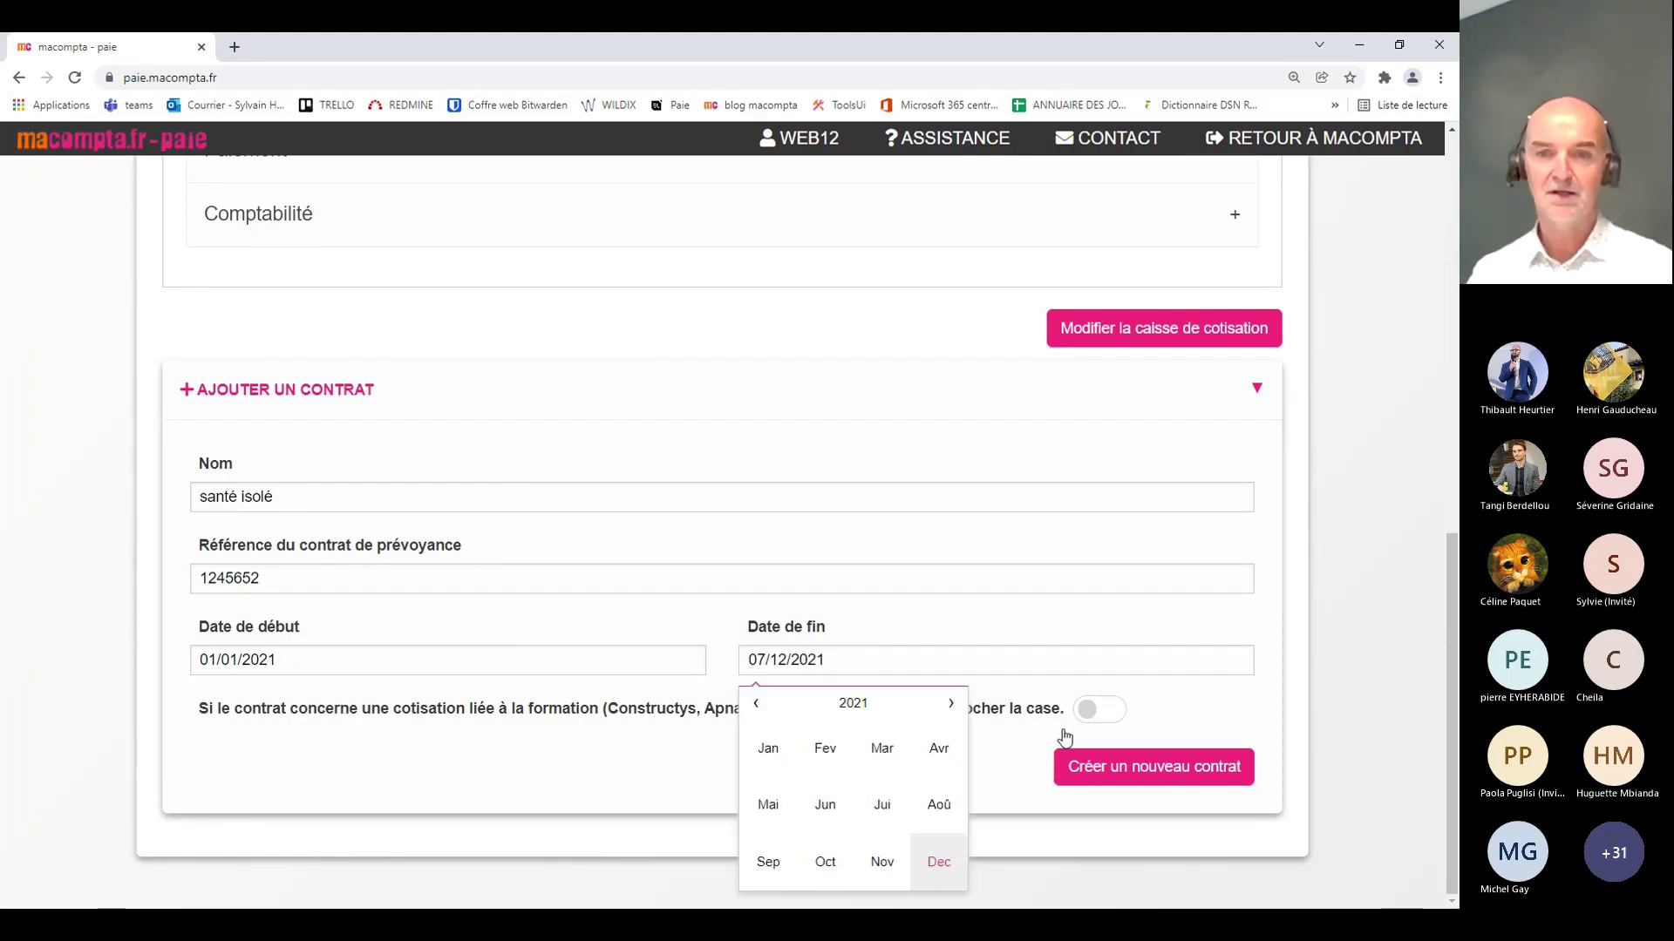
click(939, 865)
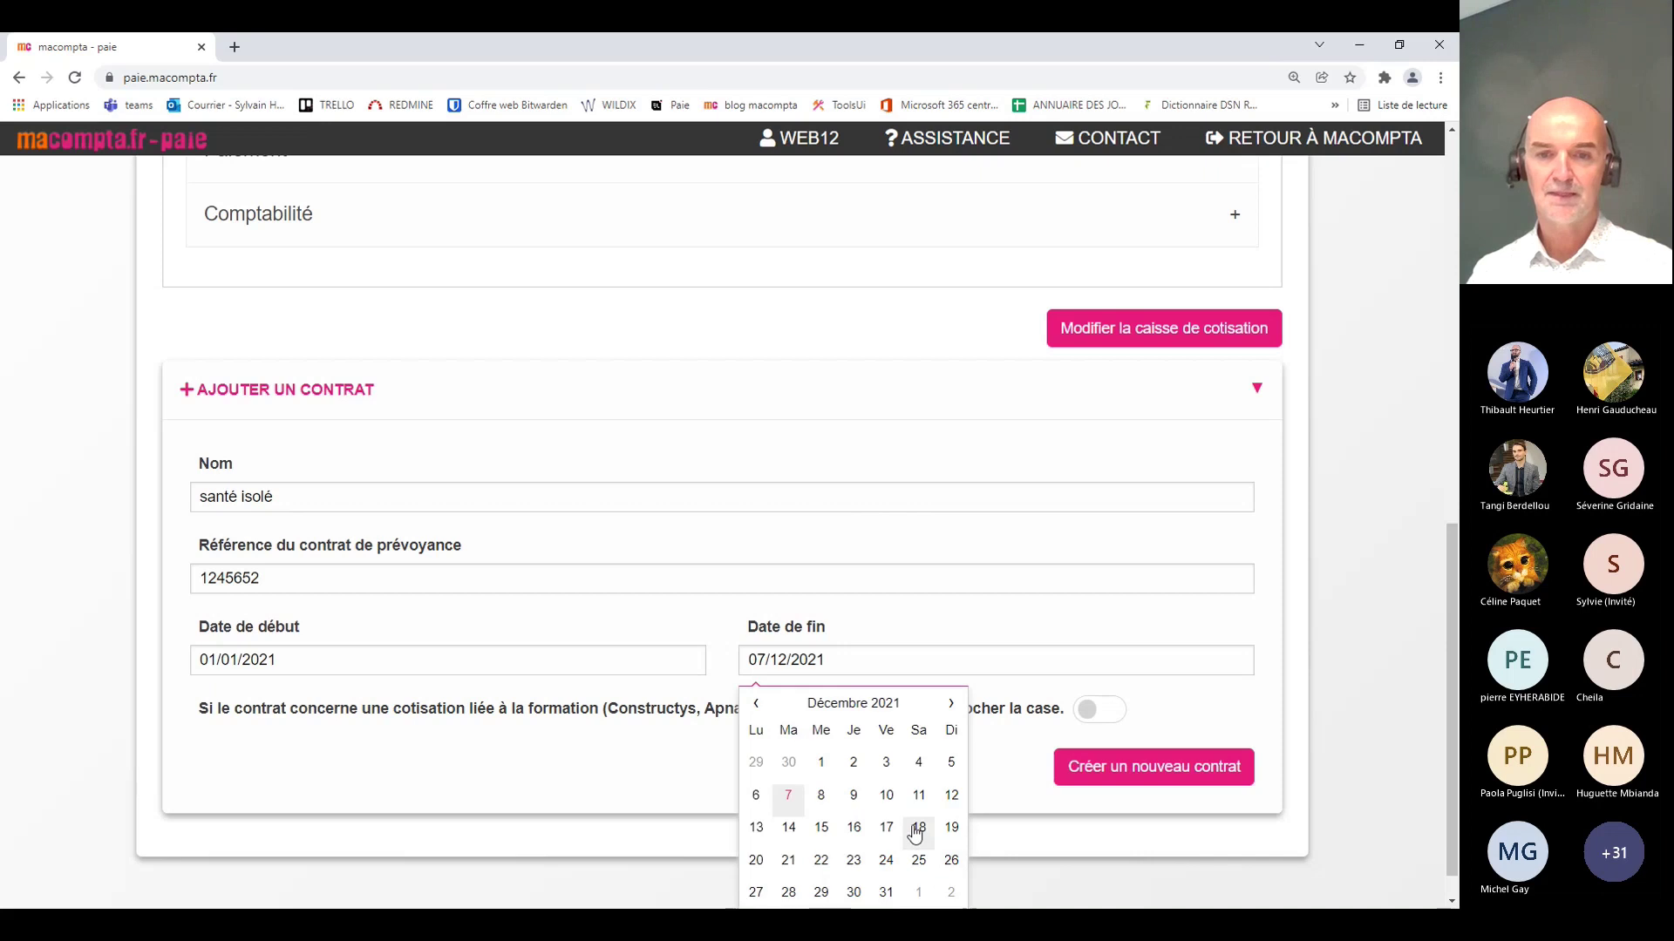
click(950, 703)
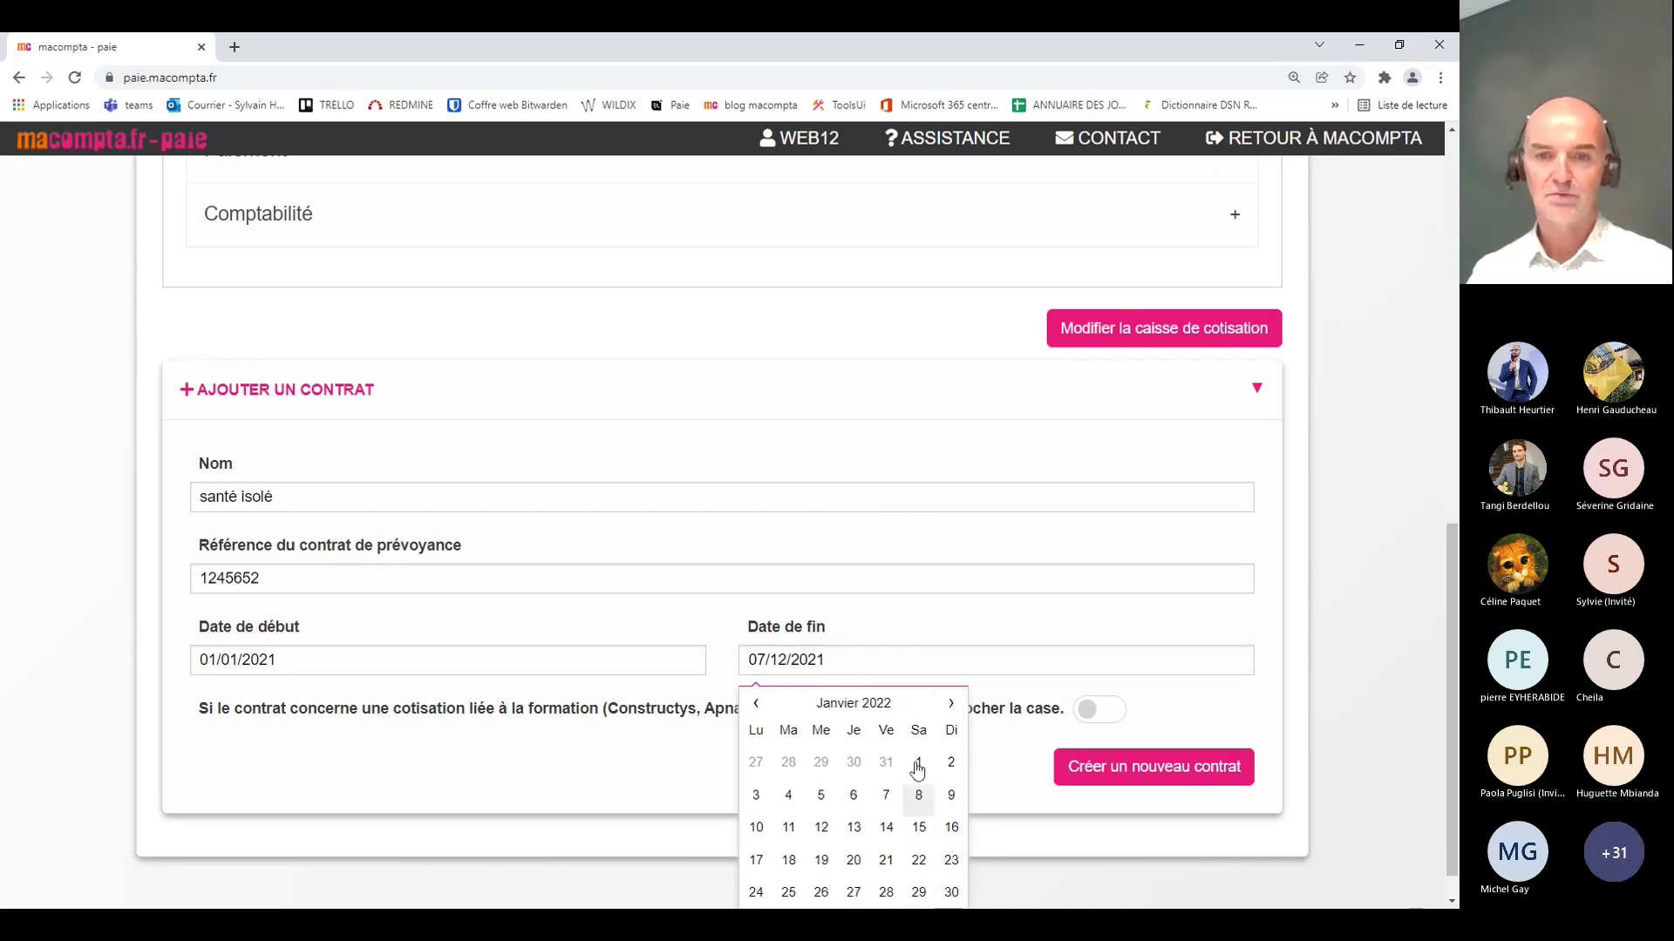
click(951, 705)
click(951, 704)
click(951, 704)
click(951, 705)
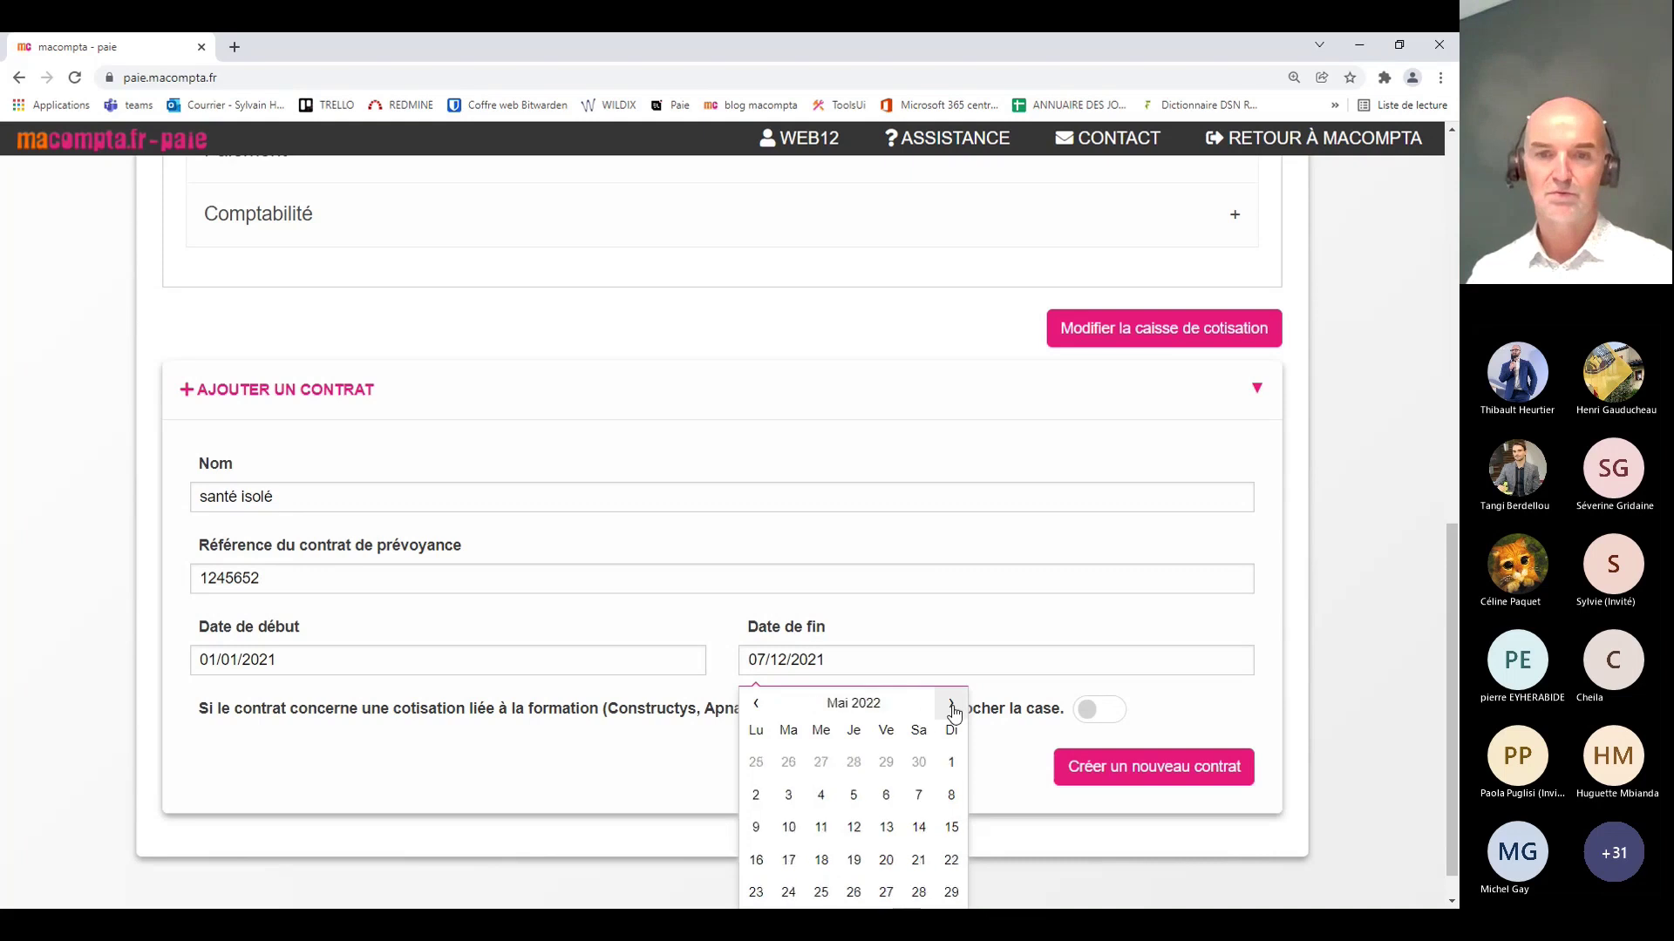
click(951, 704)
click(951, 705)
click(951, 705)
click(951, 705)
click(951, 705)
click(951, 704)
scroll(955, 710, down, 1)
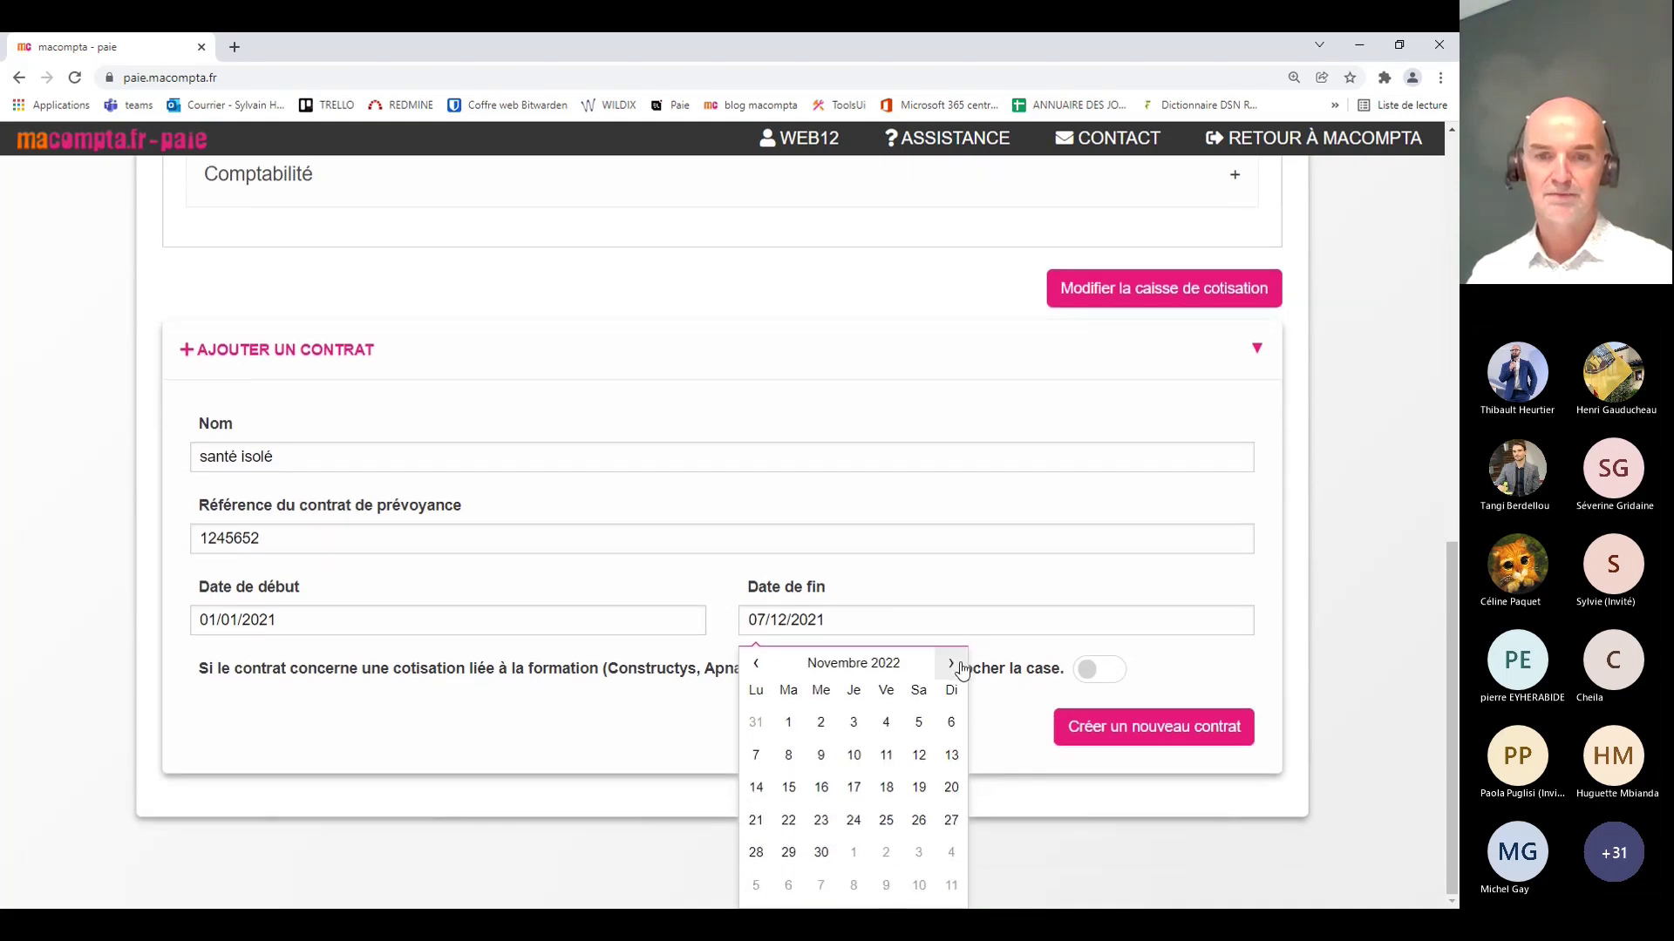
click(952, 664)
click(952, 664)
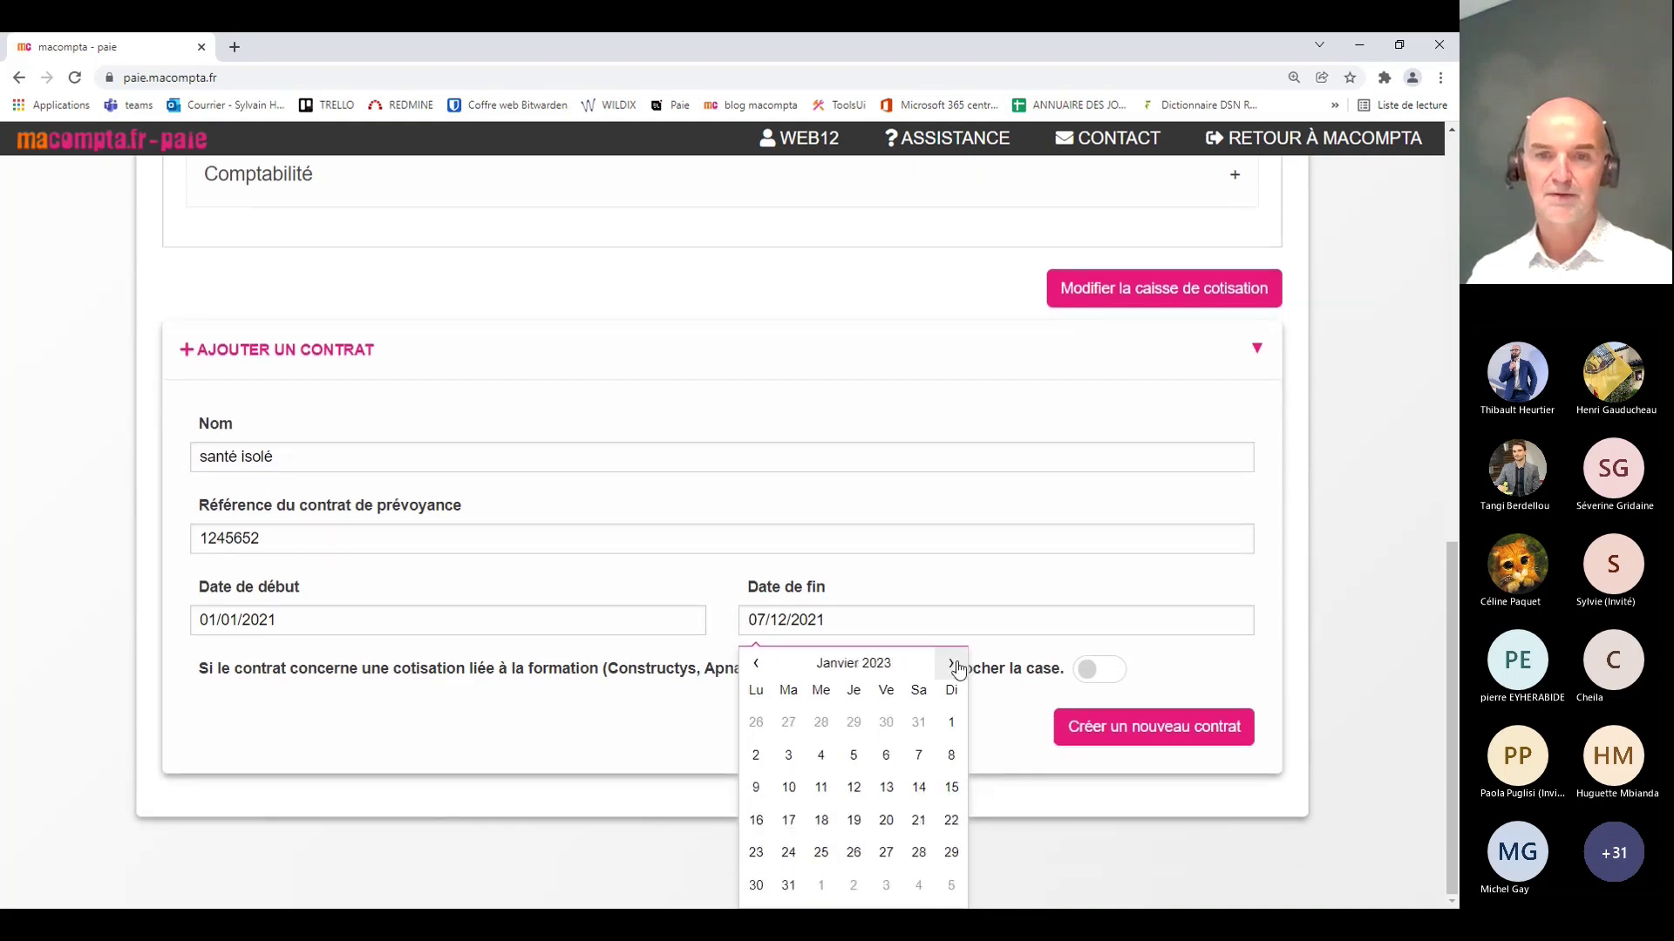
click(756, 663)
click(920, 861)
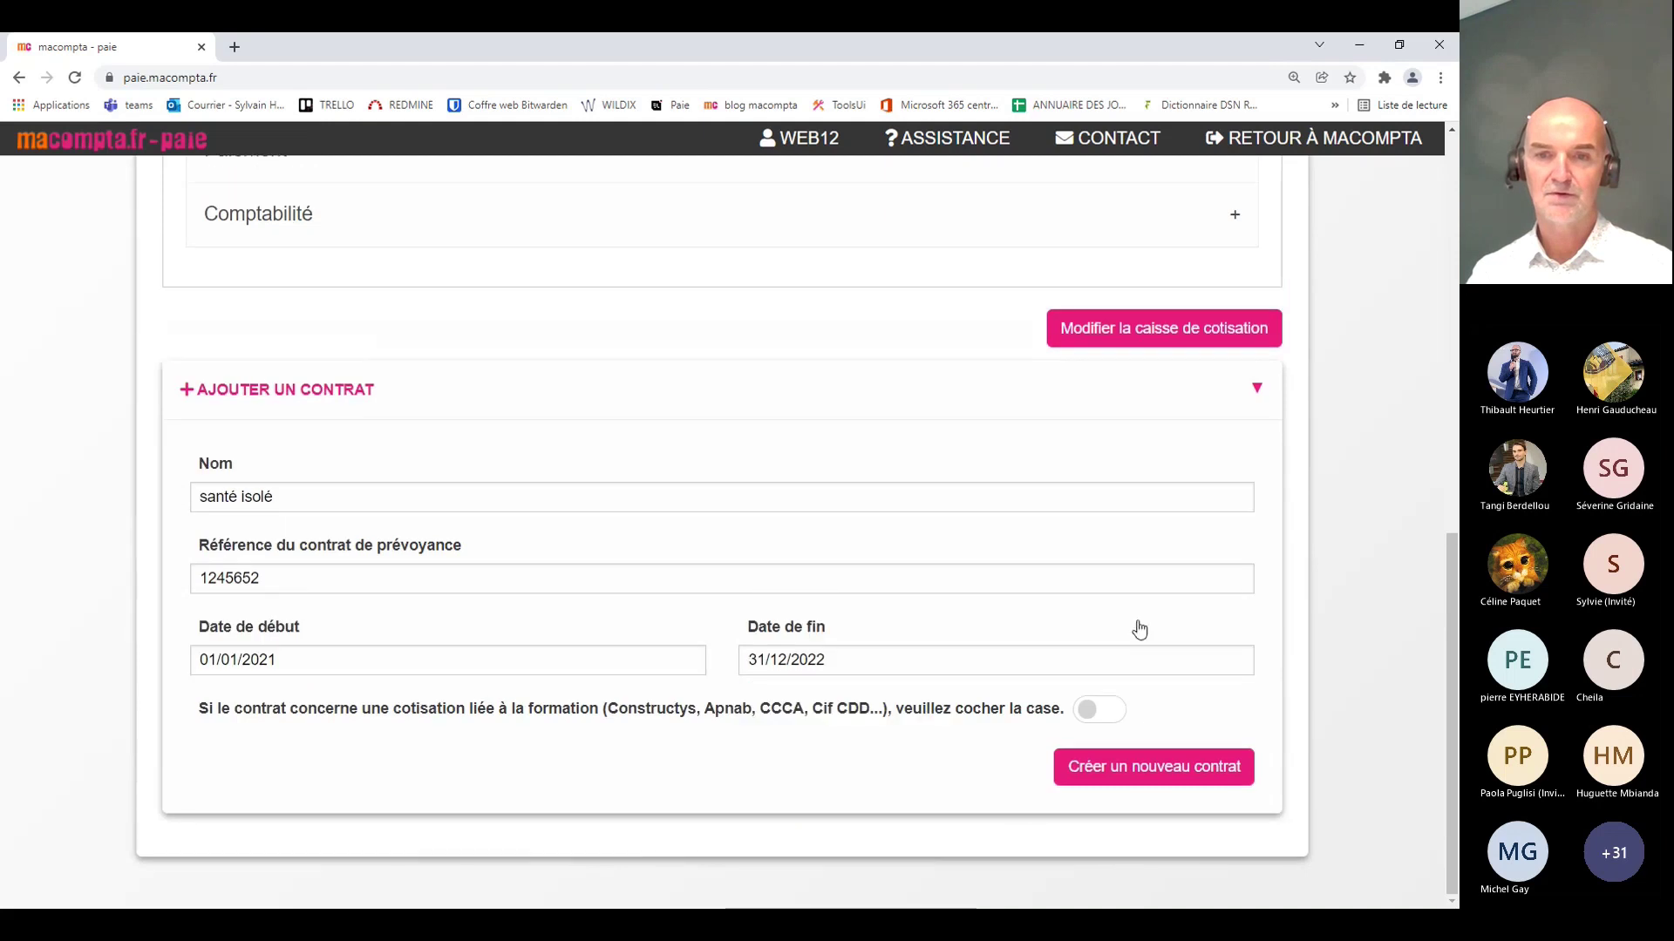
Step: Create the santé isolé contract and display the cotisations list starting at C_ACC_TRAVAIL
click(1125, 774)
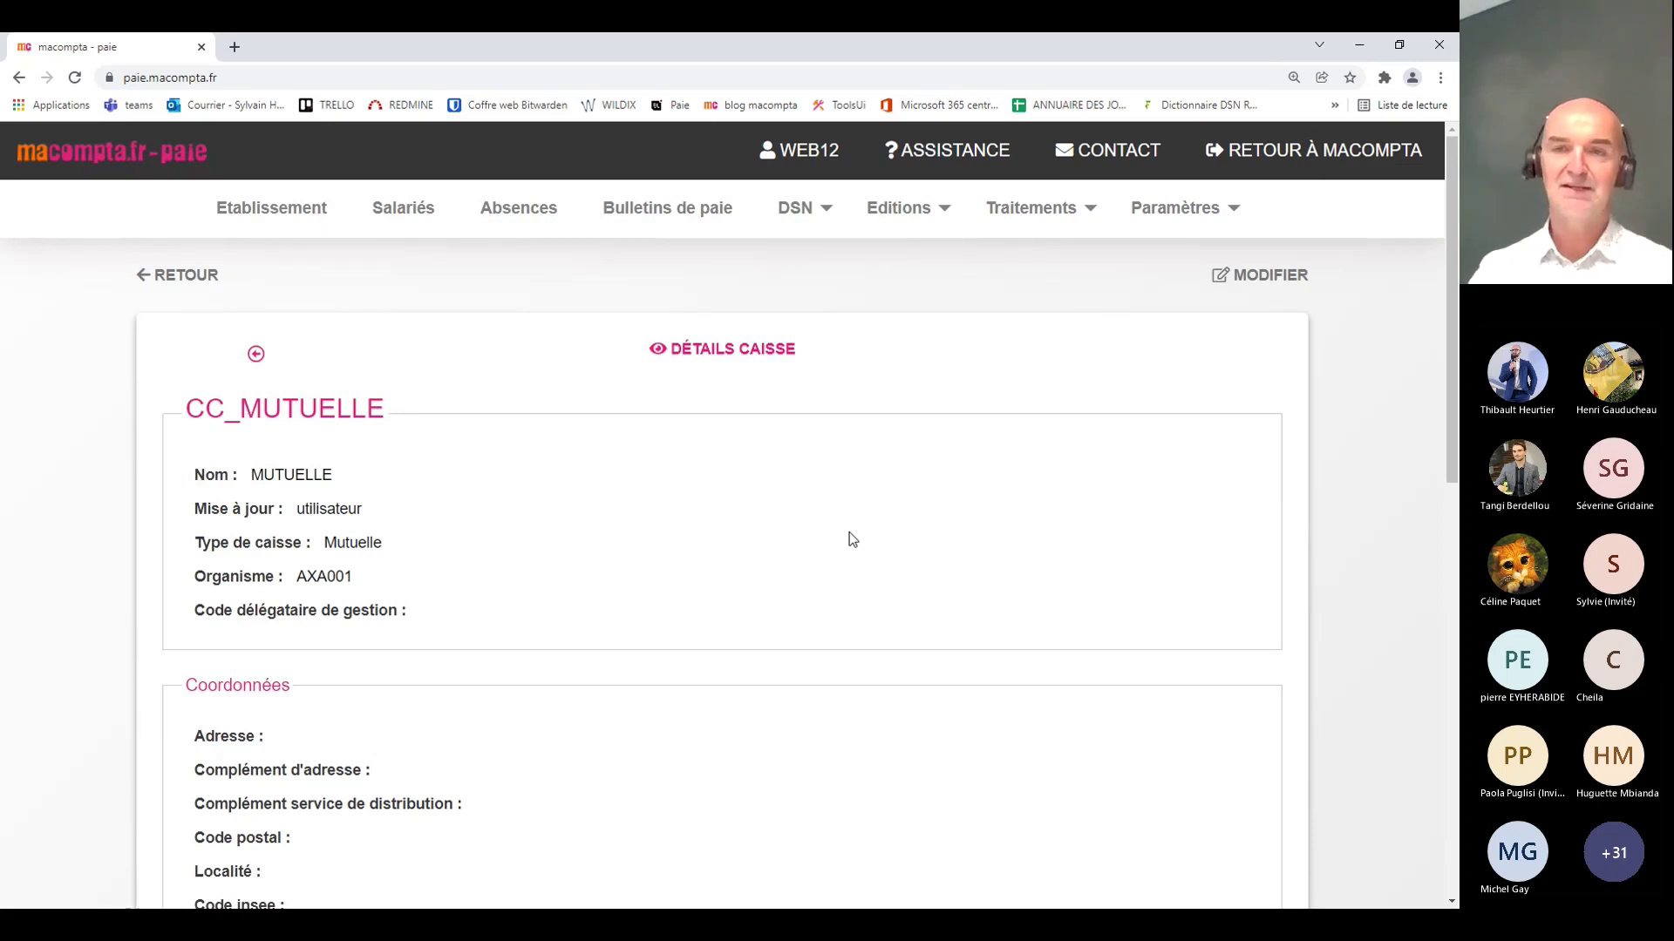
click(1174, 212)
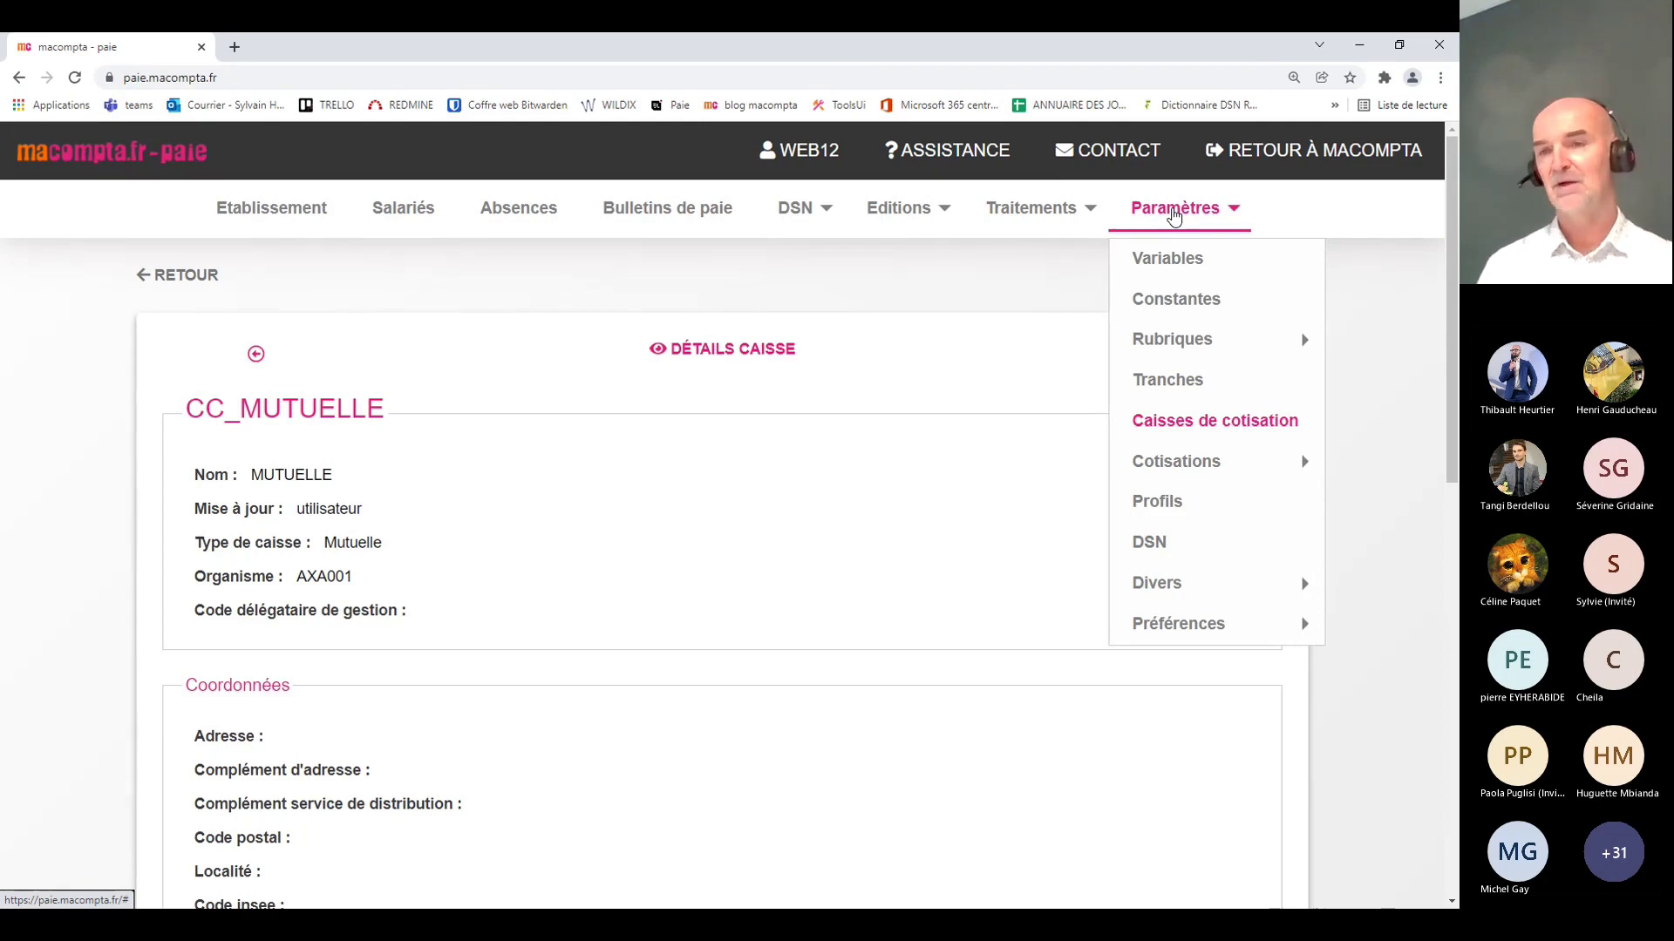
mouse_move(1173, 475)
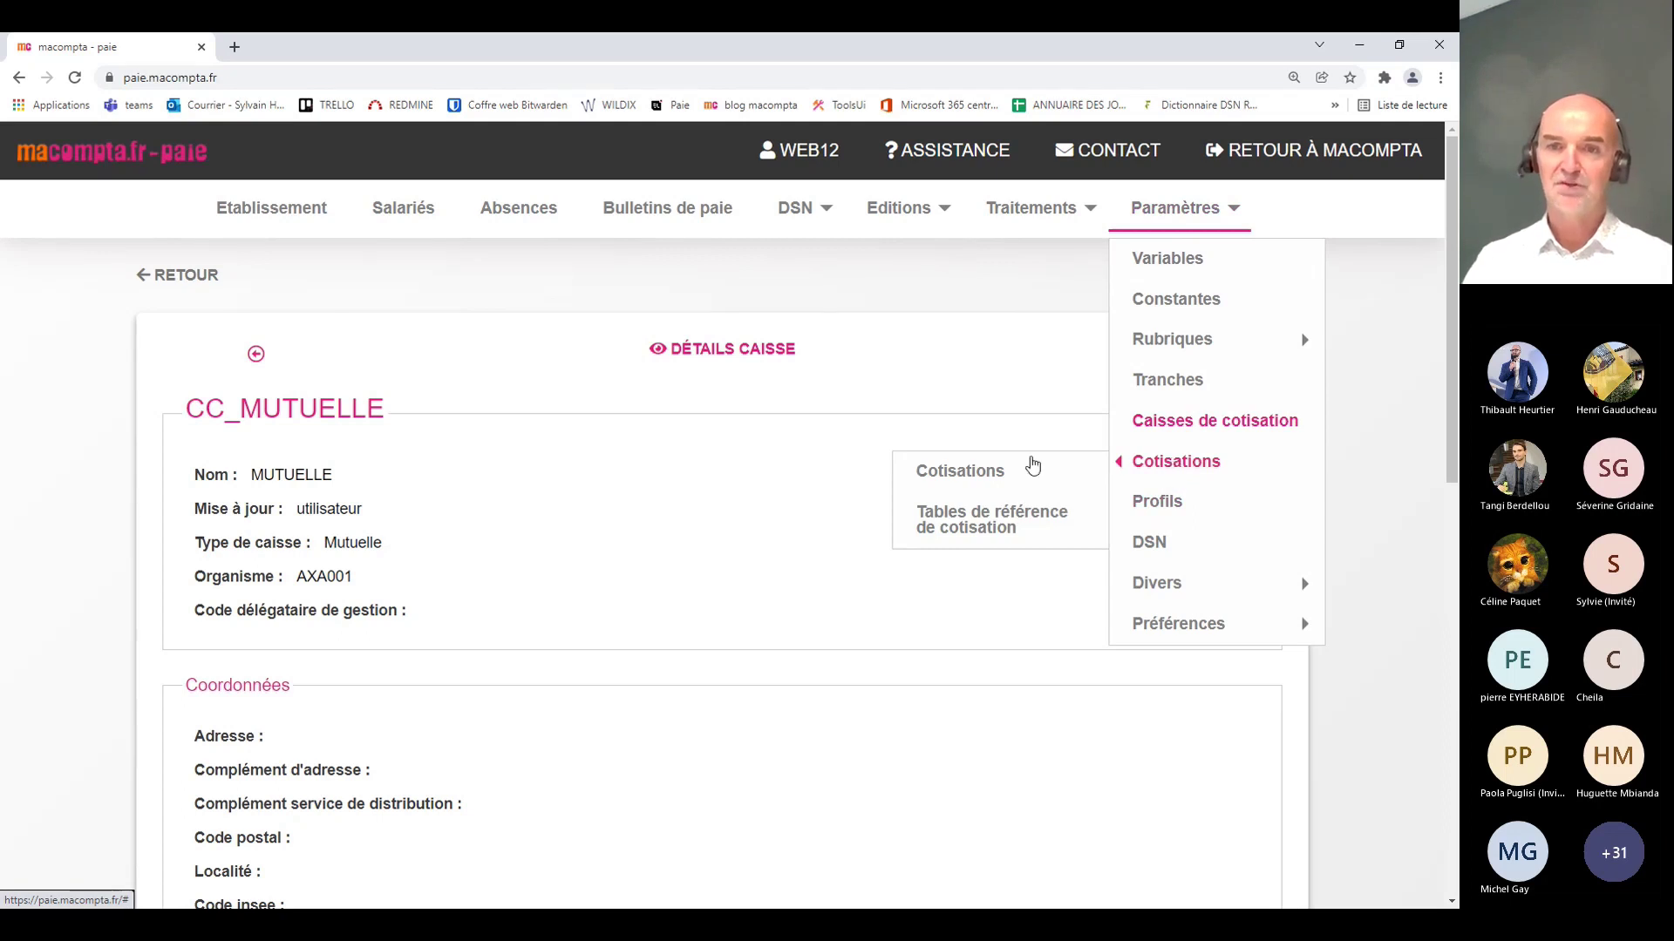
click(967, 475)
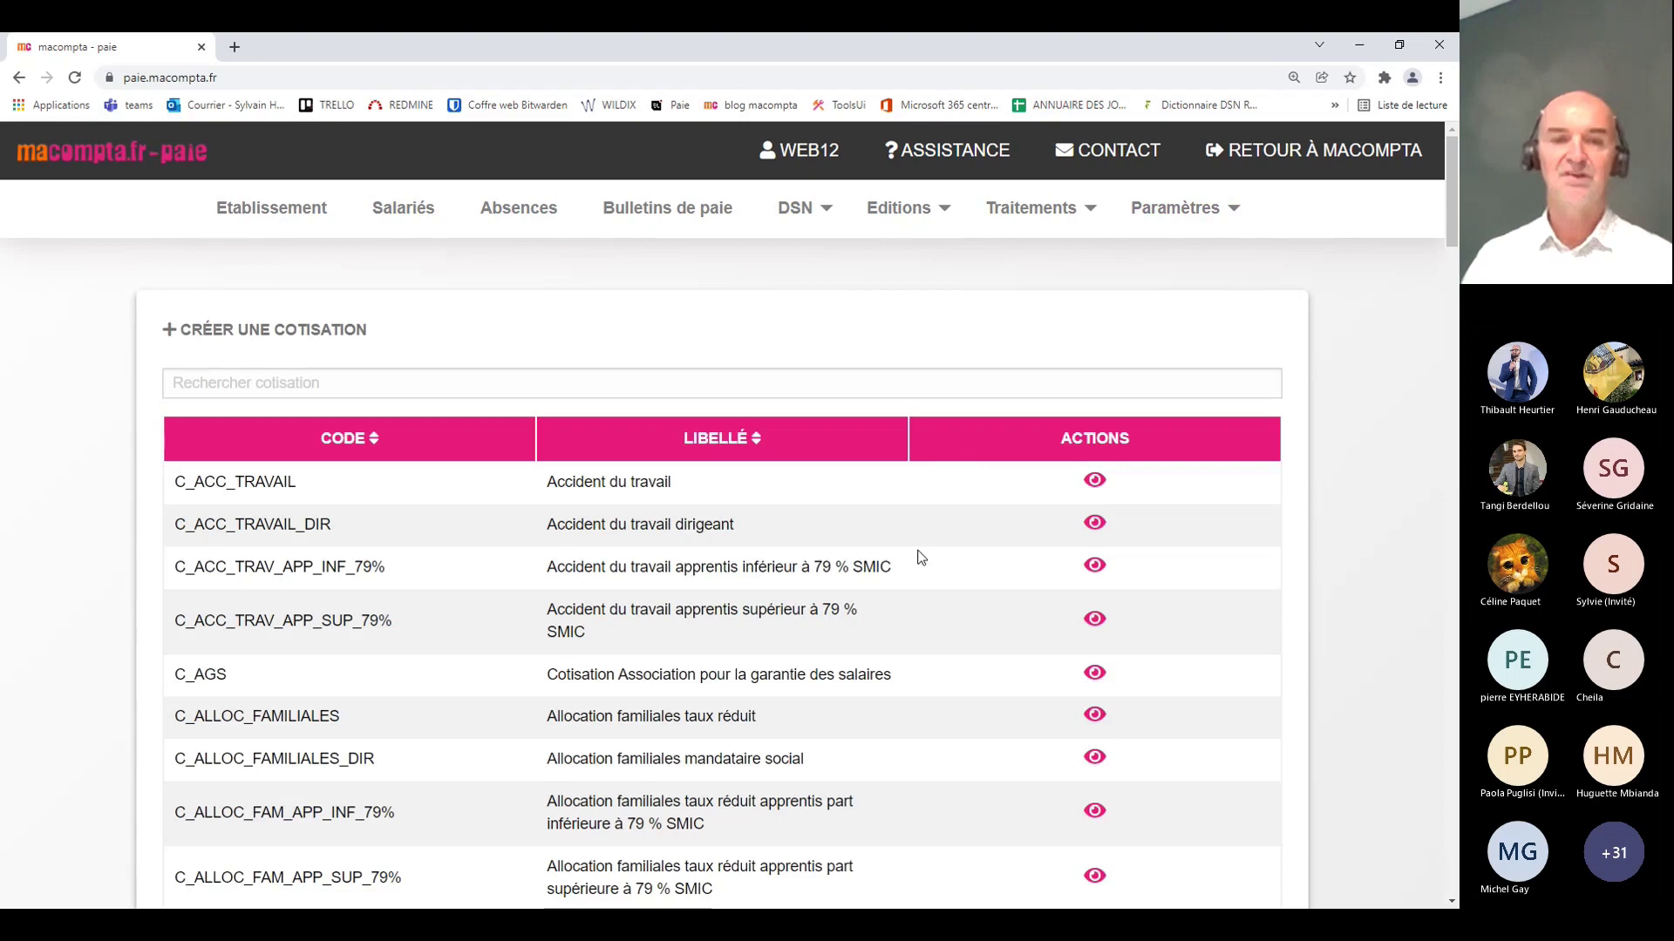
Step: Find C_MUTUELLE_ISOLE (Mutuelle individu isolé) in the cotisations list and open its edit form
scroll(808, 606, down, 2)
scroll(792, 612, down, 1)
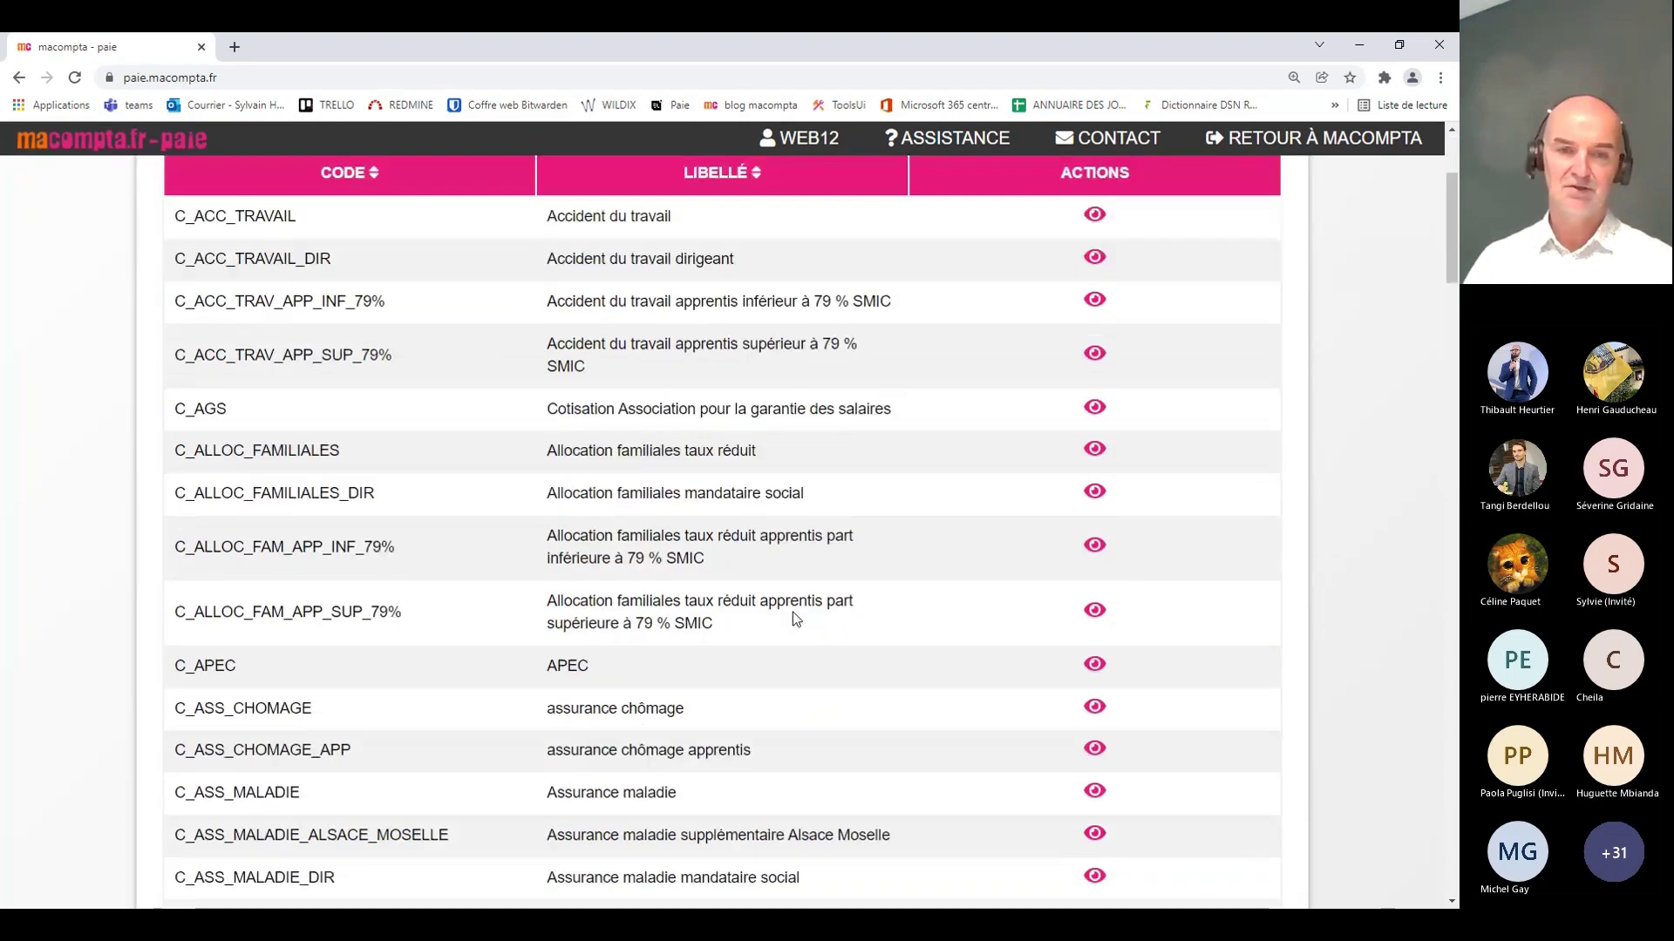
scroll(792, 602, down, 4)
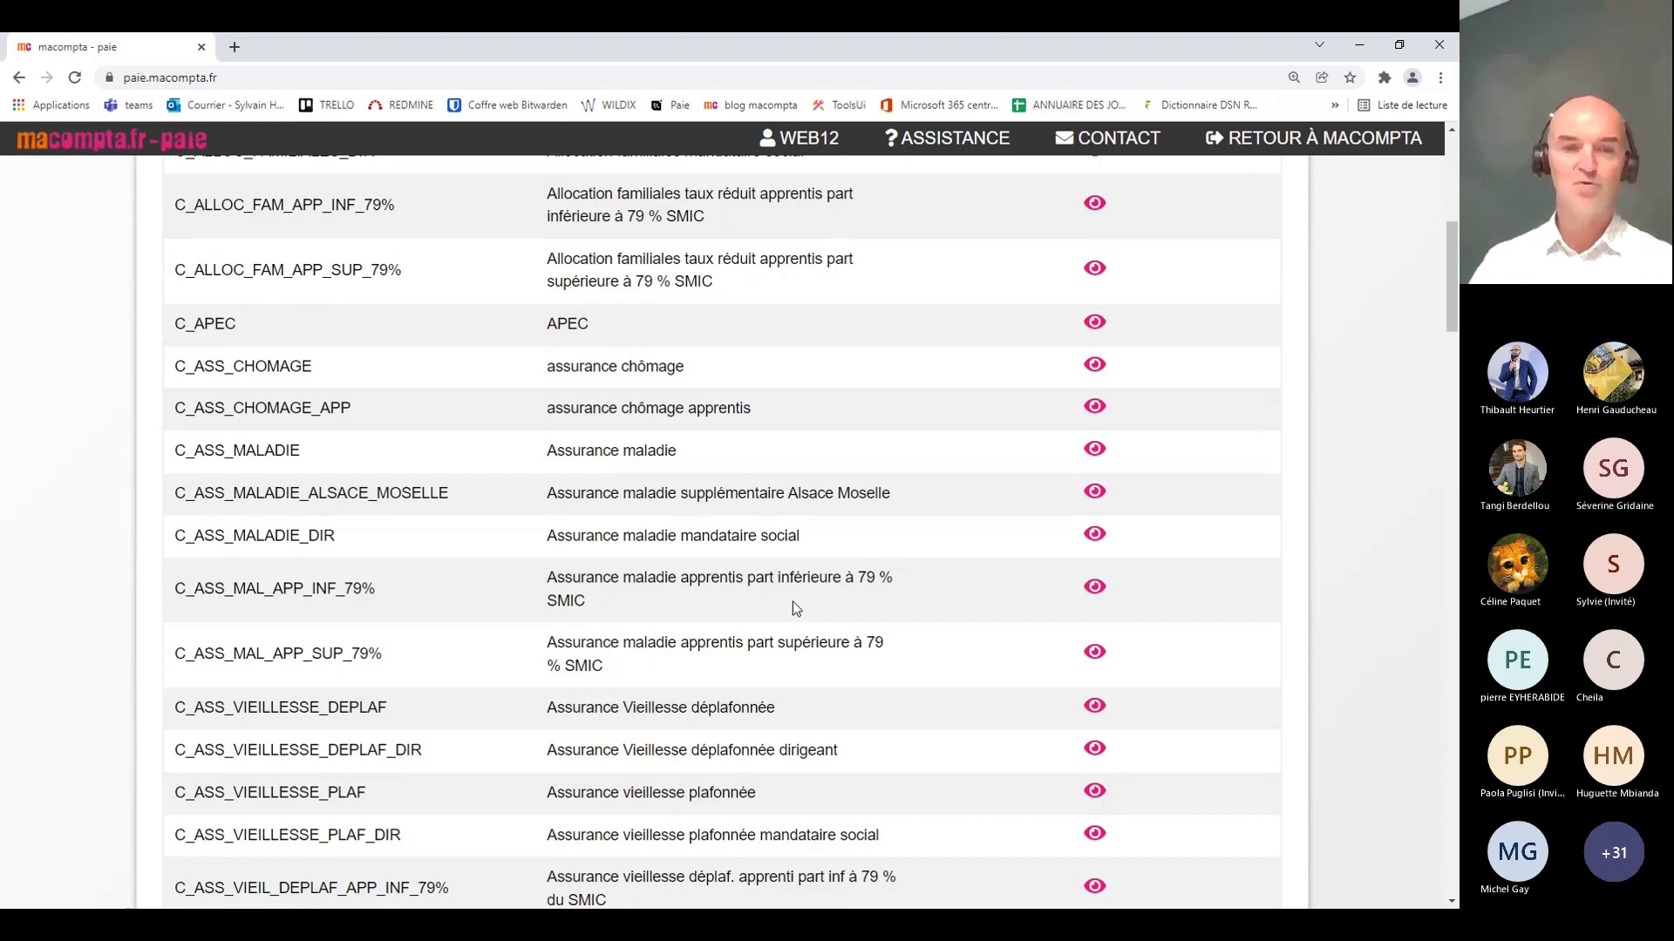
scroll(784, 602, down, 10)
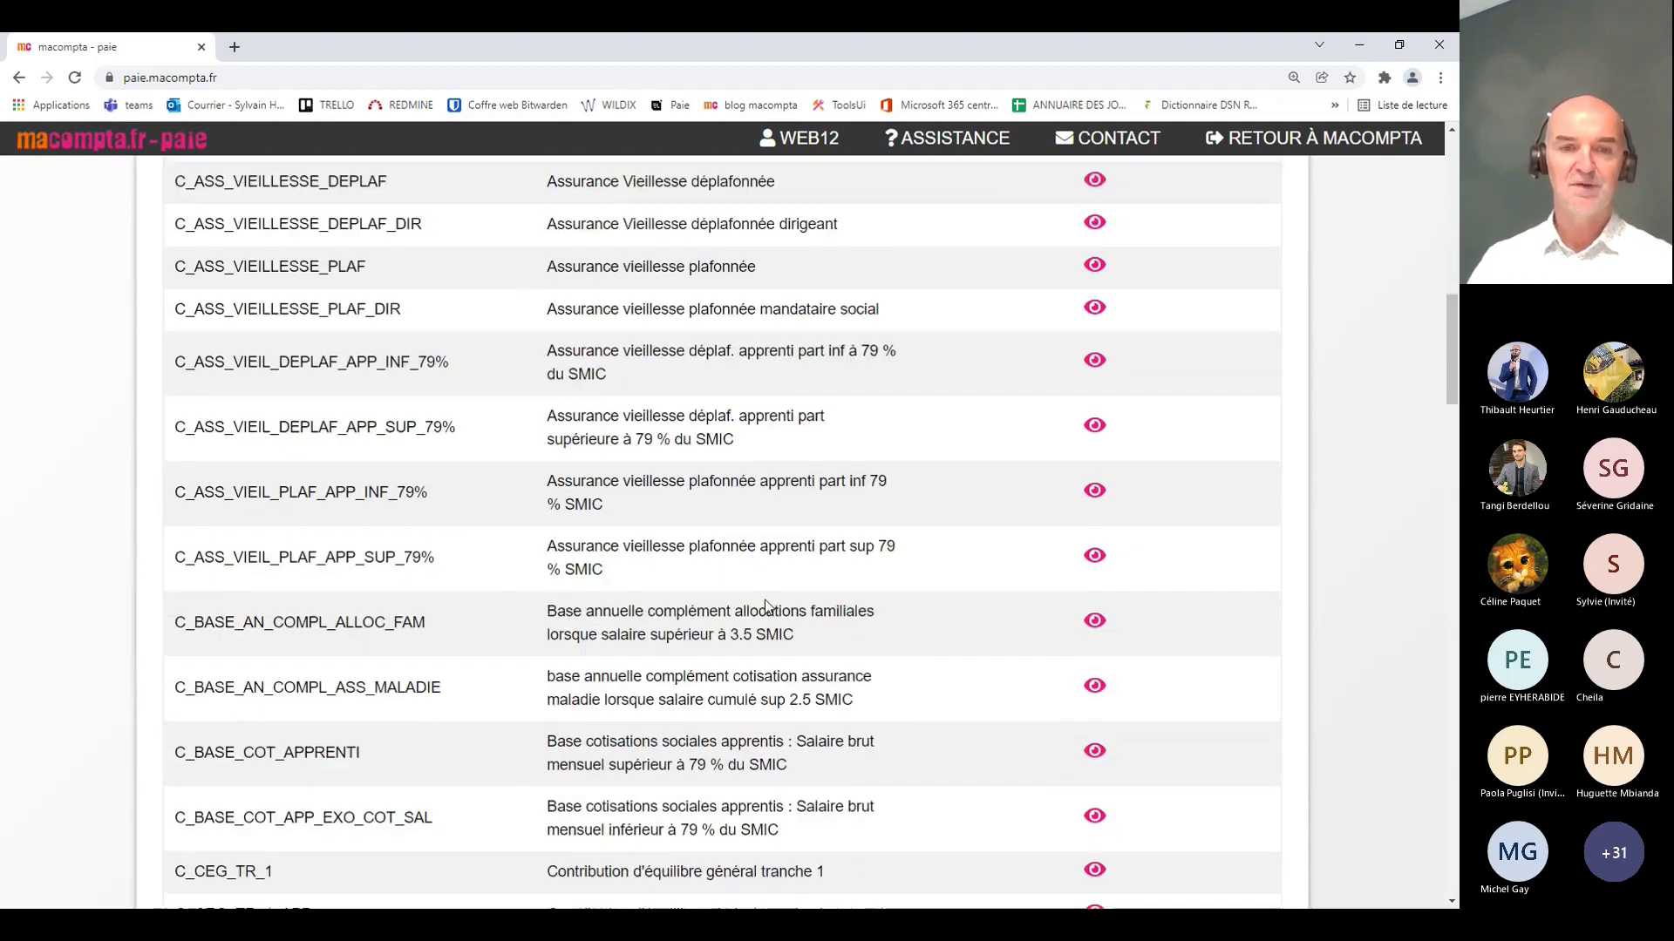
scroll(763, 597, down, 20)
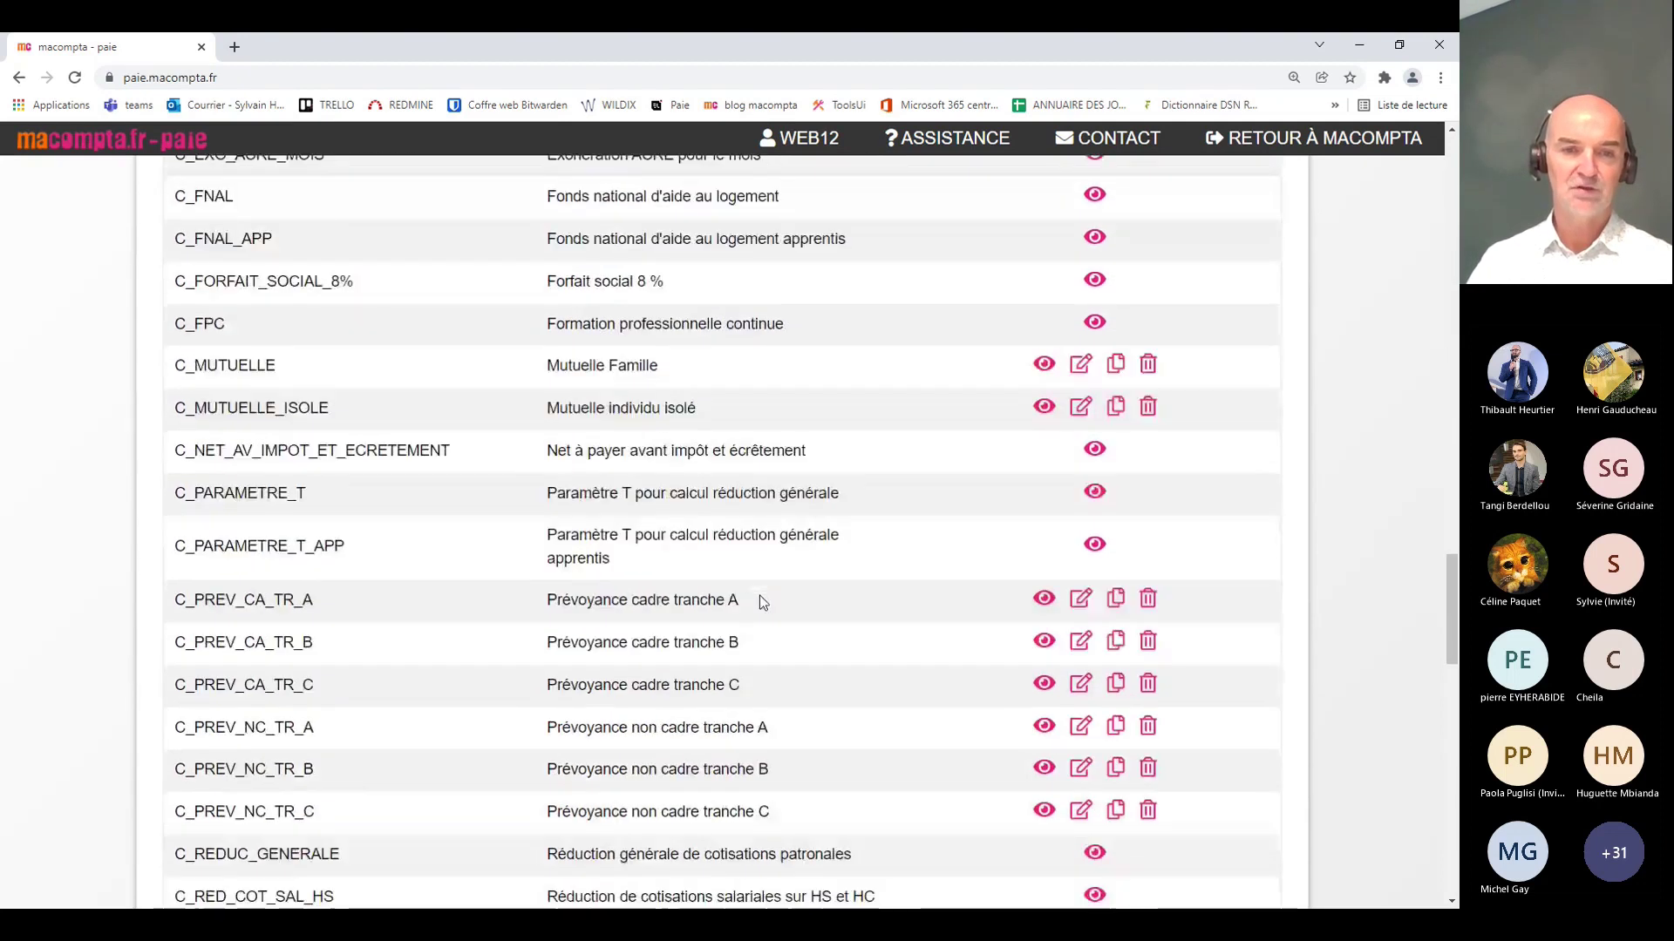
scroll(760, 595, down, 3)
scroll(760, 594, up, 3)
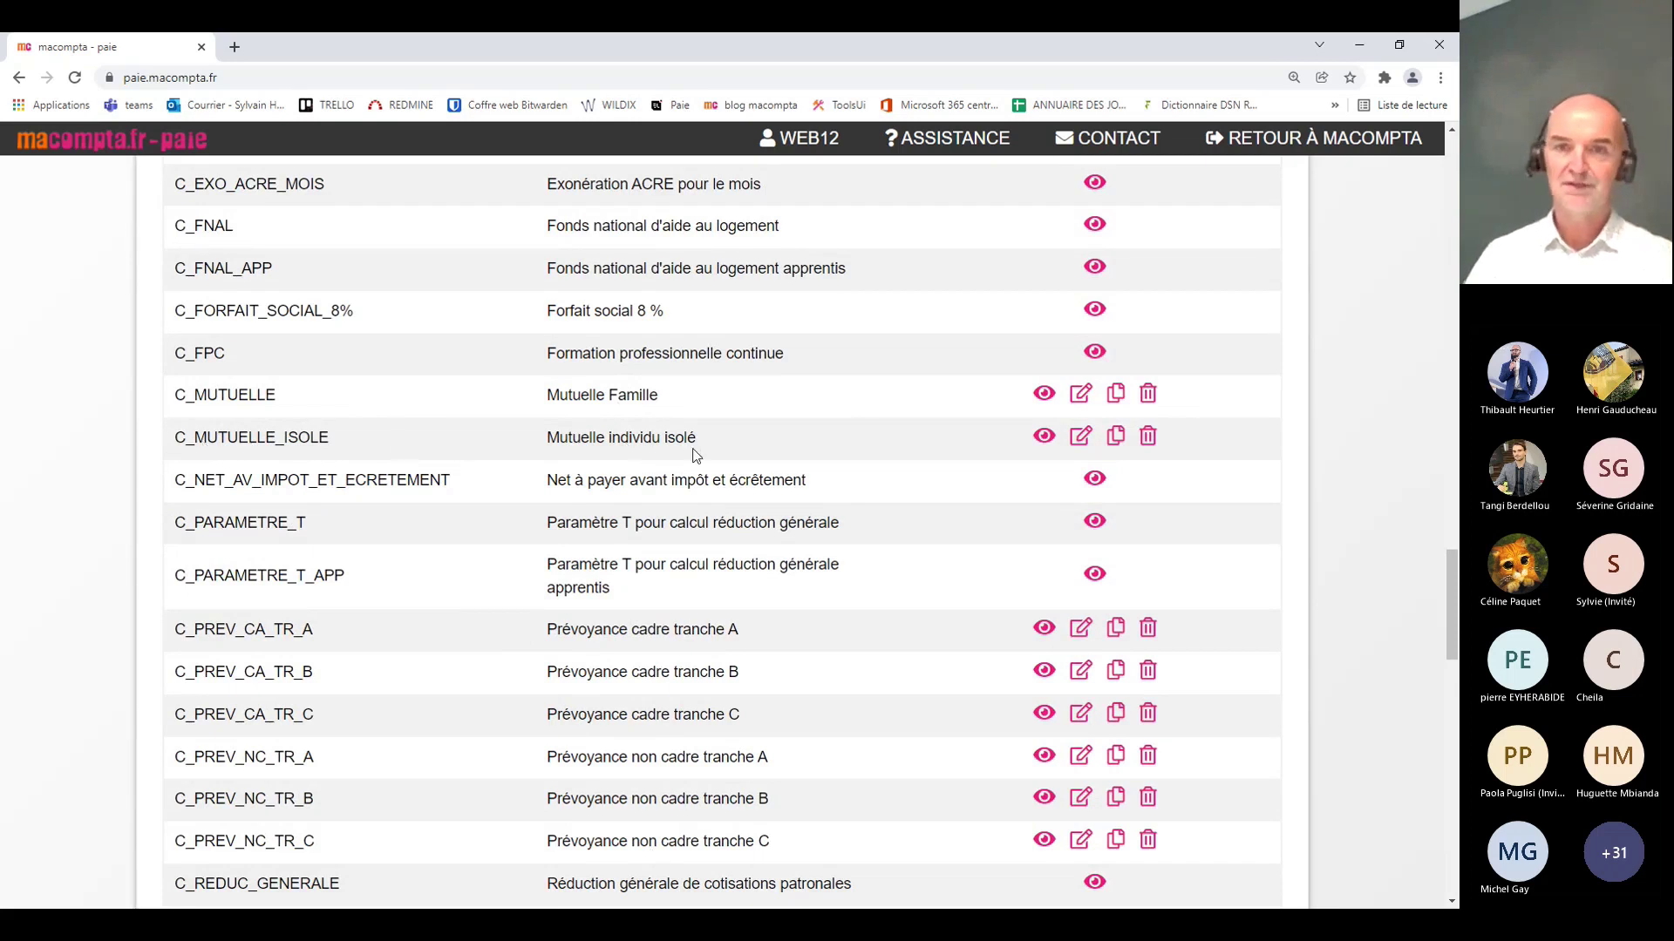
click(1080, 439)
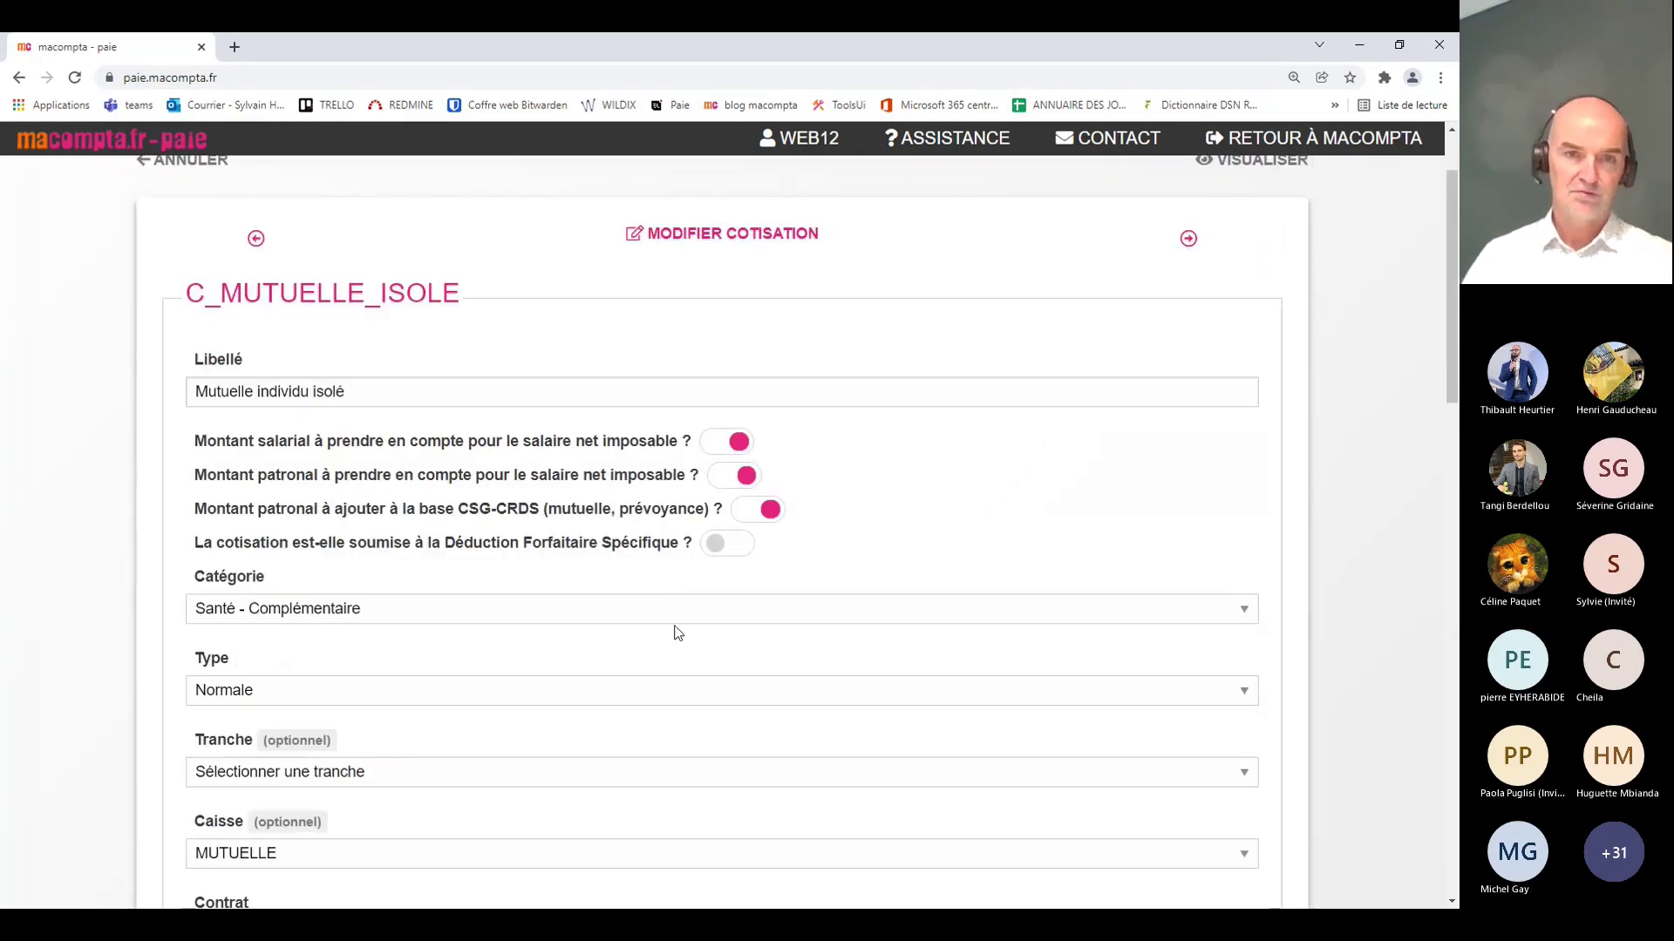
scroll(962, 628, down, 2)
scroll(959, 624, up, 2)
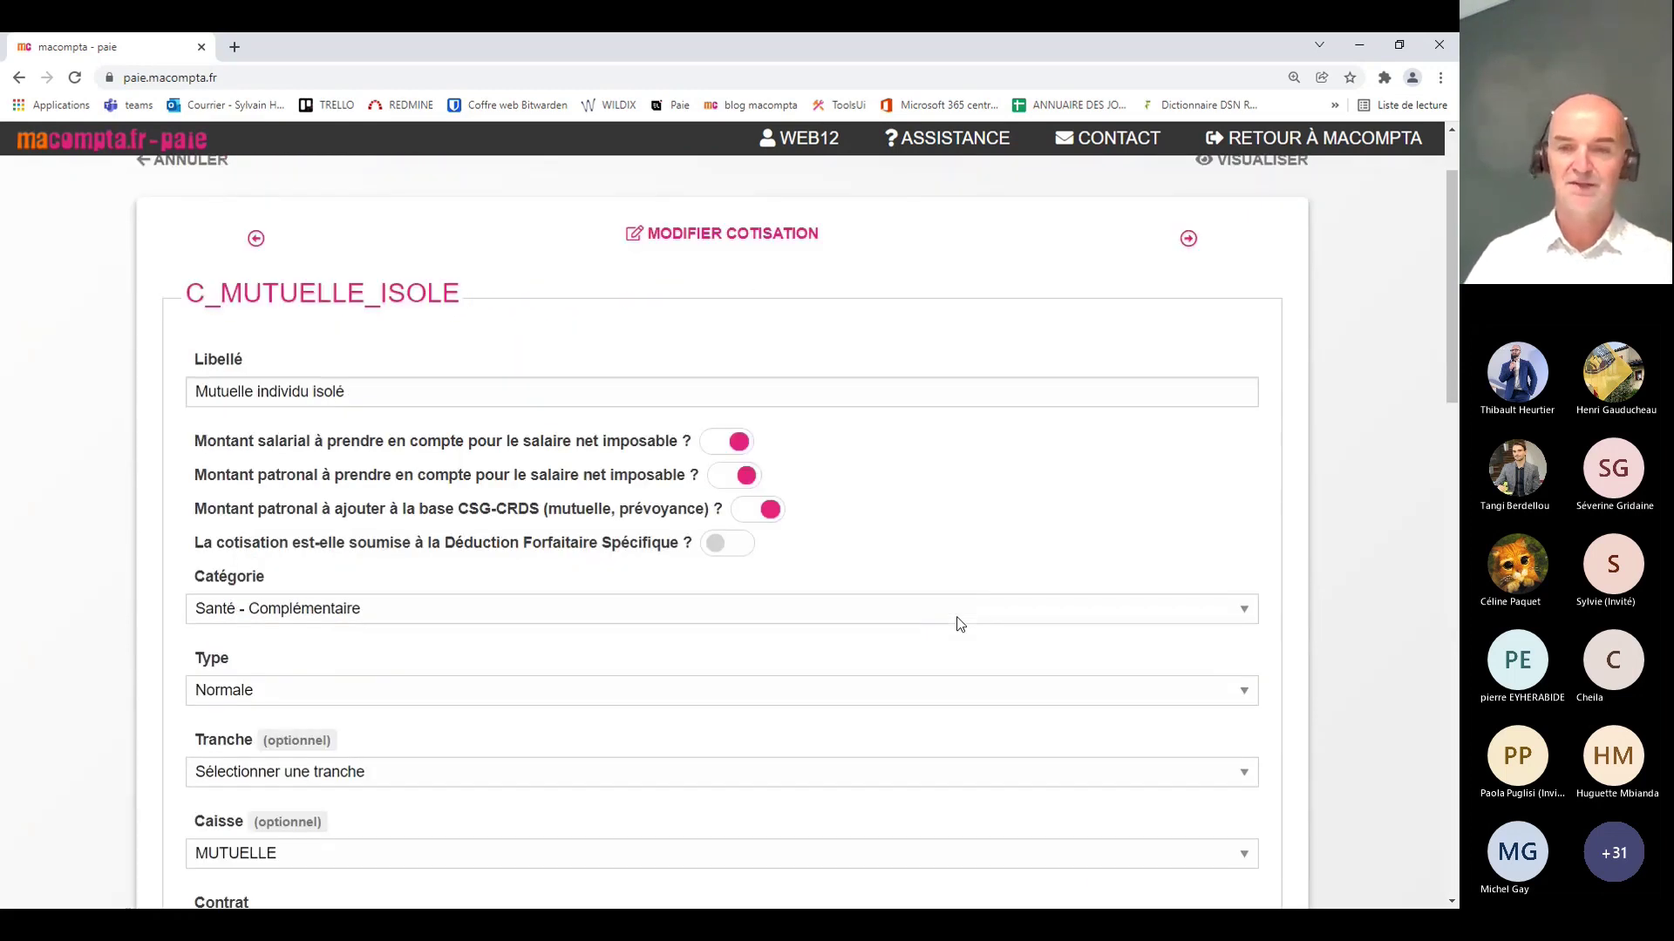
scroll(568, 404, down, 2)
scroll(755, 486, down, 5)
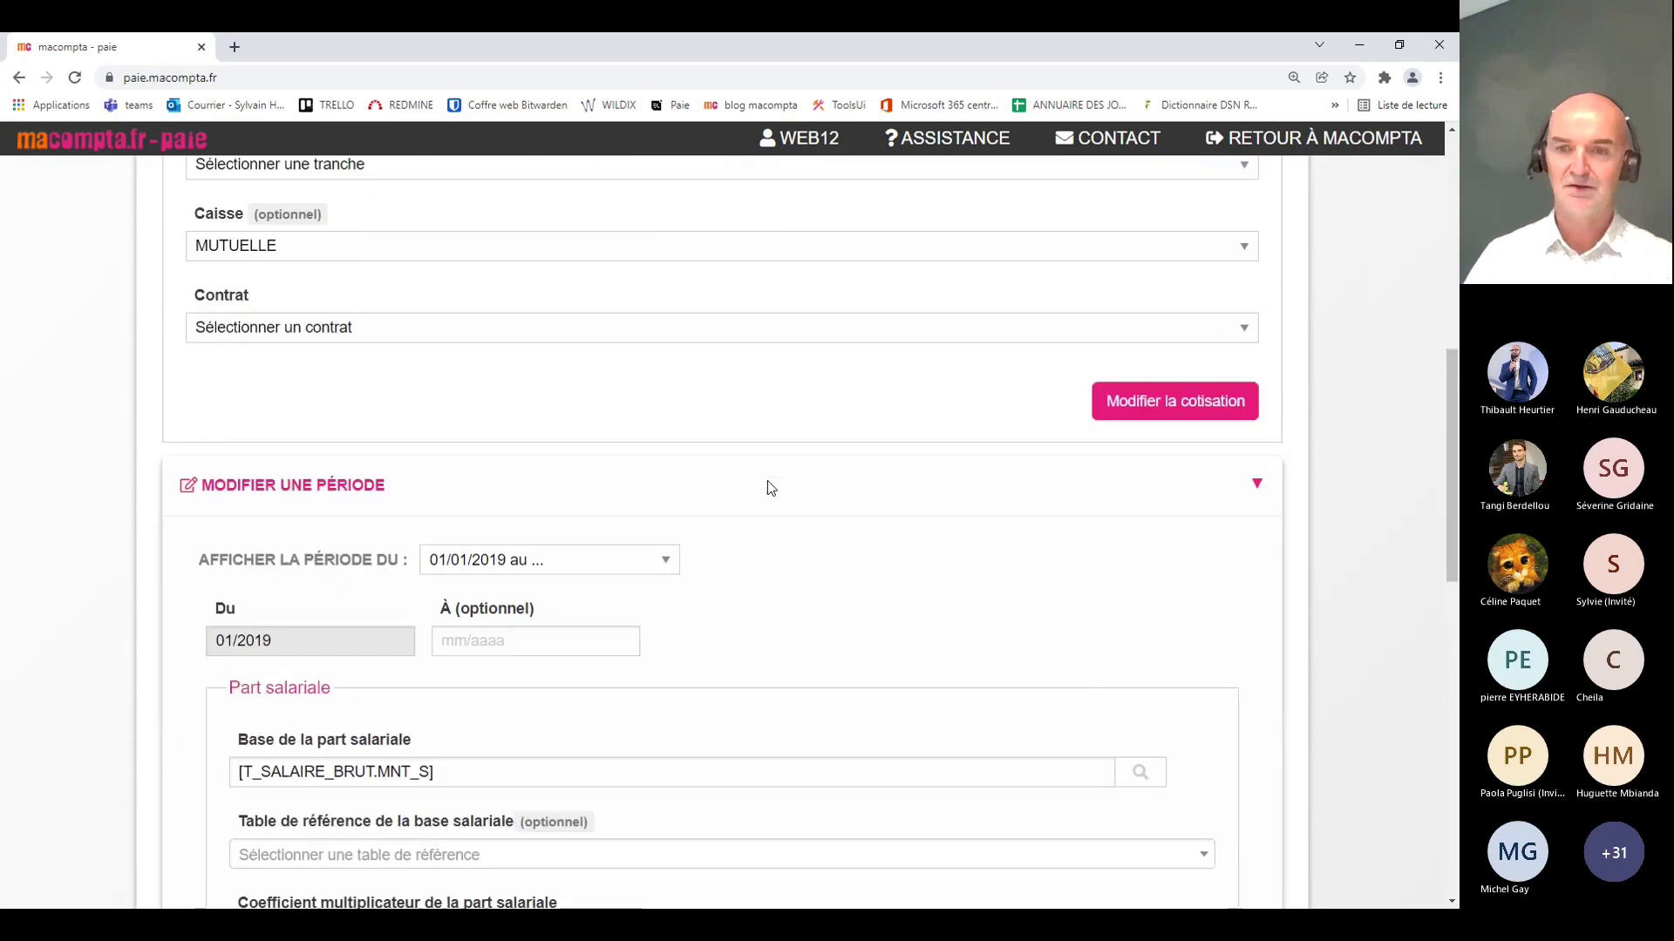
scroll(767, 488, down, 3)
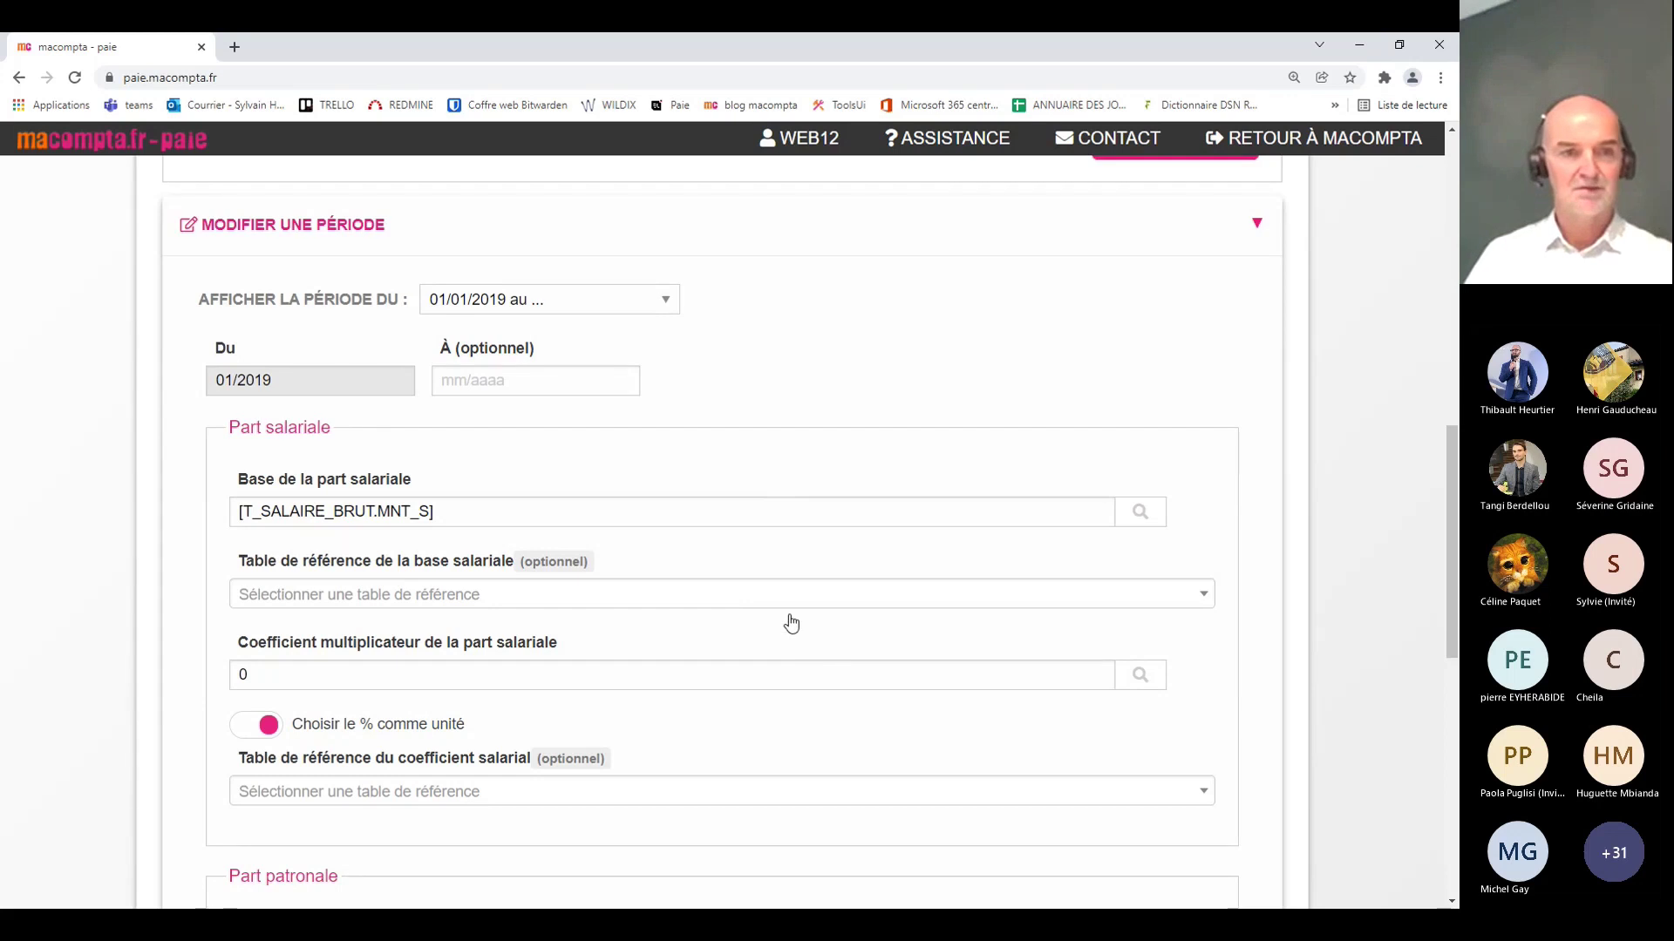
key(ctrl+minus)
scroll(807, 579, down, 2)
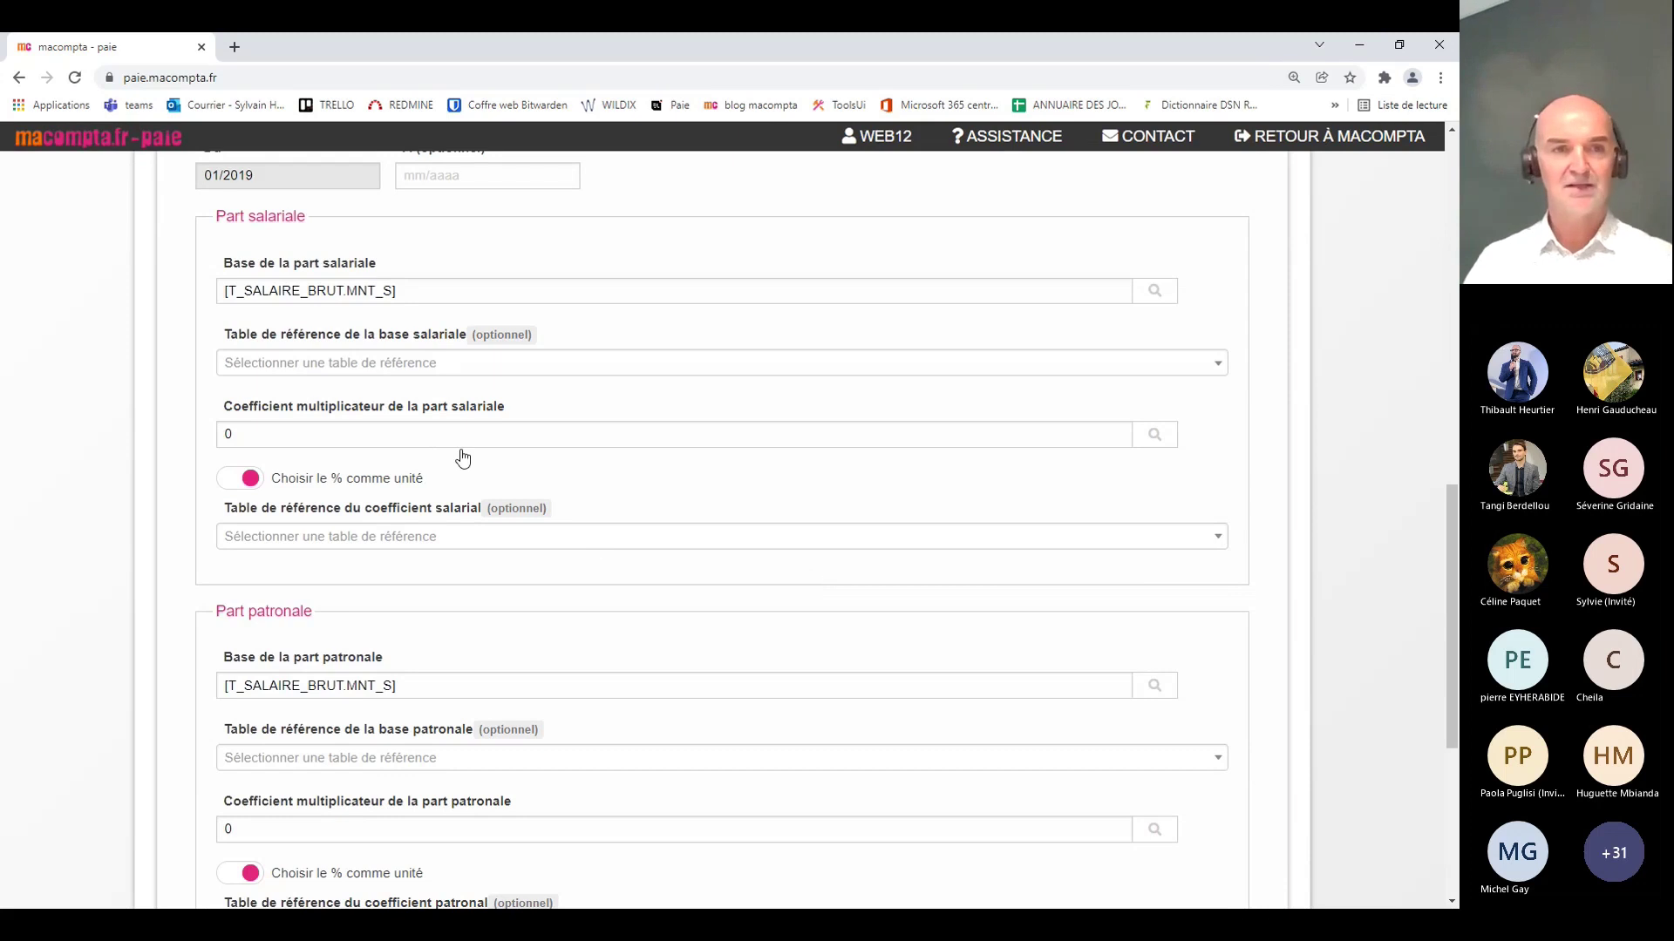
Step: Replace the 0 coefficient multiplicateur with 0.5 in both Part salariale and Part patronale
click(432, 439)
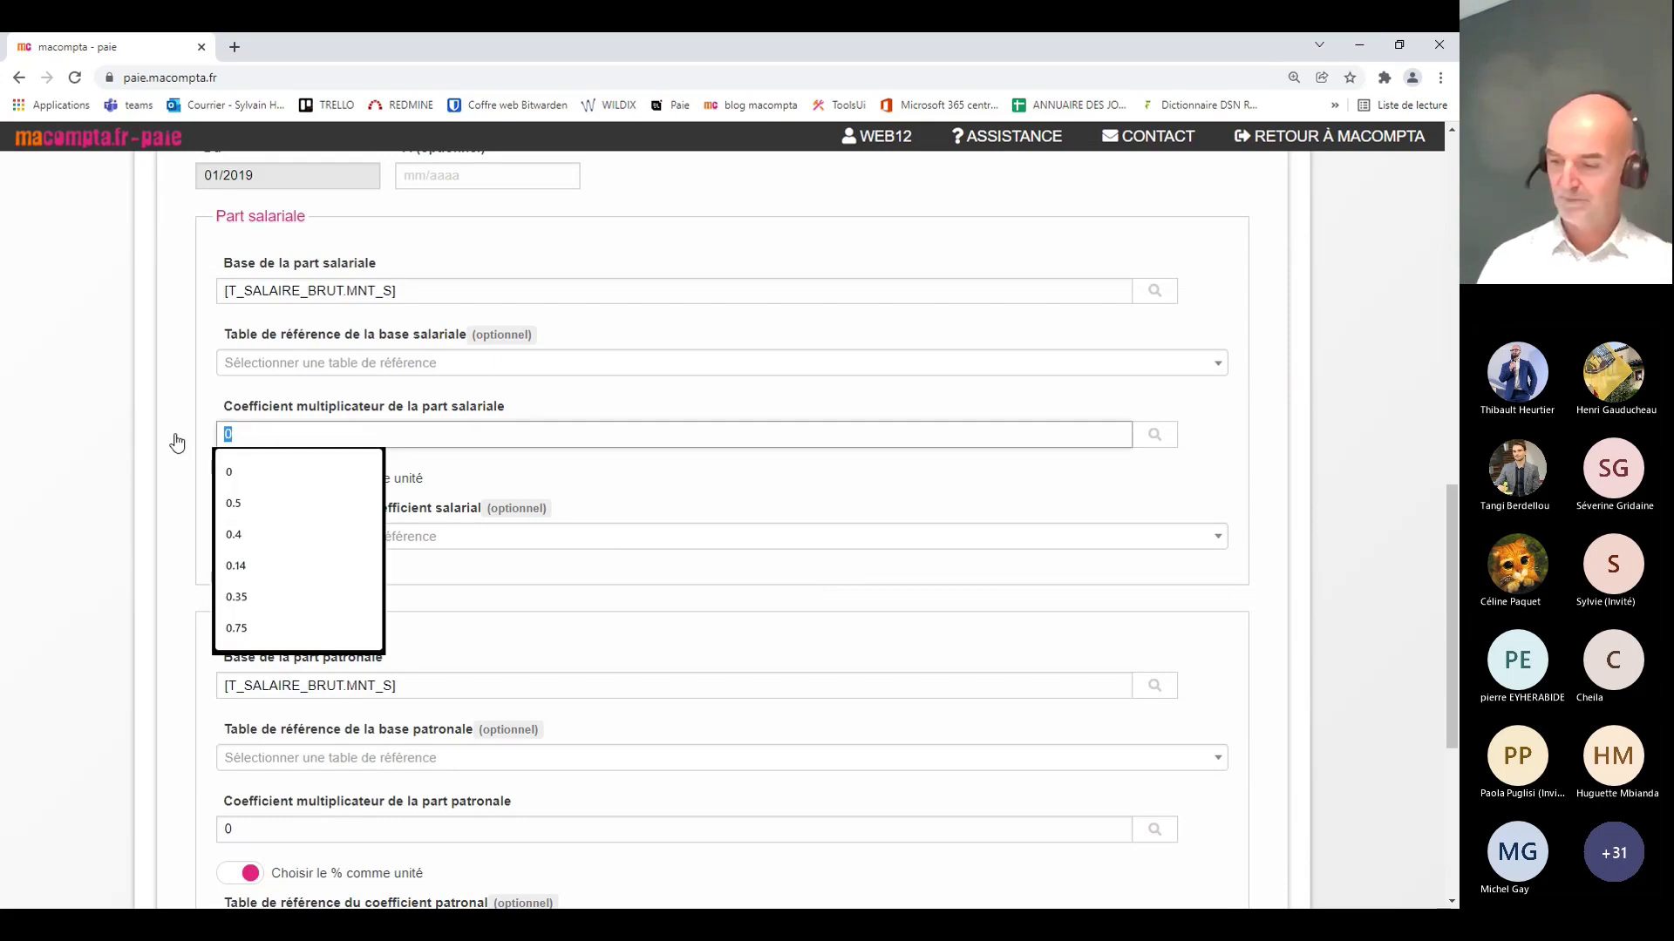
text(.5)
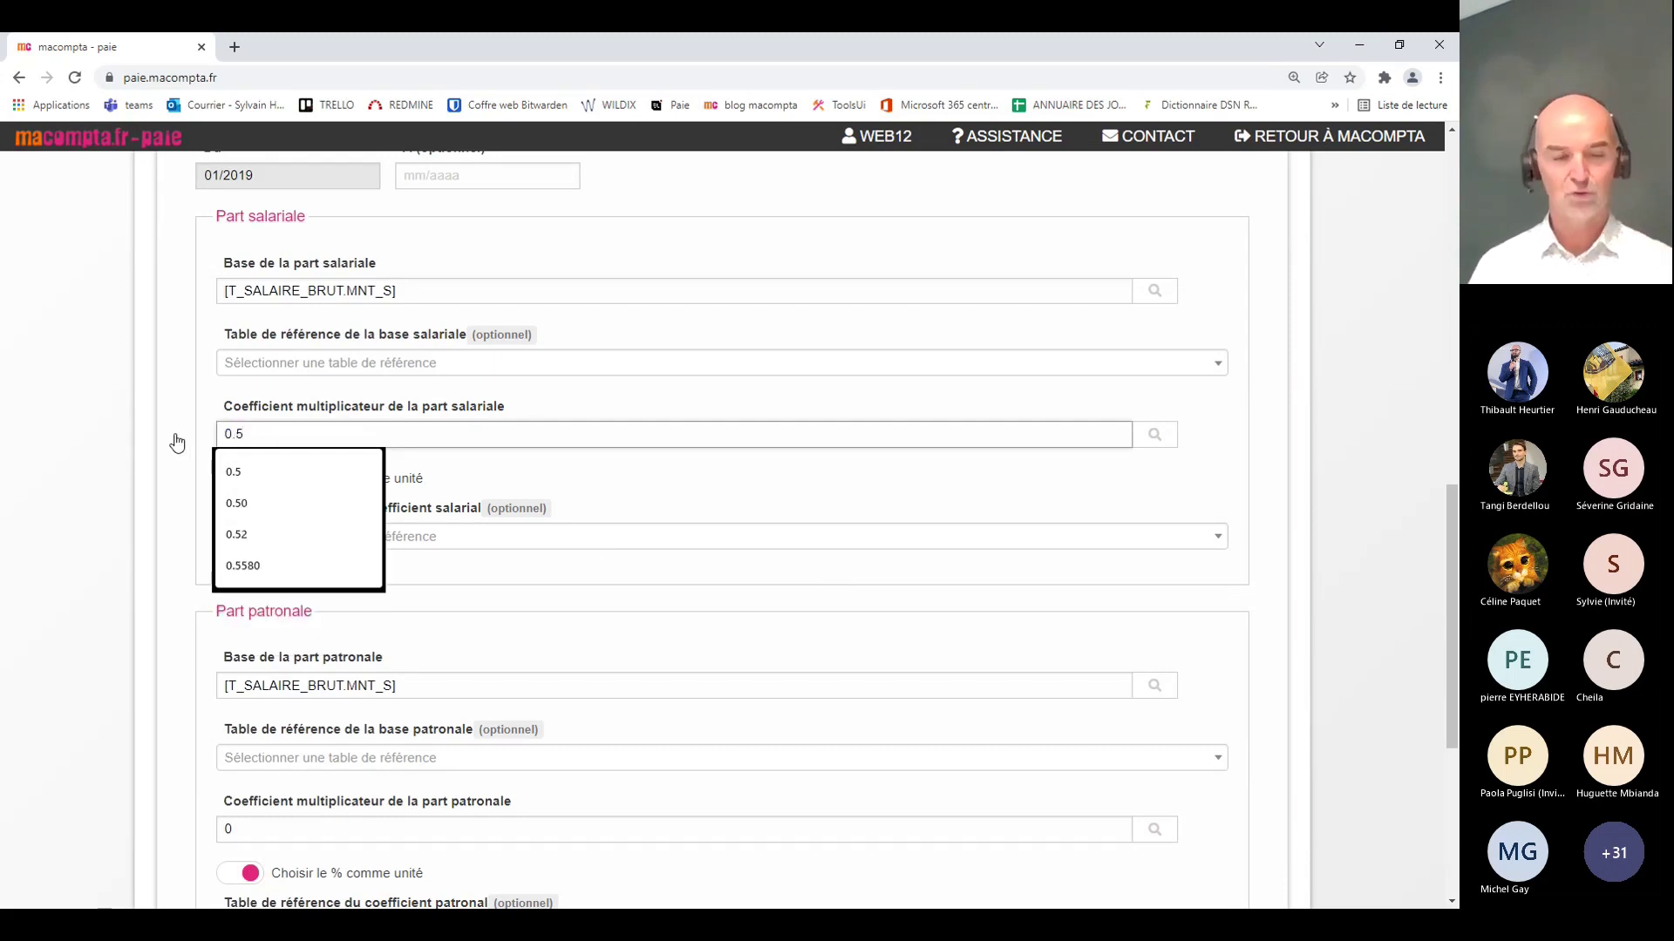
click(177, 444)
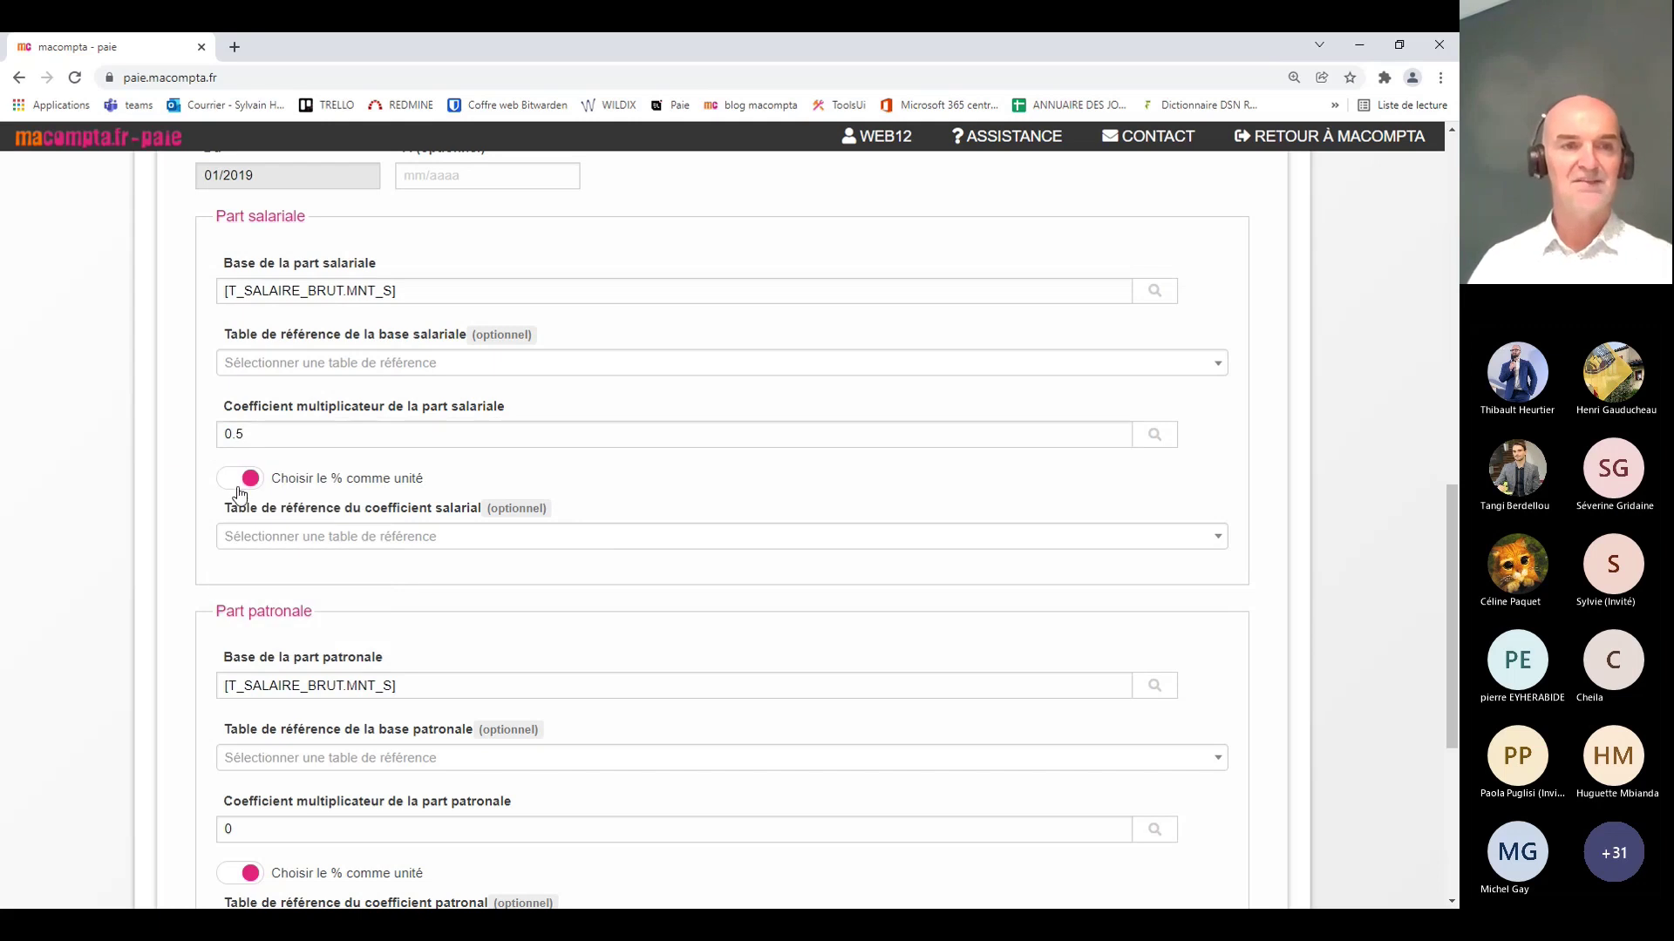
drag(258, 830, 215, 836)
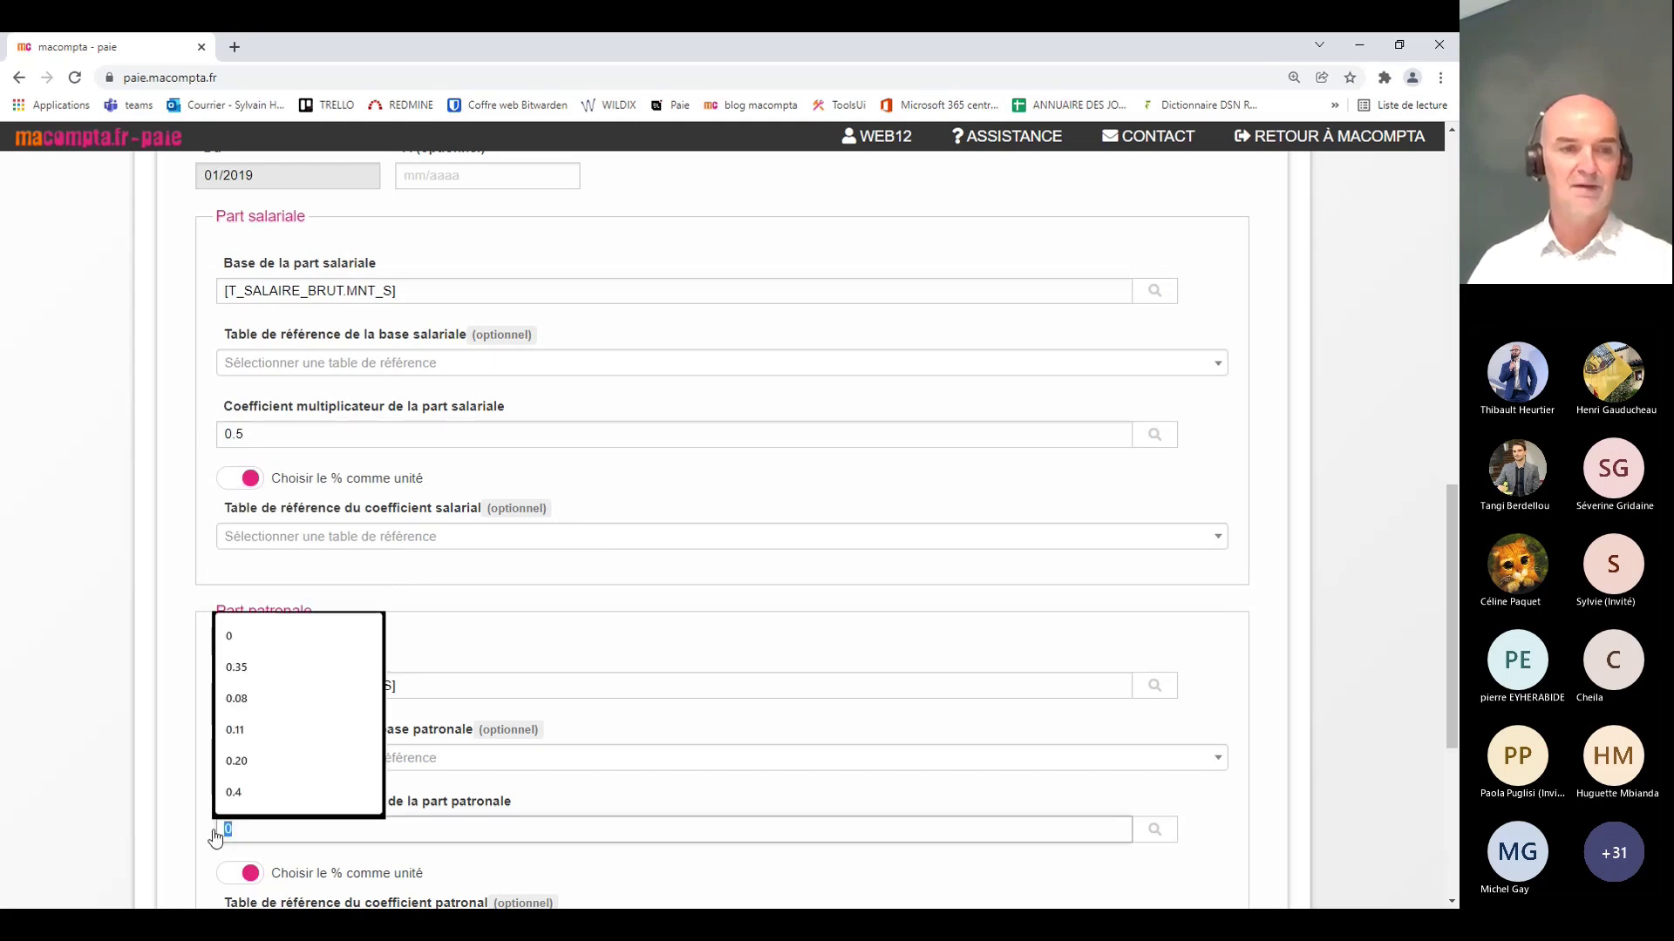
text(0.5)
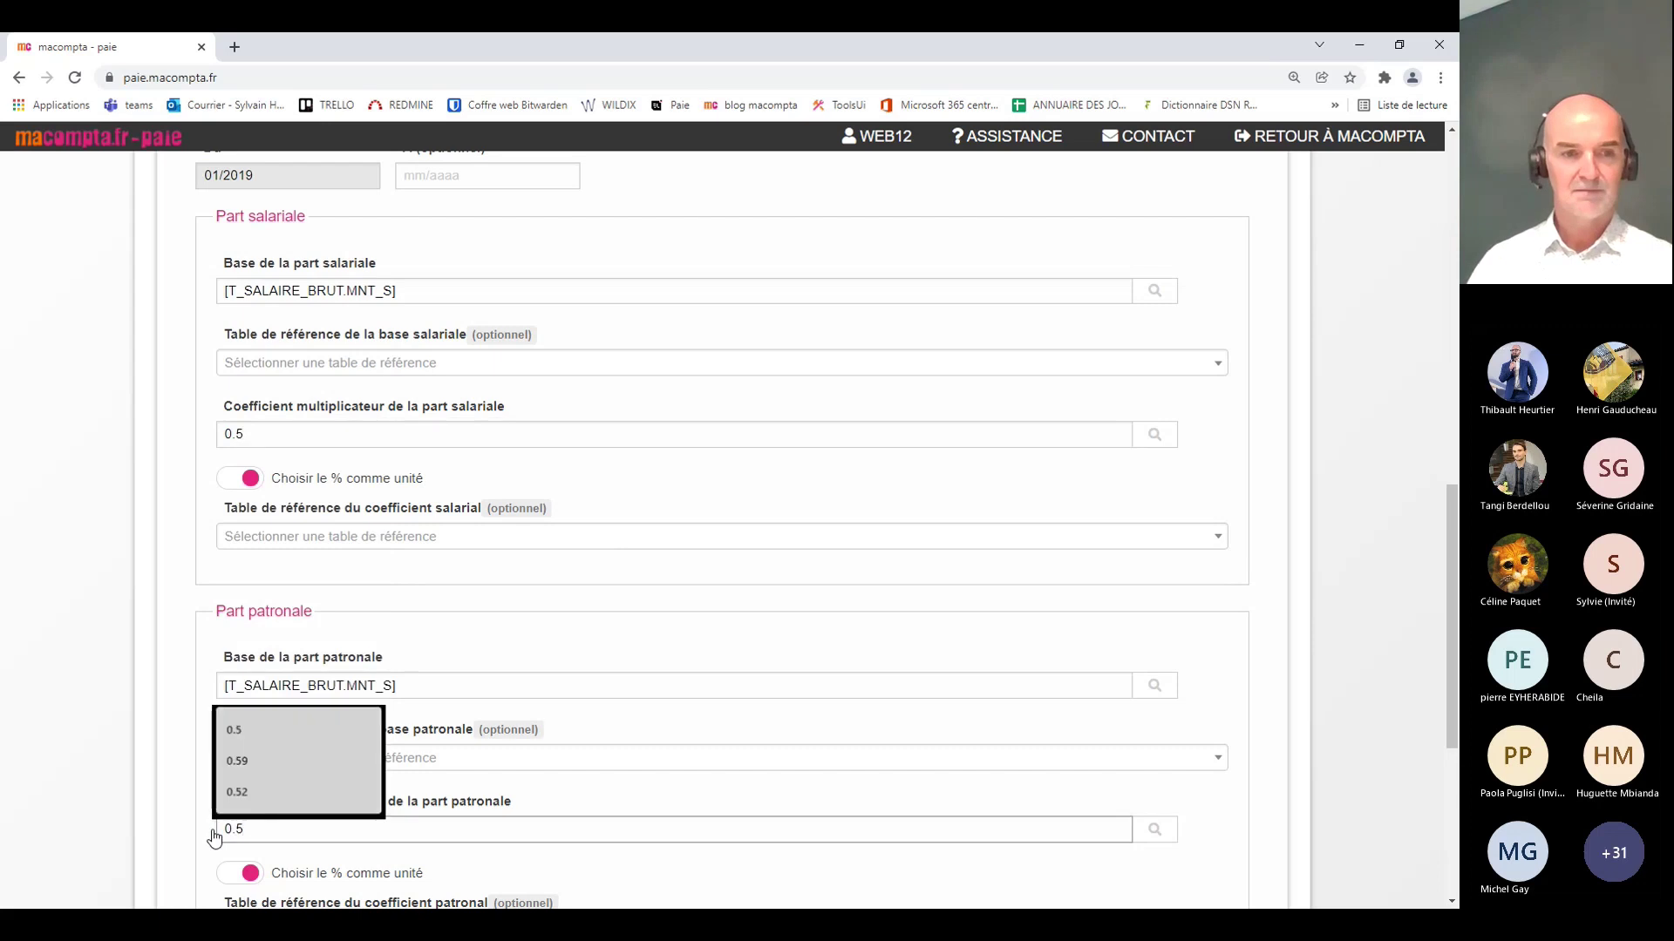
click(215, 837)
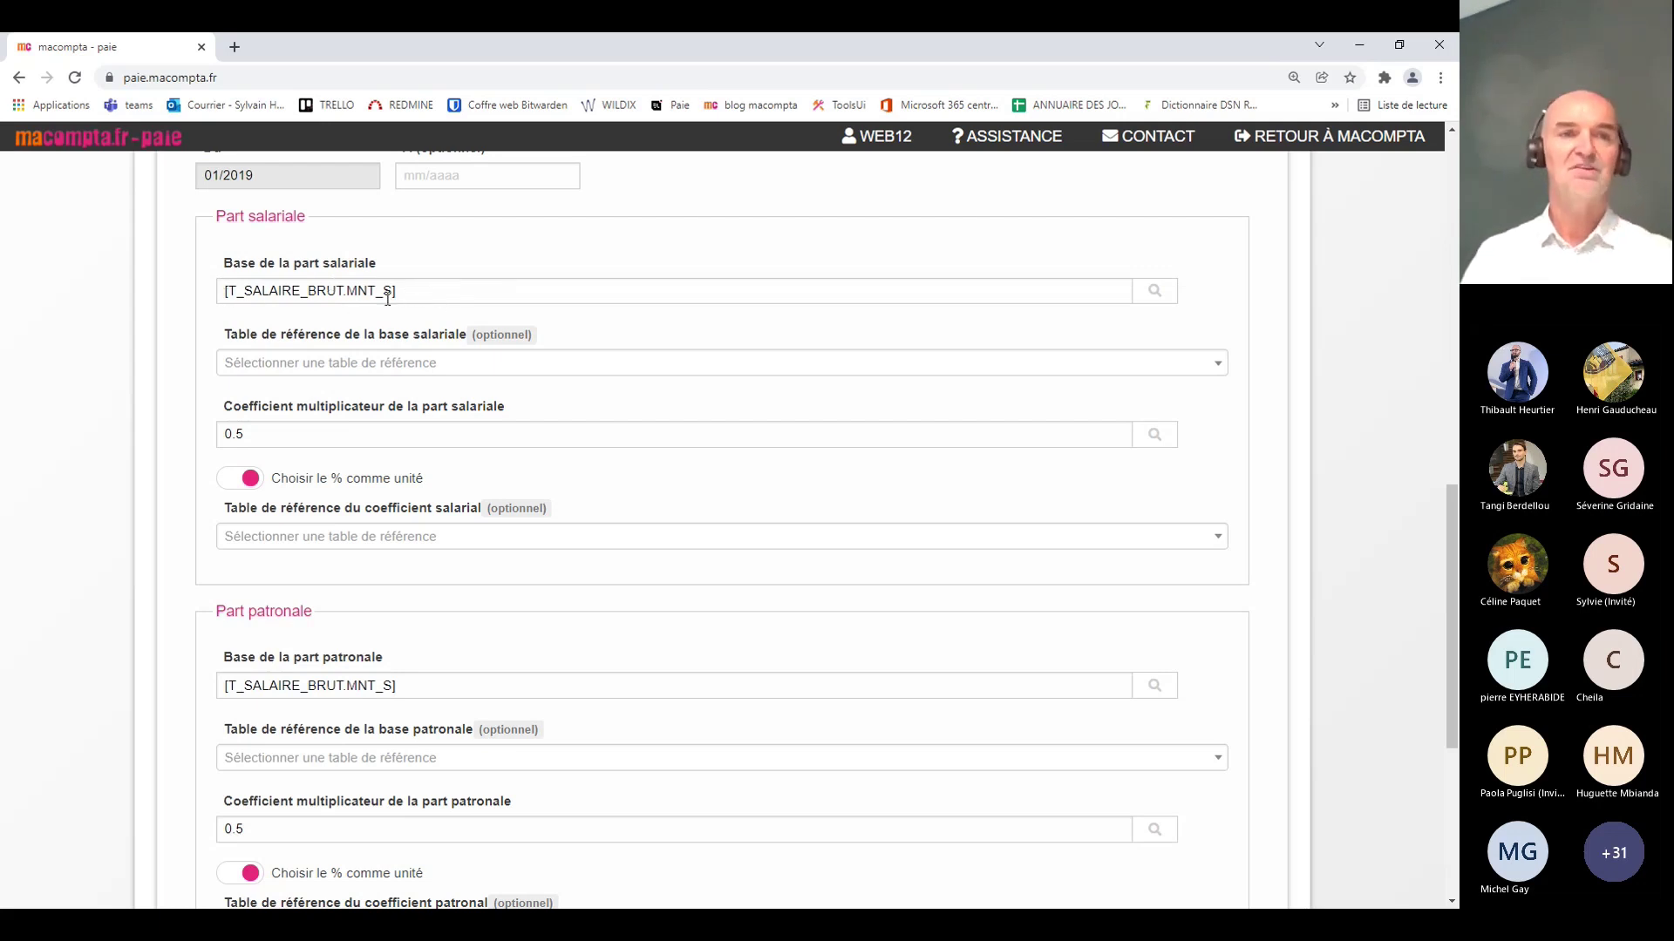
Step: Look up [K_PLF_SS_MENS] in the formula editor's constant list, then close it unchanged
click(1152, 296)
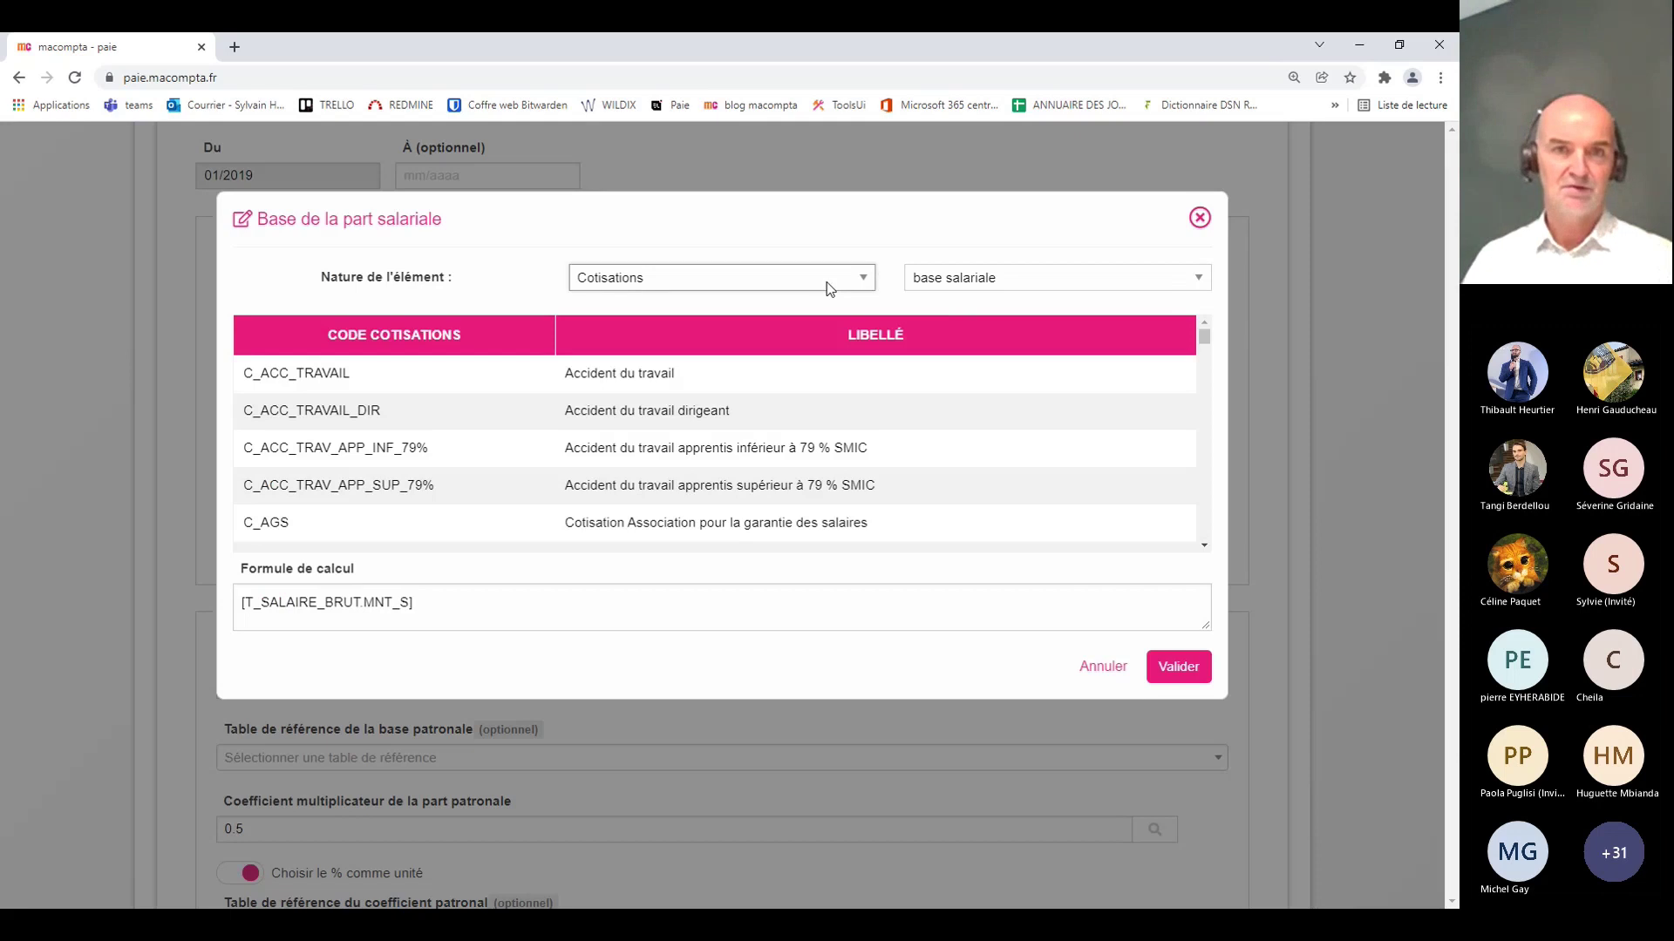
key(Up)
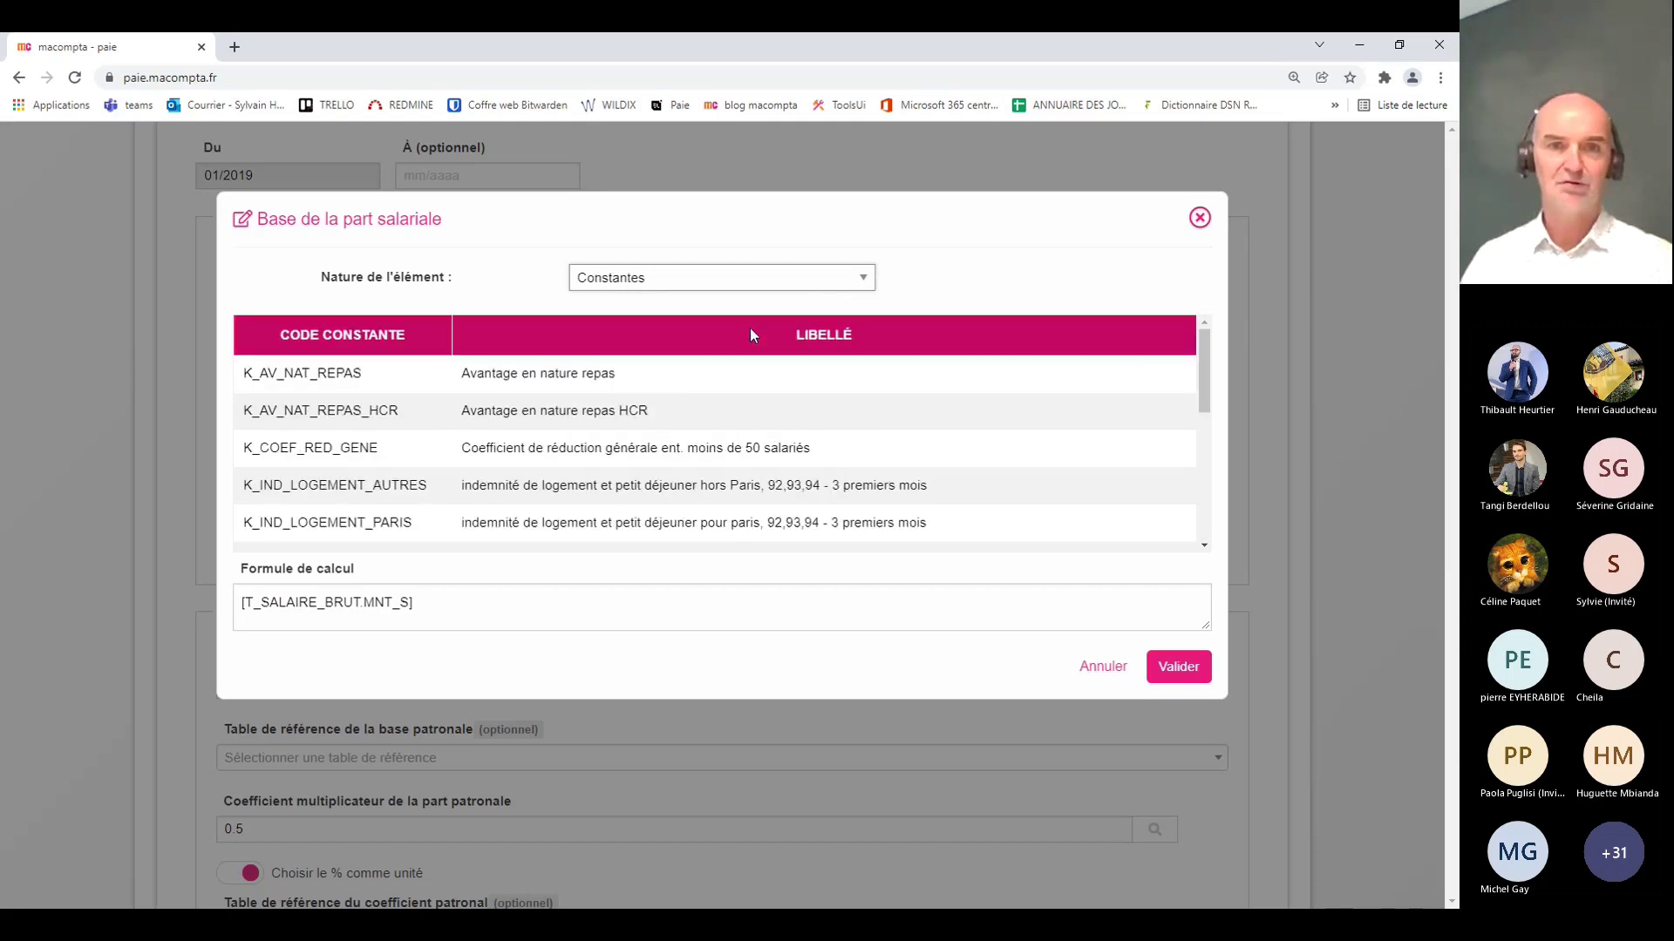
scroll(652, 472, down, 3)
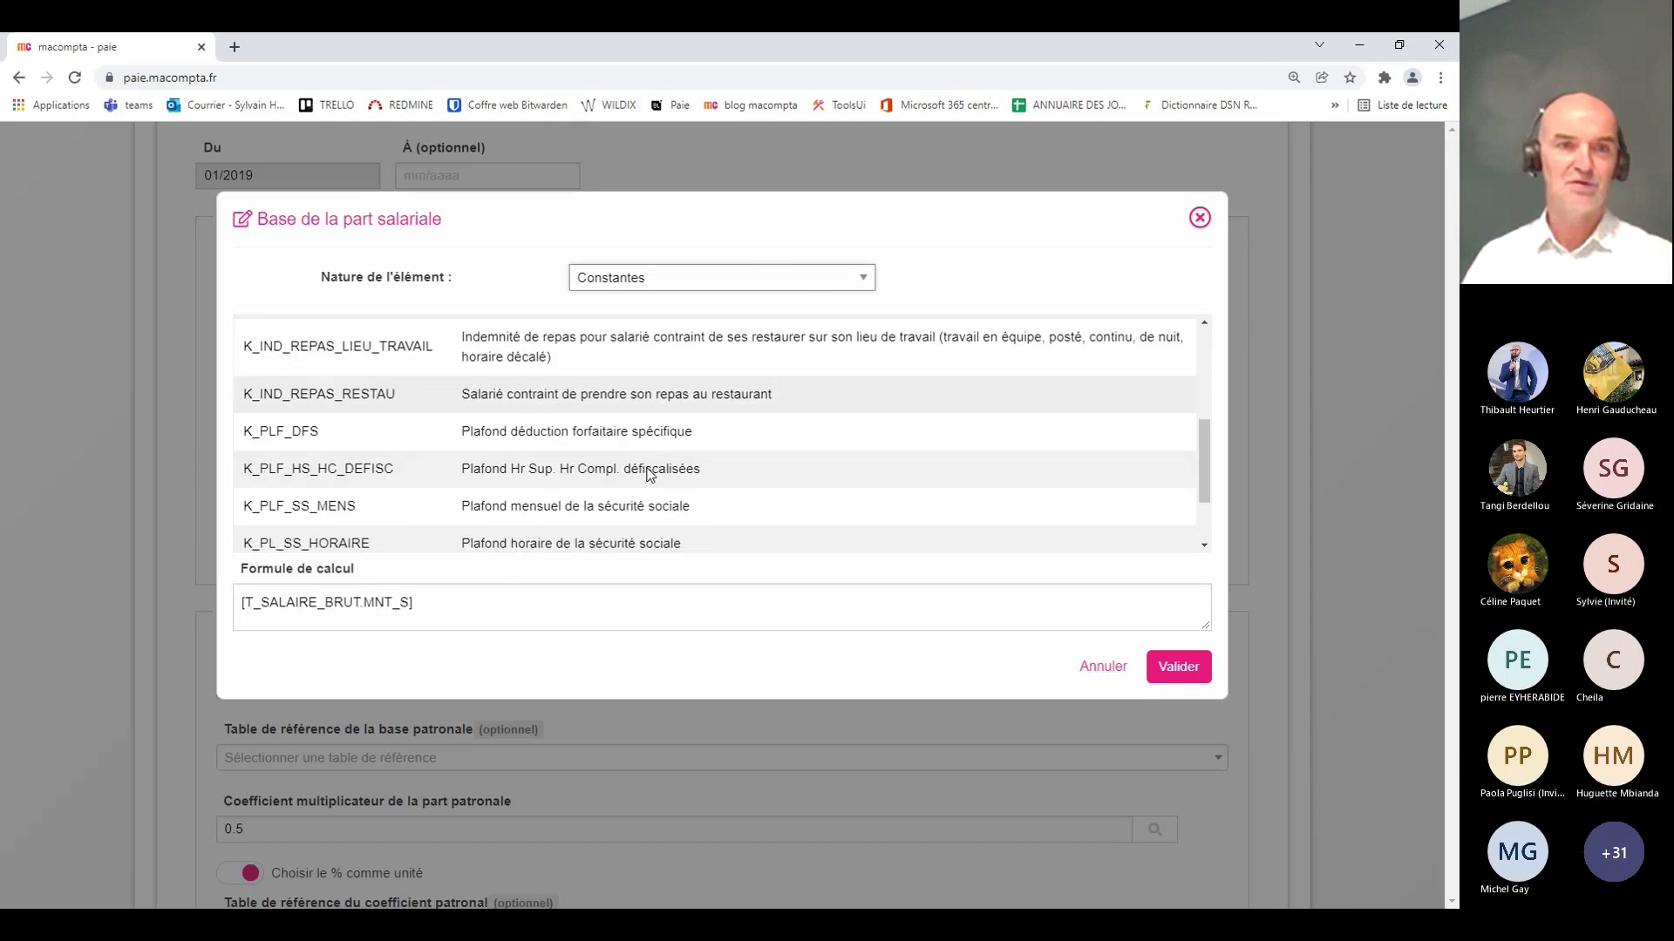
click(318, 513)
drag(535, 602, 211, 608)
click(207, 606)
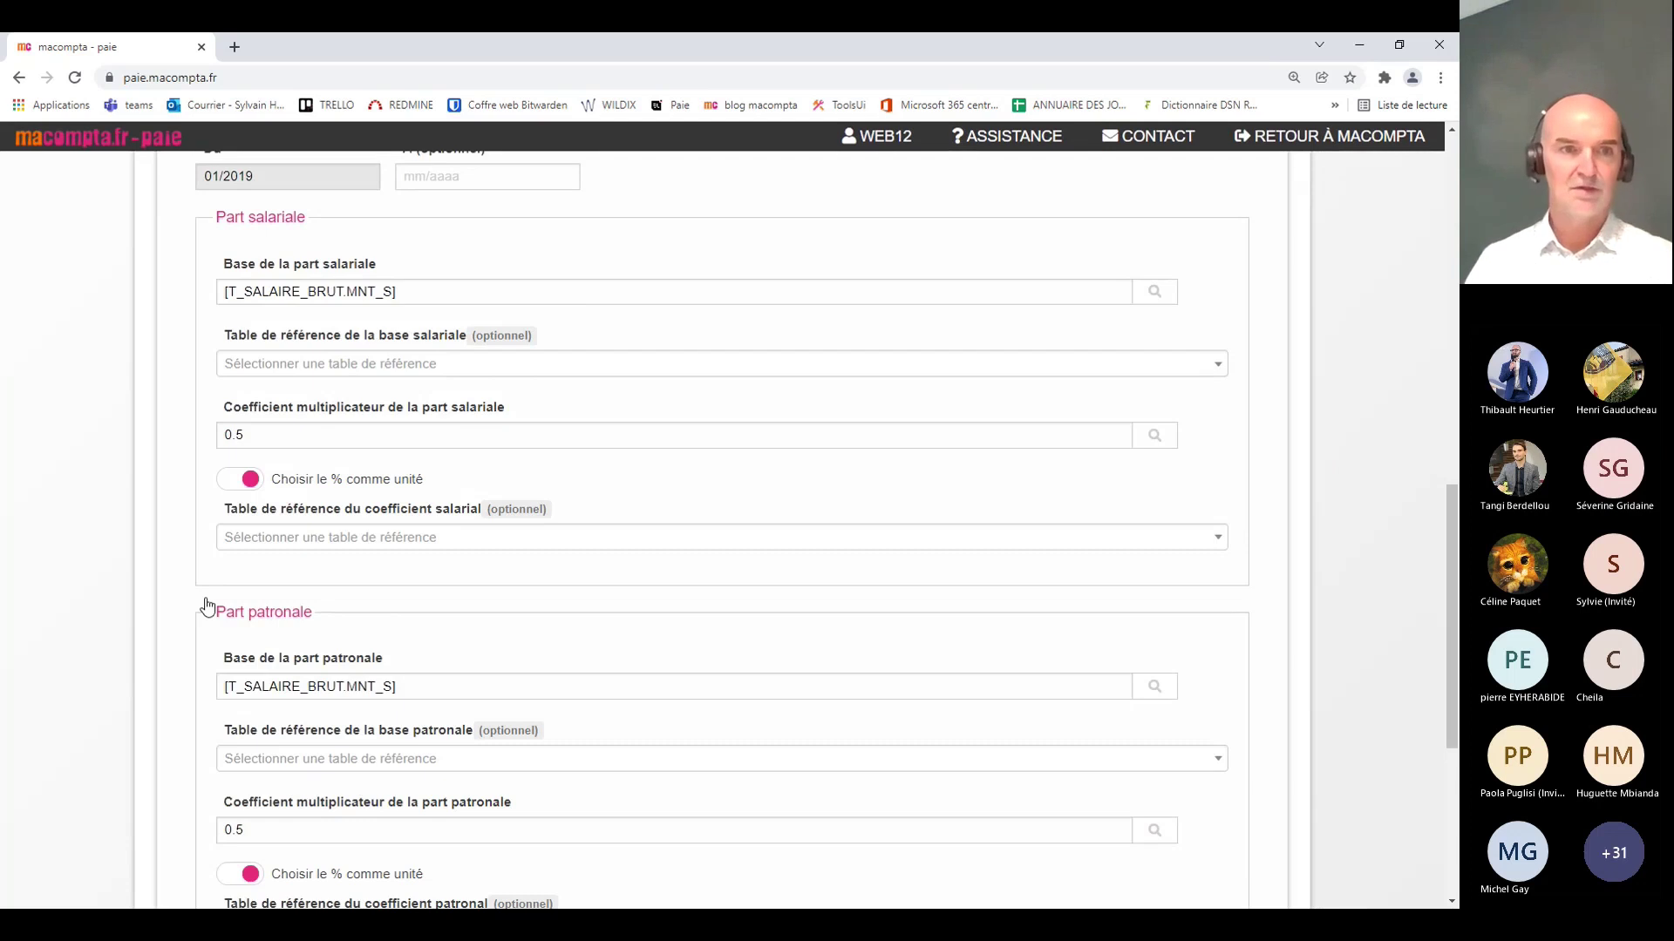
scroll(497, 315, up, 1)
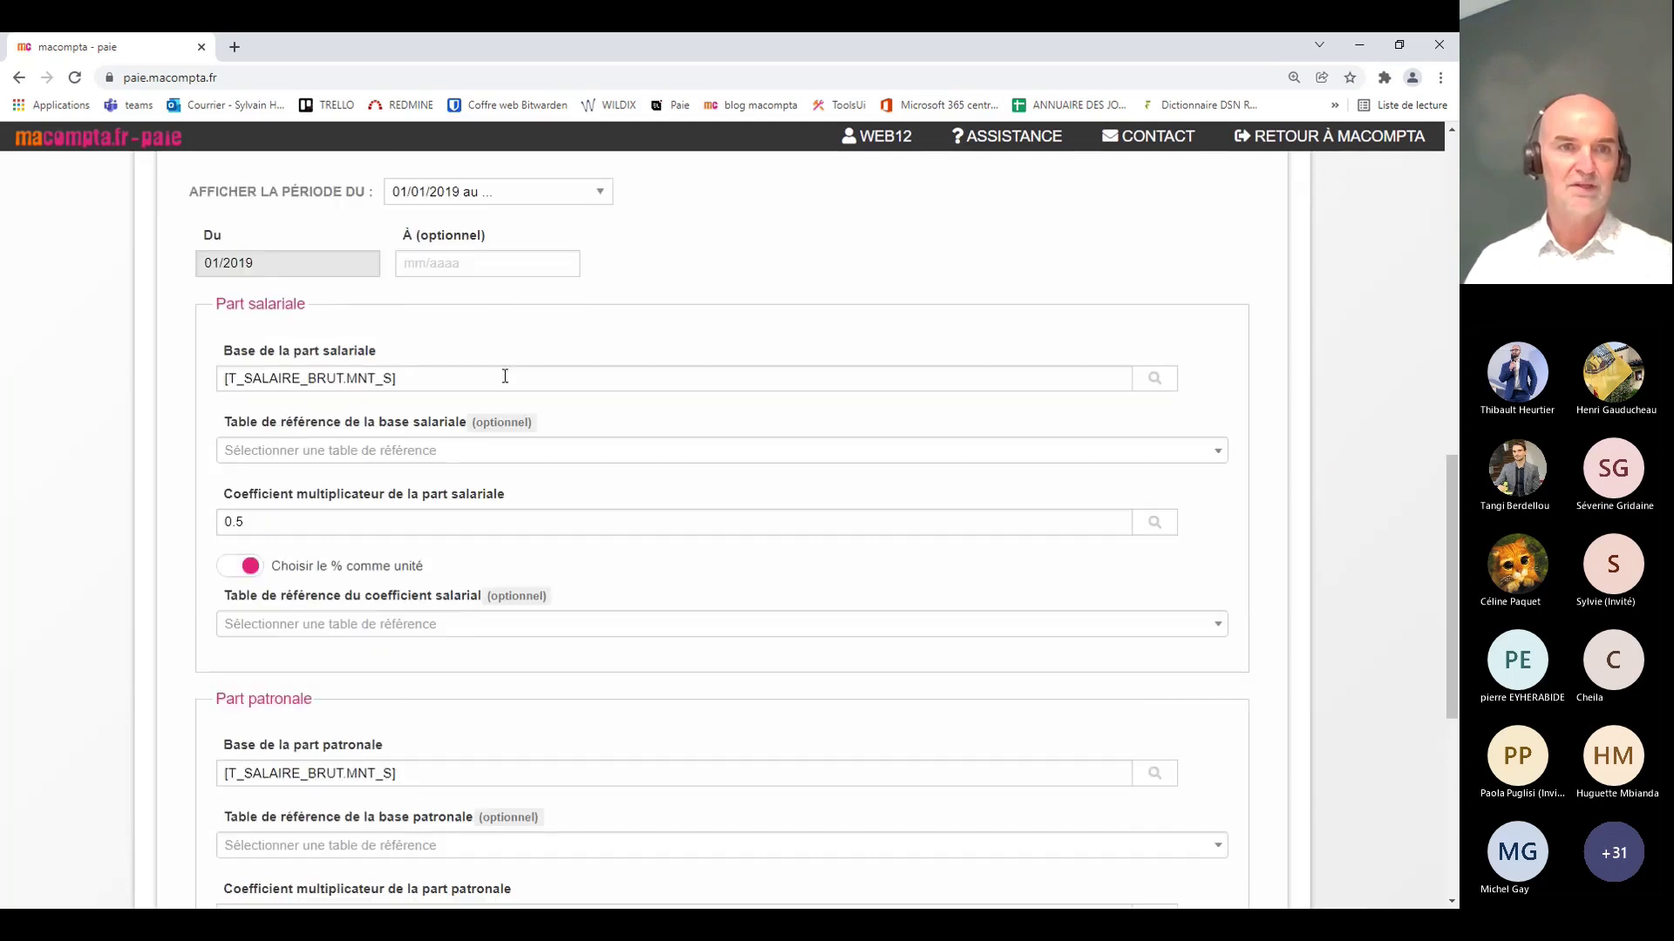
Step: Replace the employee share base with the monthly ceiling constant [K_PLF_SS_MENS]
click(447, 377)
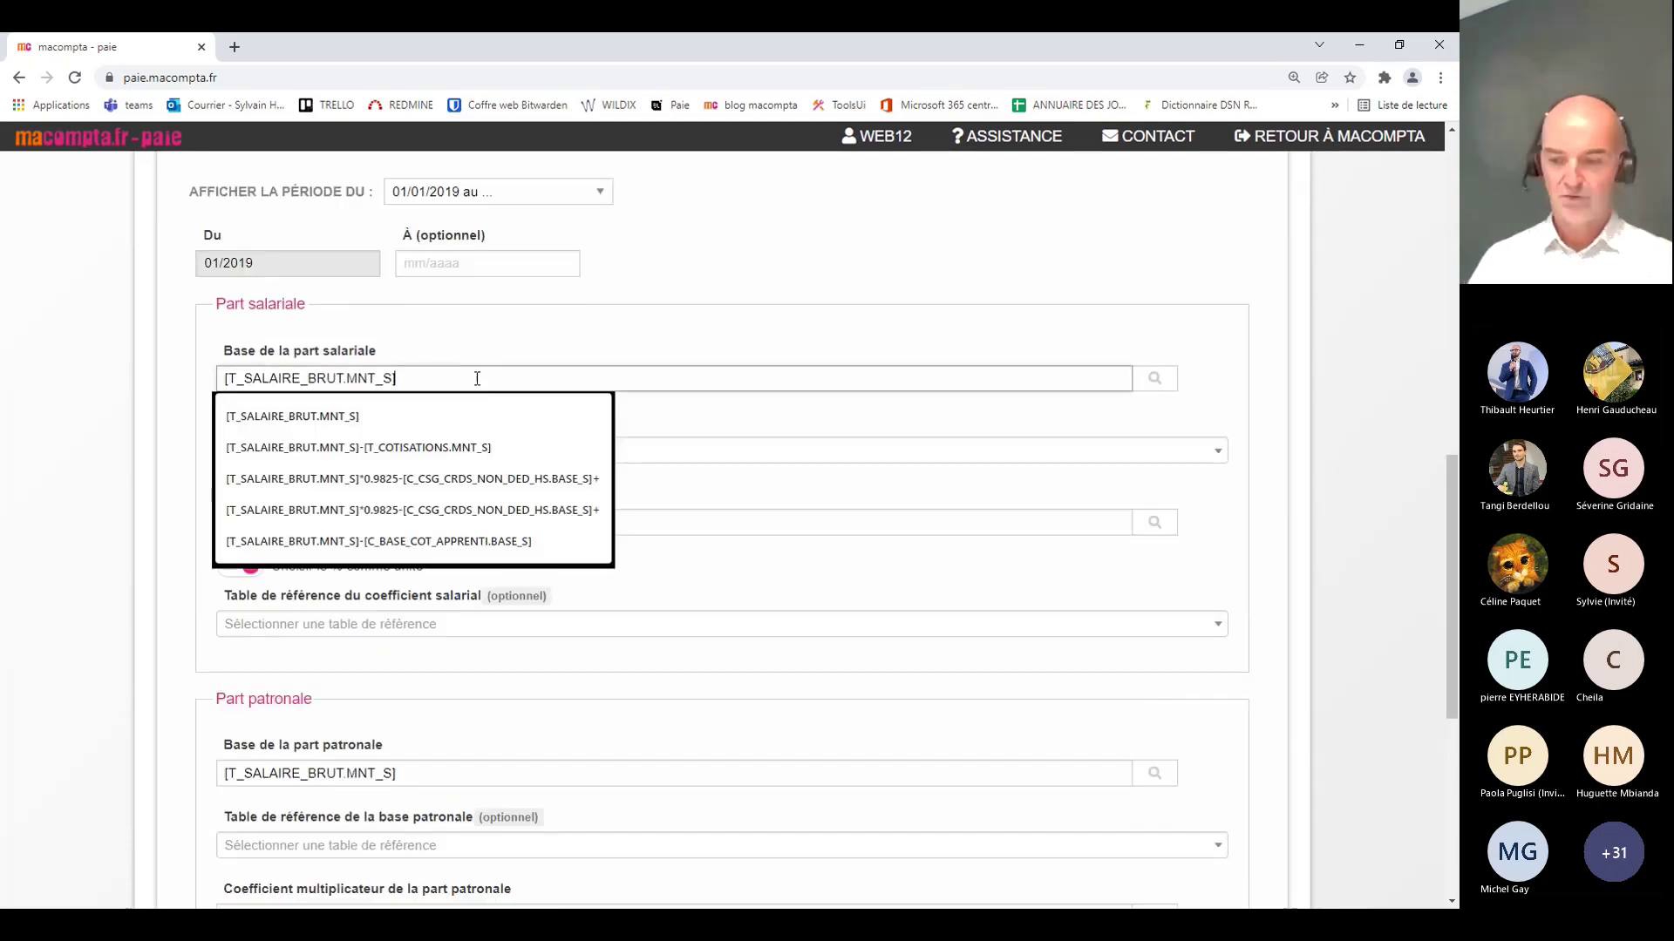
key(BackSpace)
key(BackSpace)
key(BackSpace)
key(BackSpace)
key(BackSpace)
key(BackSpace)
key(BackSpace)
key(BackSpace)
key(BackSpace)
key(BackSpace)
key(BackSpace)
key(BackSpace)
key(BackSpace)
key(BackSpace)
key(BackSpace)
key(BackSpace)
key(BackSpace)
key(BackSpace)
key(BackSpace)
key(BackSpace)
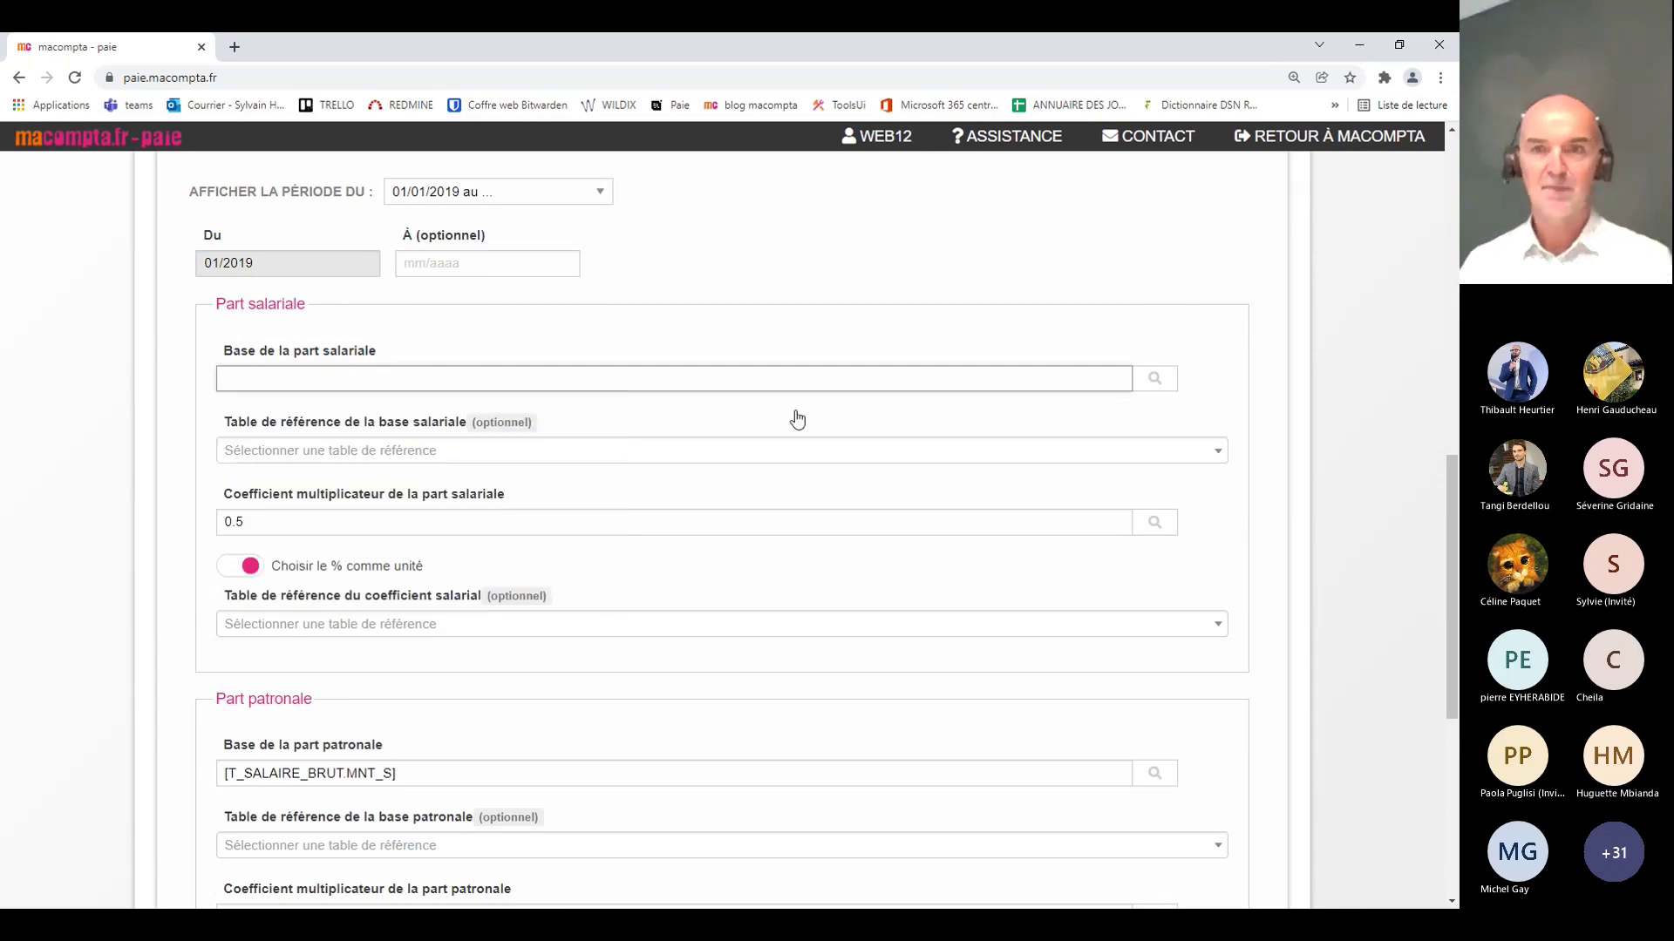
click(1155, 378)
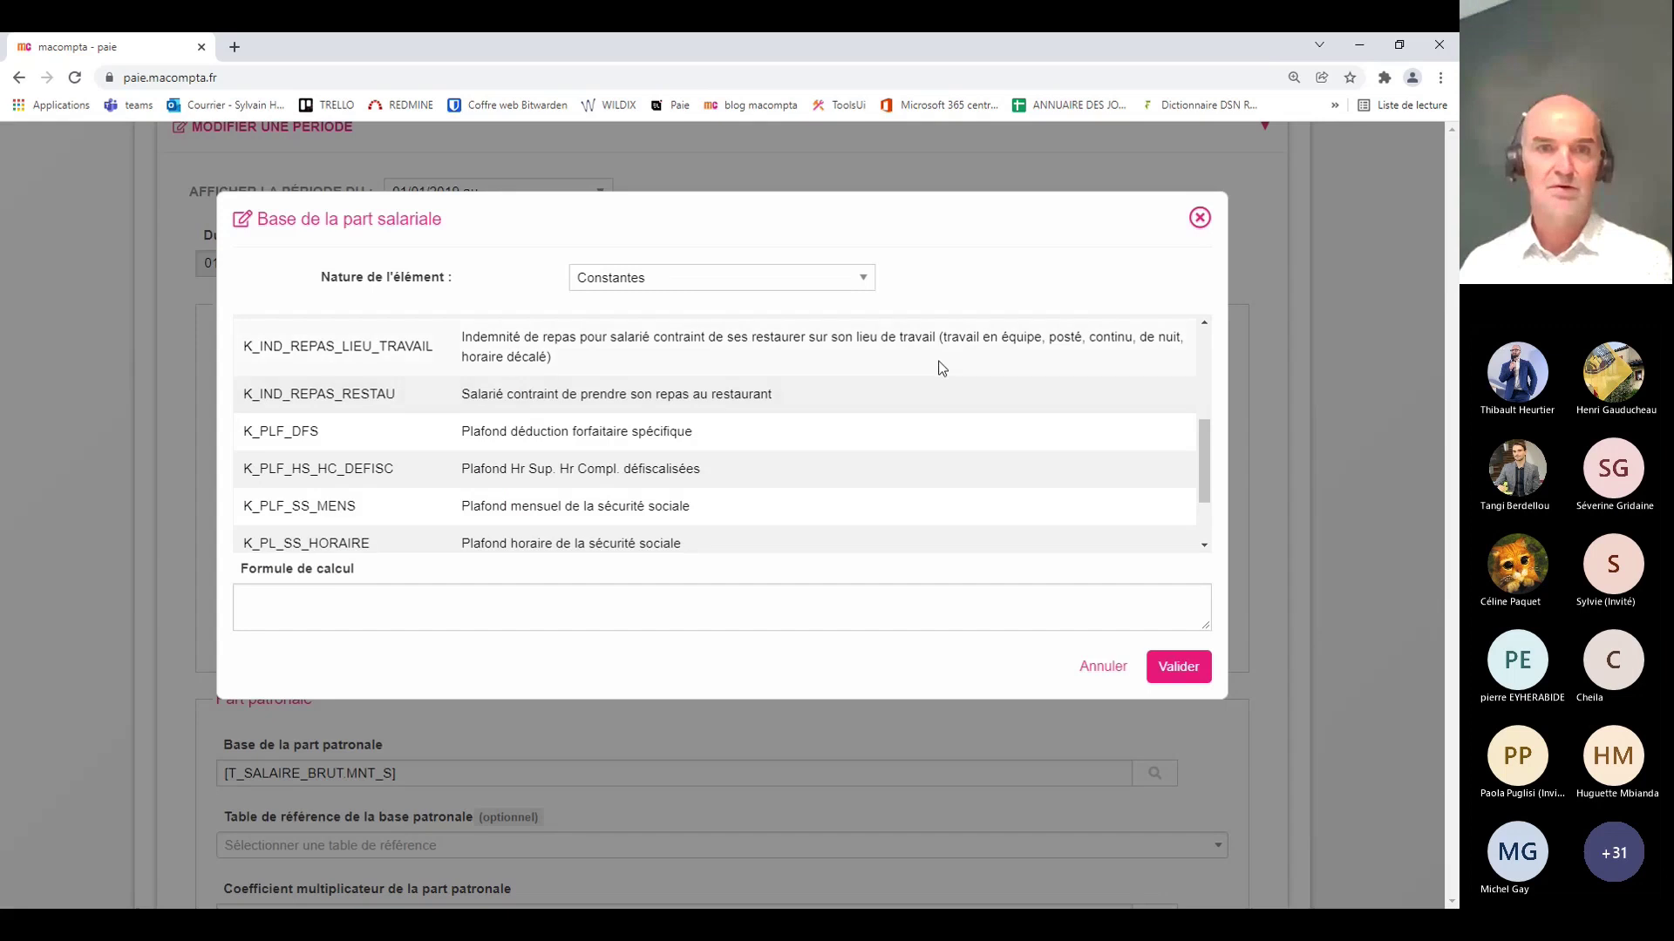
click(315, 516)
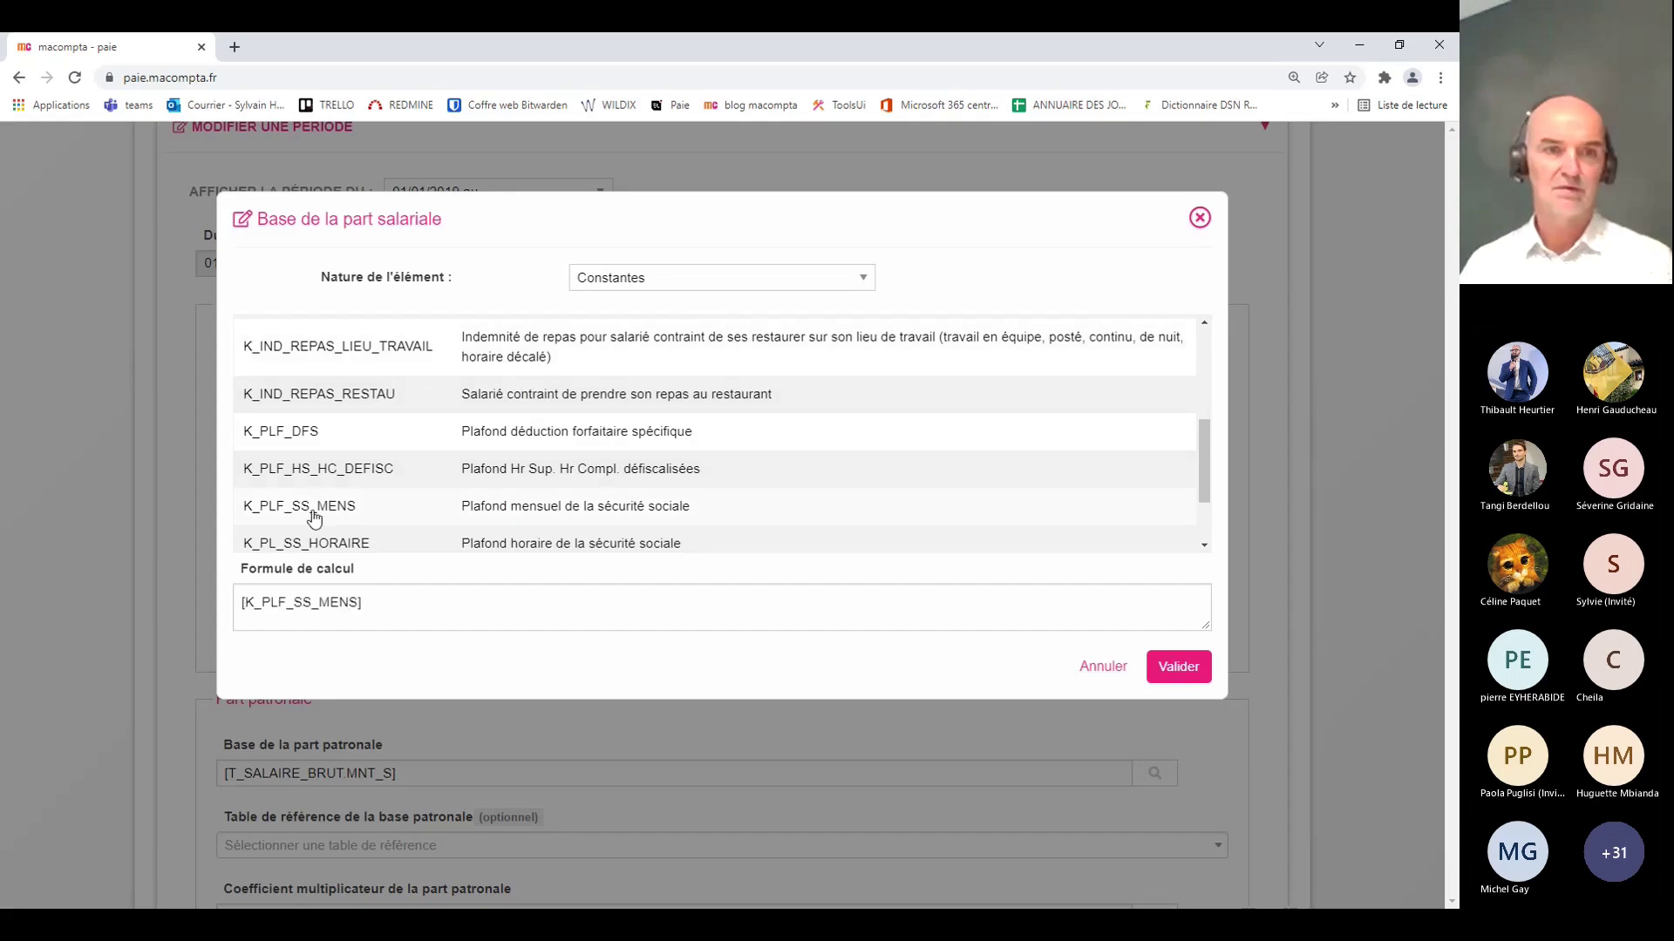
click(1175, 671)
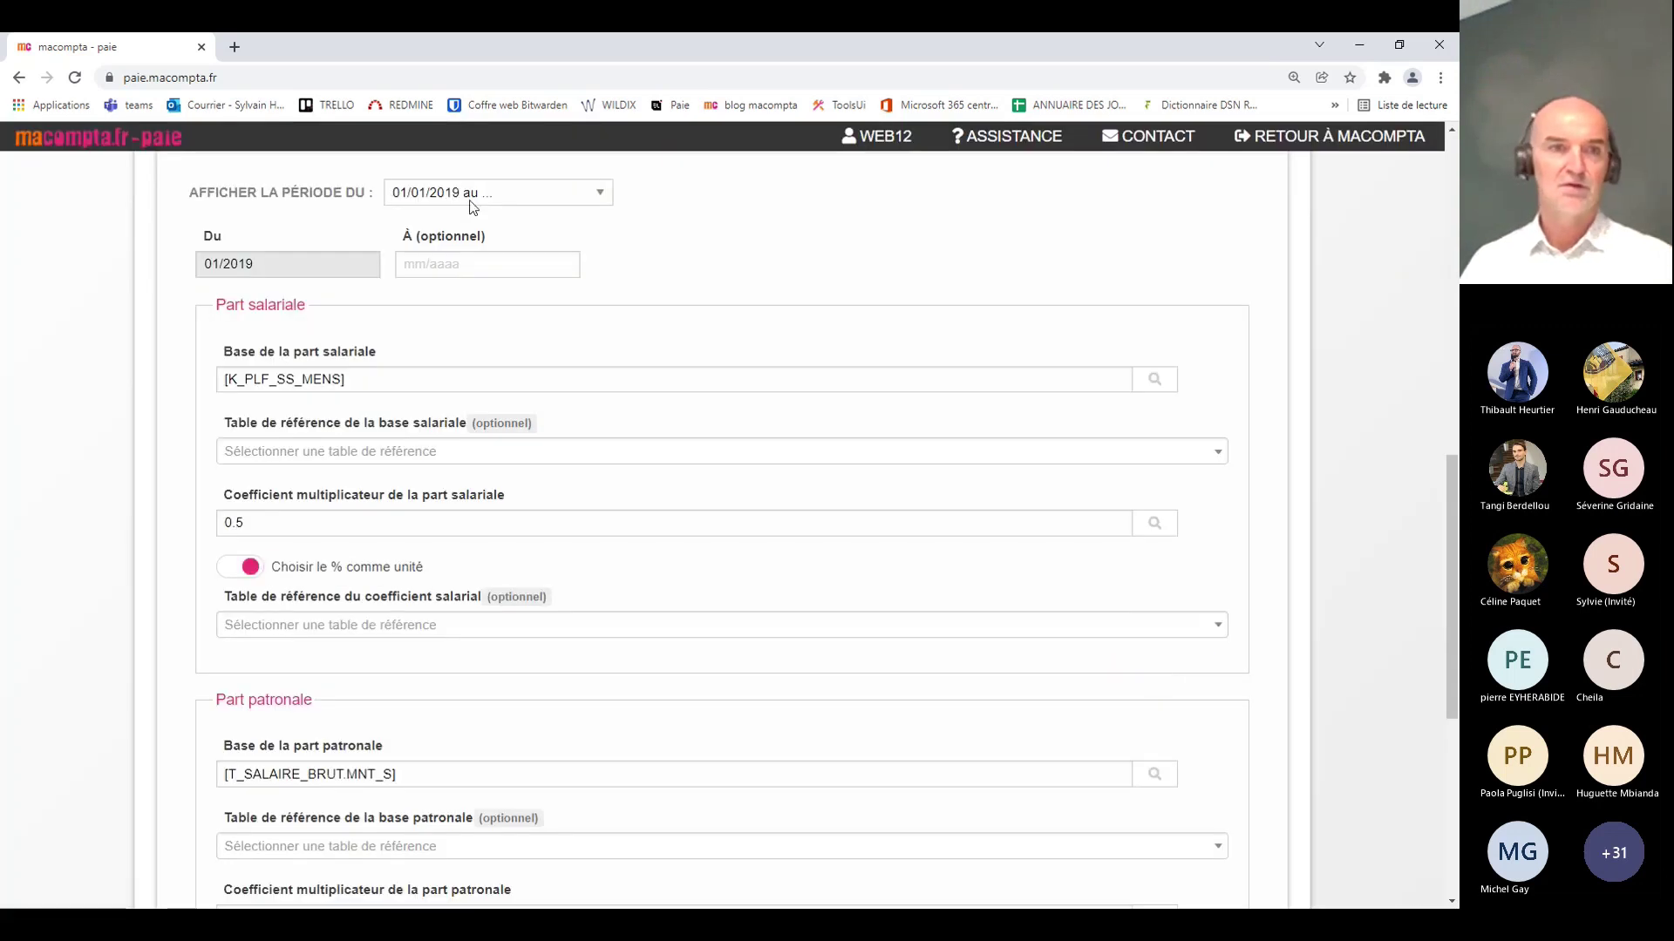
Step: Copy [K_PLF_SS_MENS] into the employer share base and save the modified period
drag(384, 376, 205, 378)
key(ctrl+c)
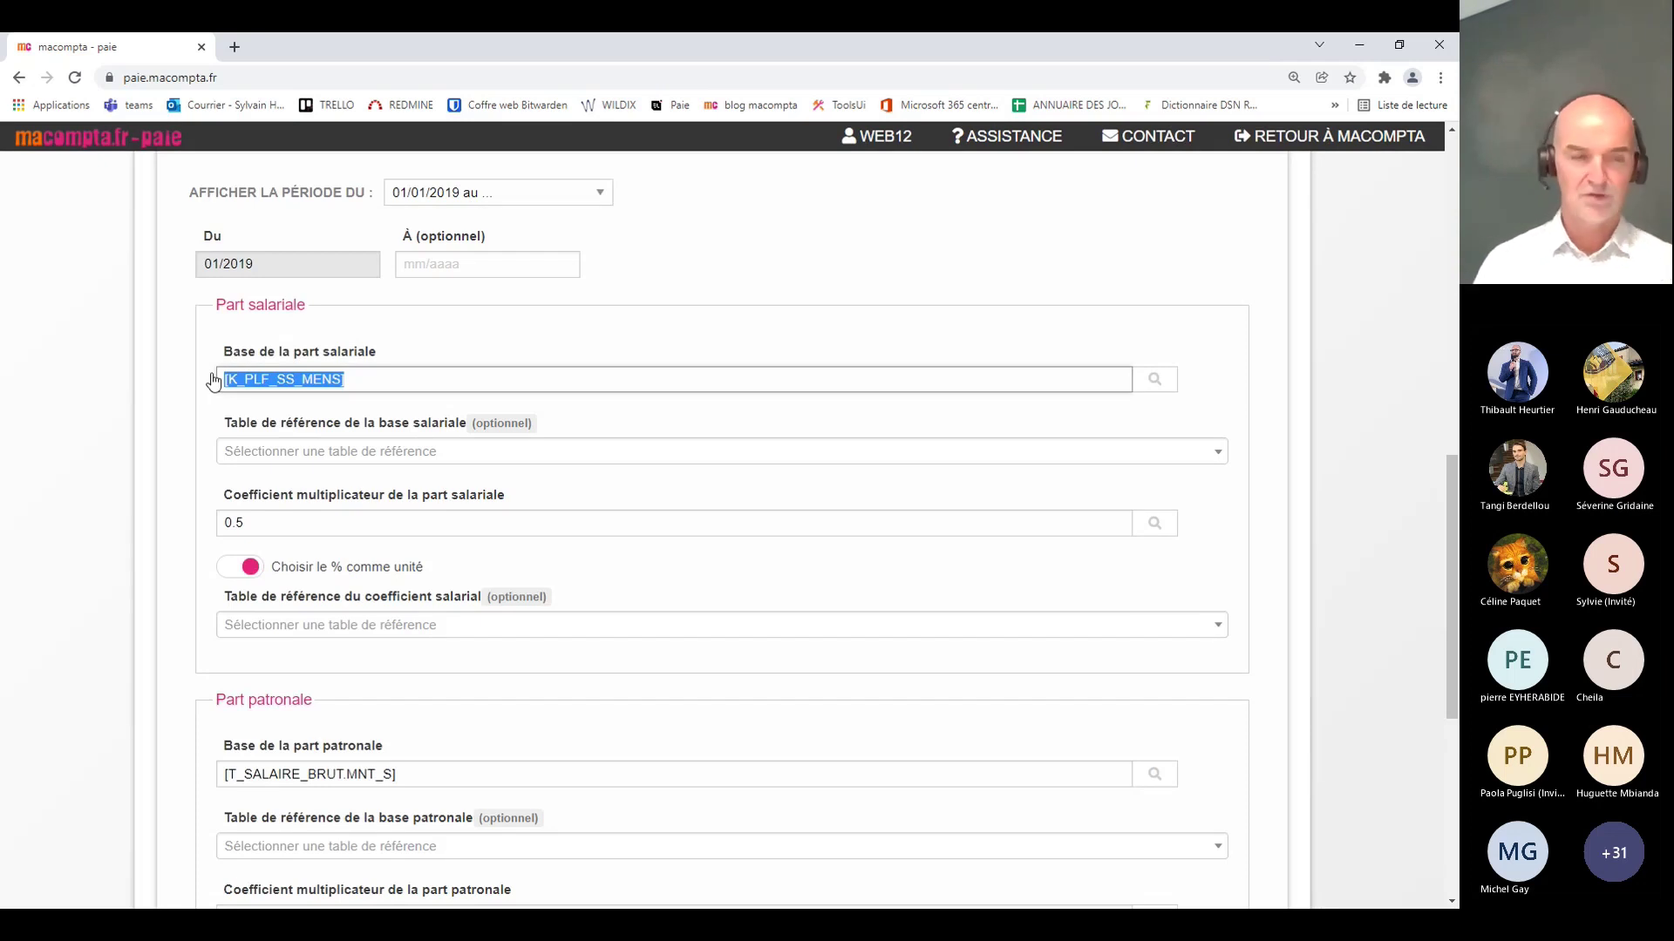
scroll(520, 515, down, 2)
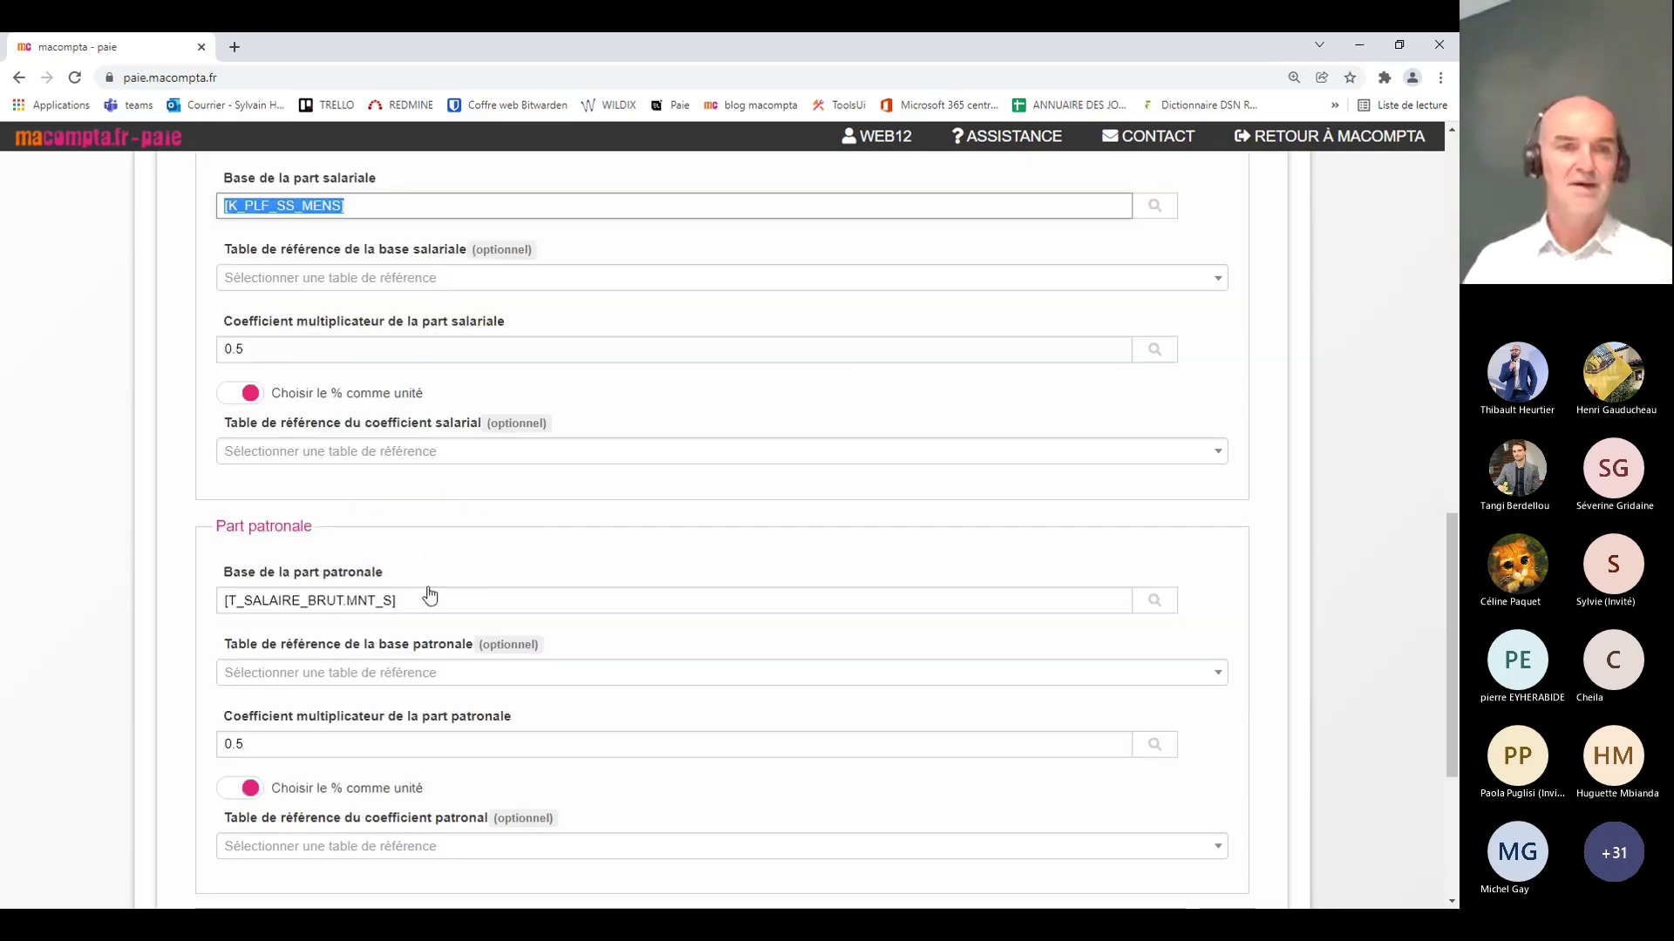
drag(443, 604, 193, 599)
key(ctrl+v)
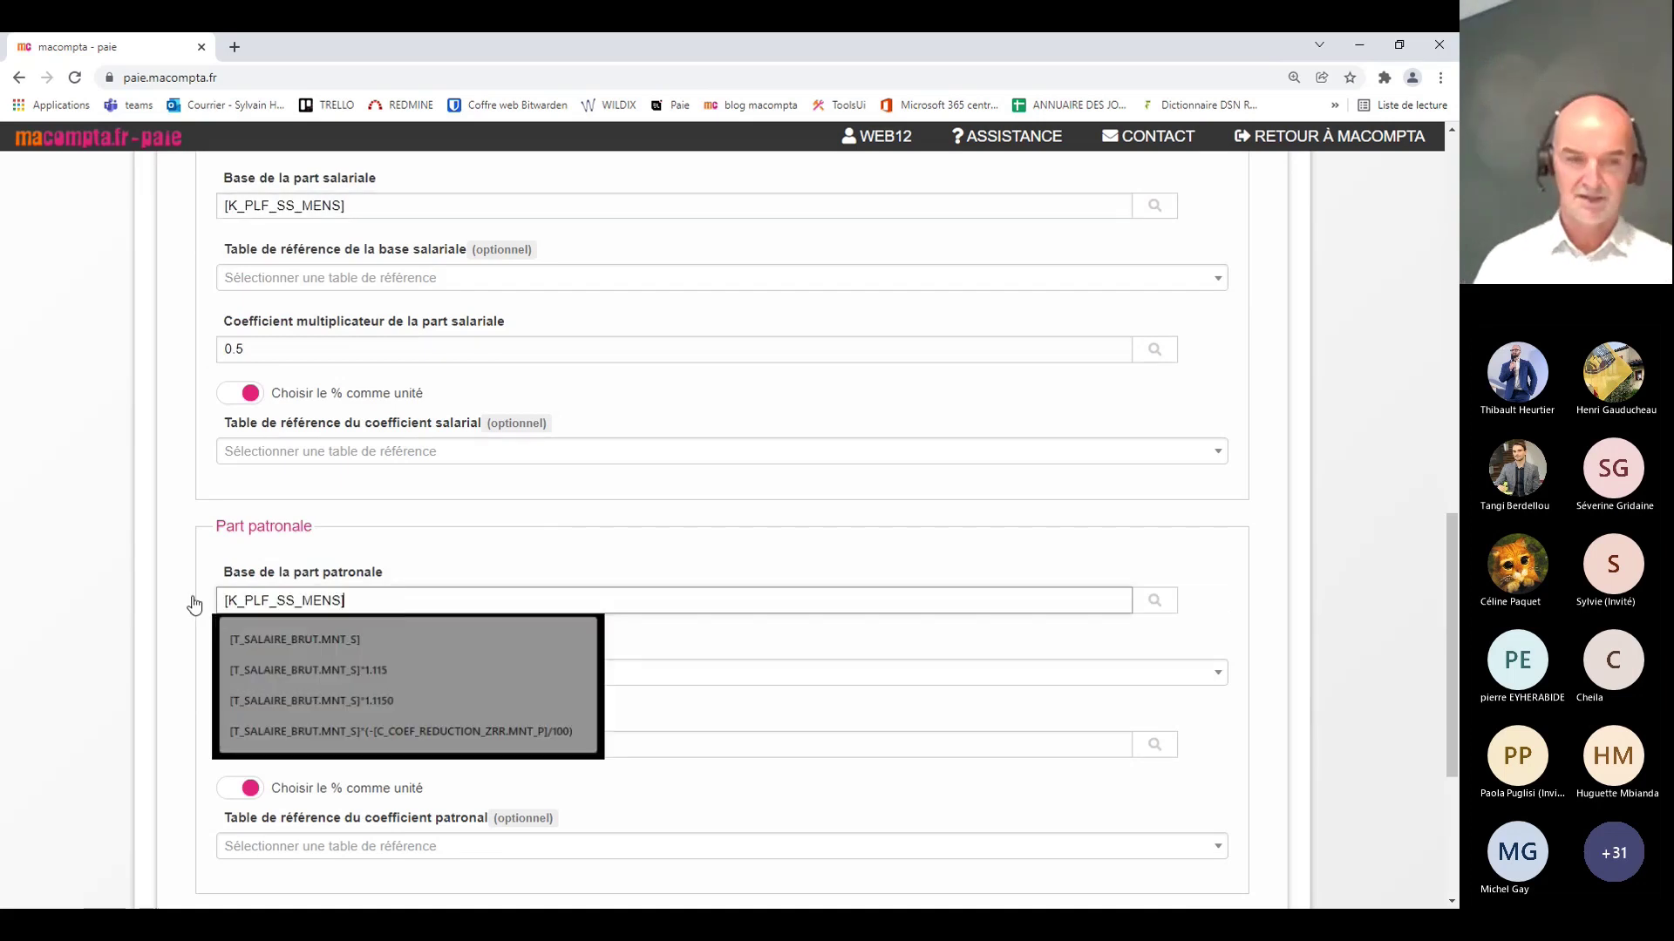
key(Tab)
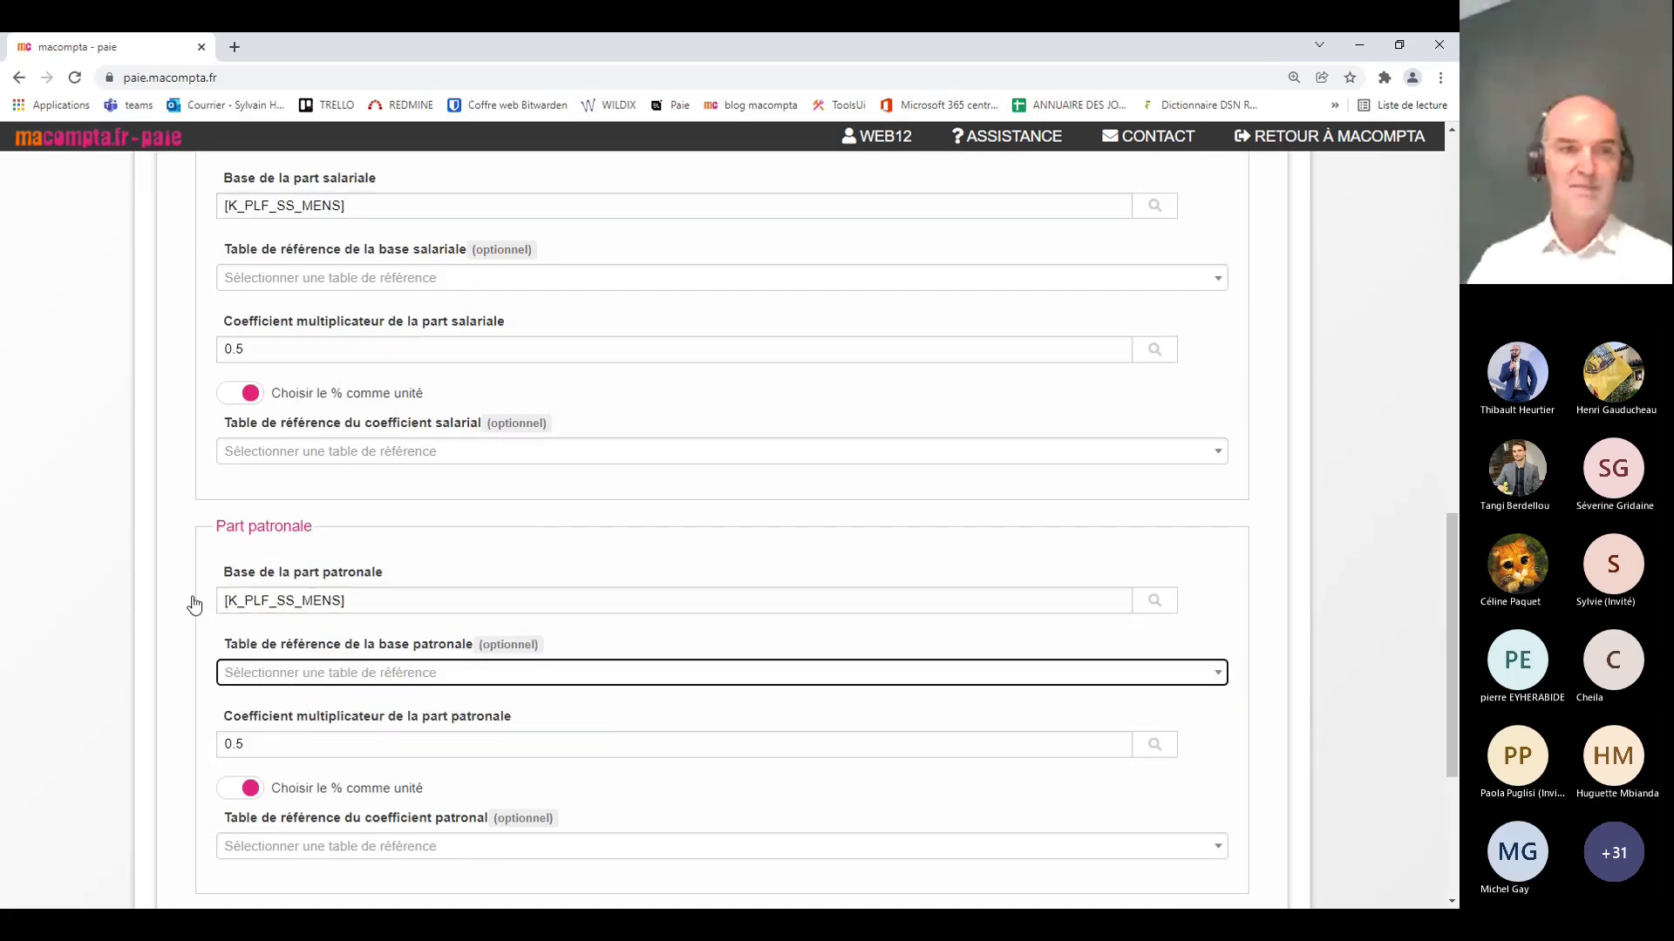
scroll(707, 646, down, 3)
scroll(707, 646, down, 1)
click(1177, 733)
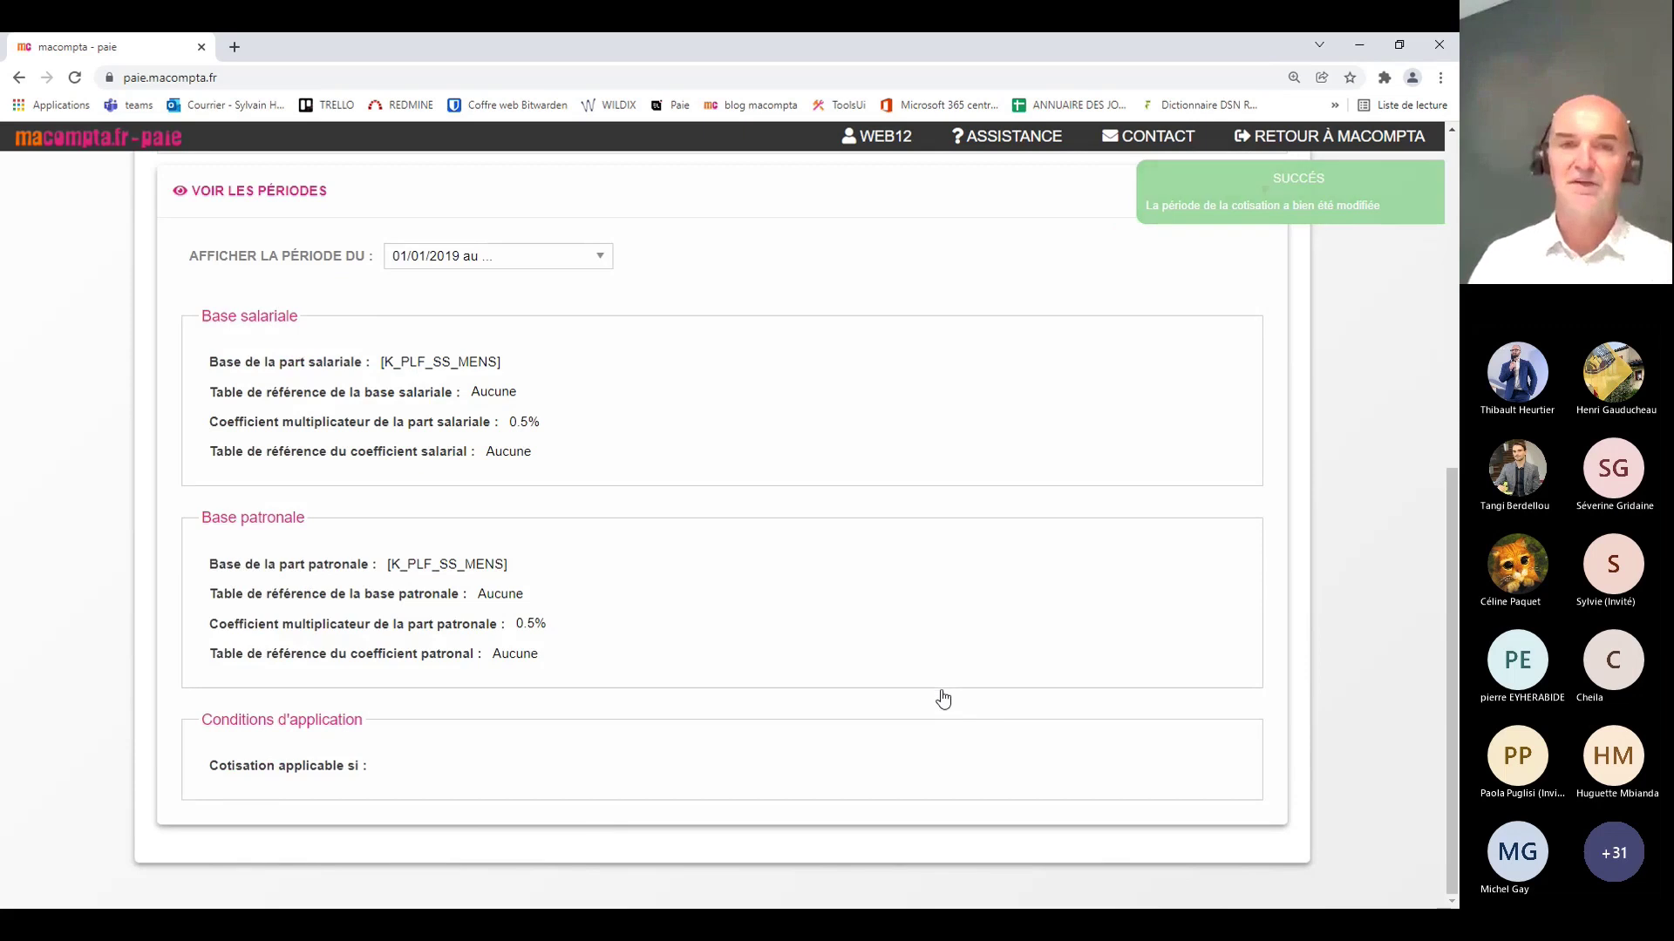
Step: Return to the cotisations list, then go to the Salariés employee list
scroll(968, 667, up, 7)
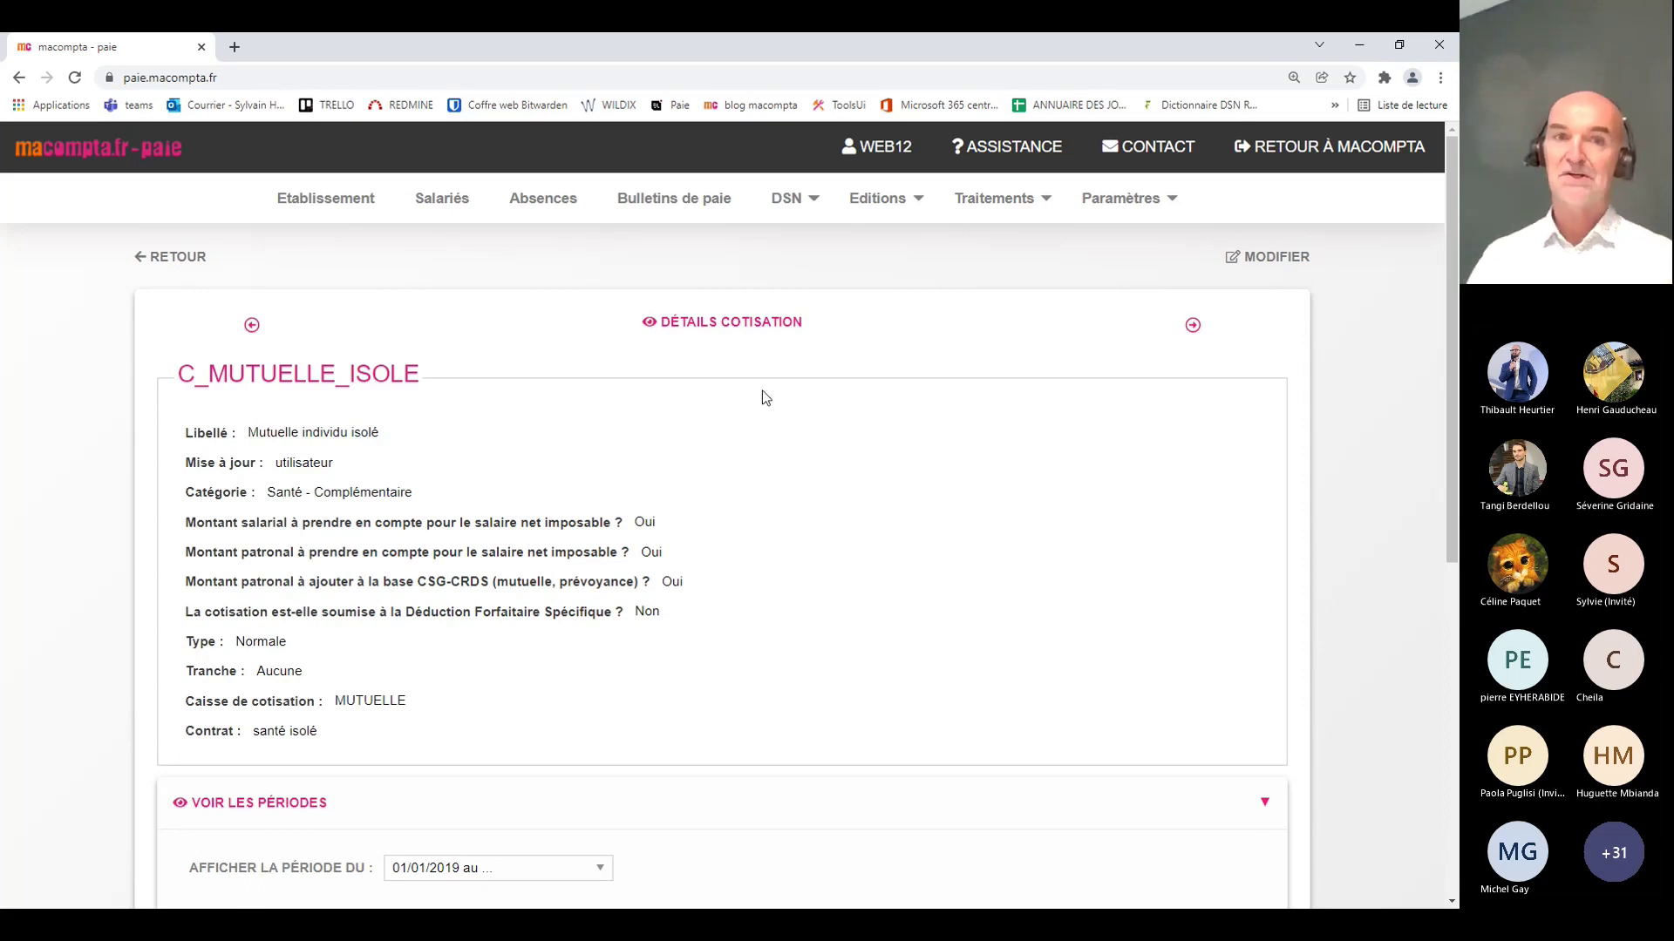
click(158, 263)
click(436, 205)
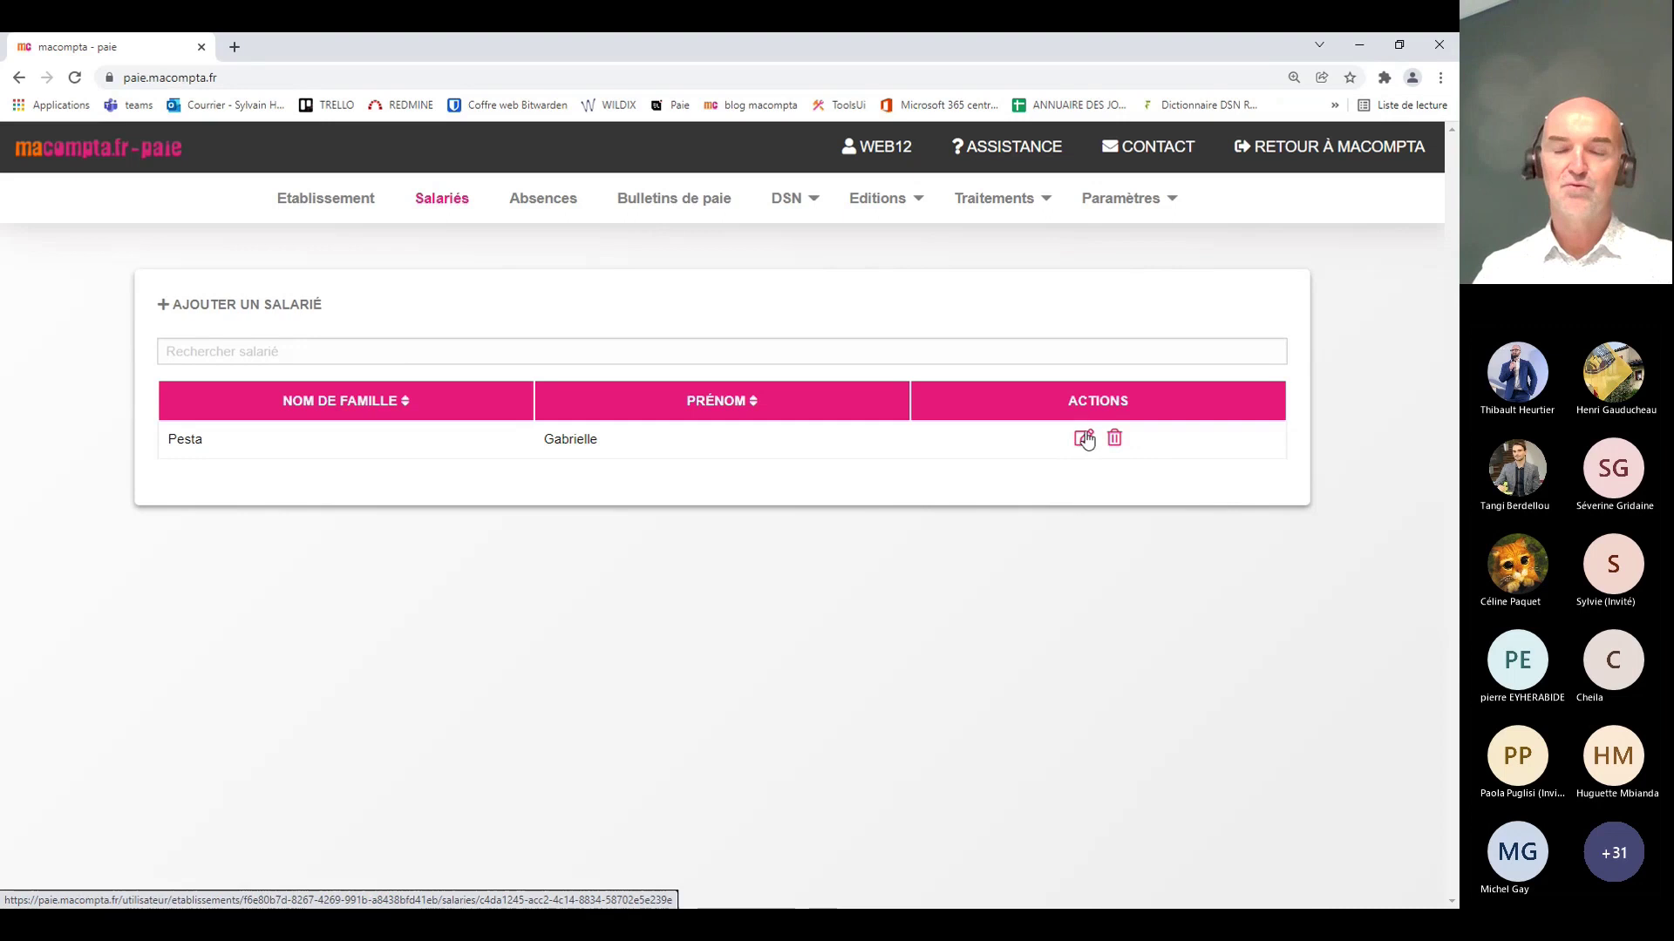
Step: Open the employee's Fiche salarié and expand, then fold, the État civil and Coordonnées sections
click(1085, 440)
click(1073, 434)
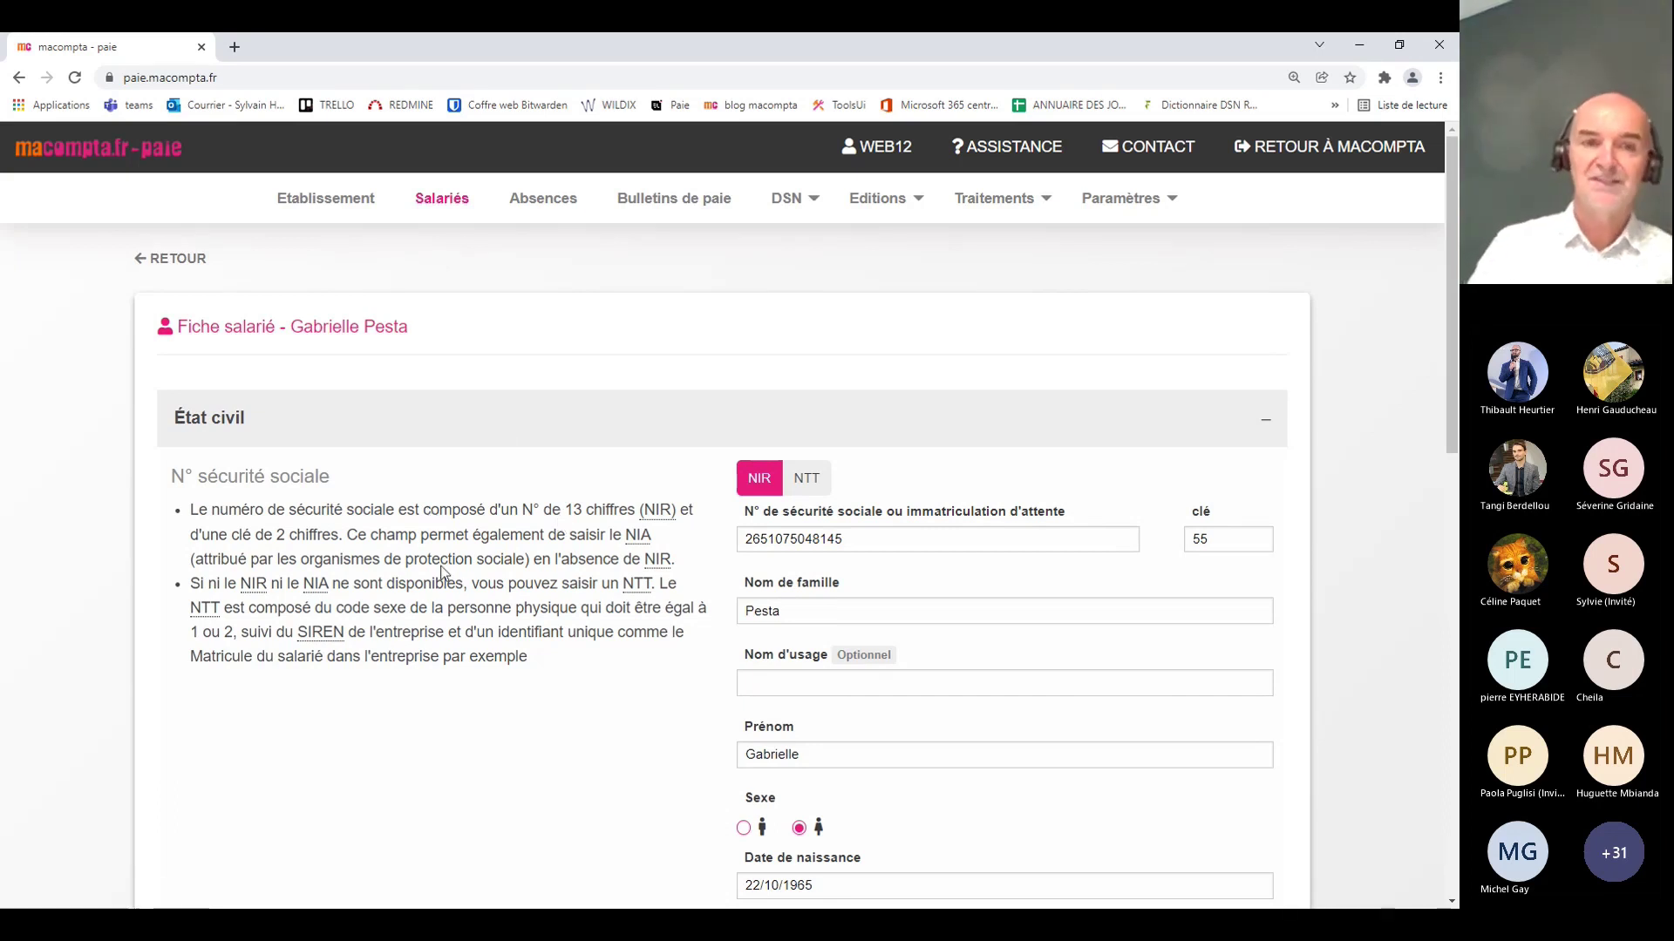
scroll(506, 581, down, 2)
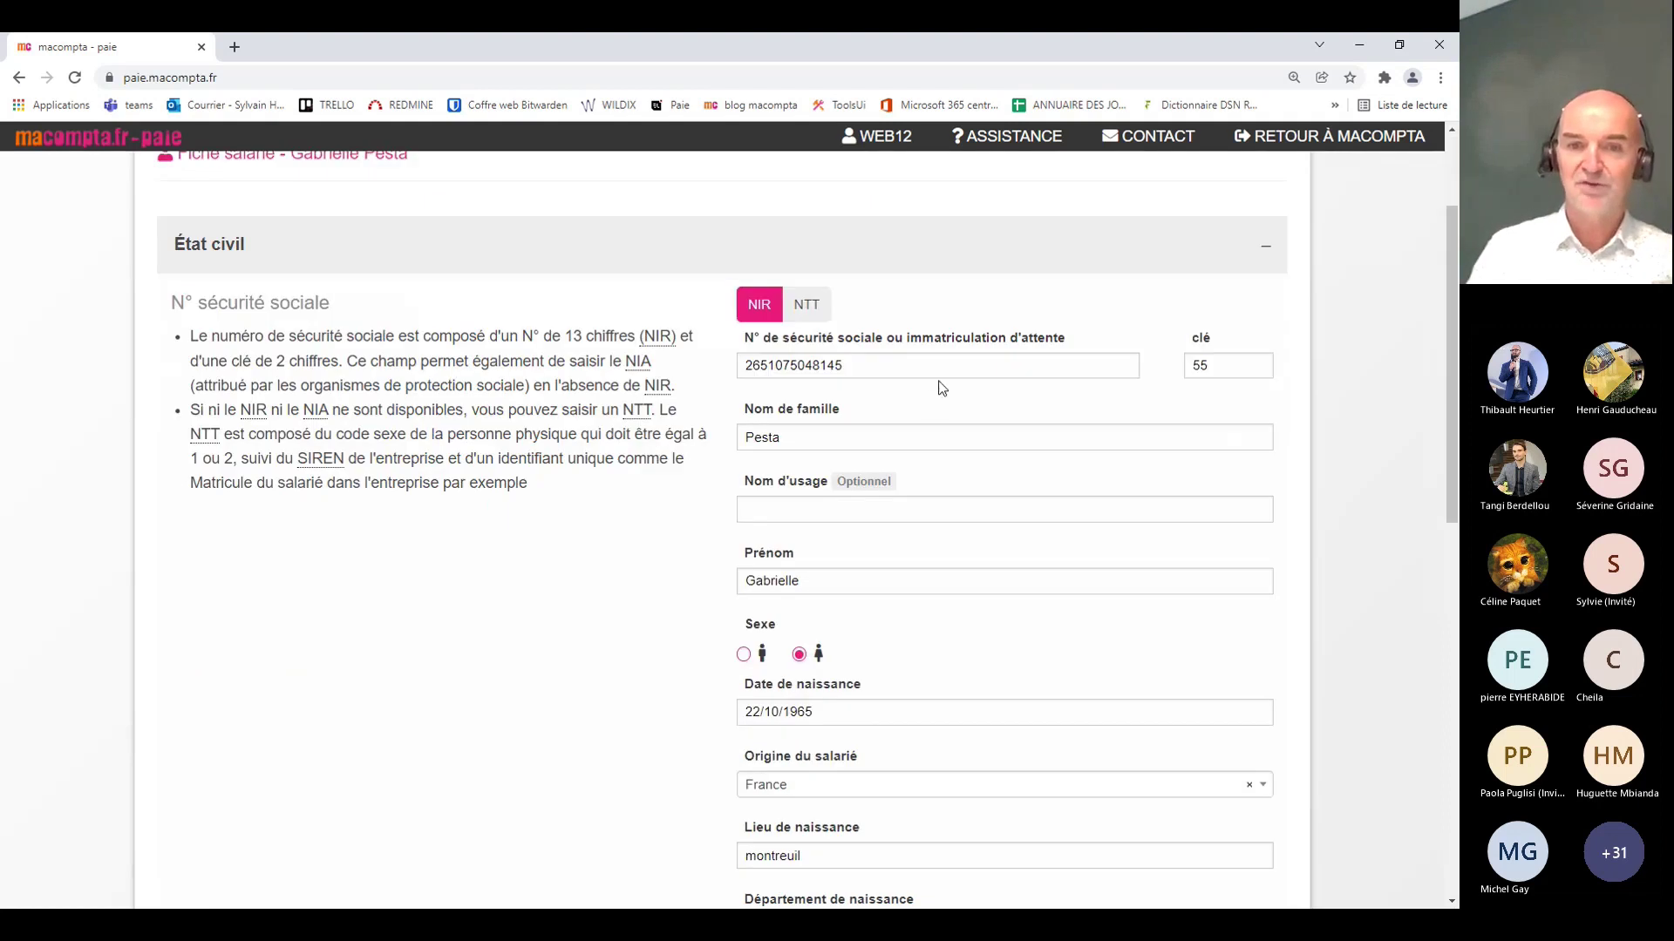
scroll(479, 659, down, 3)
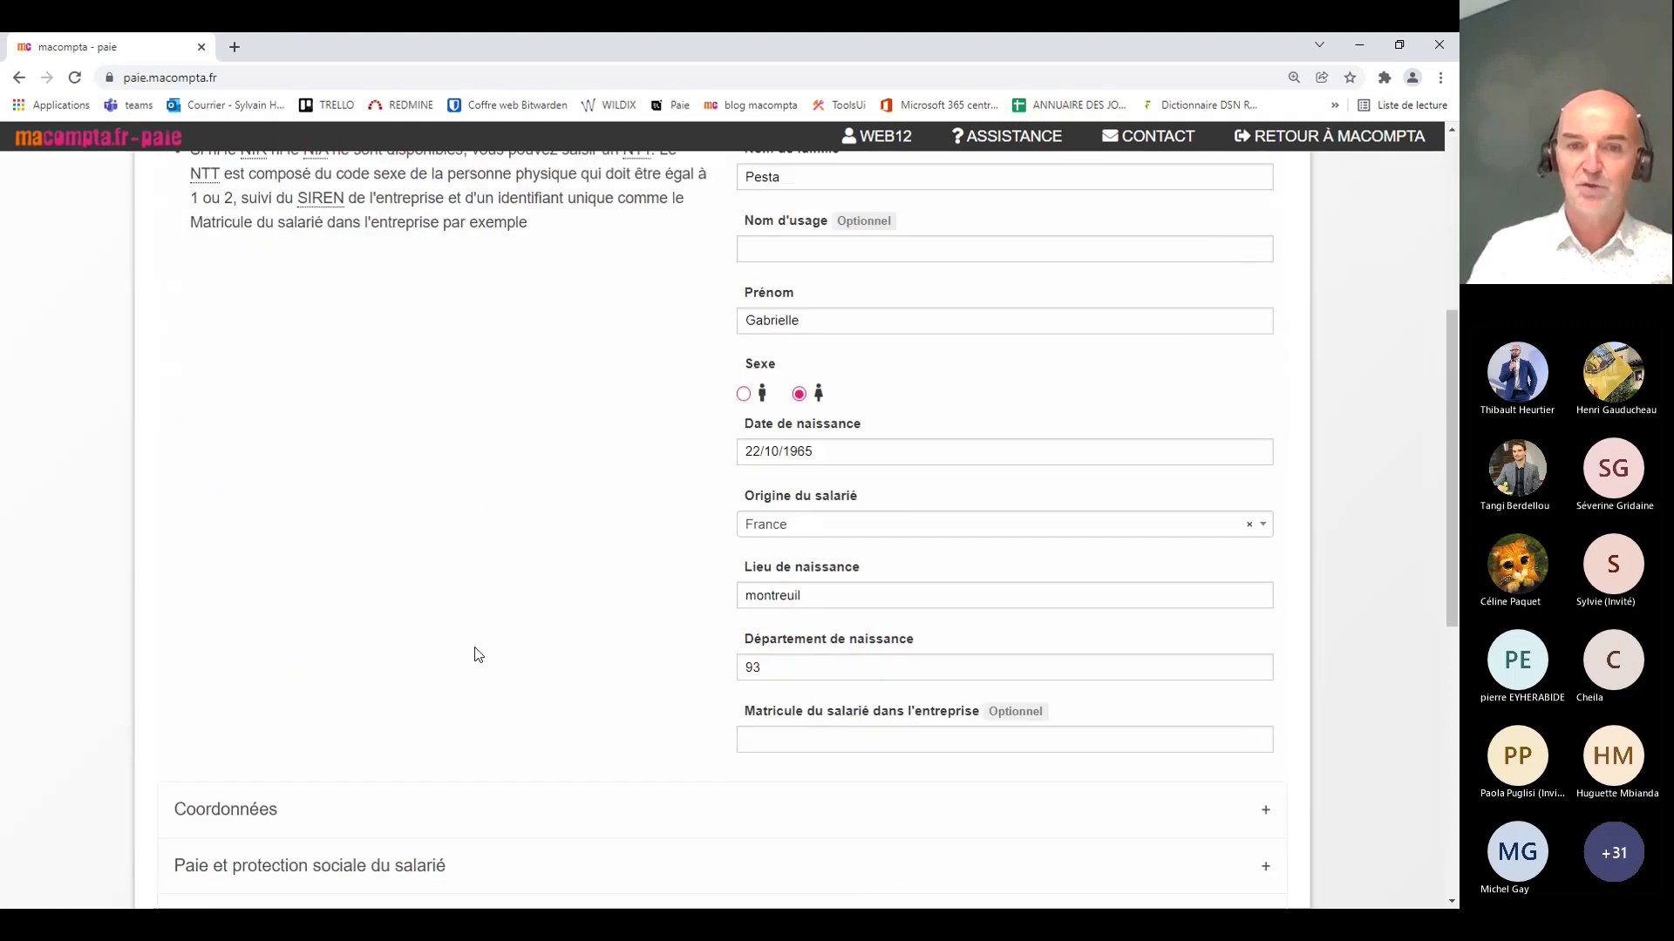
scroll(478, 655, up, 6)
click(436, 413)
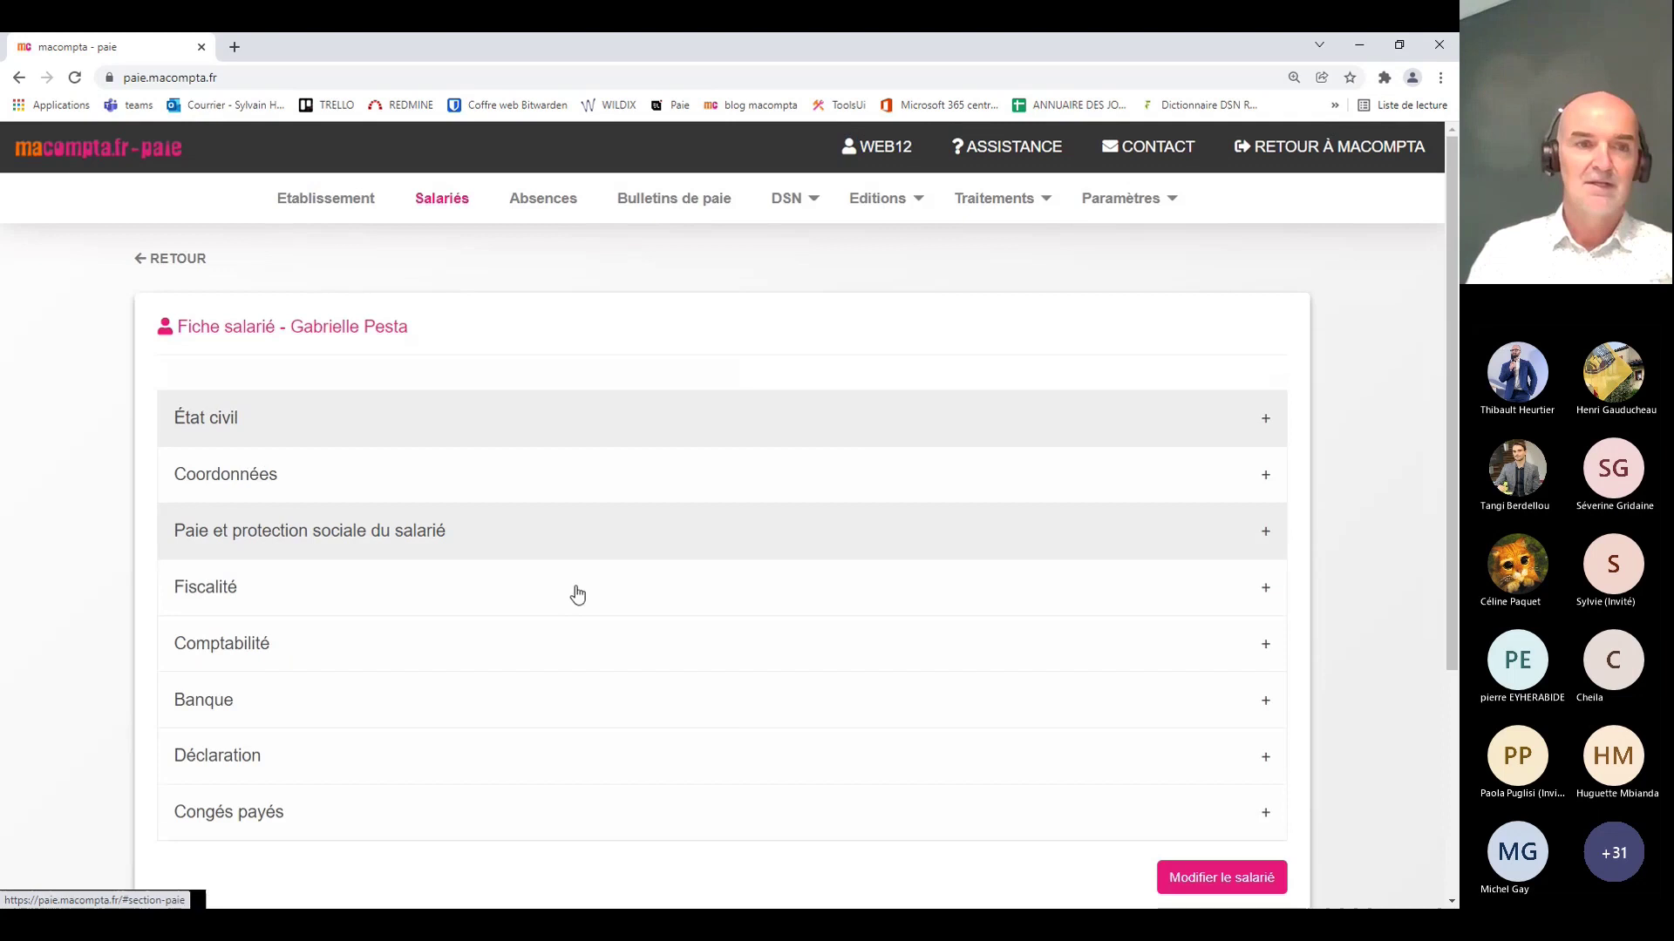
click(315, 502)
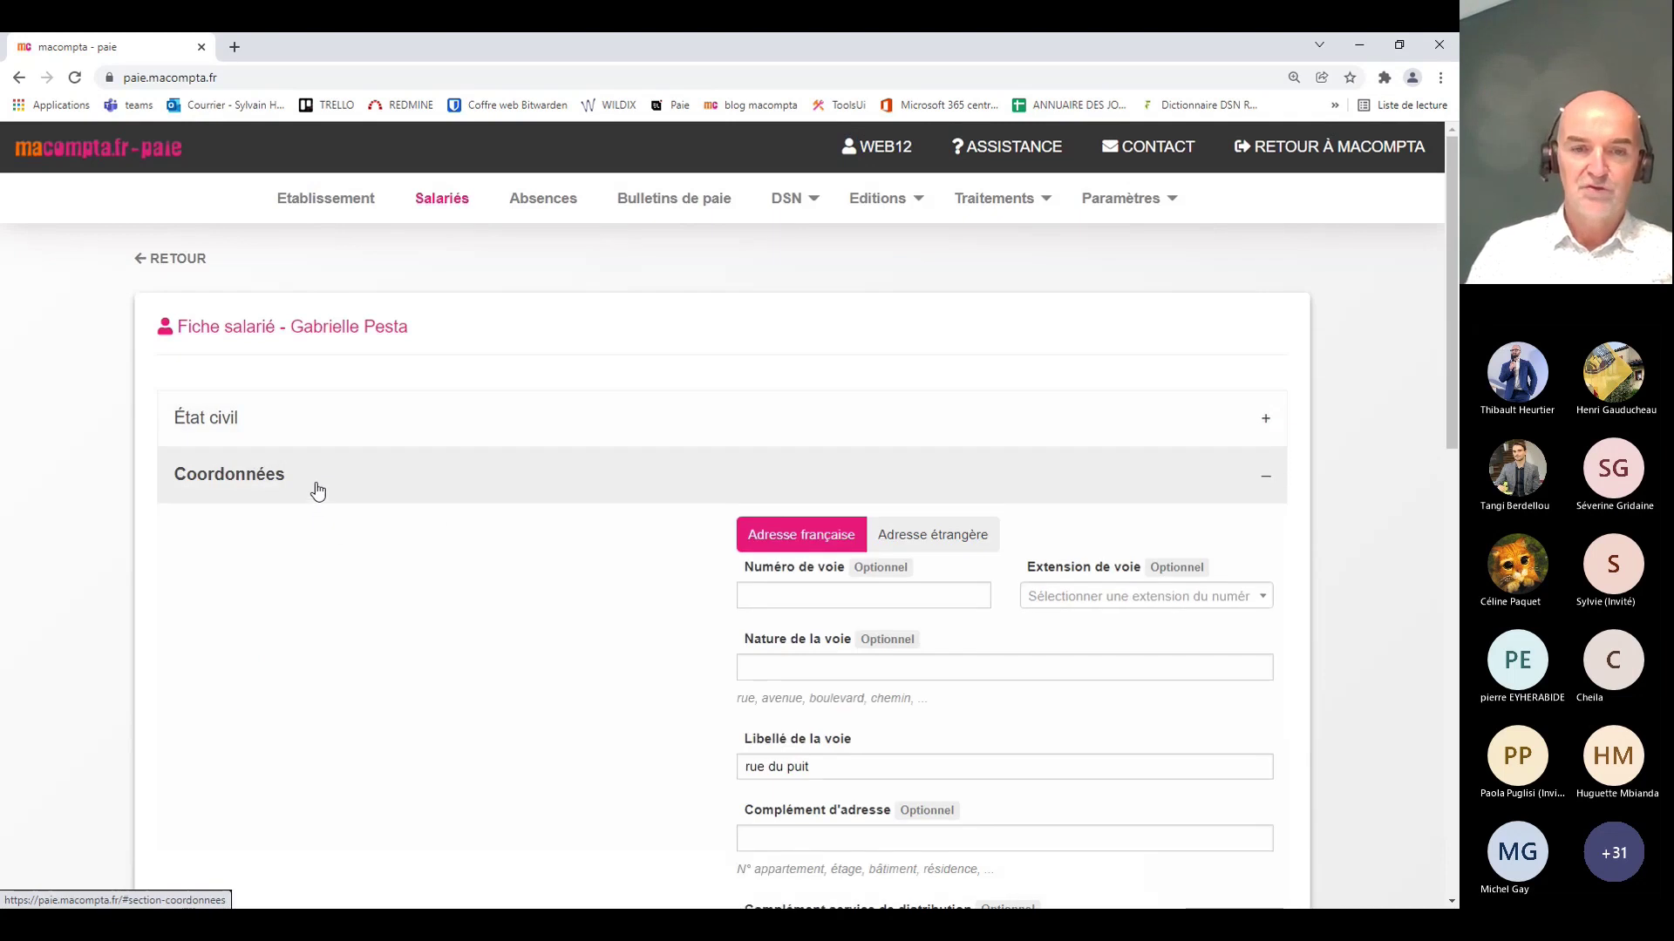
click(318, 492)
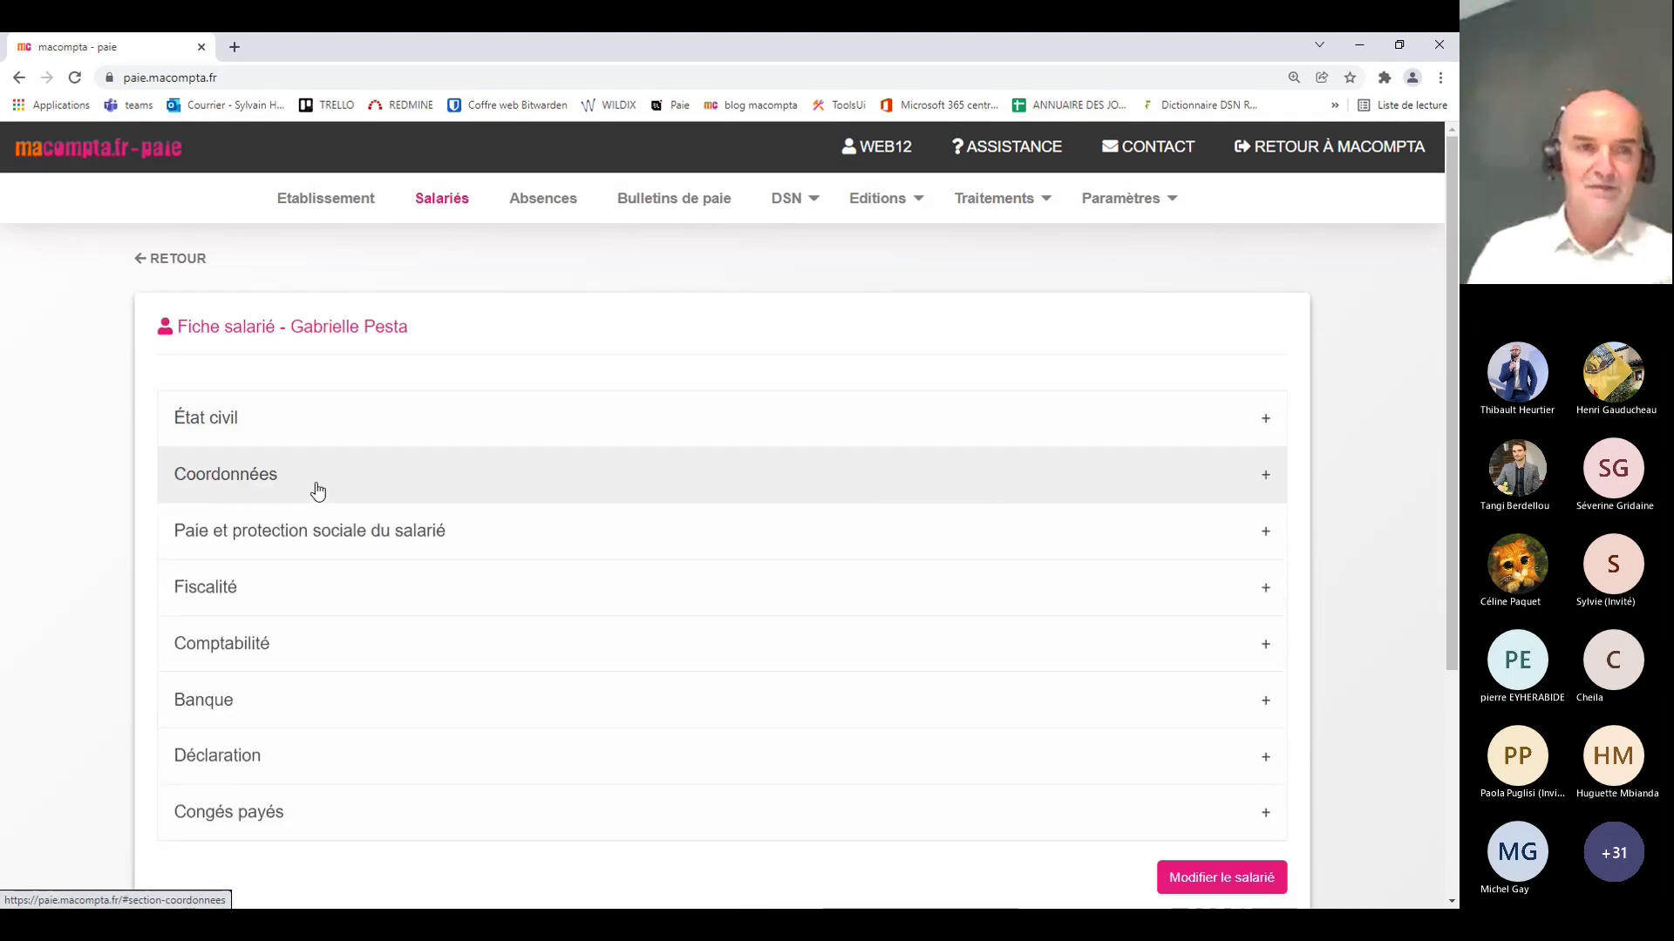
Step: Expand Paie et protection sociale, keeping the NON CADRE profile and full-time ceiling calculation
click(340, 541)
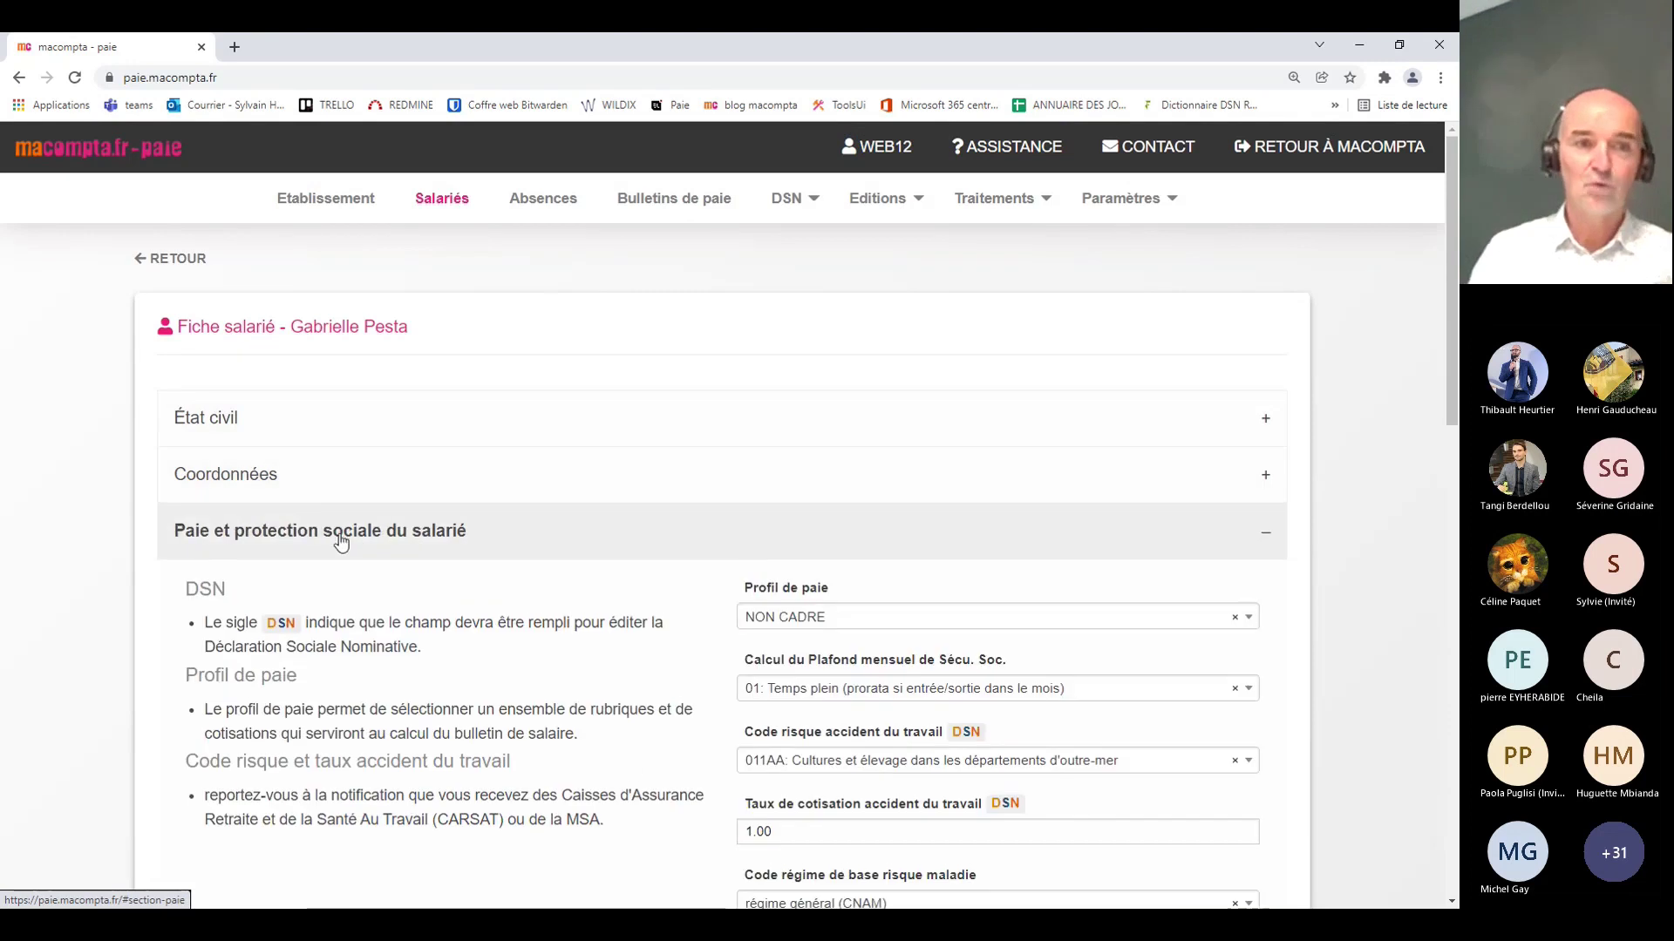
scroll(630, 767, down, 3)
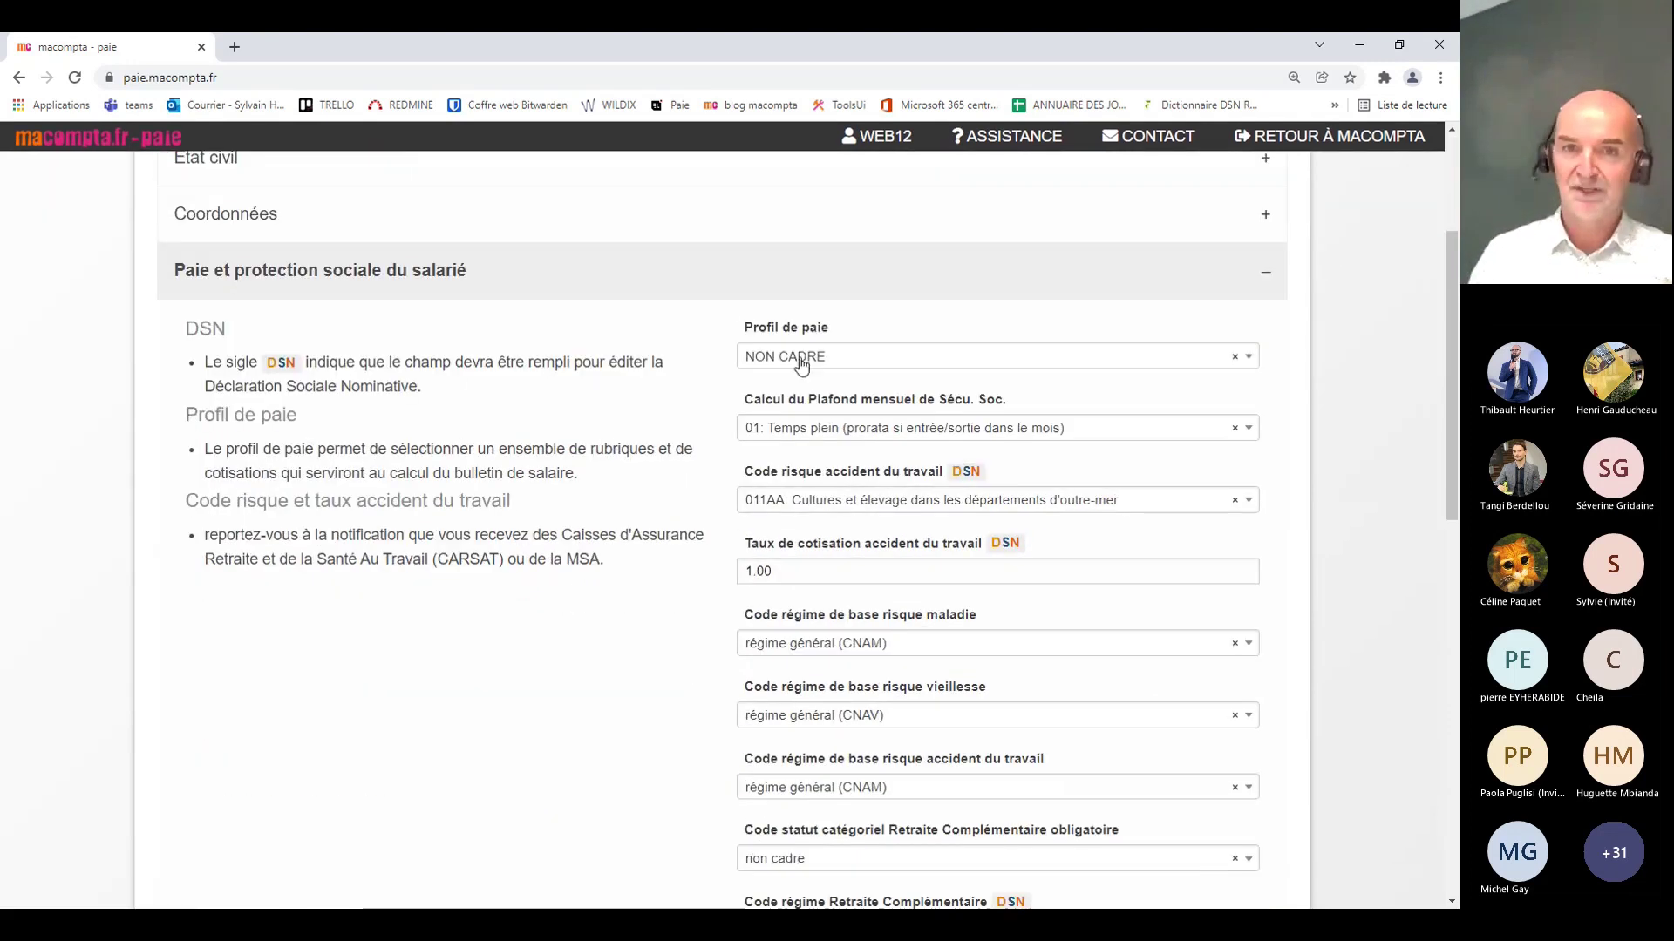
click(802, 364)
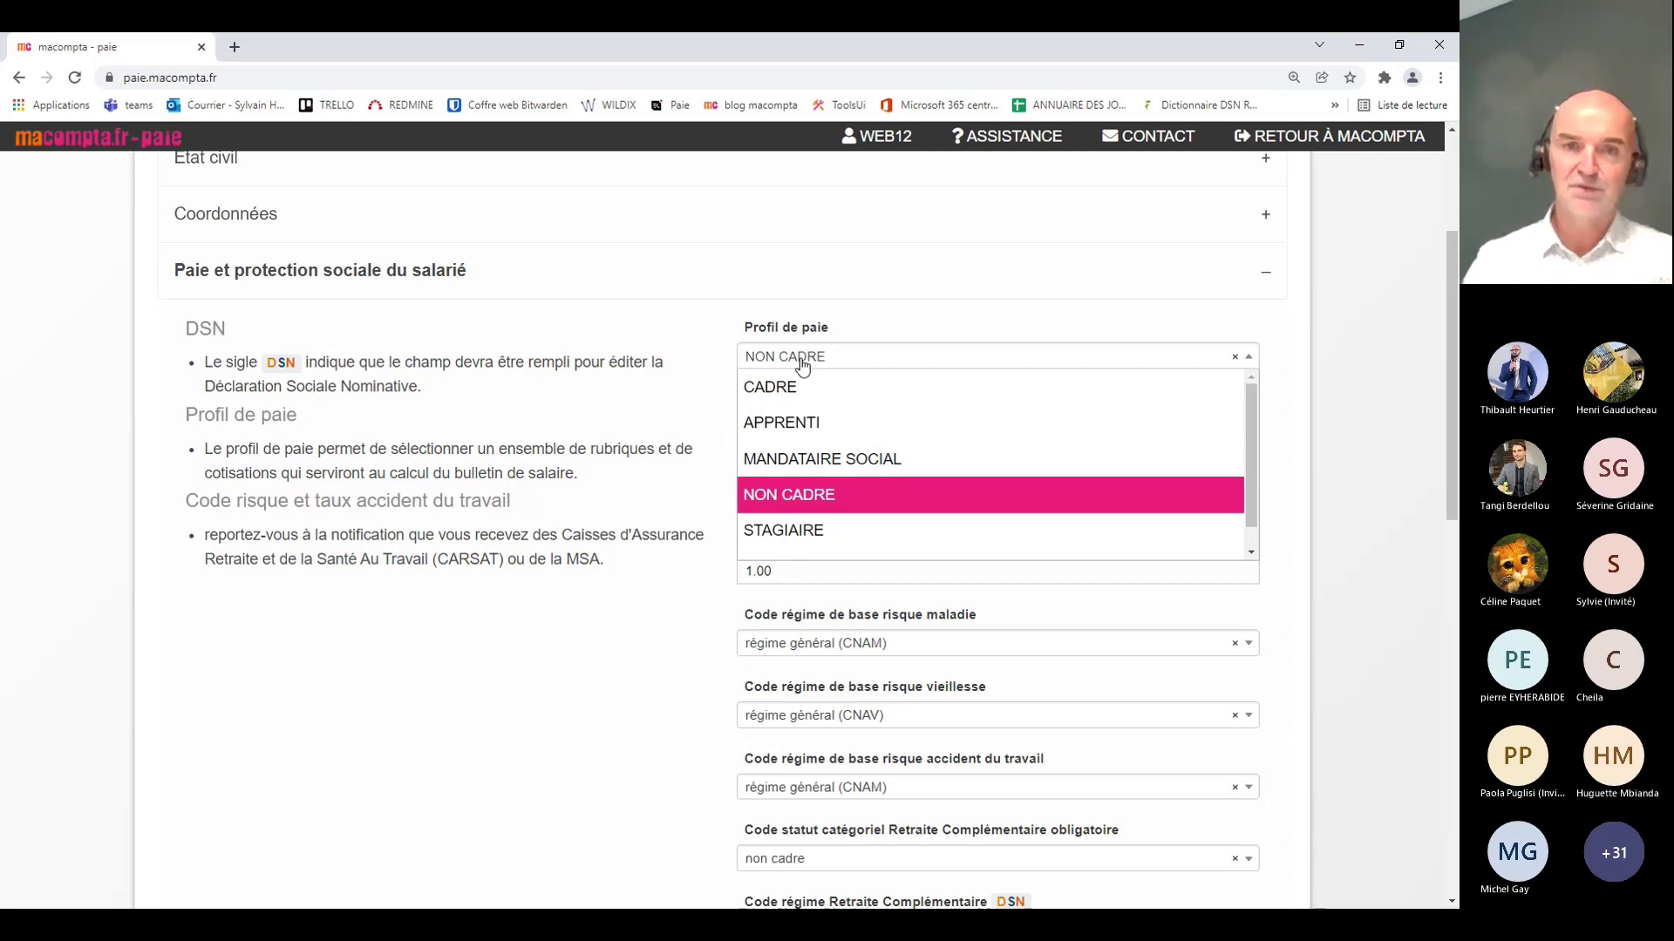
click(802, 365)
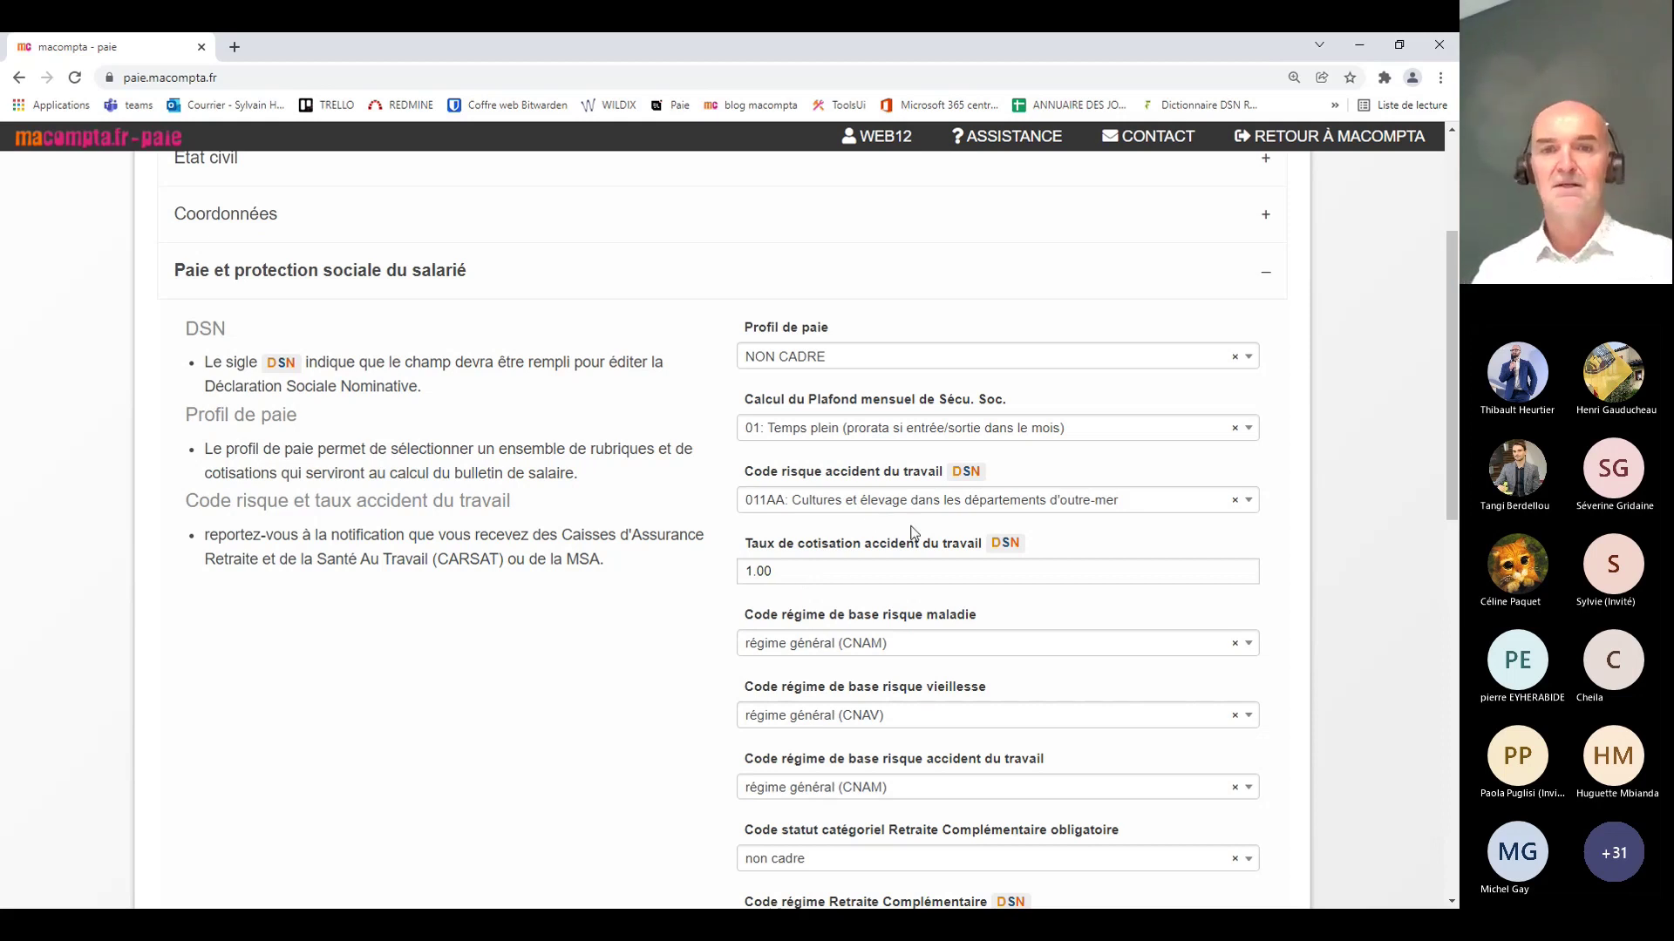
click(835, 436)
click(835, 436)
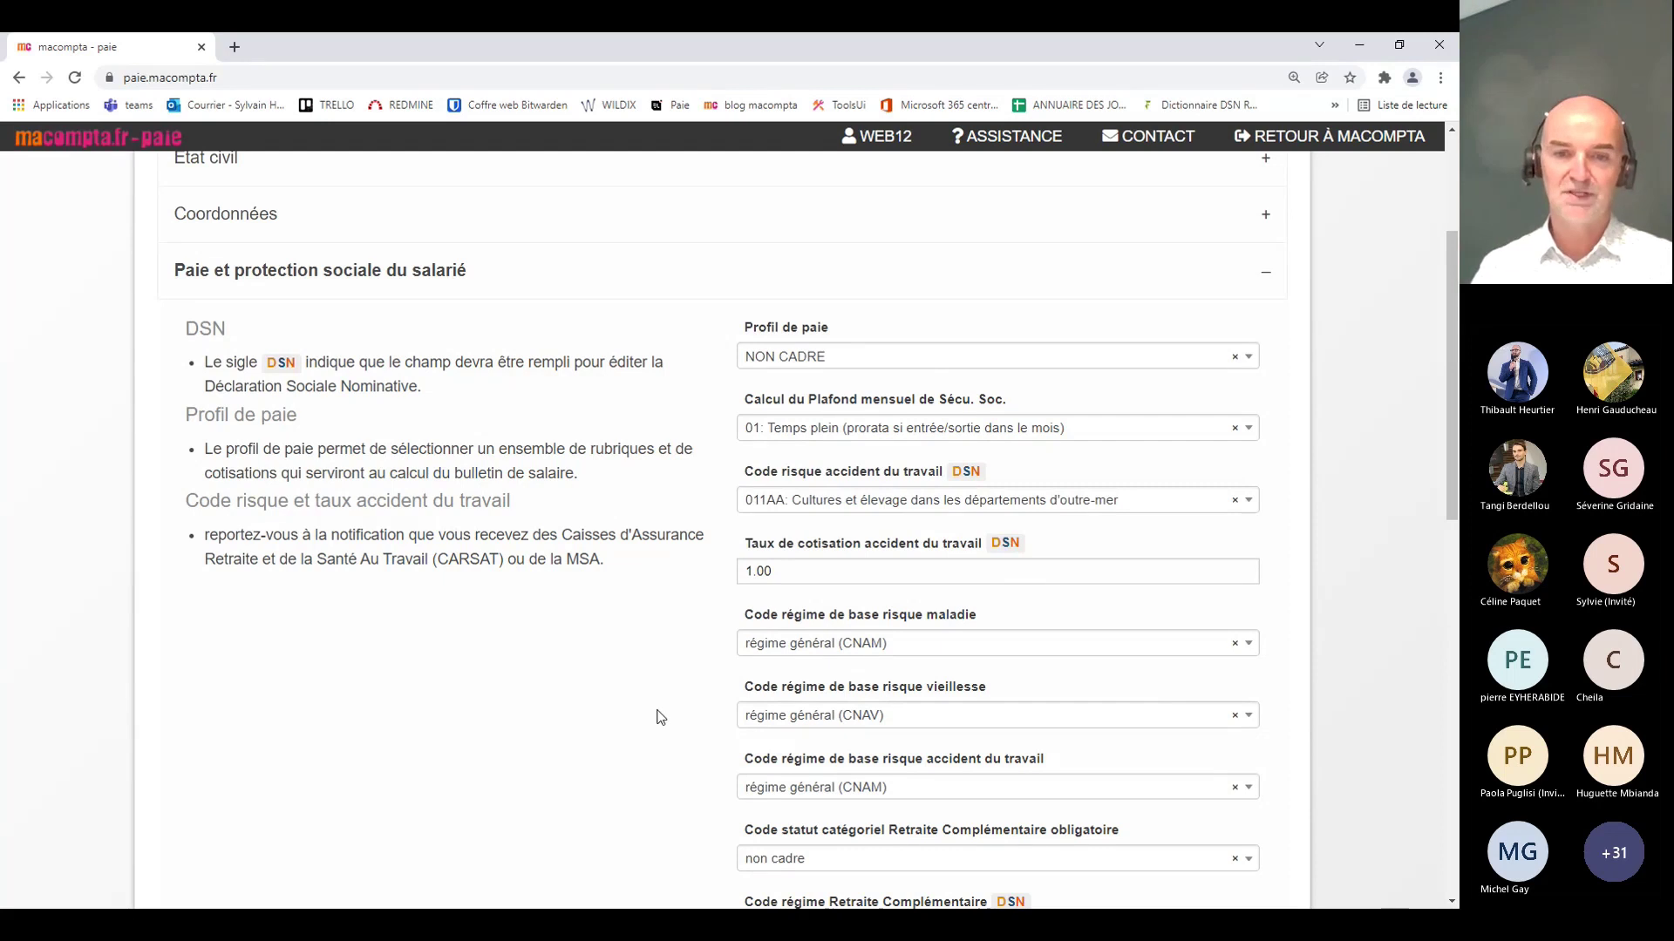
Step: Keep non cadre as the supplementary pension status, then collapse the payroll section
scroll(643, 688, down, 4)
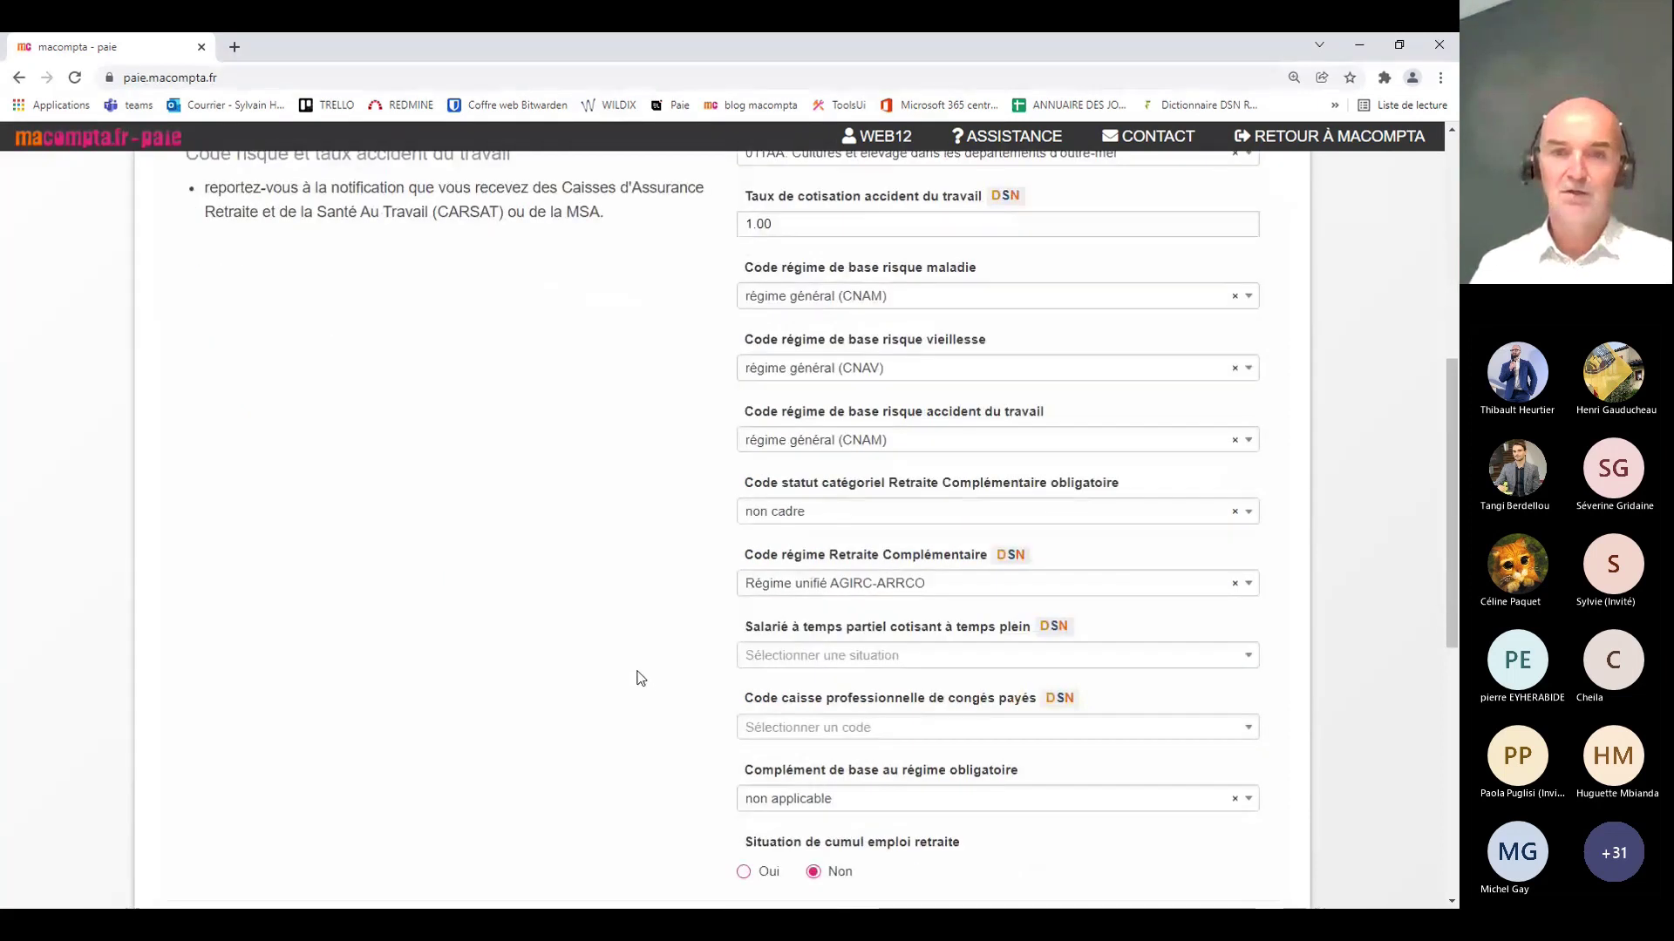
click(796, 522)
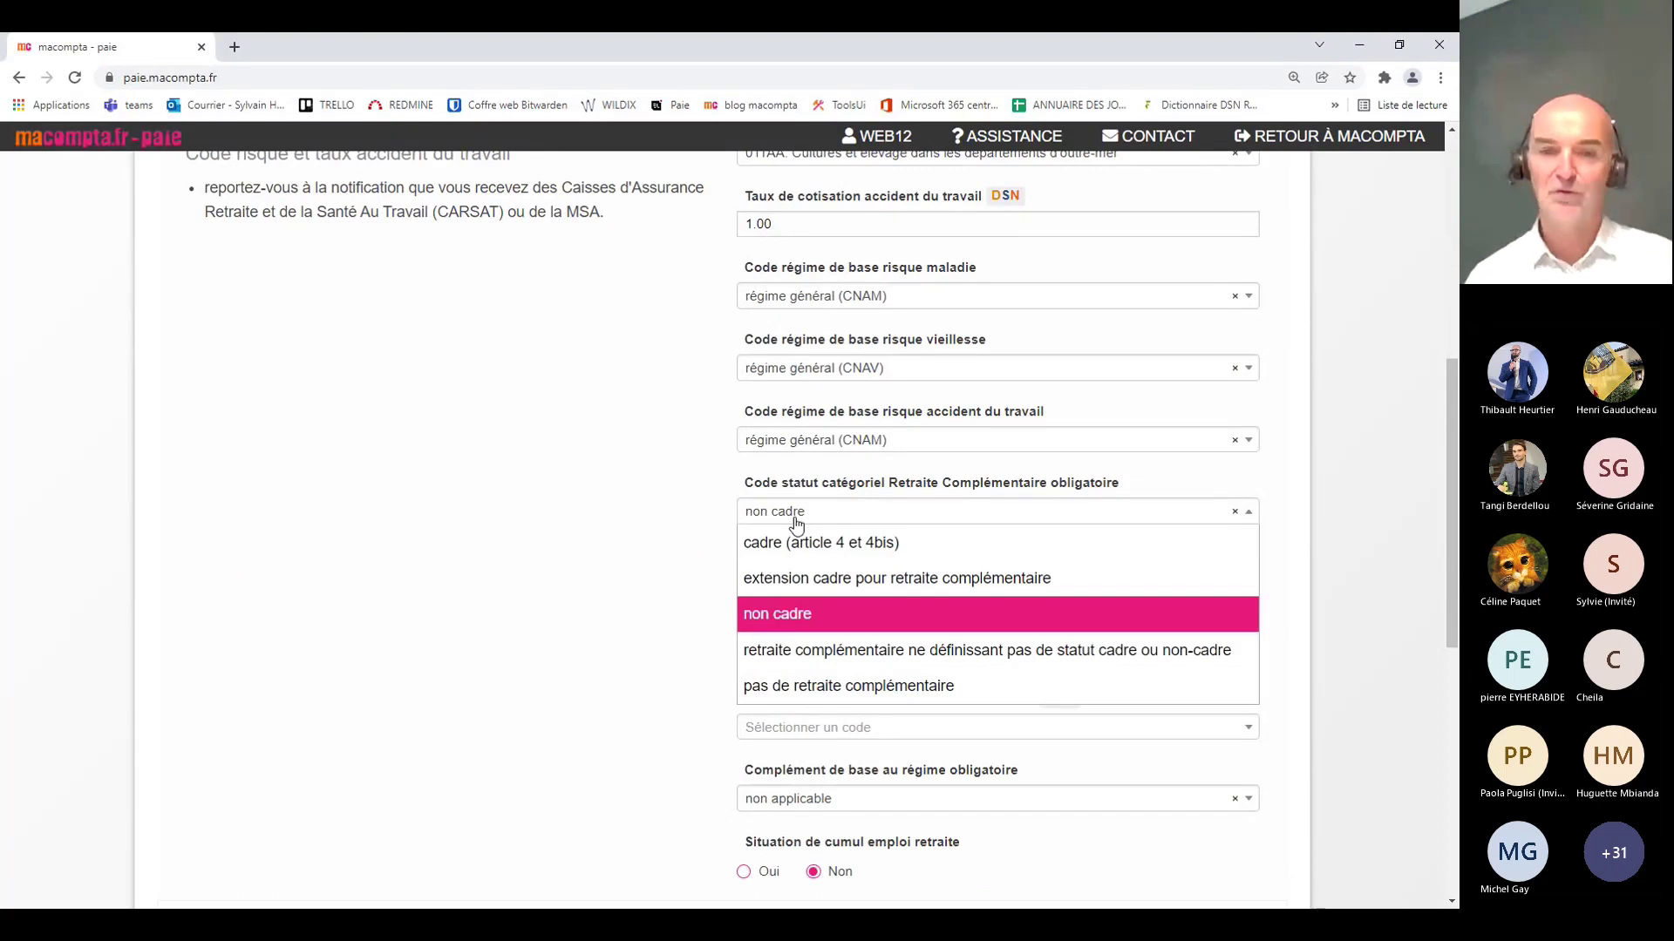
click(796, 521)
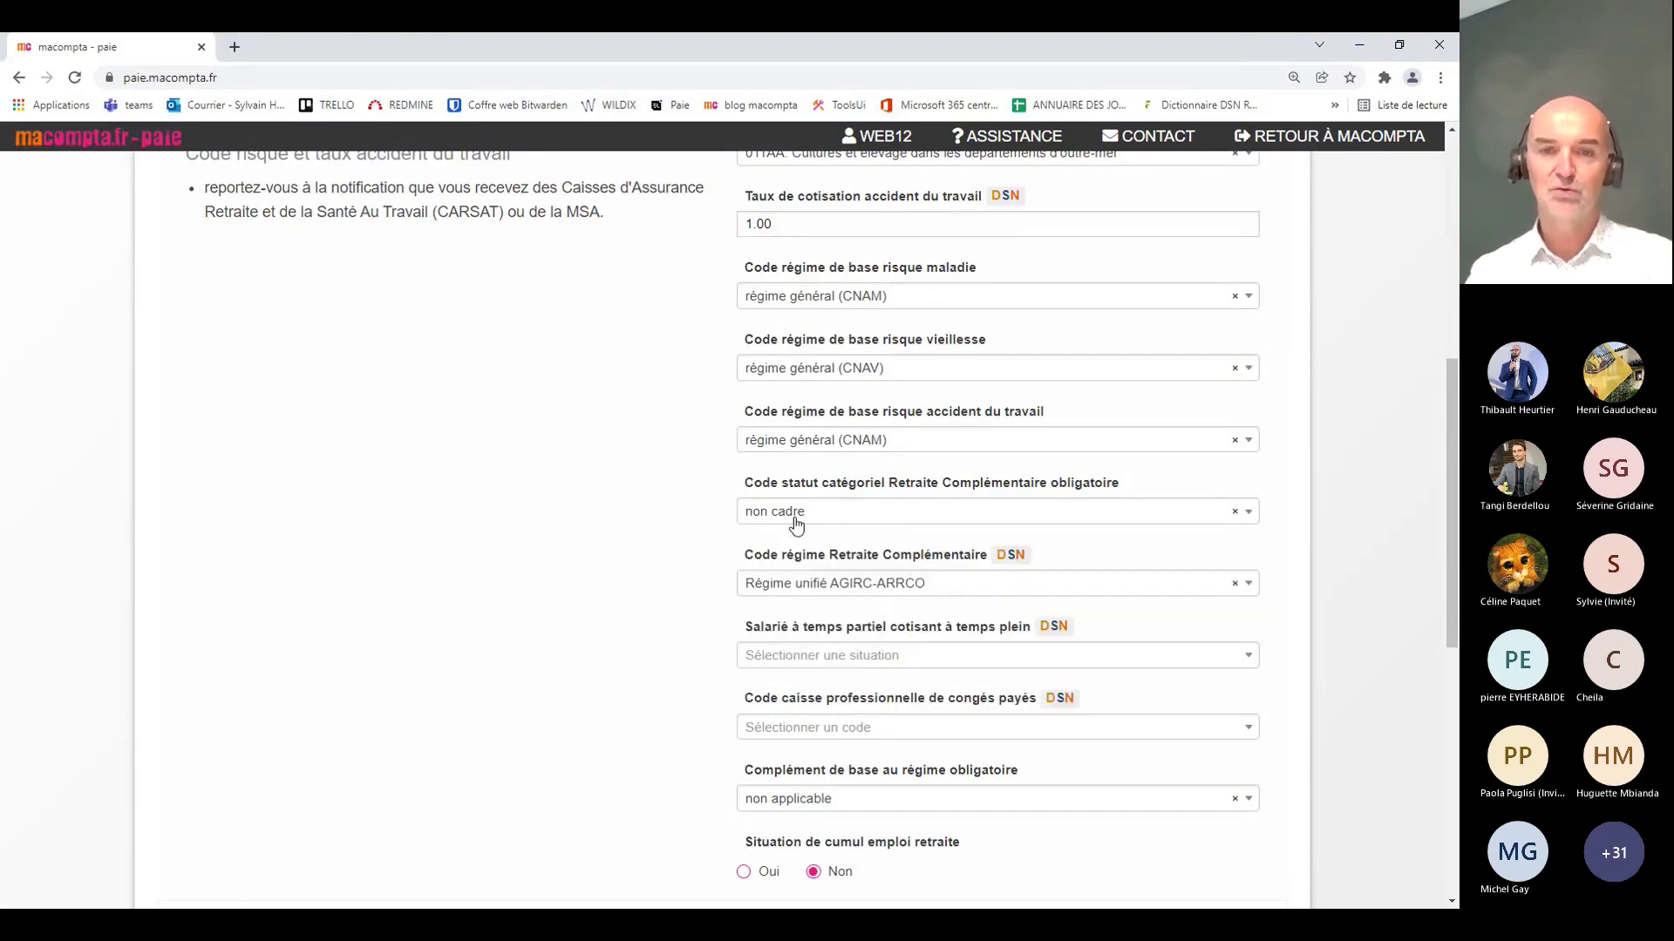
scroll(601, 566, down, 2)
scroll(595, 565, up, 7)
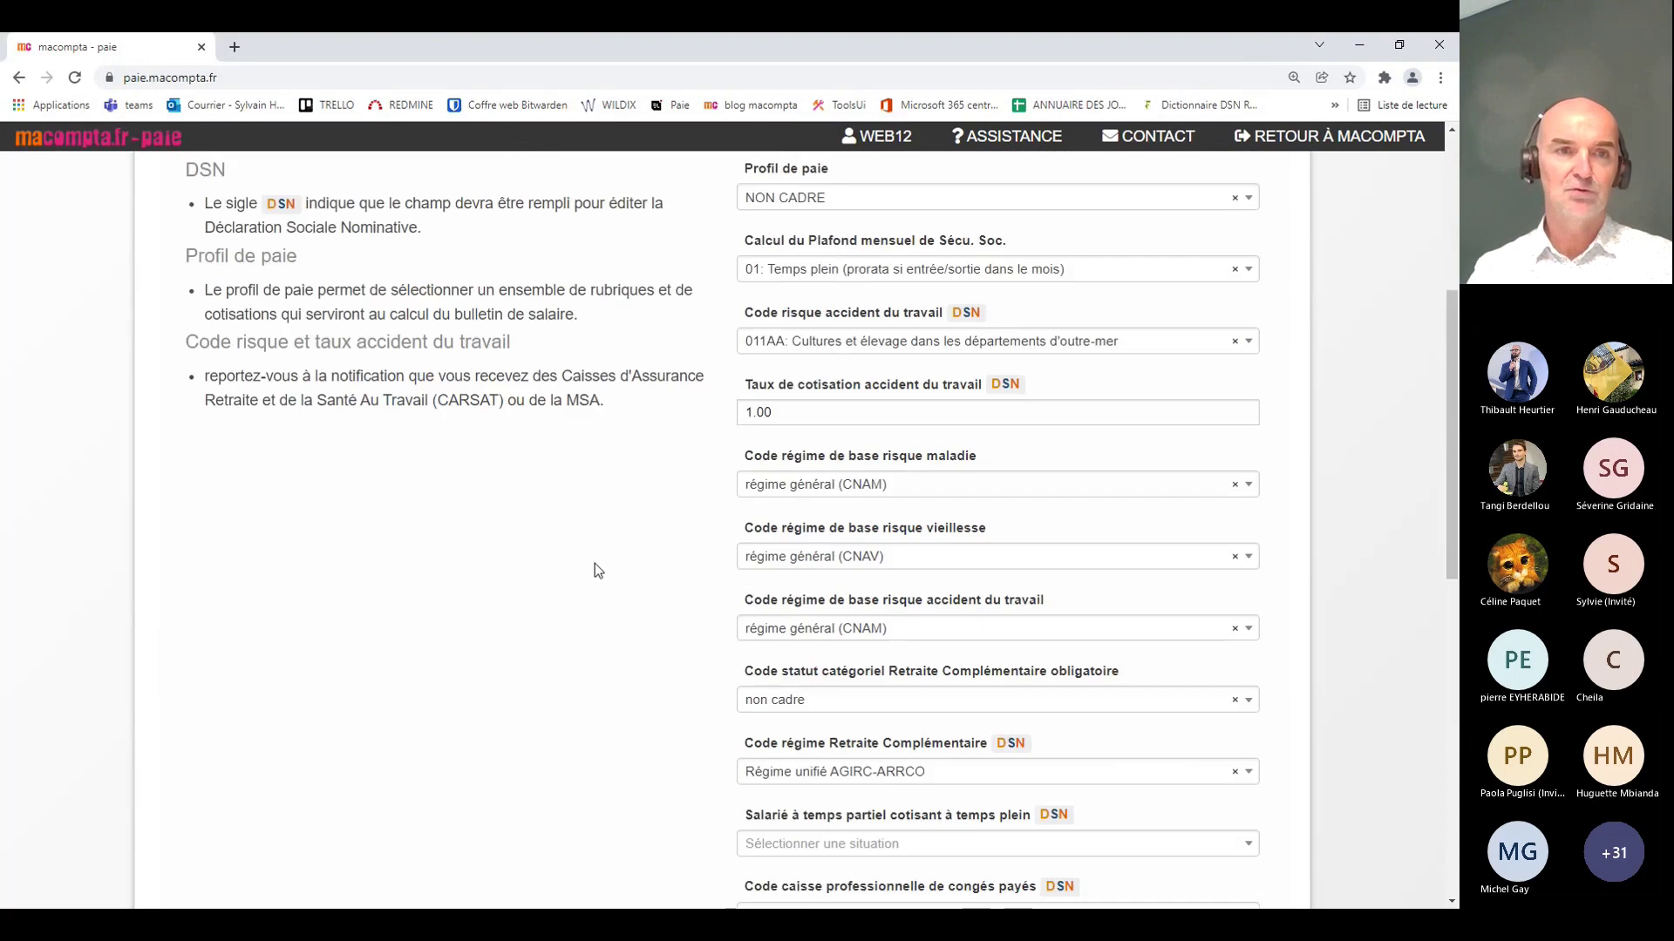
click(327, 459)
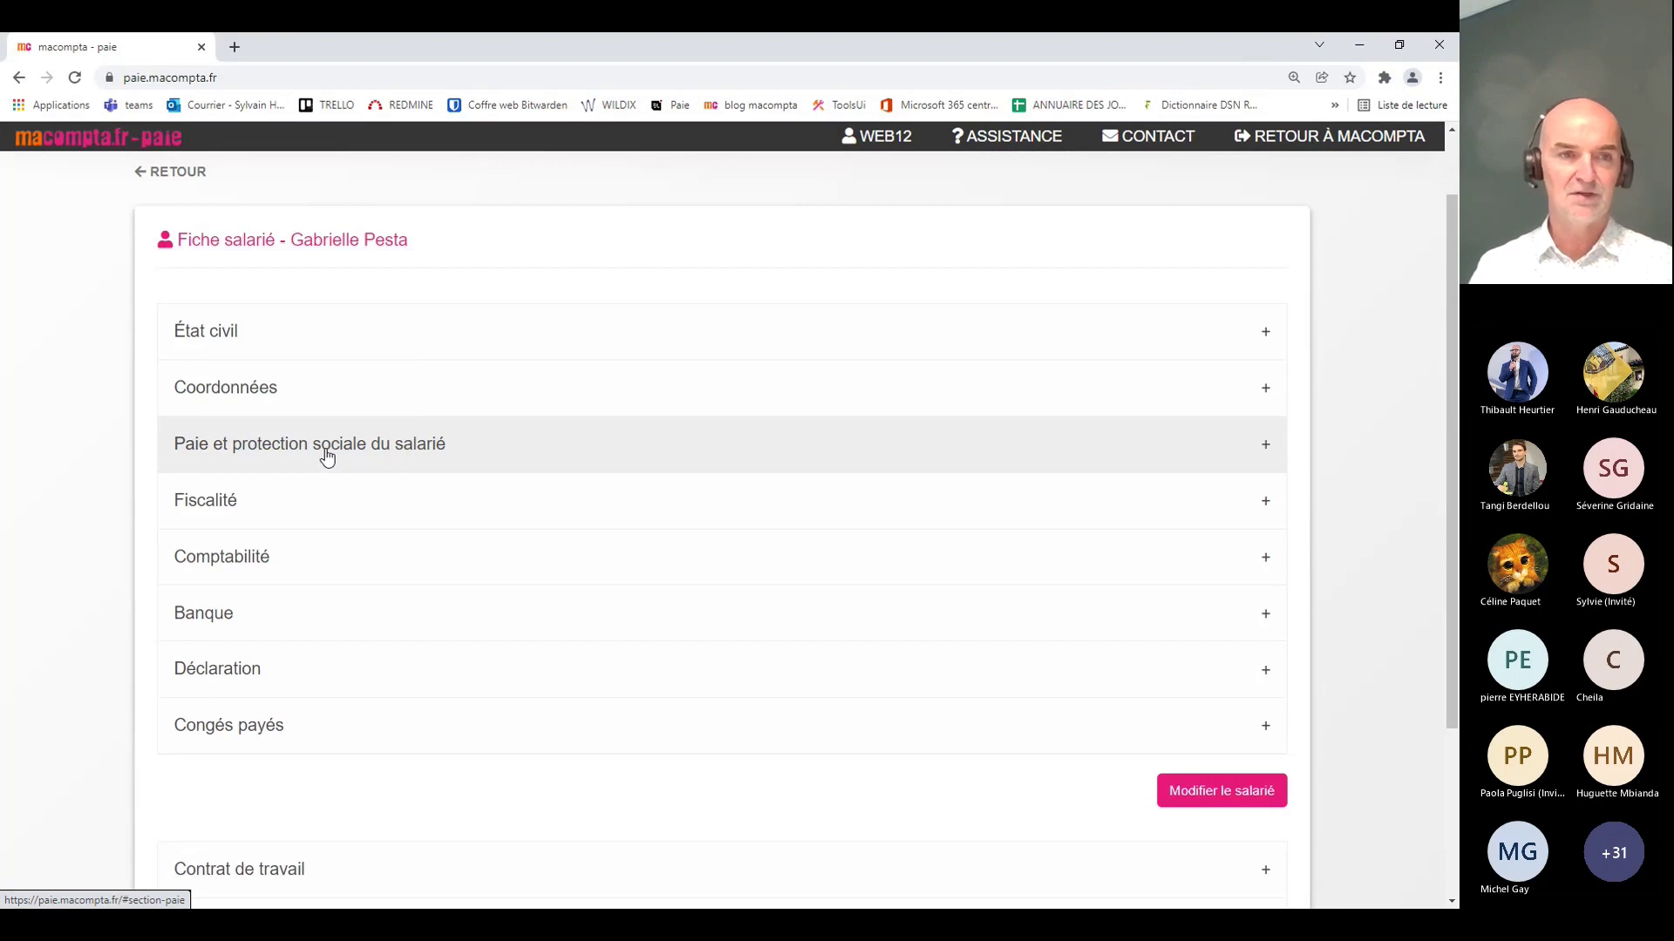
Step: Expand Fiscalité keeping Barème mensuel métropole, then show Comptabilité accounts 64100000 and 42100000
click(300, 521)
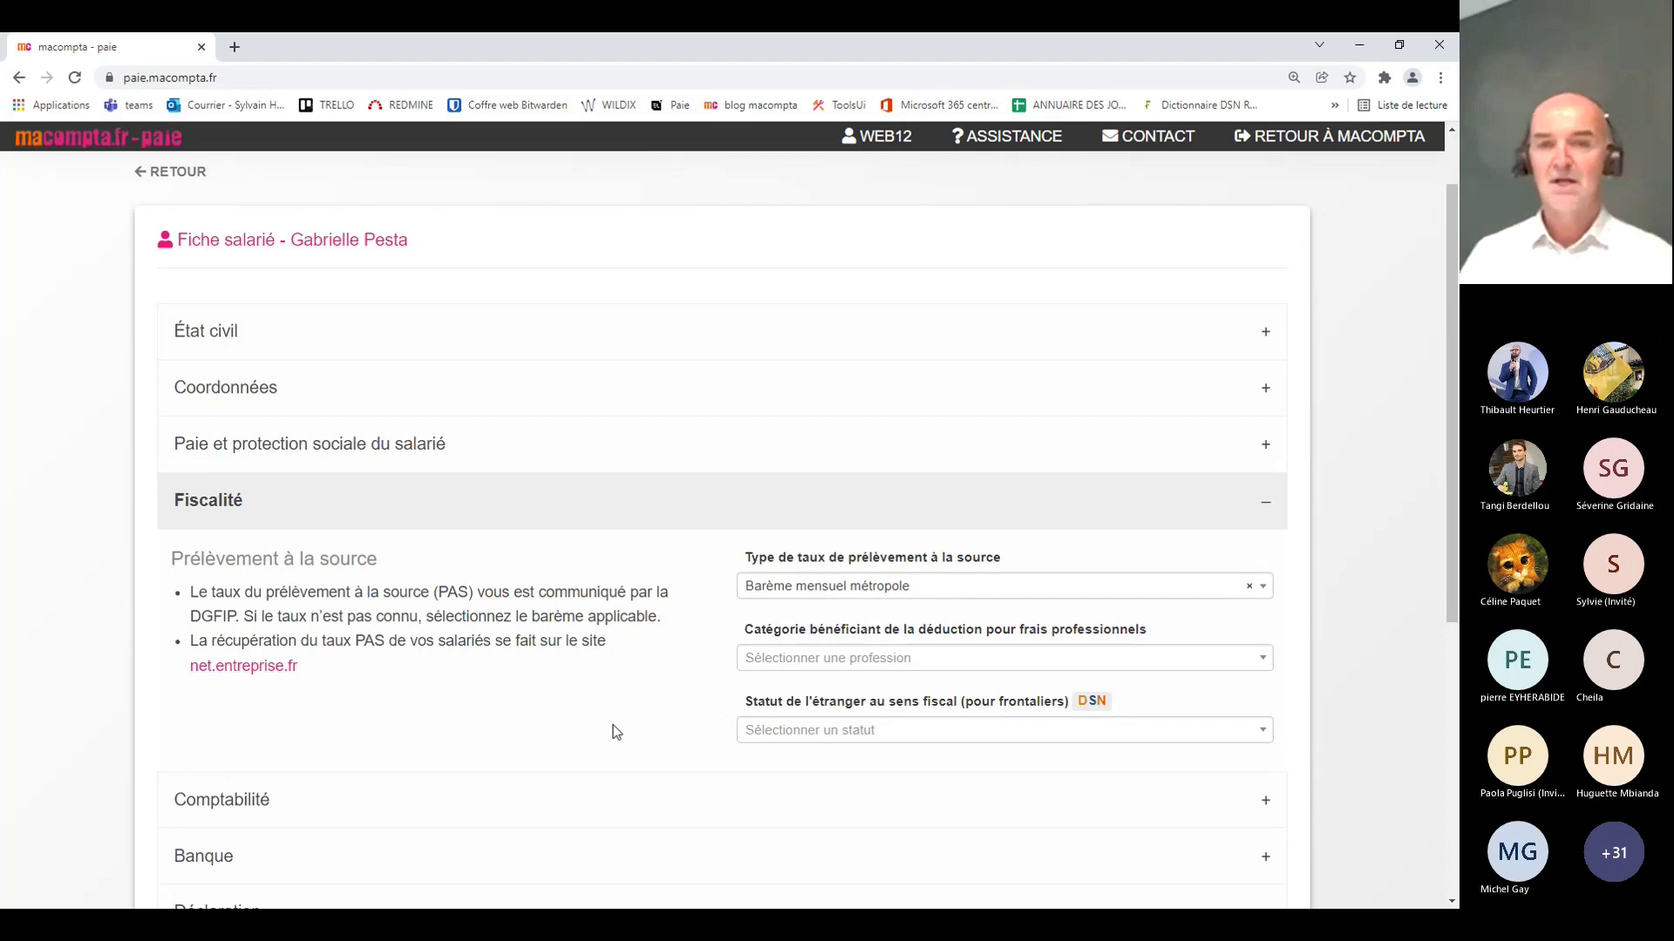
click(933, 589)
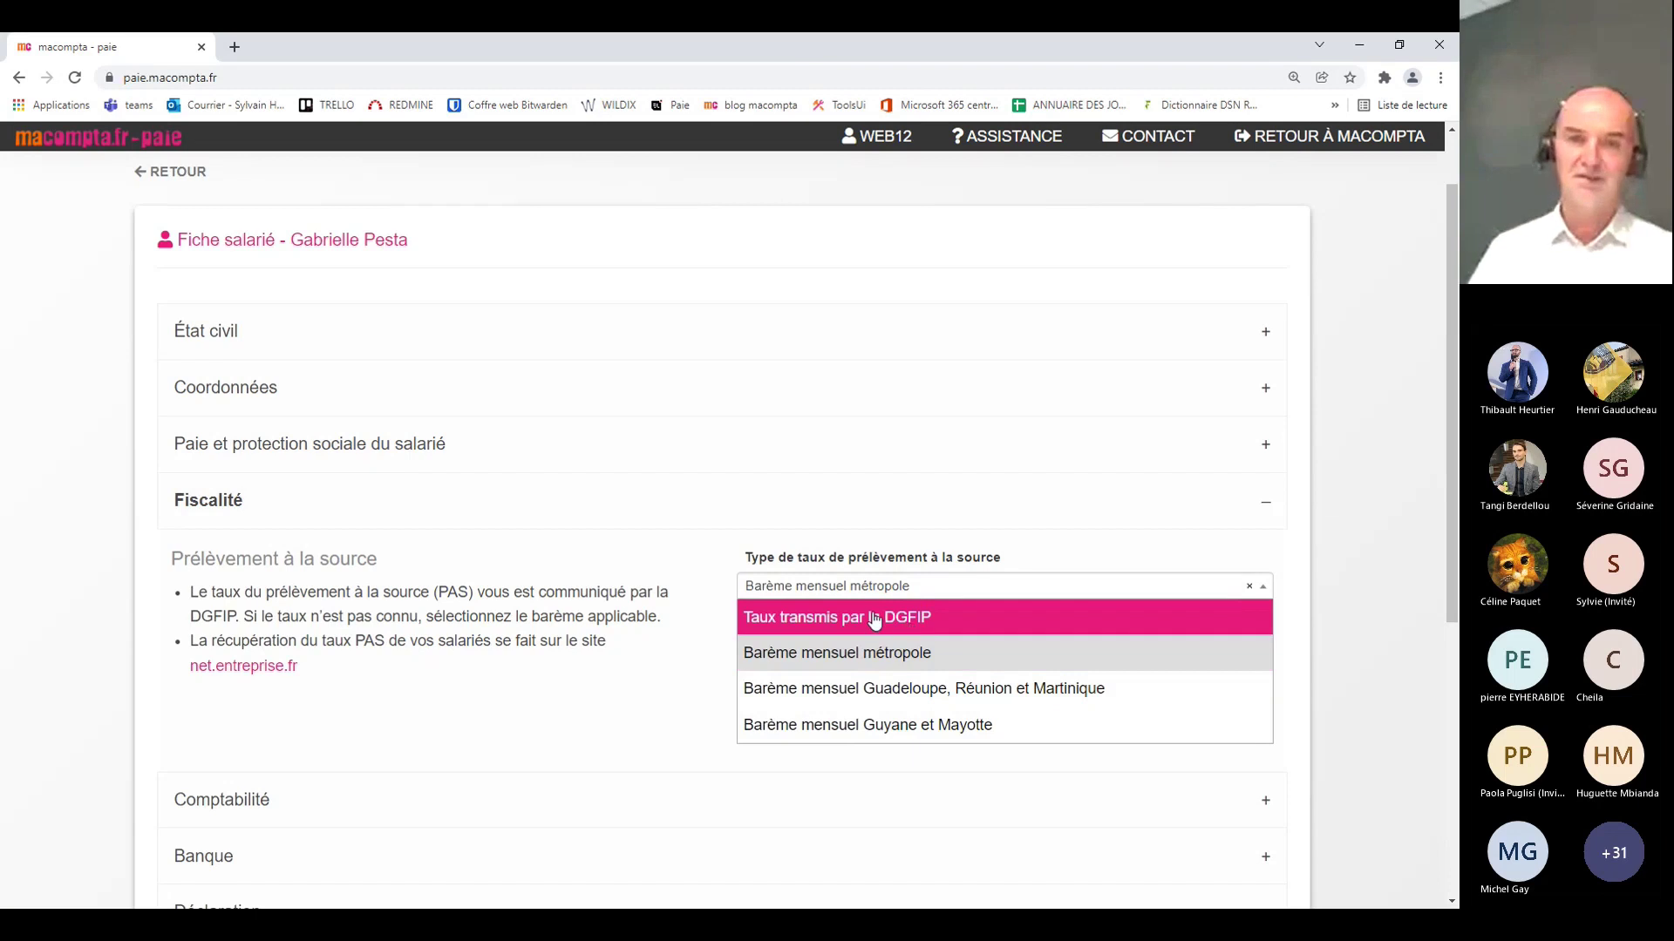
click(939, 591)
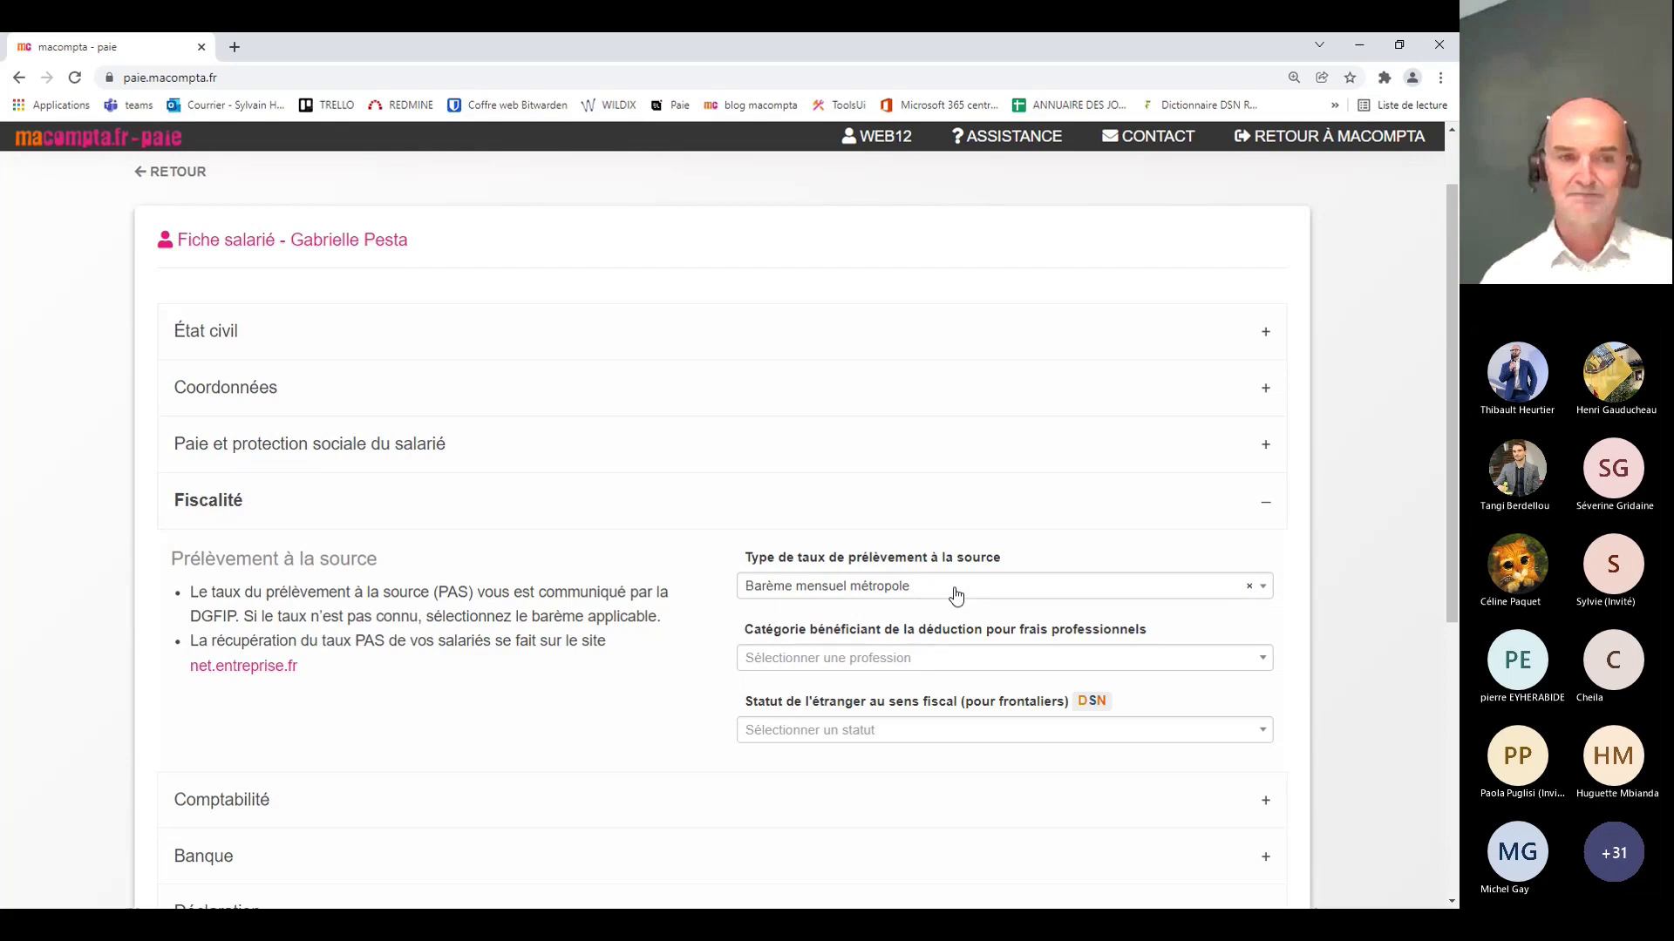
scroll(645, 642, down, 2)
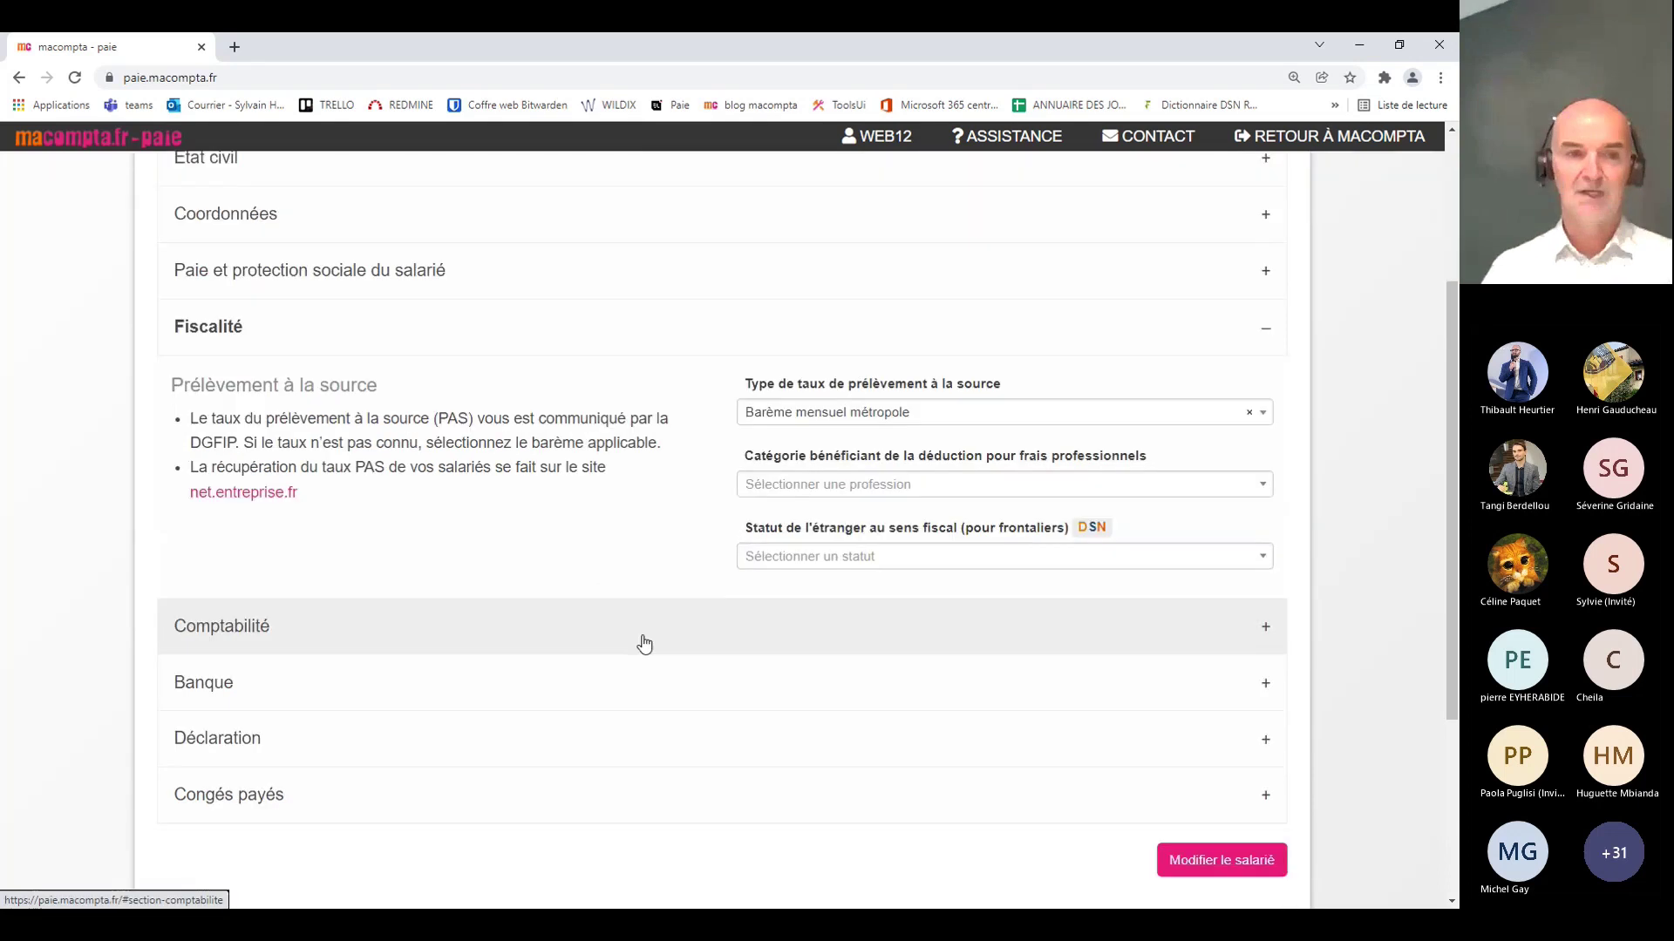
click(642, 644)
scroll(643, 615, down, 2)
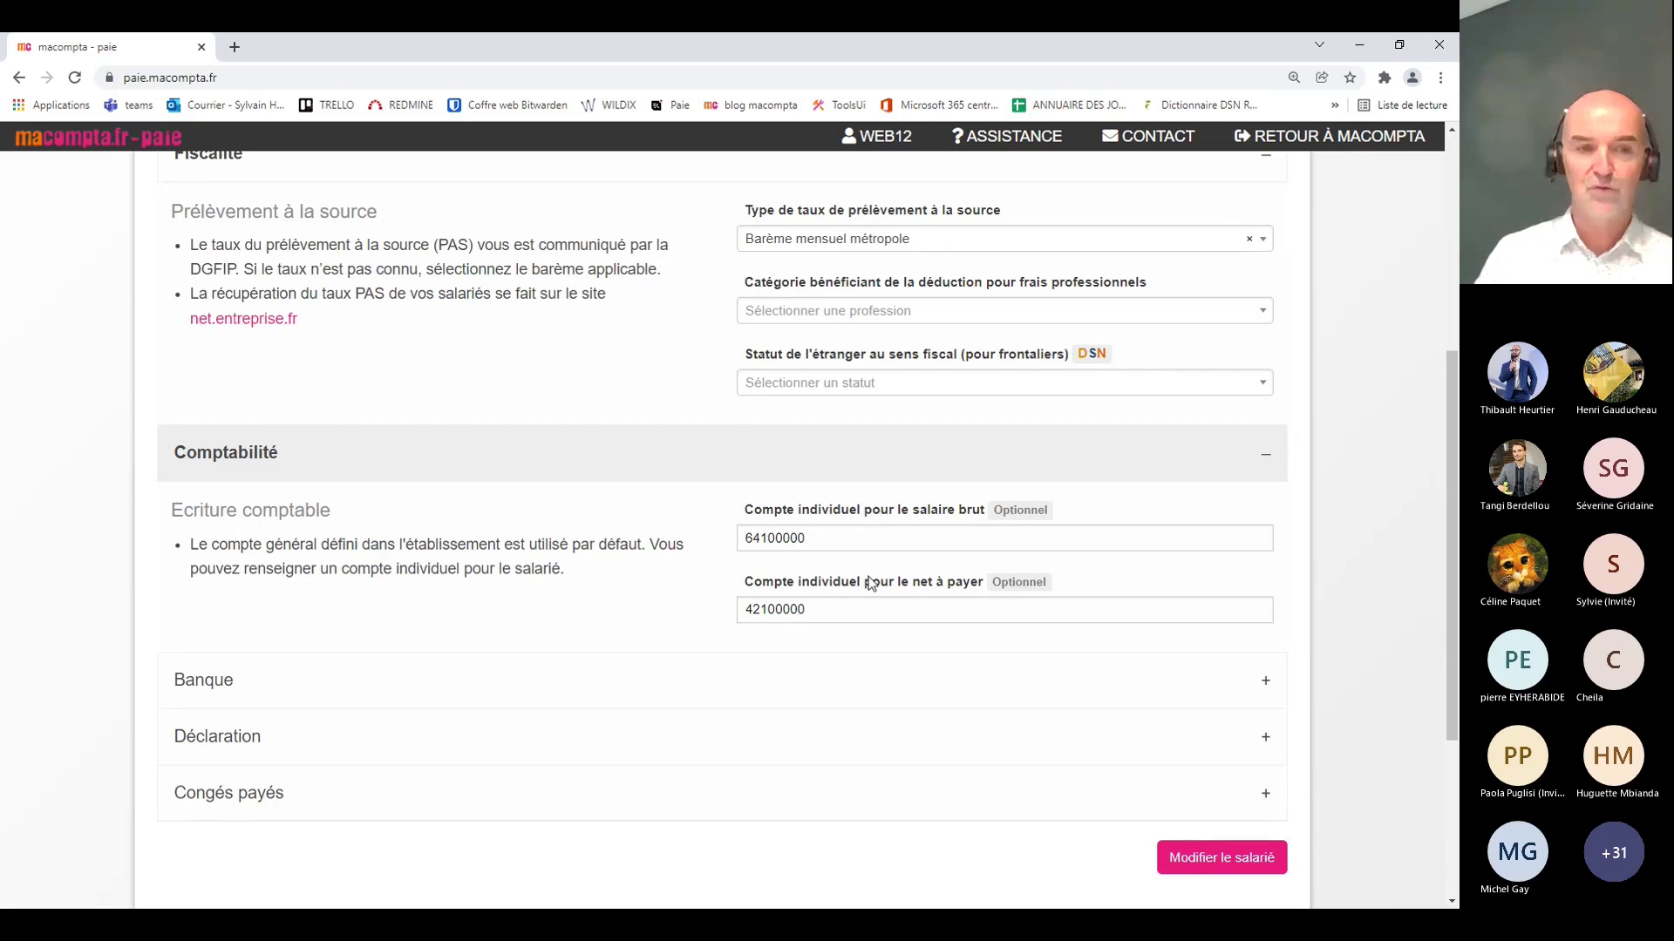
Step: Fold Comptabilité and briefly check the Banque IBAN and BIC details
click(592, 455)
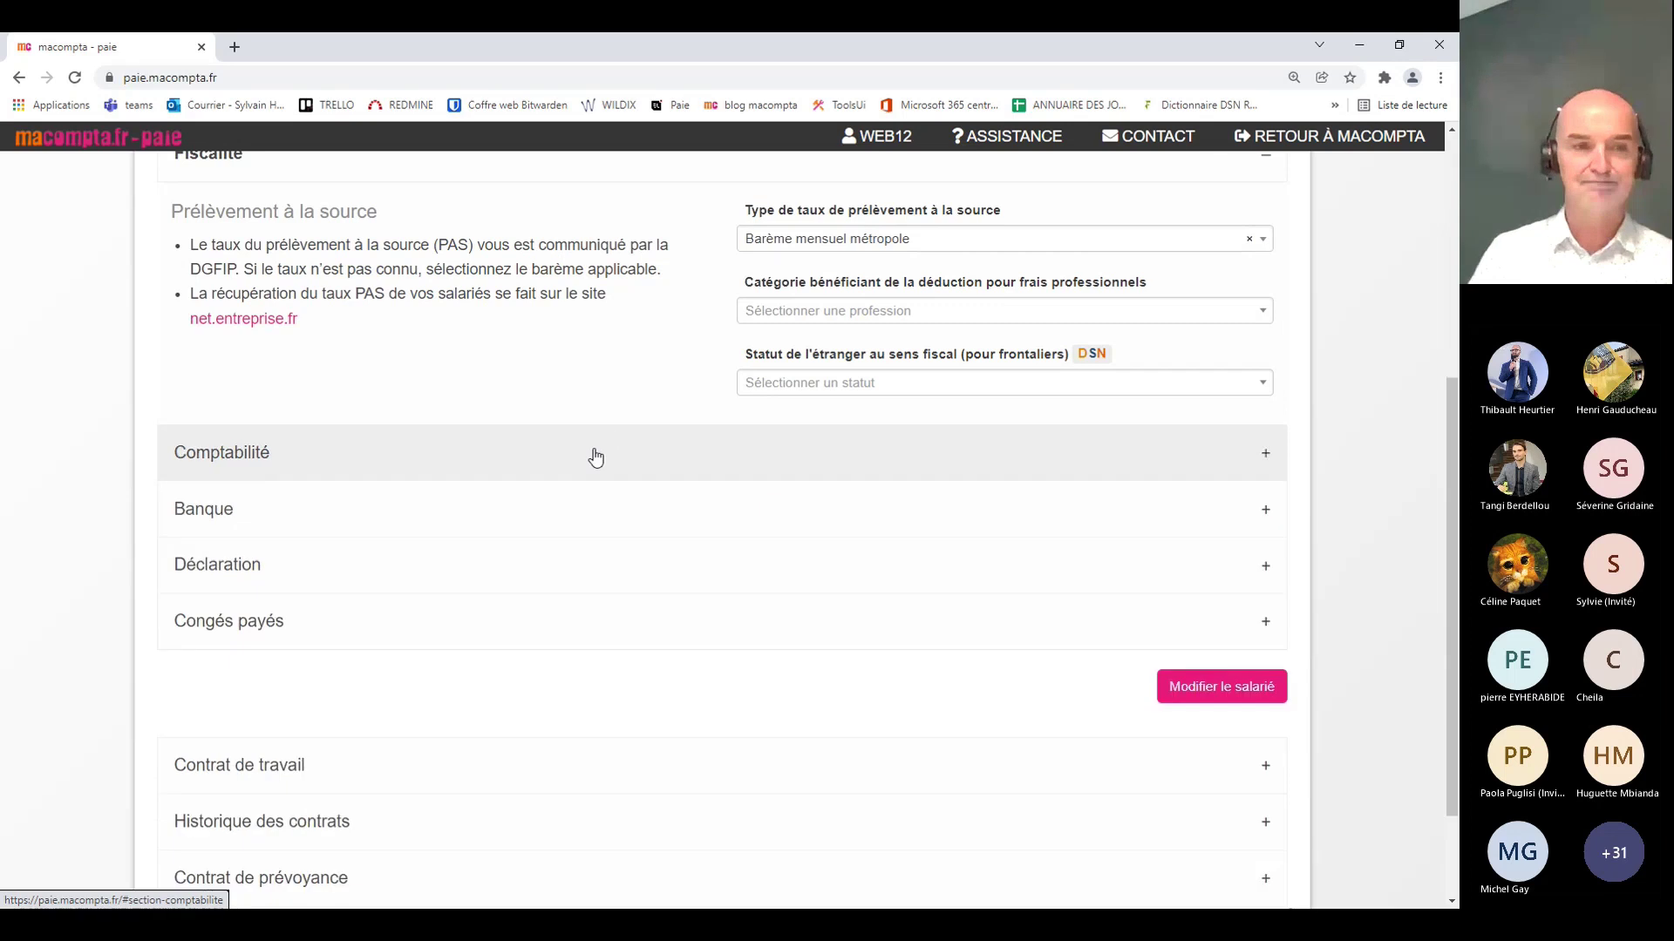
click(537, 508)
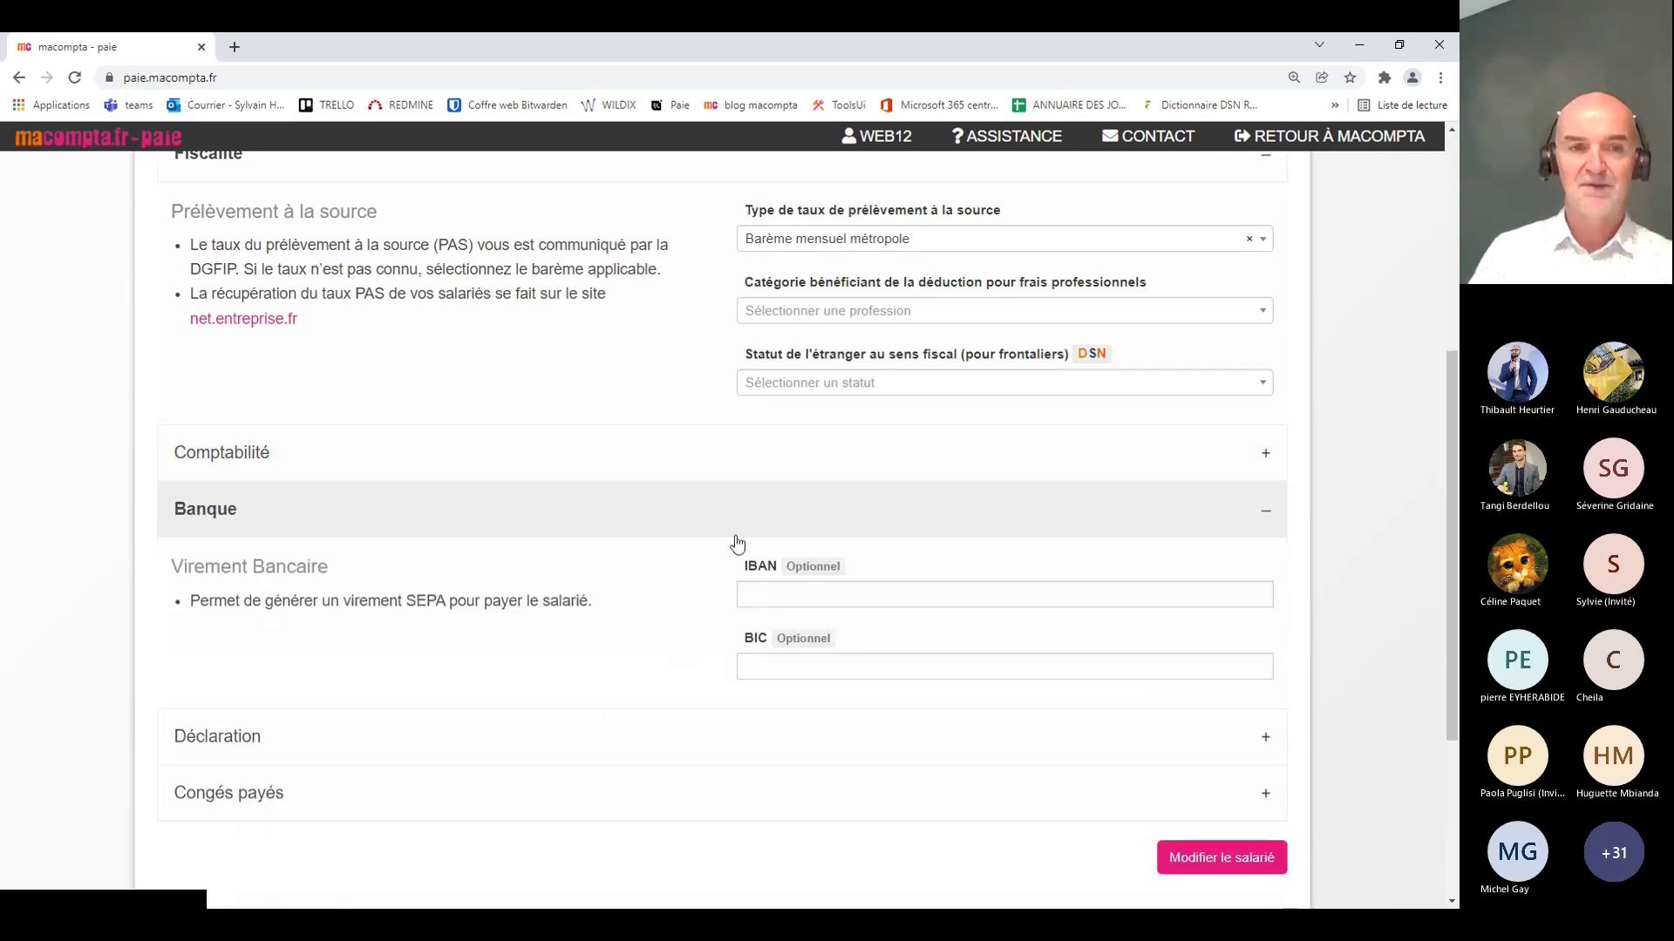
click(393, 517)
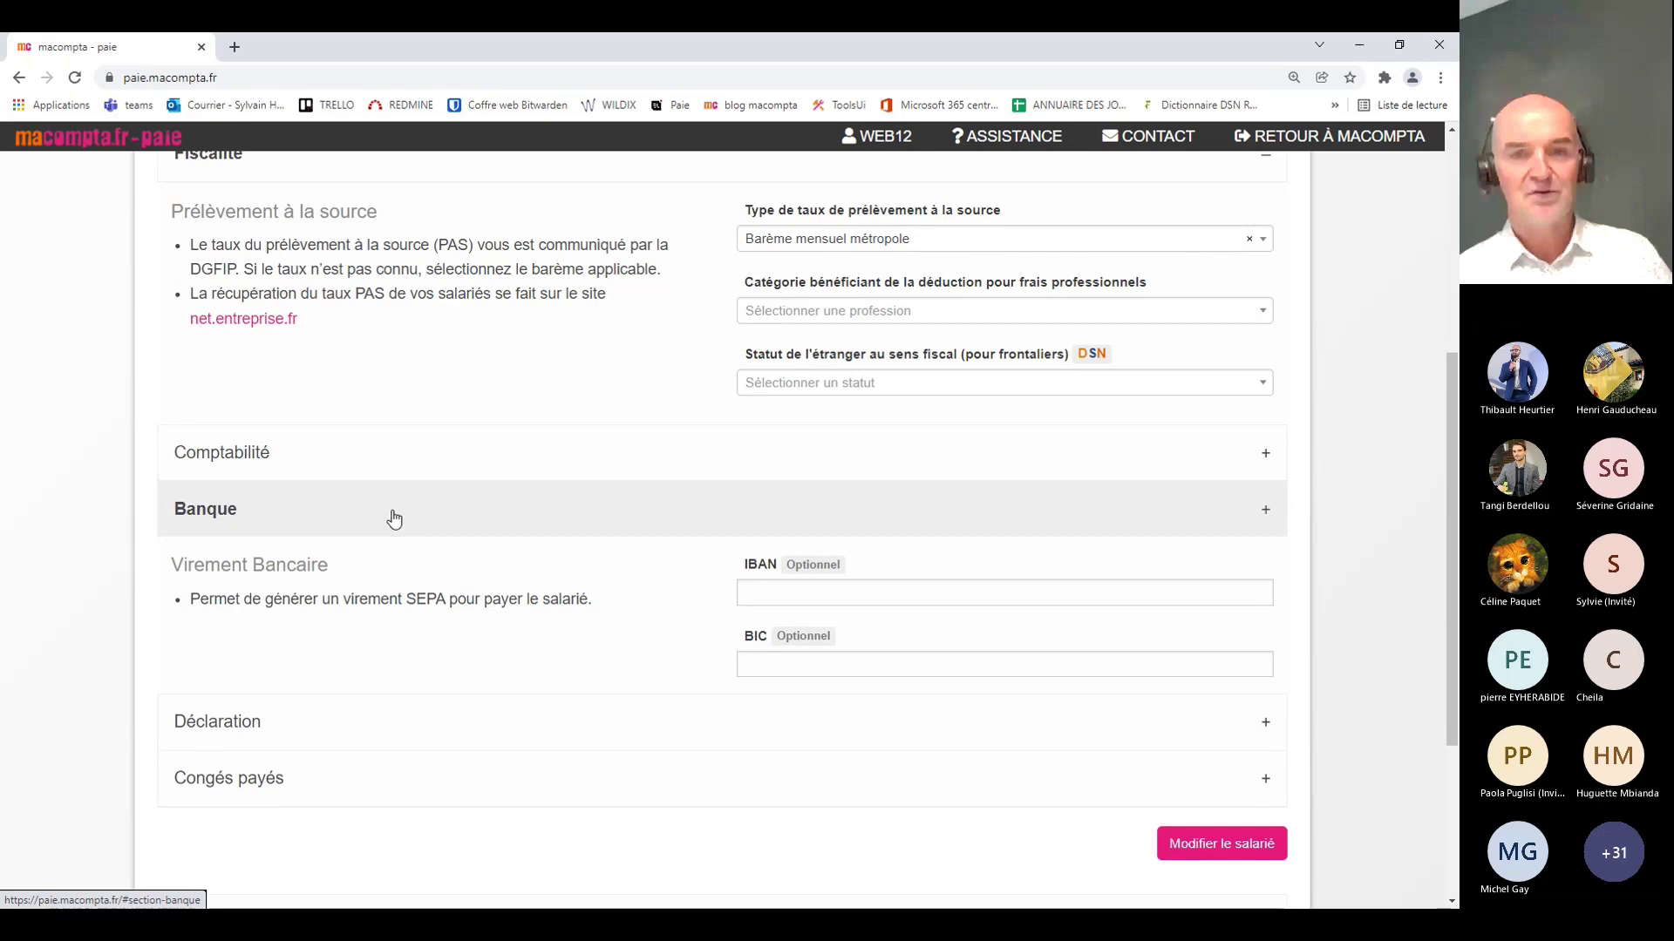
Step: In Déclaration, clear the PCS-ESE profession, choose Ne pas déclarer en DSN, then collapse it
click(356, 567)
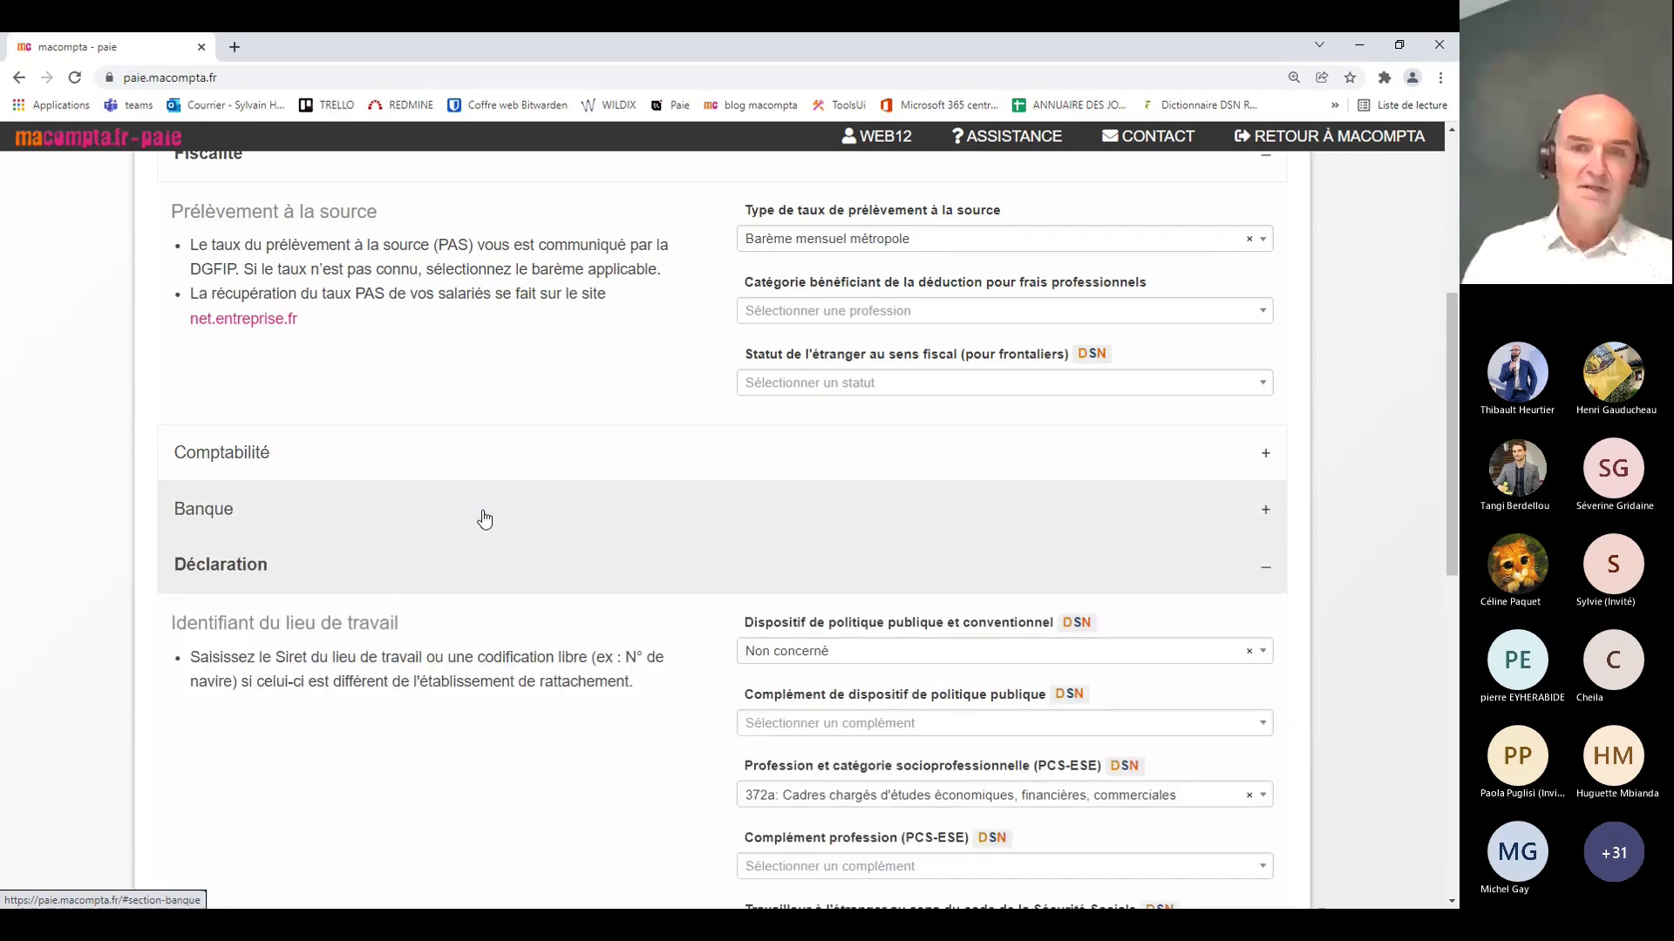
scroll(486, 516, down, 2)
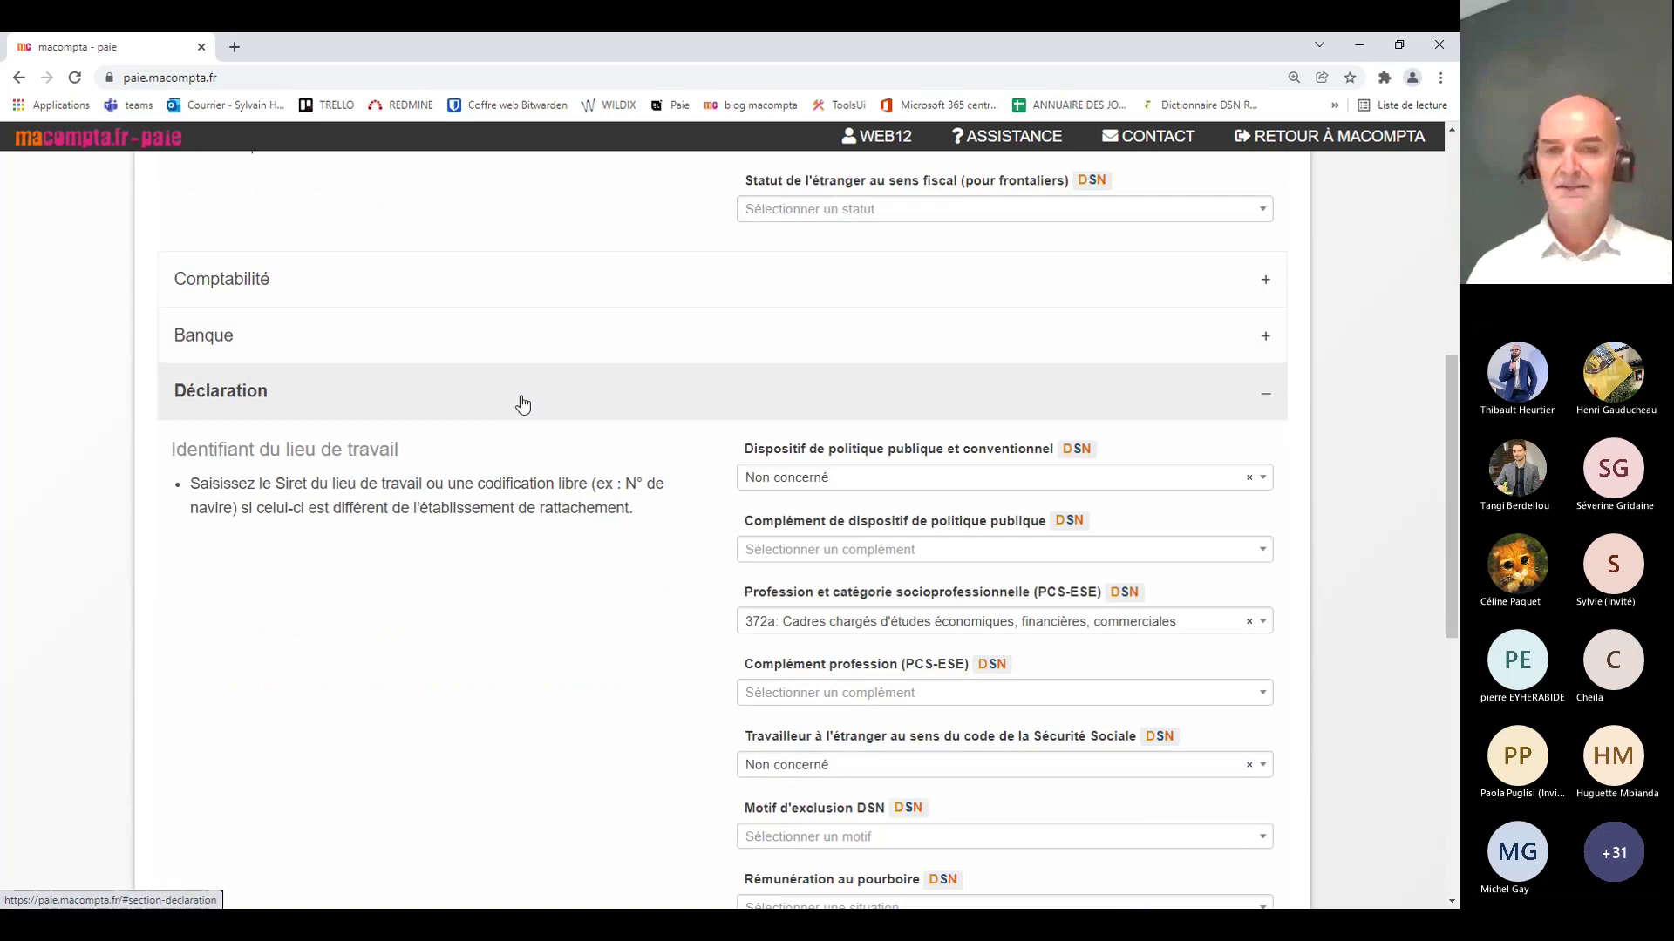
click(988, 625)
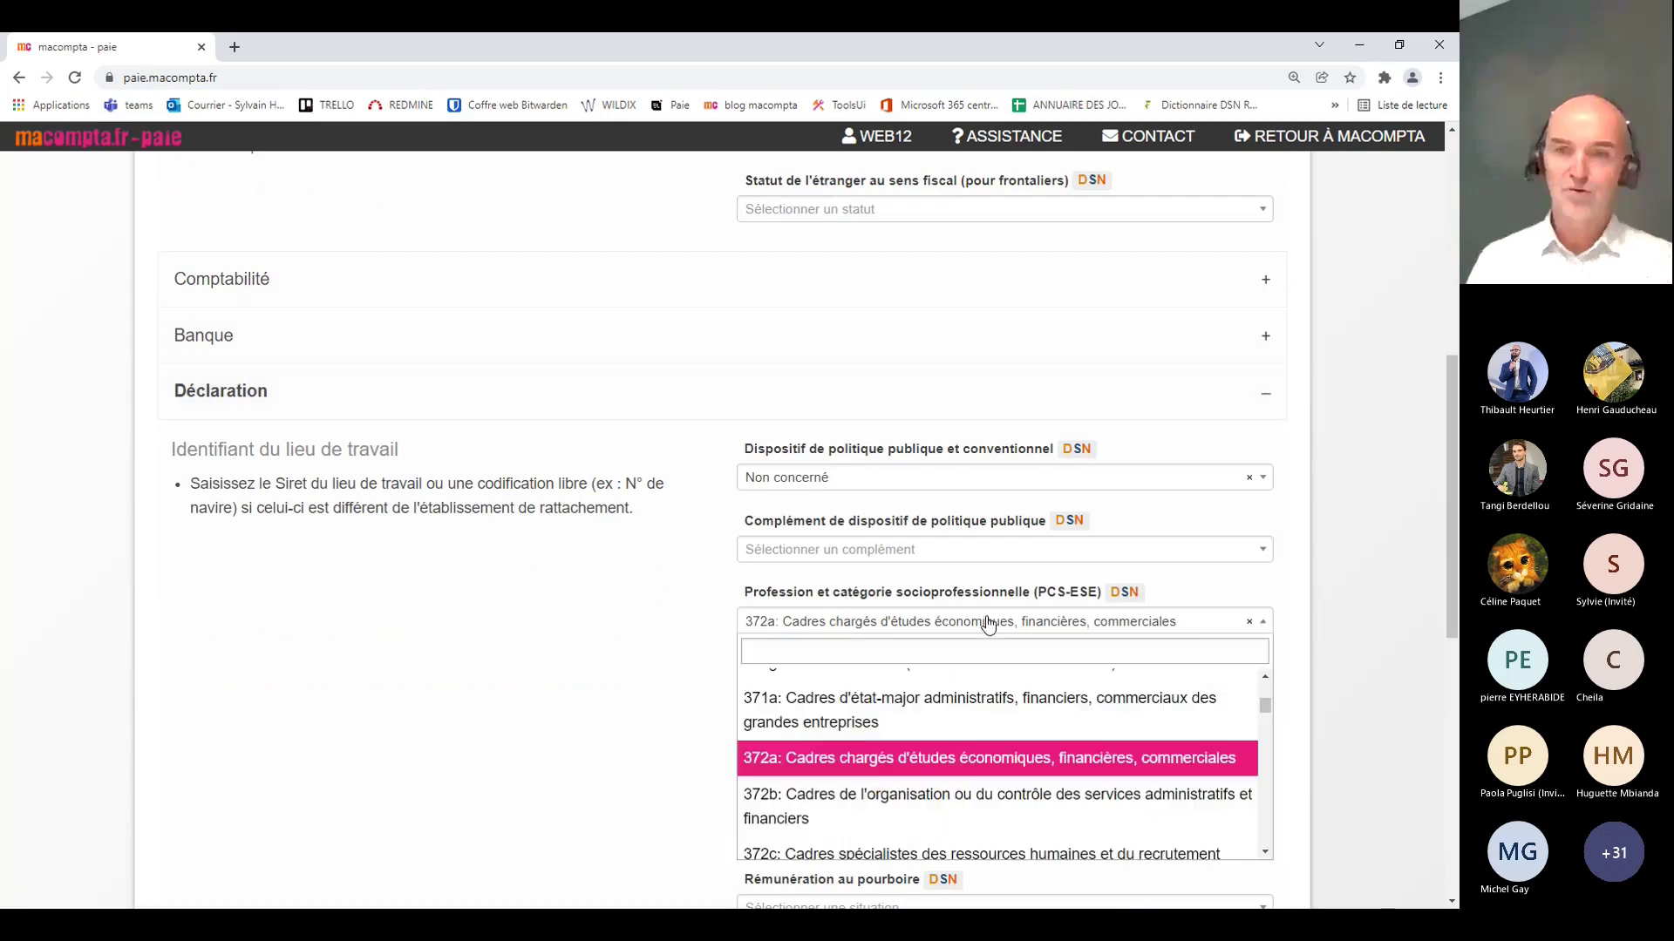
click(1249, 623)
click(813, 476)
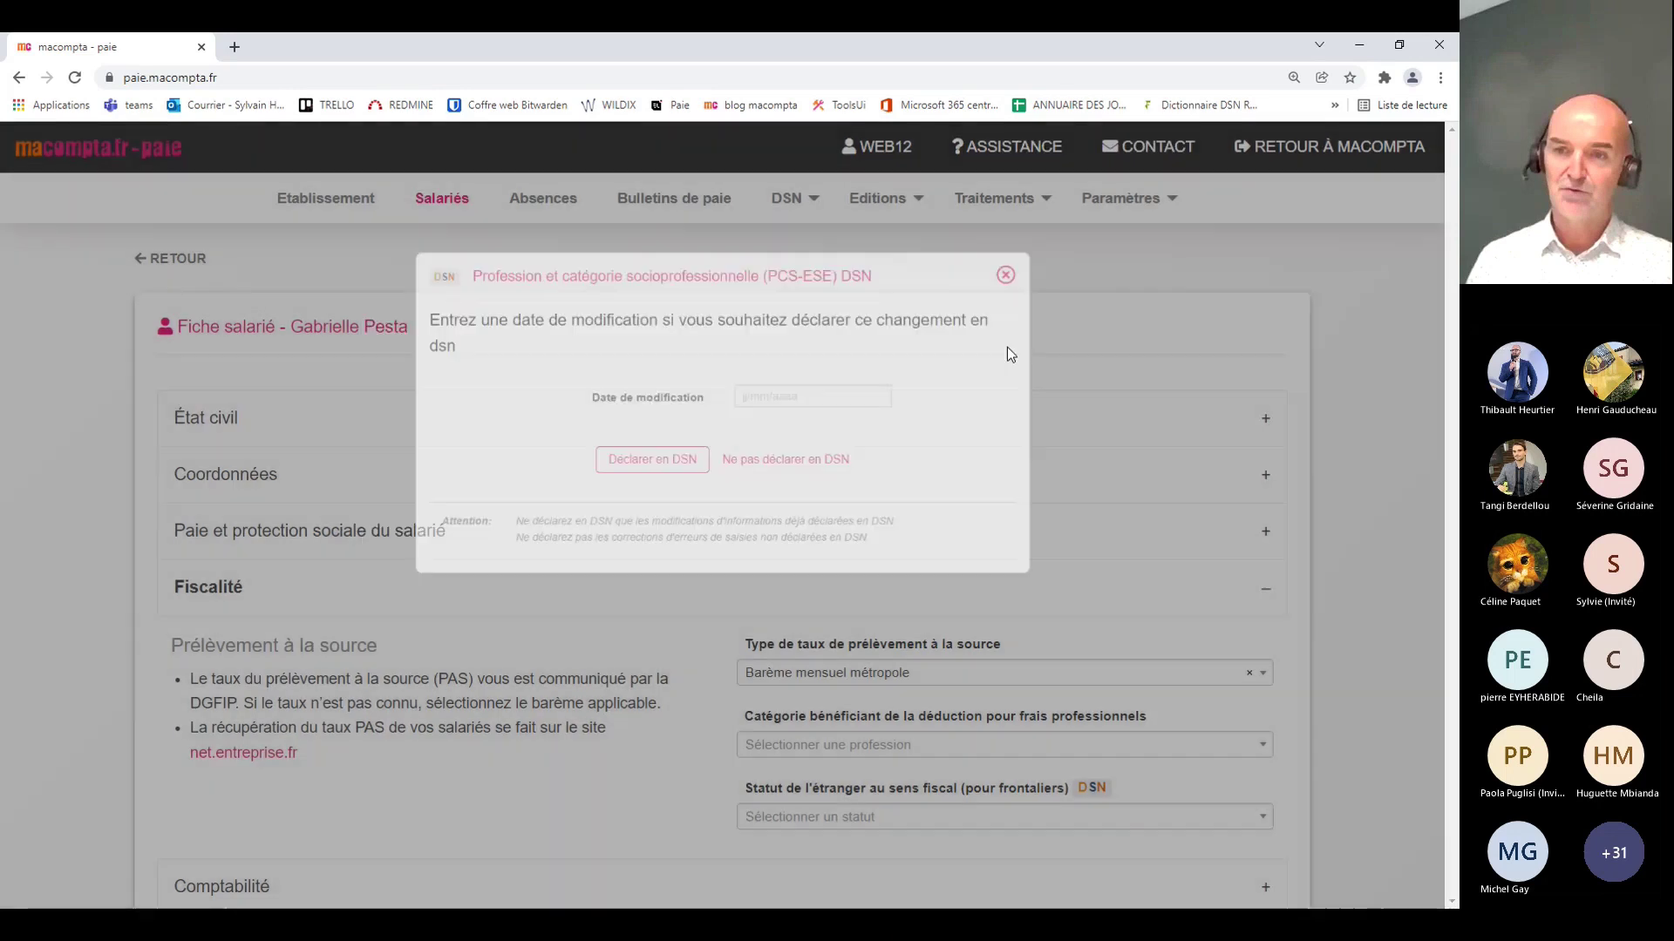
scroll(244, 661, down, 2)
scroll(314, 665, down, 3)
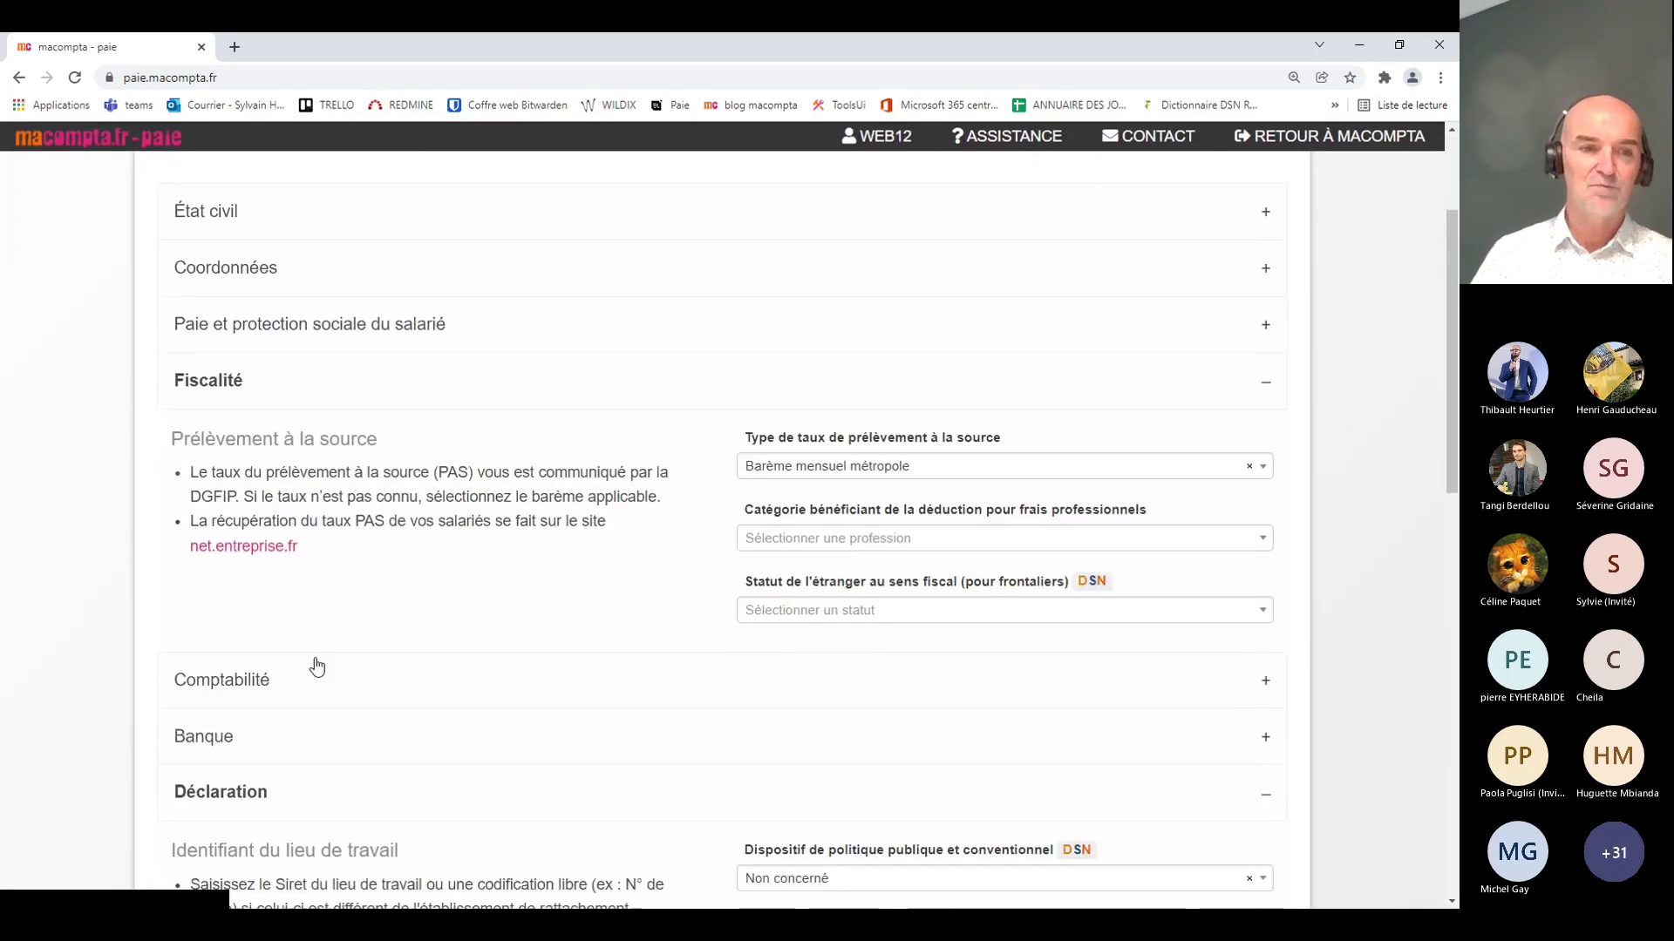
scroll(363, 643, up, 2)
scroll(385, 643, down, 2)
scroll(915, 479, down, 1)
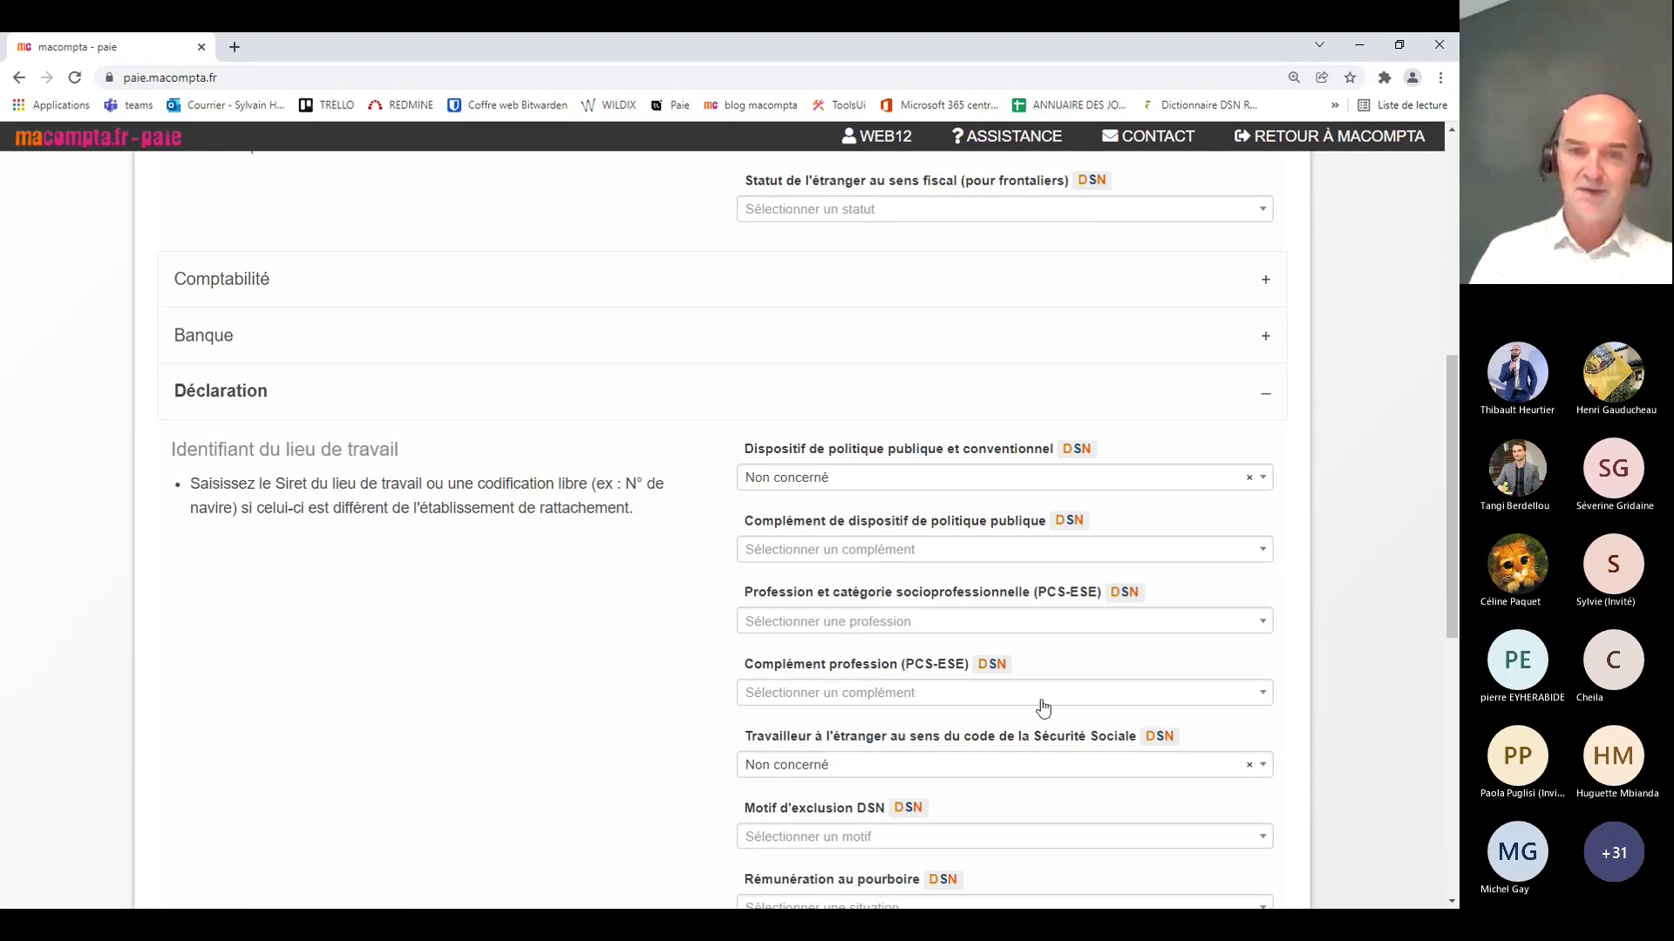
scroll(898, 688, down, 4)
scroll(950, 716, up, 1)
scroll(949, 716, up, 2)
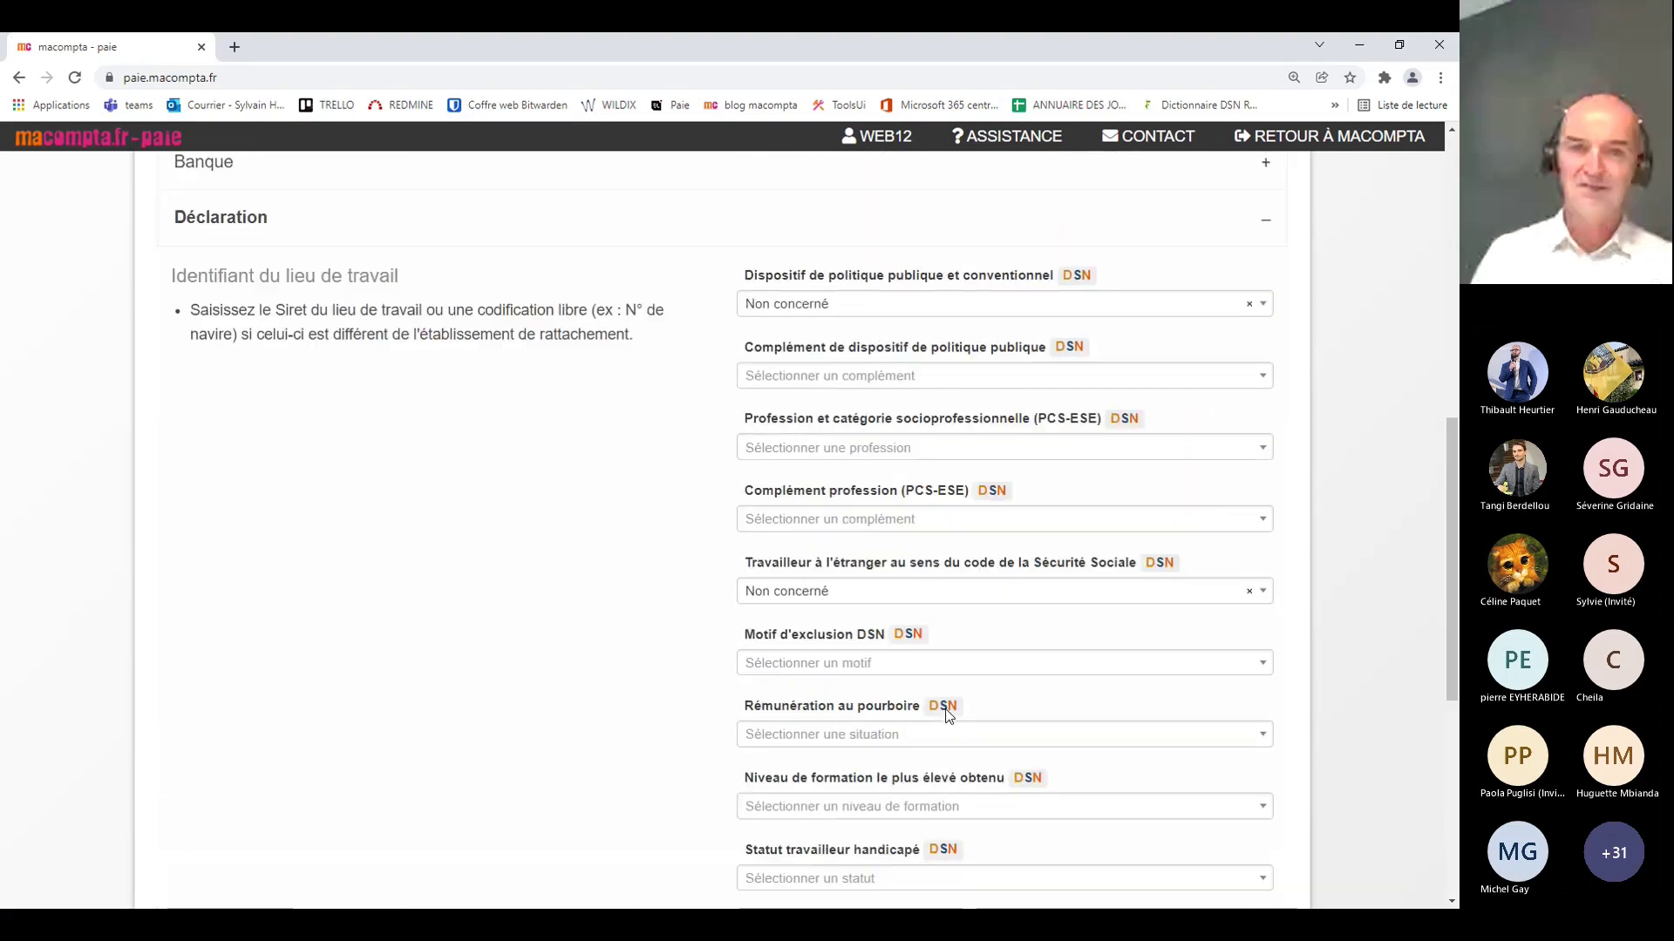
scroll(949, 715, down, 2)
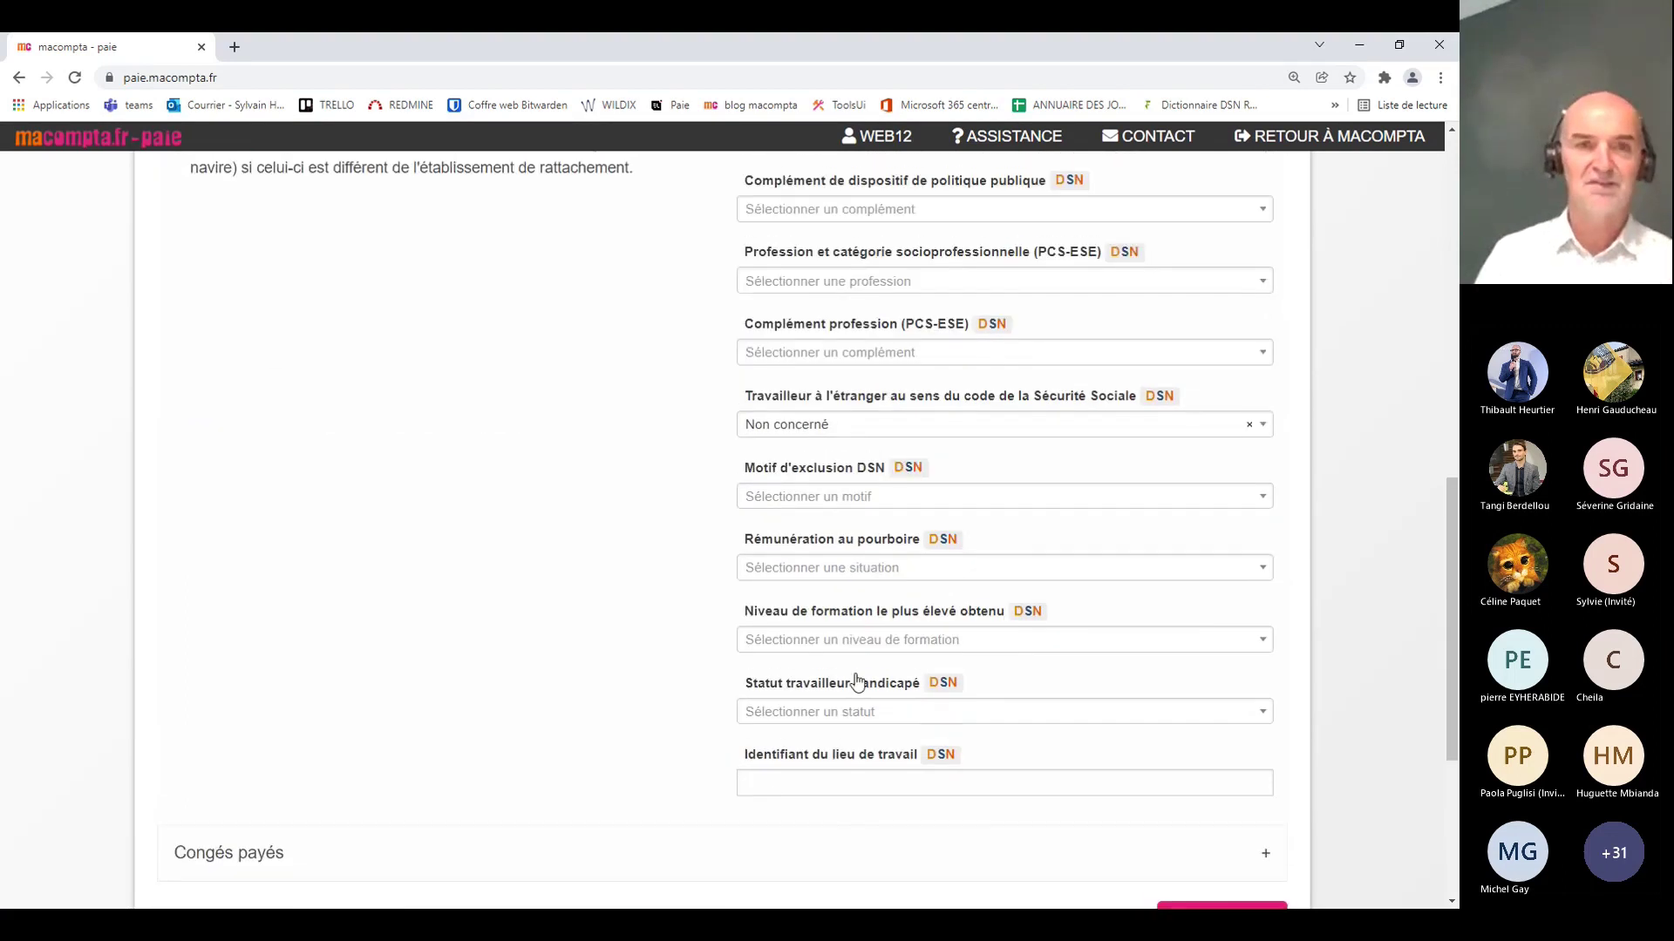
scroll(855, 683, up, 4)
click(266, 484)
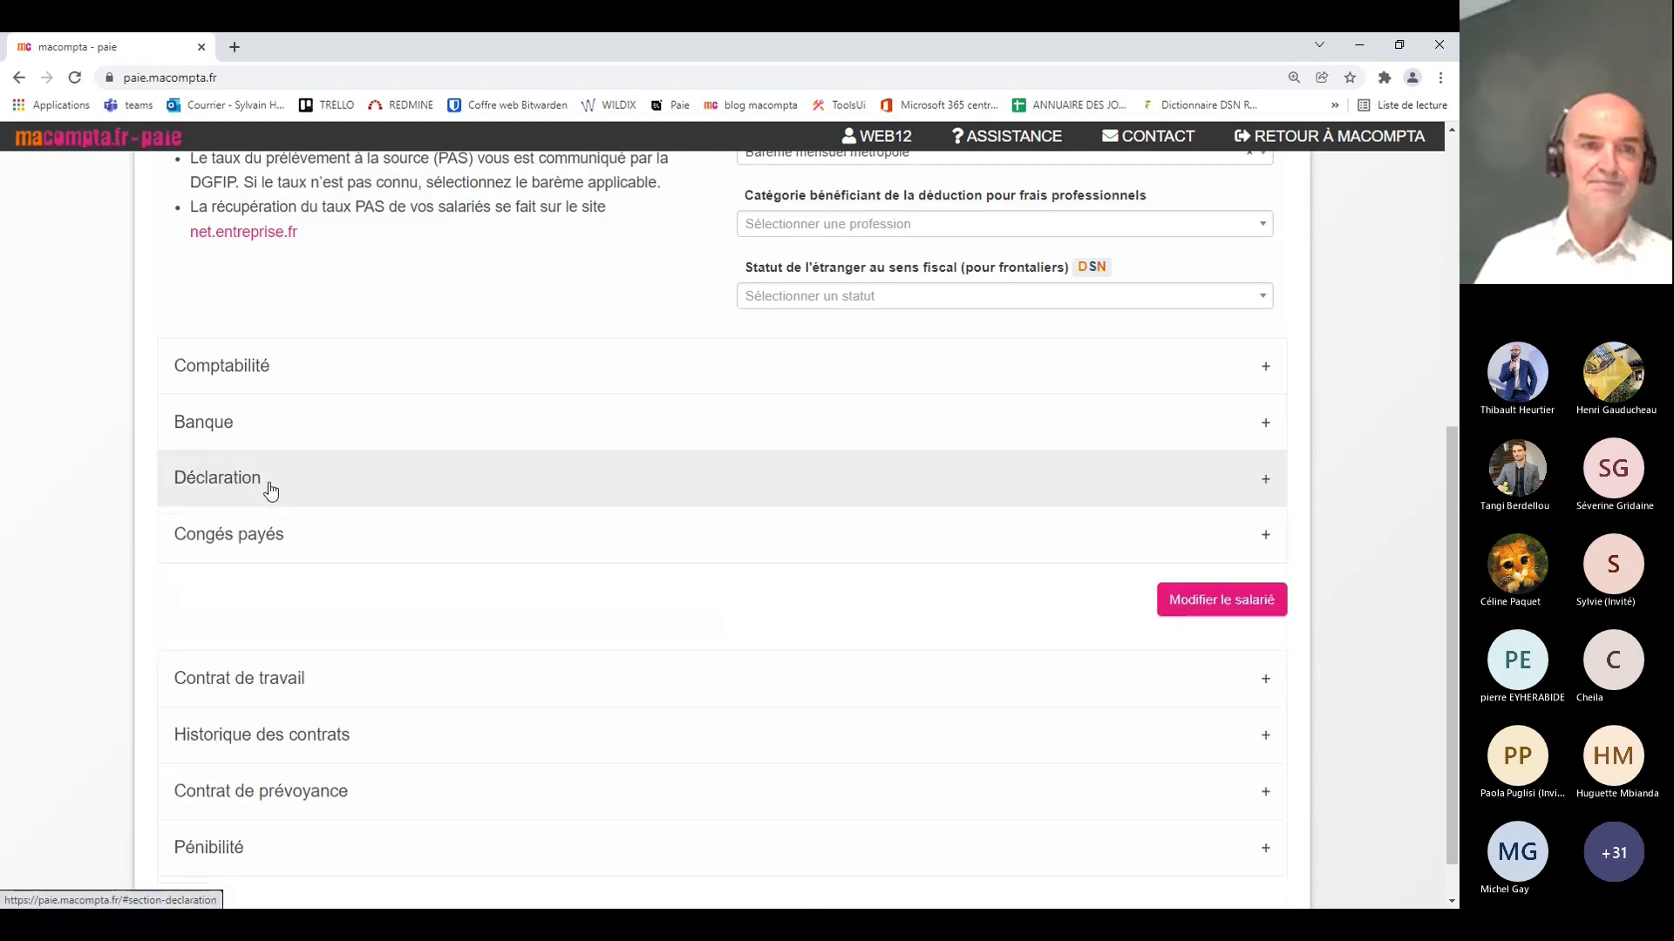
Step: Check the Congés payés counters (0 for both periods), then expand Contrat de travail
click(297, 547)
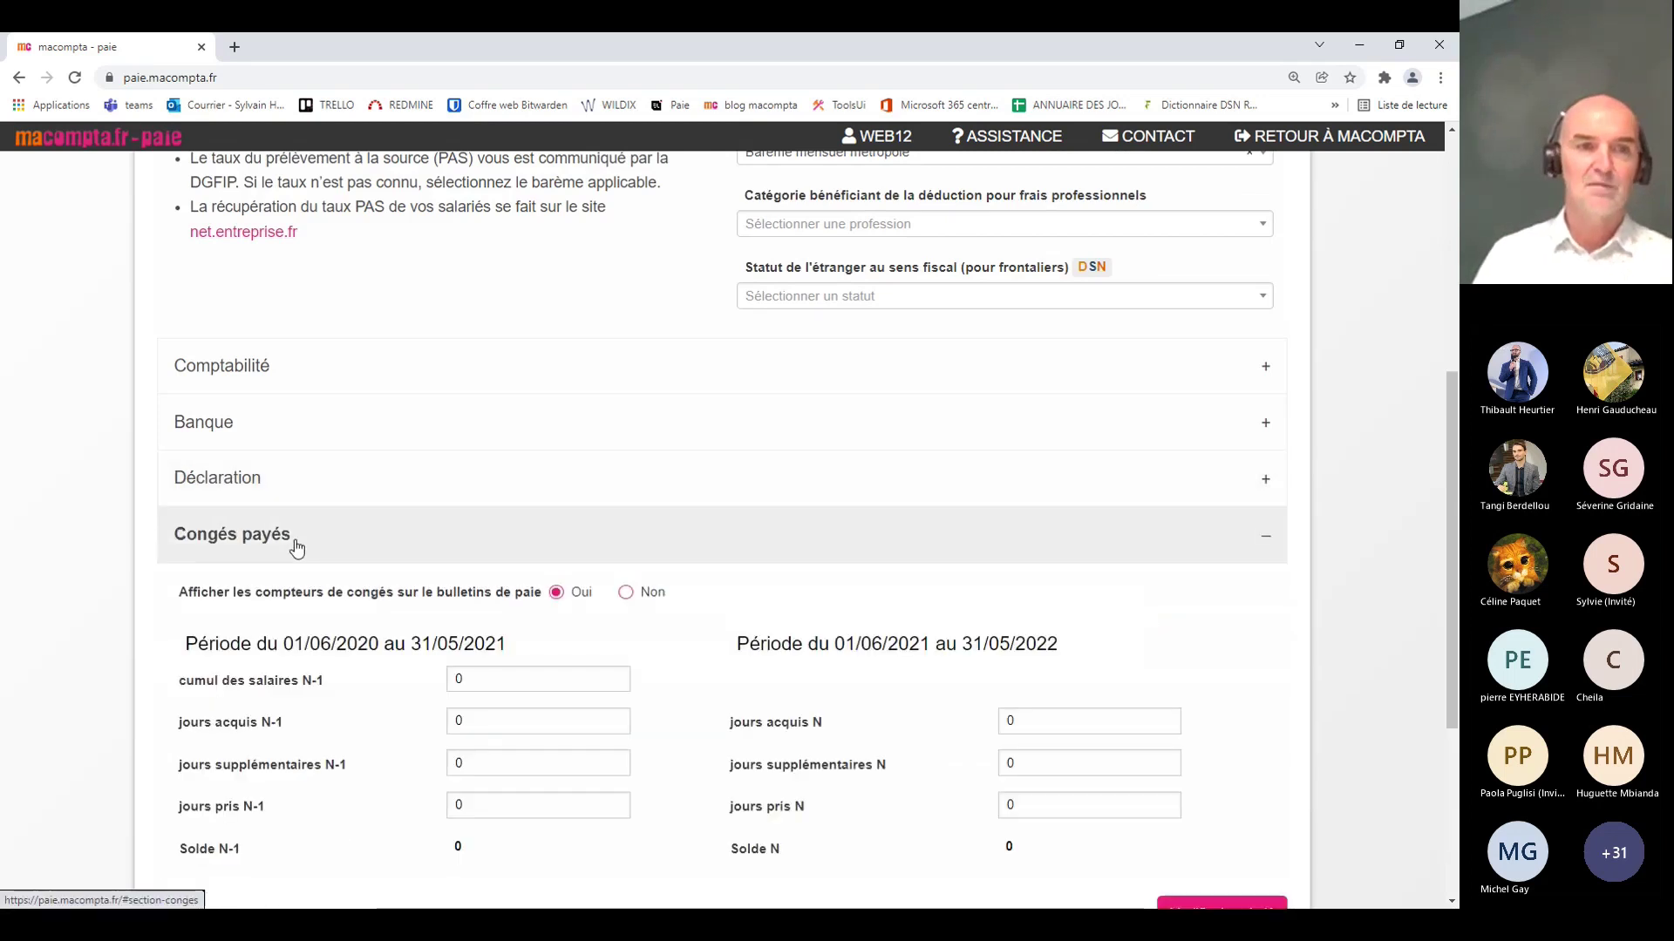
scroll(636, 605, down, 3)
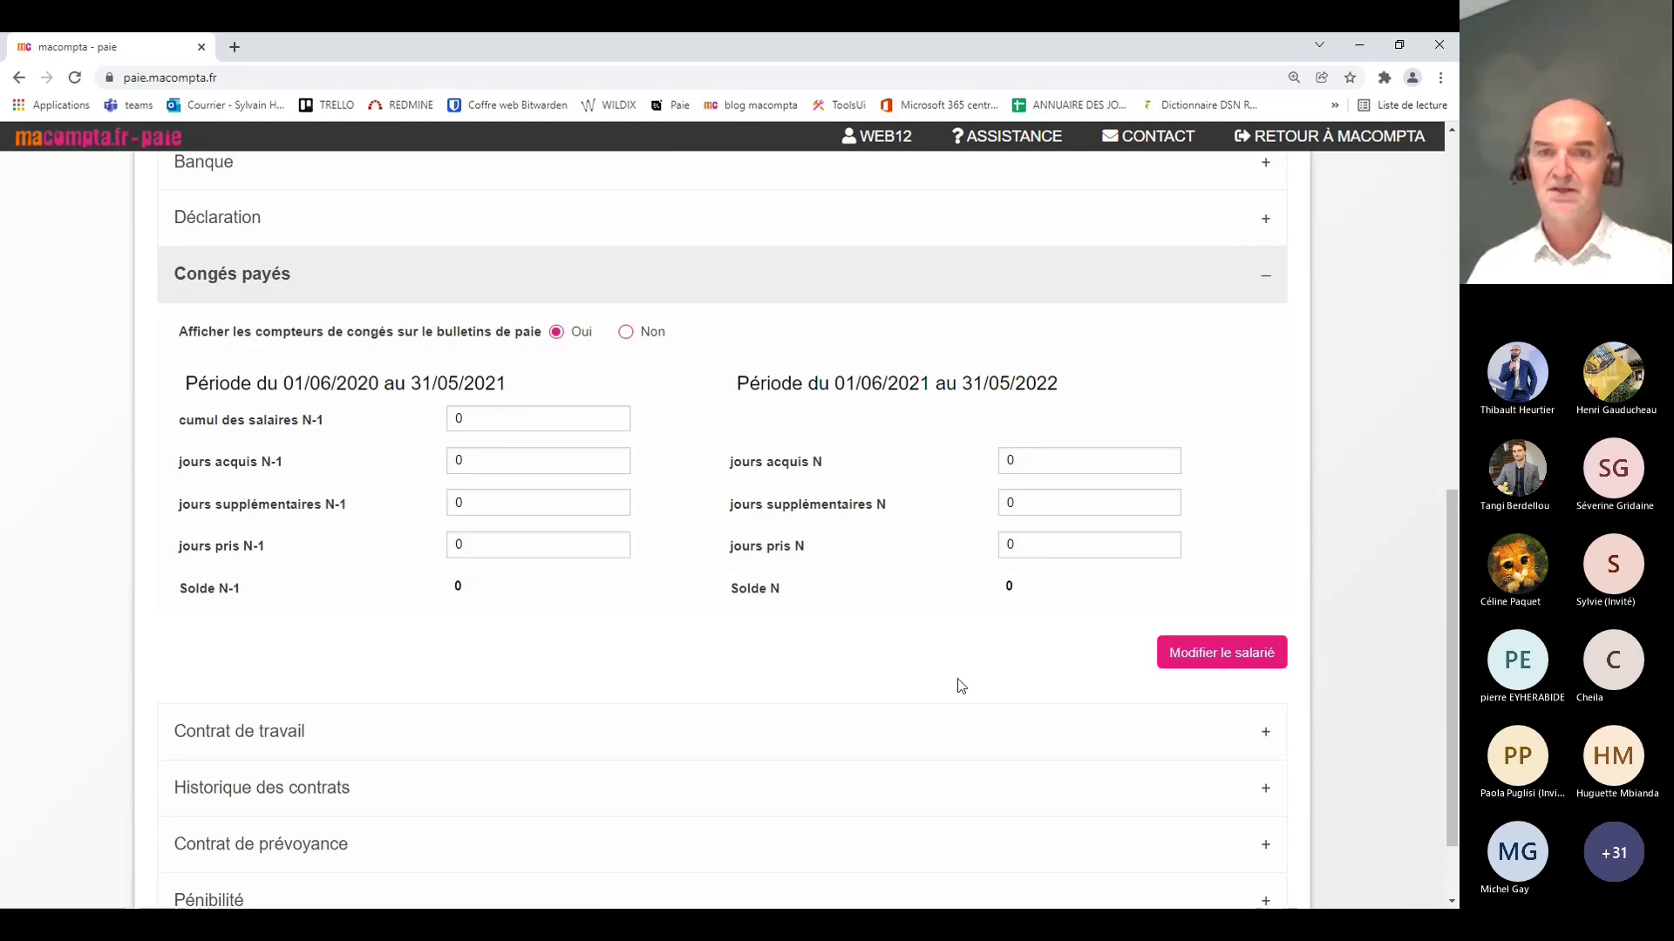
click(382, 284)
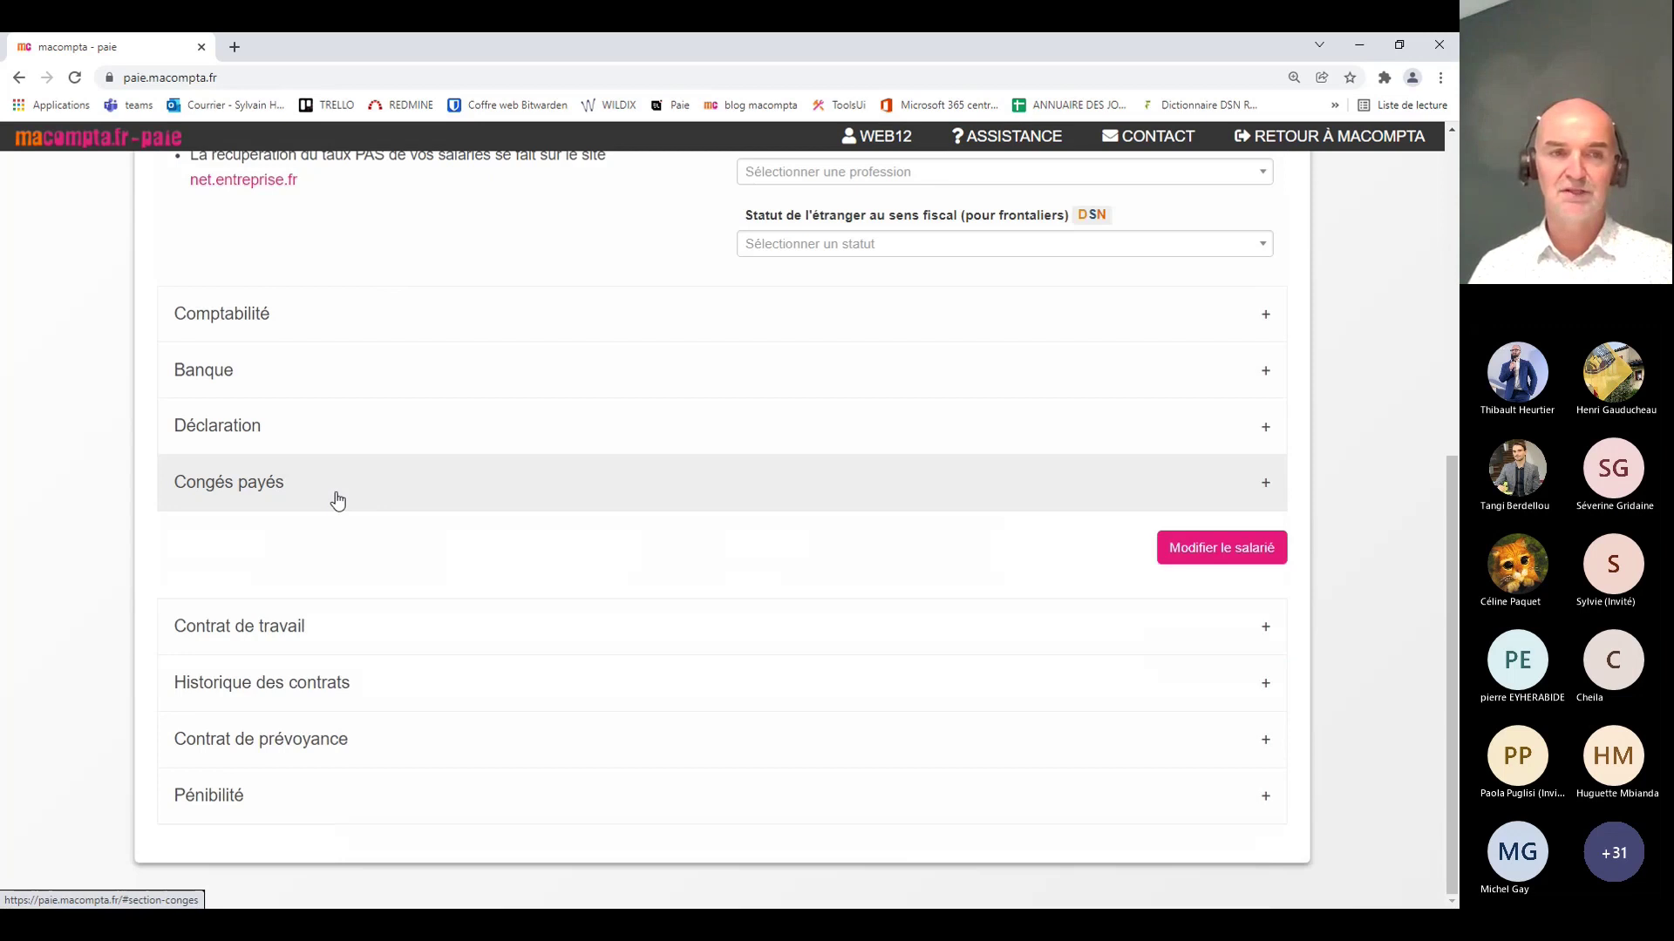
click(392, 628)
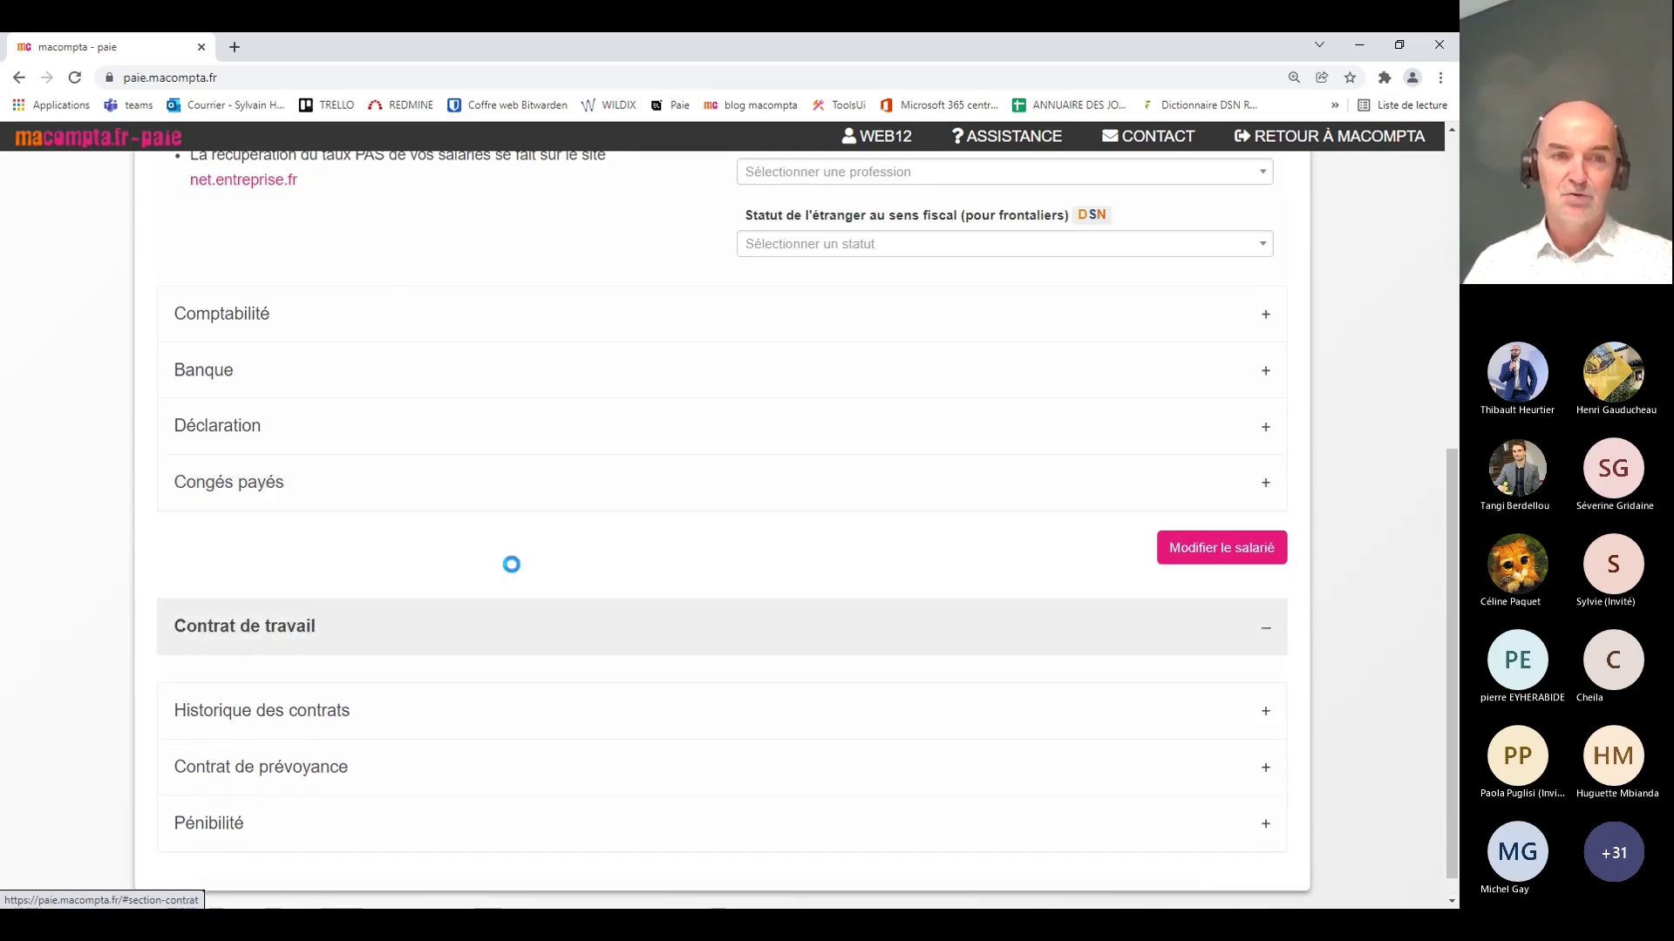
Step: Review the job title commerciale and keep the permanent private-law contract nature
scroll(538, 542, down, 3)
scroll(537, 540, down, 2)
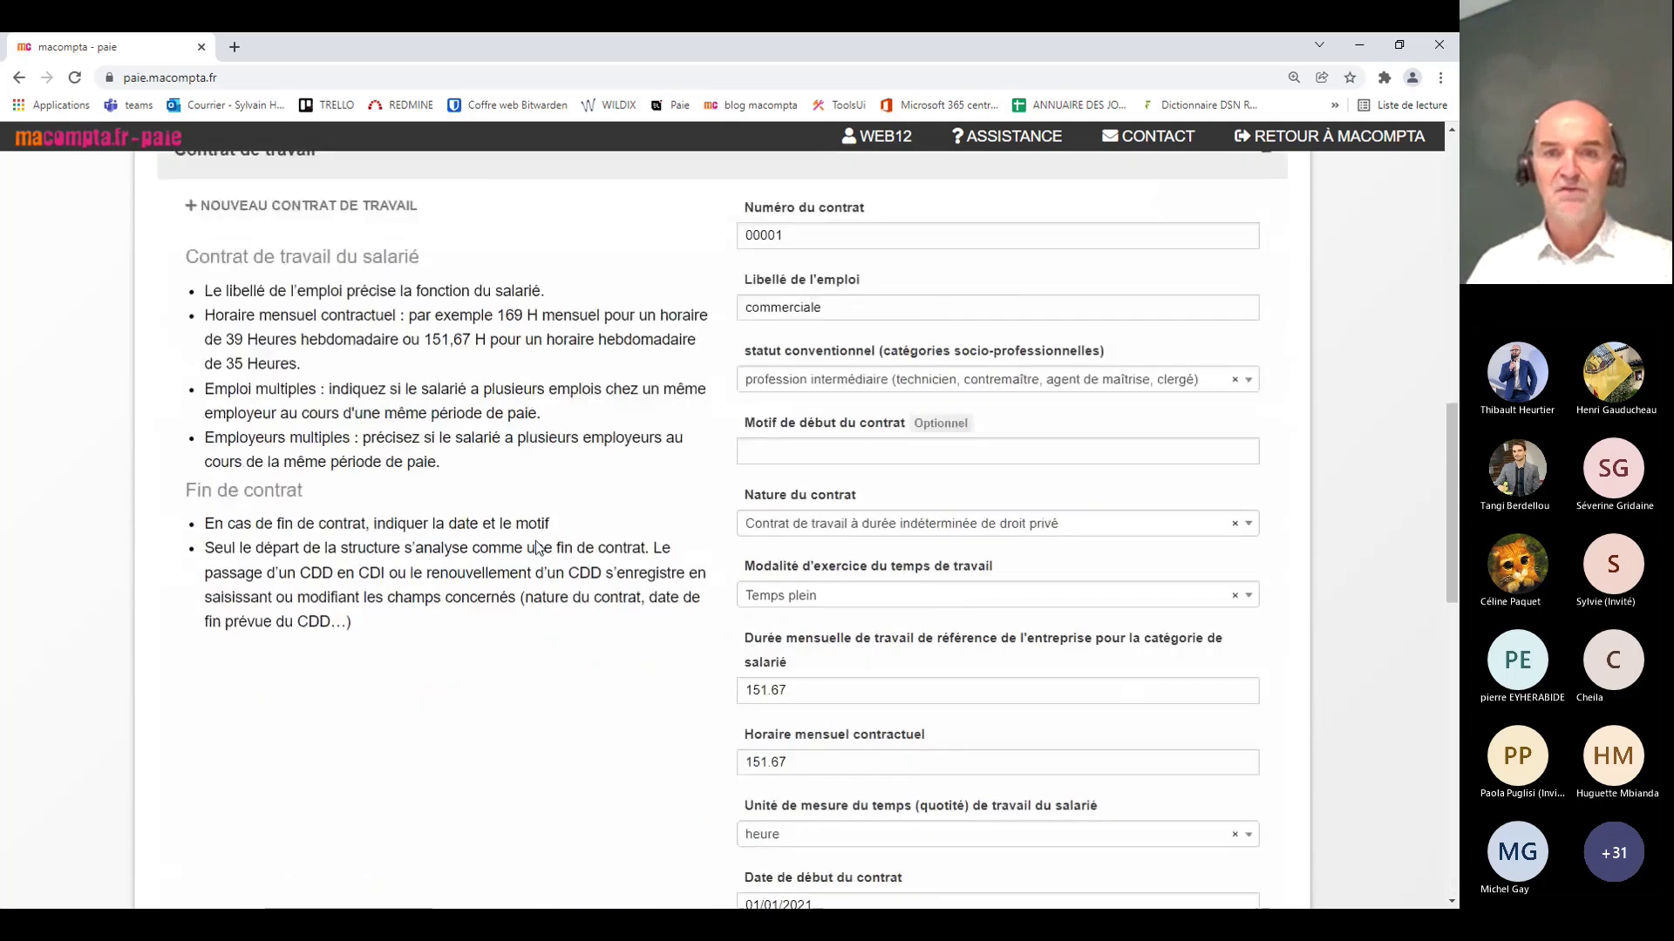
scroll(535, 540, up, 2)
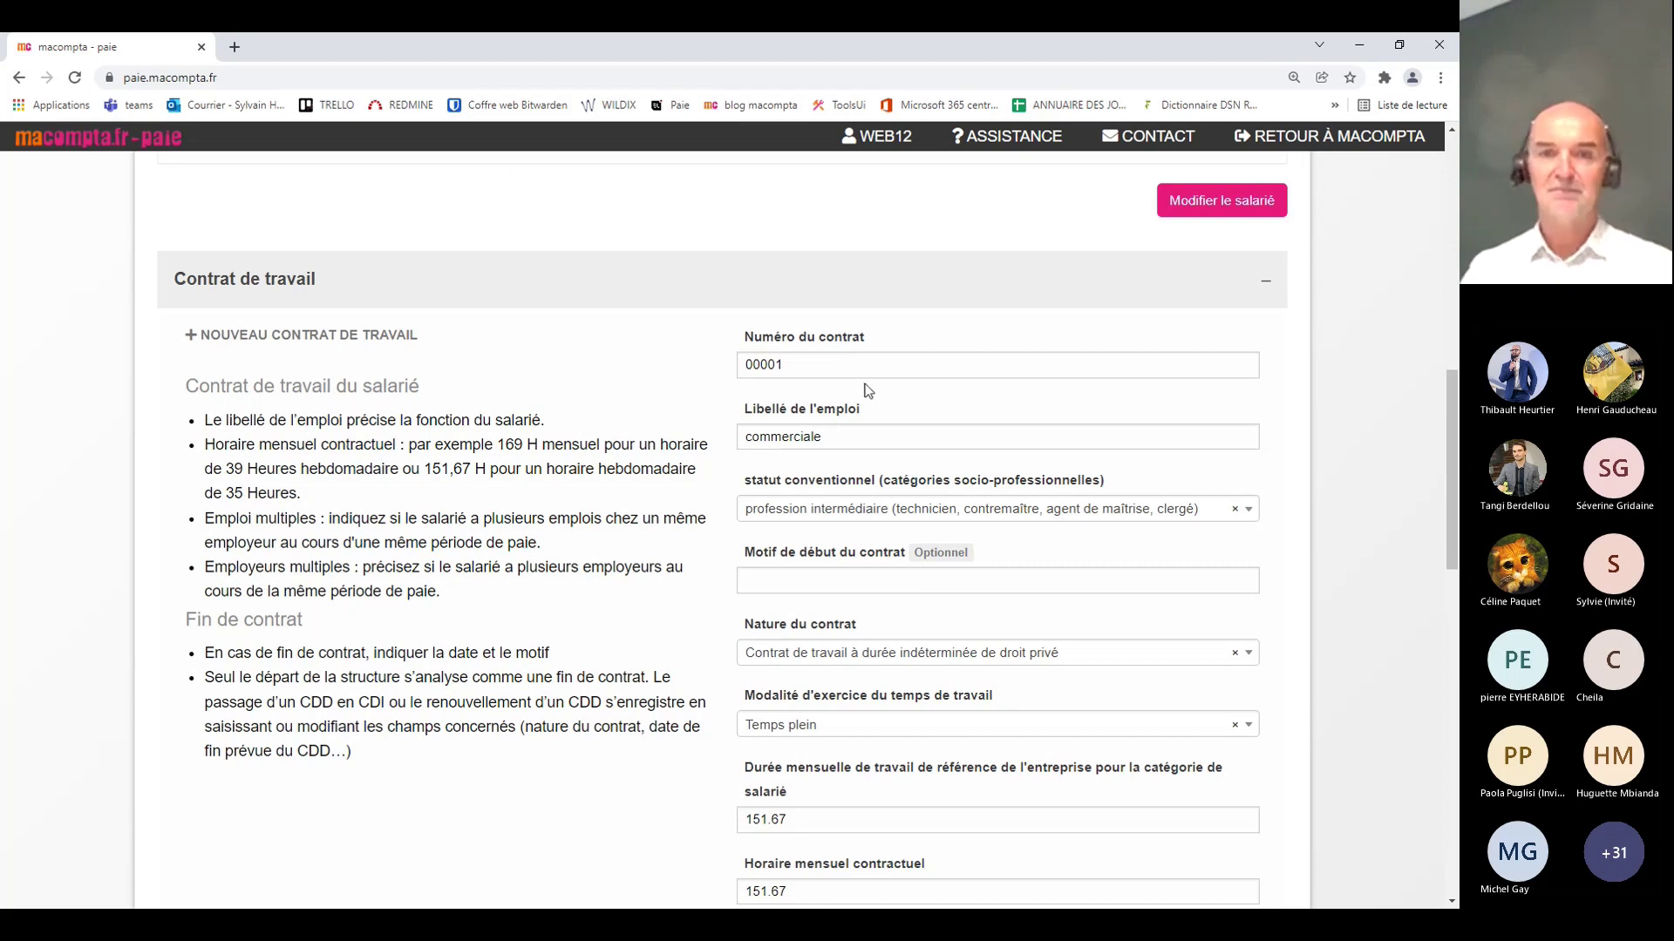
click(851, 436)
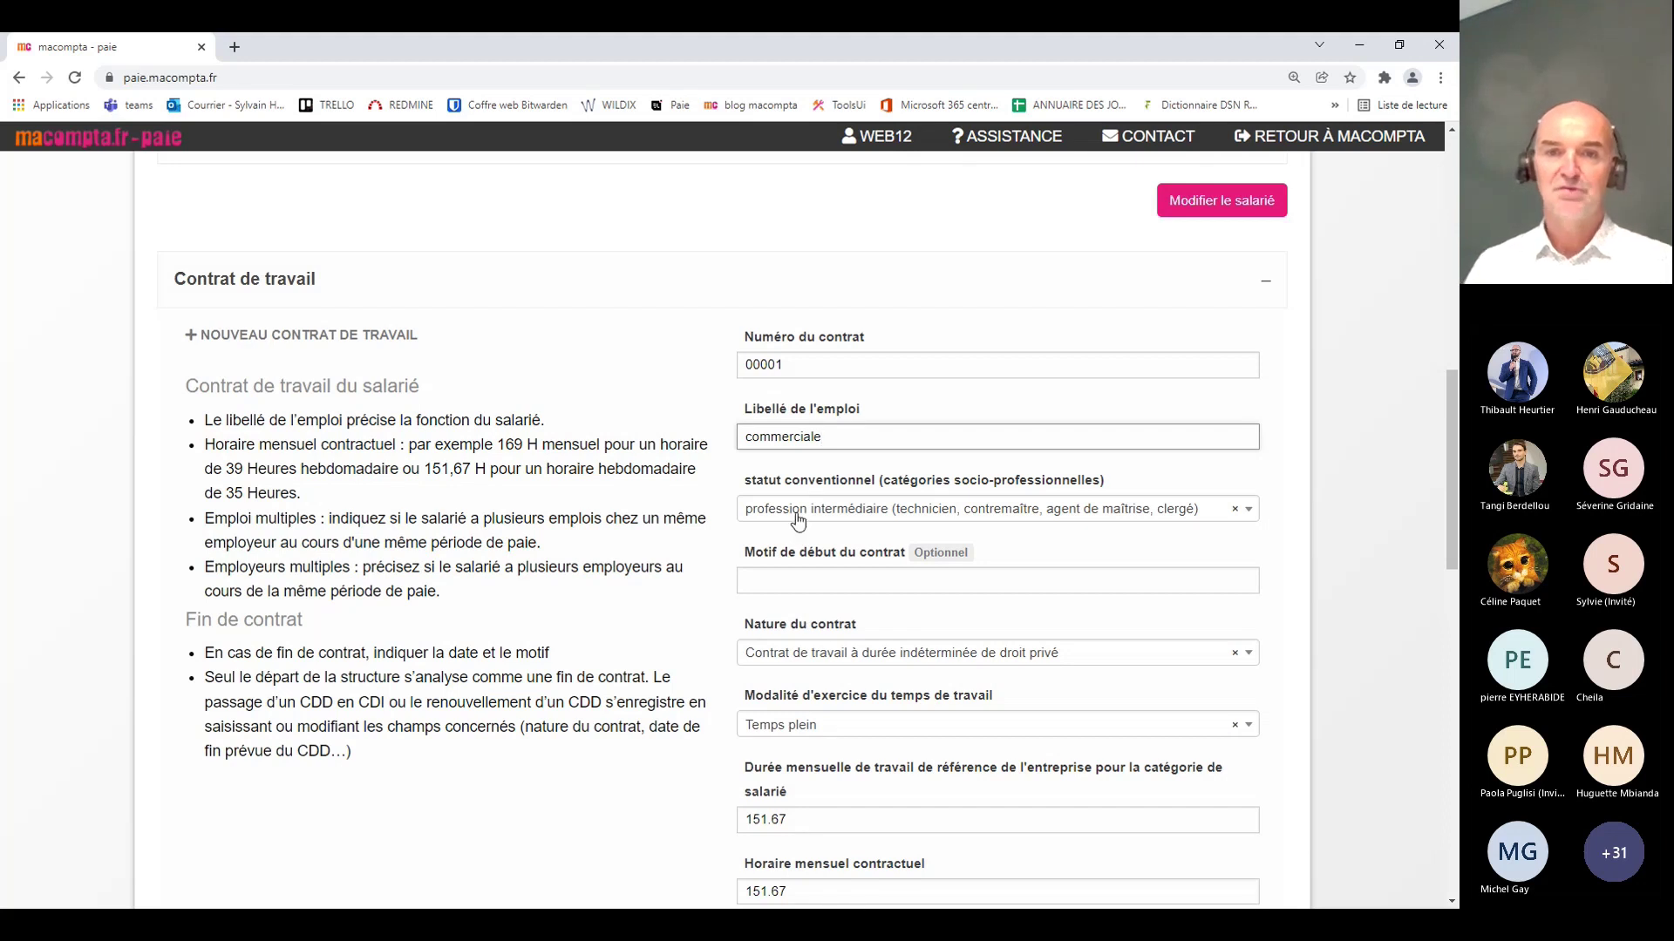
scroll(582, 544, down, 1)
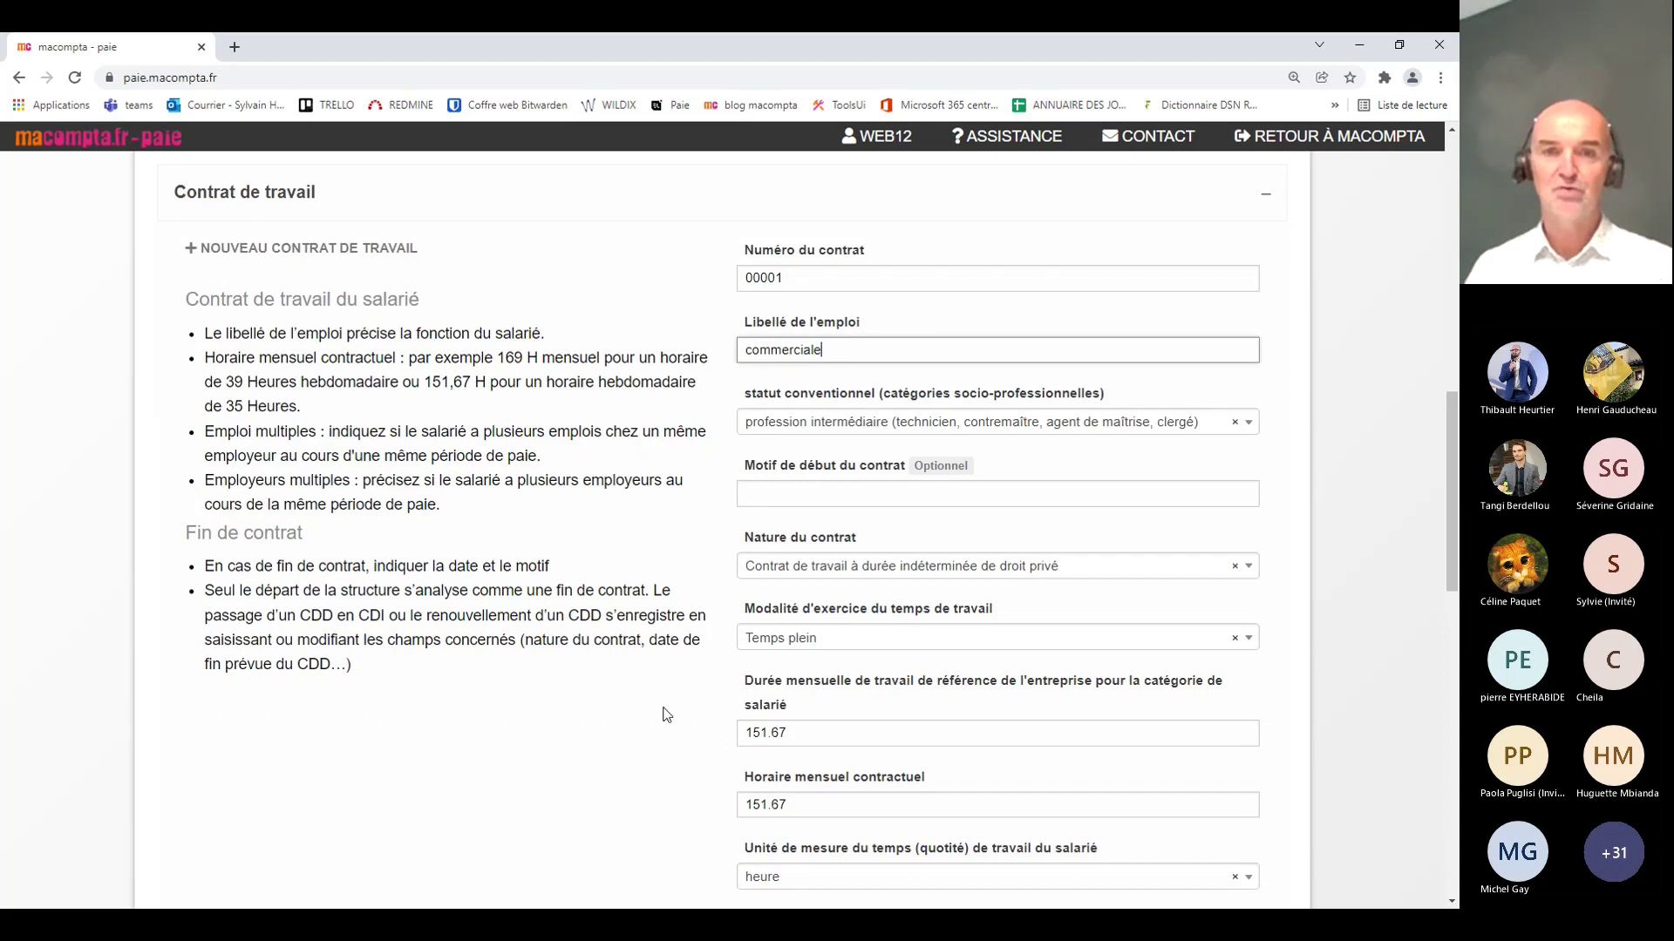
click(842, 571)
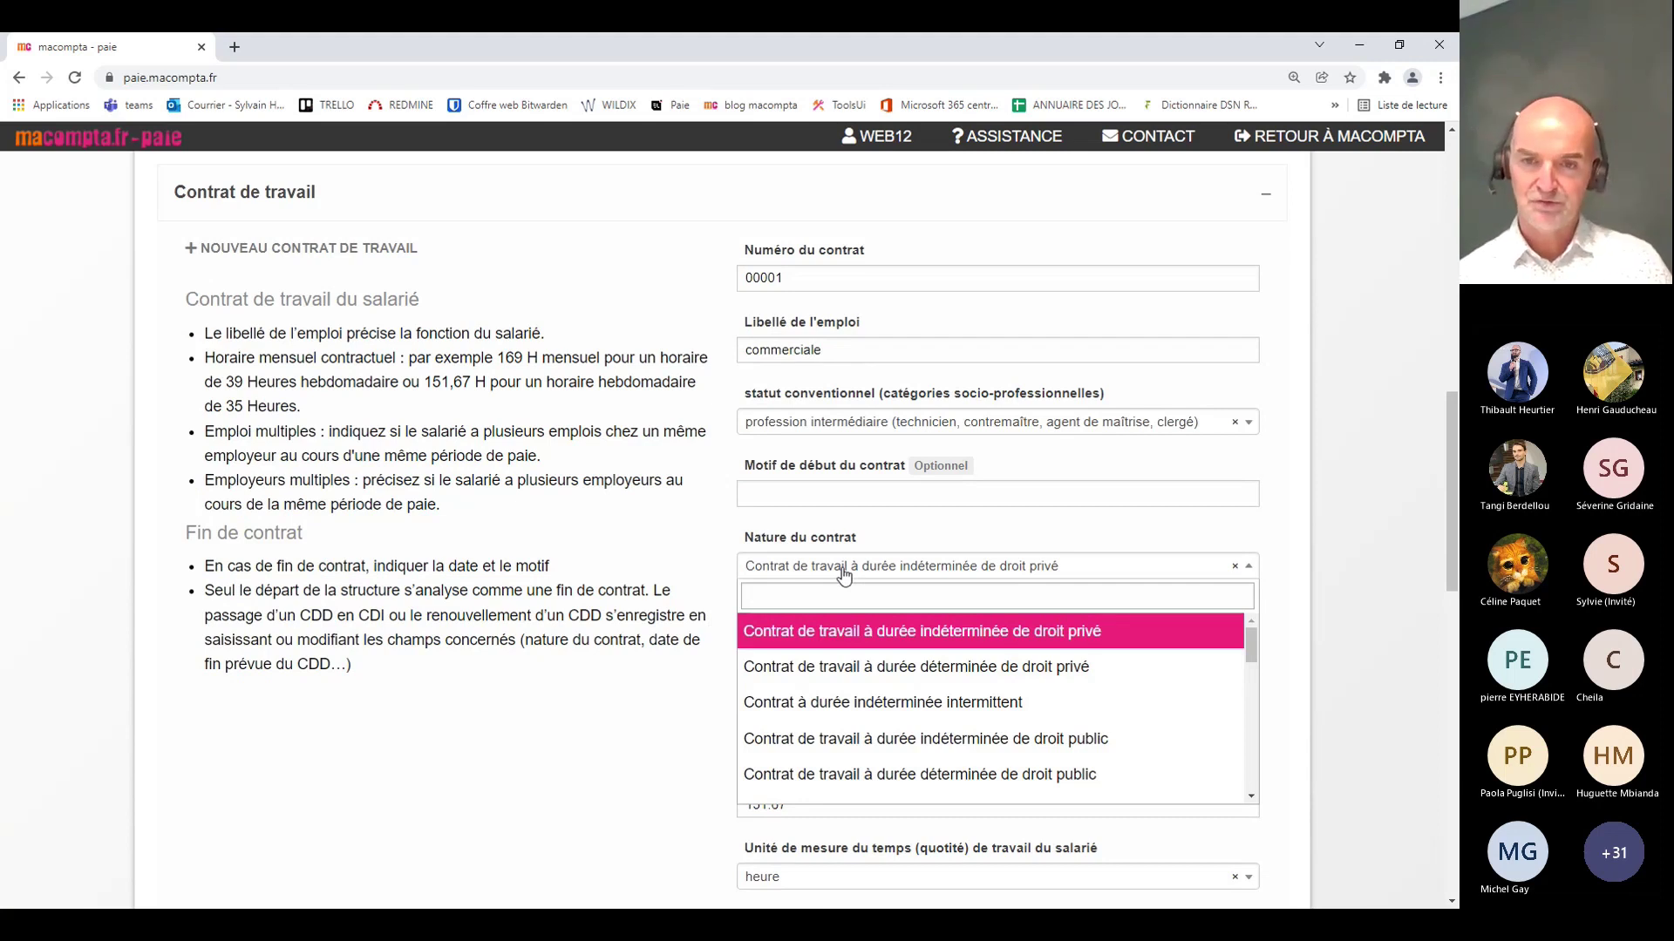
click(843, 571)
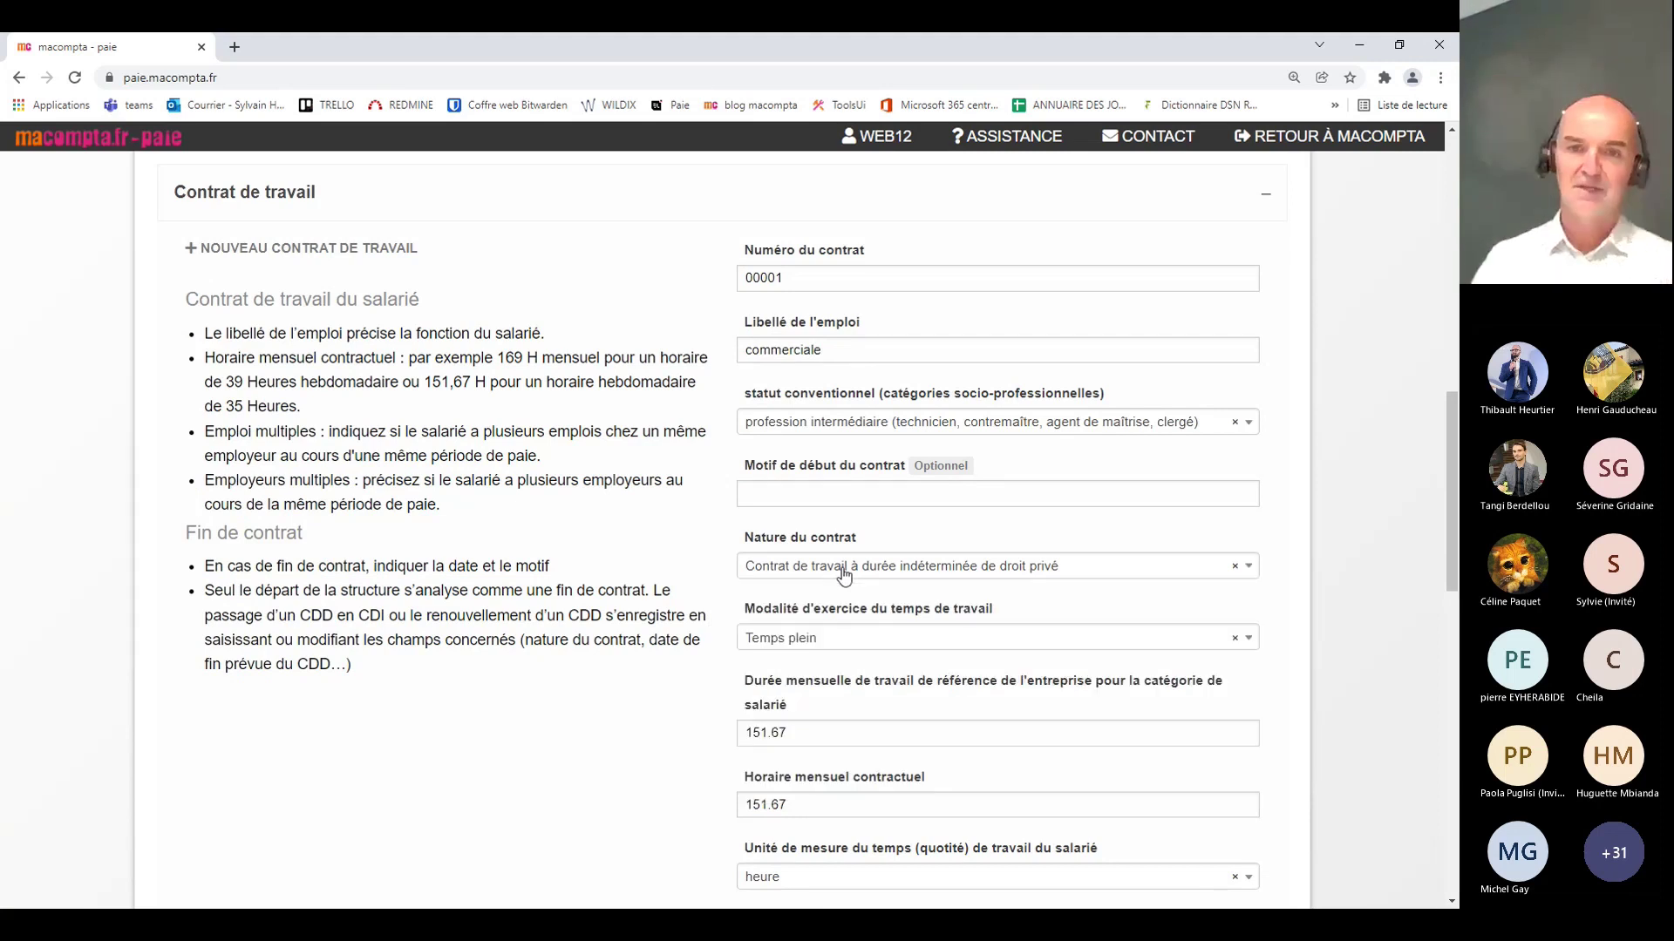
Step: Keep Temps plein working time, scan the remaining fields, and collapse Contrat de travail
scroll(972, 643, down, 2)
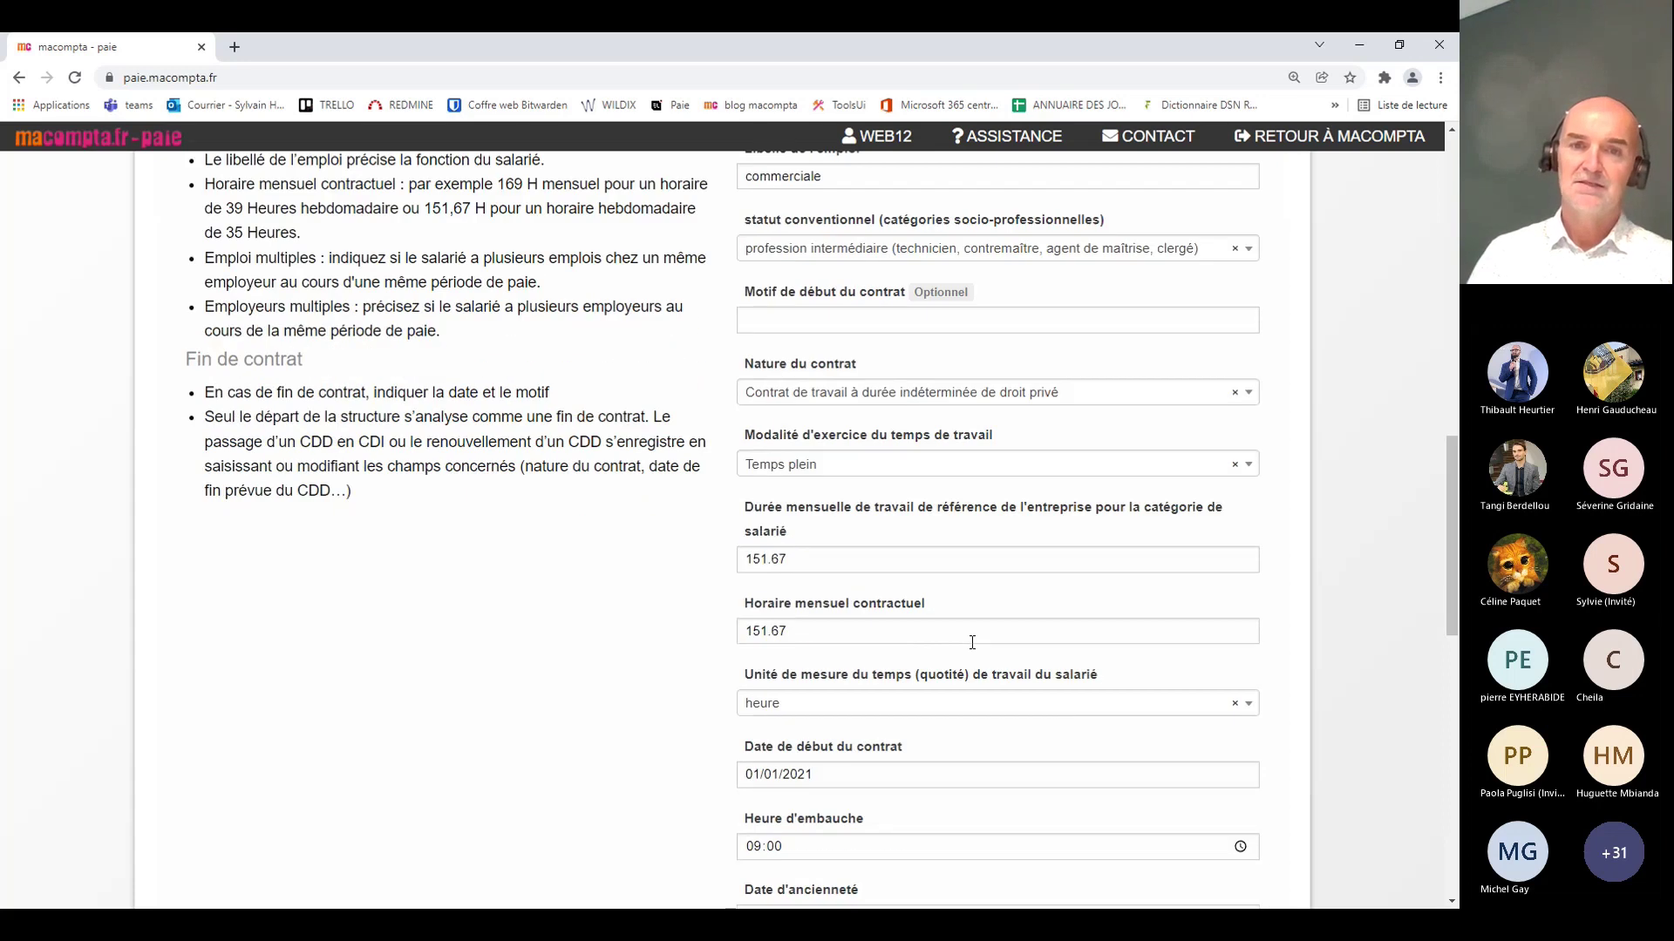
click(854, 469)
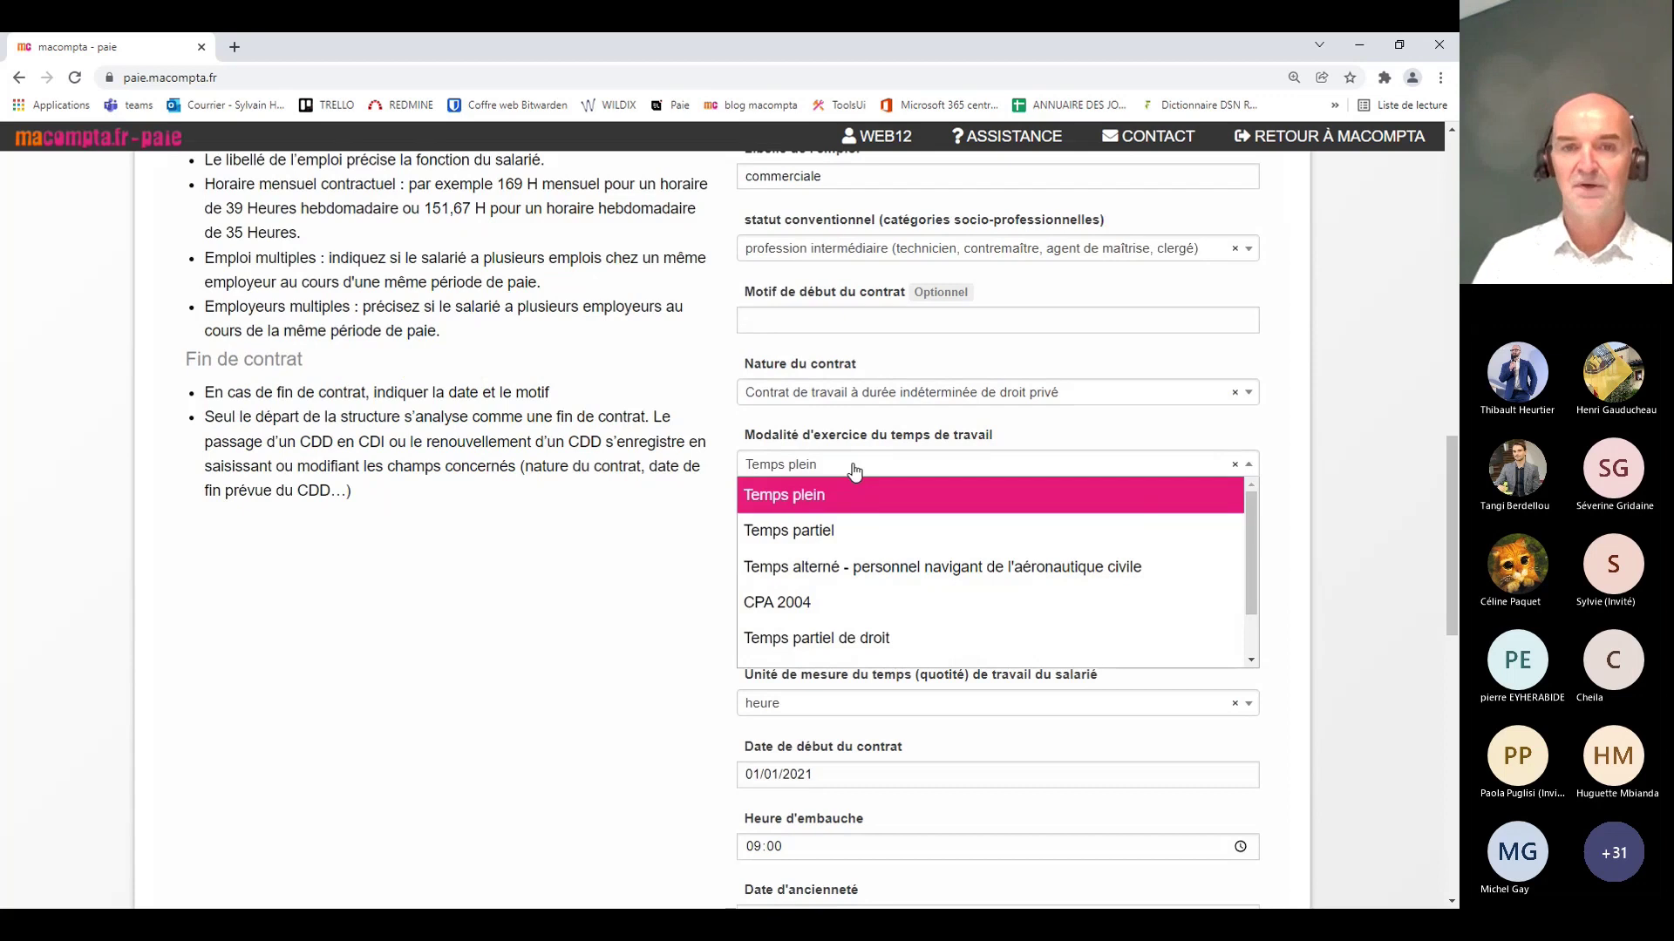
click(855, 469)
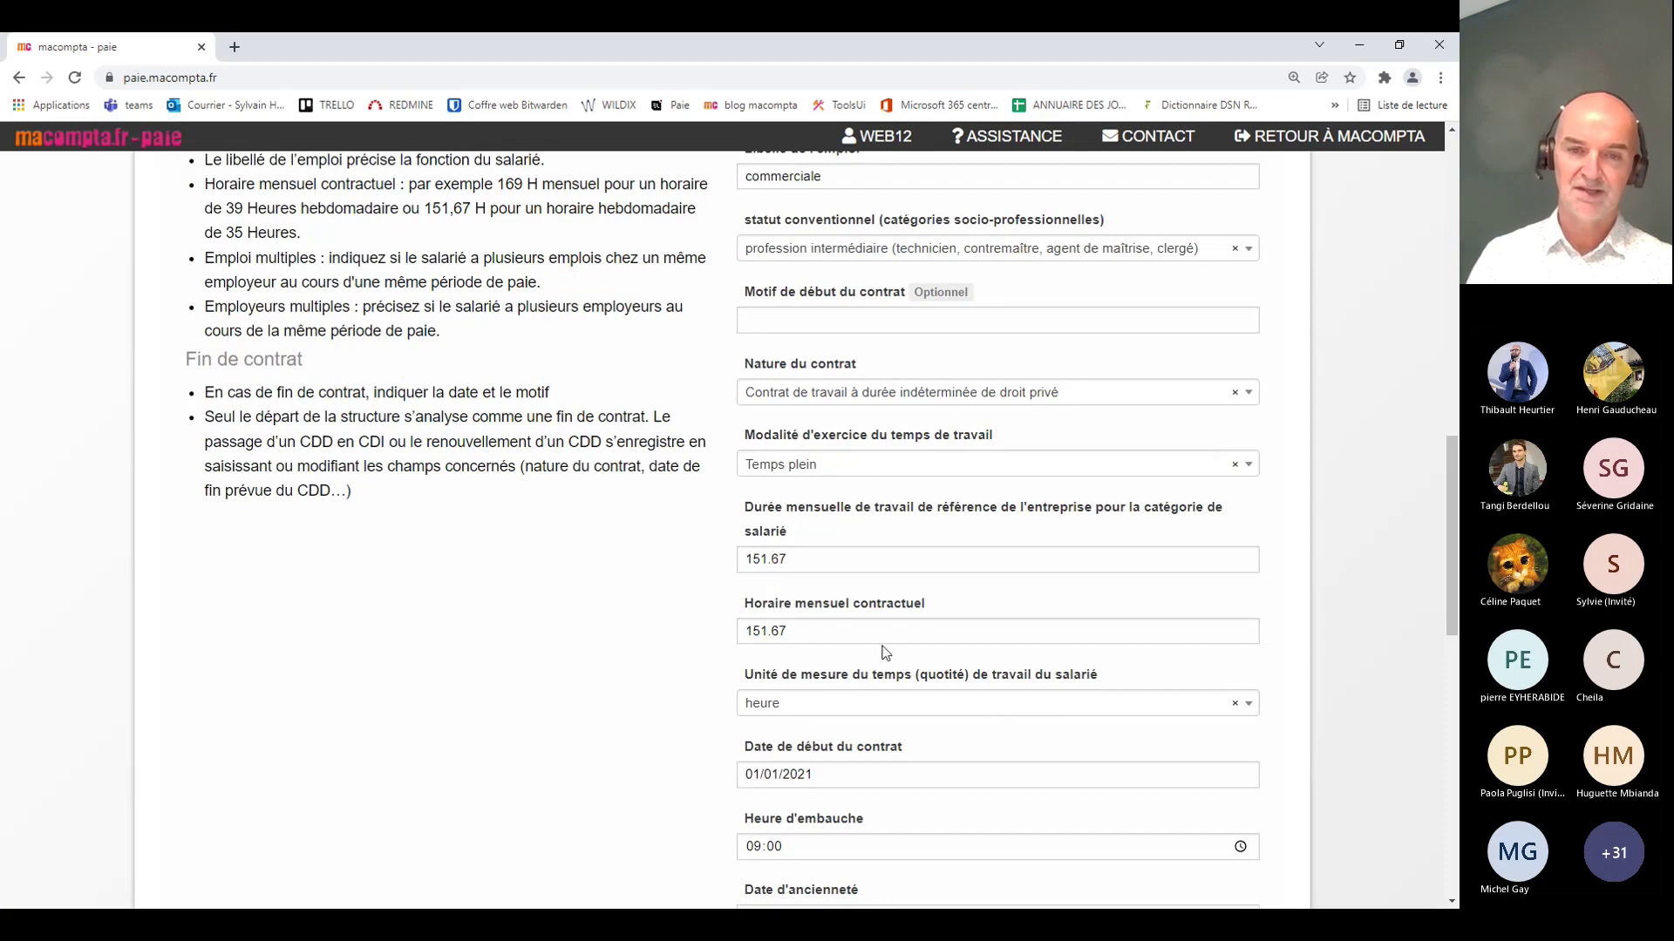
scroll(889, 649, down, 2)
scroll(872, 654, down, 2)
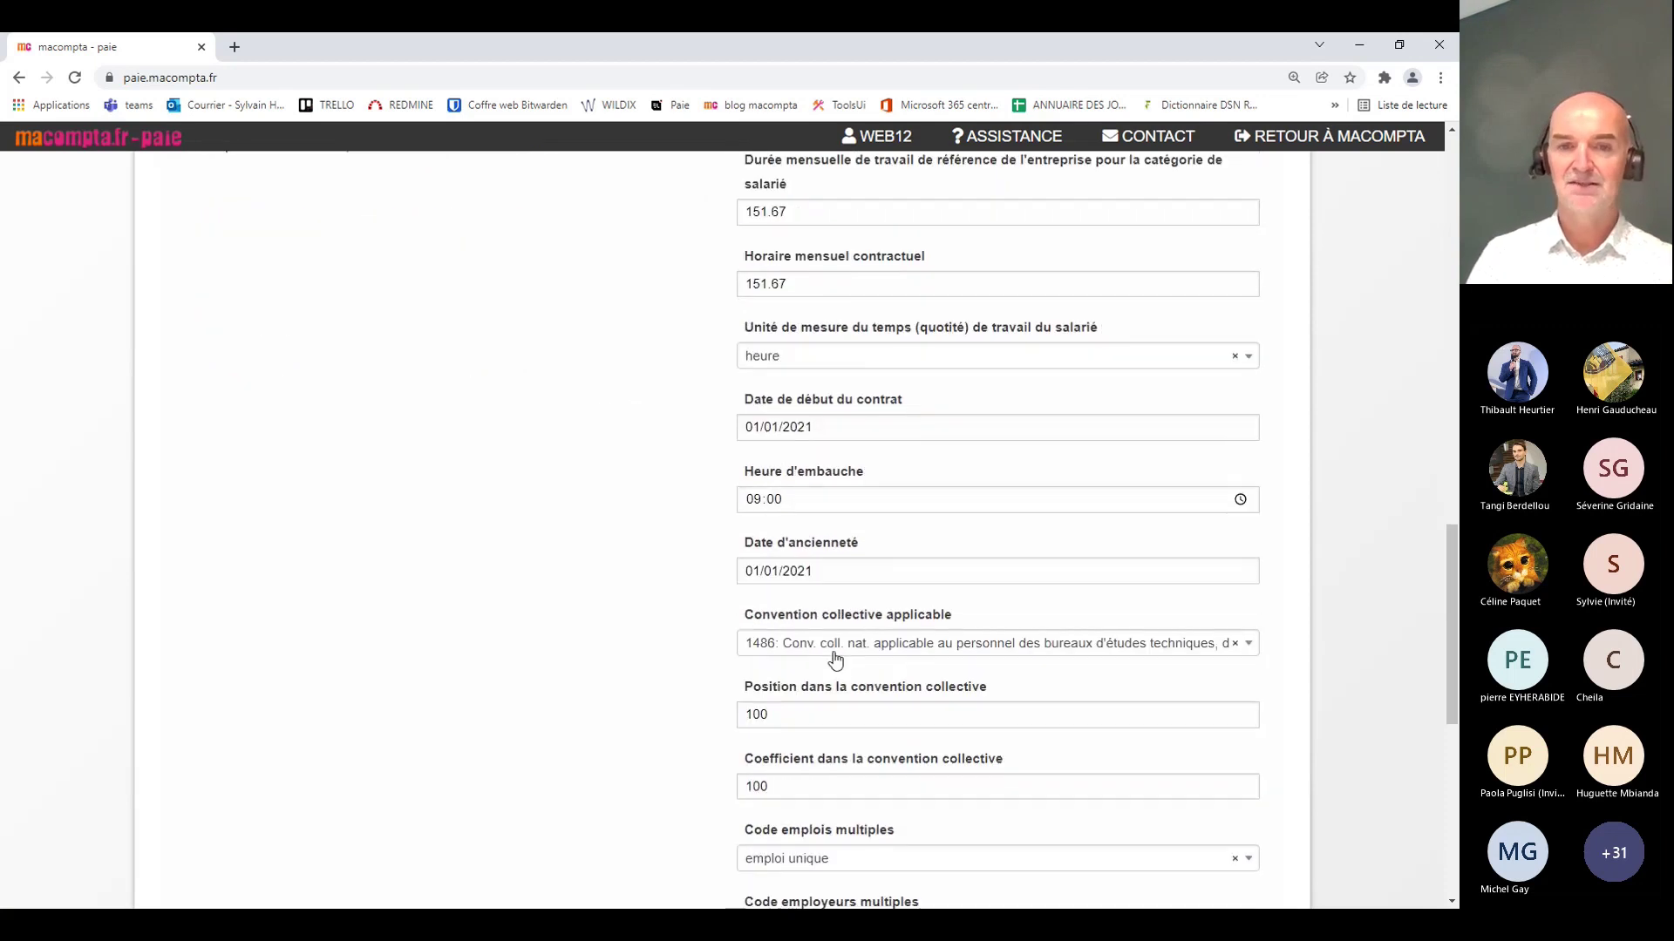
scroll(835, 658, down, 1)
scroll(863, 741, down, 3)
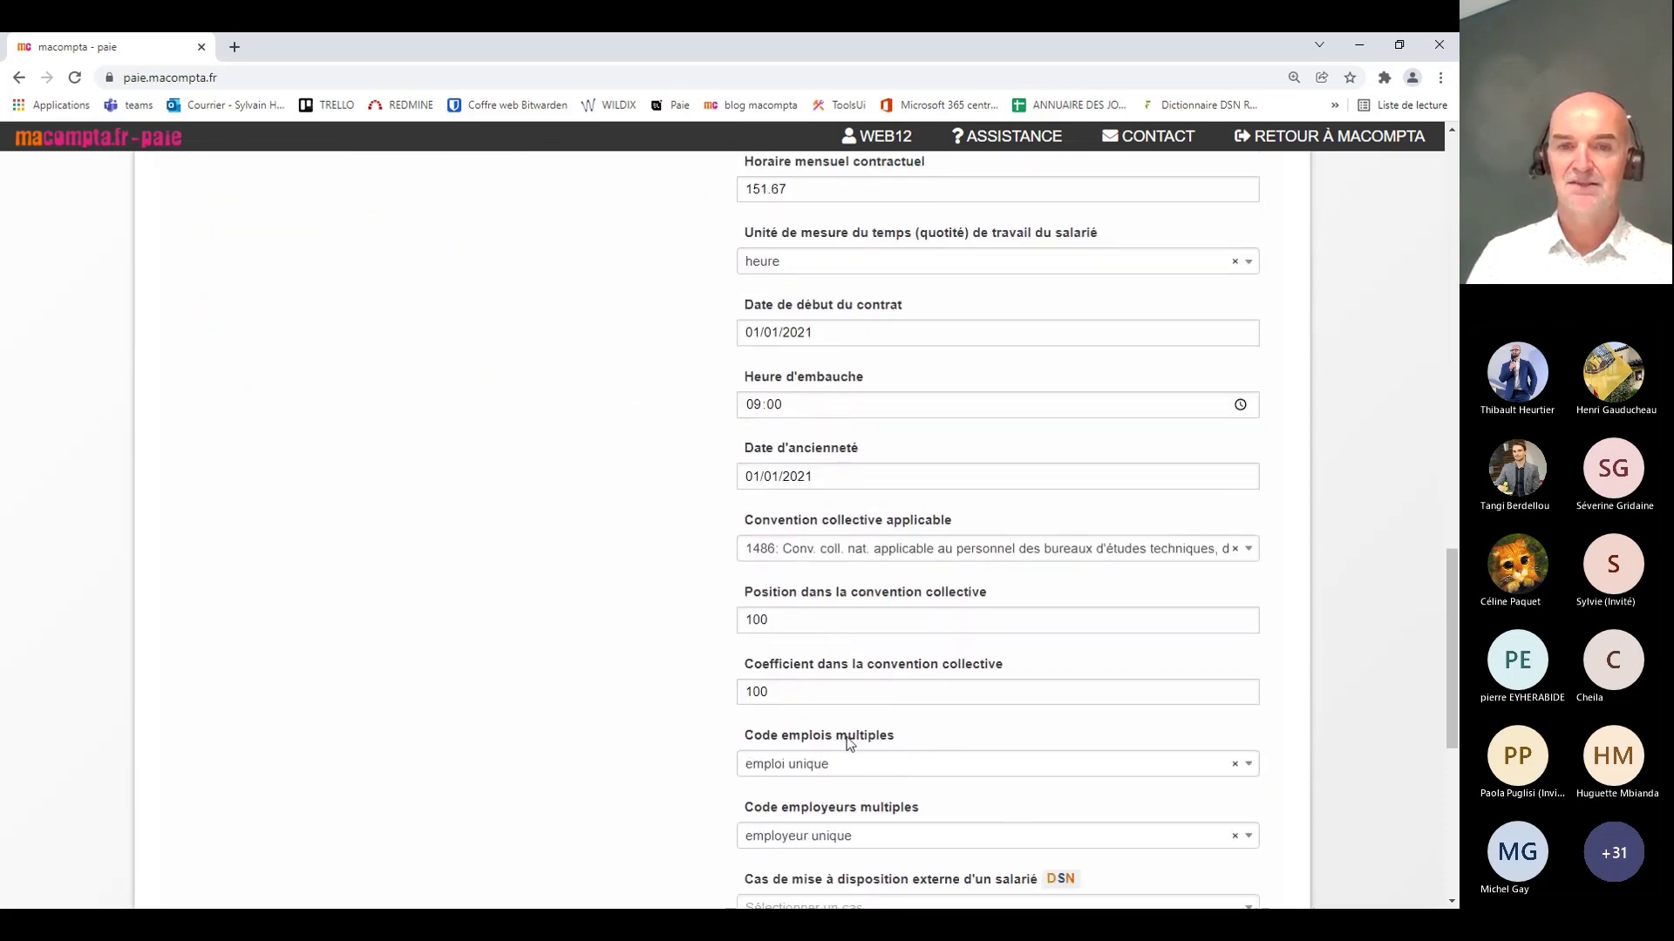
scroll(848, 739, up, 2)
scroll(845, 741, up, 9)
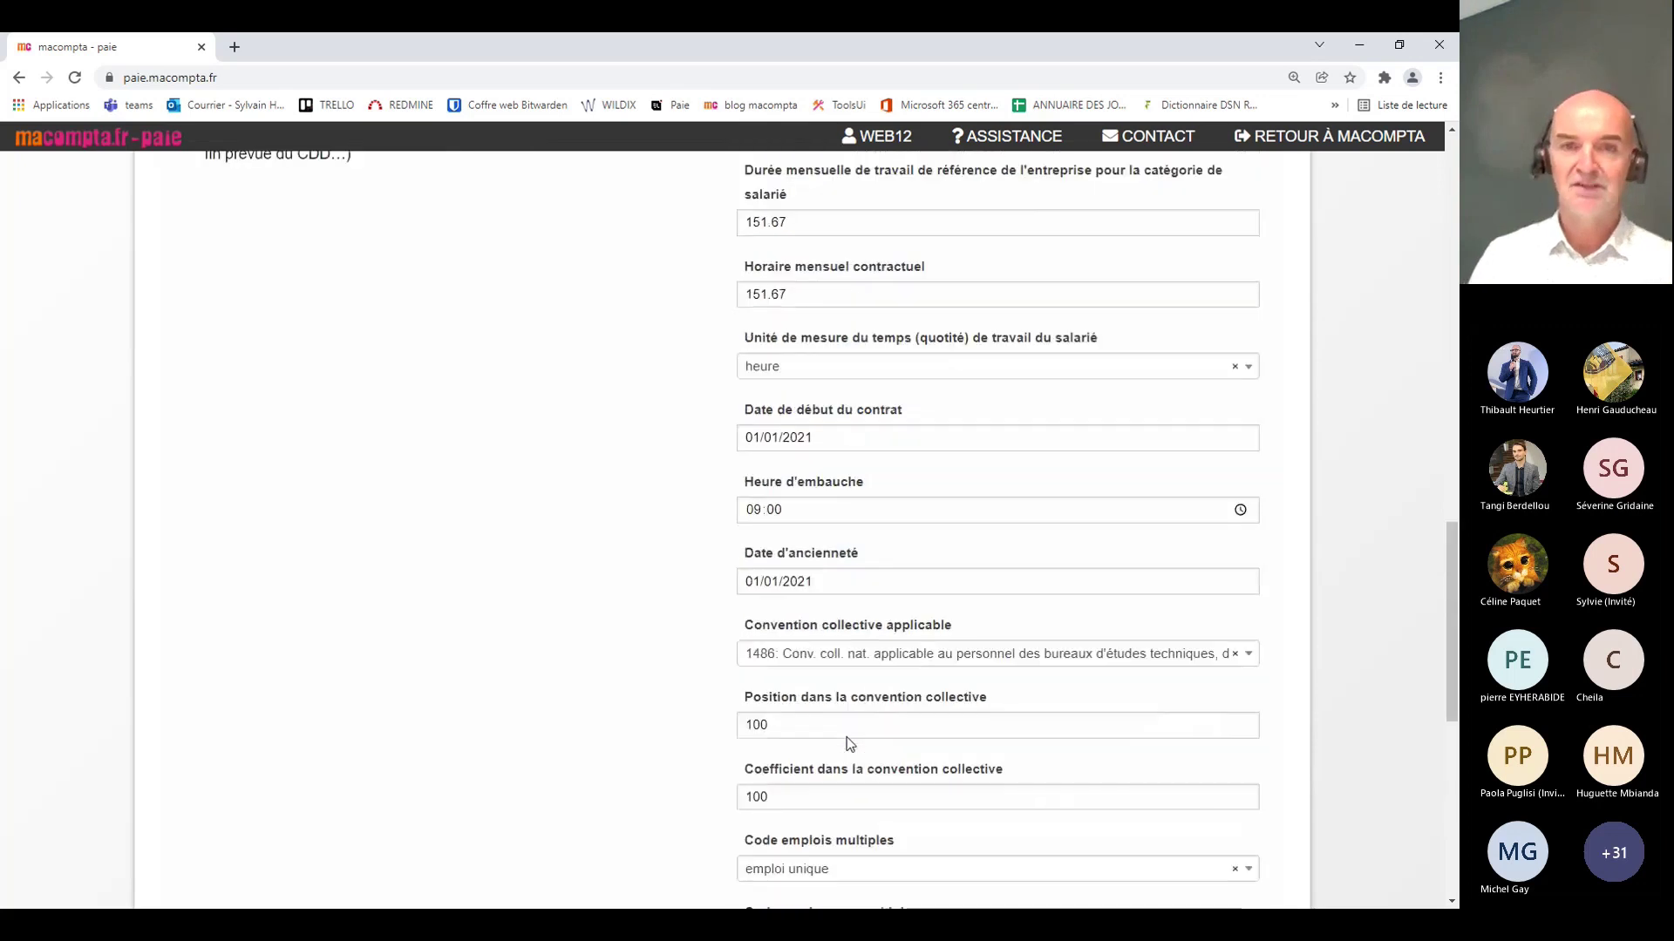
scroll(847, 744, up, 1)
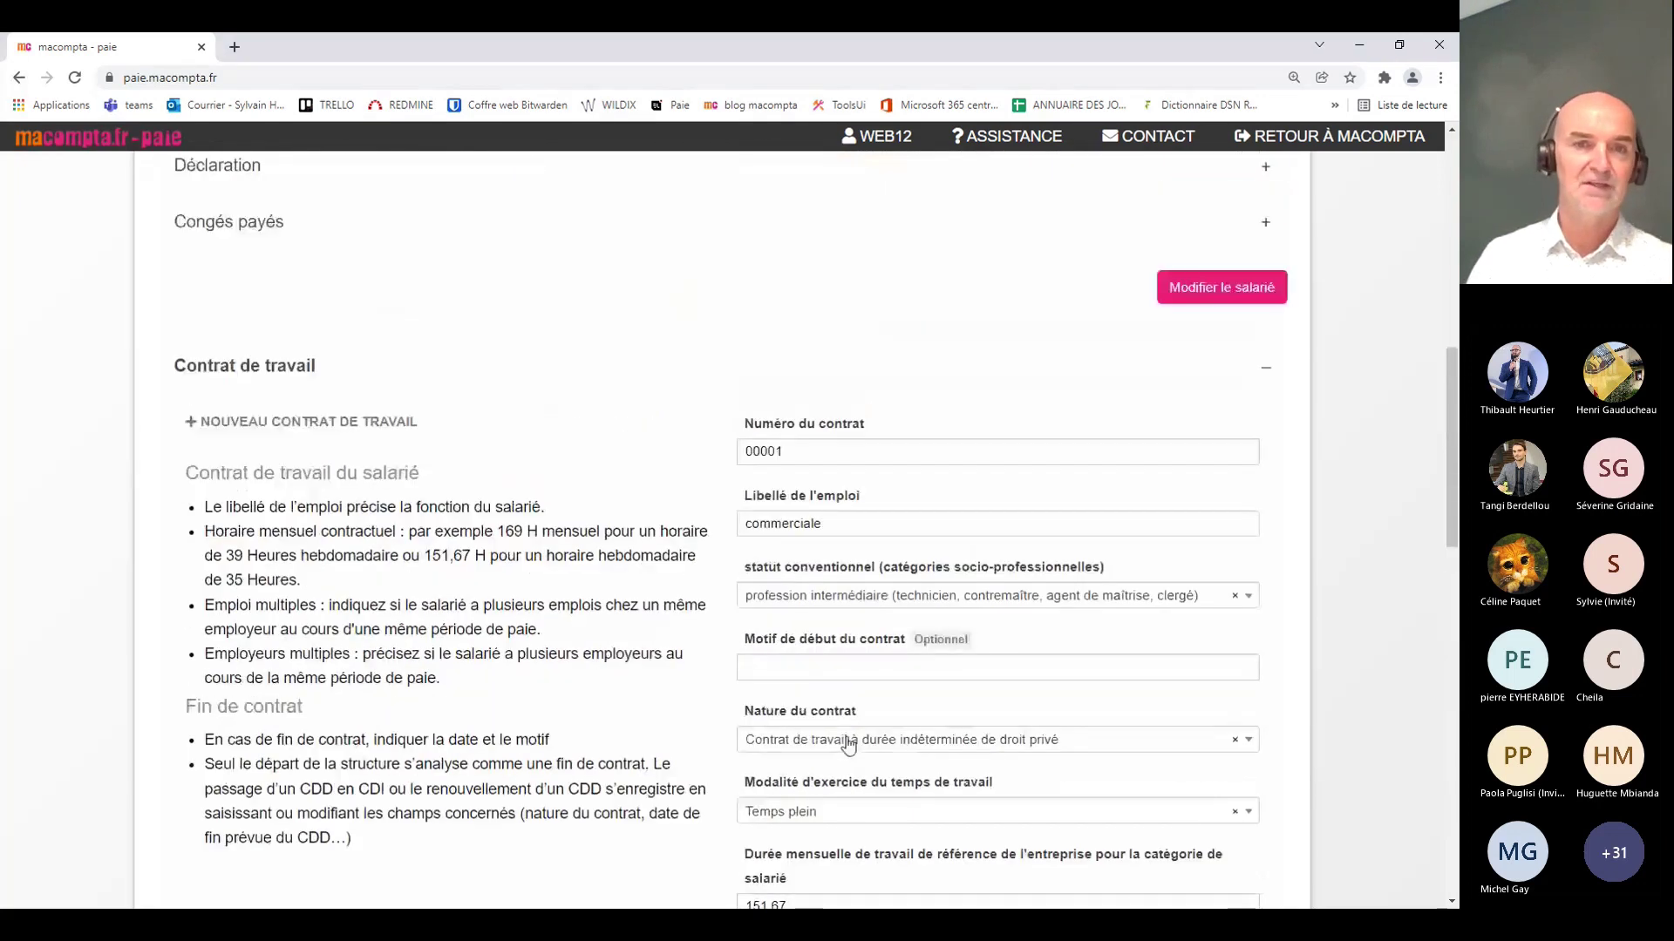
click(427, 383)
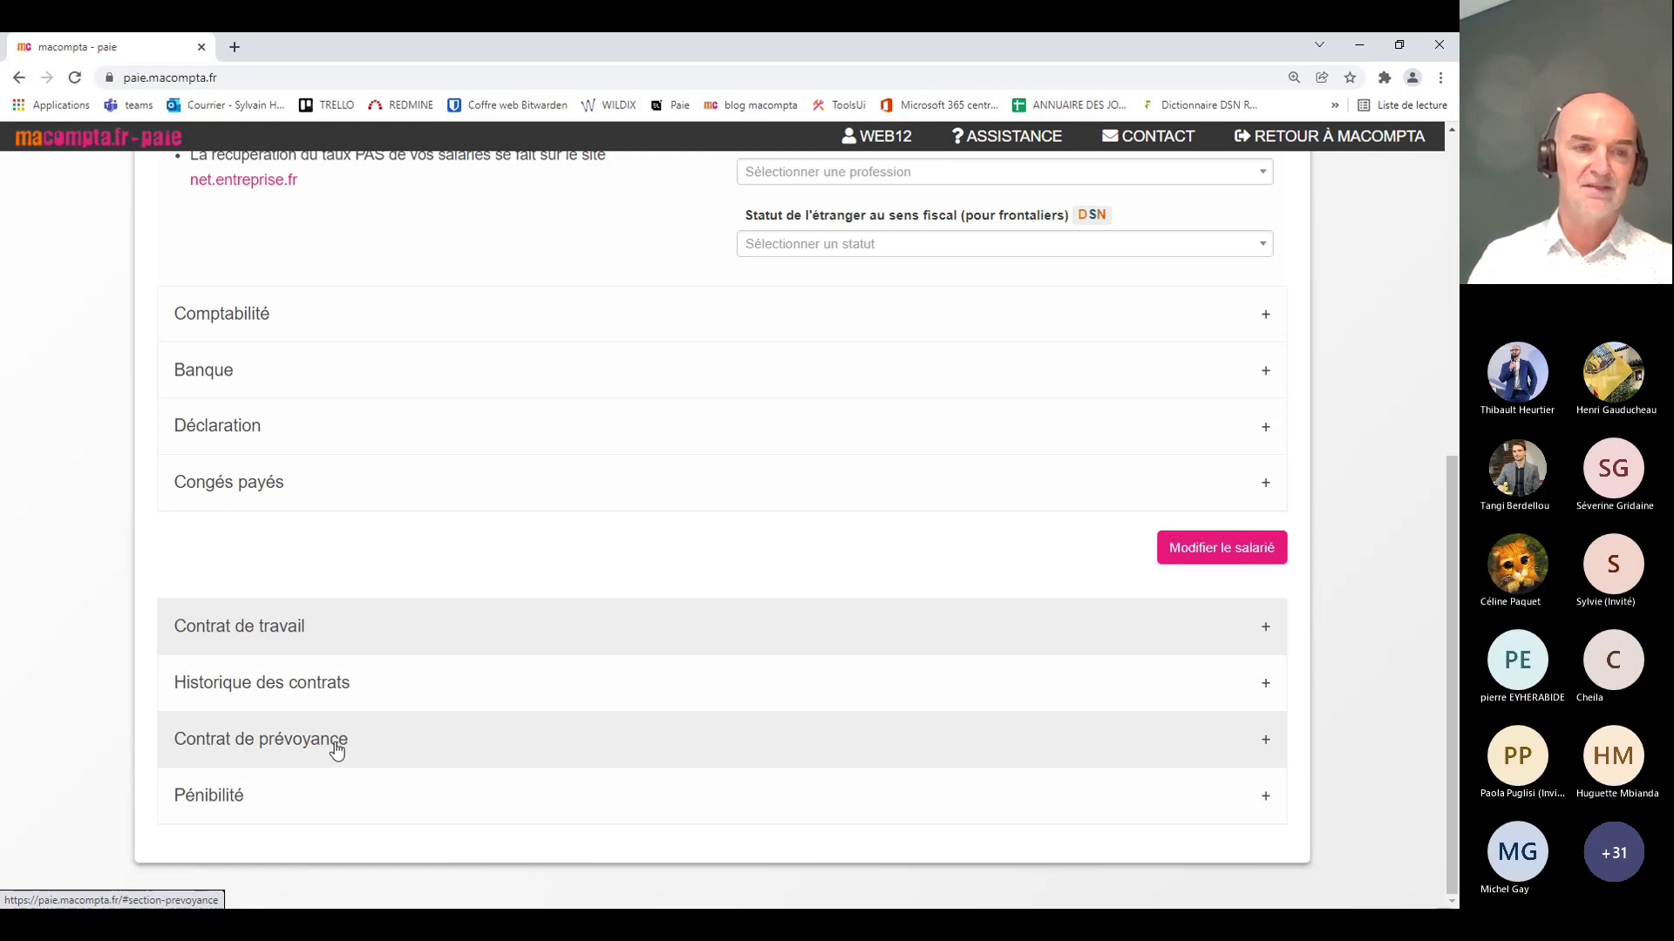
Step: Start a new prévoyance contract with fund MUTUELLE and contract reference santé isolé
click(510, 759)
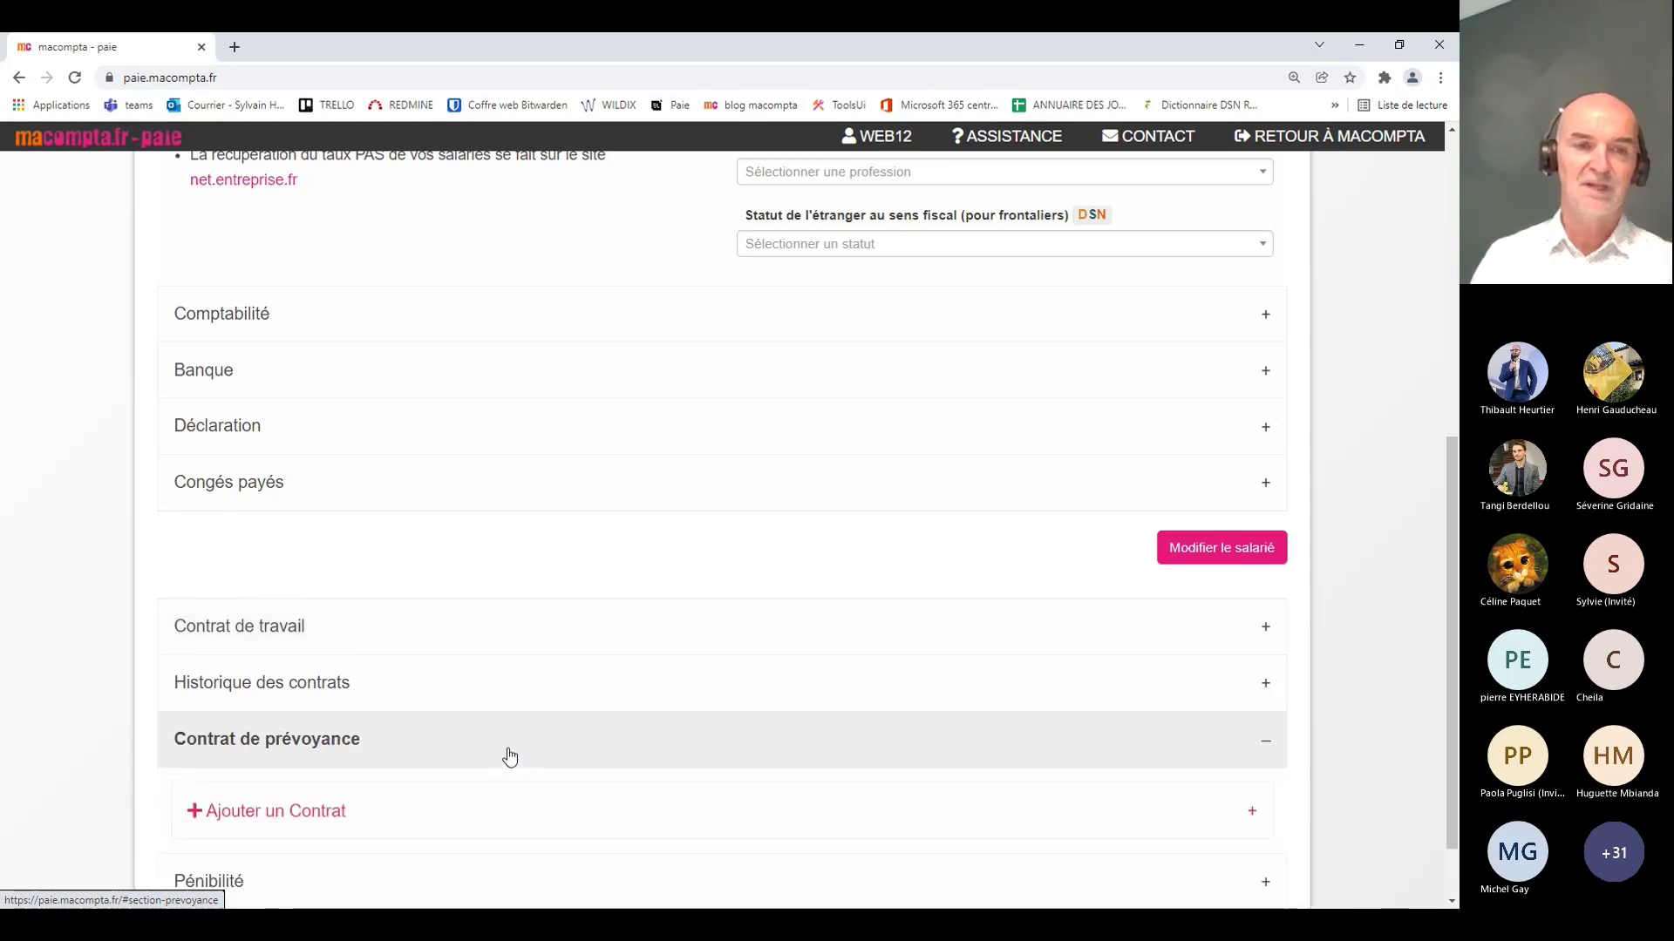
scroll(705, 626, down, 1)
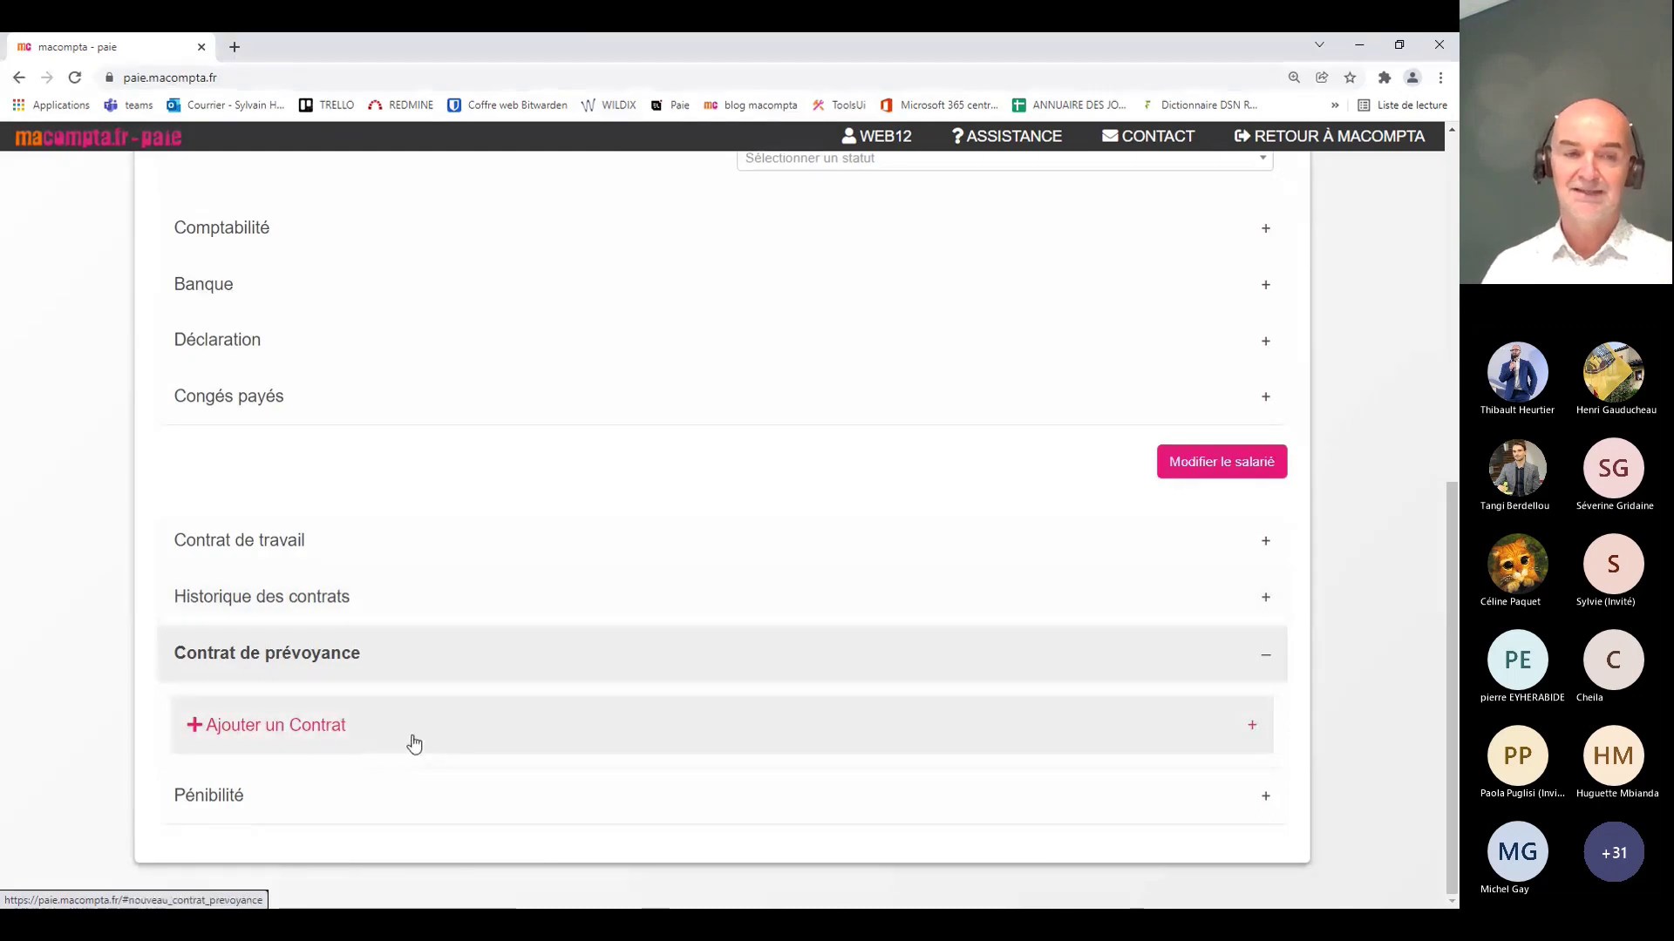
click(565, 735)
scroll(713, 415, down, 3)
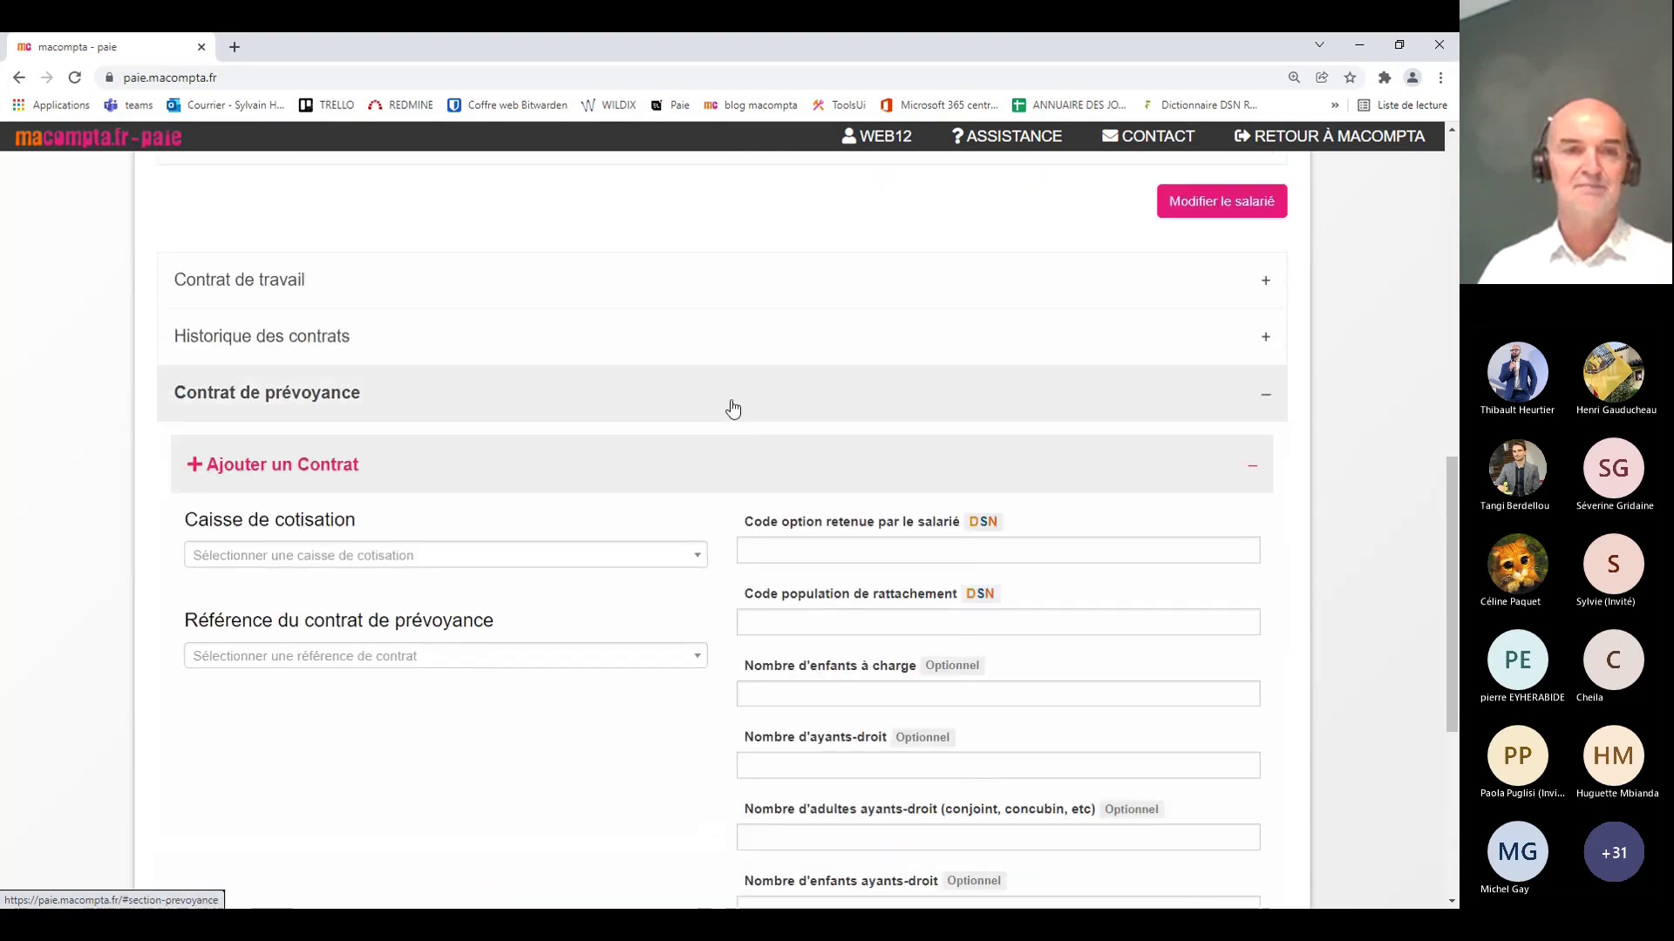
scroll(732, 409, down, 1)
click(482, 478)
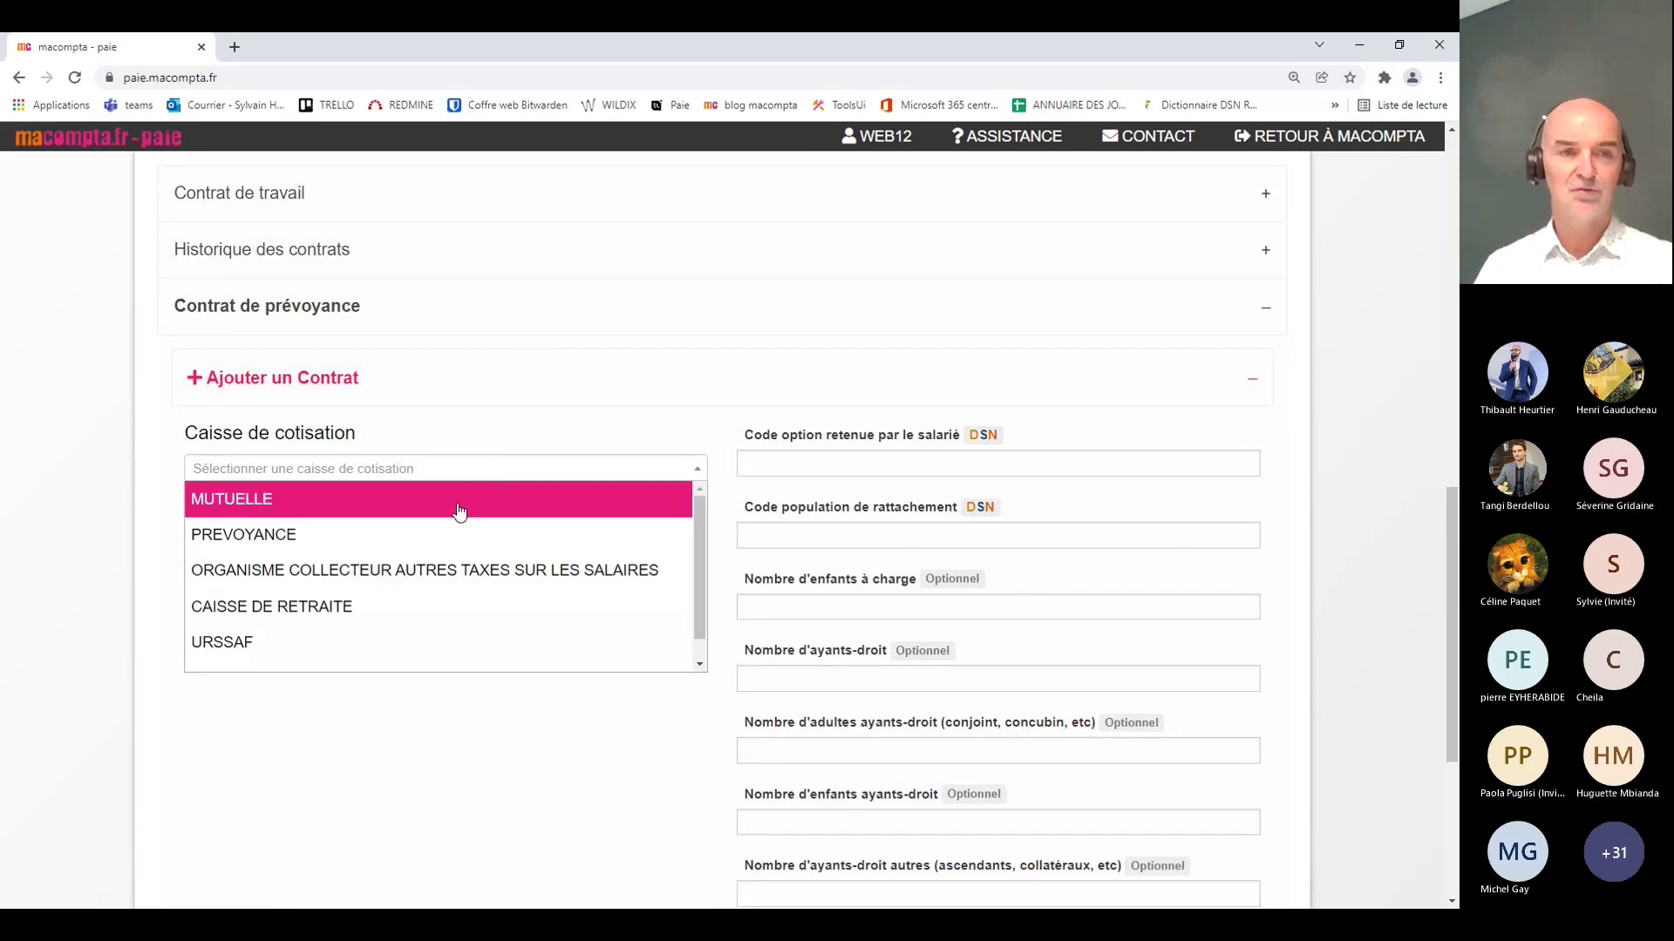
click(459, 512)
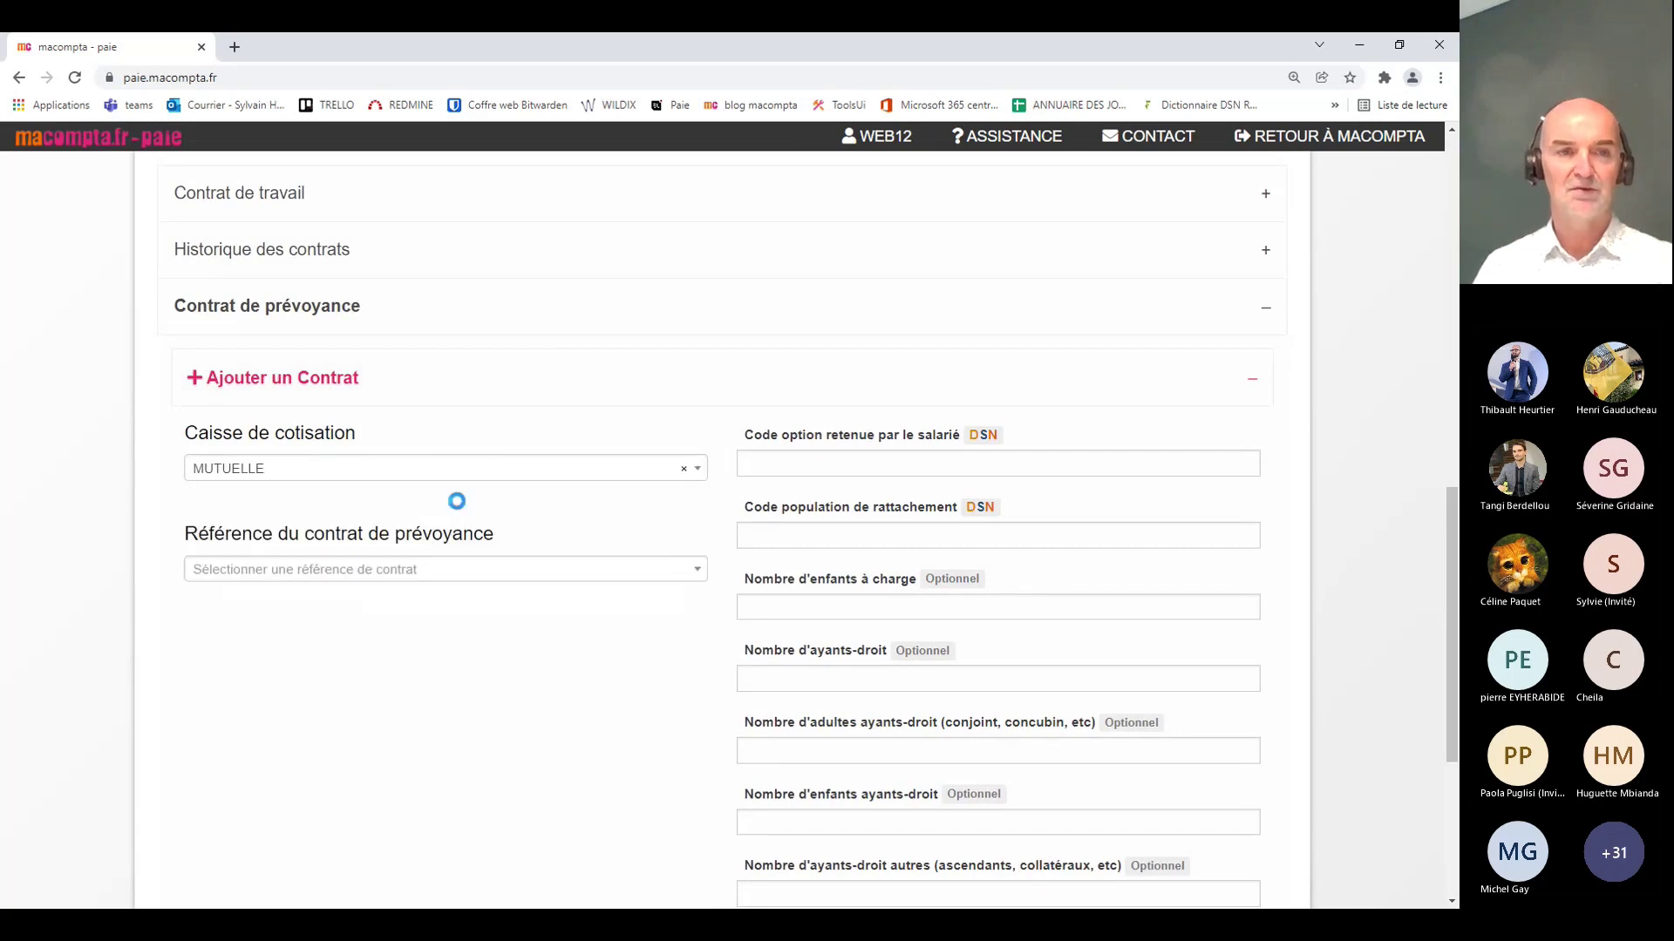
click(509, 580)
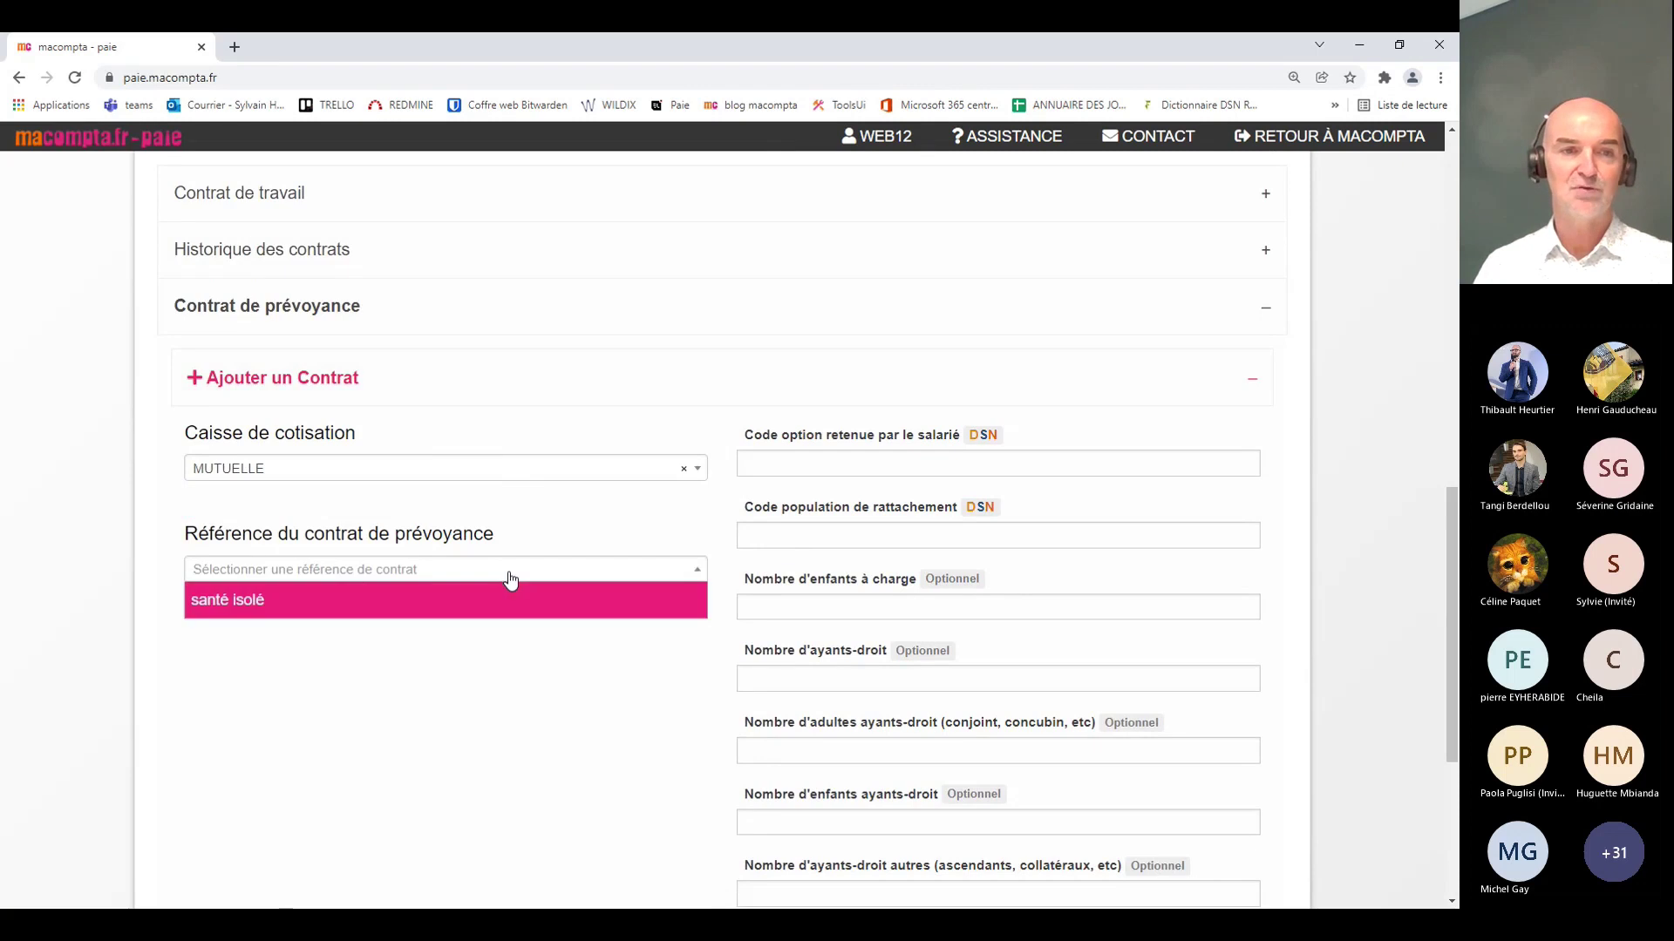
click(325, 613)
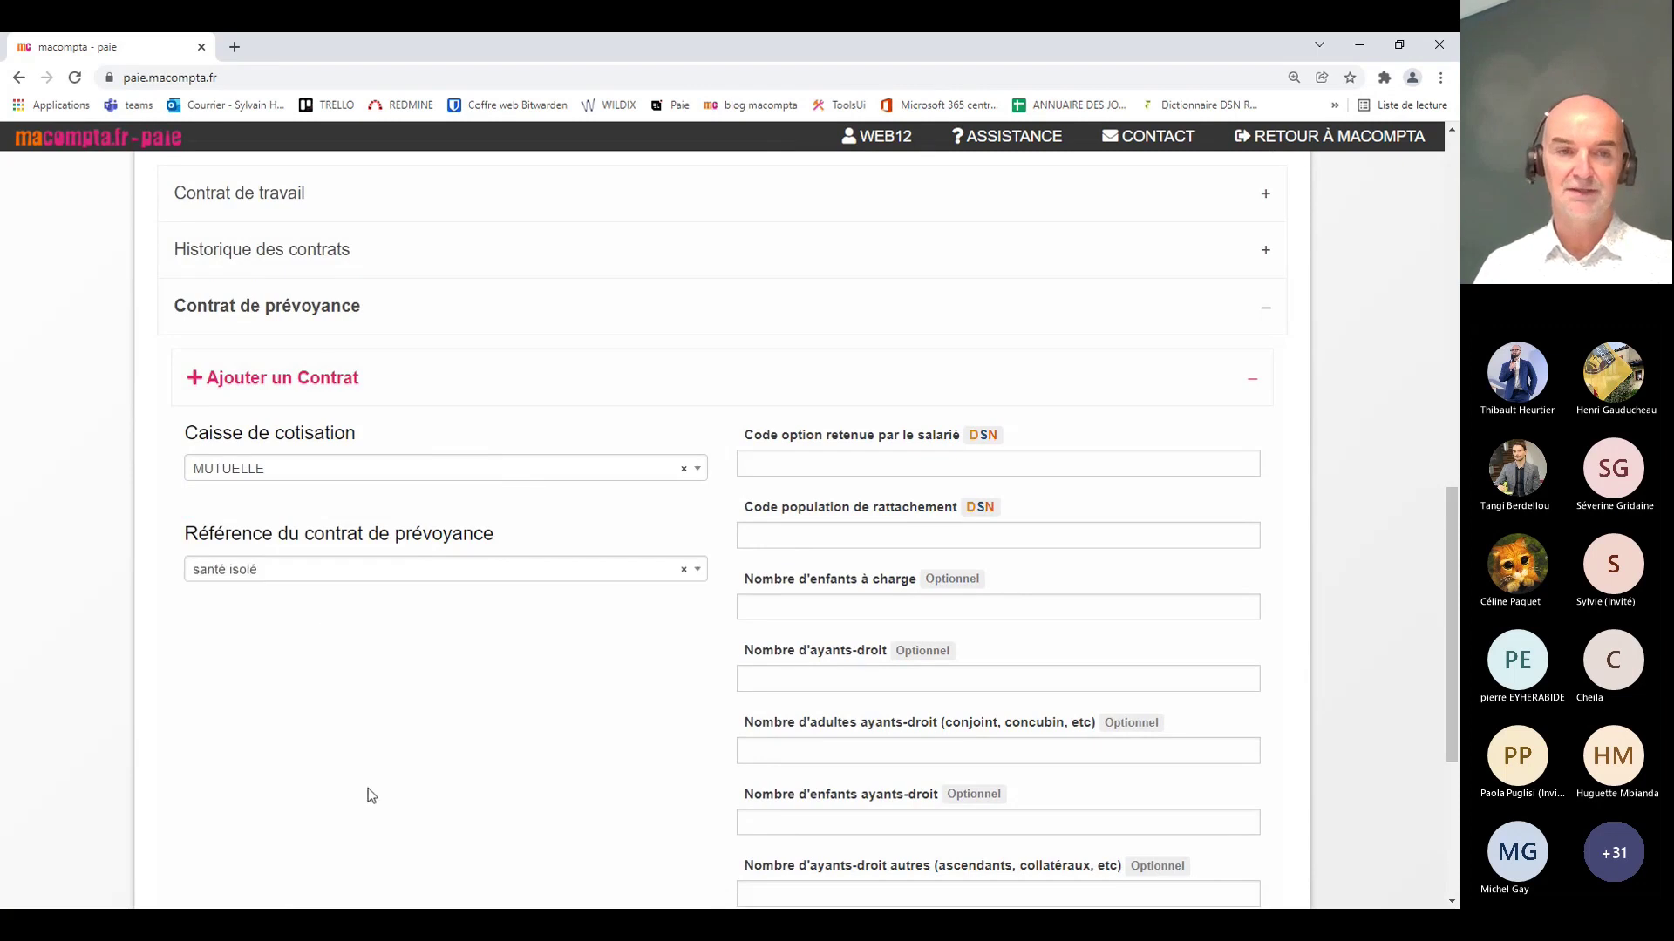
Step: Enter option code UV and population code UC, then create the prévoyance contract
click(808, 464)
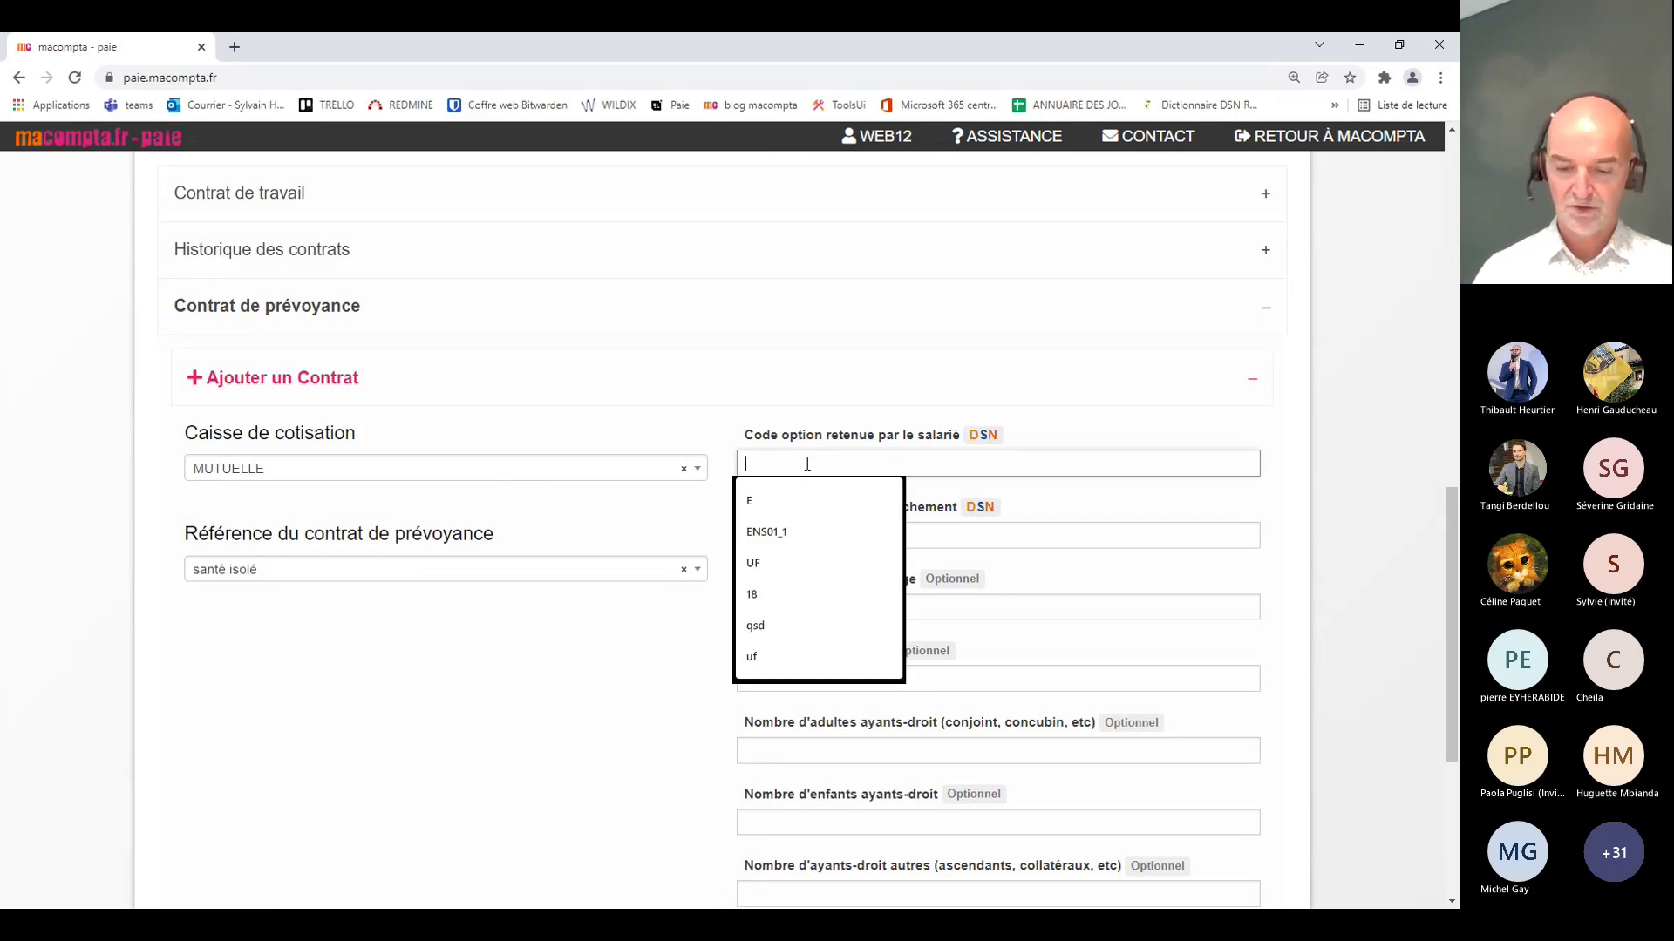
text(UV)
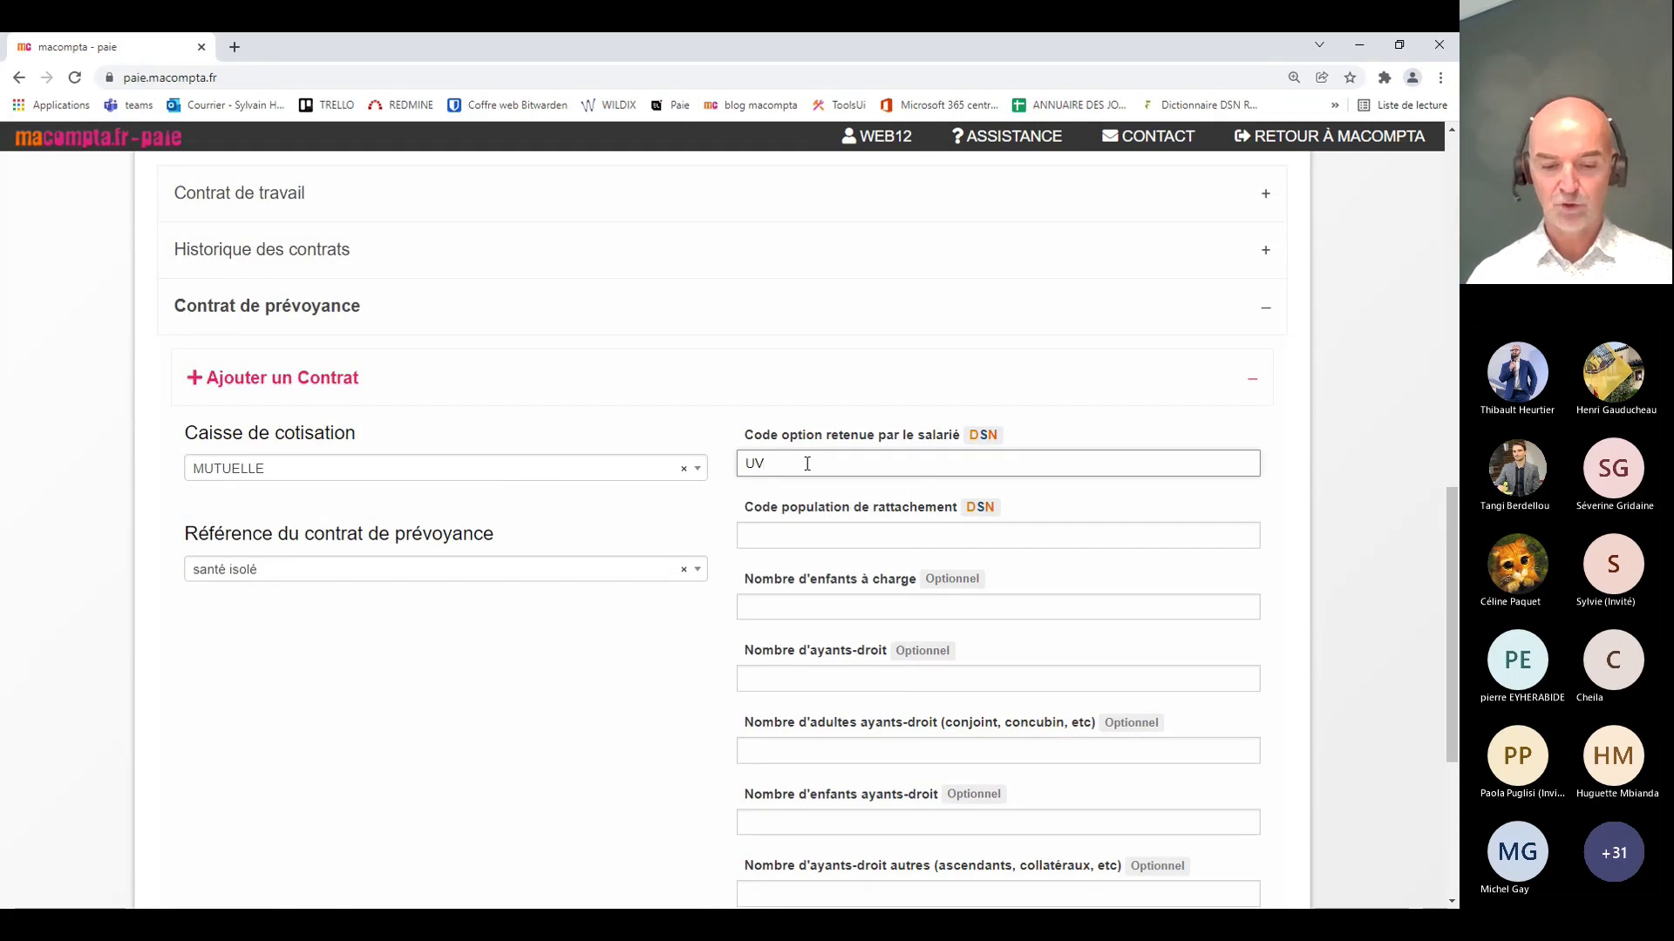
key(Tab)
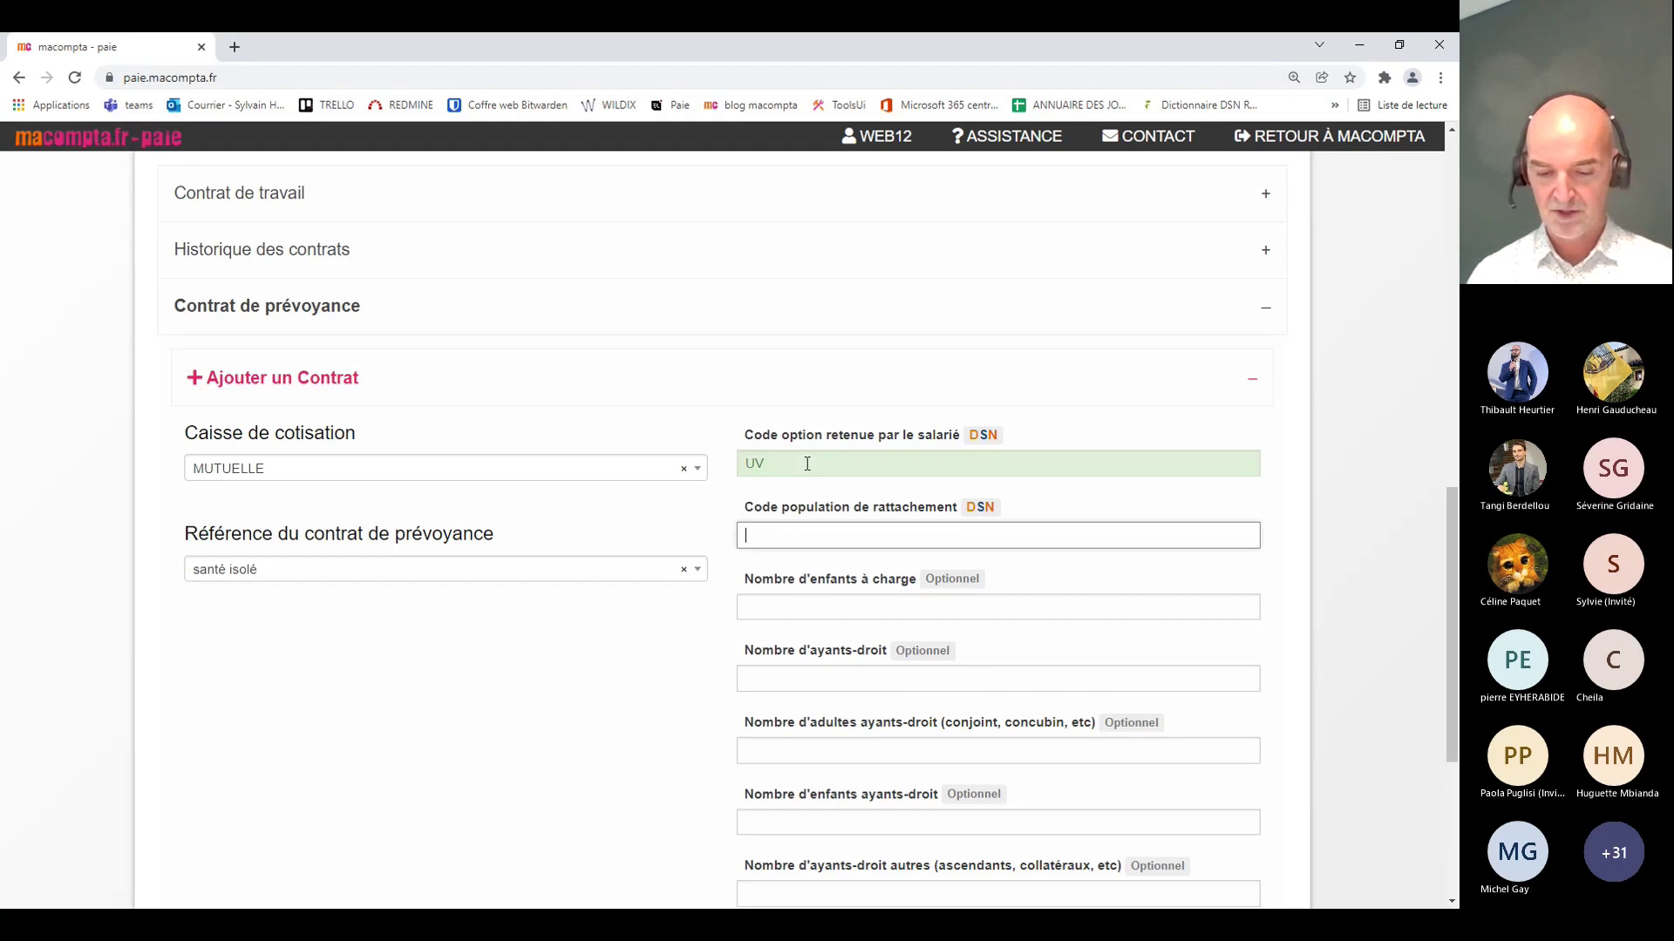
text(UC)
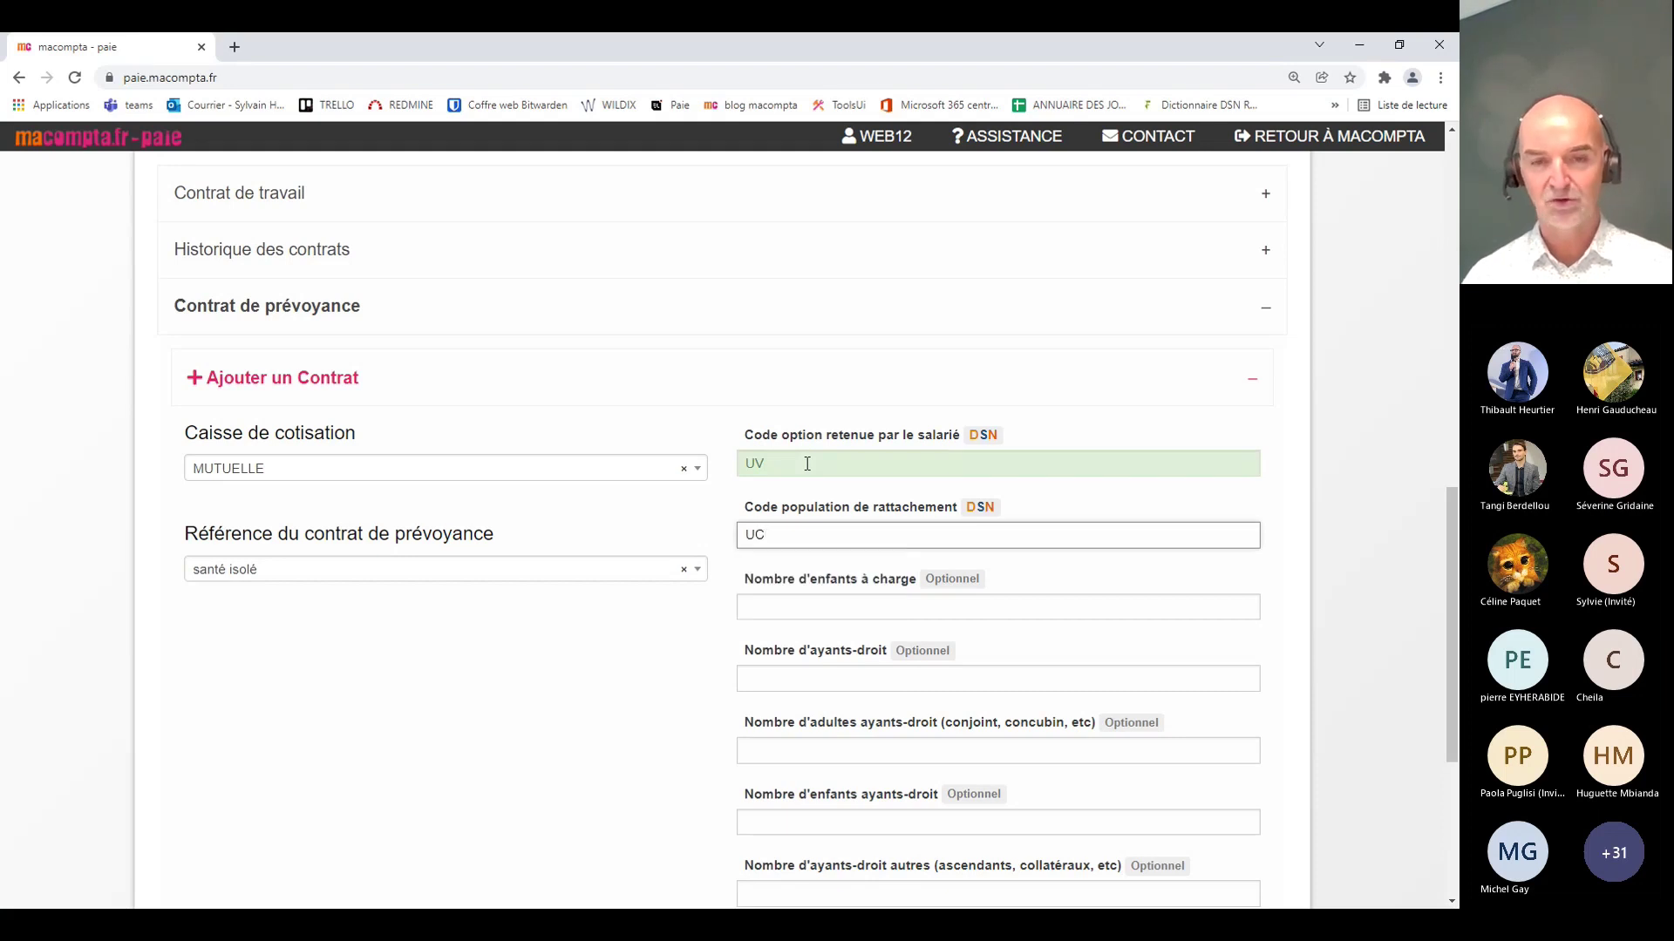
key(Tab)
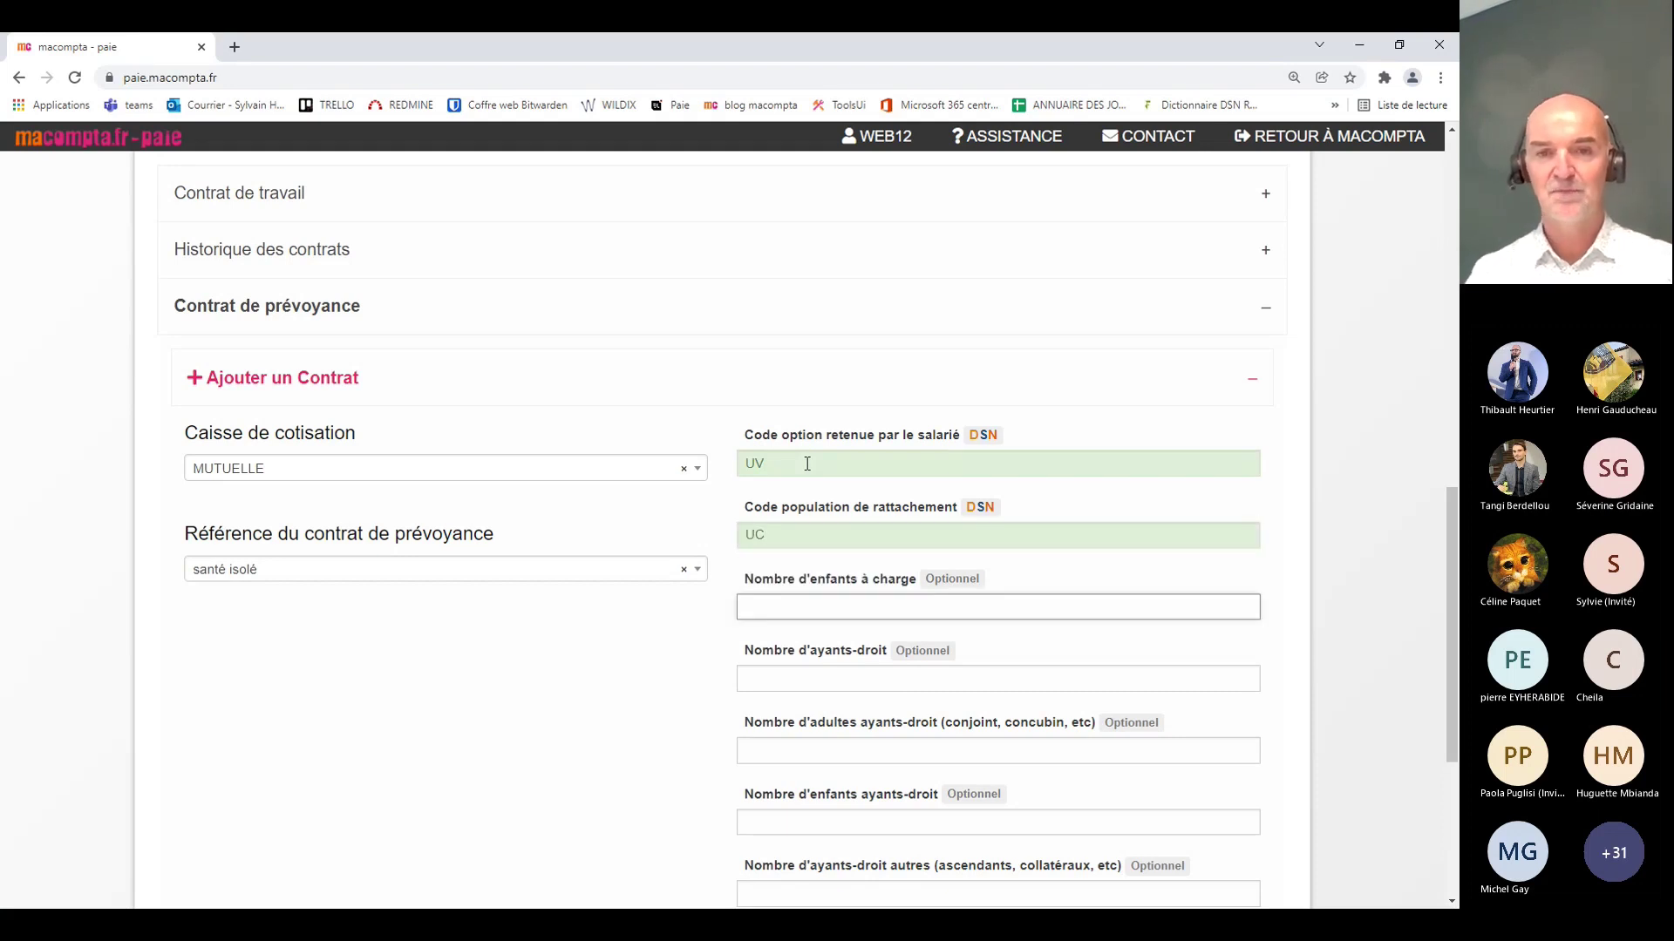
scroll(785, 543, down, 4)
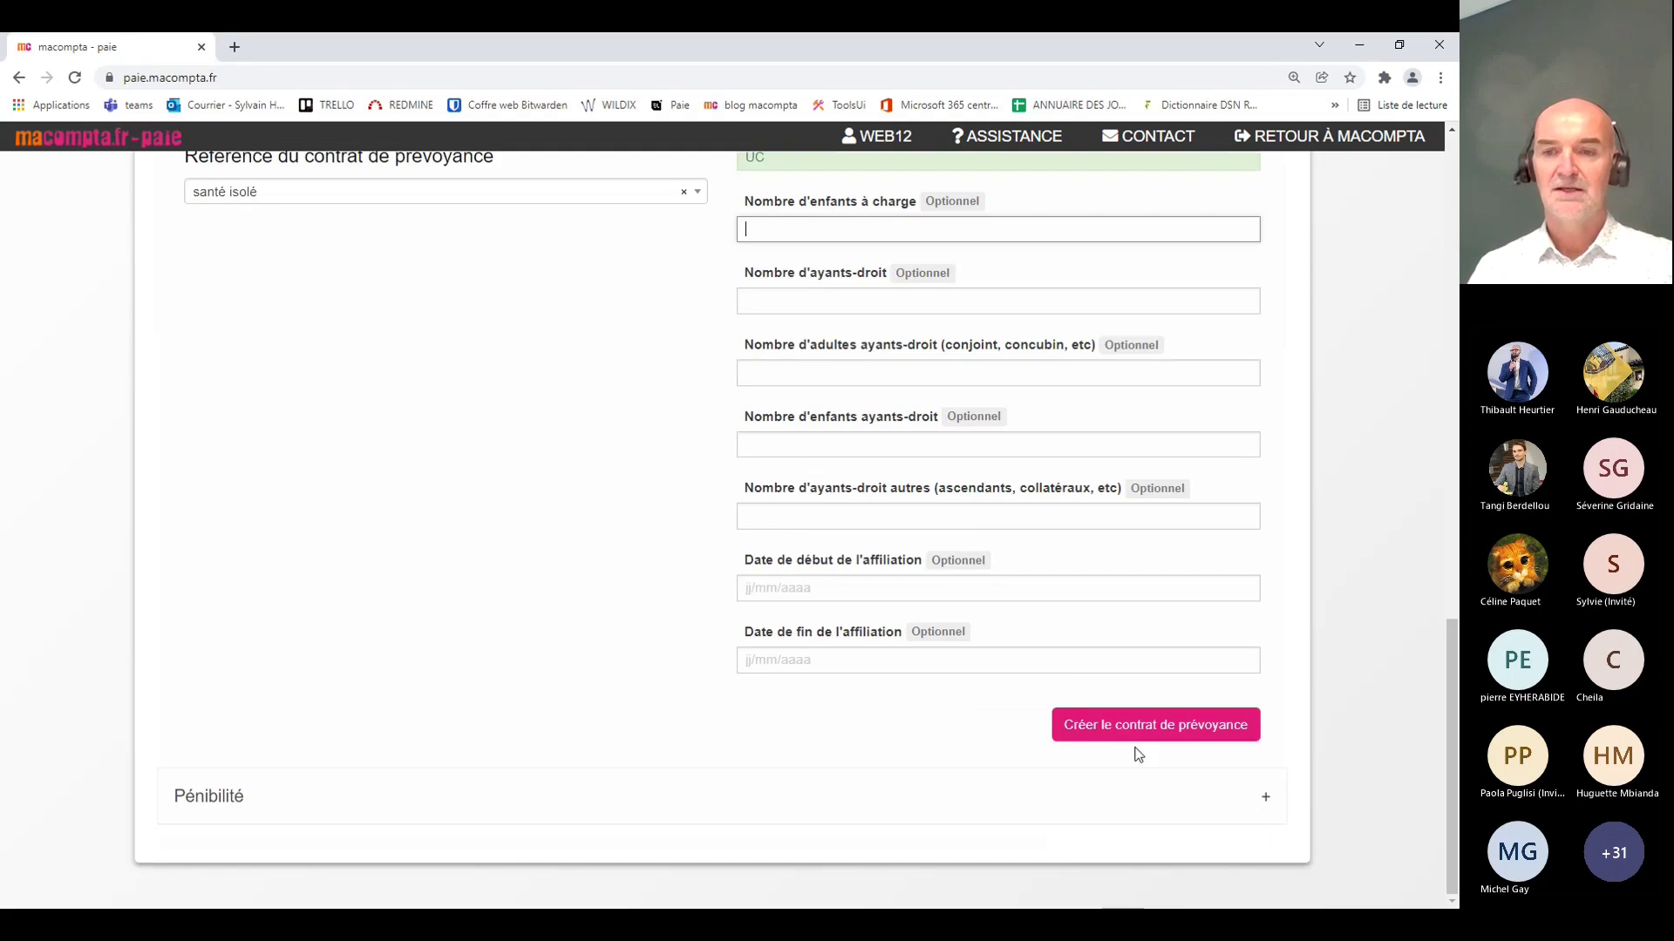
click(1127, 739)
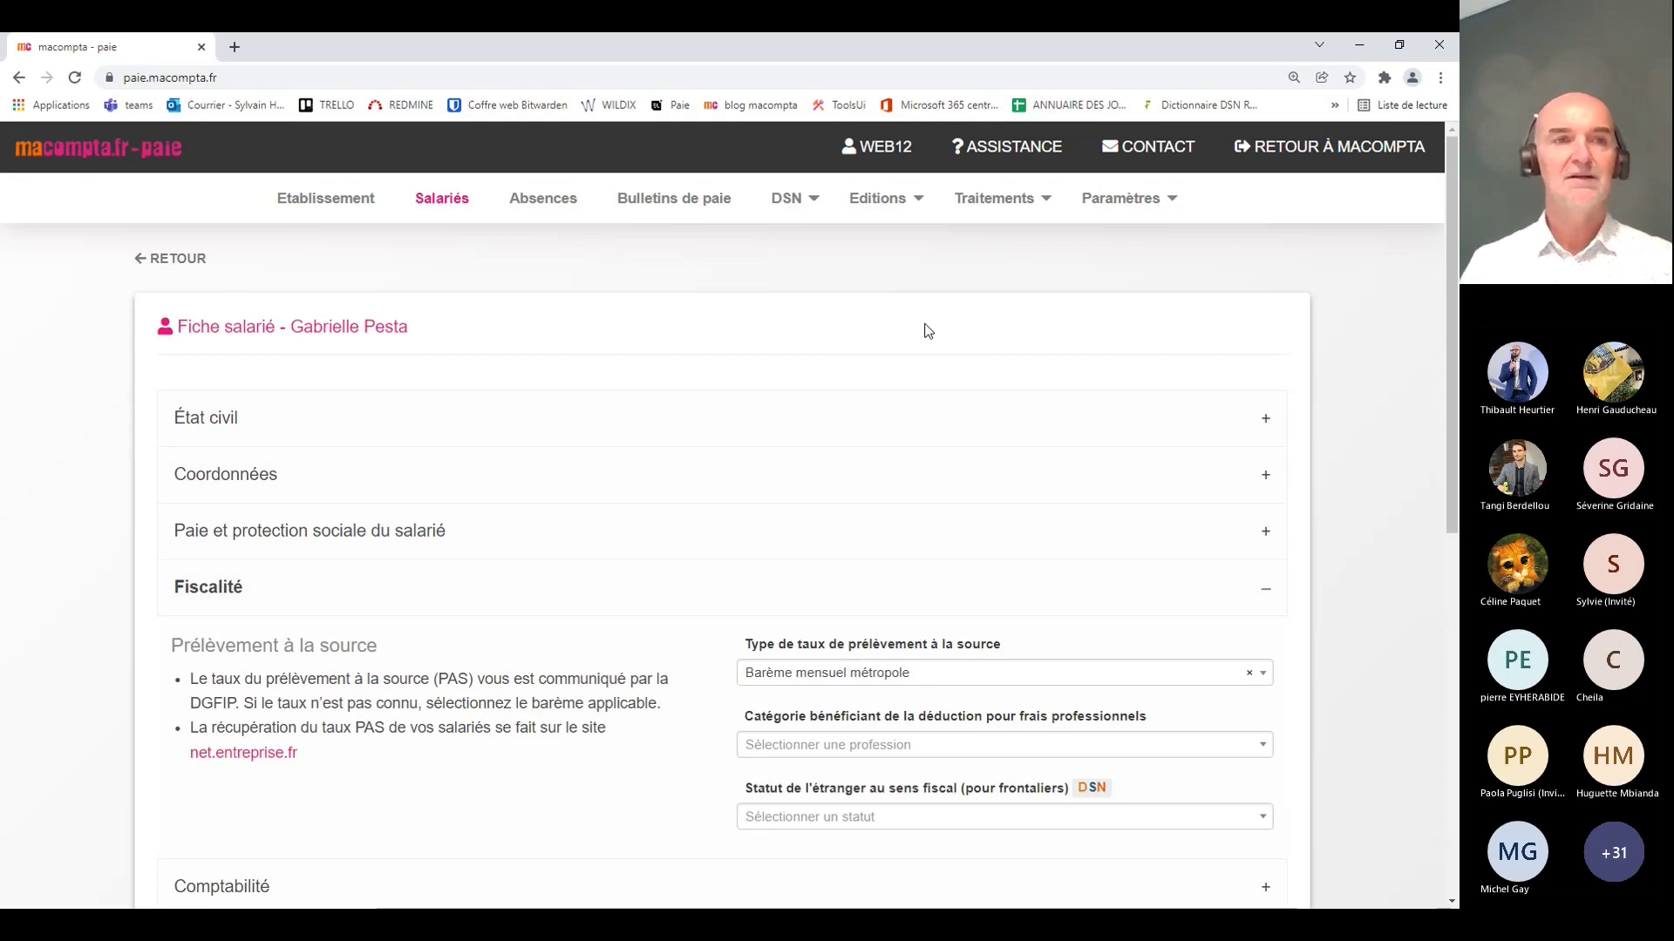
Step: Go back from the Fiche salarié to the Salariés employee list
click(172, 262)
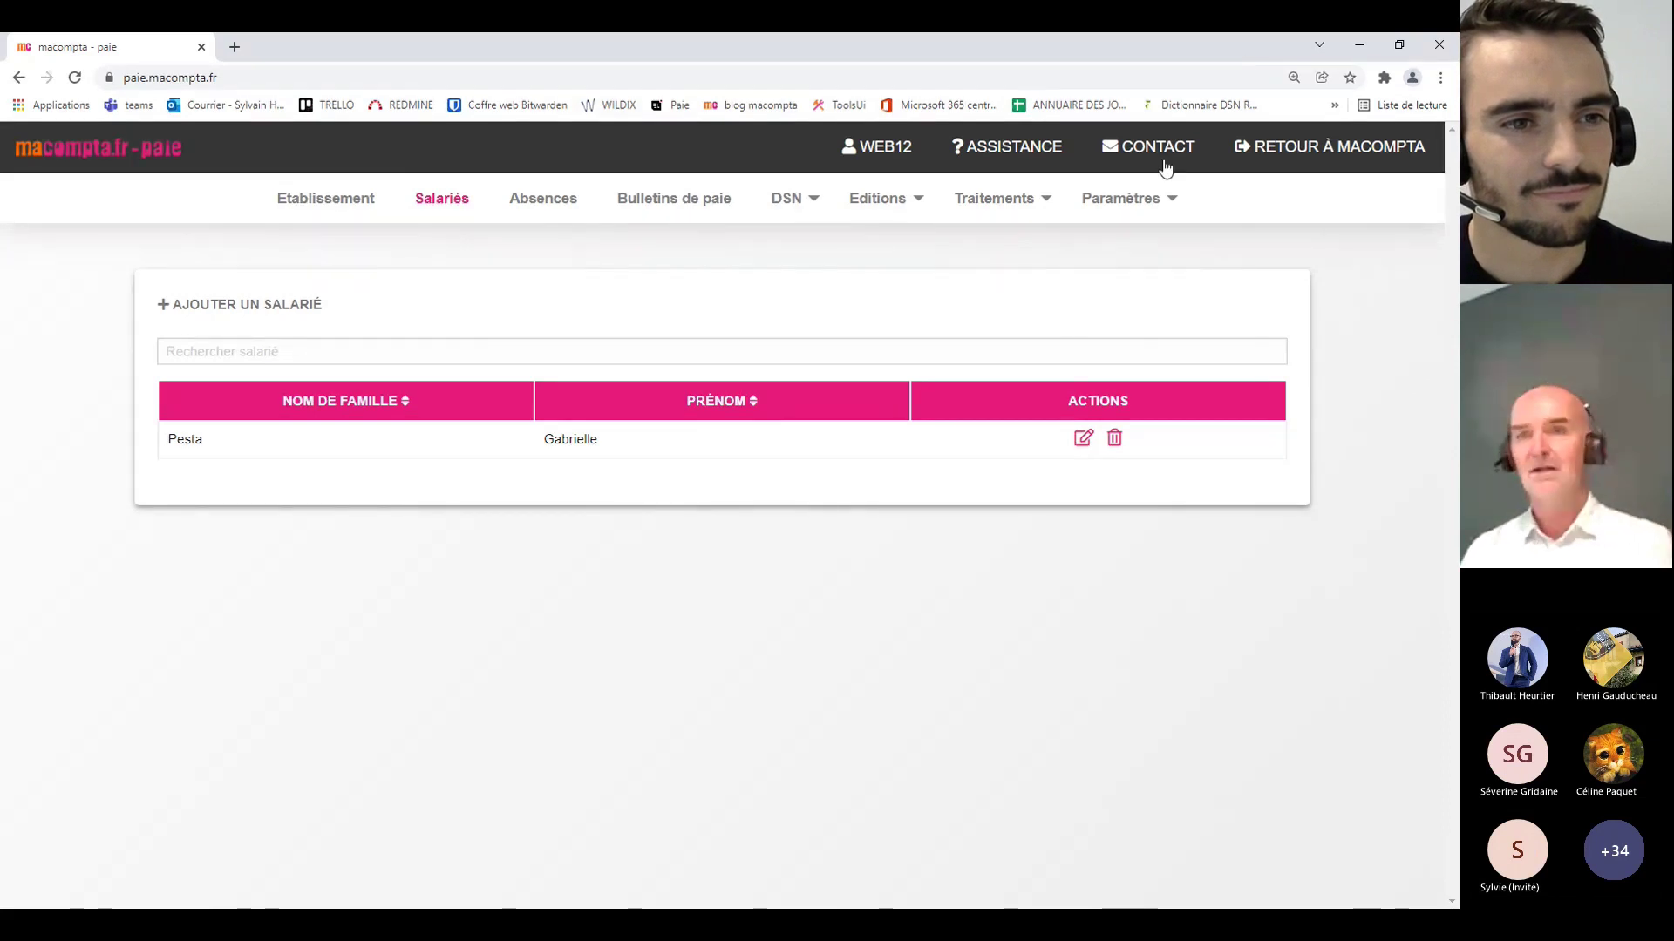
Step: Open the Paramètres cotisations list, from C_ACC_TRAVAIL down to C_ASS_VIEILLESSE_DEPLAF_DIR
click(1122, 198)
mouse_move(1122, 431)
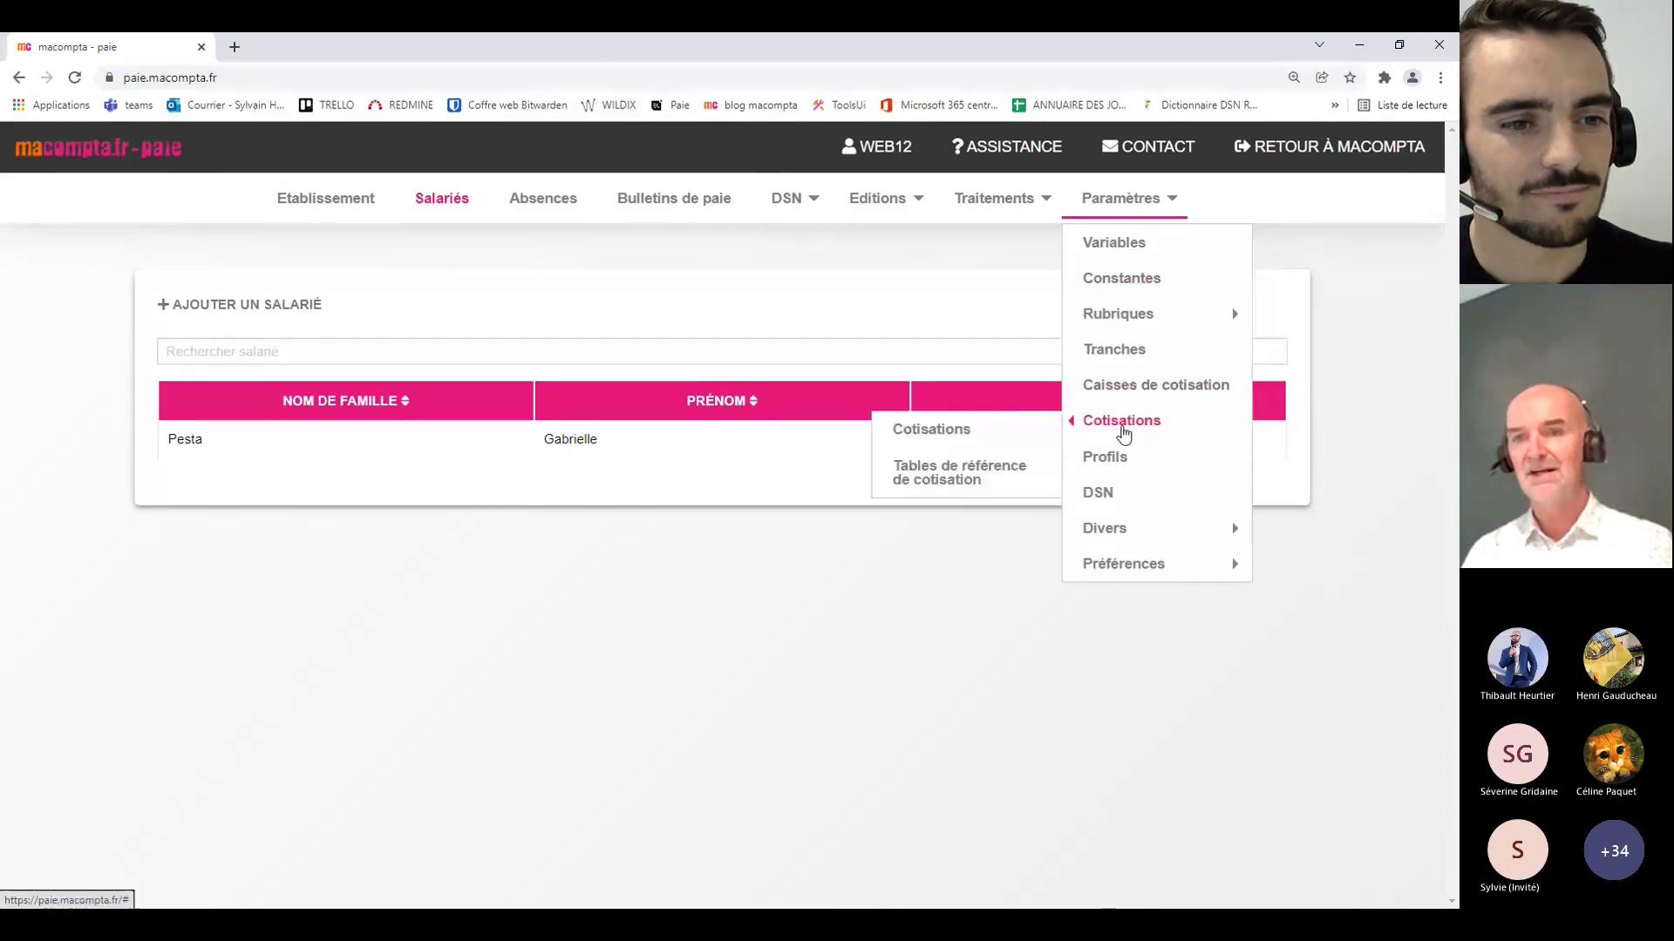
click(938, 435)
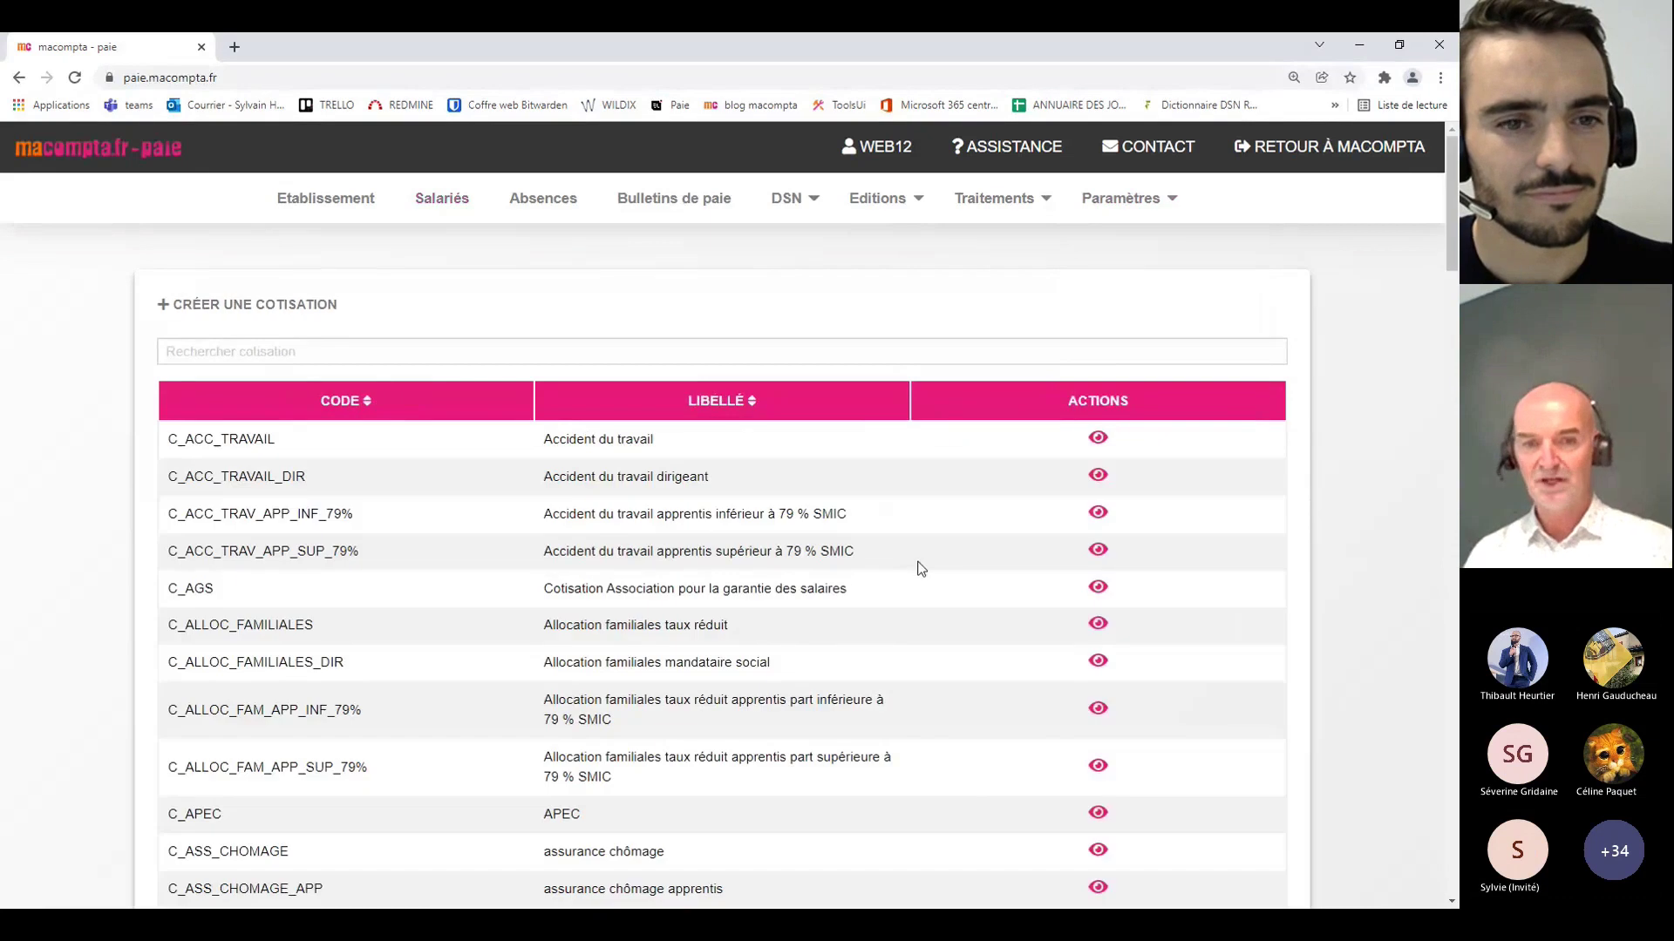
scroll(898, 562, down, 3)
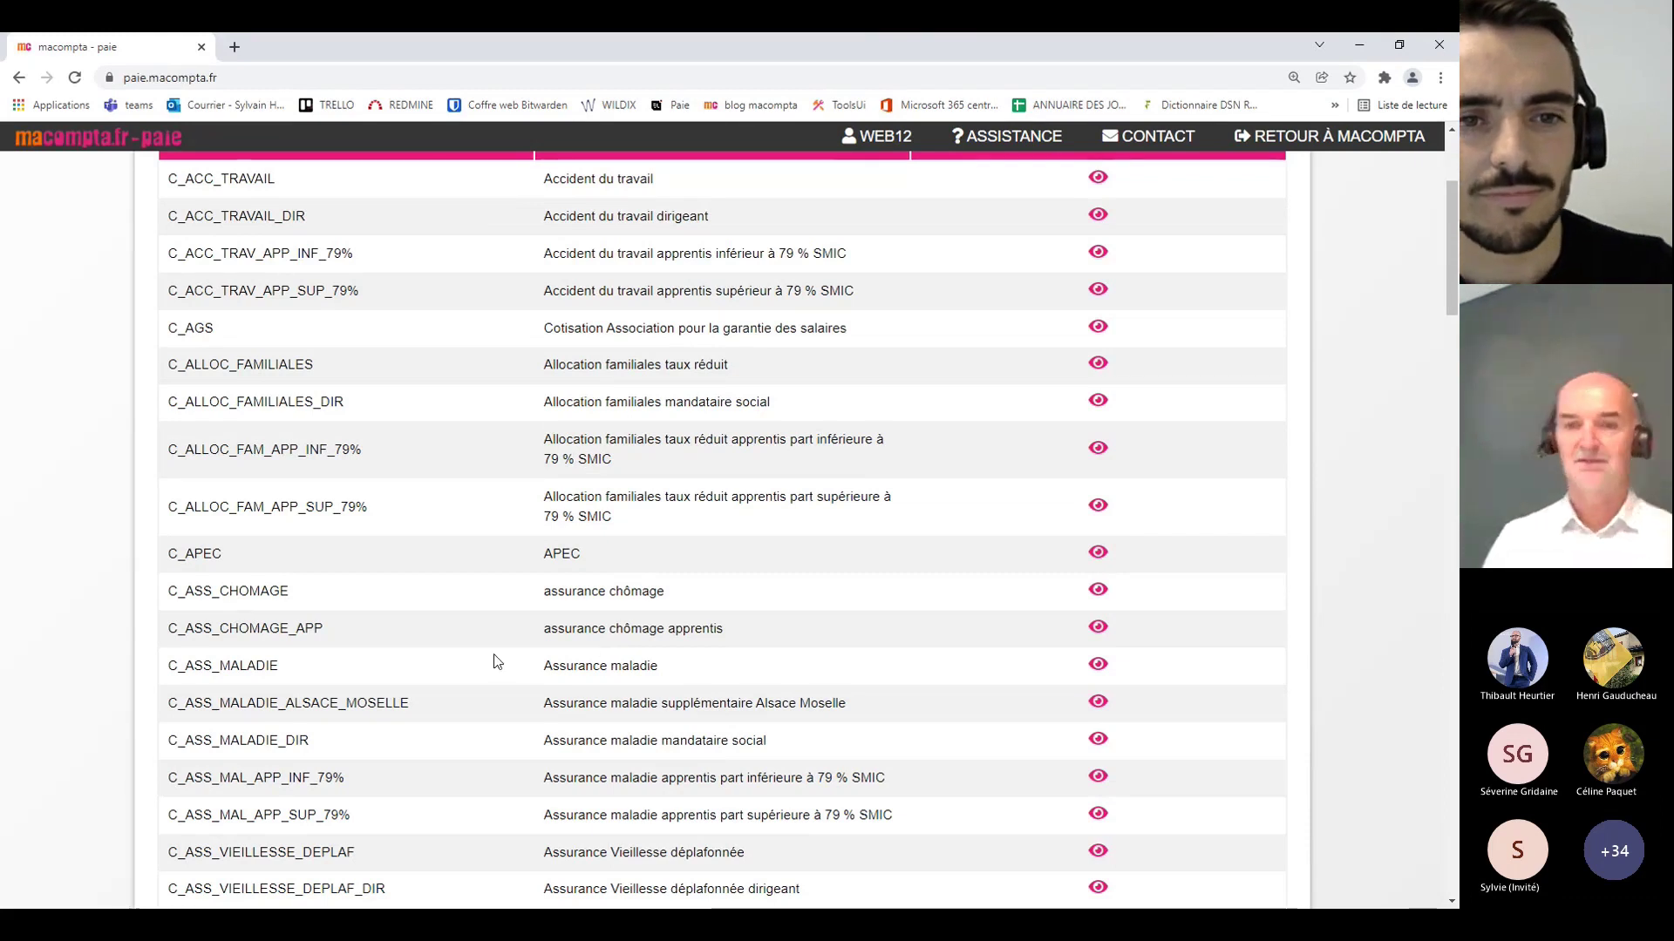
scroll(493, 660, up, 5)
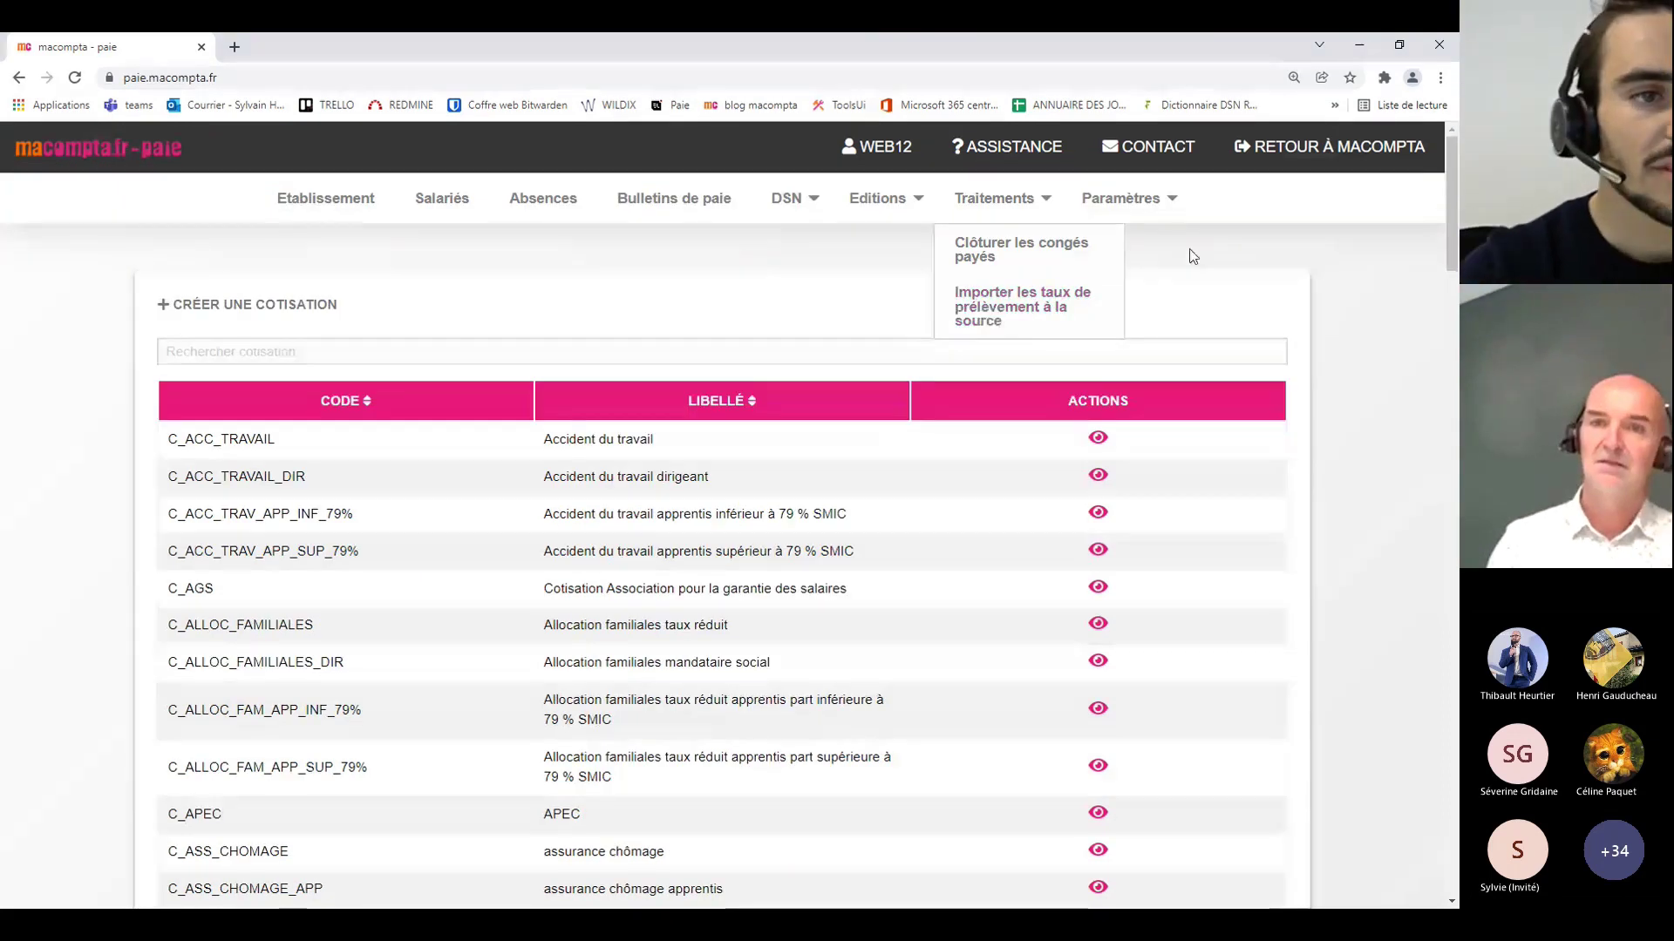
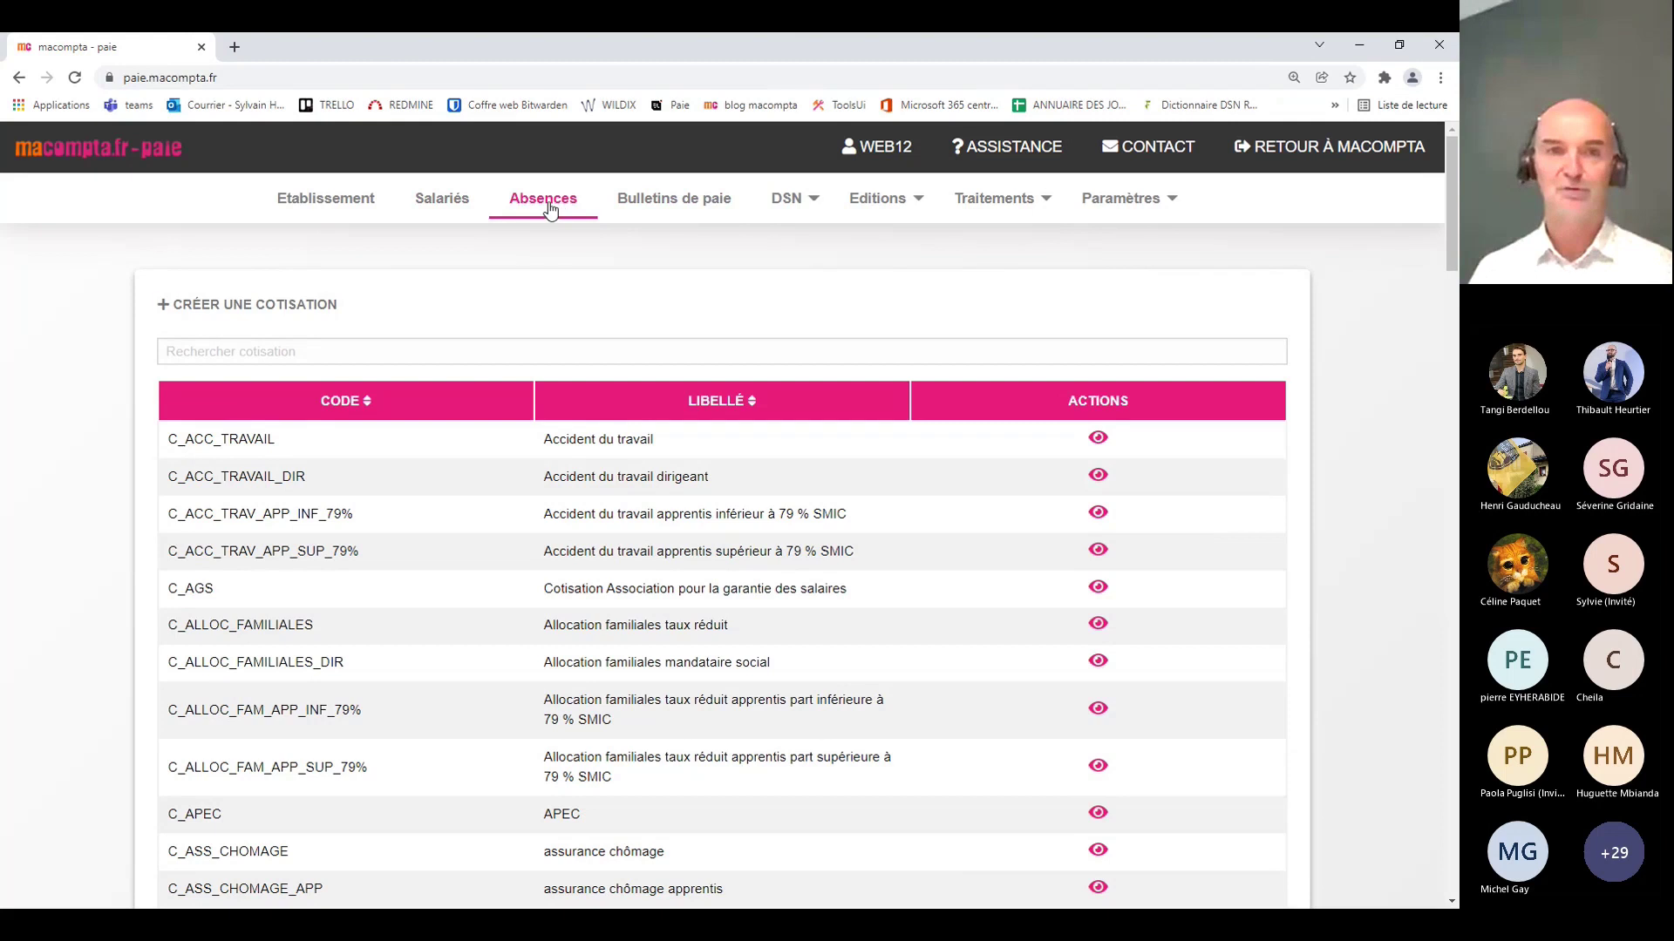
Step: On the Absences page, select the employee and open a new Ajout d'une absence form
click(549, 209)
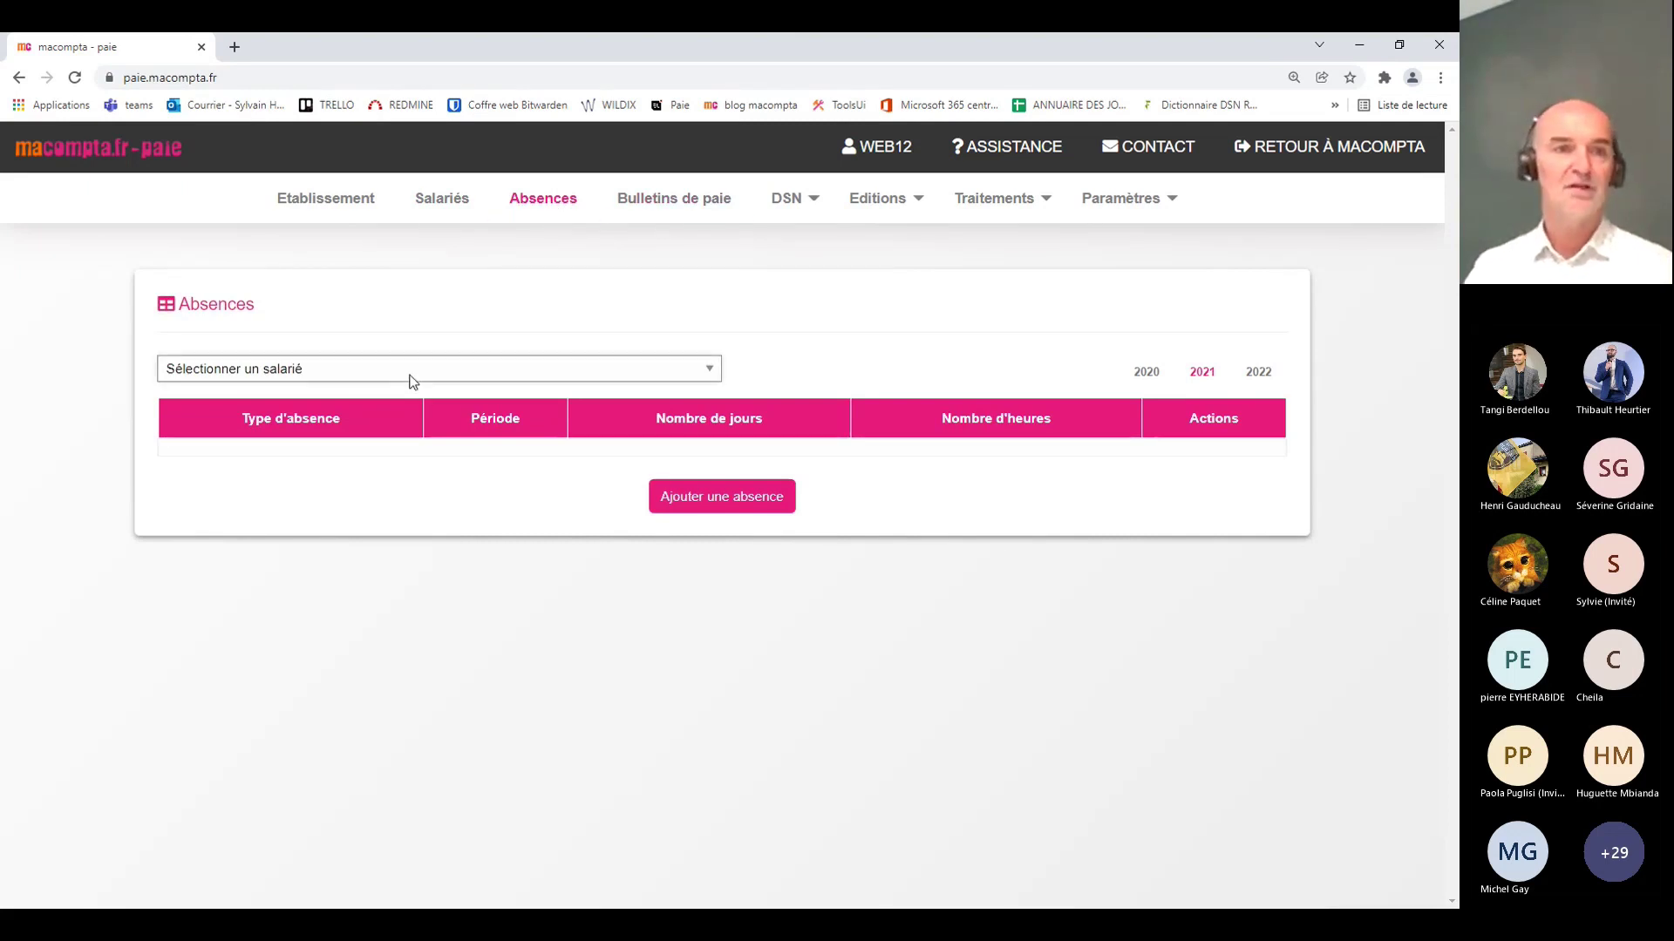
click(352, 407)
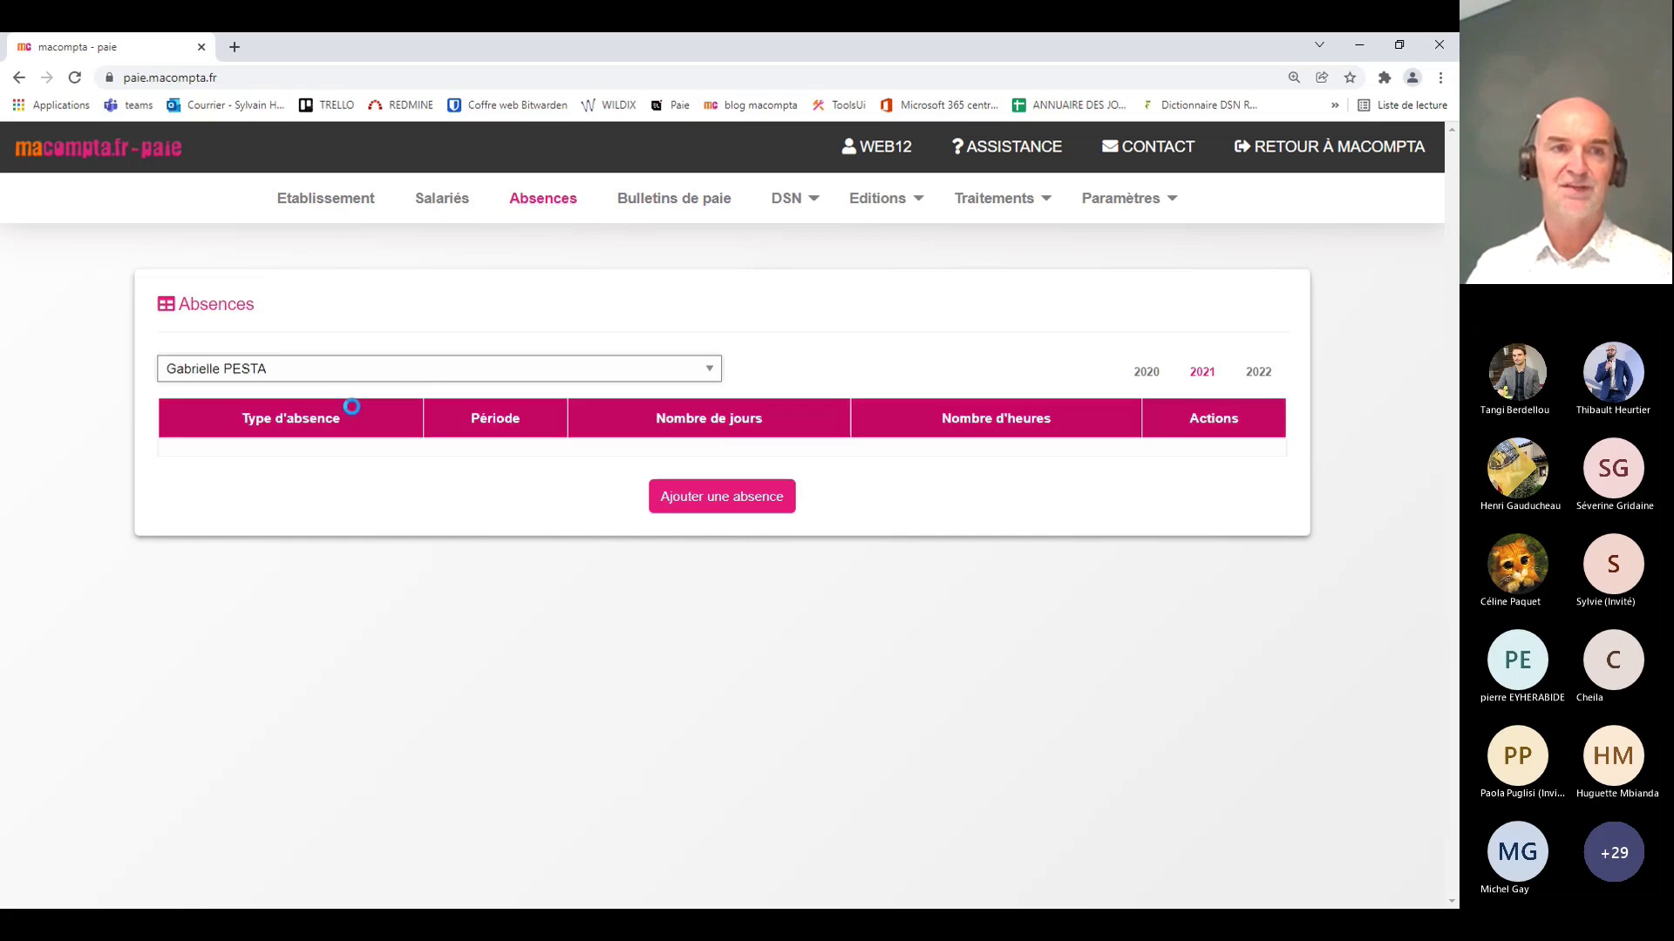
click(734, 509)
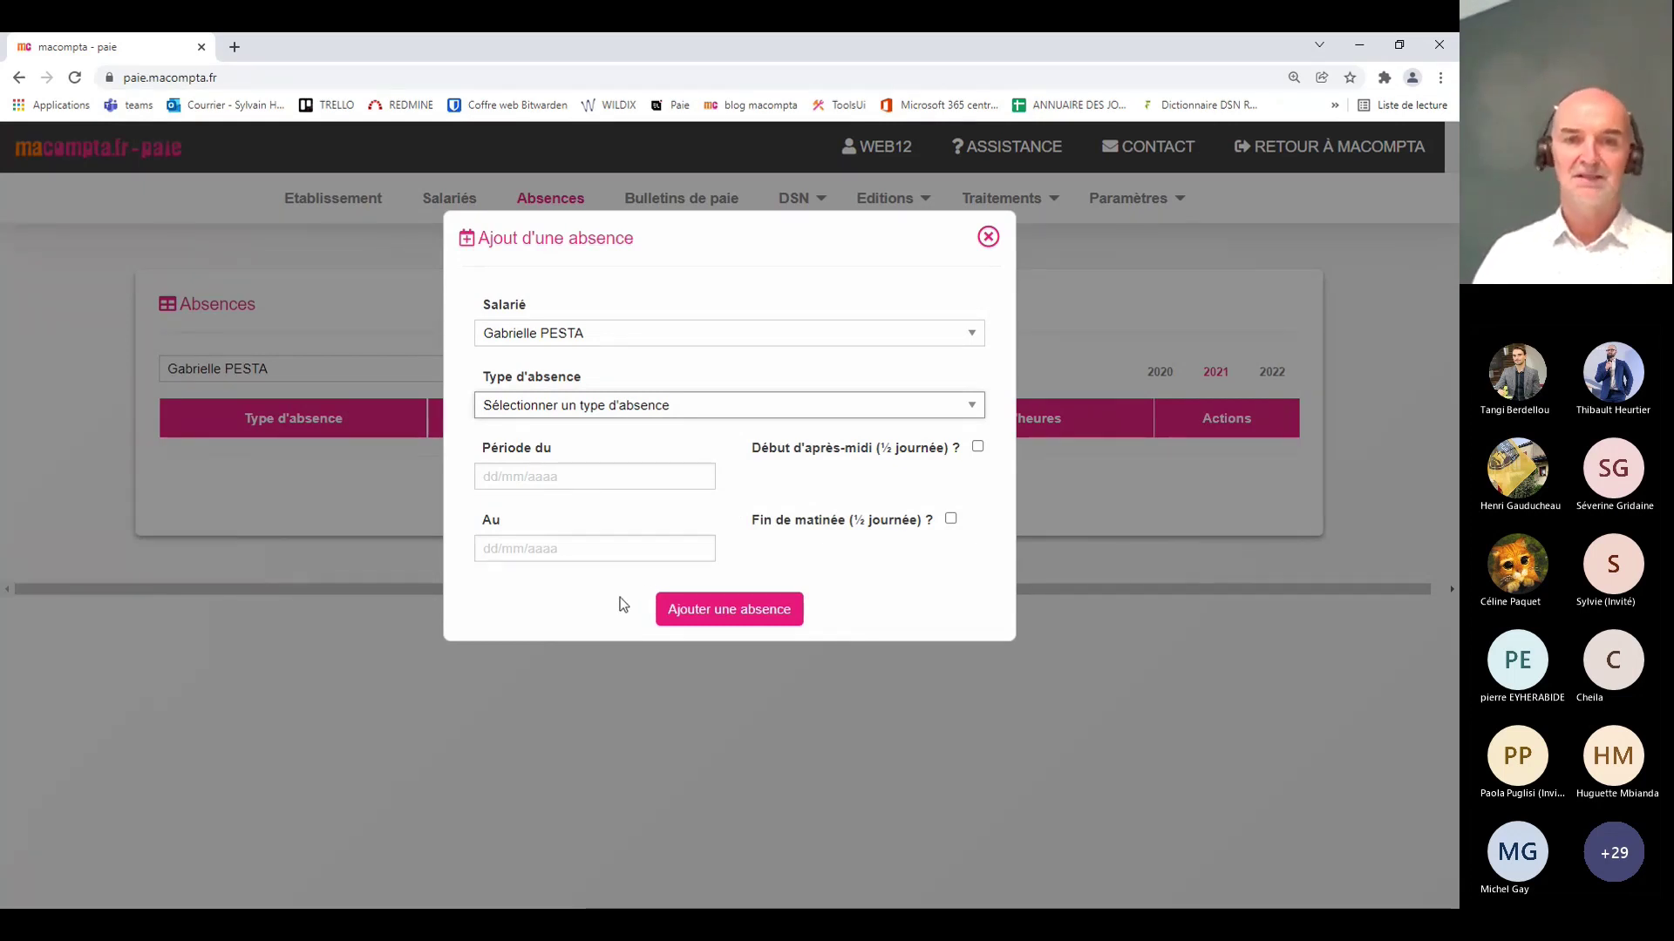
Step: Save an Absence maladie from 06/12/2021 to 12/12/2021, totalling 5 days and 35 hours
click(624, 468)
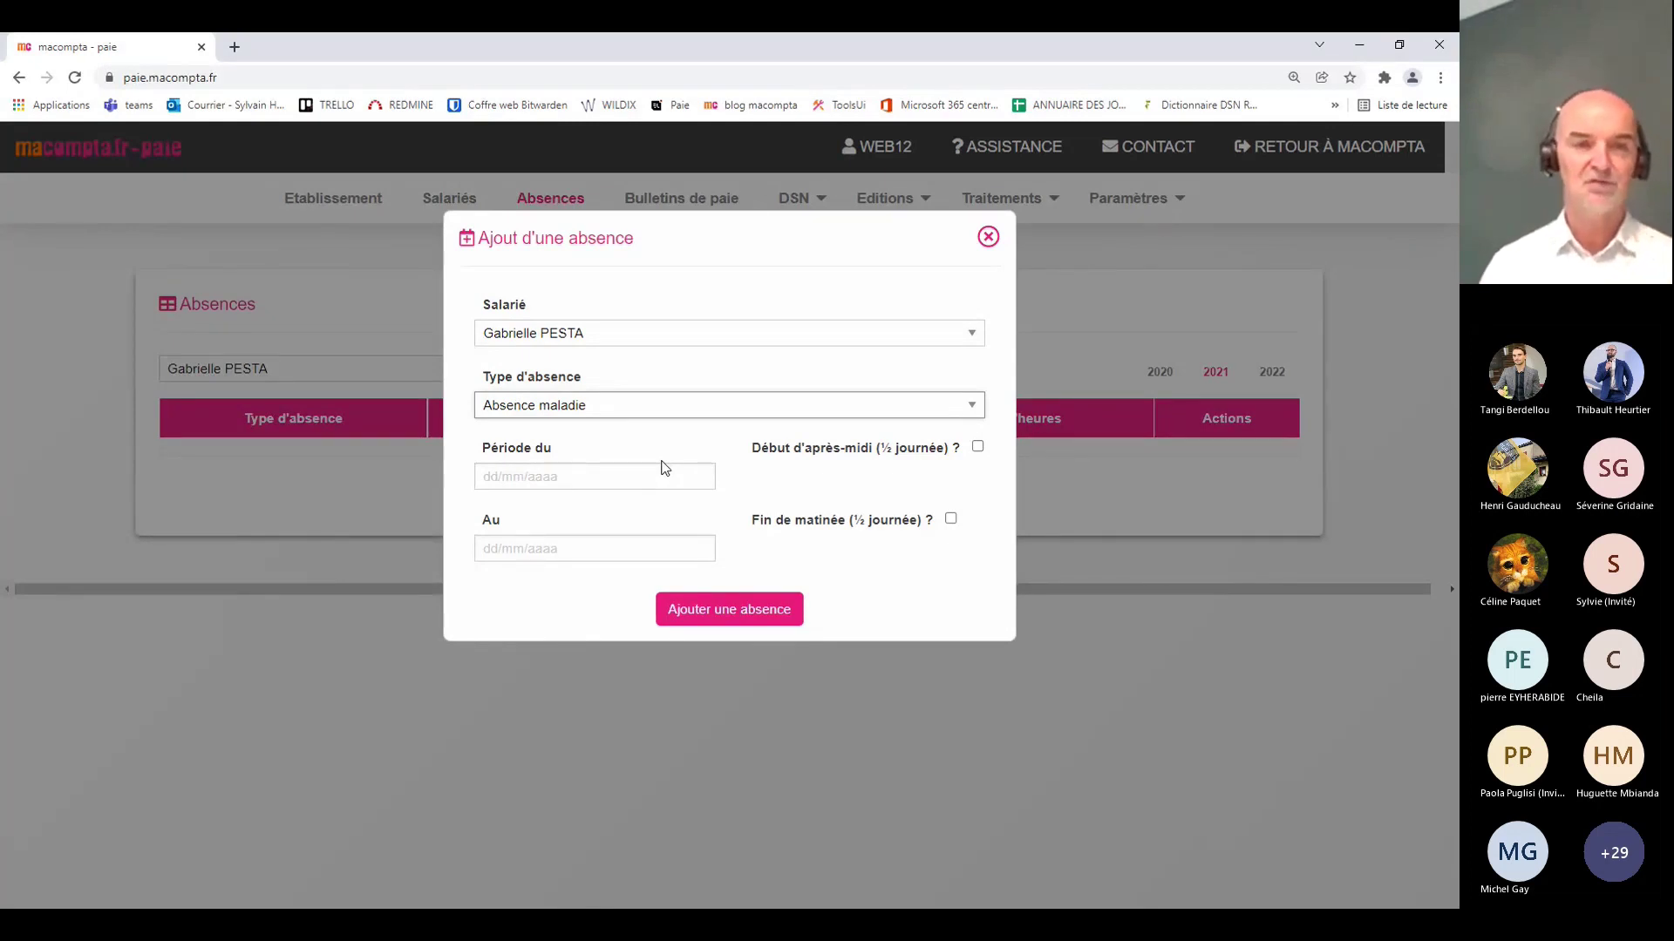
click(535, 474)
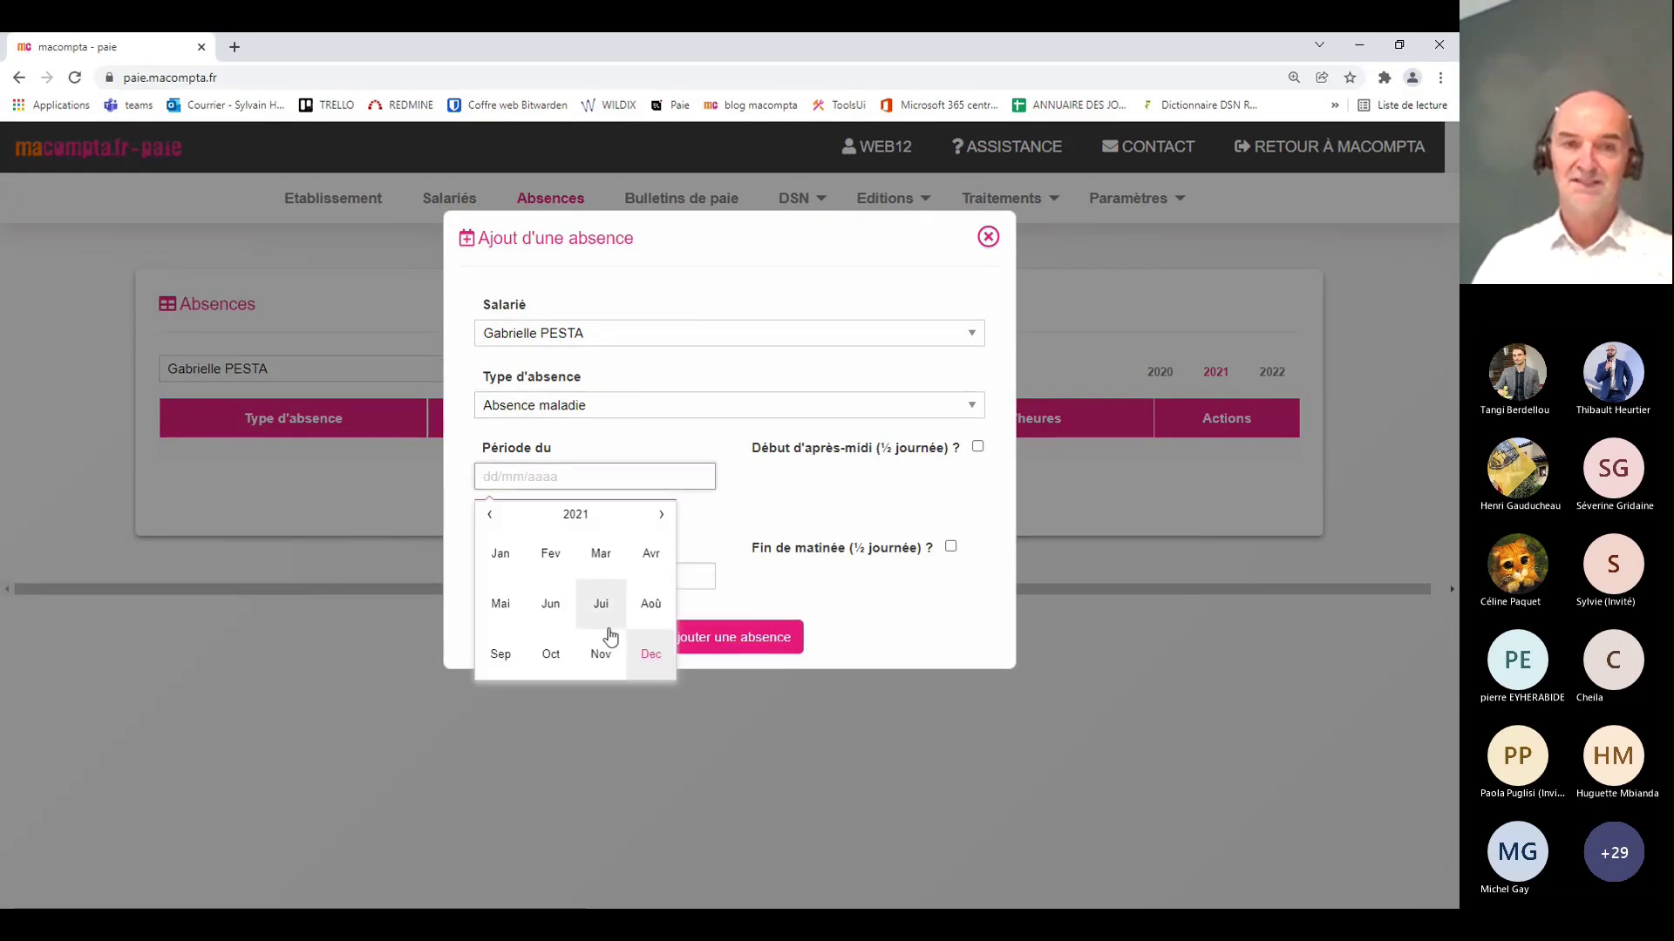
click(656, 660)
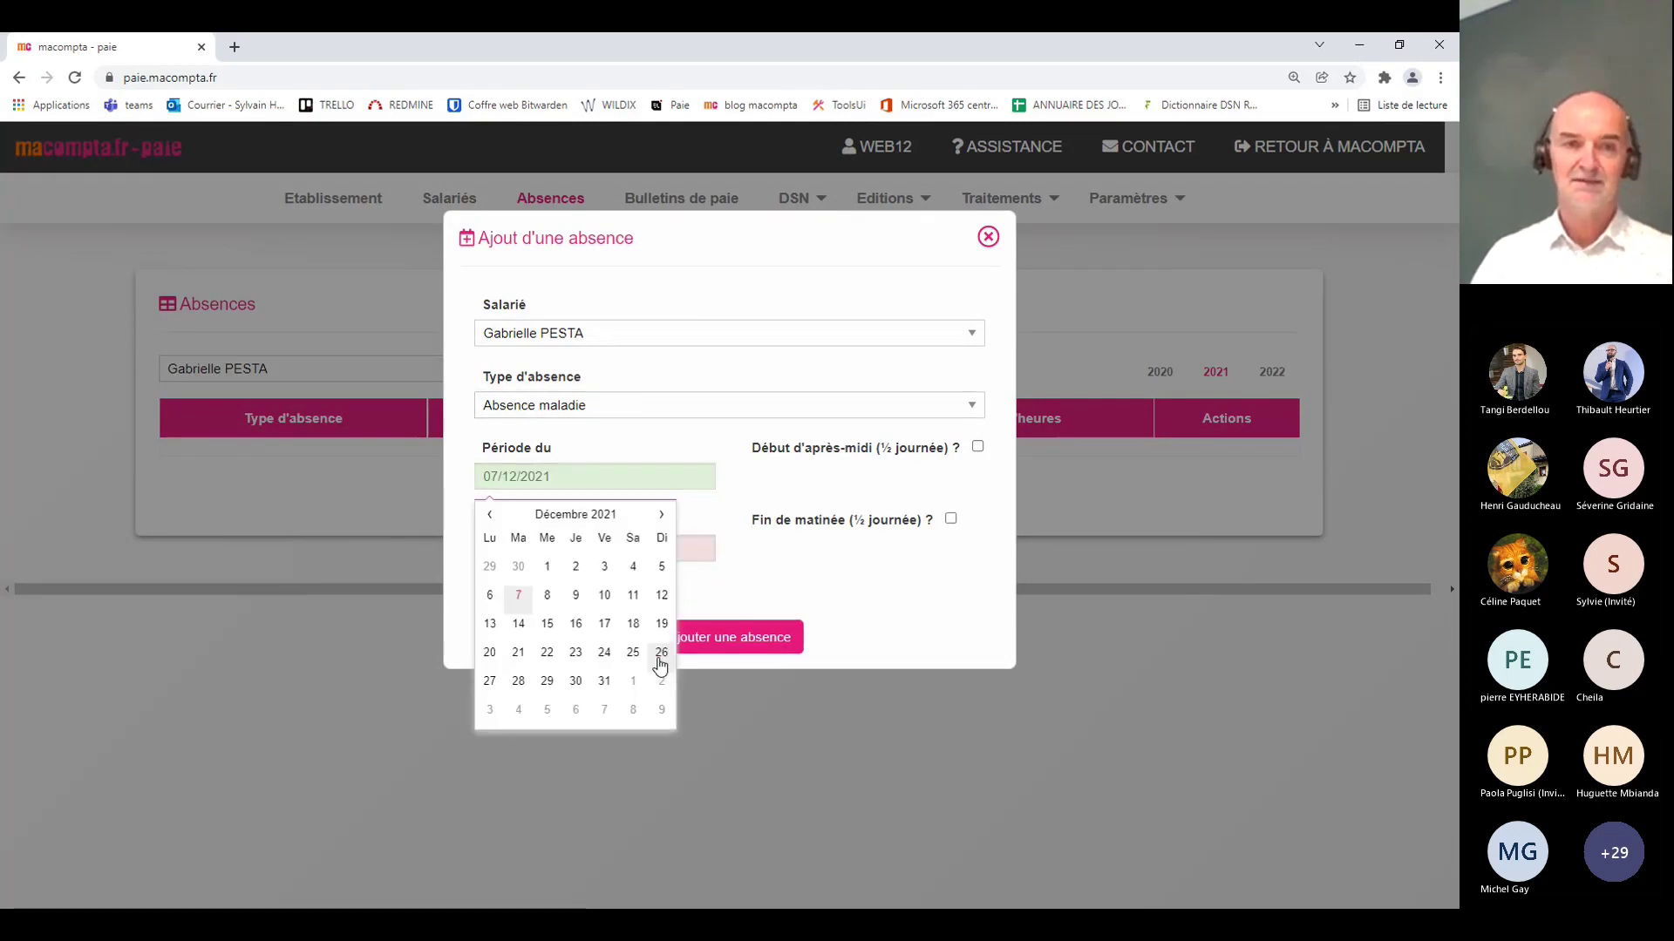
click(495, 609)
click(517, 547)
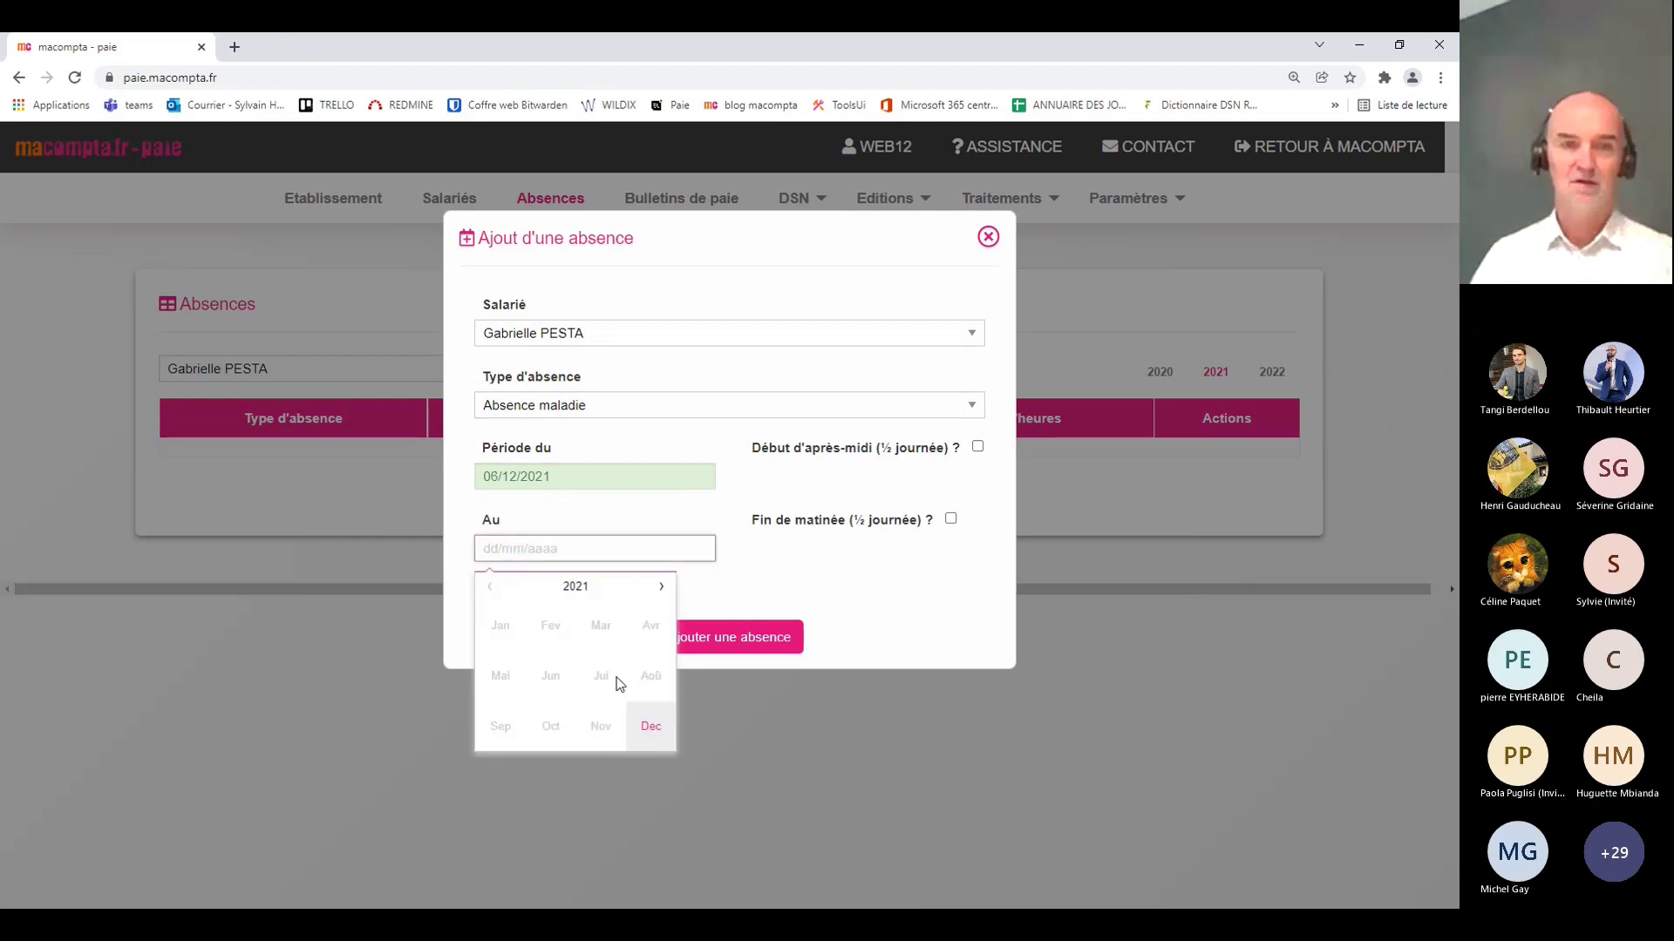
click(660, 741)
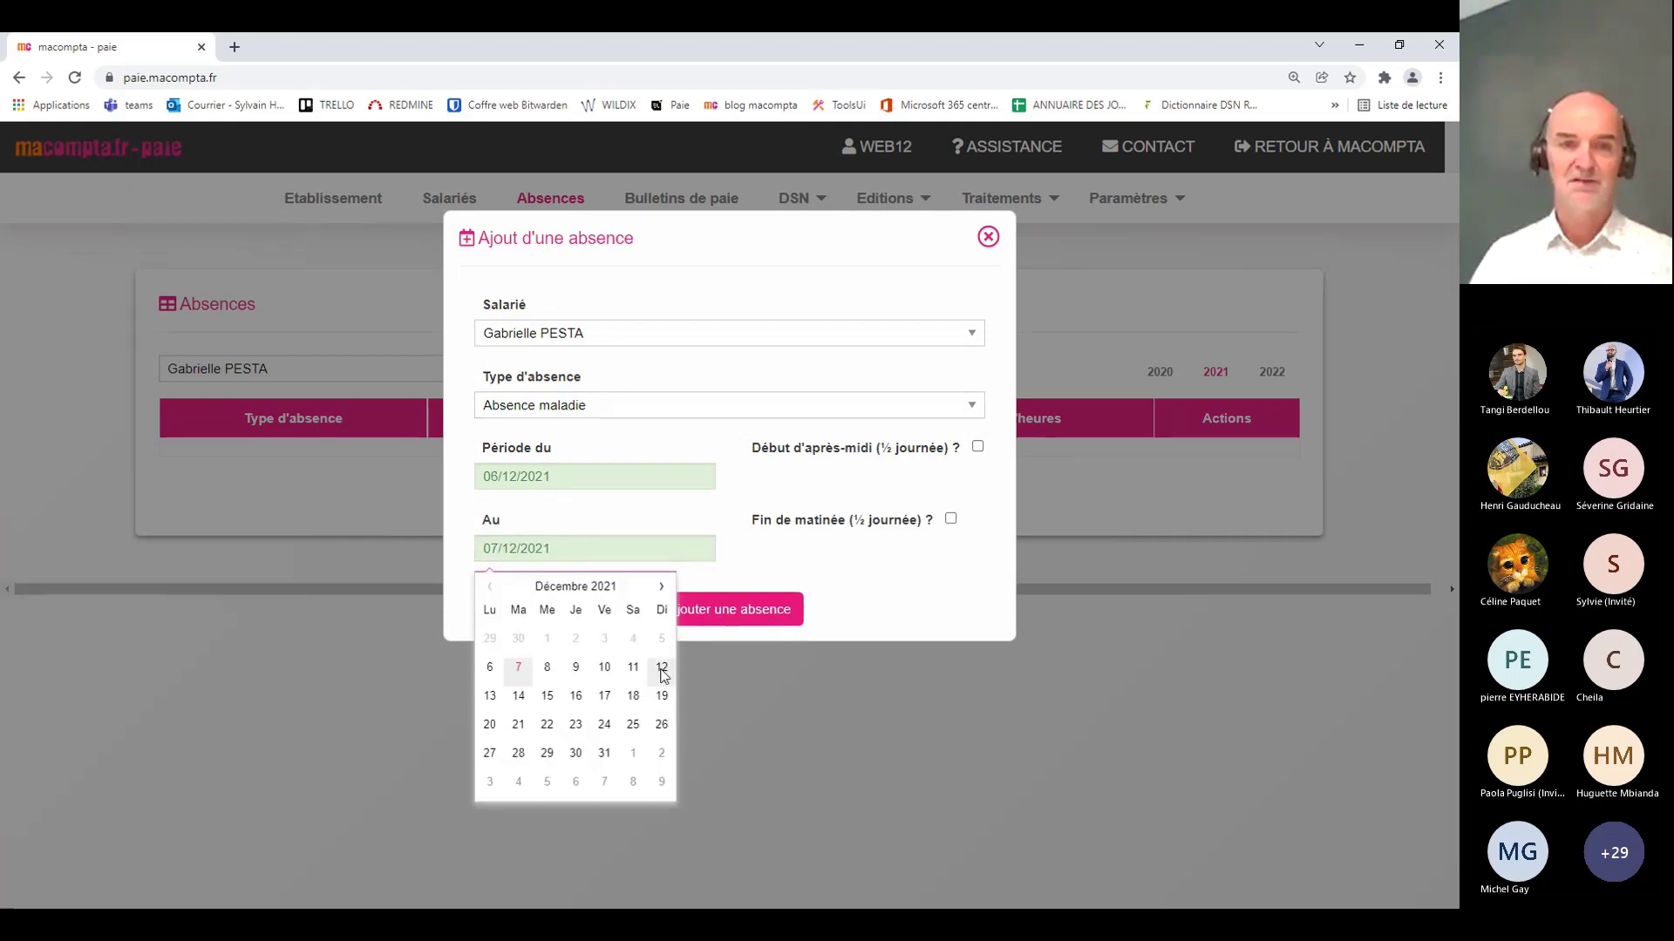
click(661, 670)
click(709, 611)
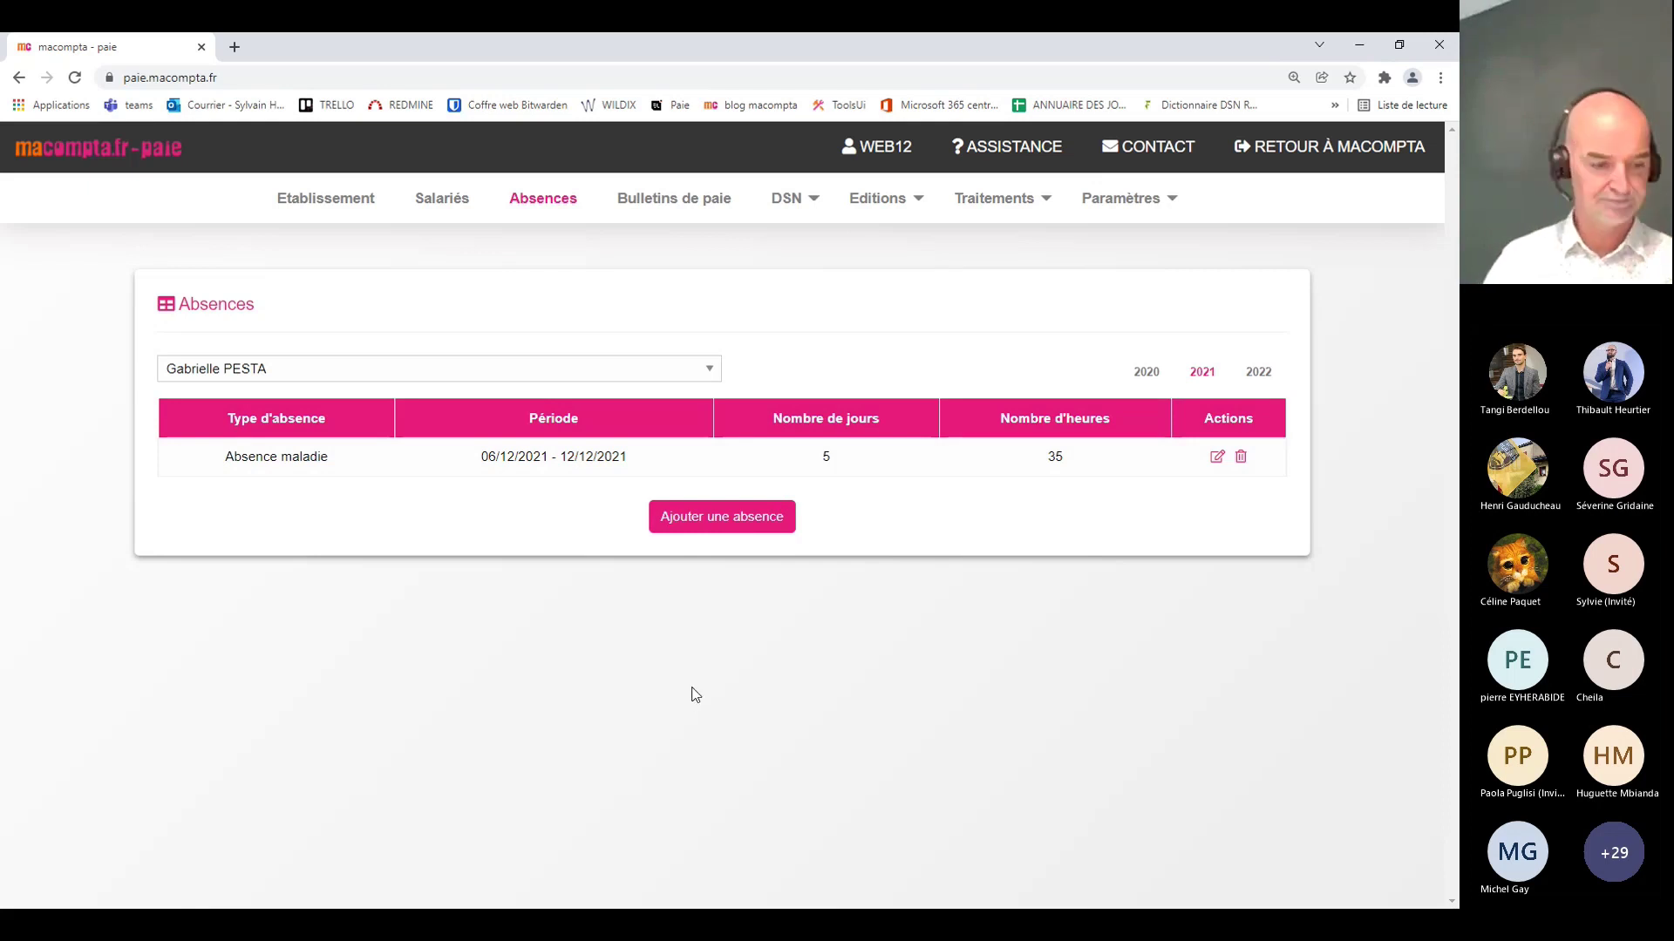
Step: Show the 2021 payslips list, where the December 2021 payslip is still to create
click(682, 199)
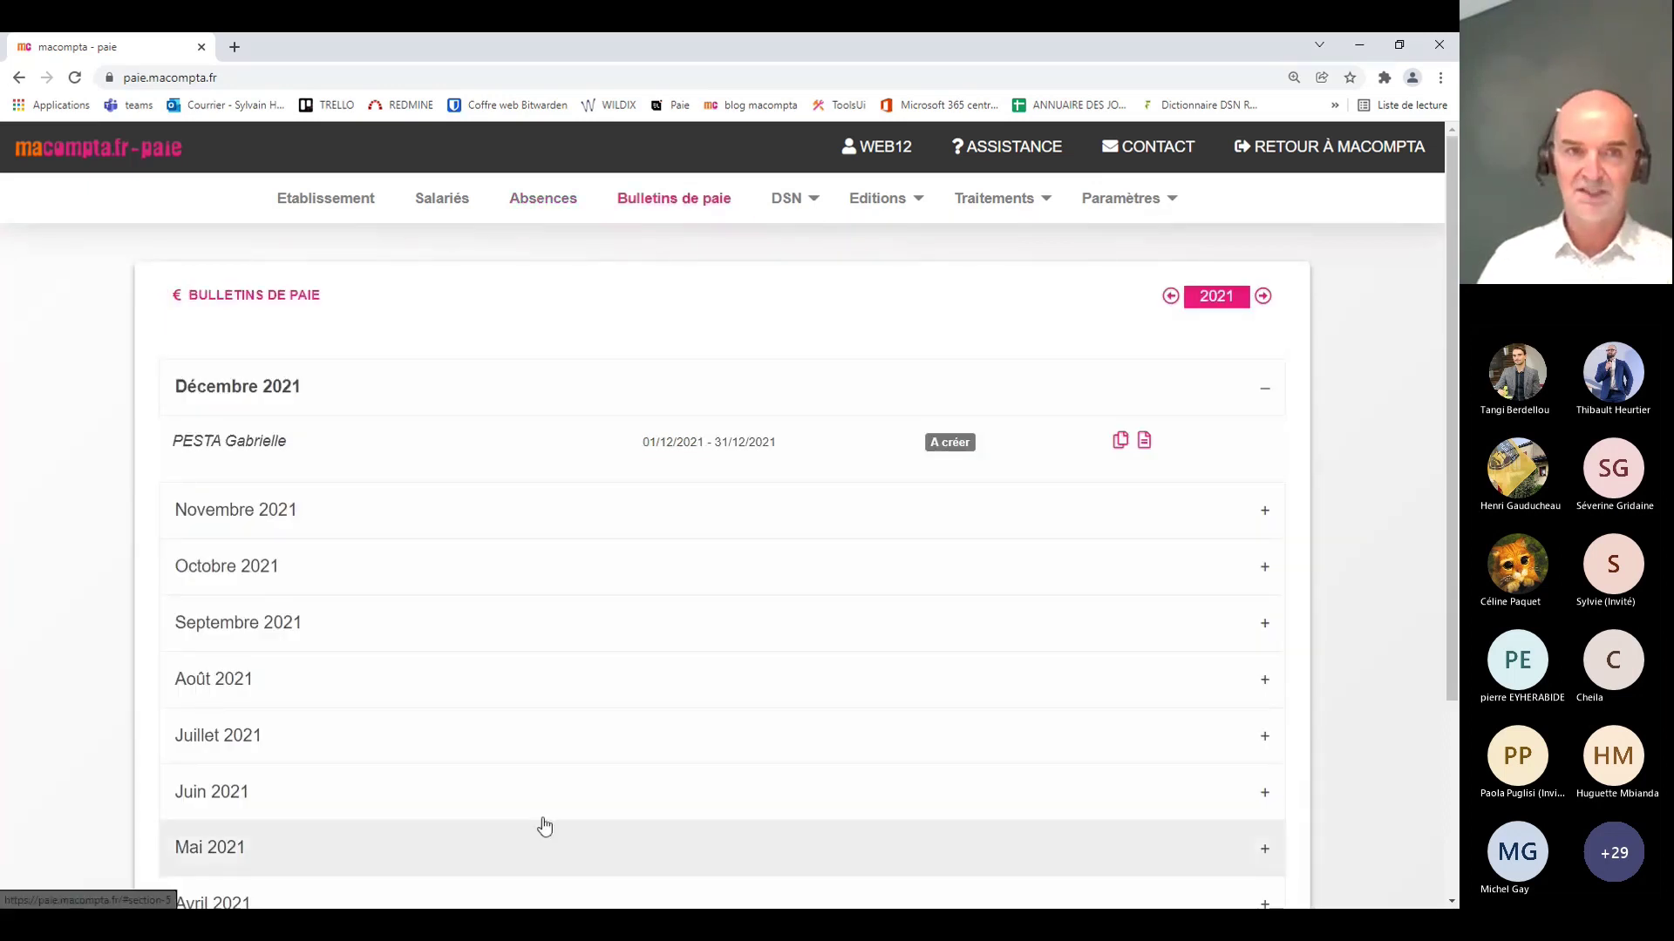
scroll(701, 597, down, 3)
scroll(701, 596, up, 3)
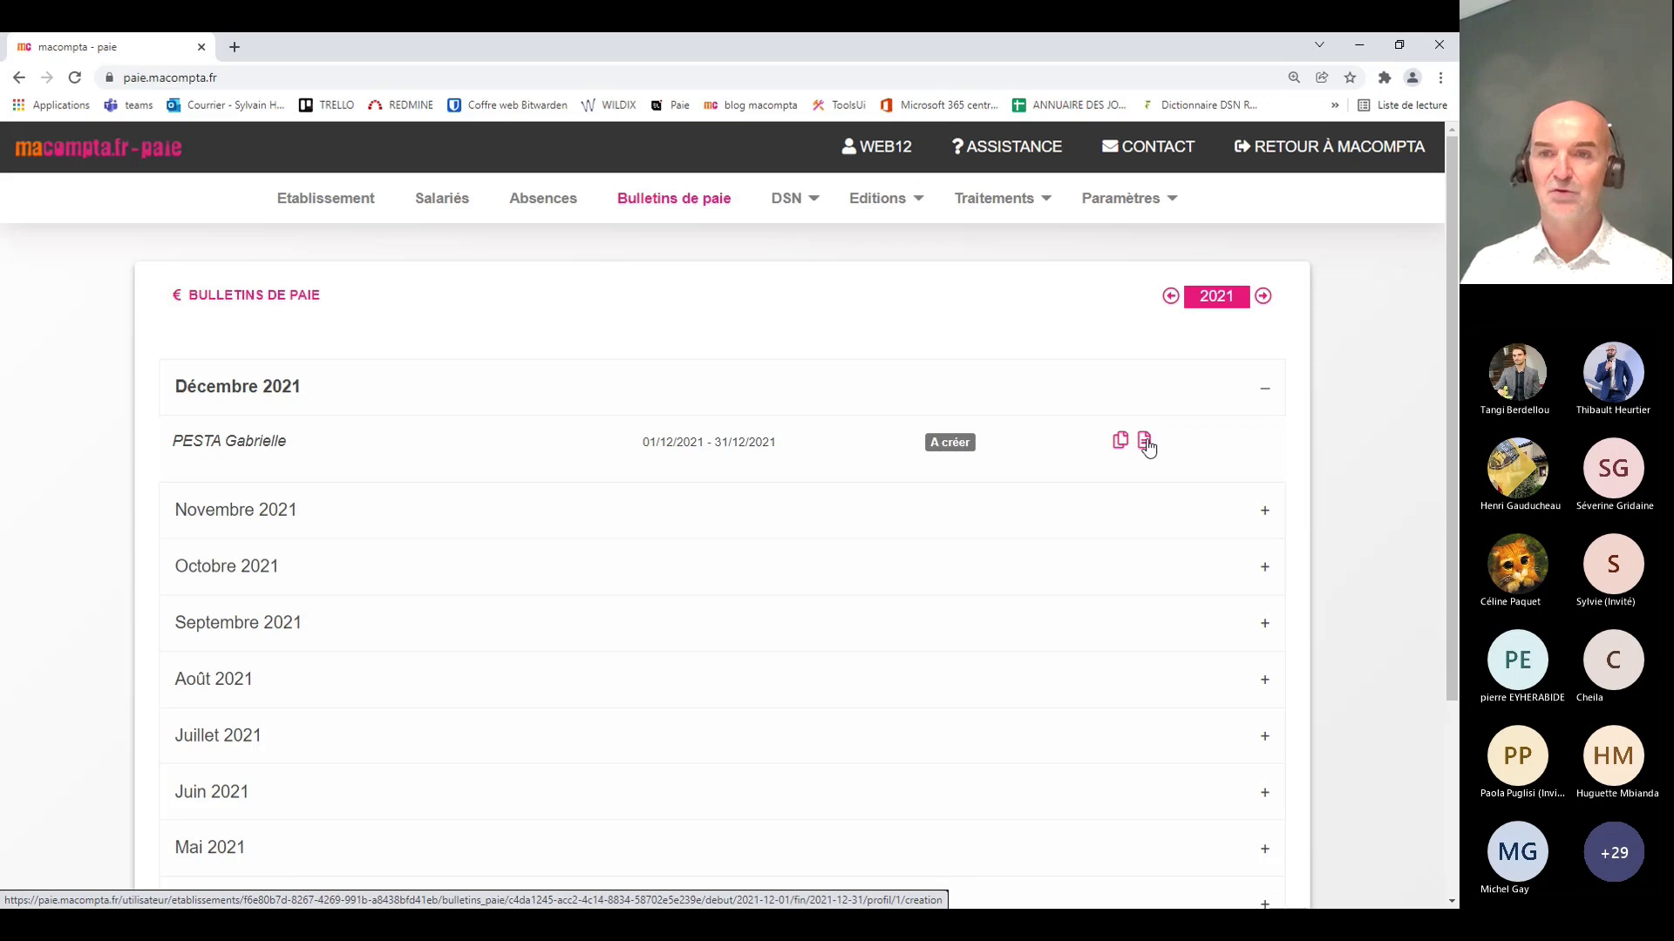
Step: Start the December 2021 payslip and enter a base salary of 1800
click(1144, 442)
scroll(1147, 444, down, 3)
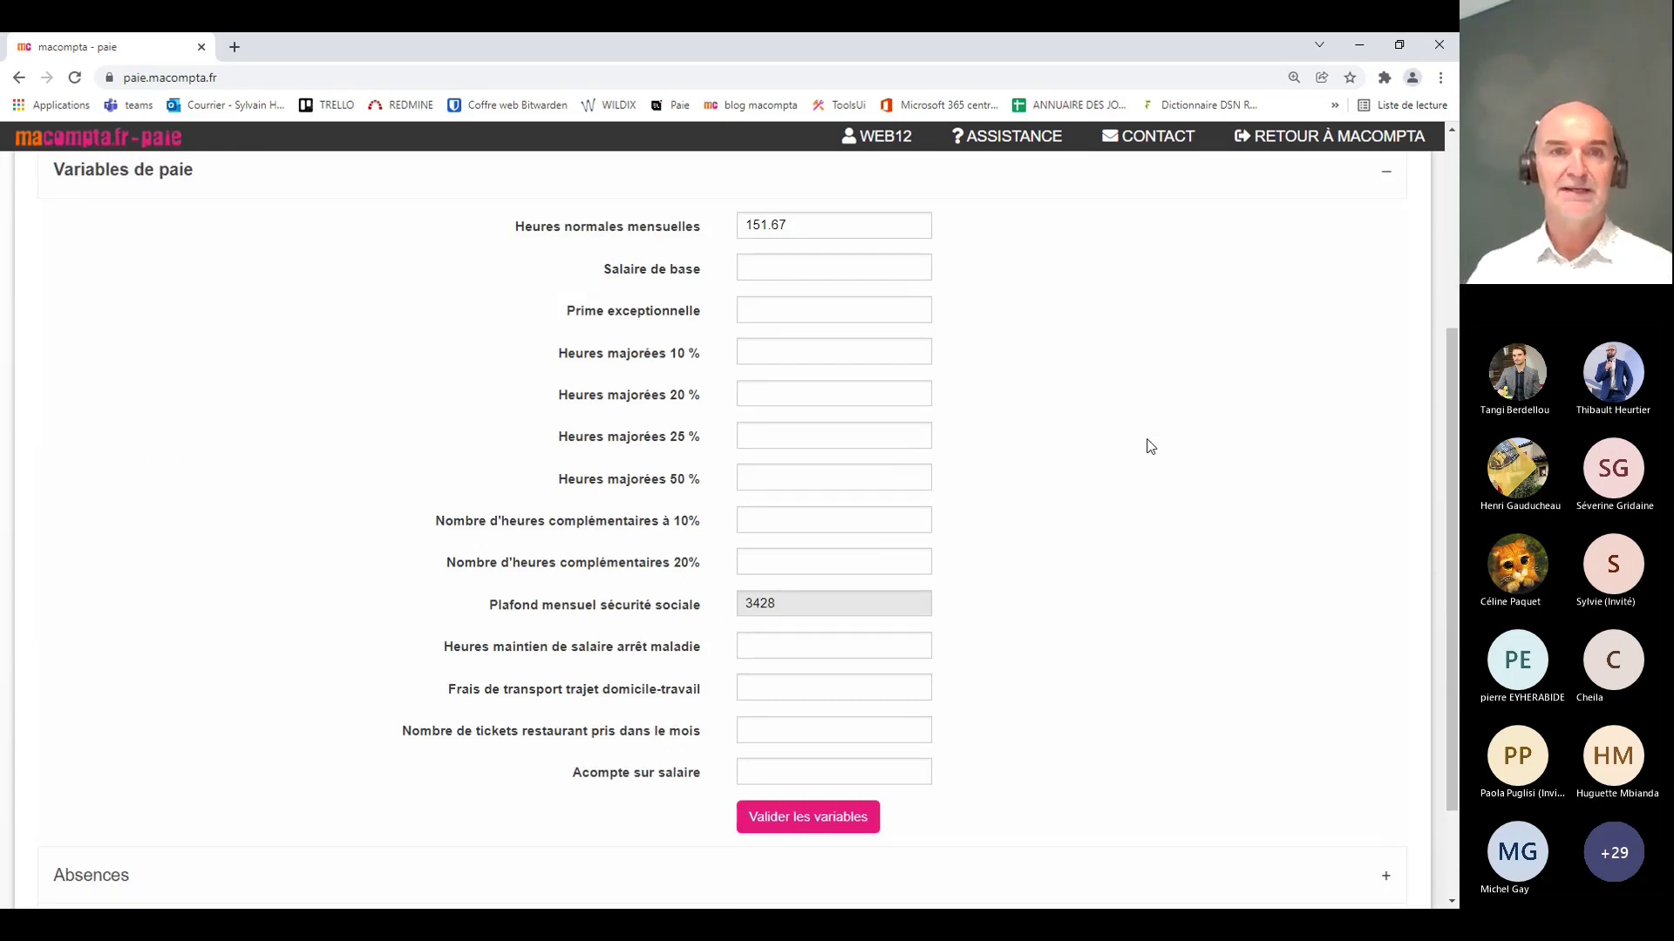
click(760, 266)
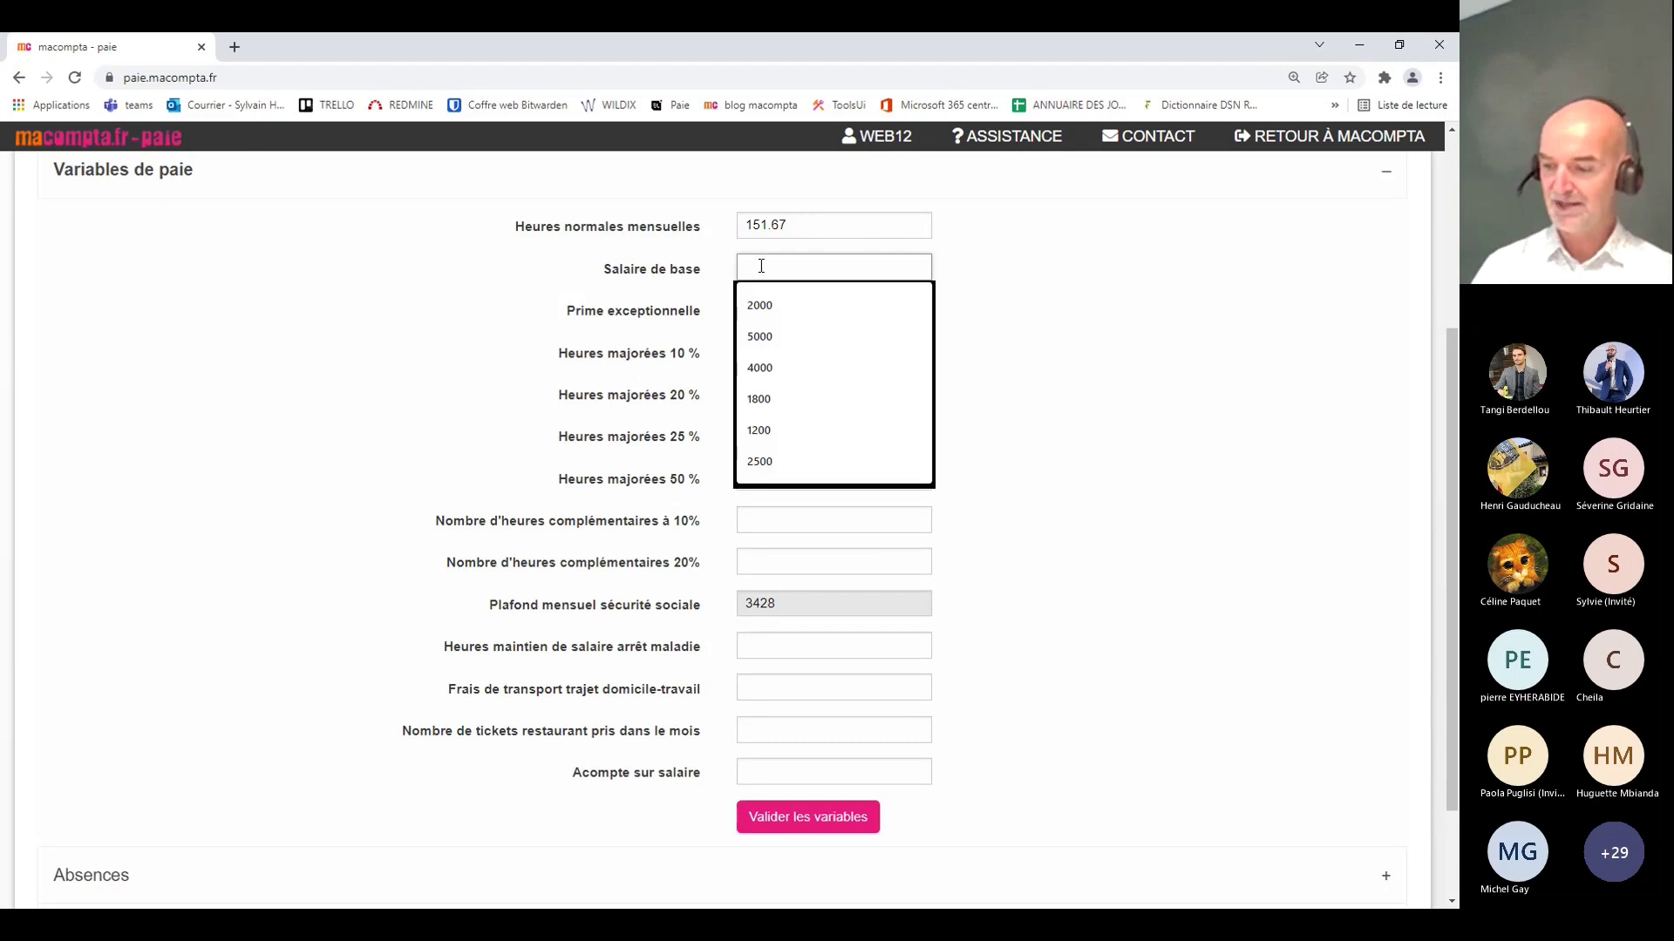
text(18)
key(Down)
key(Return)
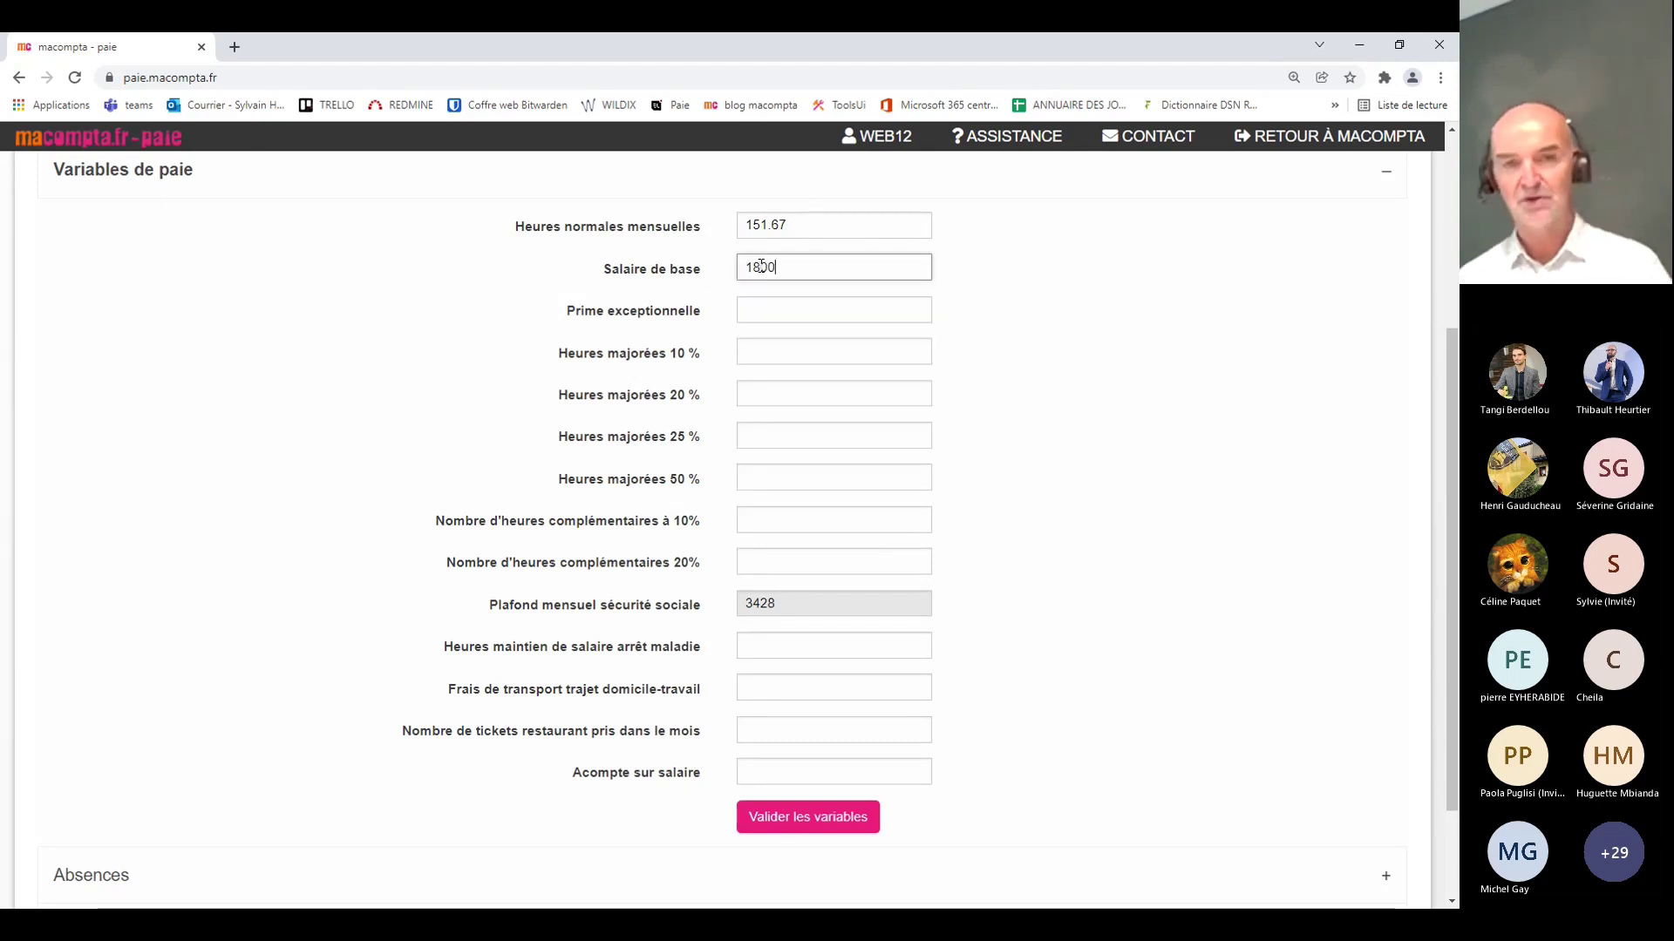
key(Tab)
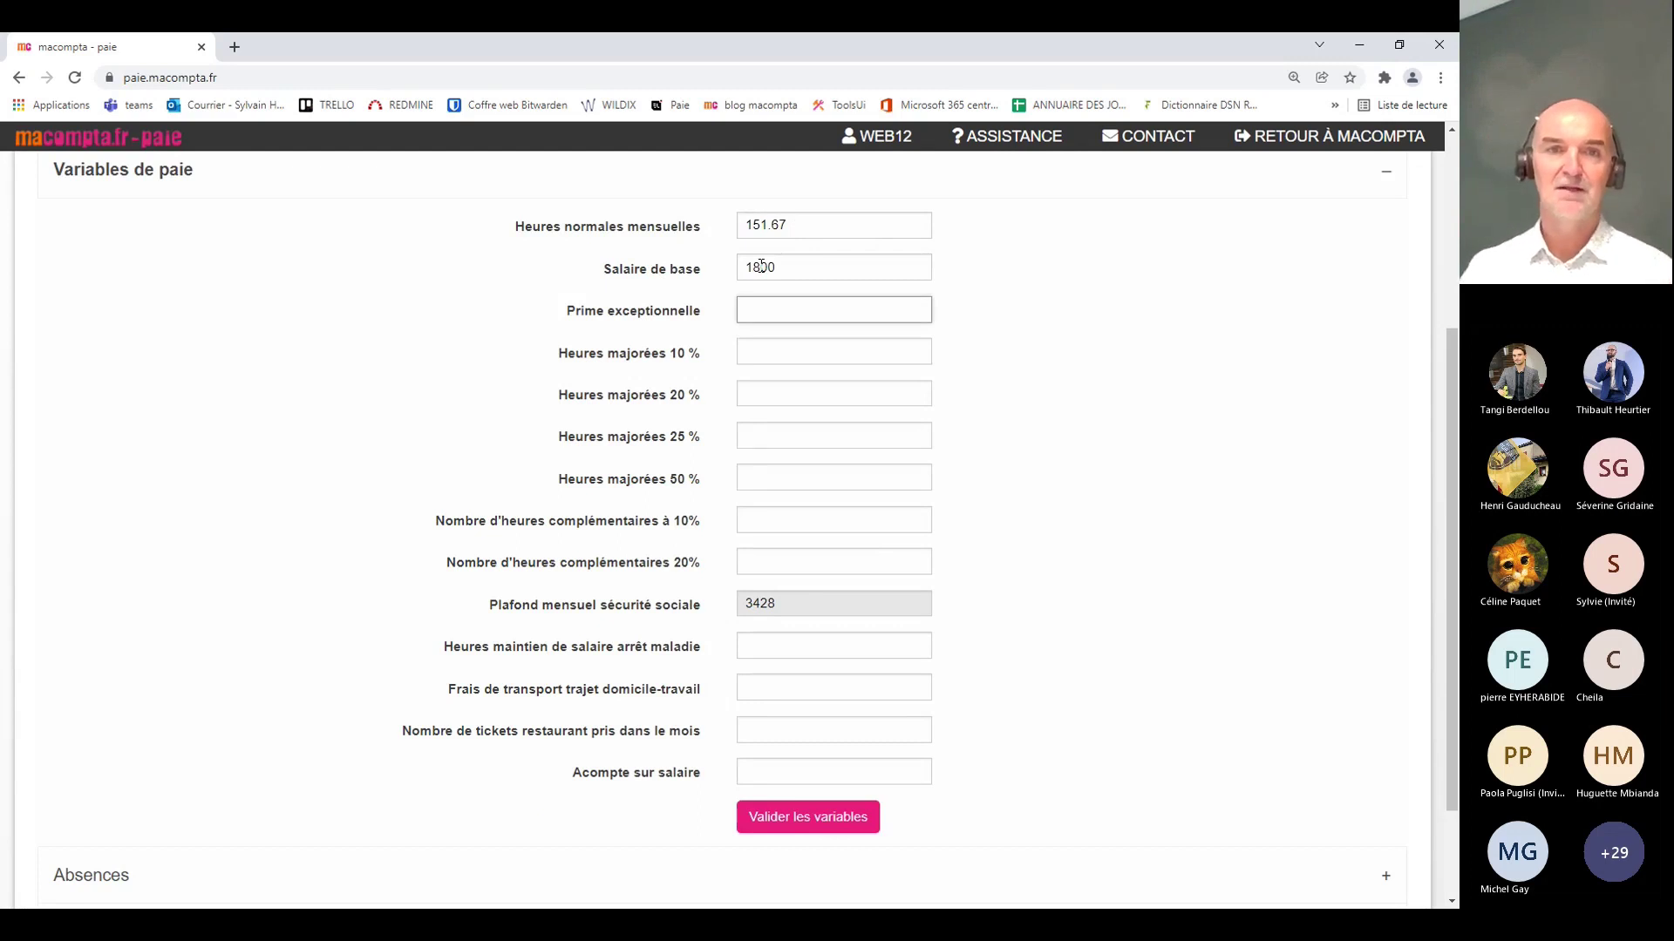
Step: Enter 17.33 hours of 25 % overtime and validate the payslip variables
click(771, 435)
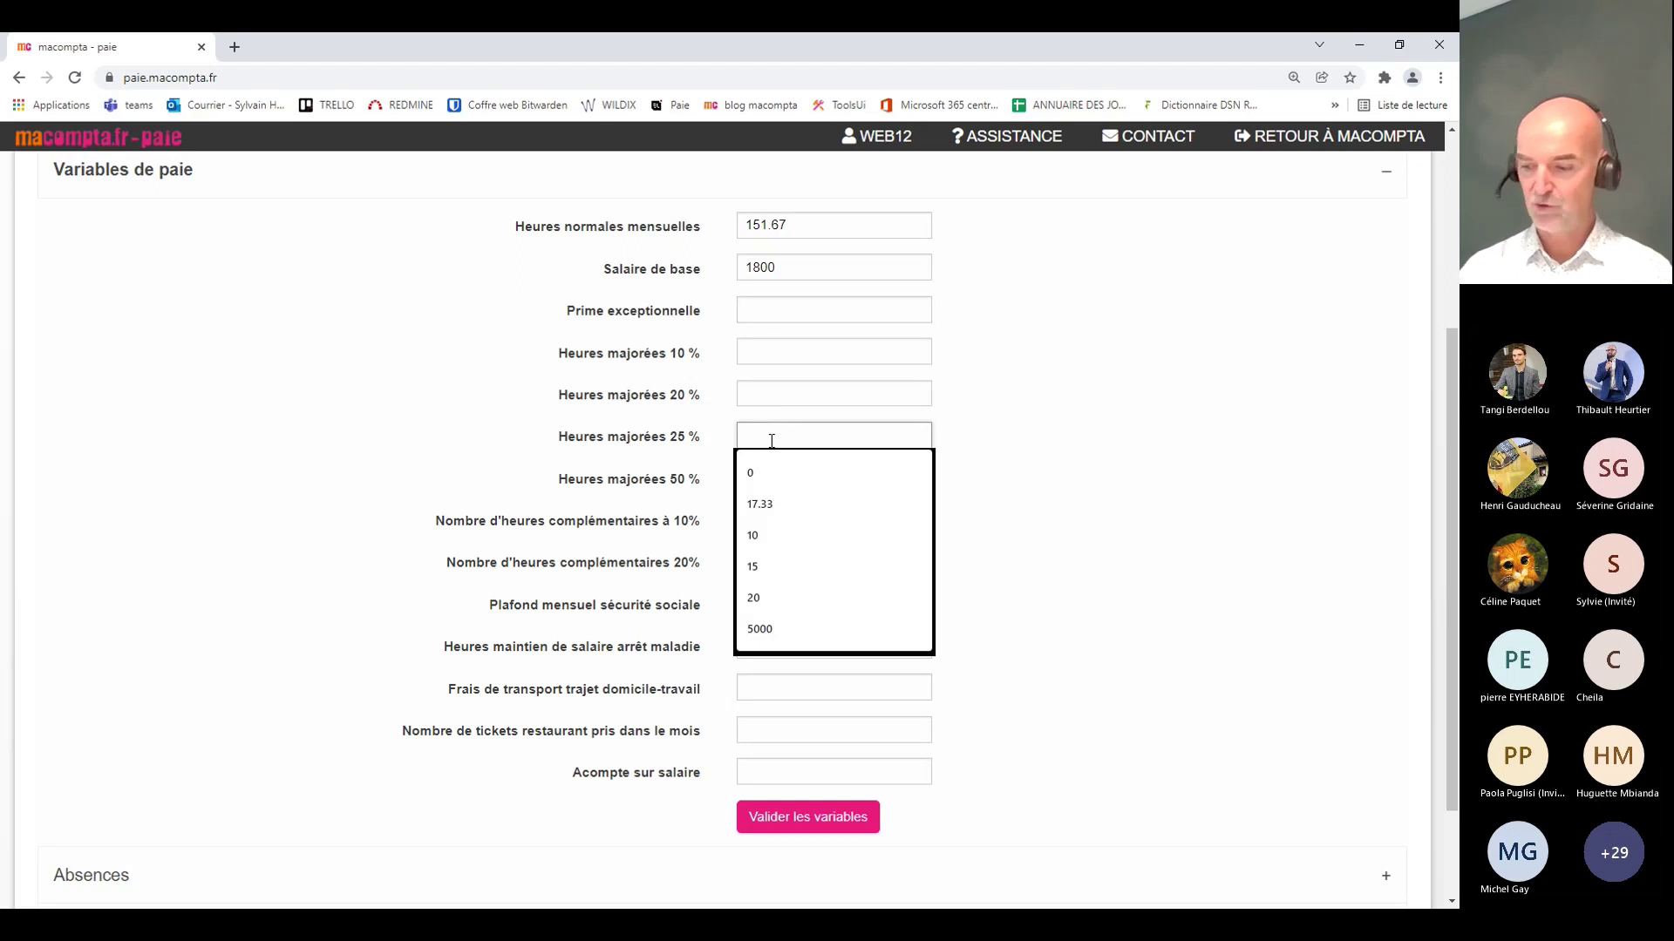
text(17.33)
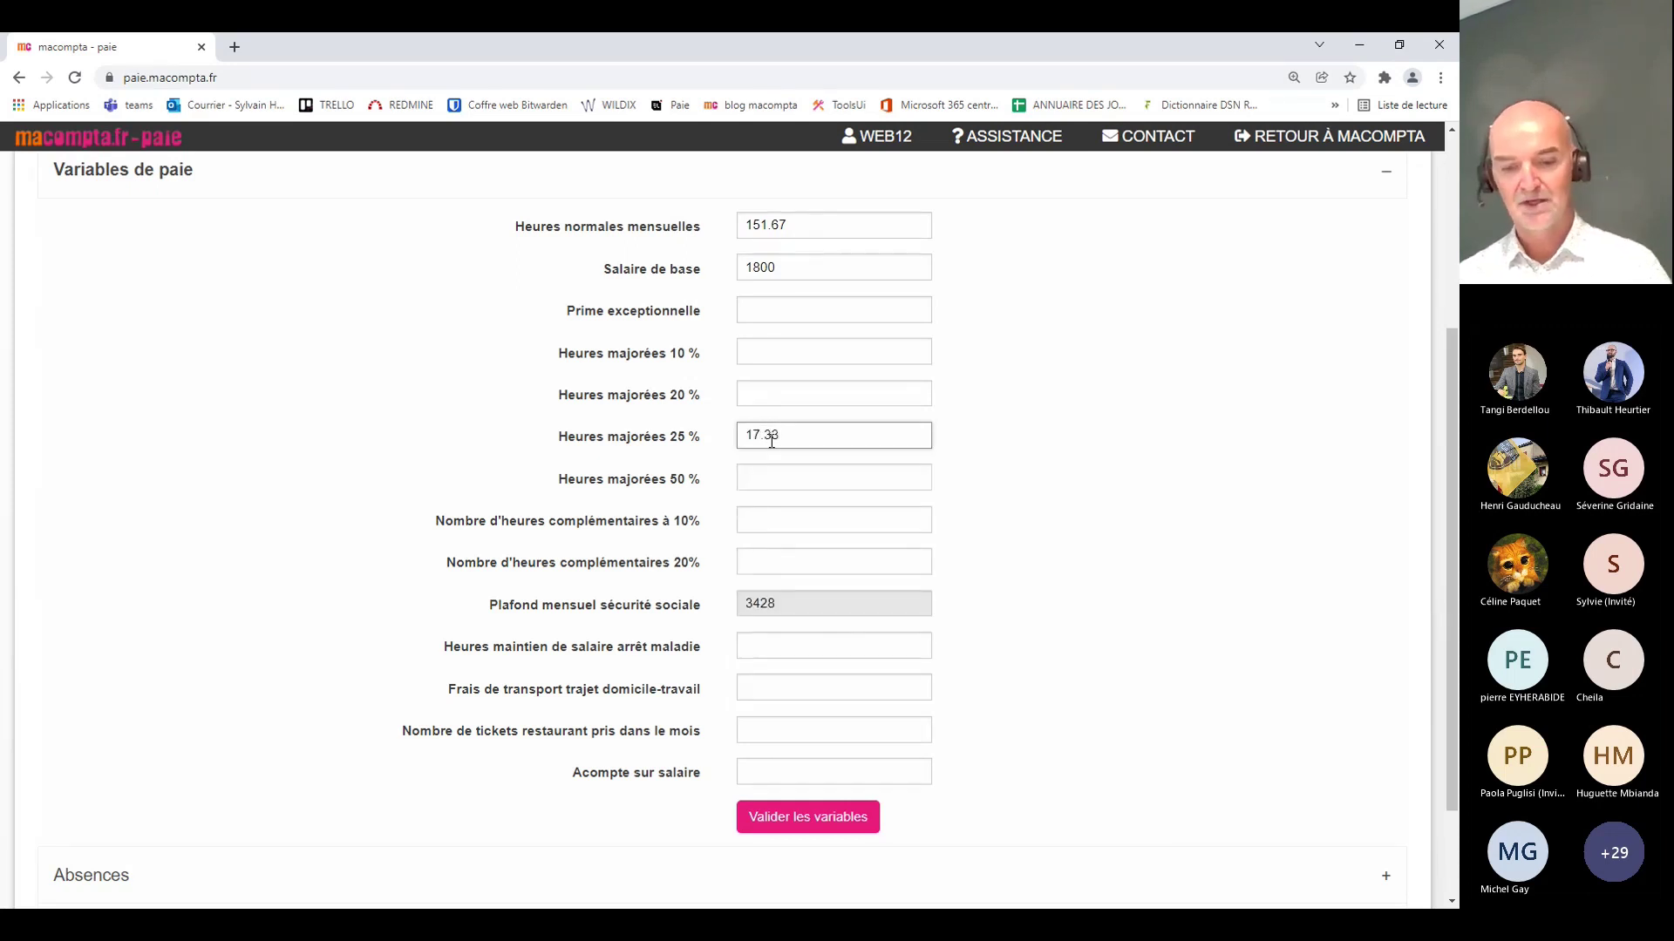
key(Tab)
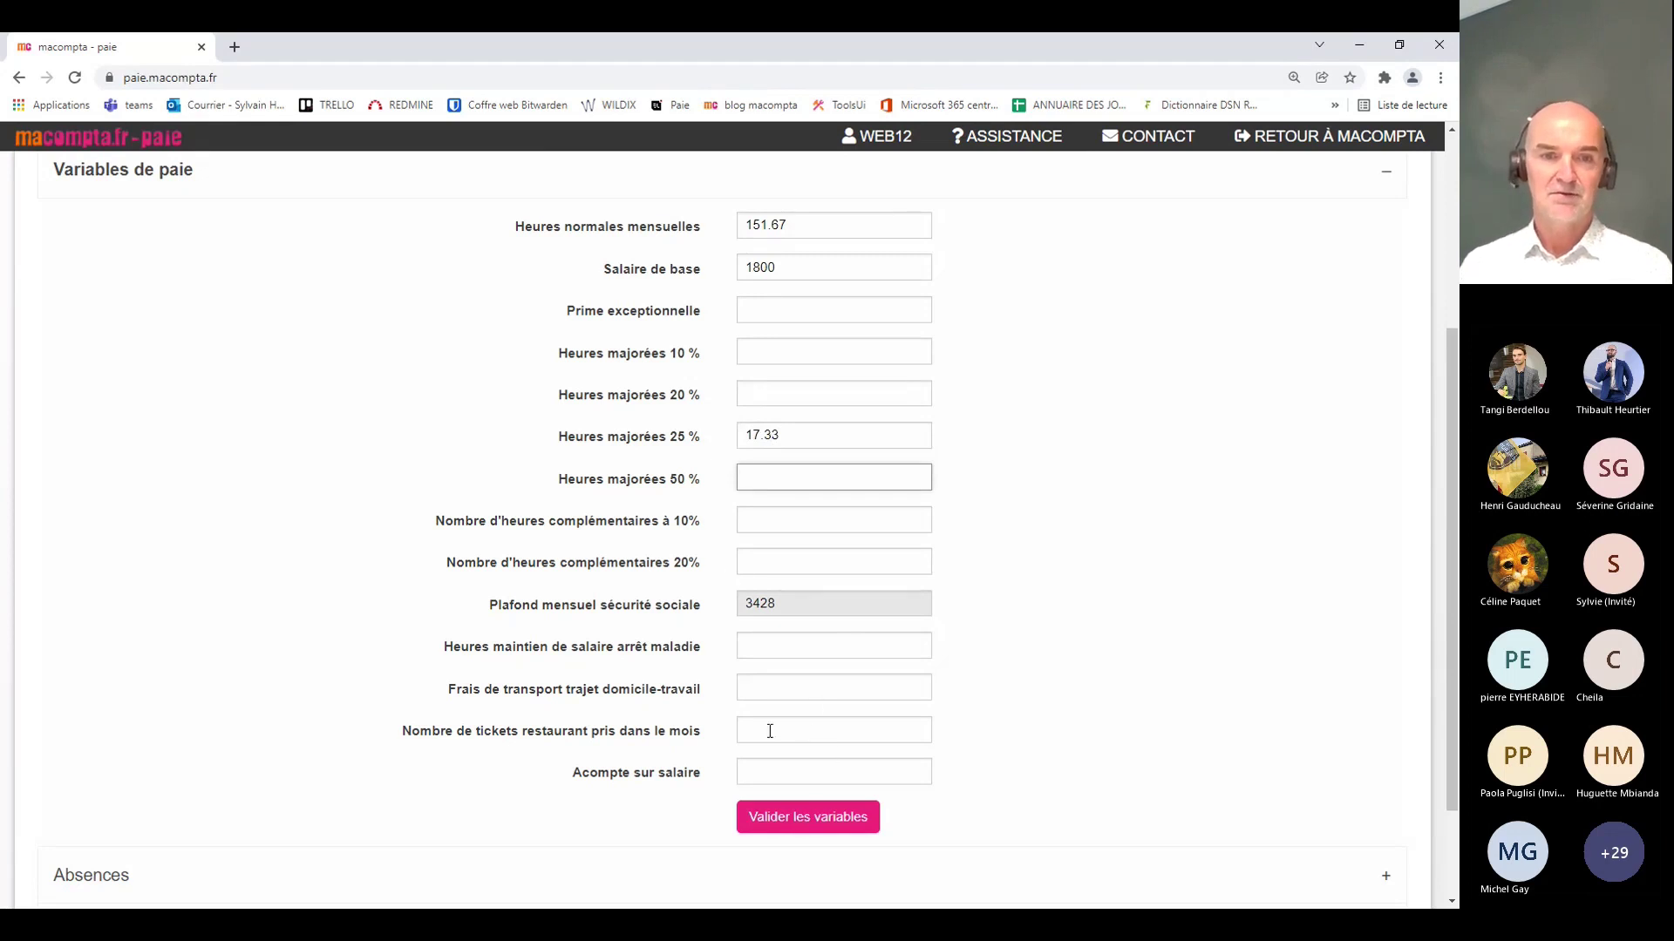
click(818, 820)
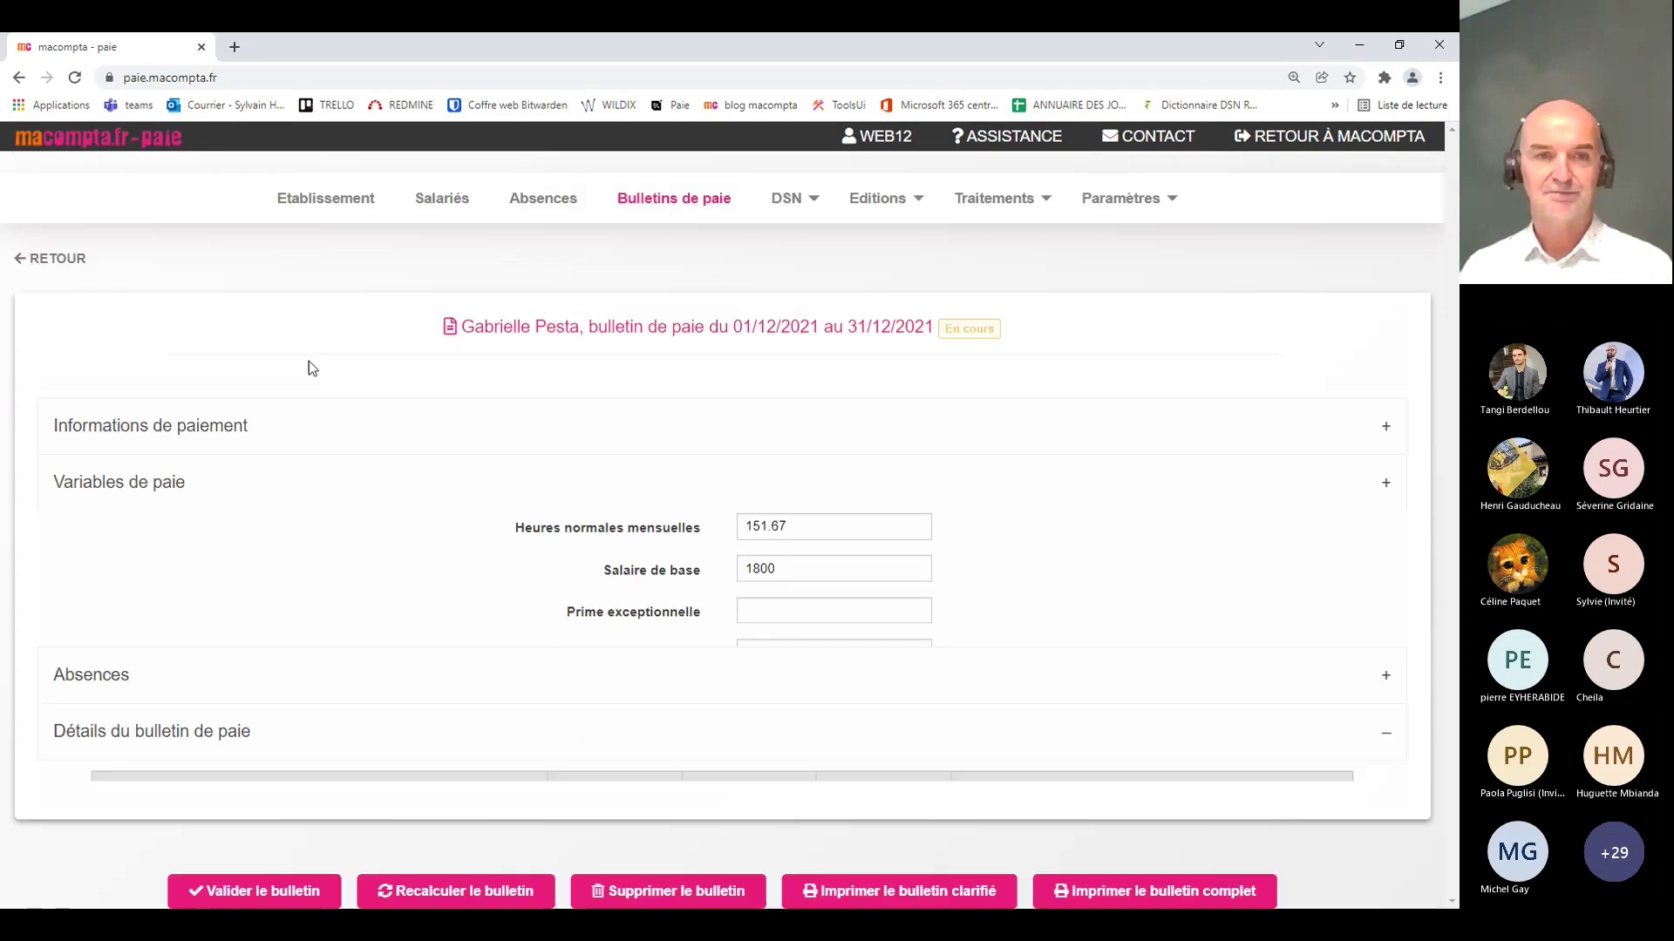
scroll(600, 477, down, 5)
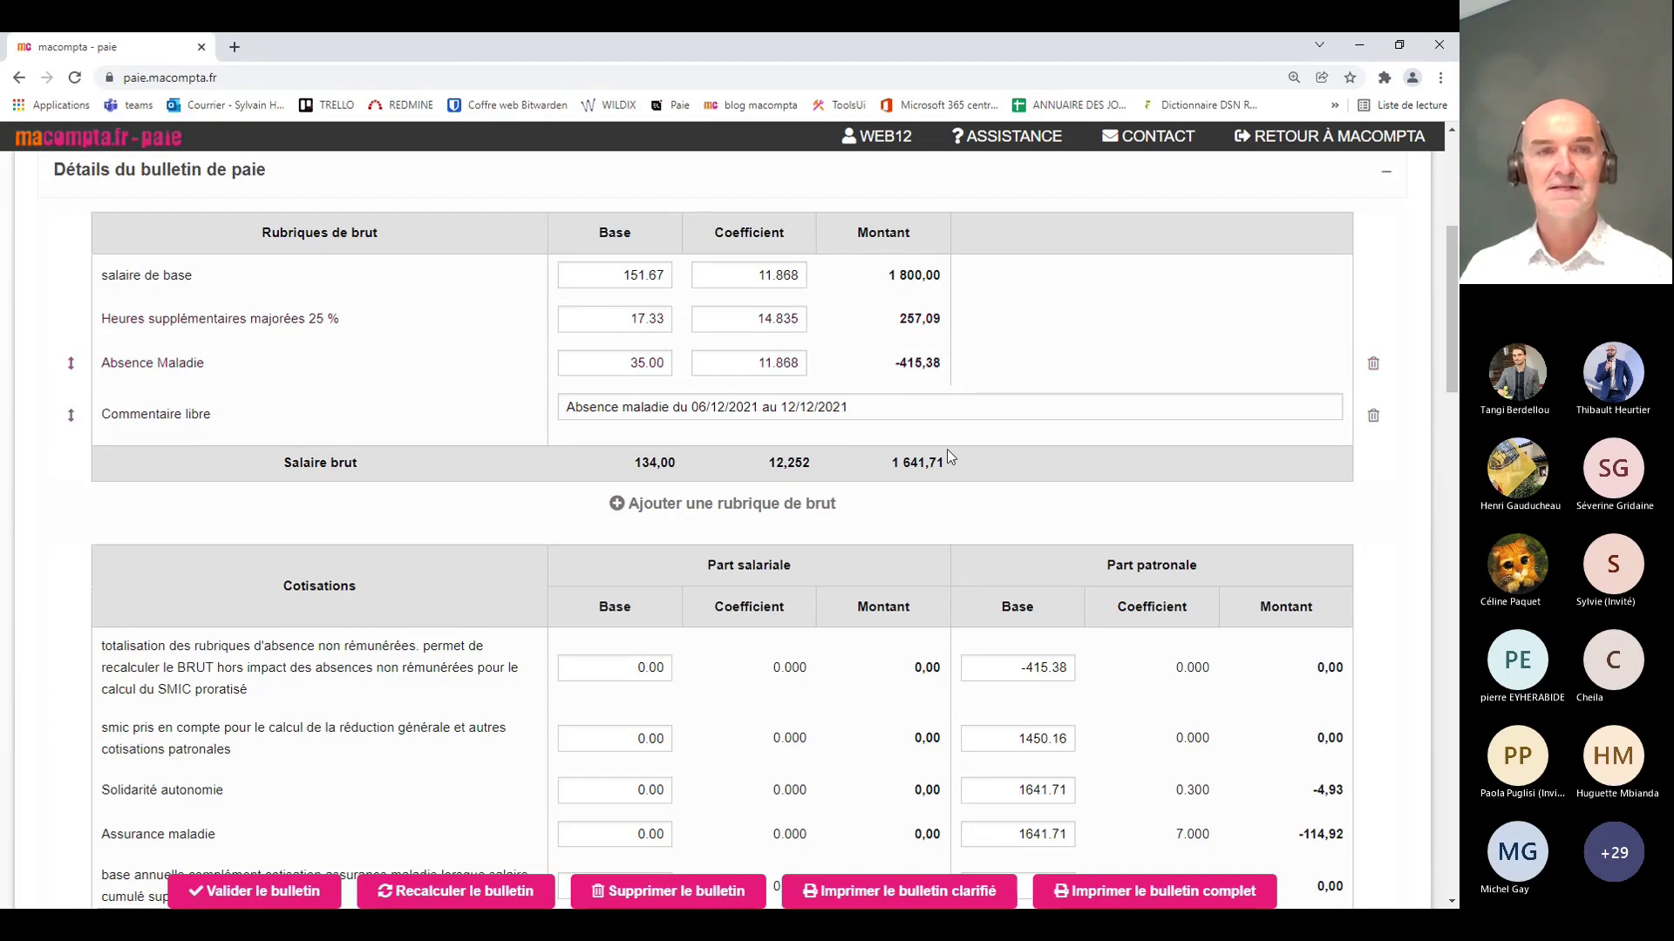
scroll(950, 458, up, 5)
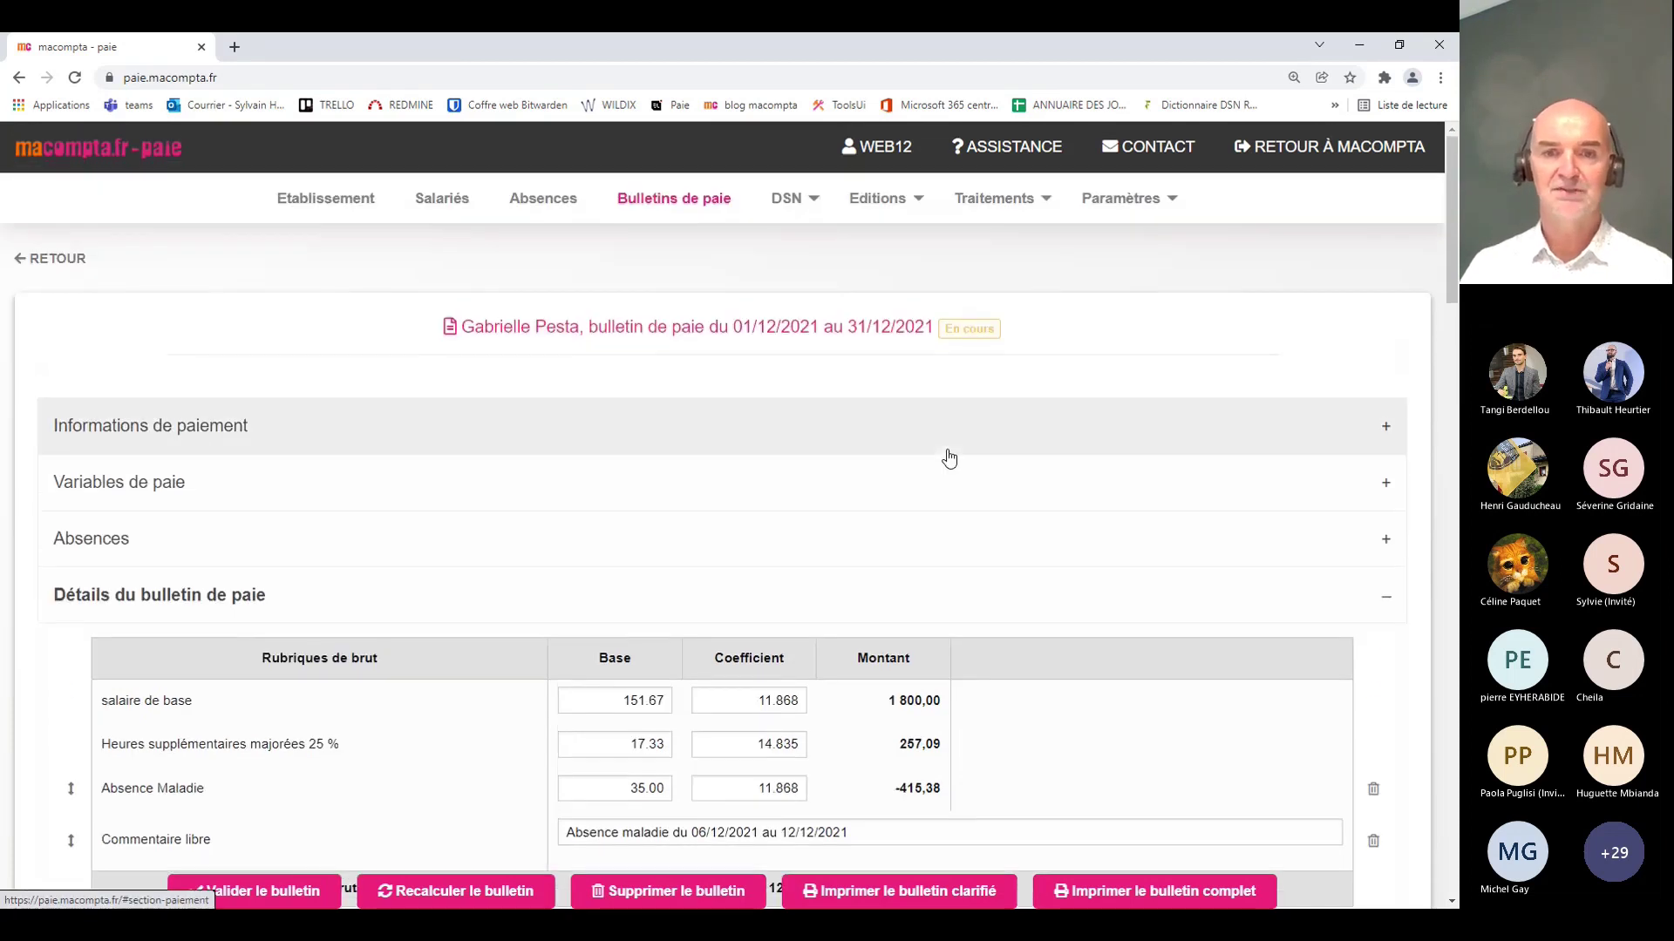
scroll(950, 457, down, 3)
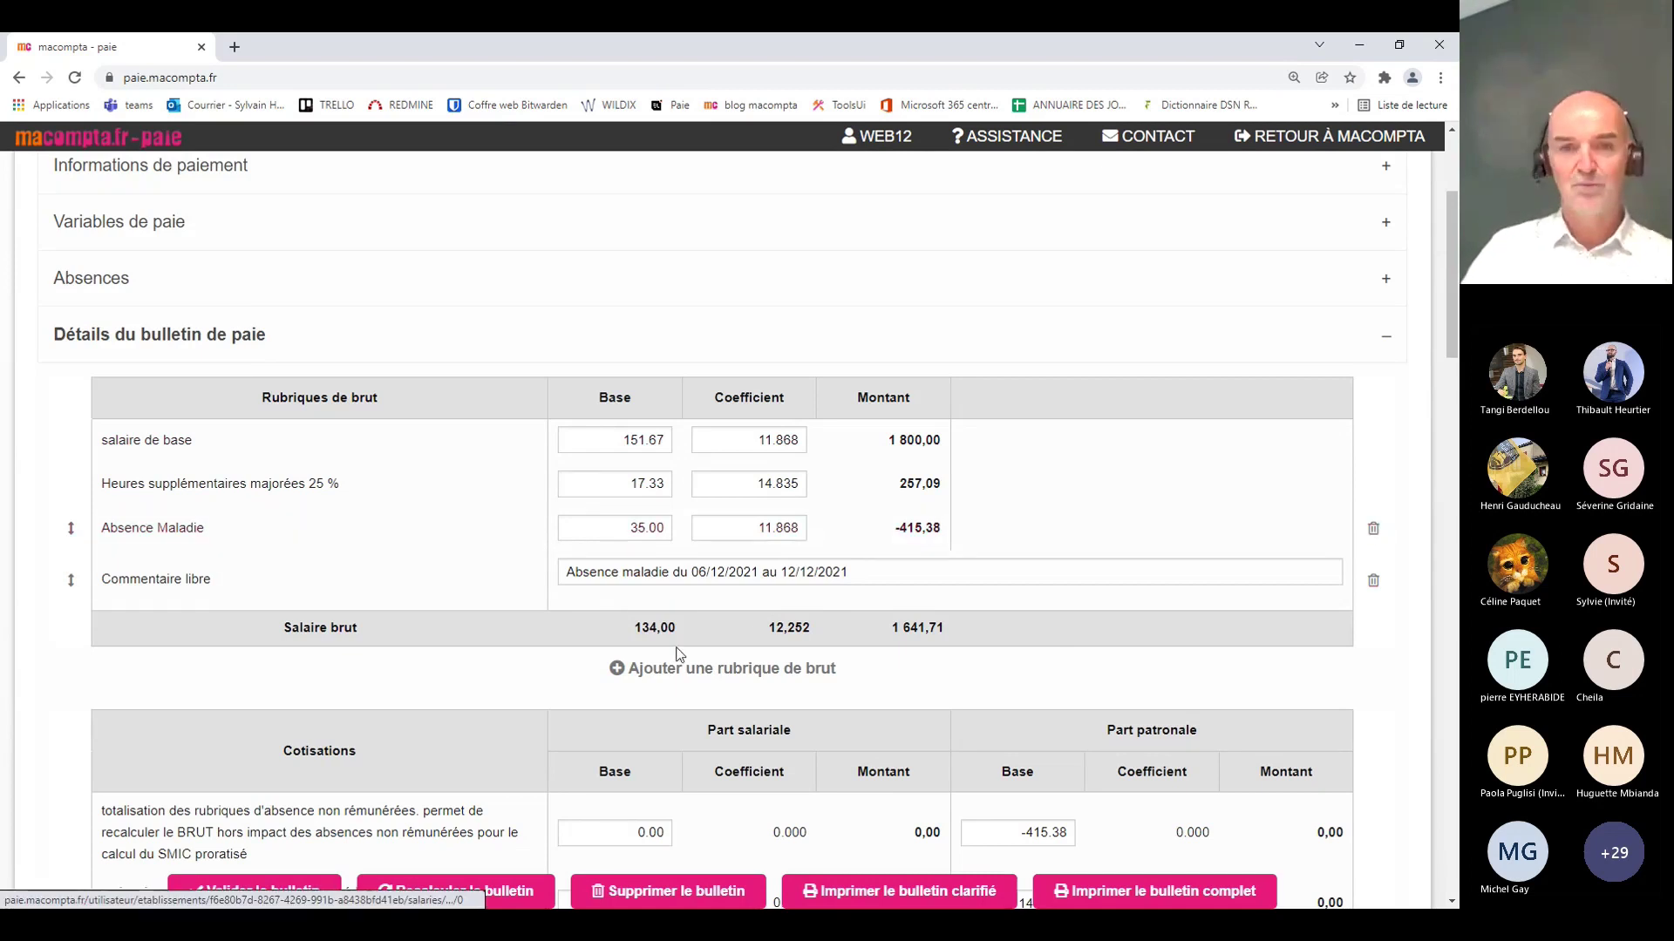
Step: Add an R_PRIME_EXCEPTIONNELLE gross pay line to the December payslip
click(758, 672)
click(746, 394)
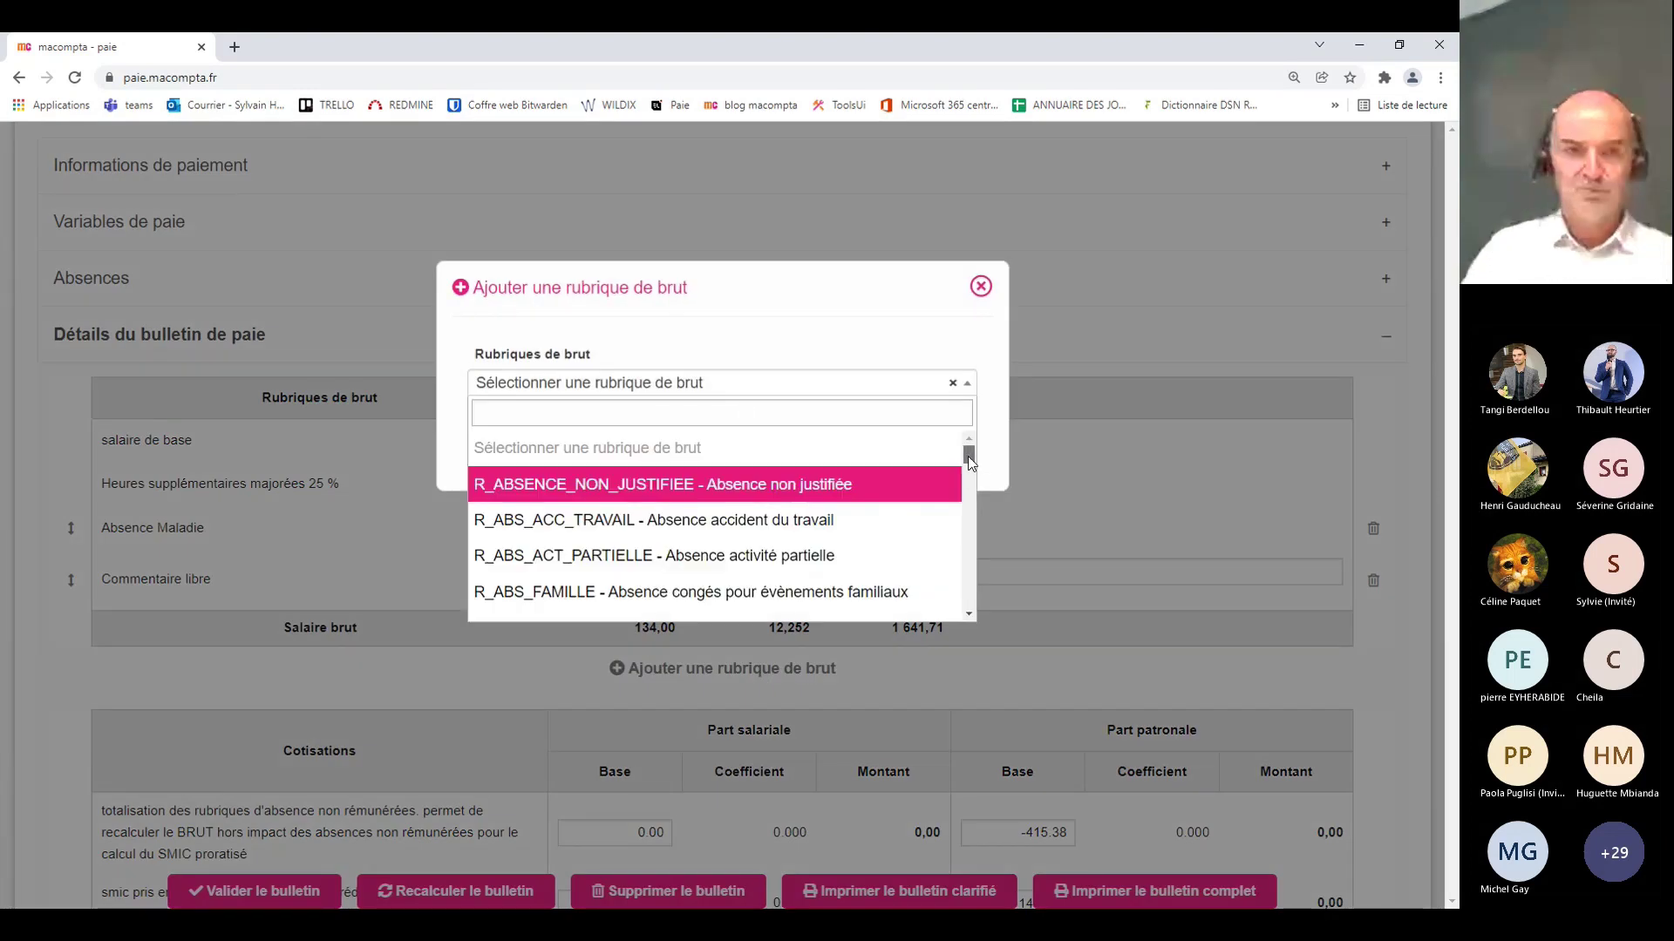
drag(968, 457, 968, 594)
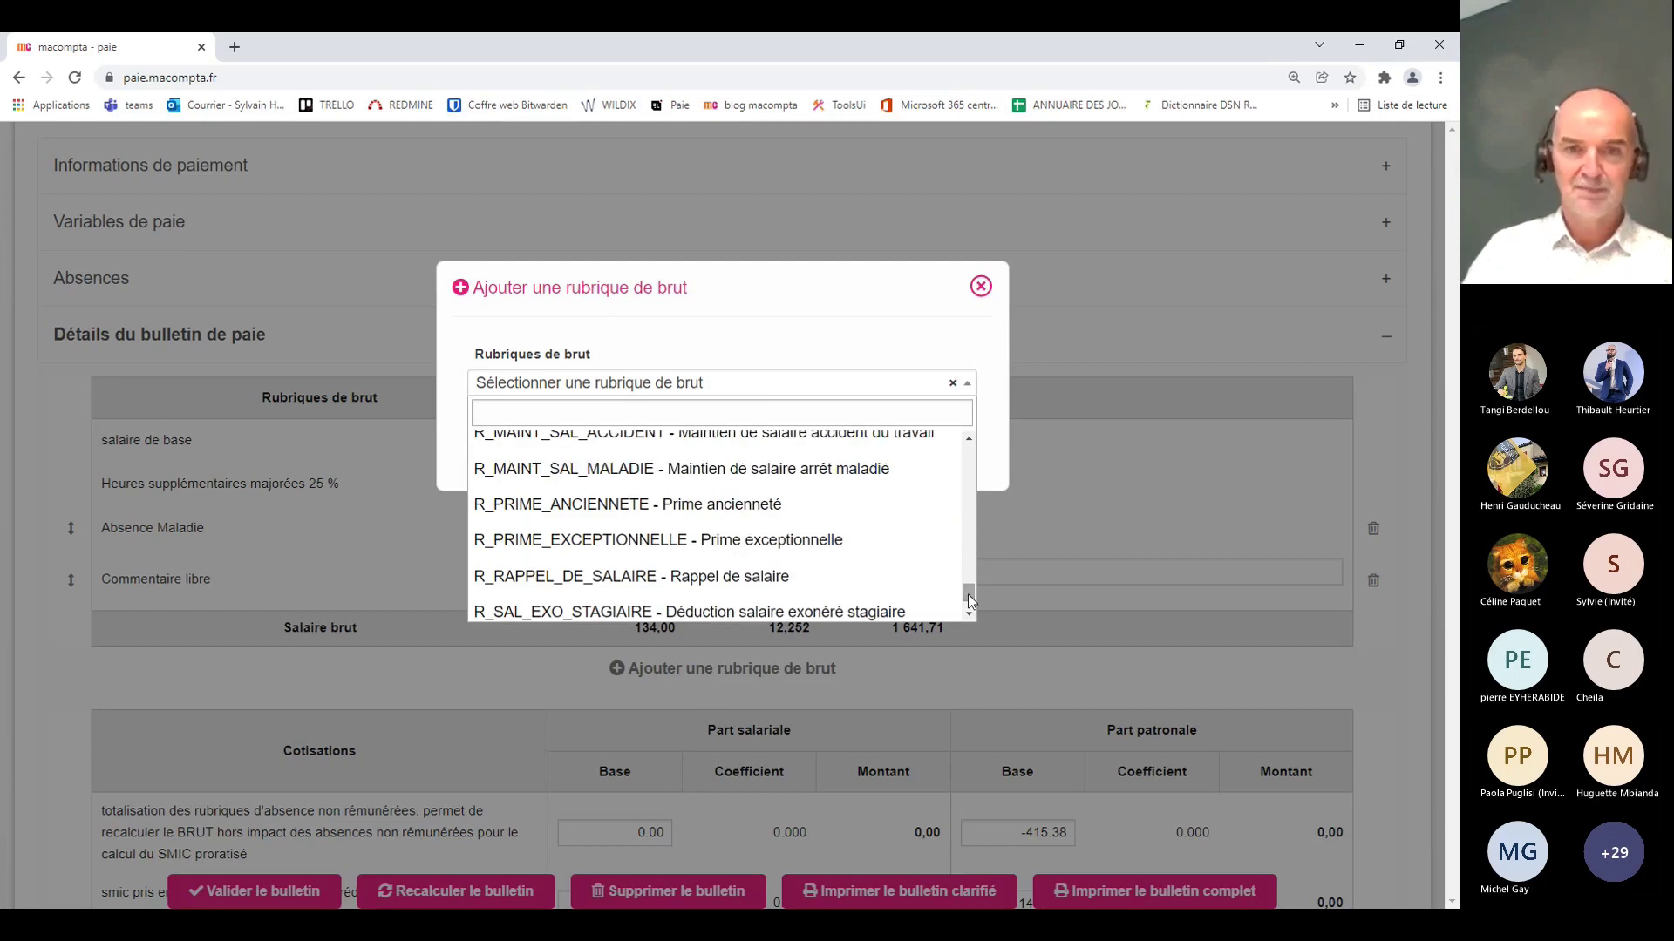
click(774, 542)
click(746, 462)
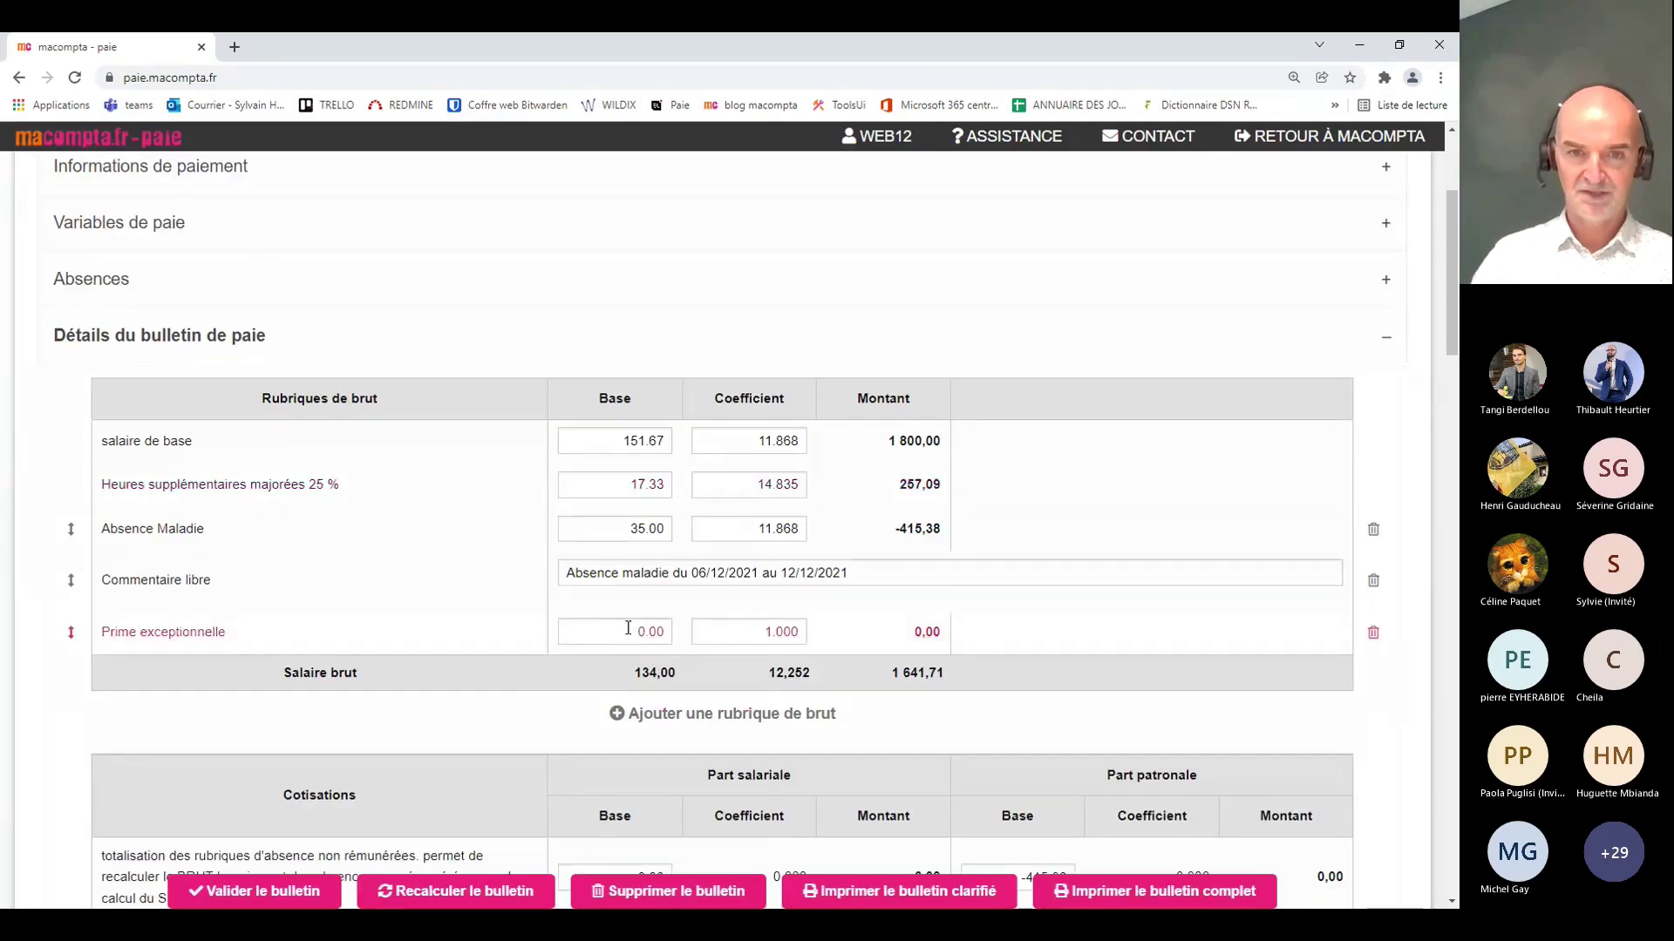
Step: Set the exceptional bonus base to 500, raising gross salary to 2 141,71
click(628, 628)
text(500)
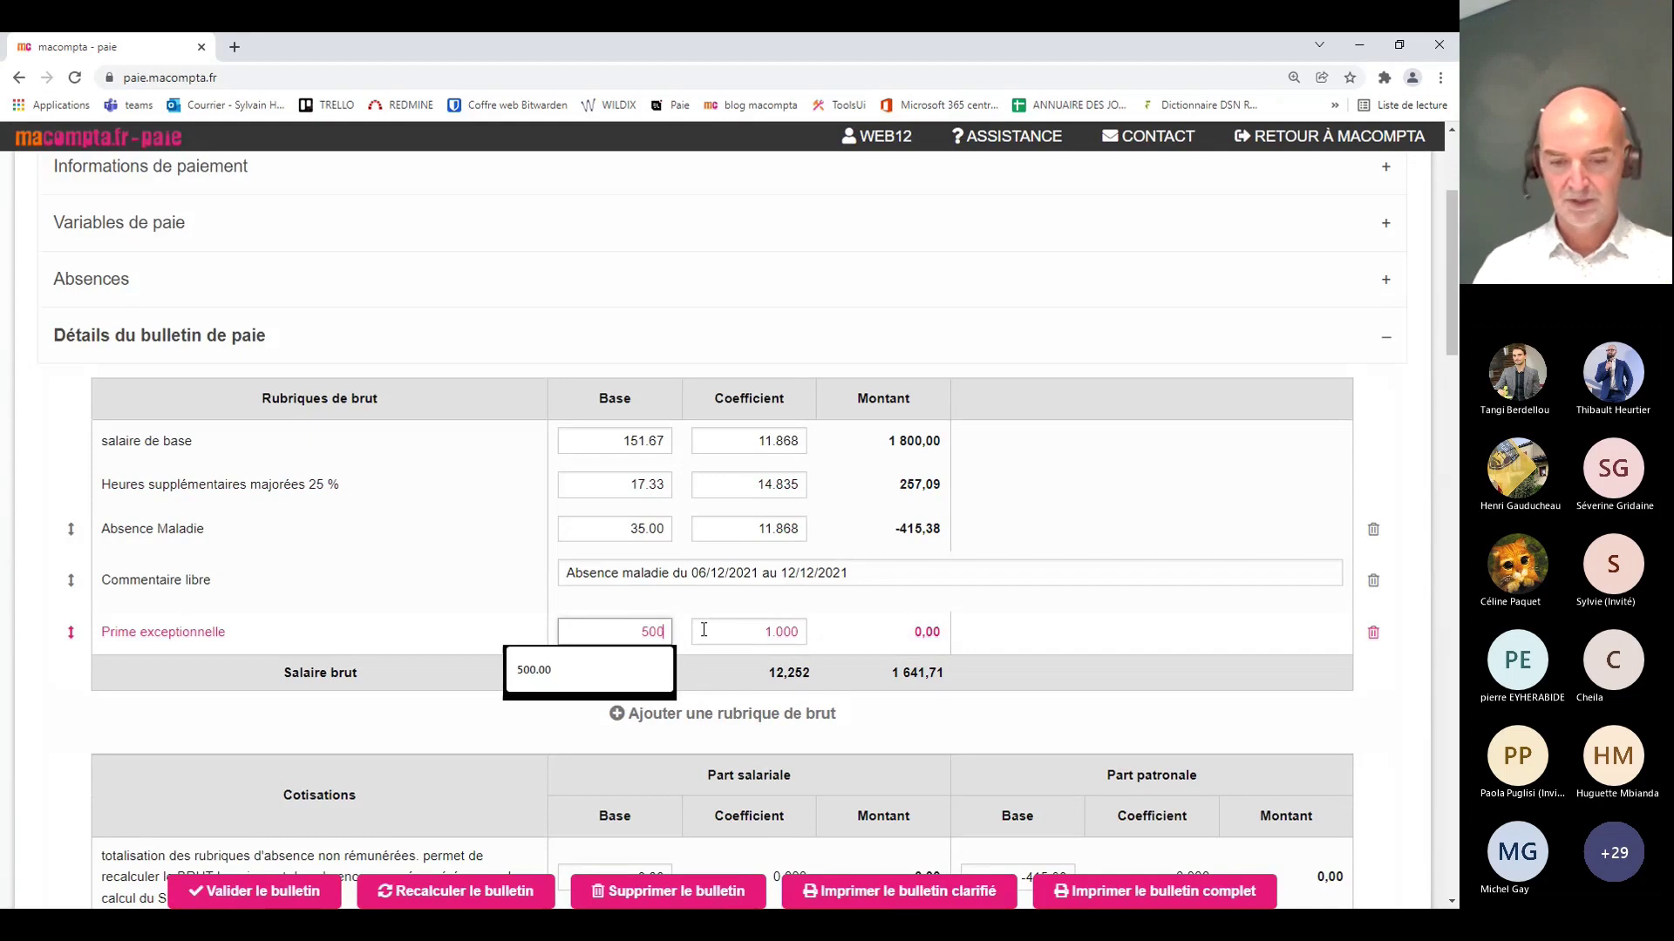
click(703, 629)
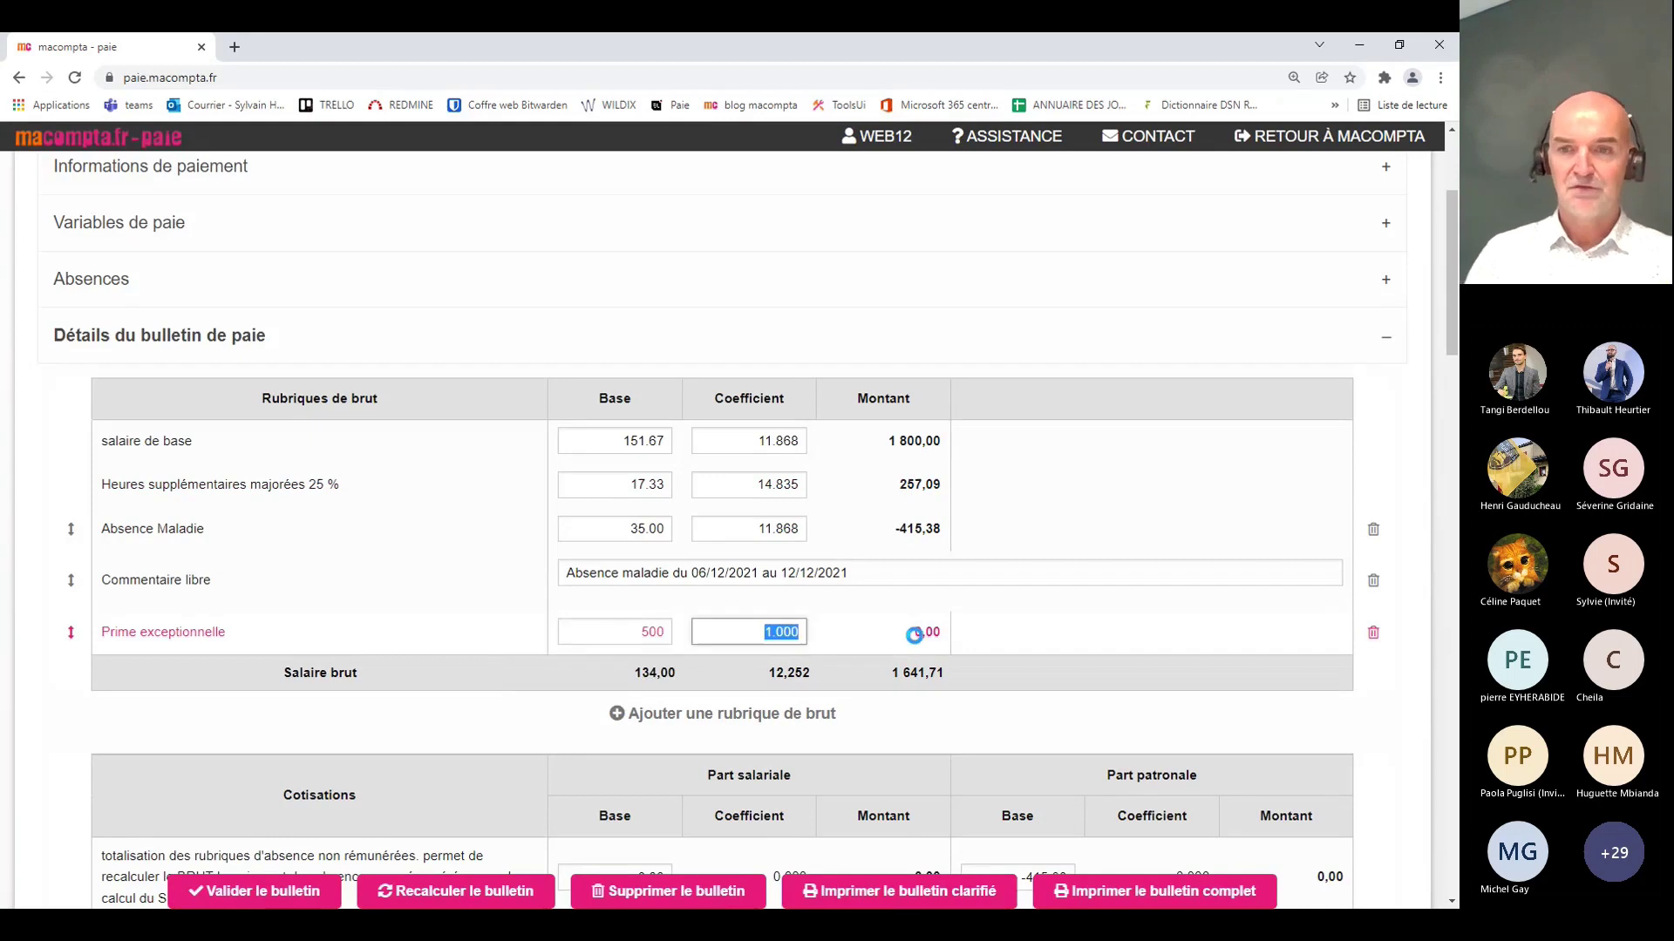
click(1060, 626)
scroll(1060, 625, down, 2)
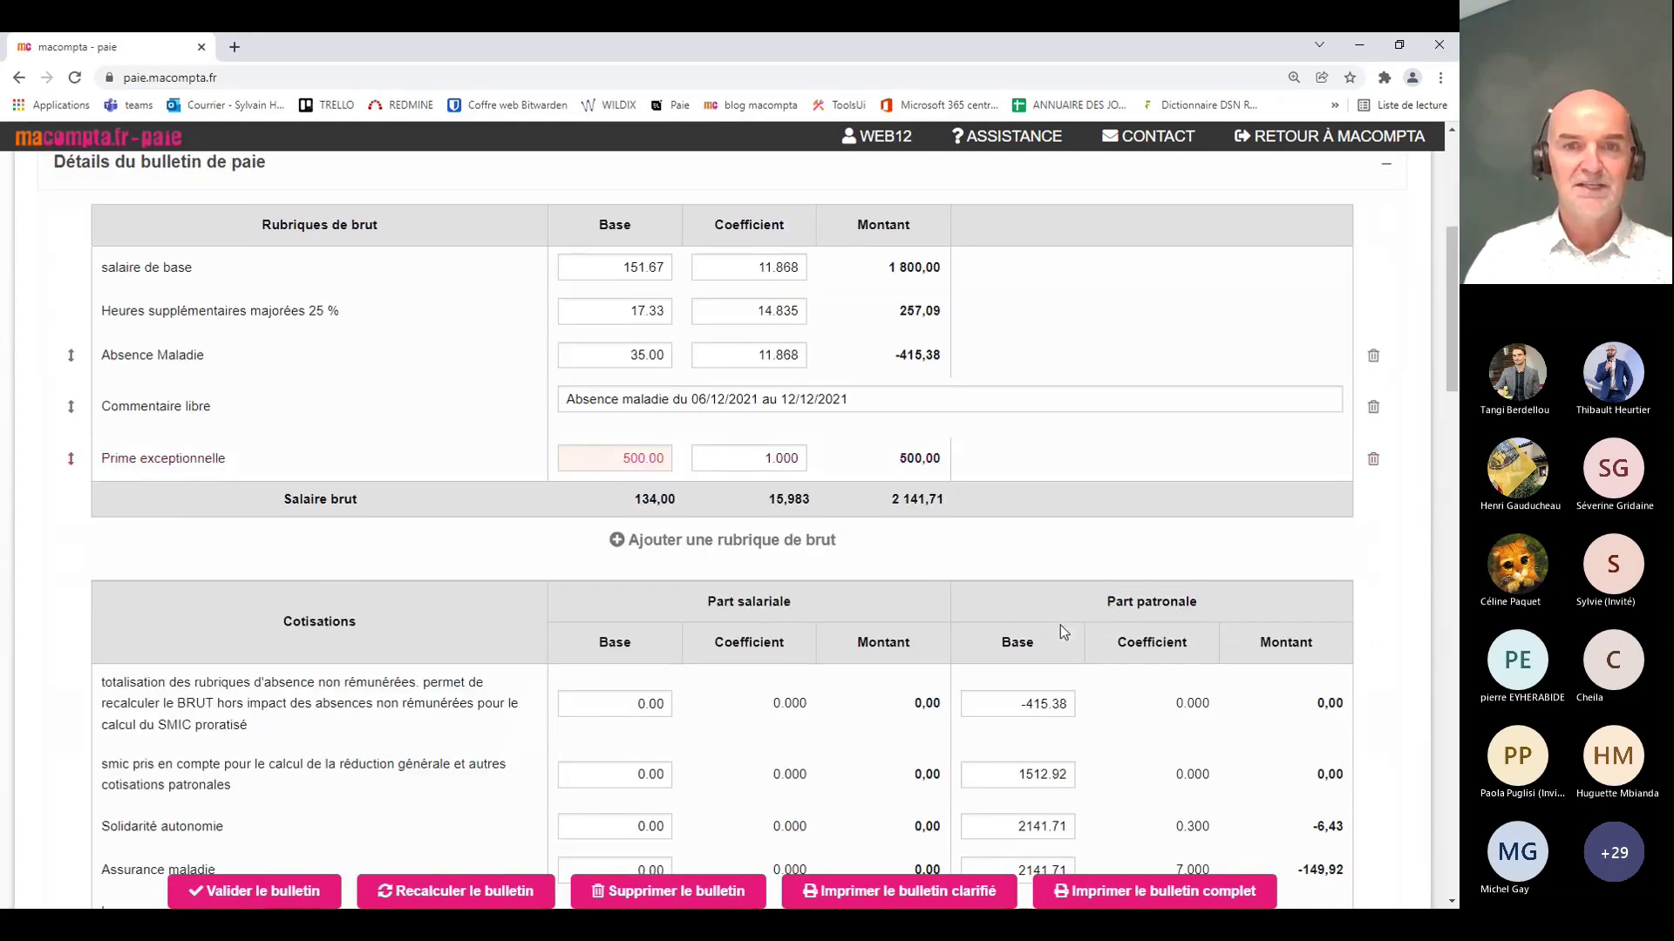
scroll(1060, 625, down, 2)
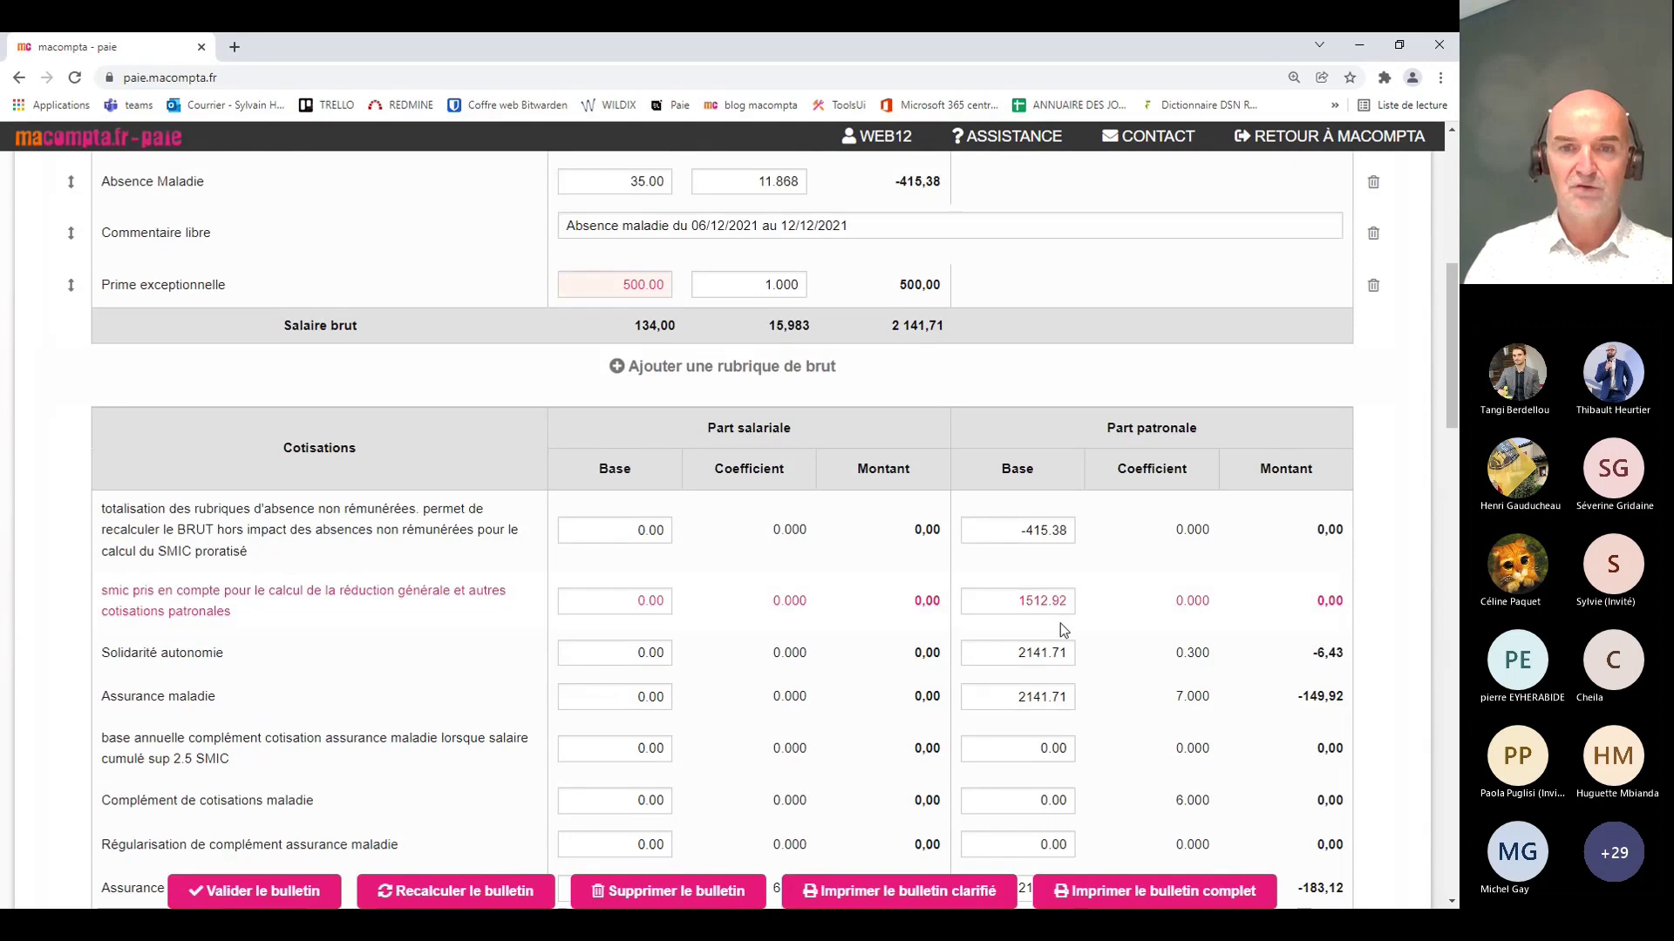
scroll(1057, 613, down, 3)
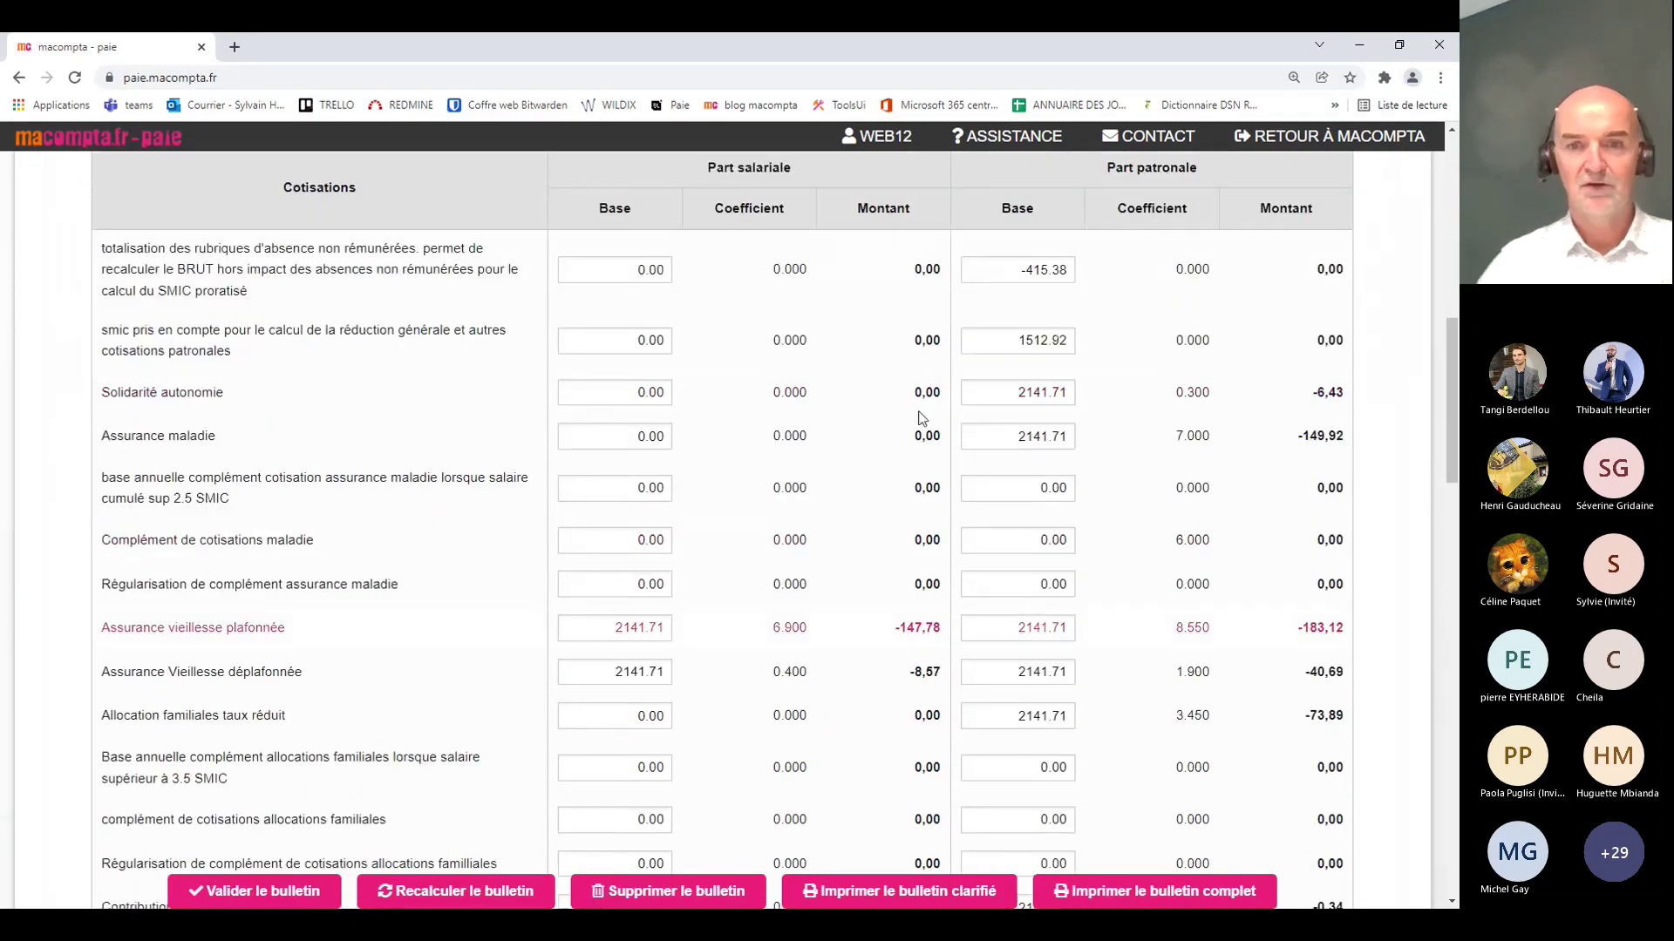
scroll(1081, 363, down, 10)
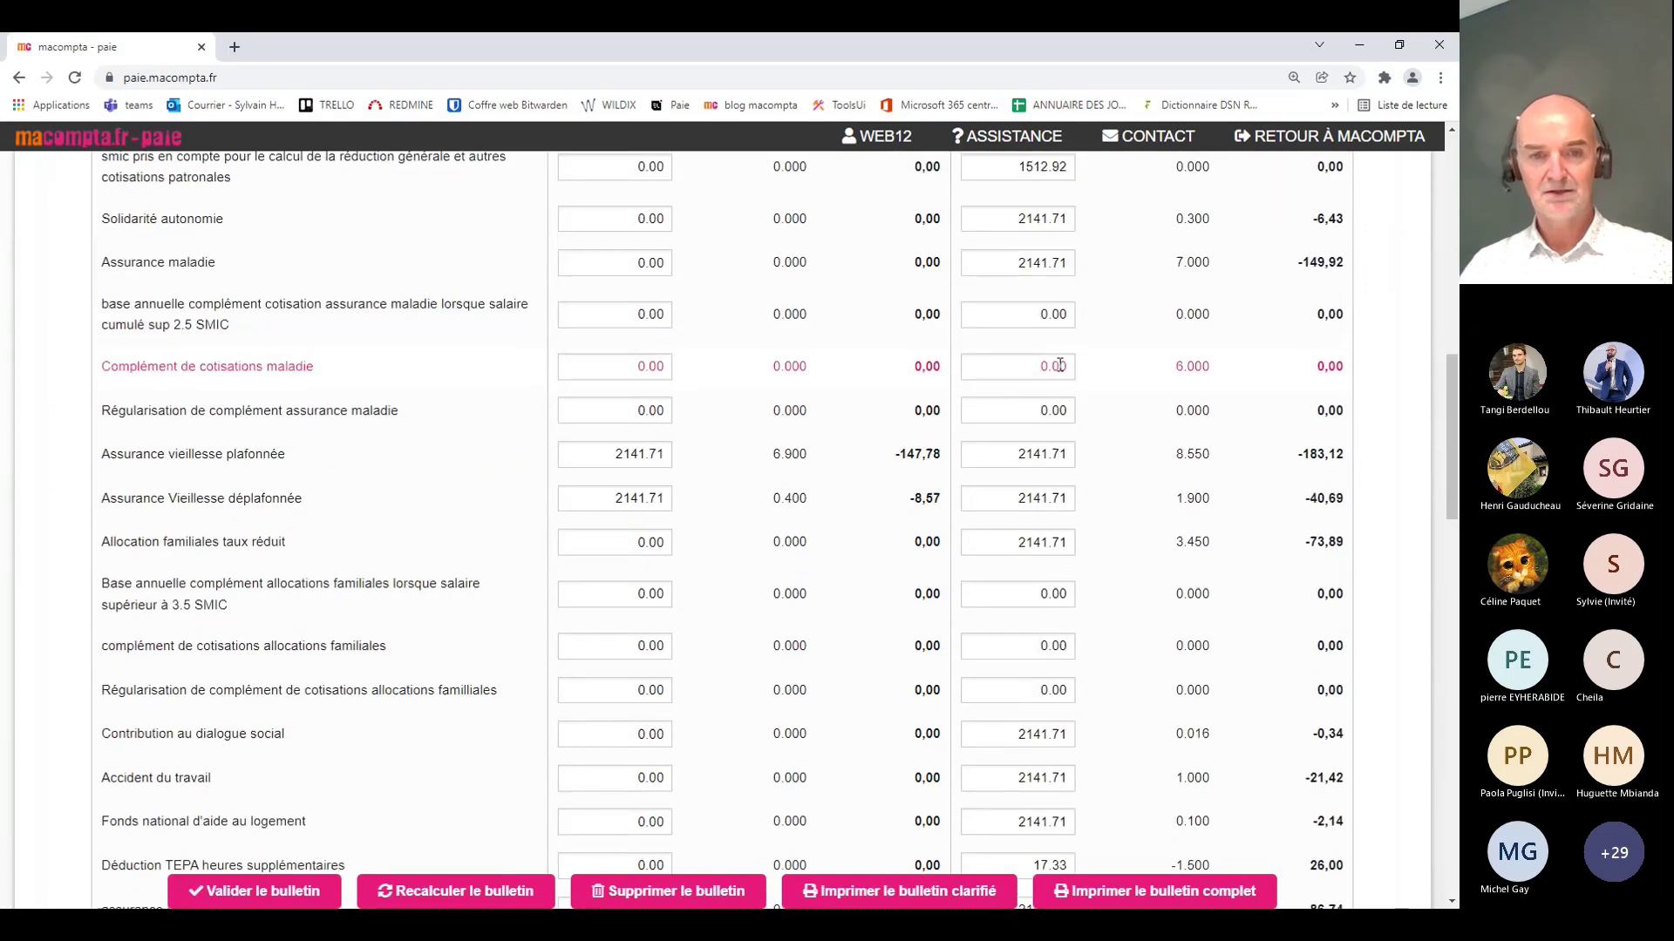
scroll(1049, 367, down, 4)
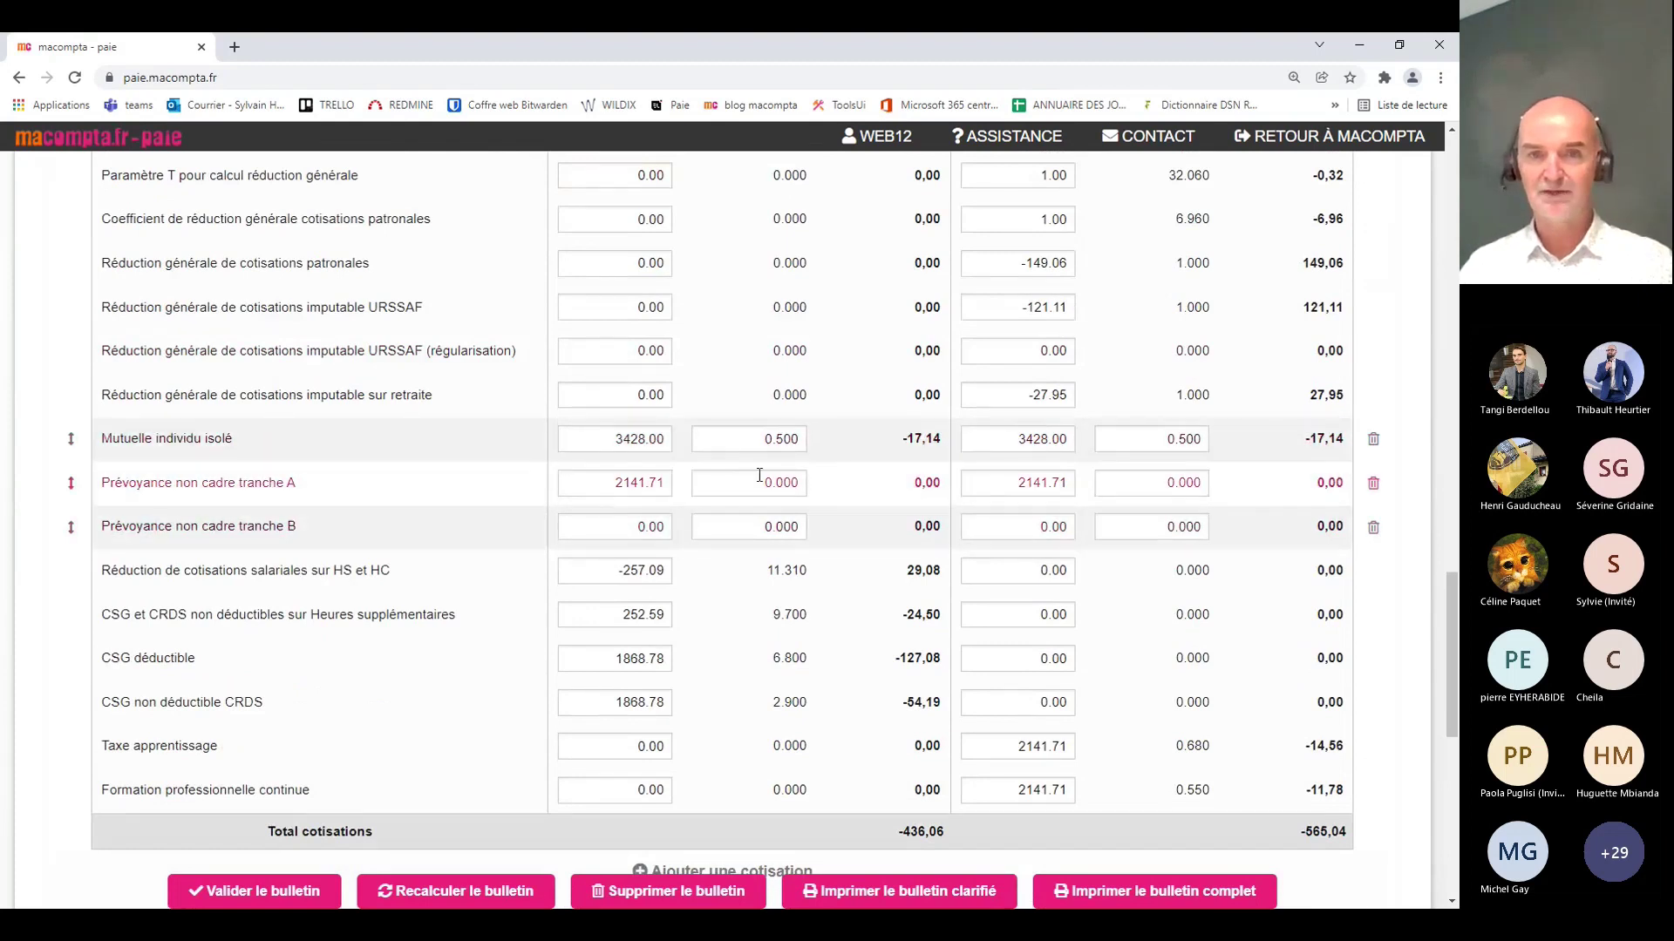
scroll(887, 534, up, 6)
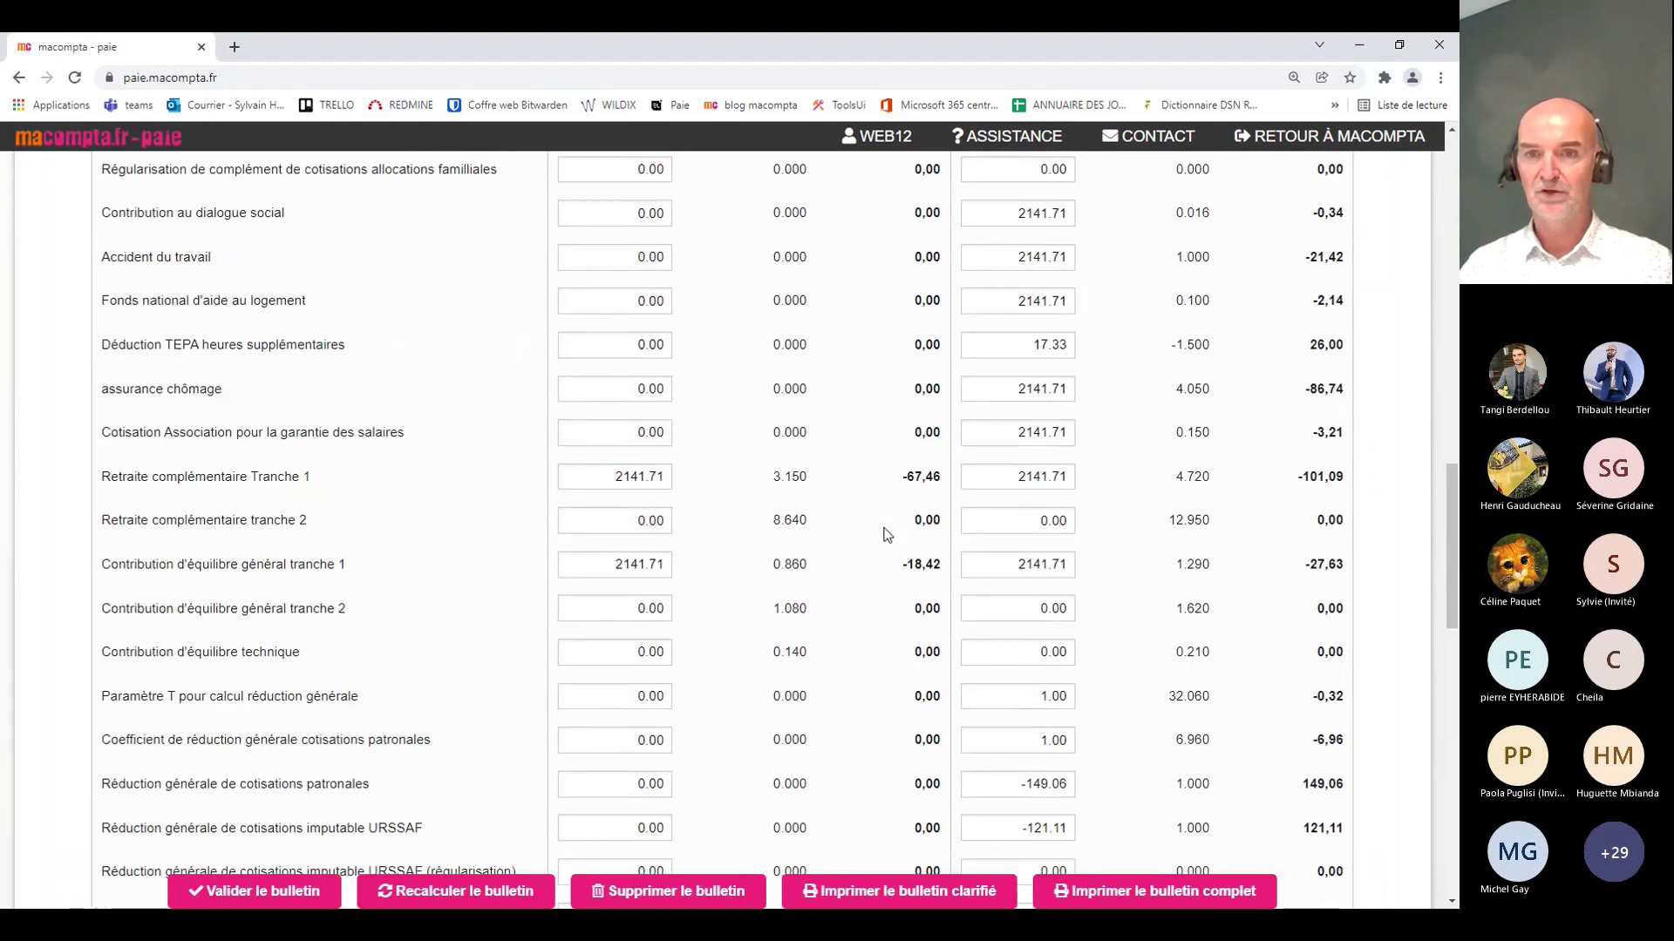
scroll(886, 534, up, 9)
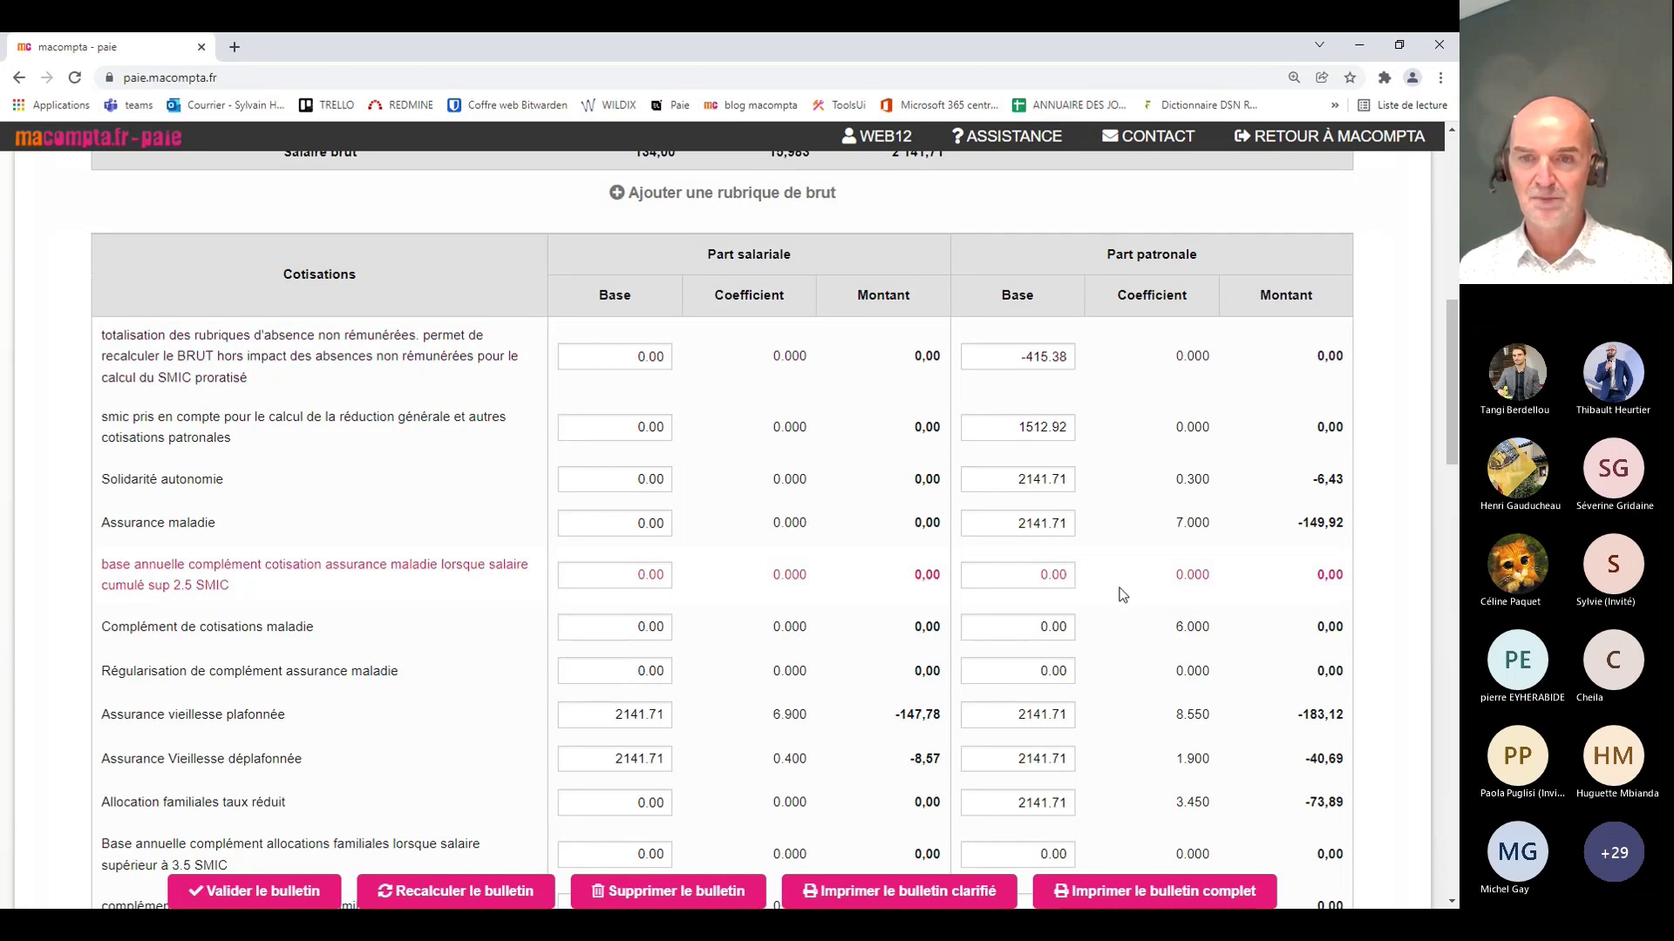
scroll(1123, 595, down, 9)
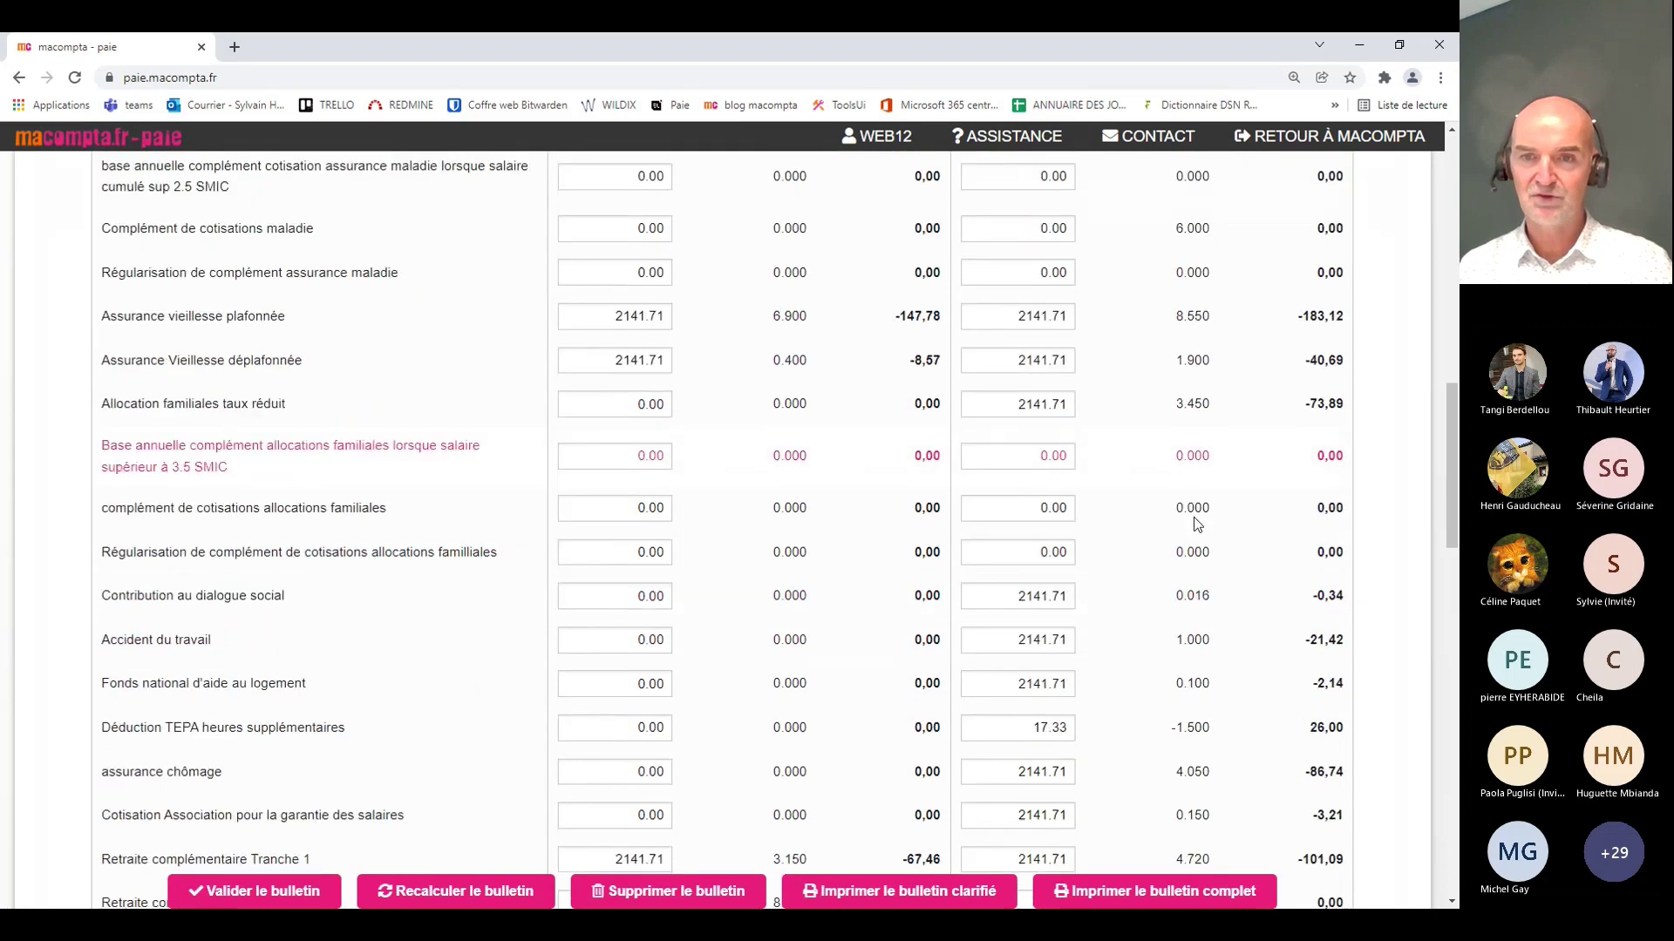
scroll(1144, 515, down, 5)
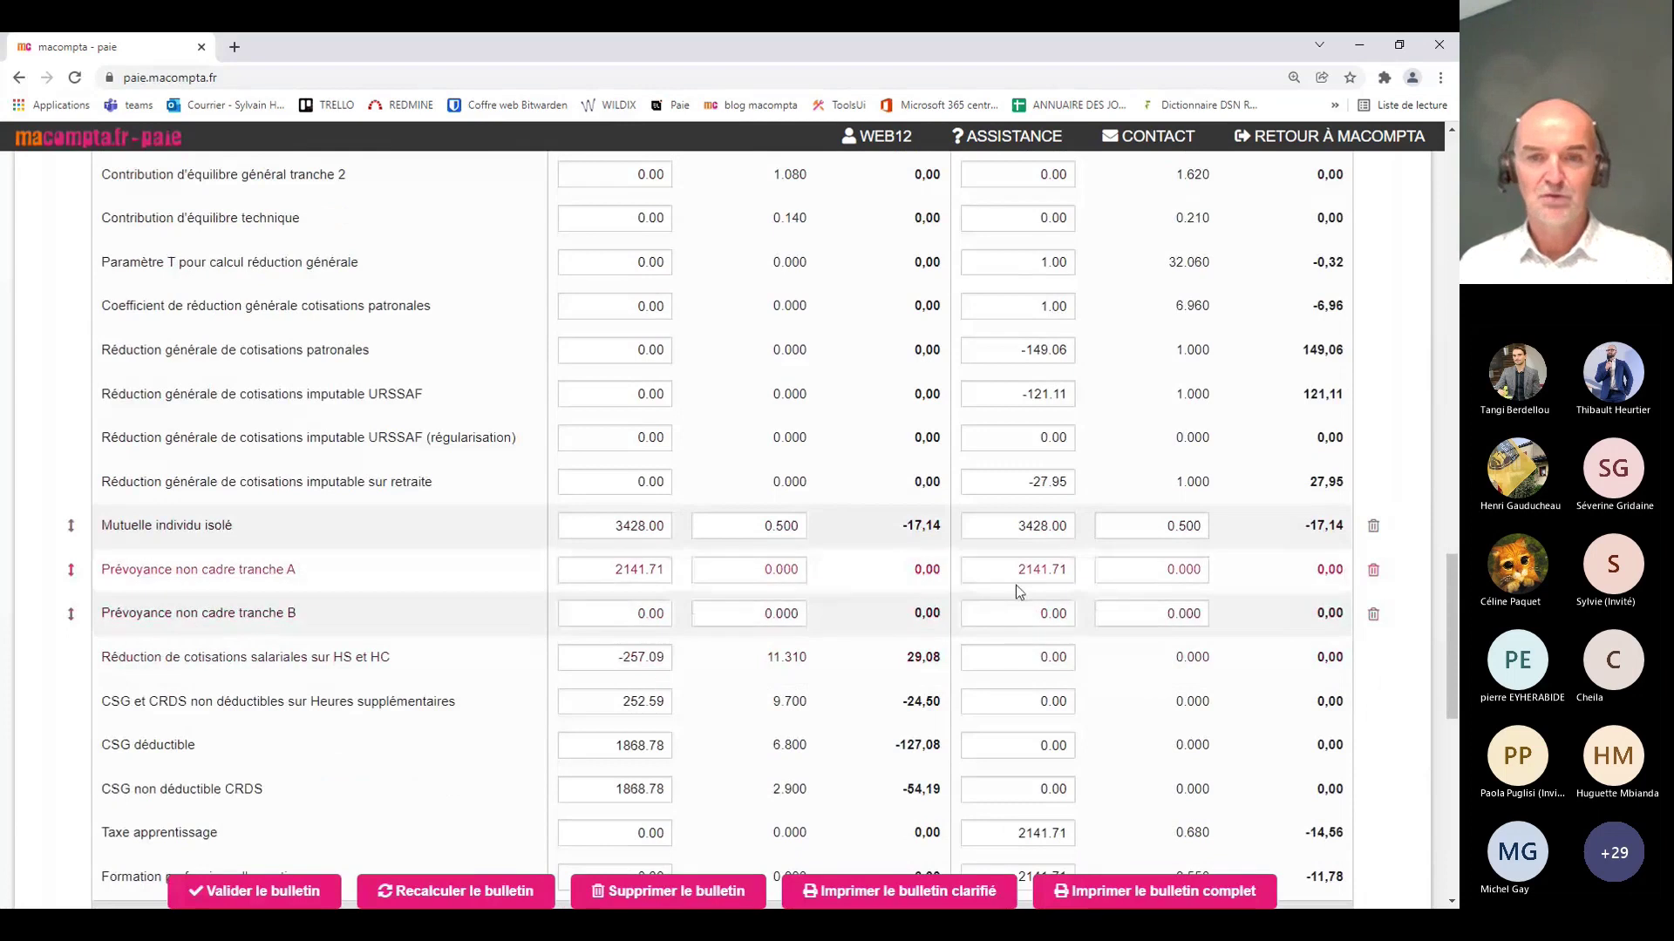
scroll(1016, 585, down, 2)
scroll(1016, 584, down, 2)
scroll(1016, 584, up, 1)
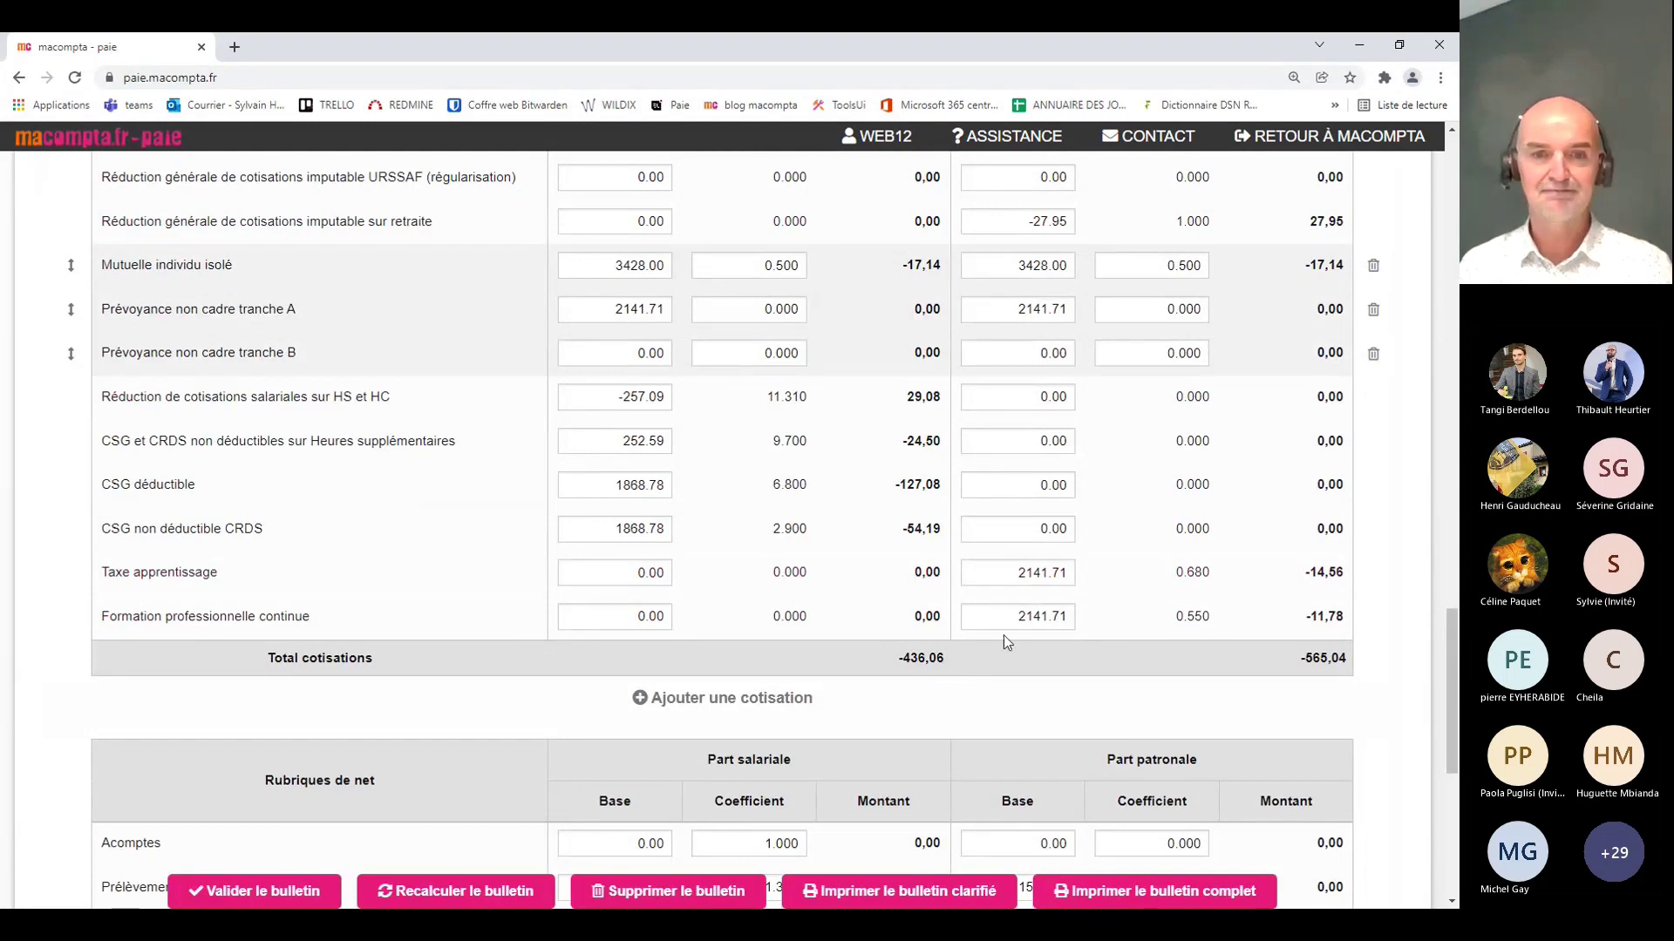
scroll(1015, 623, down, 4)
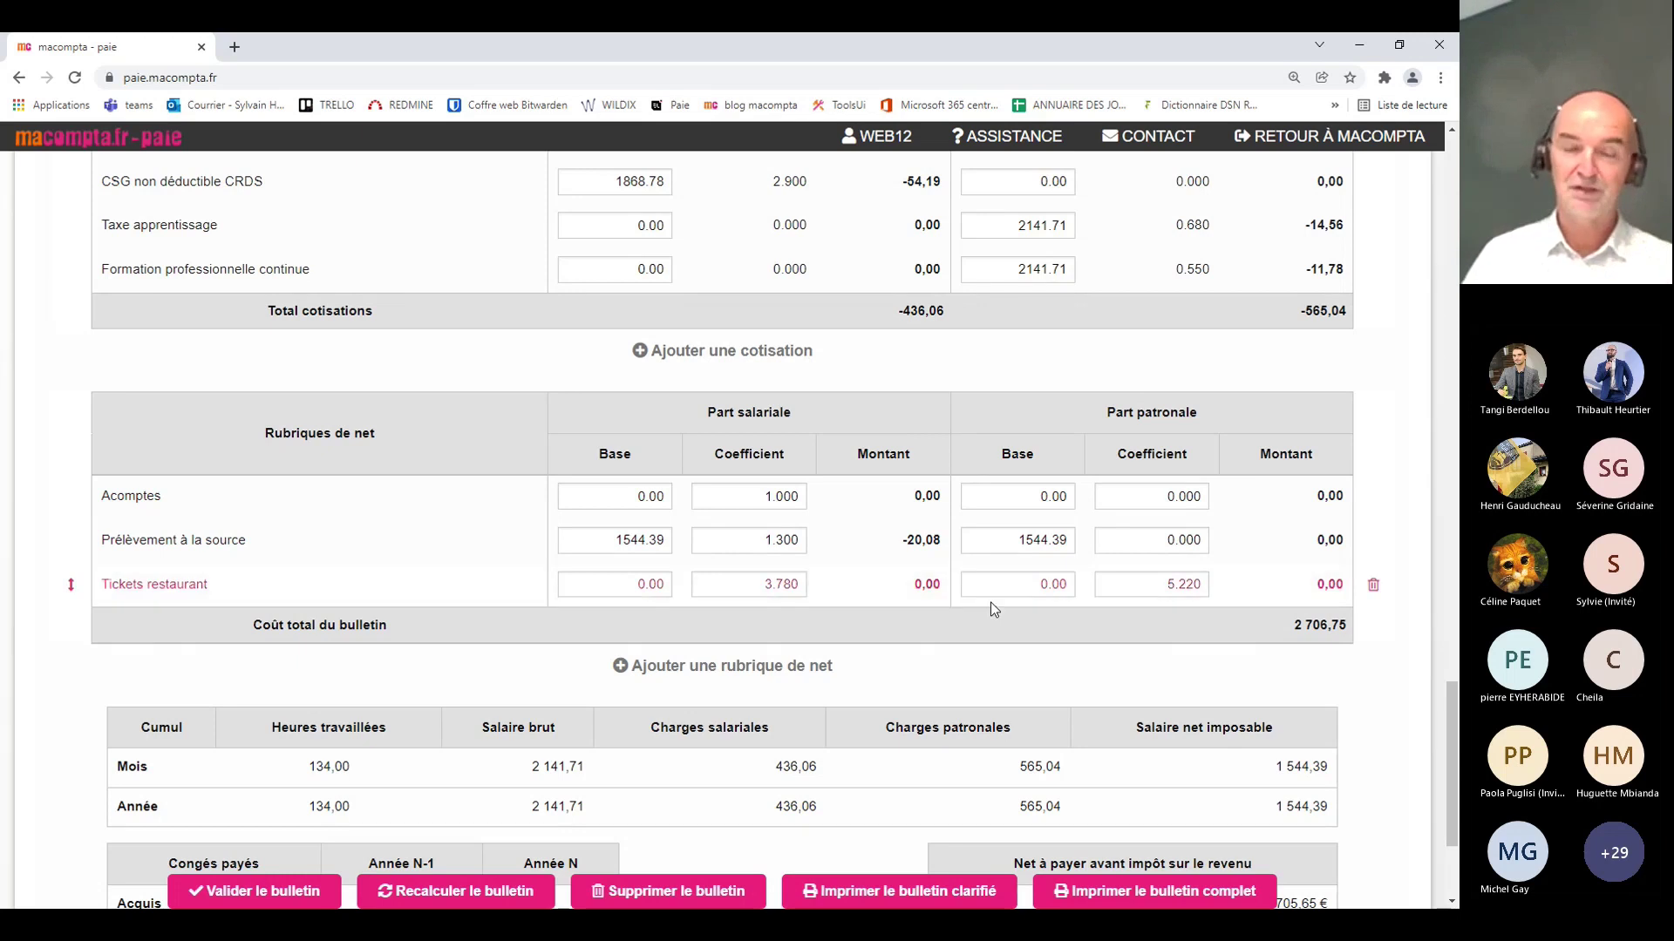
scroll(990, 608, up, 2)
scroll(991, 601, up, 15)
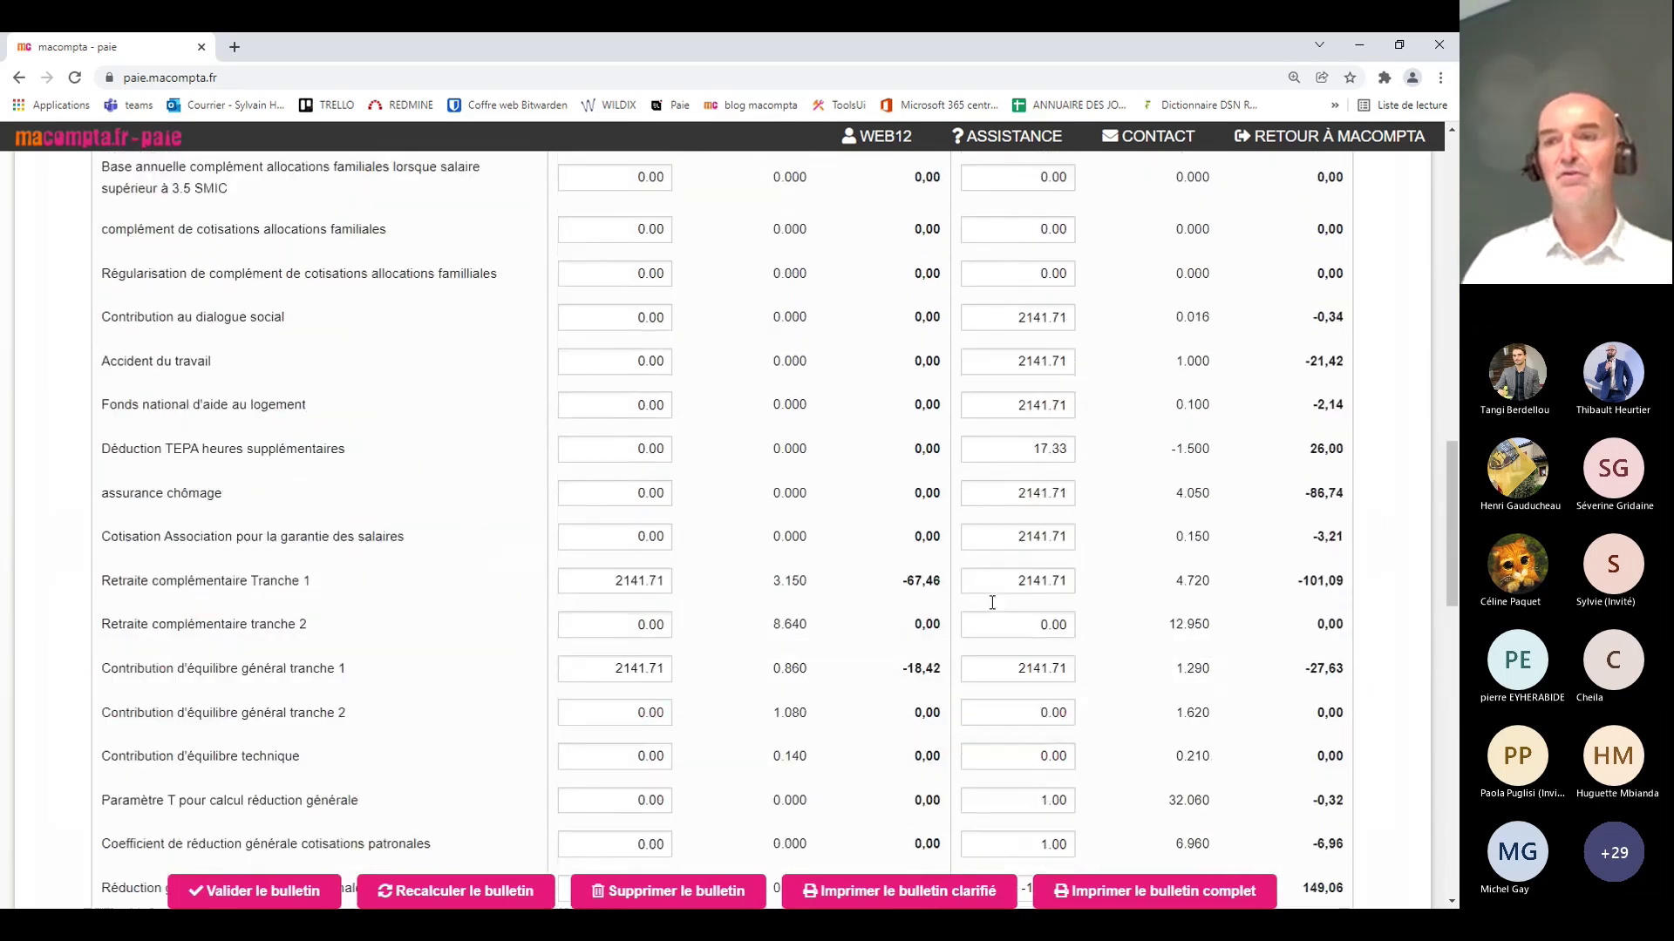
scroll(992, 602, up, 4)
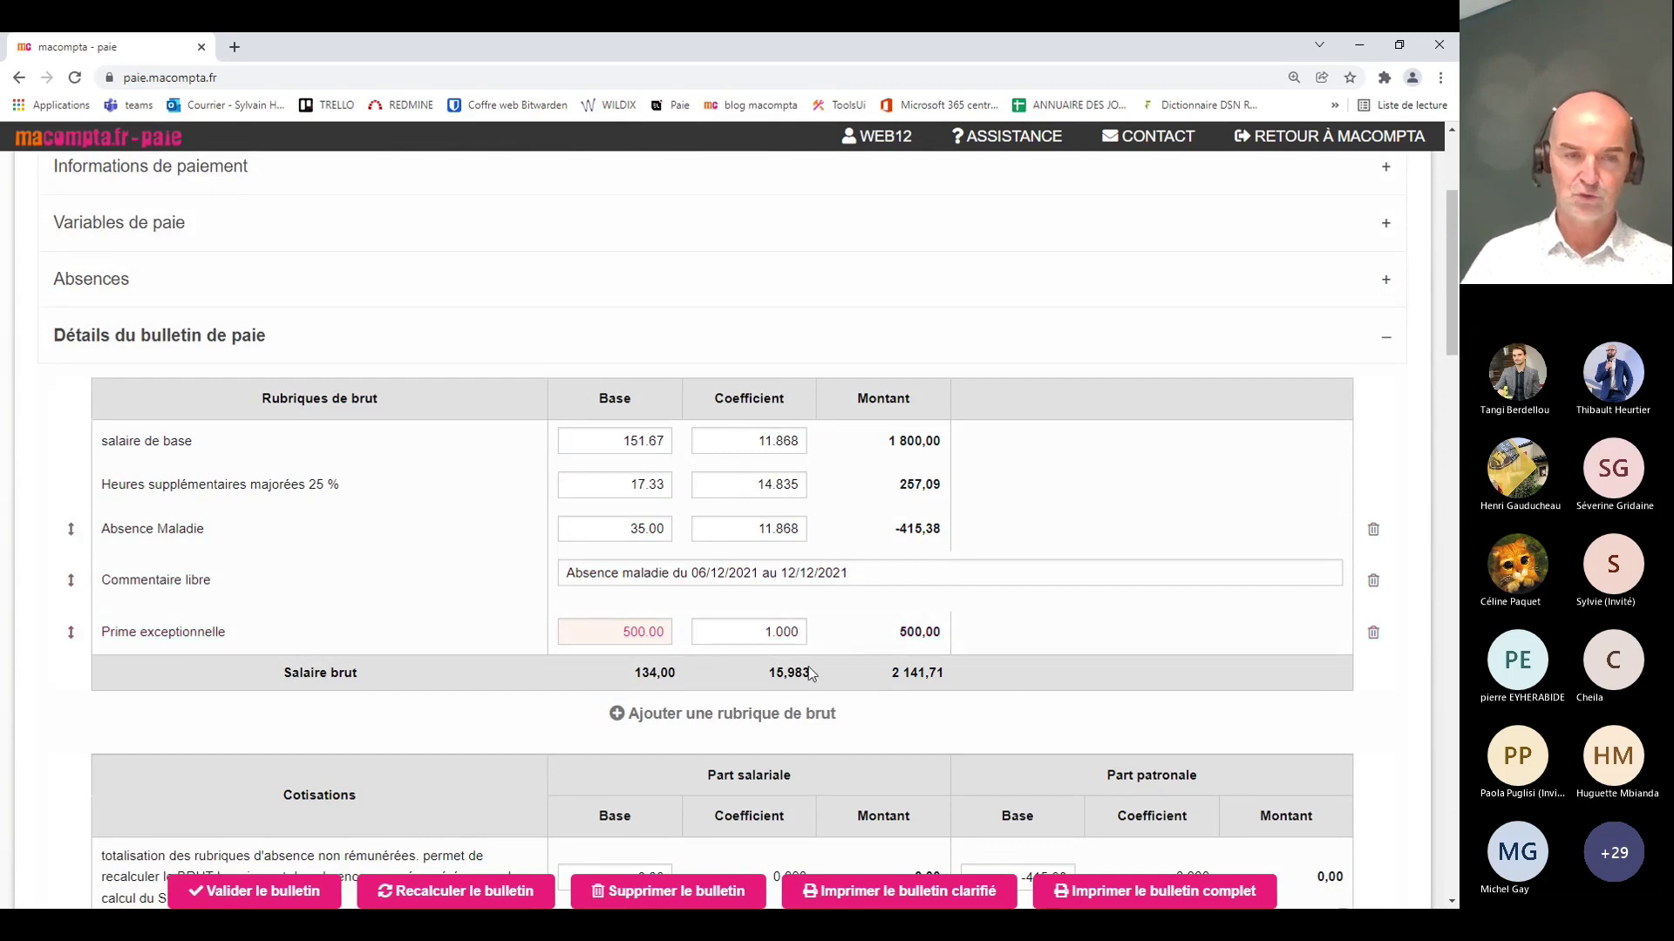
scroll(856, 673, down, 6)
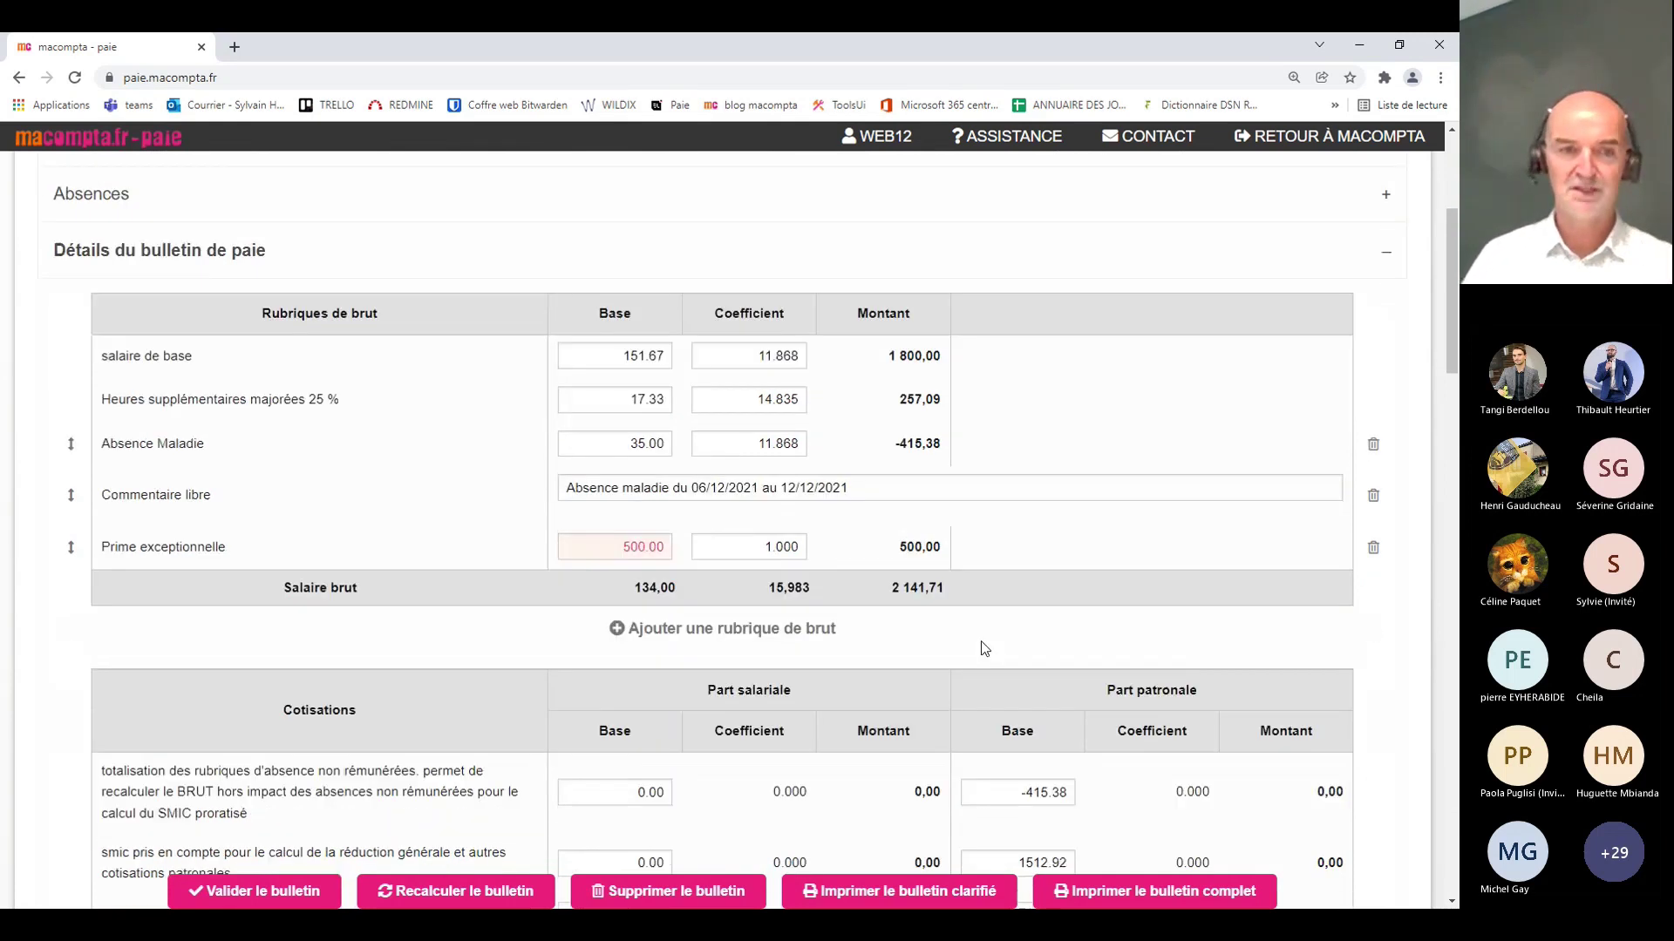
scroll(960, 638, down, 5)
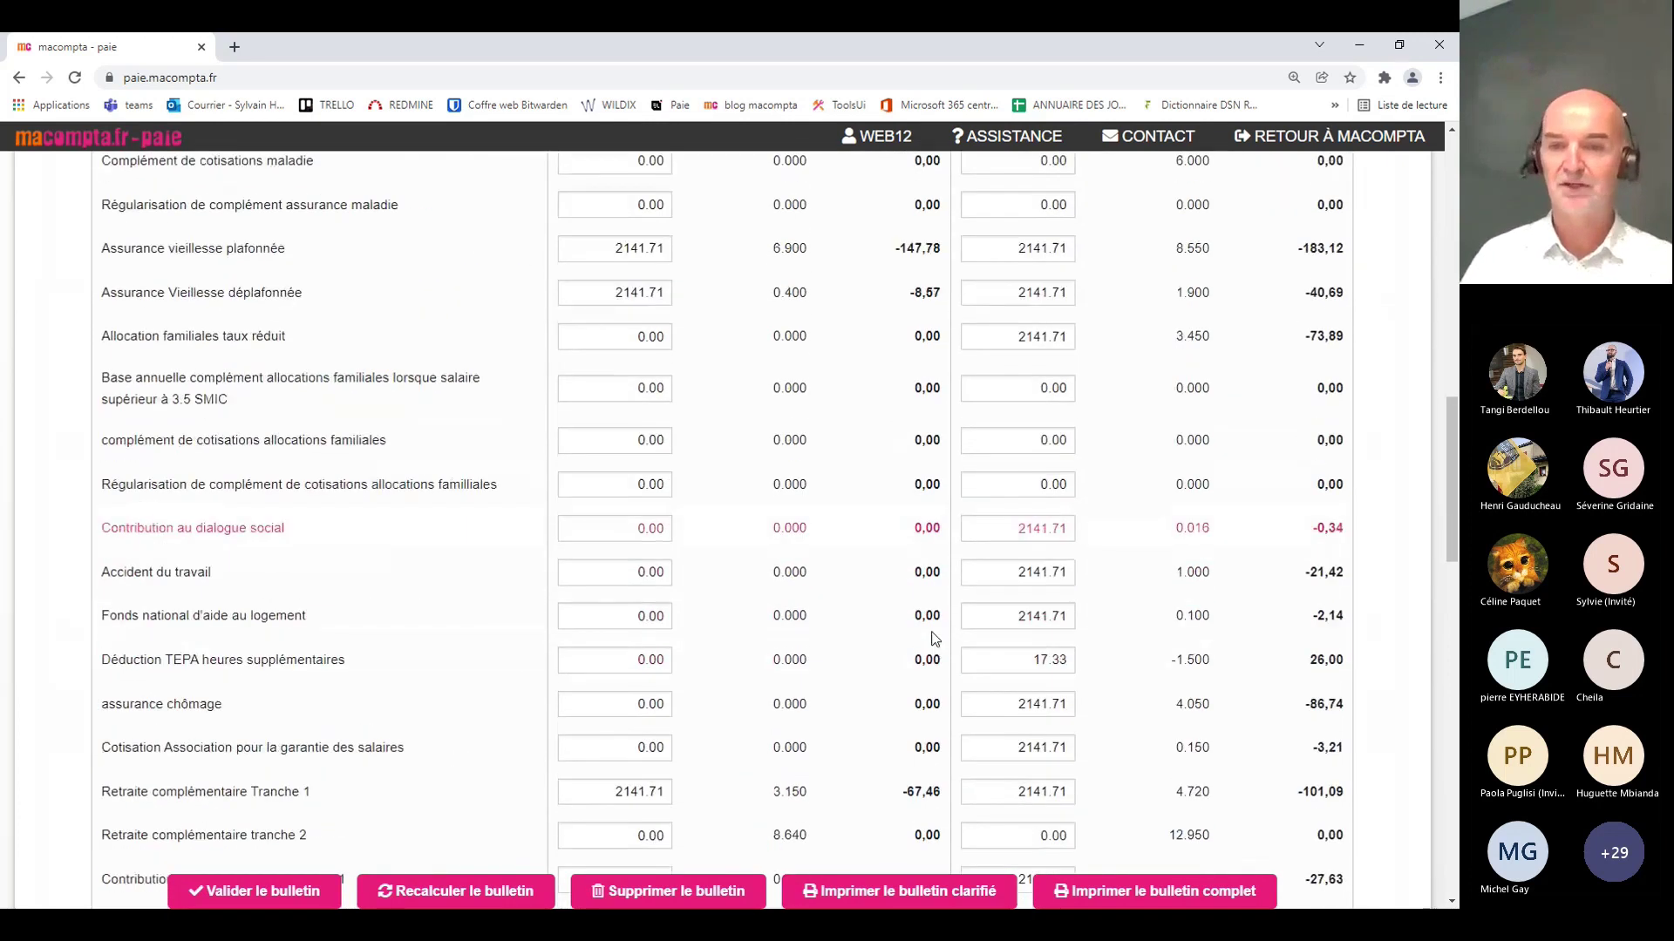
scroll(935, 639, down, 10)
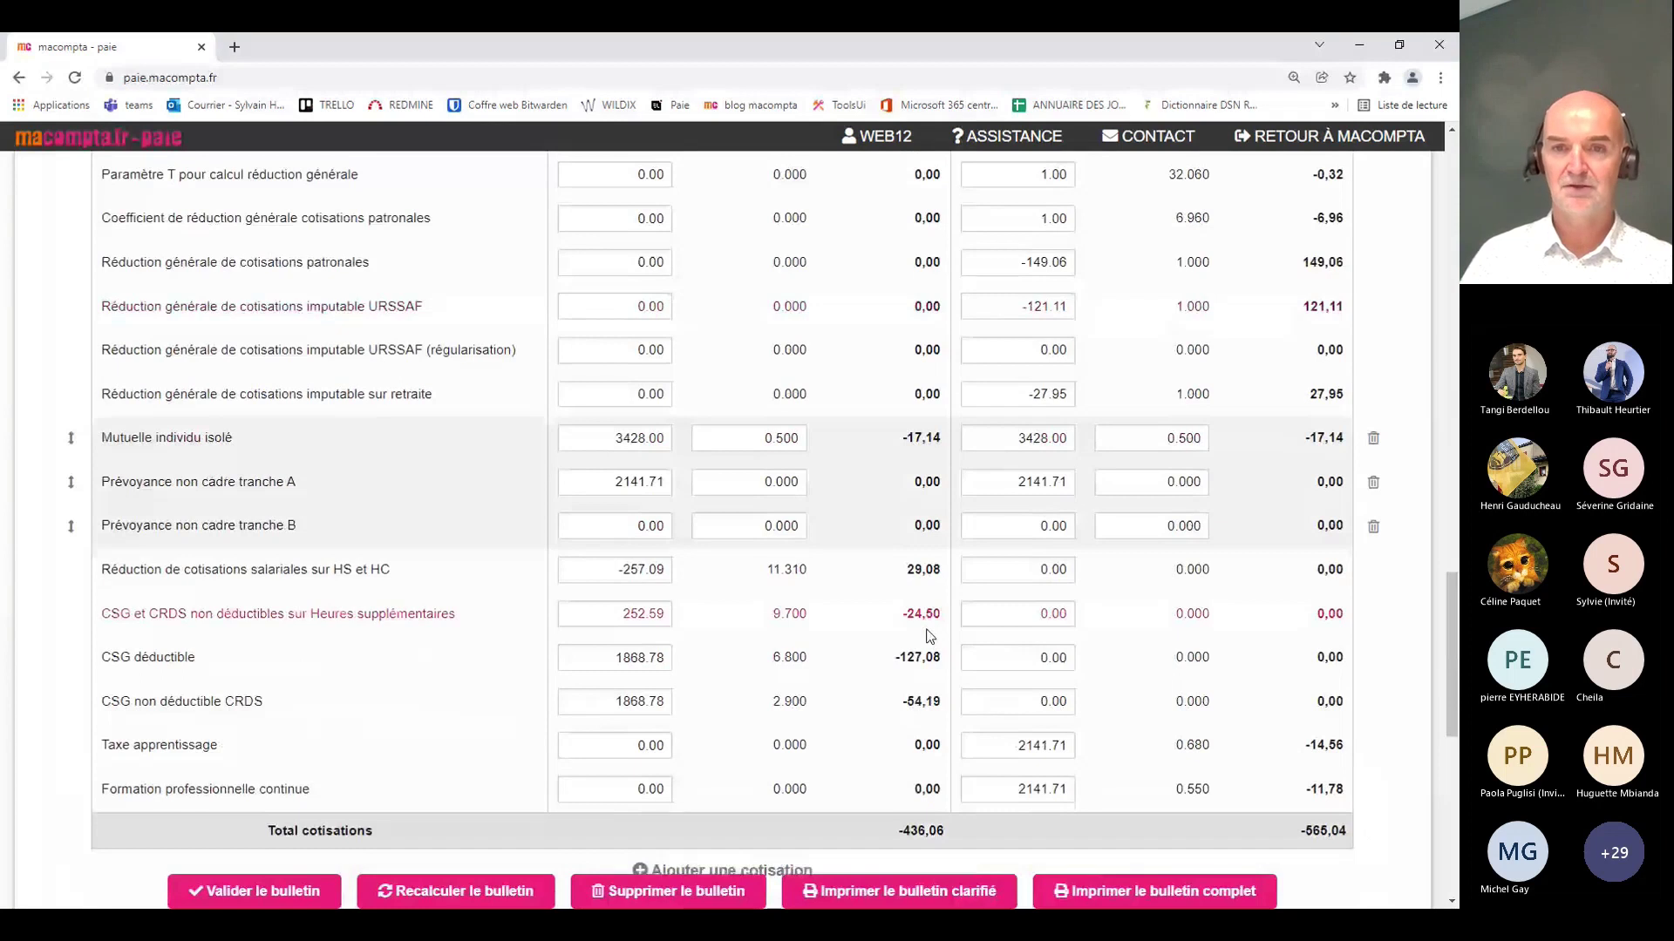
scroll(930, 636, down, 1)
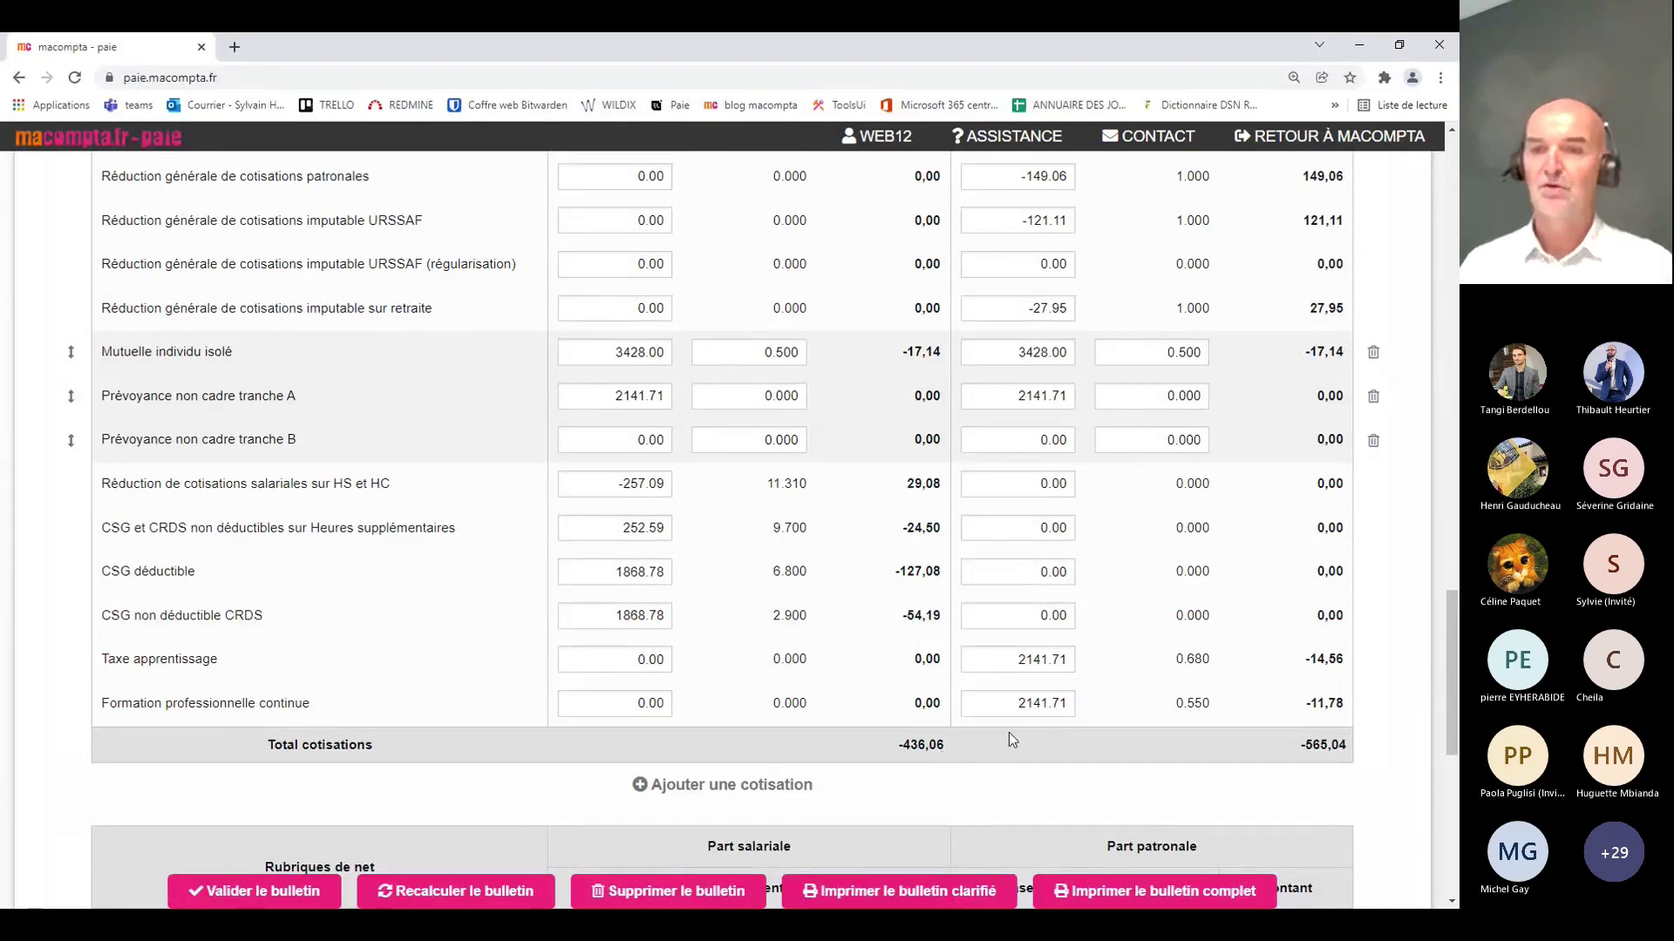
scroll(1007, 732, down, 2)
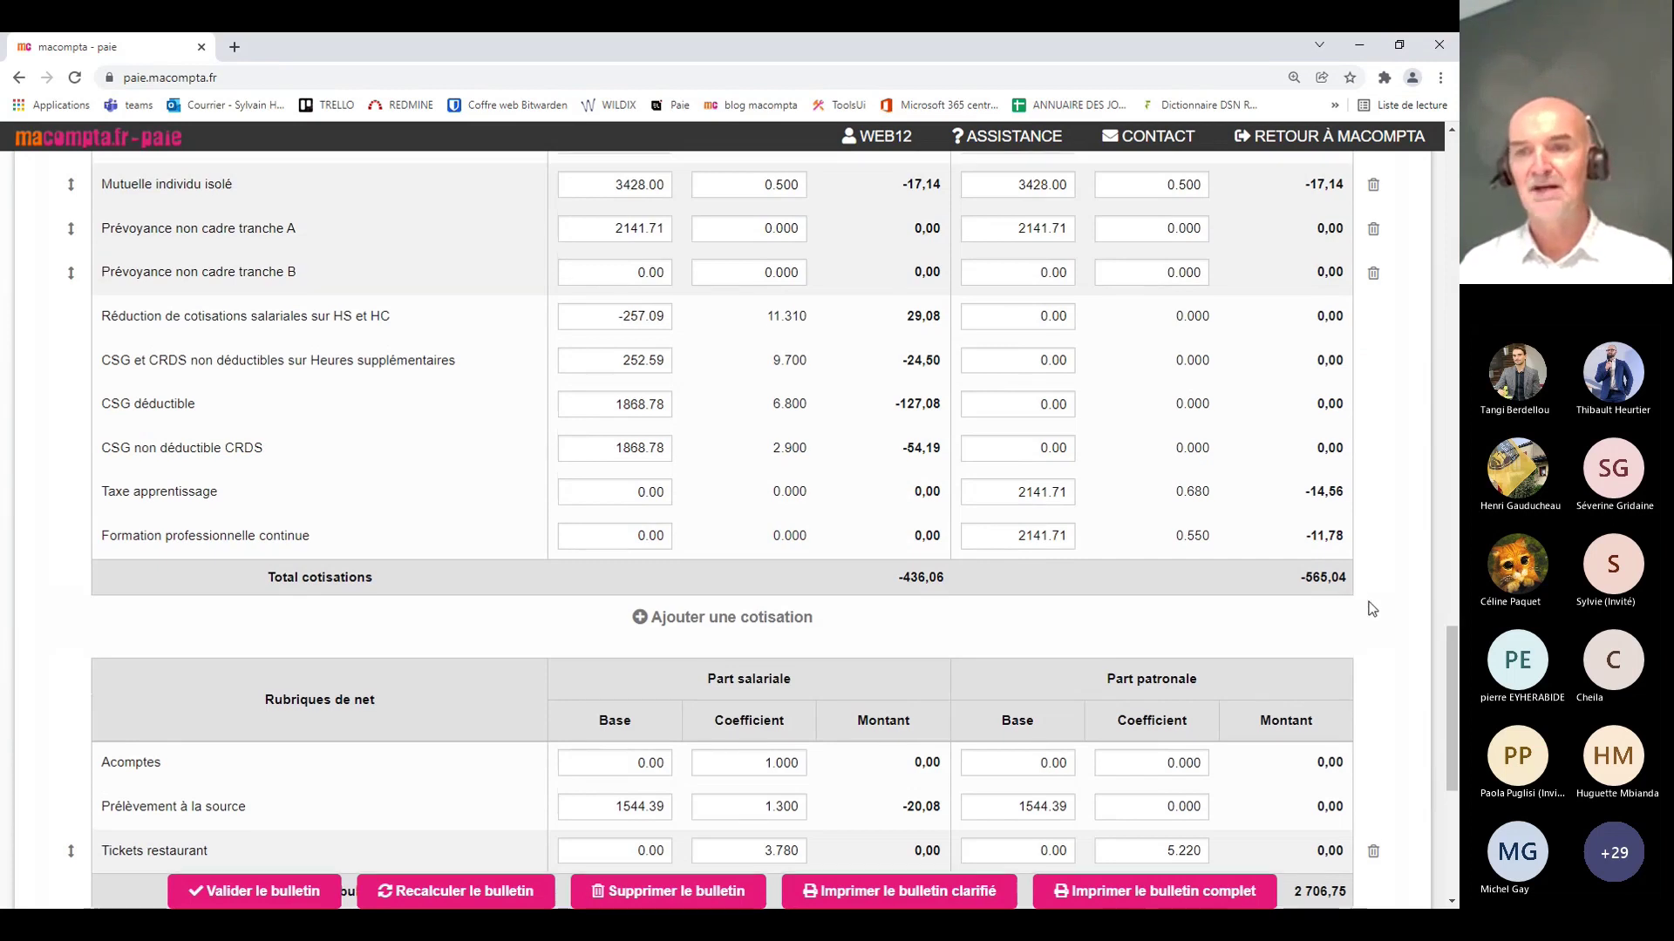
scroll(1372, 608, up, 3)
scroll(1370, 605, down, 1)
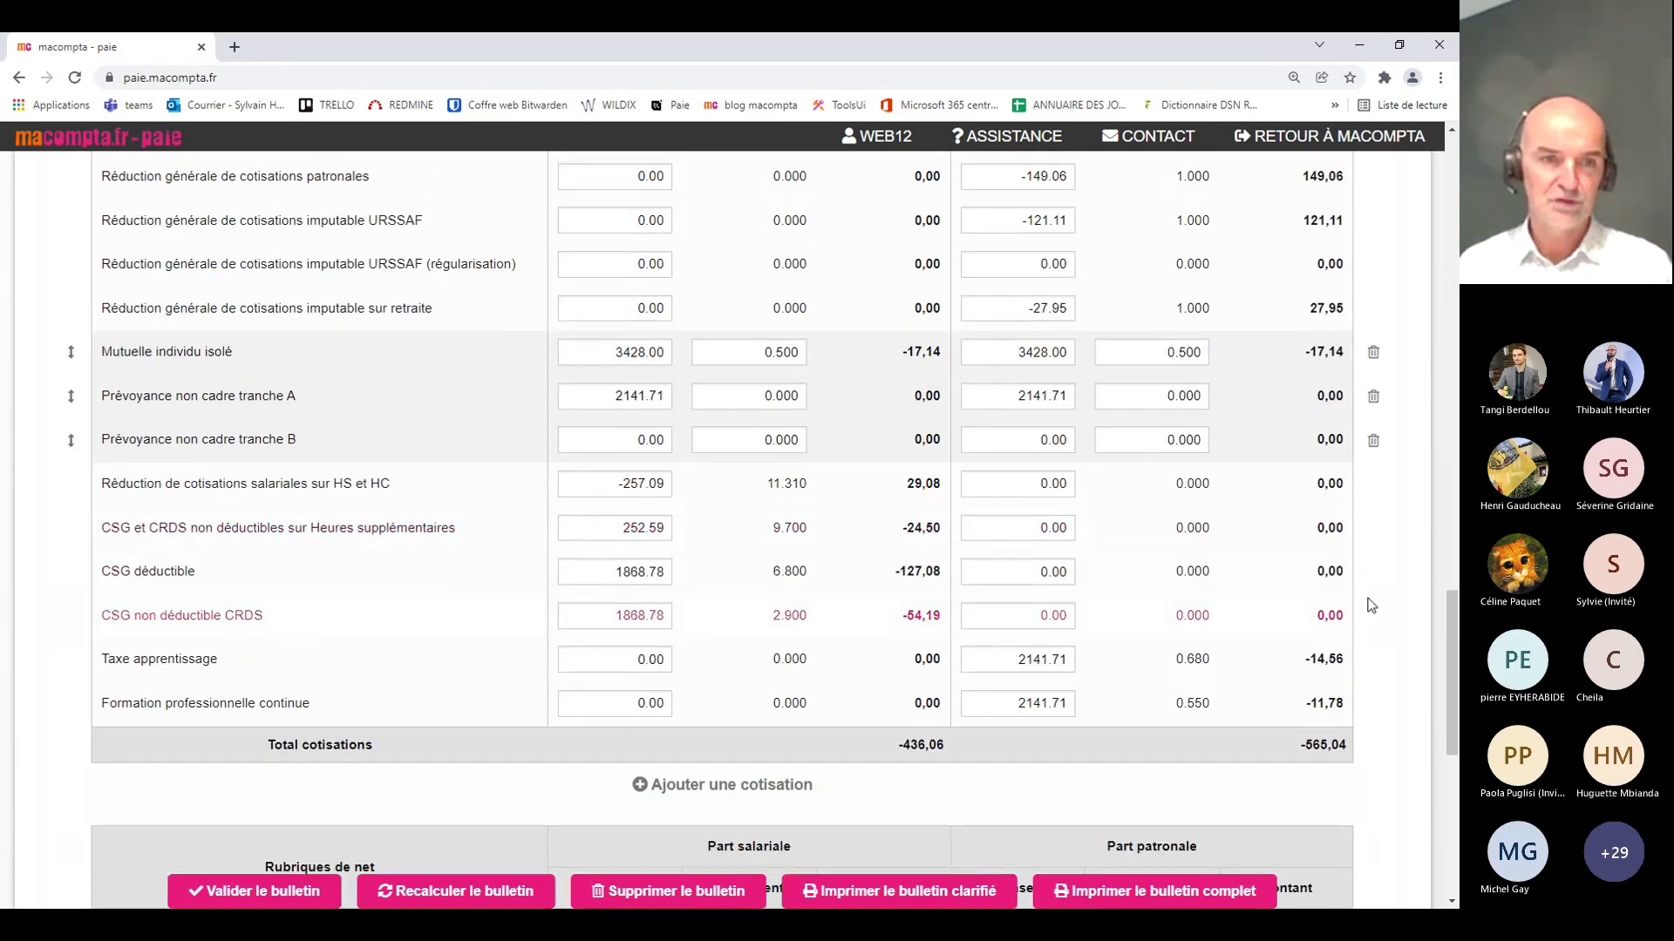
scroll(1372, 605, down, 1)
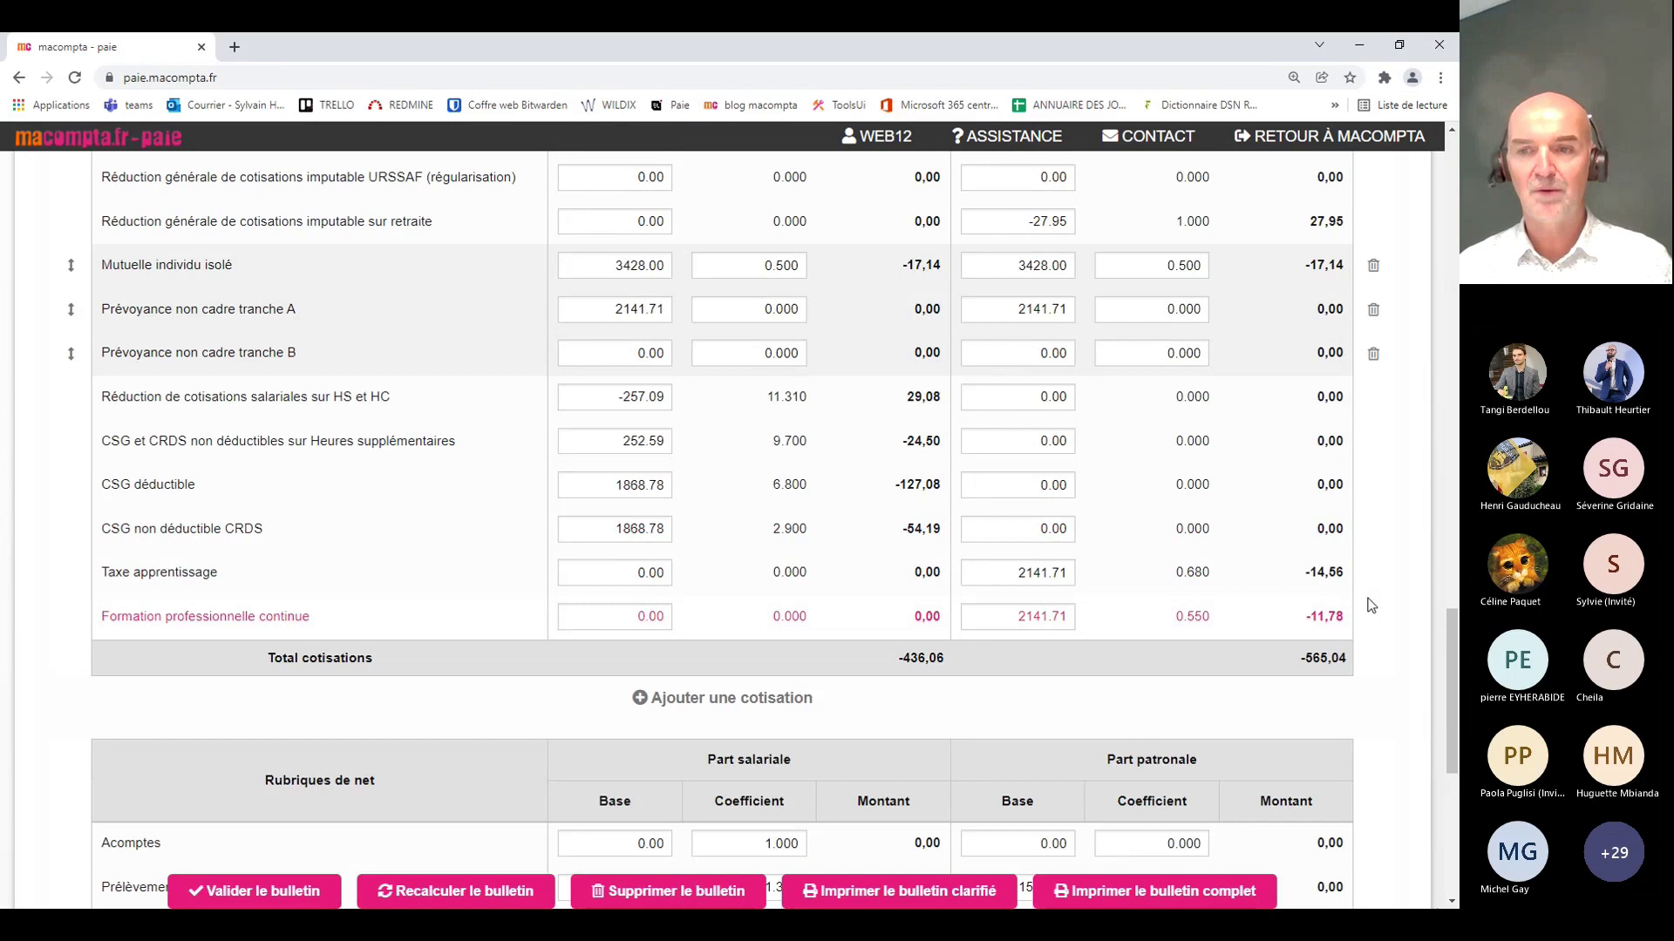
scroll(1372, 605, up, 2)
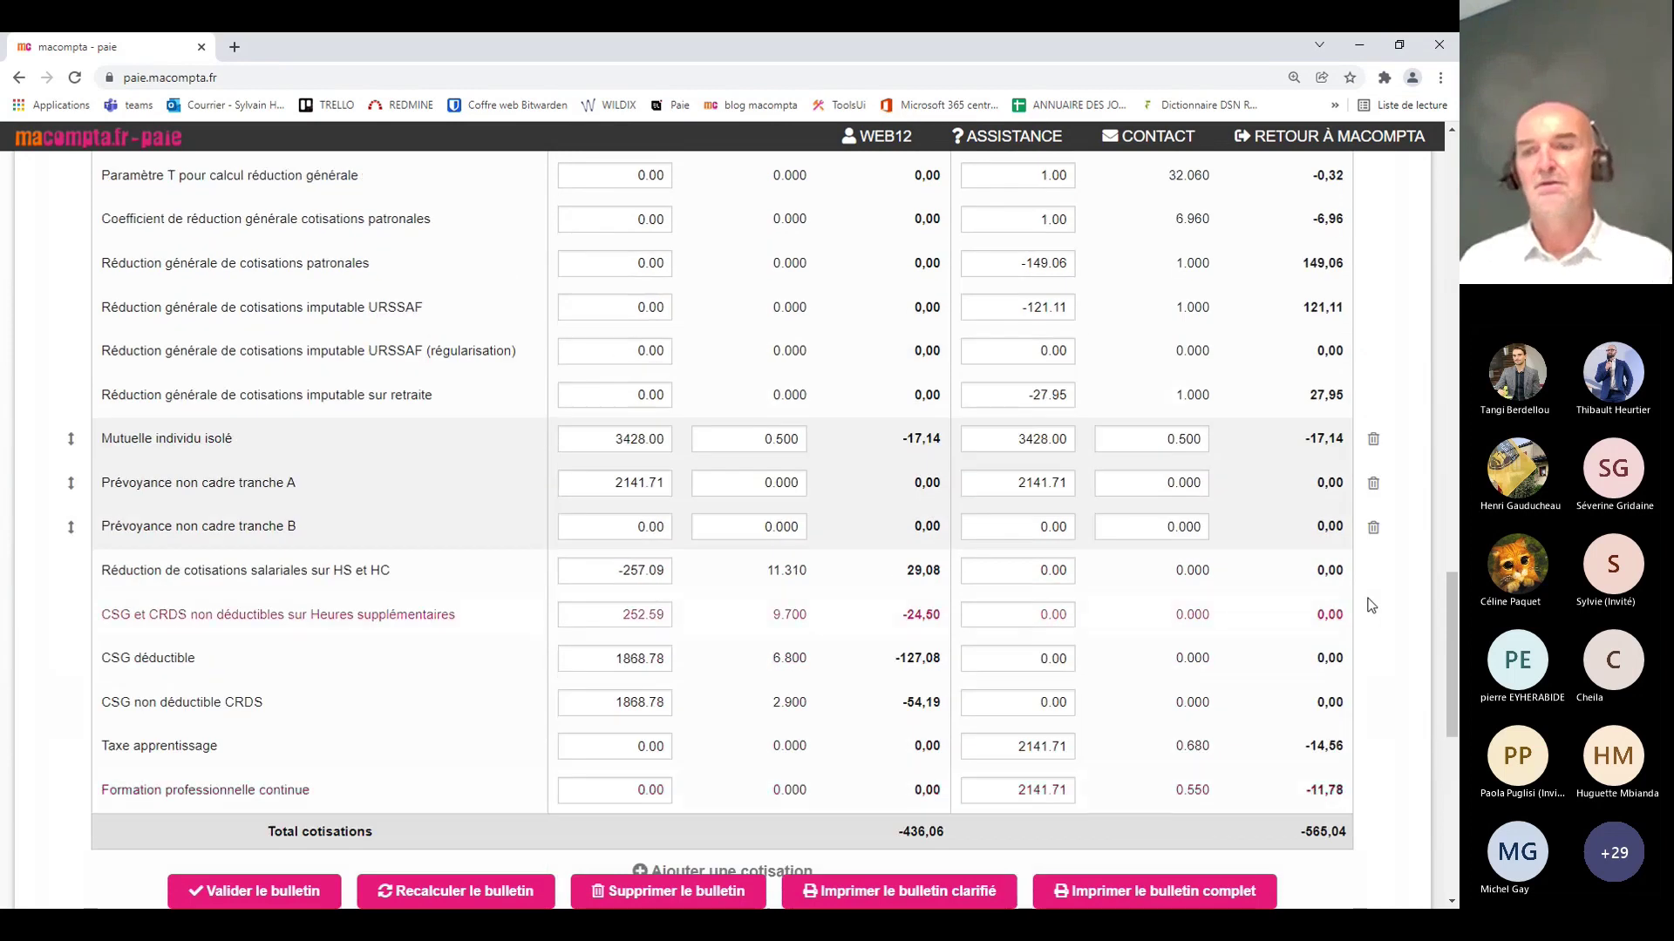
scroll(1373, 605, down, 3)
scroll(1372, 605, down, 1)
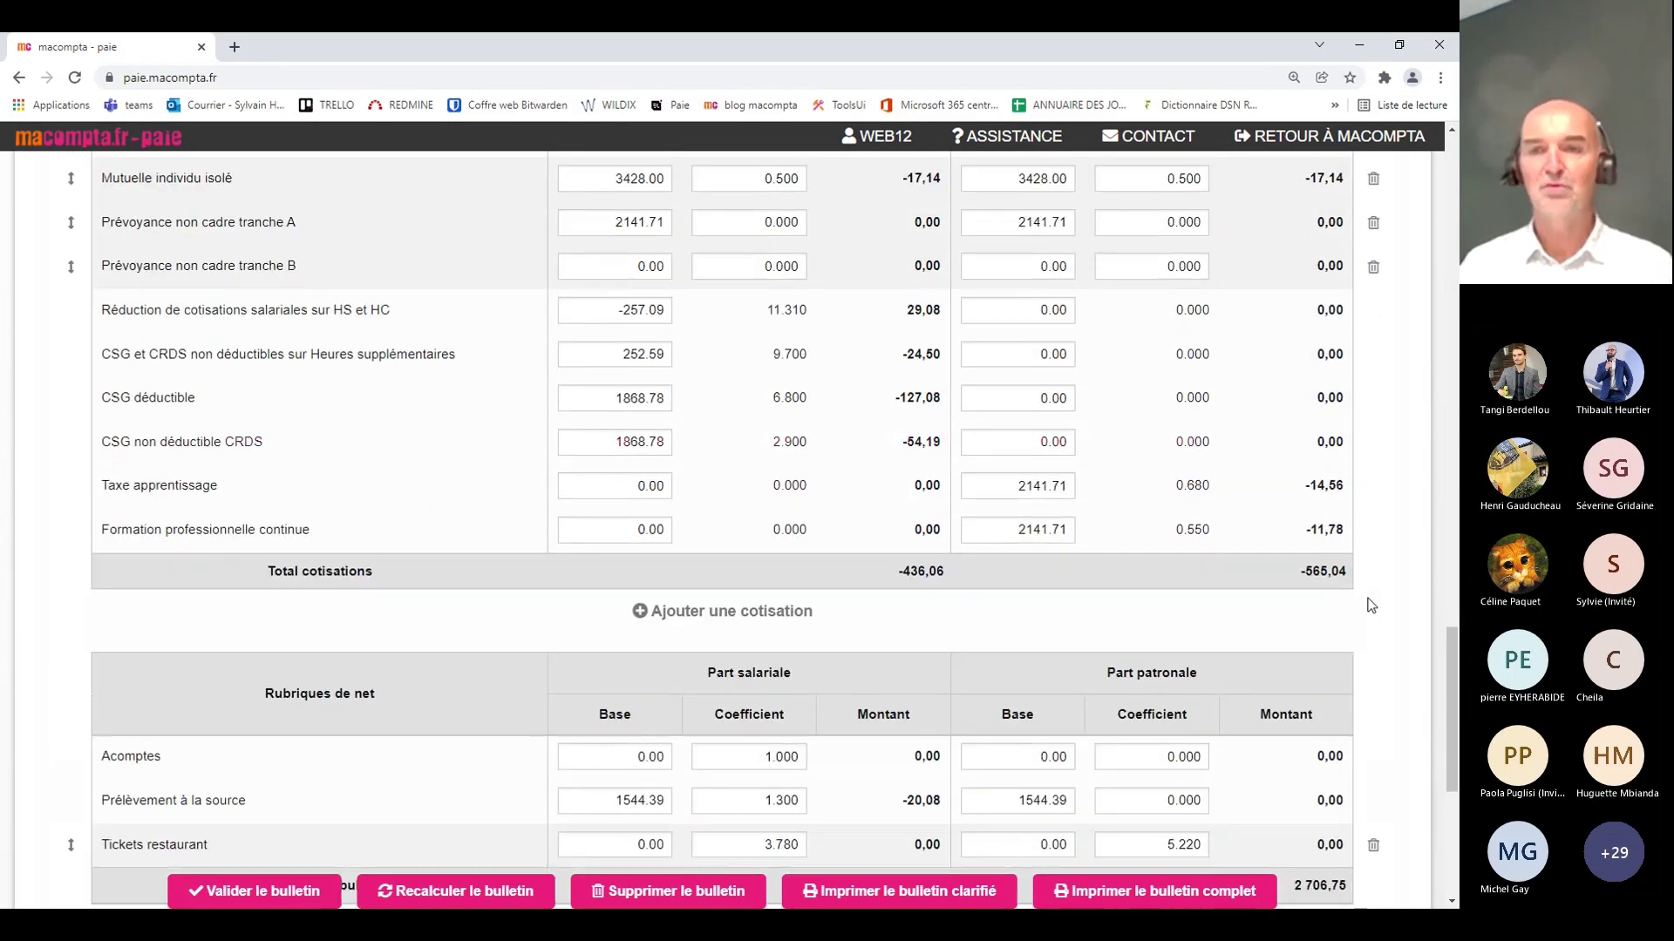
scroll(1372, 605, up, 3)
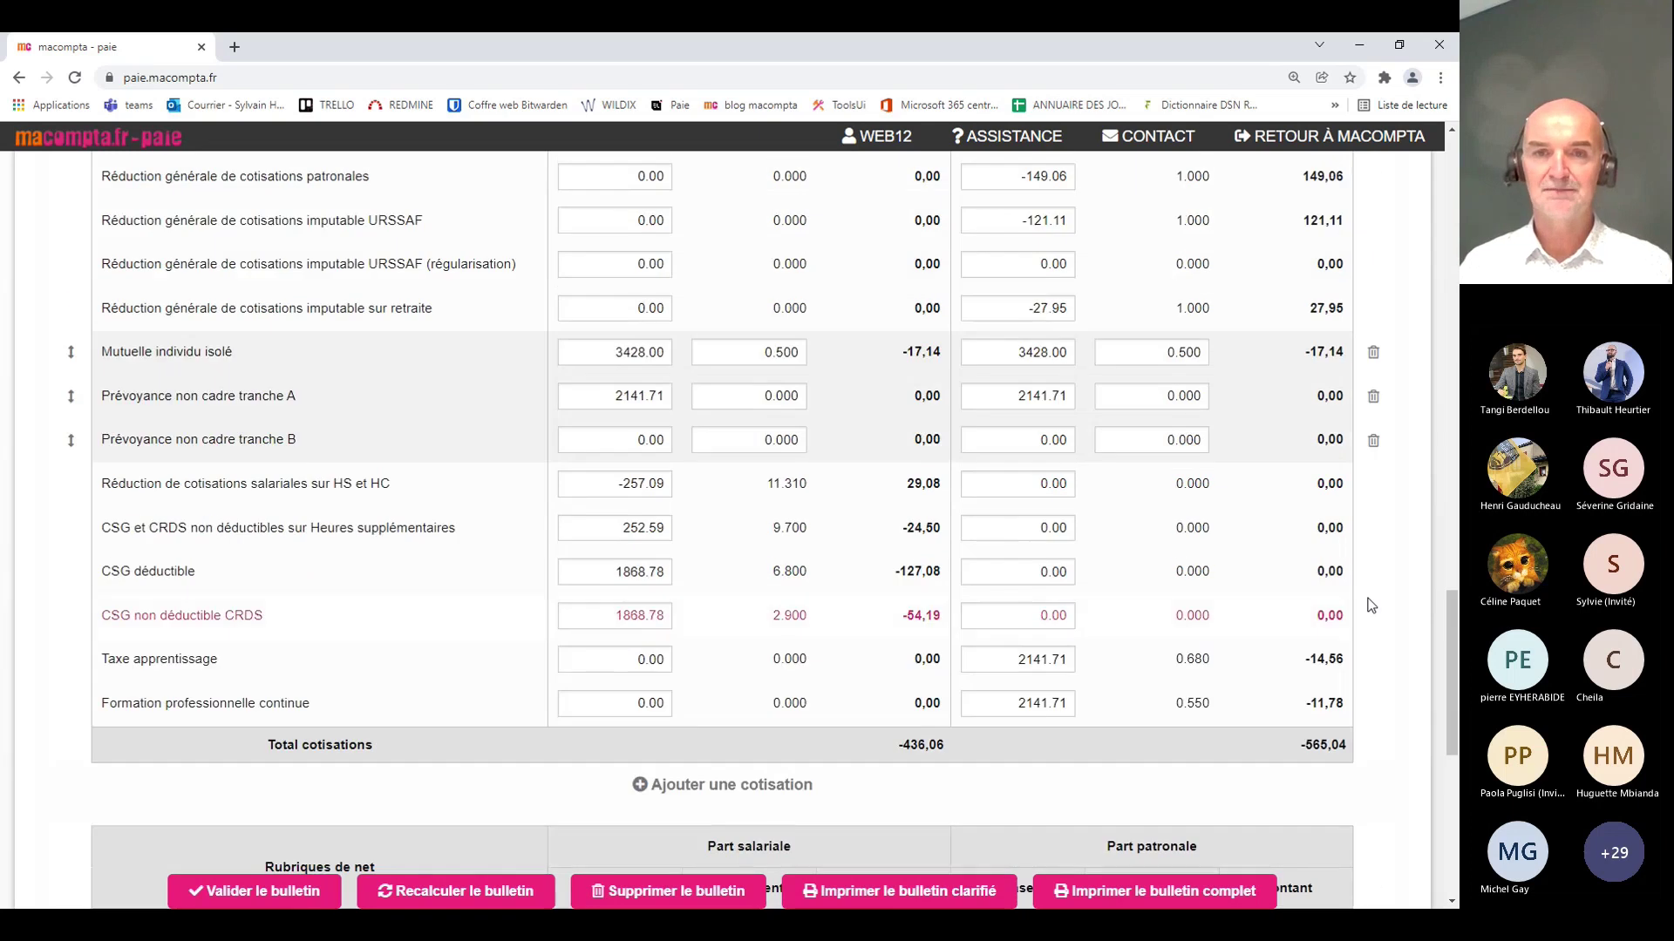
scroll(1372, 605, up, 4)
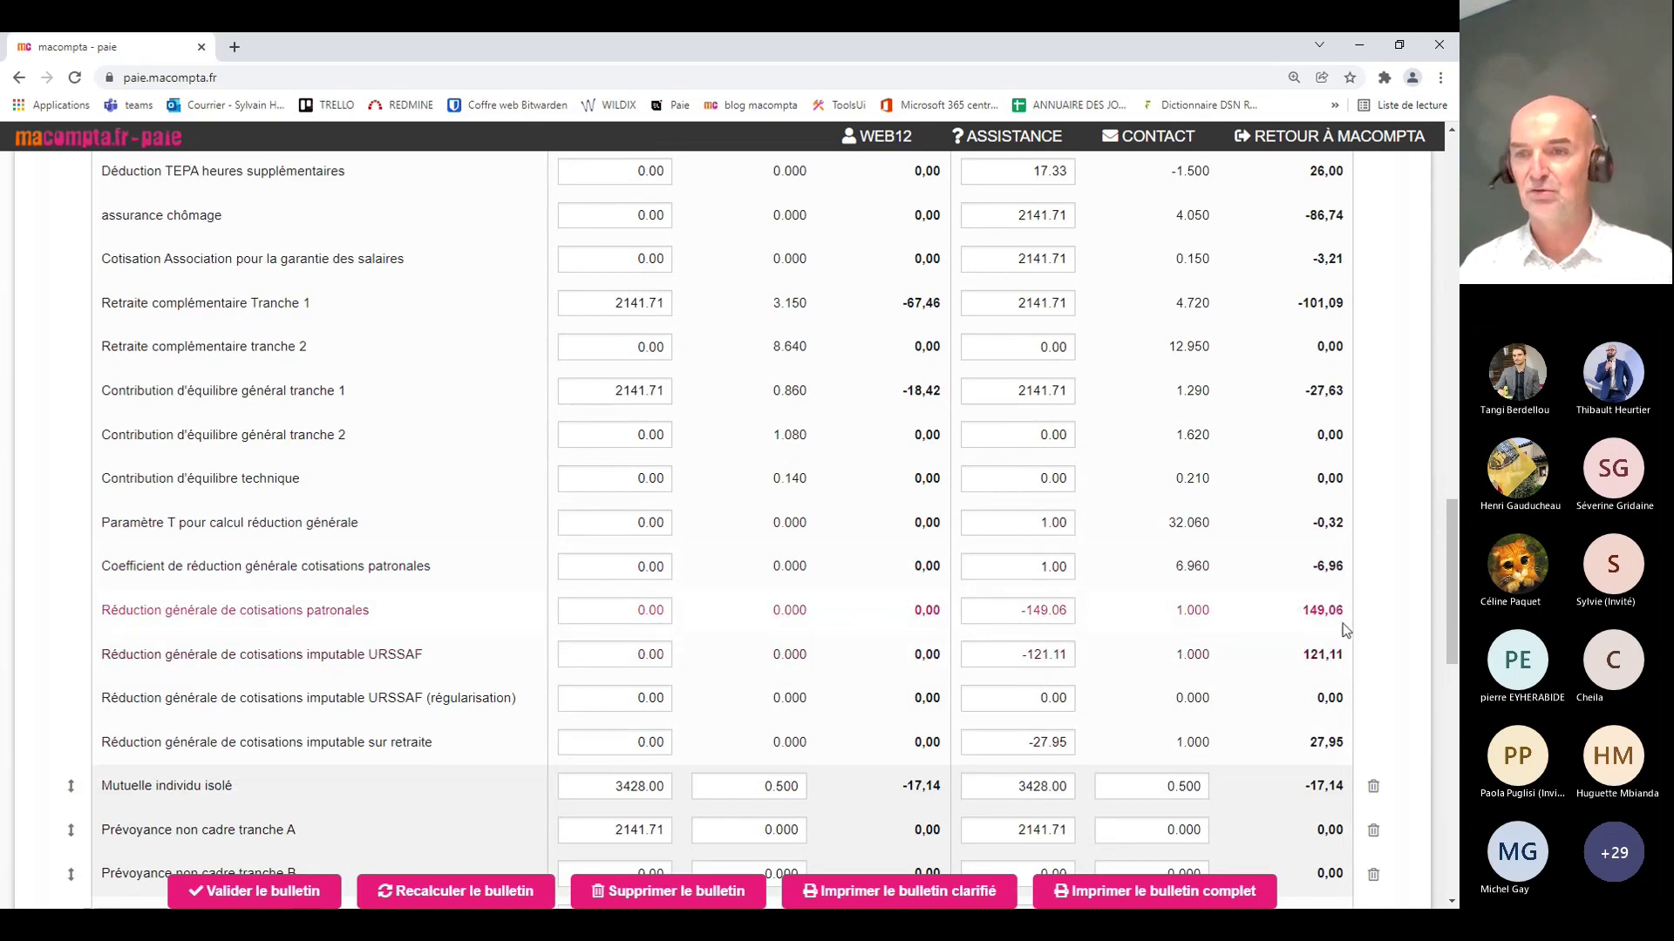
scroll(1373, 637, down, 4)
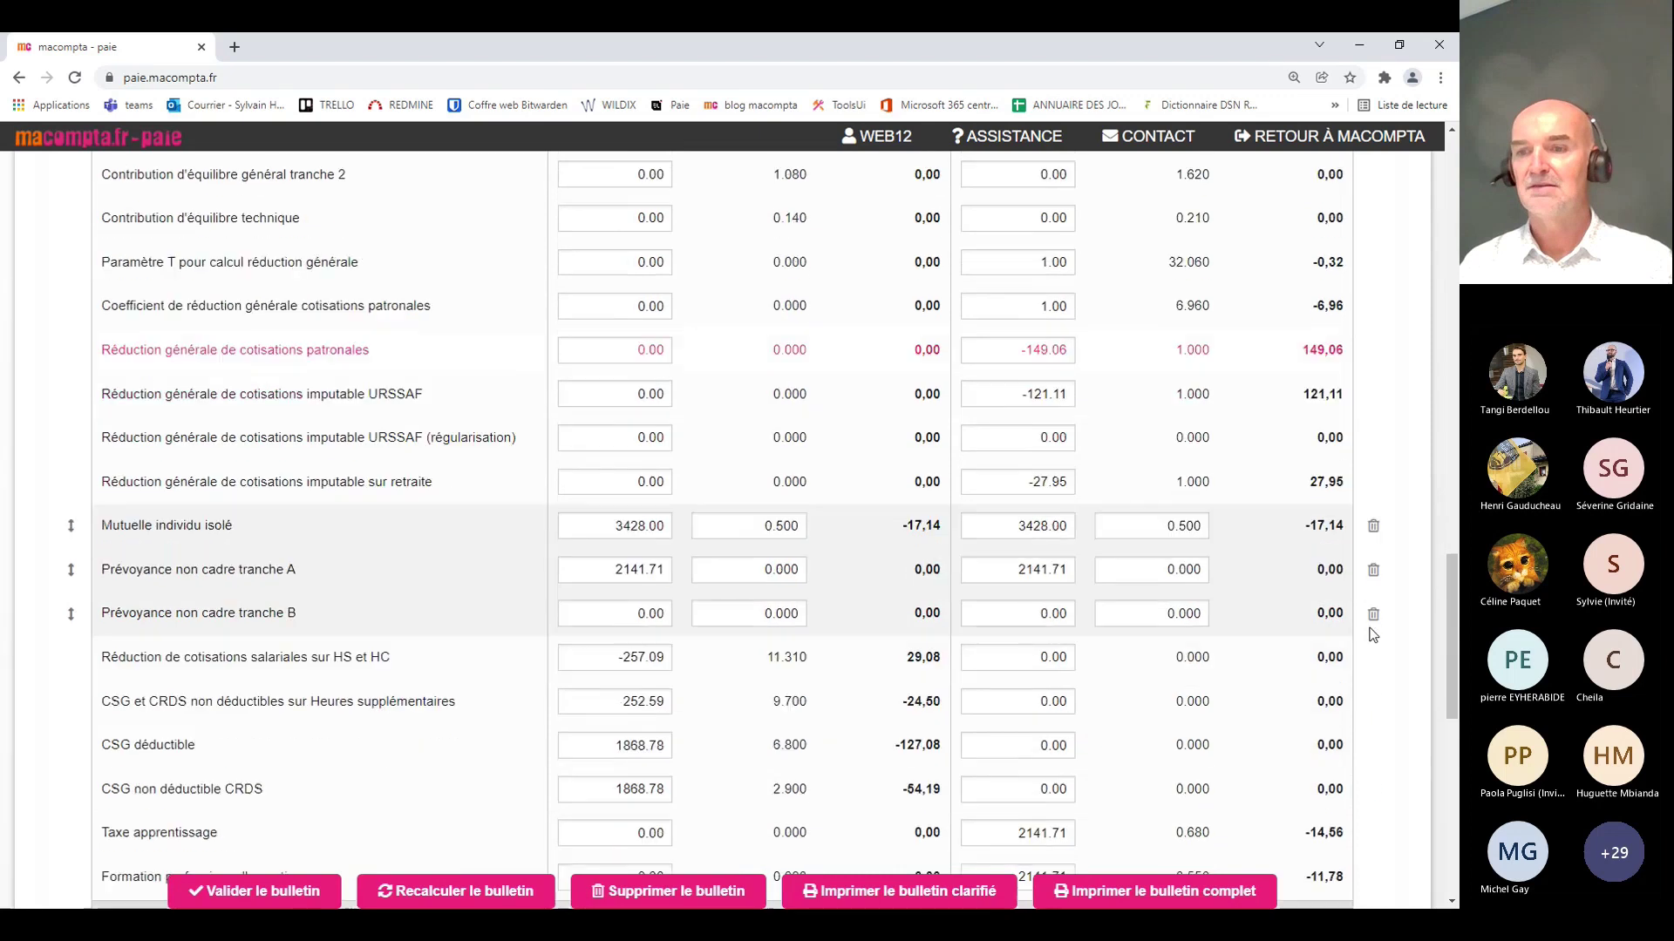
scroll(1373, 634, down, 1)
scroll(1373, 635, down, 1)
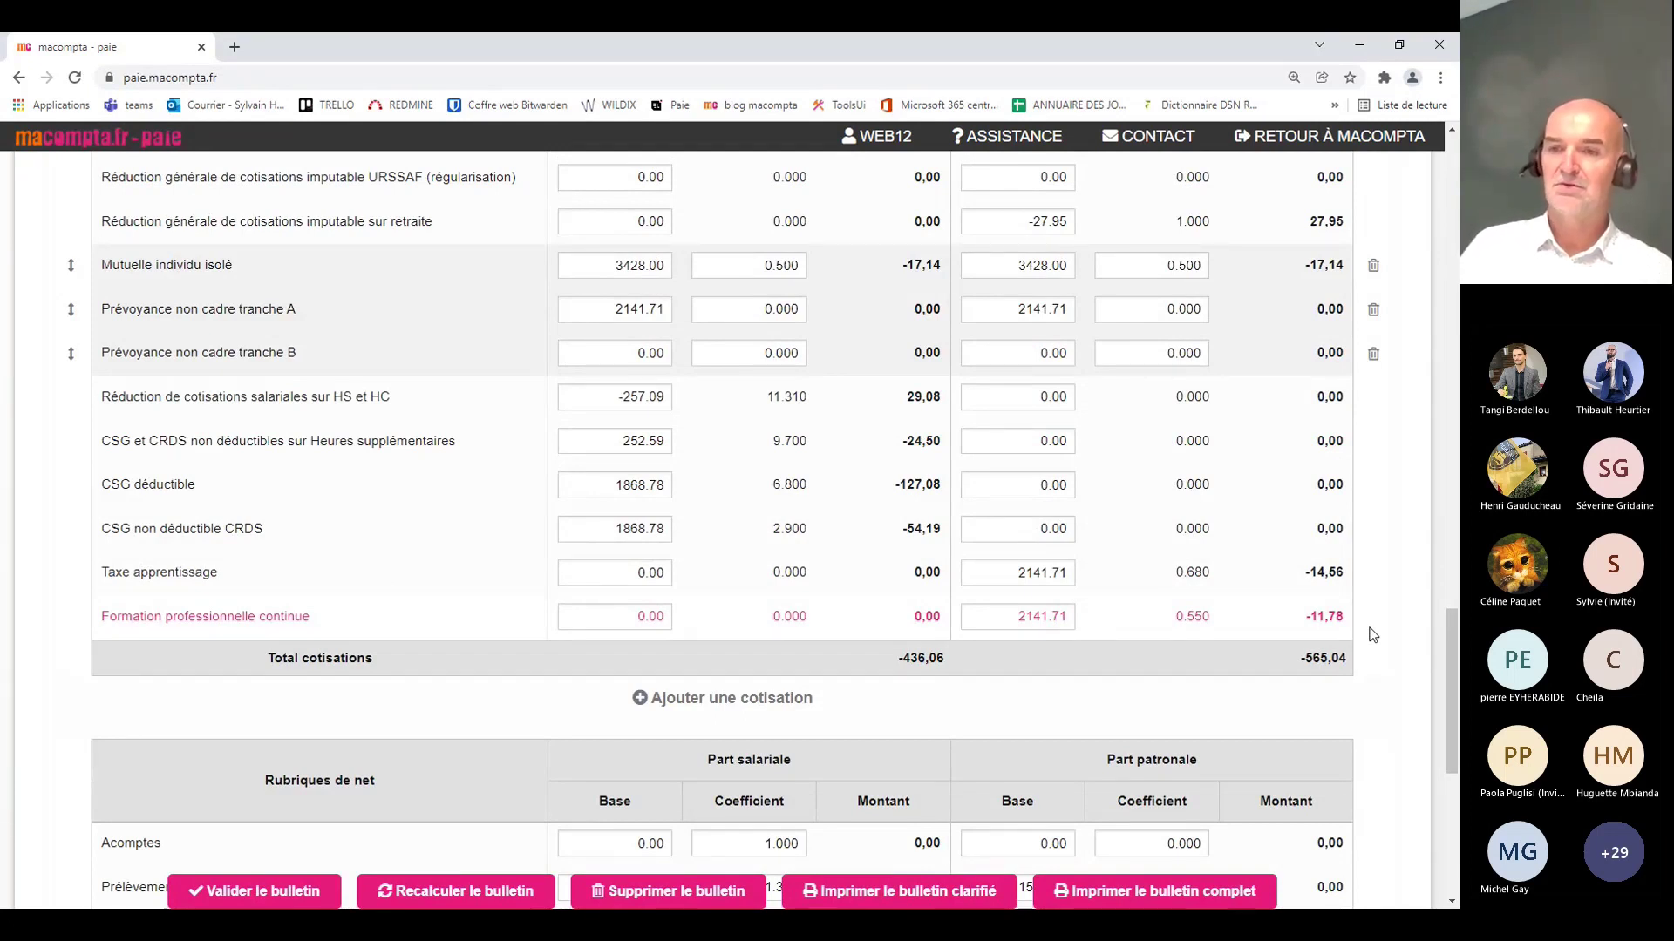
scroll(1374, 633, up, 1)
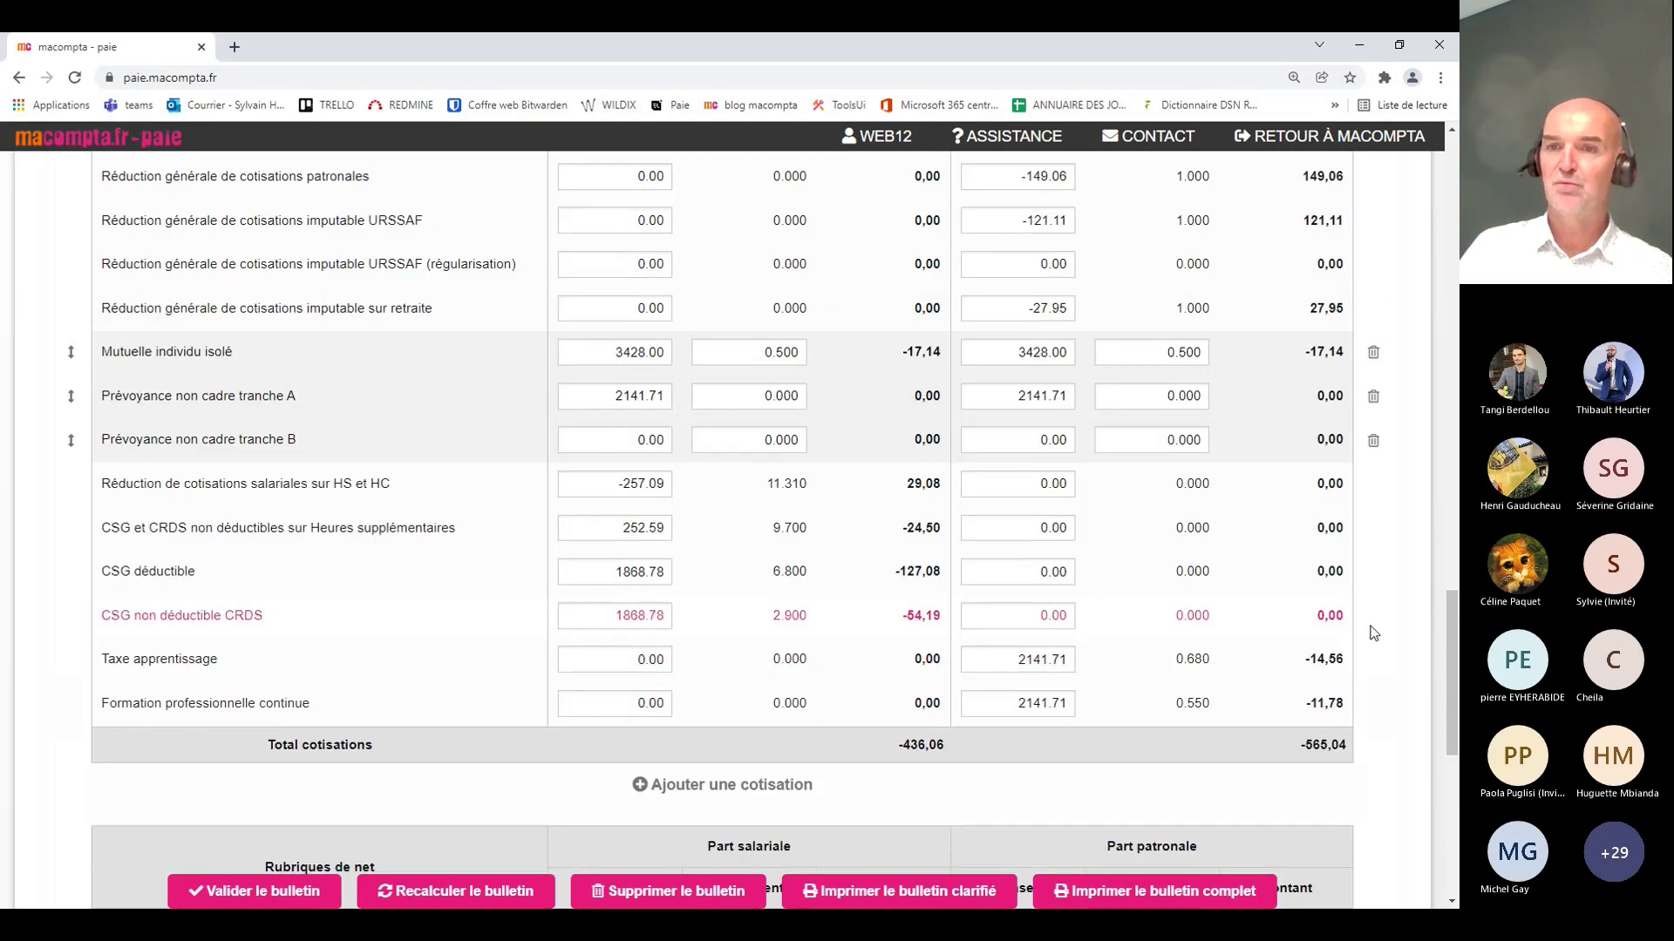
scroll(1374, 633, up, 3)
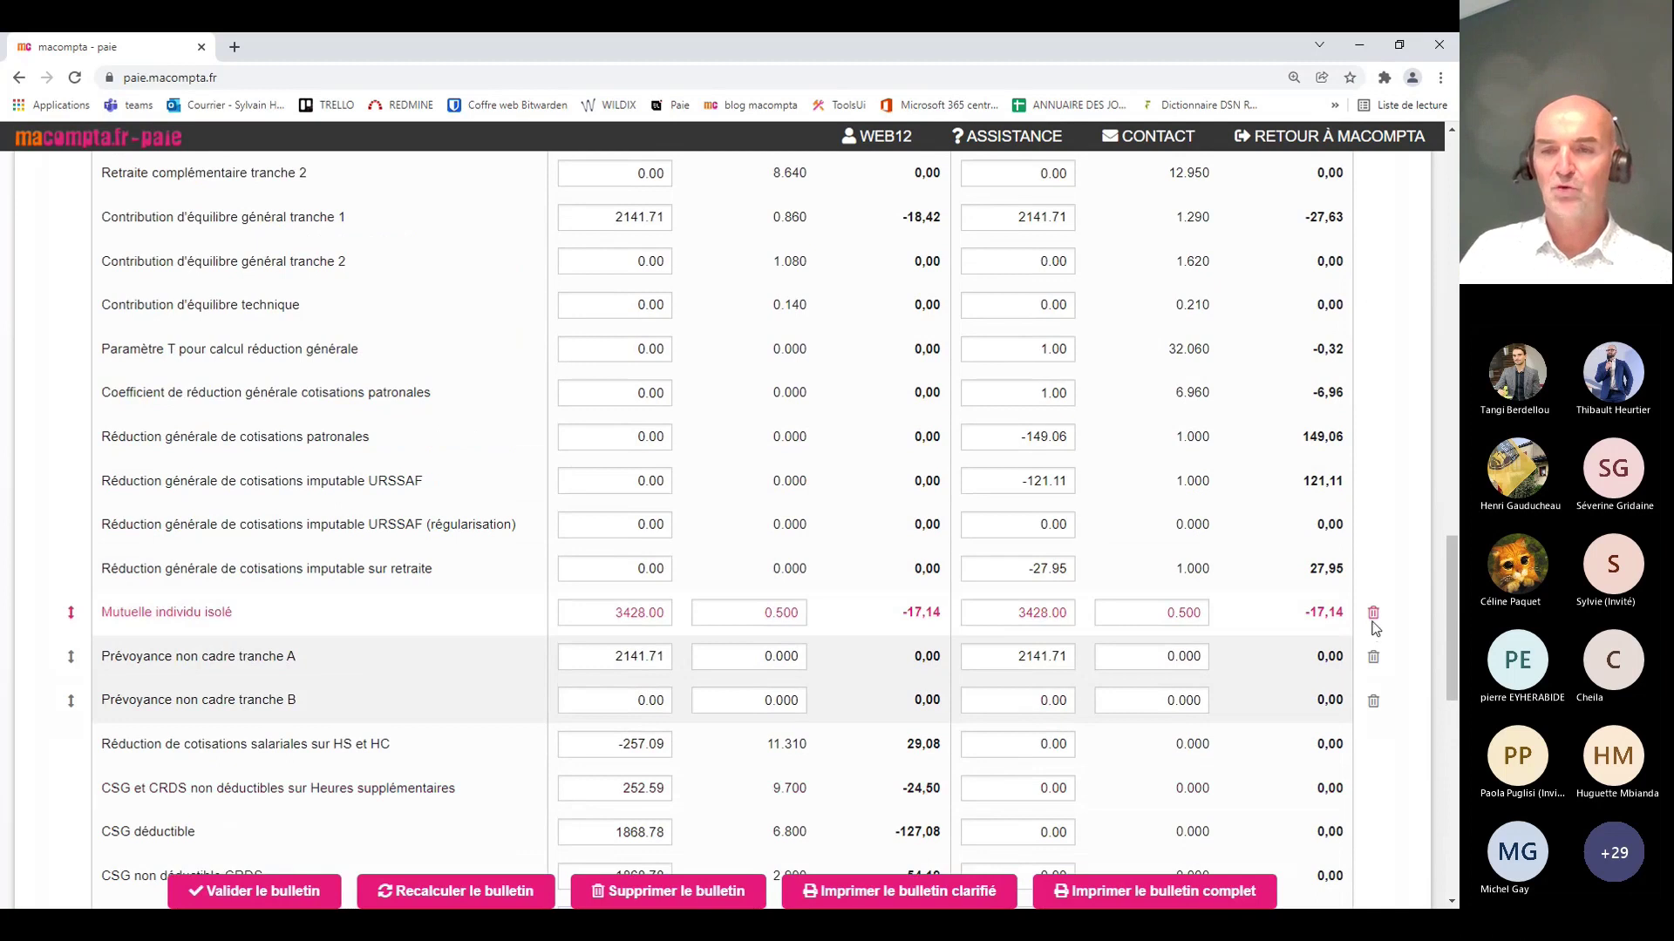
scroll(1374, 628, up, 1)
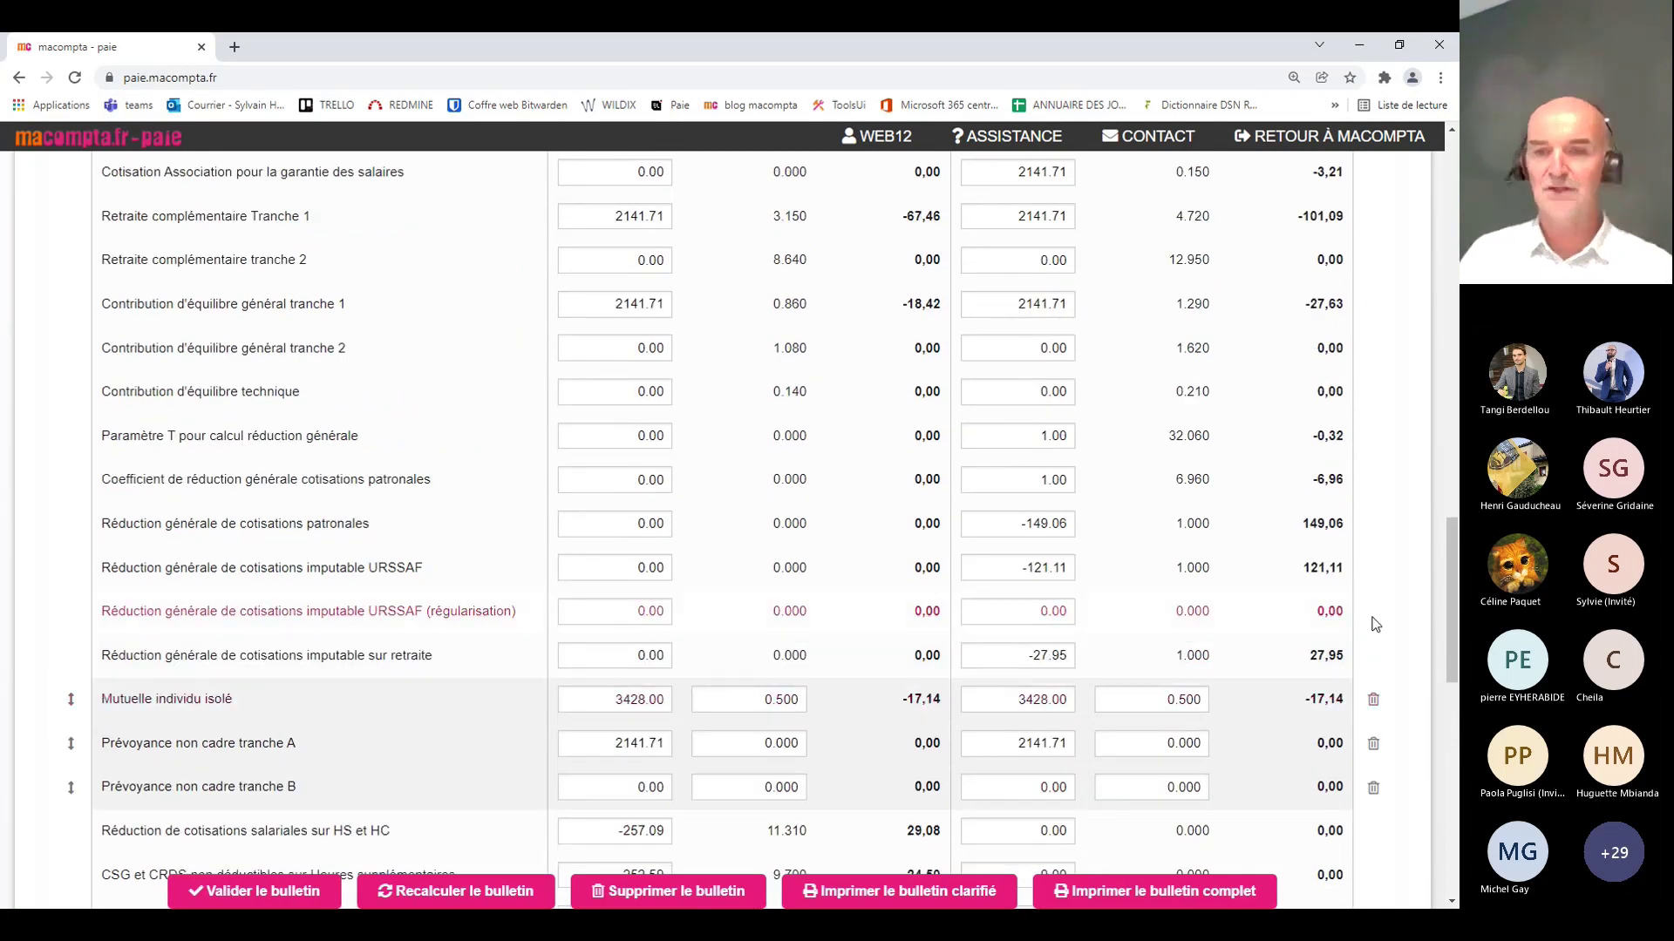
scroll(1374, 624, down, 1)
scroll(1374, 624, down, 7)
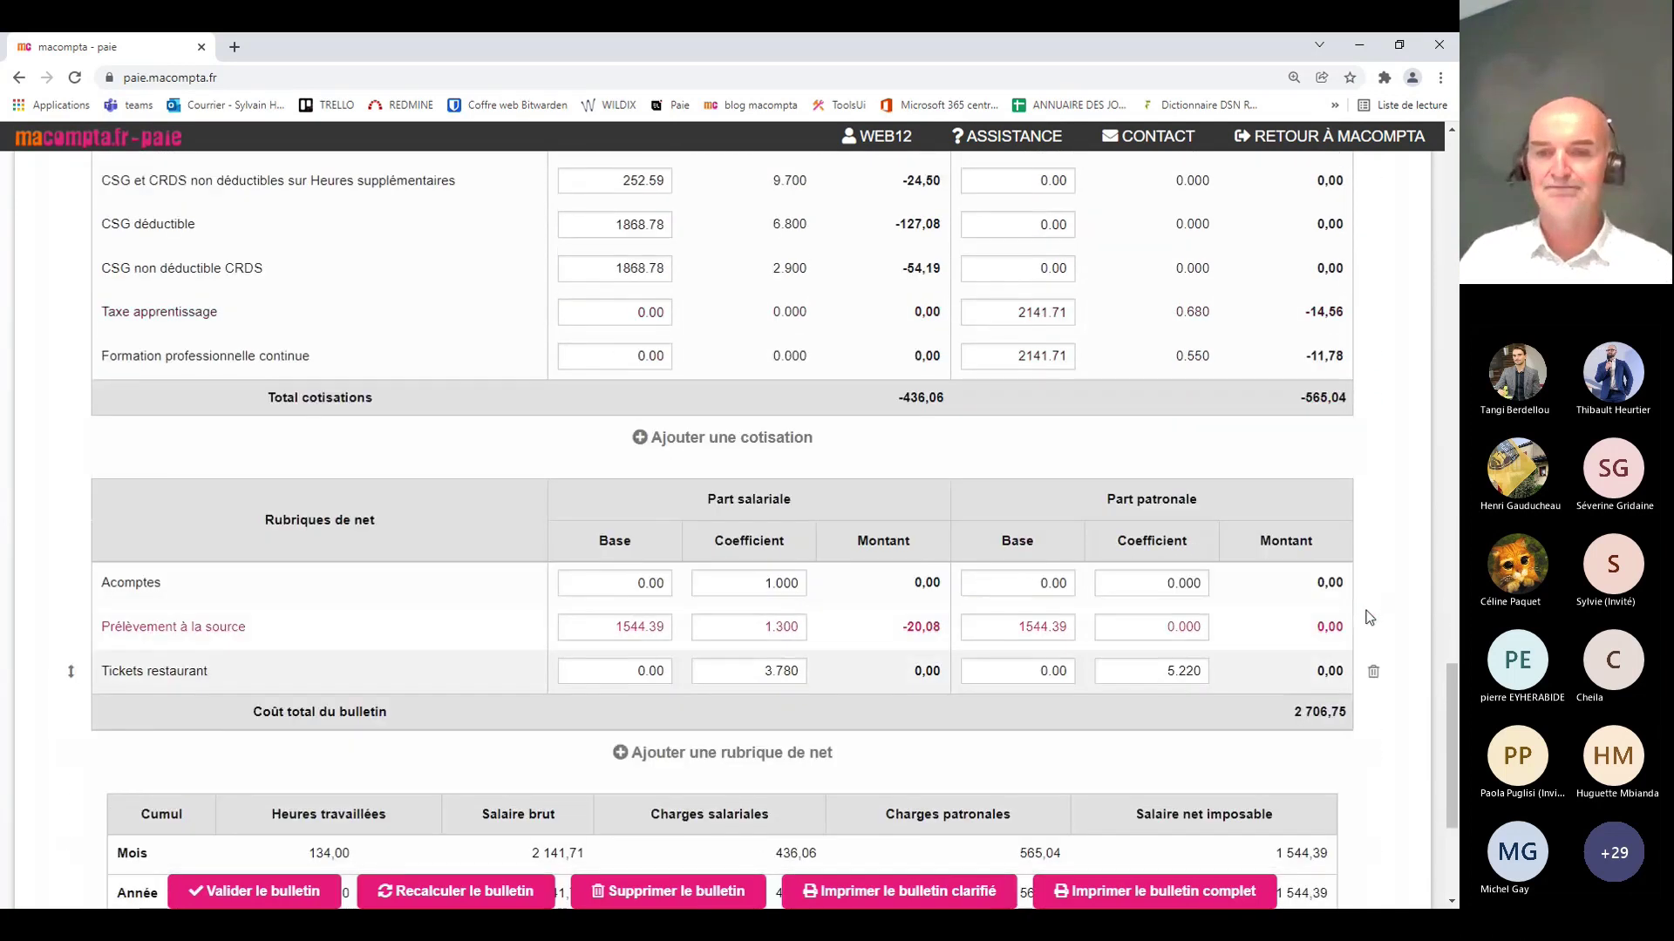
Step: Generate the simplified (clarifié) payslip PDF and return to the payslip page
scroll(1368, 617, down, 4)
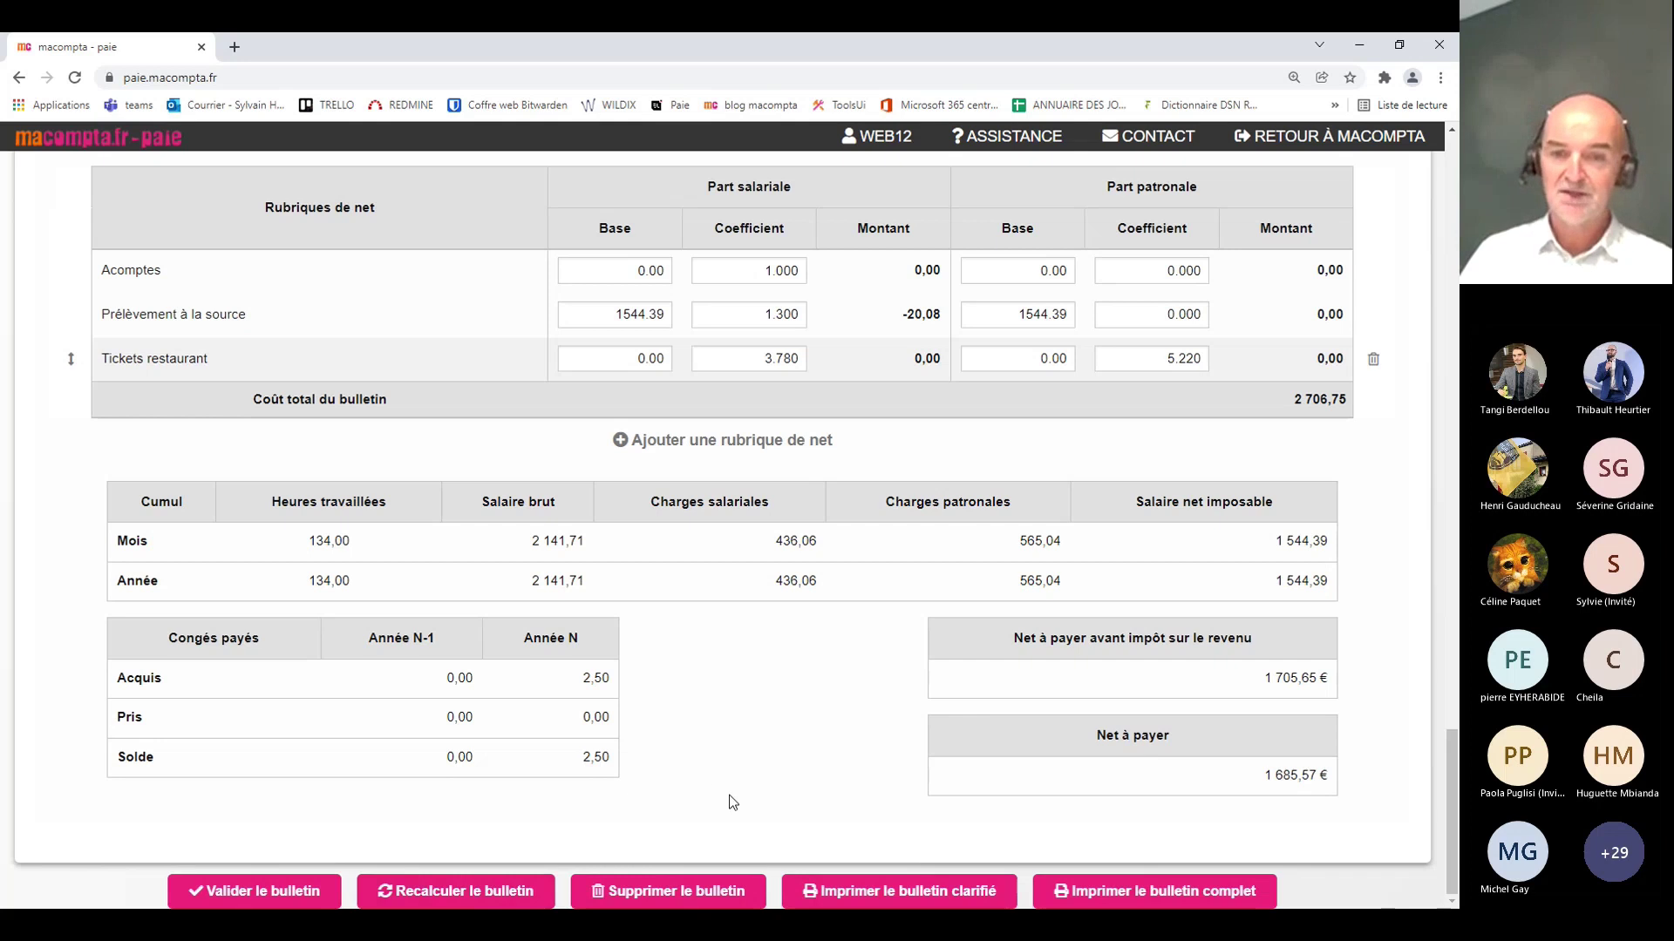
click(882, 870)
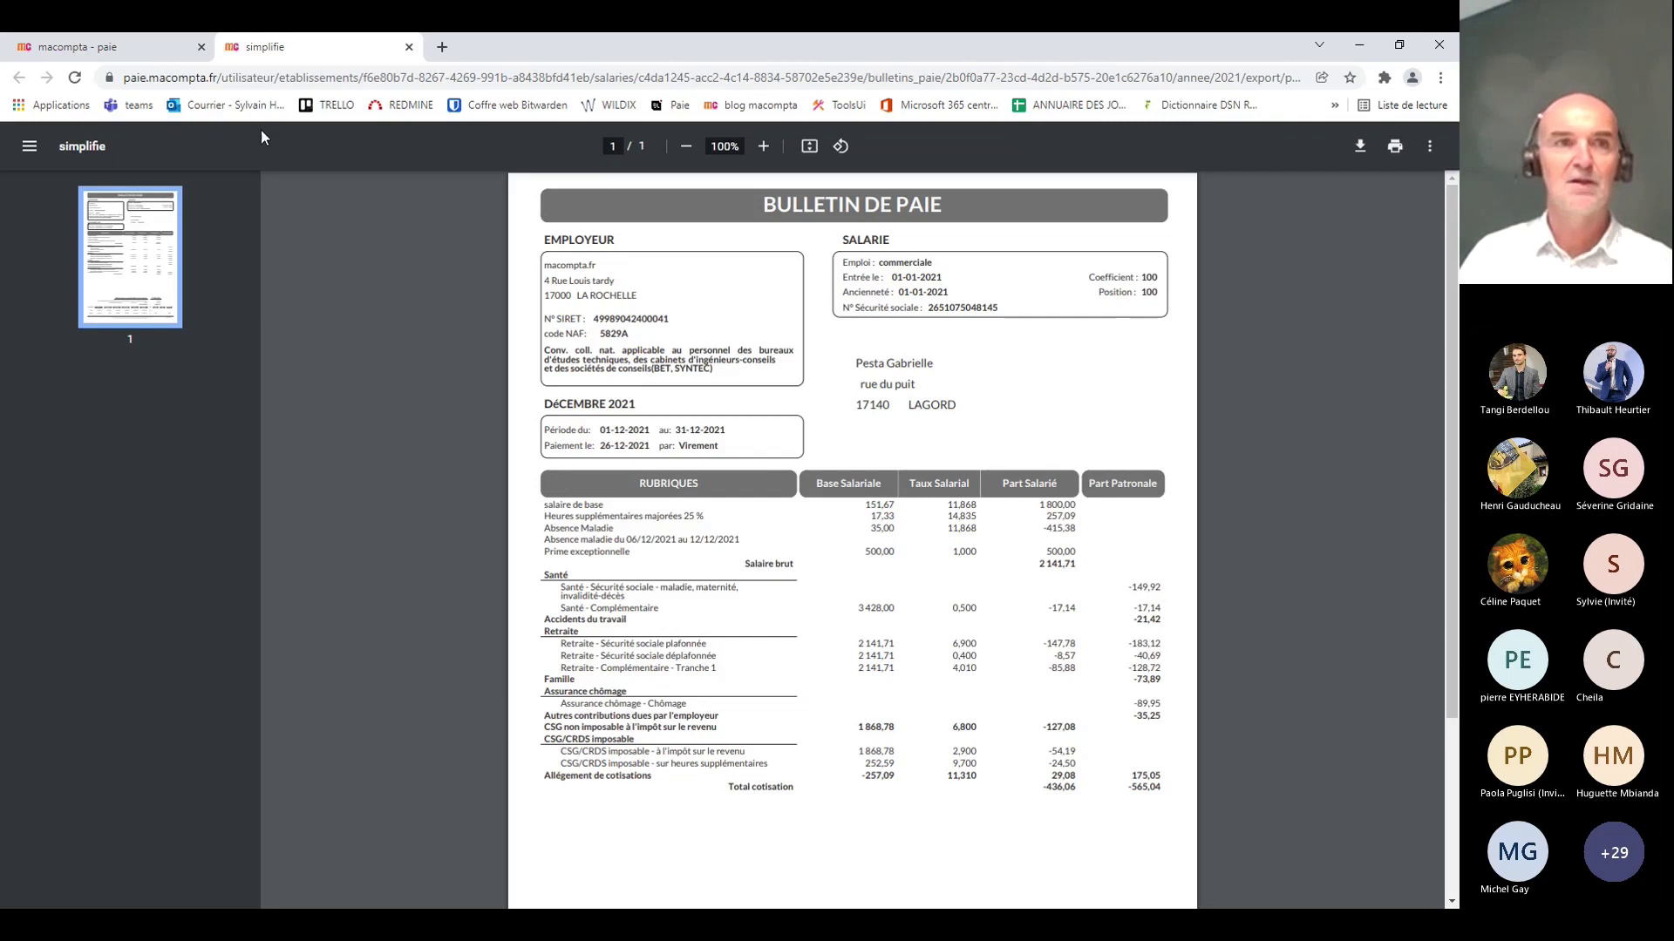
click(104, 47)
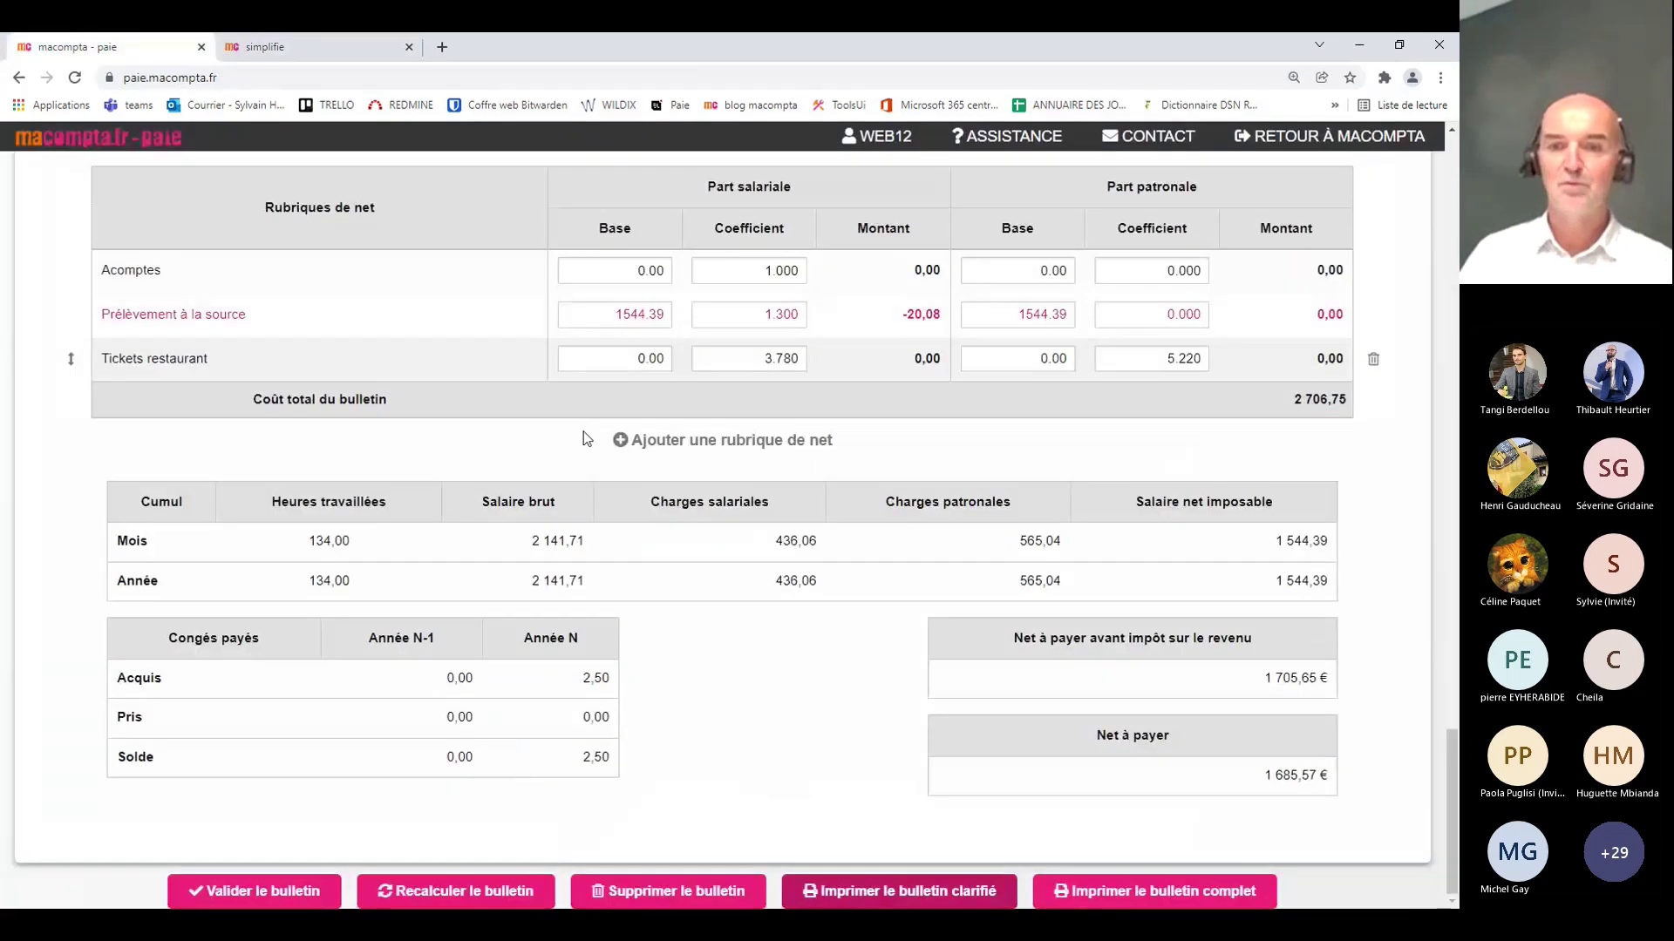
Step: Generate the full payslip PDF showing 1 685,57 € net, then return to the payslip page
click(1136, 902)
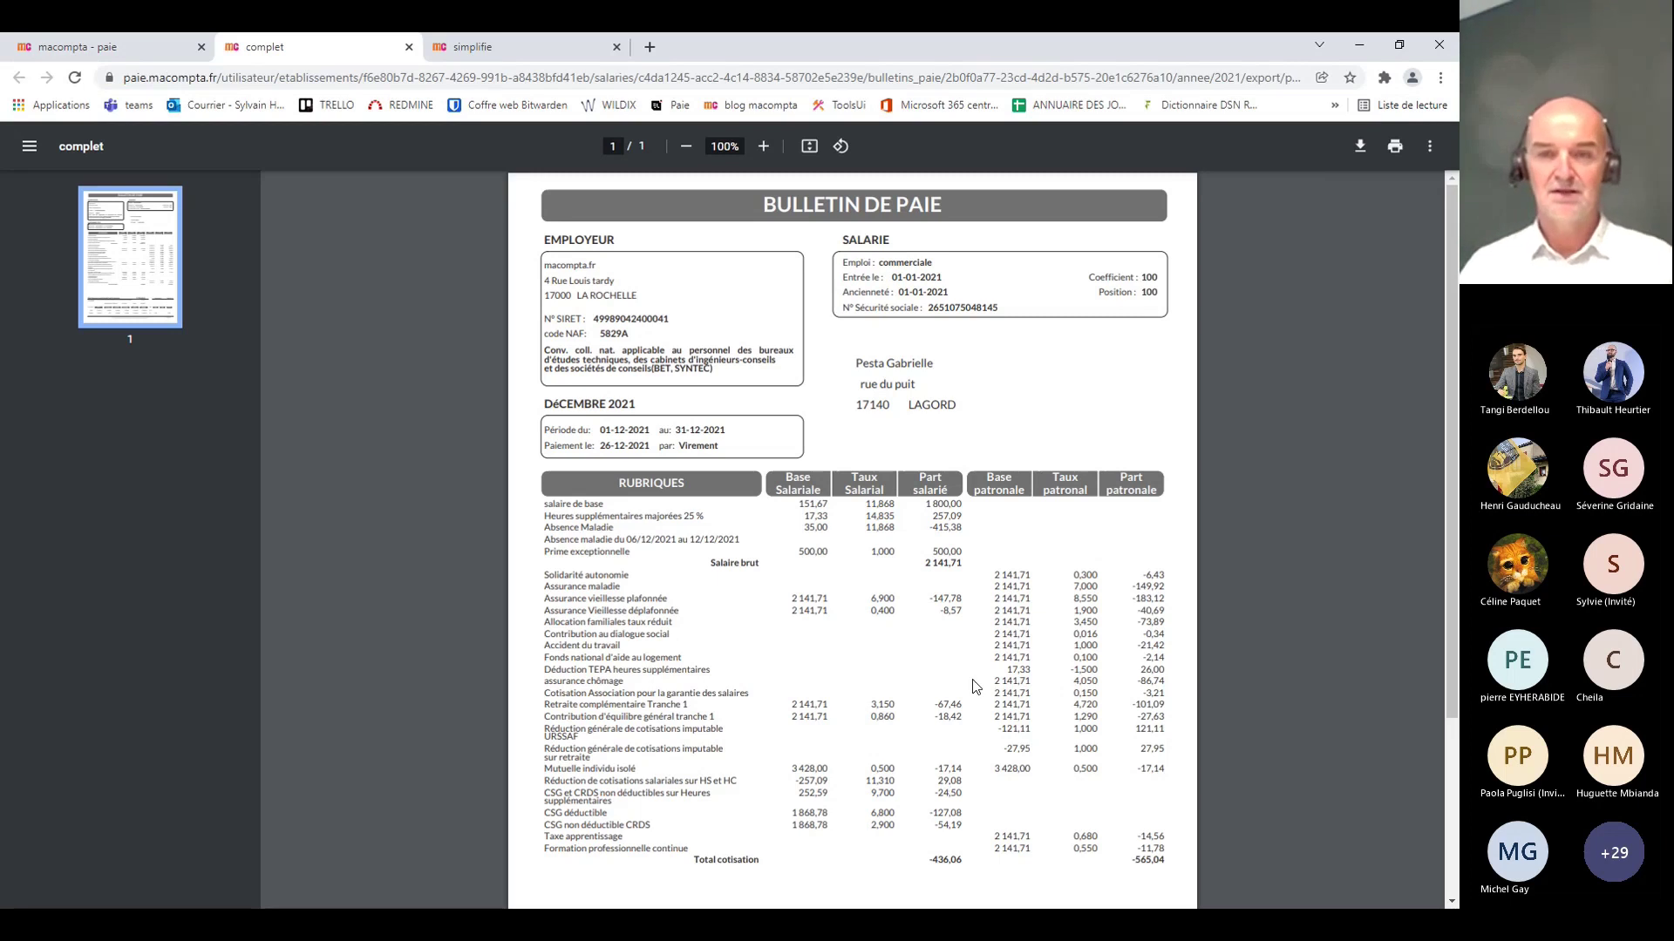
scroll(976, 686, down, 2)
scroll(972, 680, up, 1)
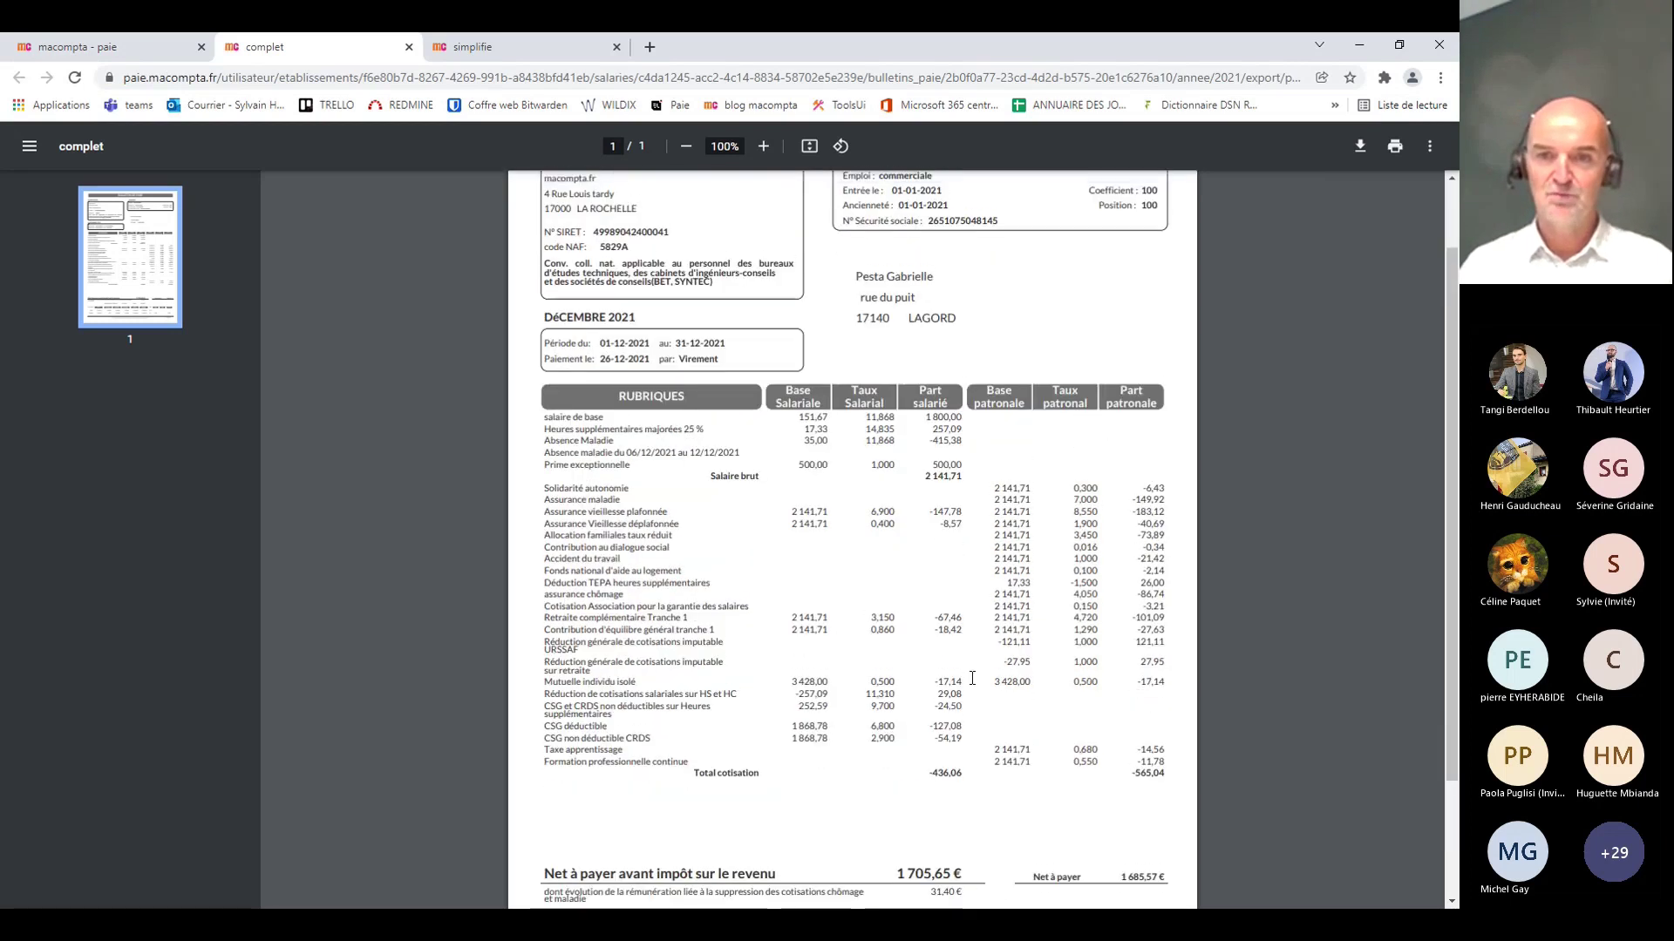
scroll(972, 678, up, 1)
click(112, 48)
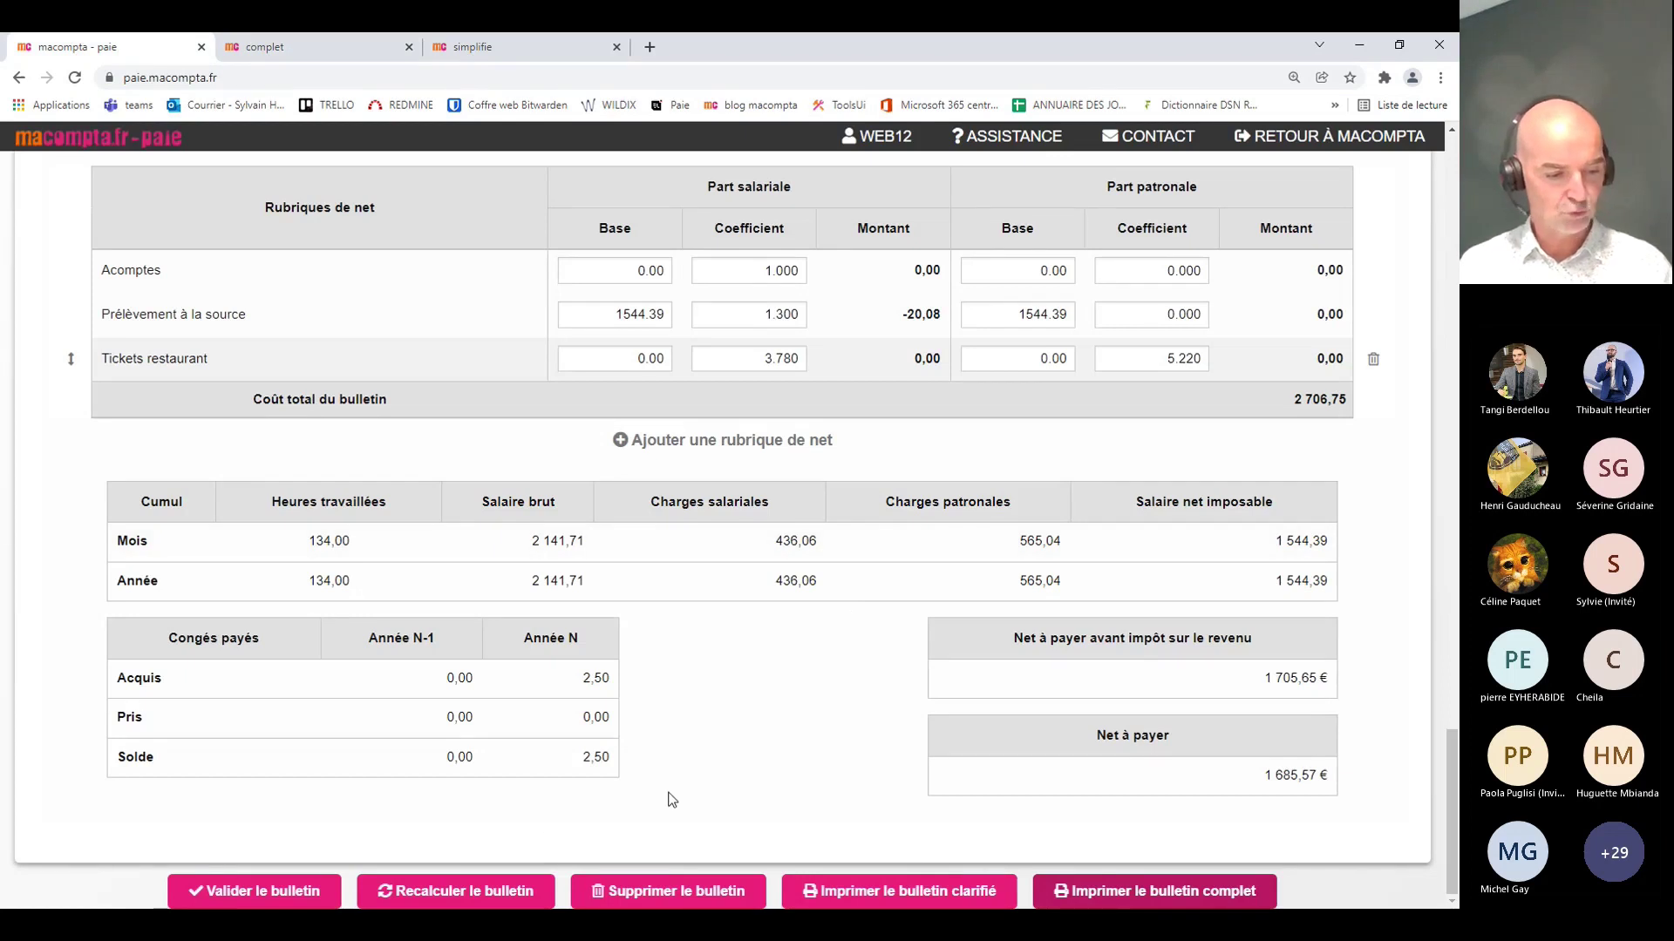
Step: Validate the December 2021 payslip and bring up the Charges à payer report form
click(253, 890)
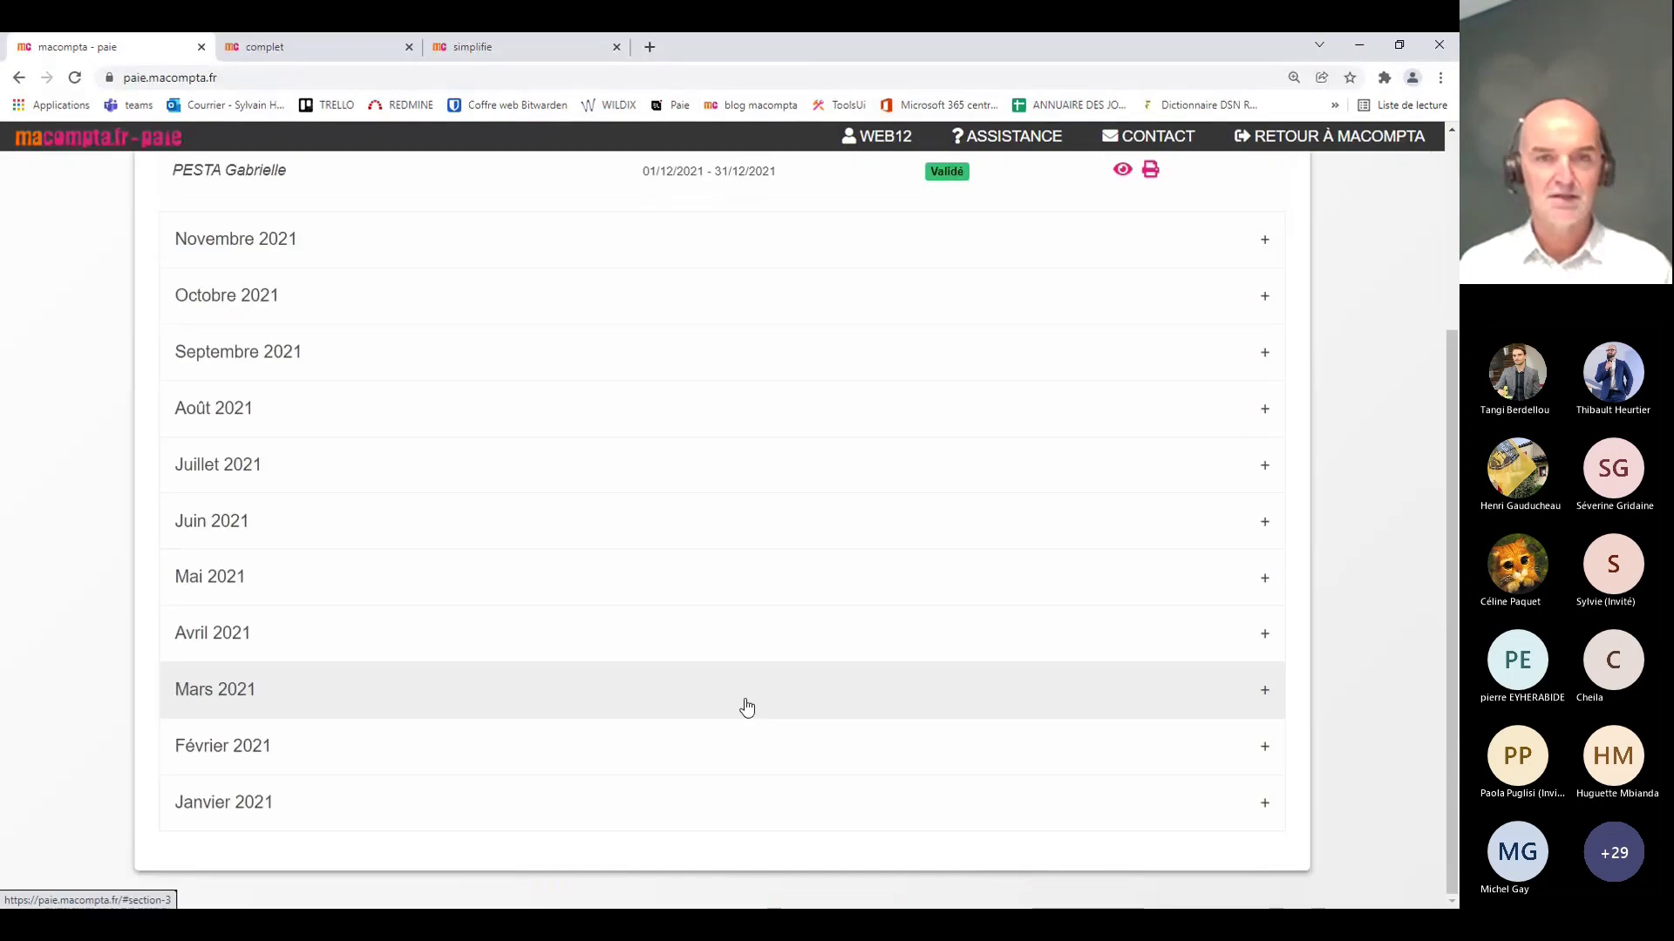
scroll(881, 610, up, 3)
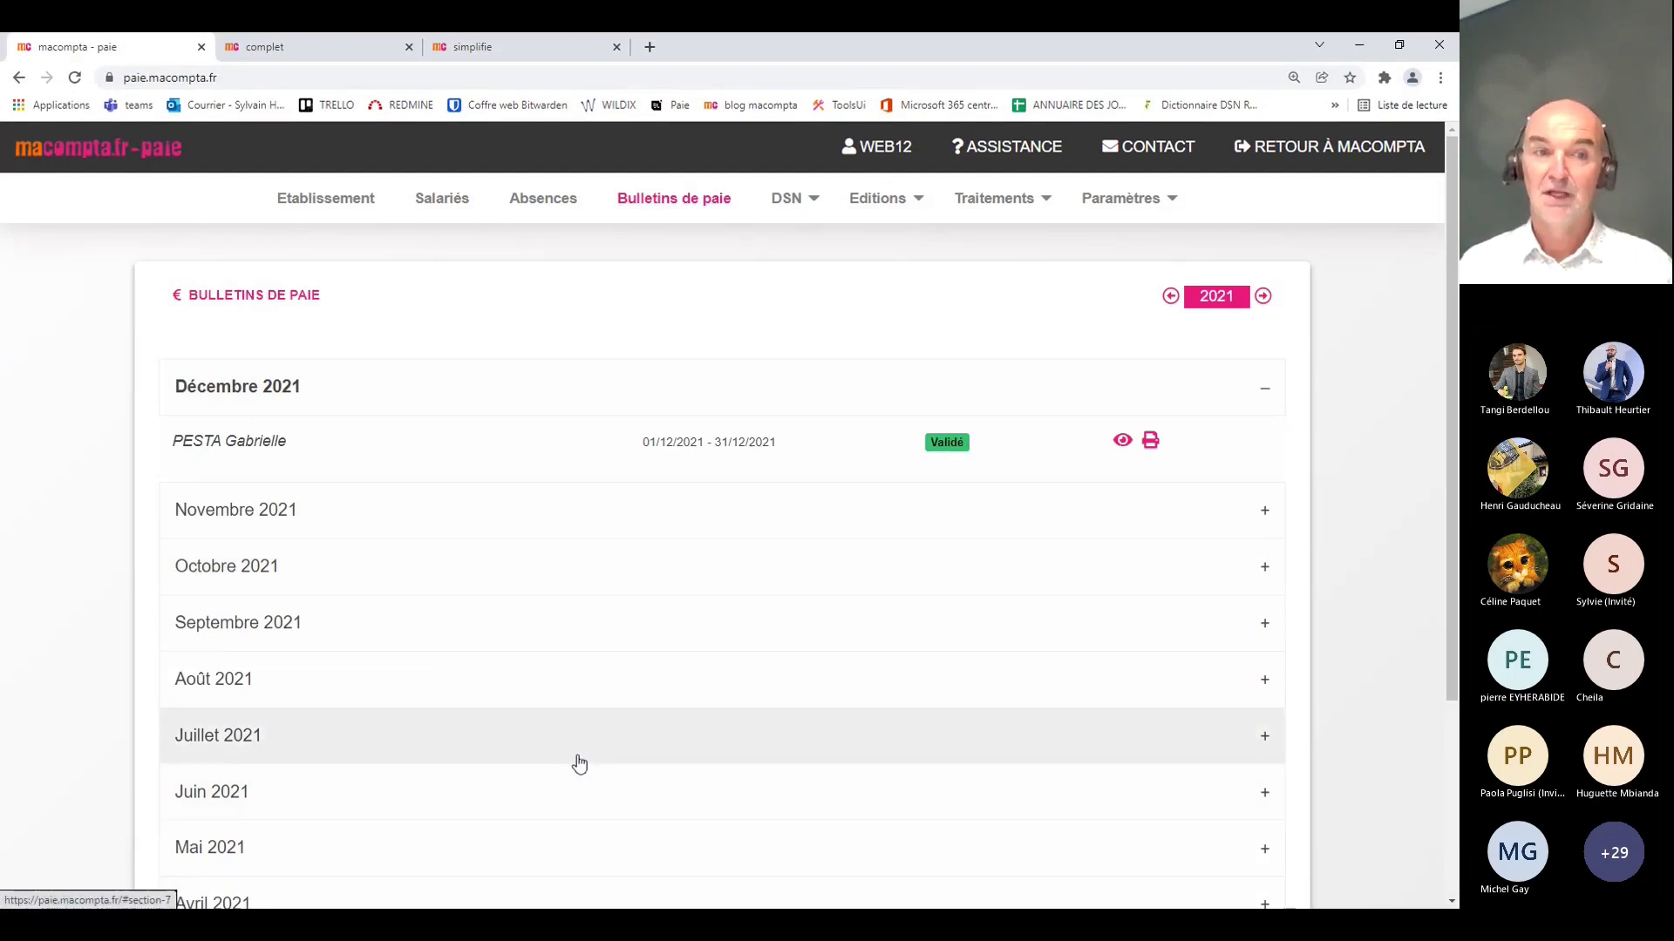
click(872, 200)
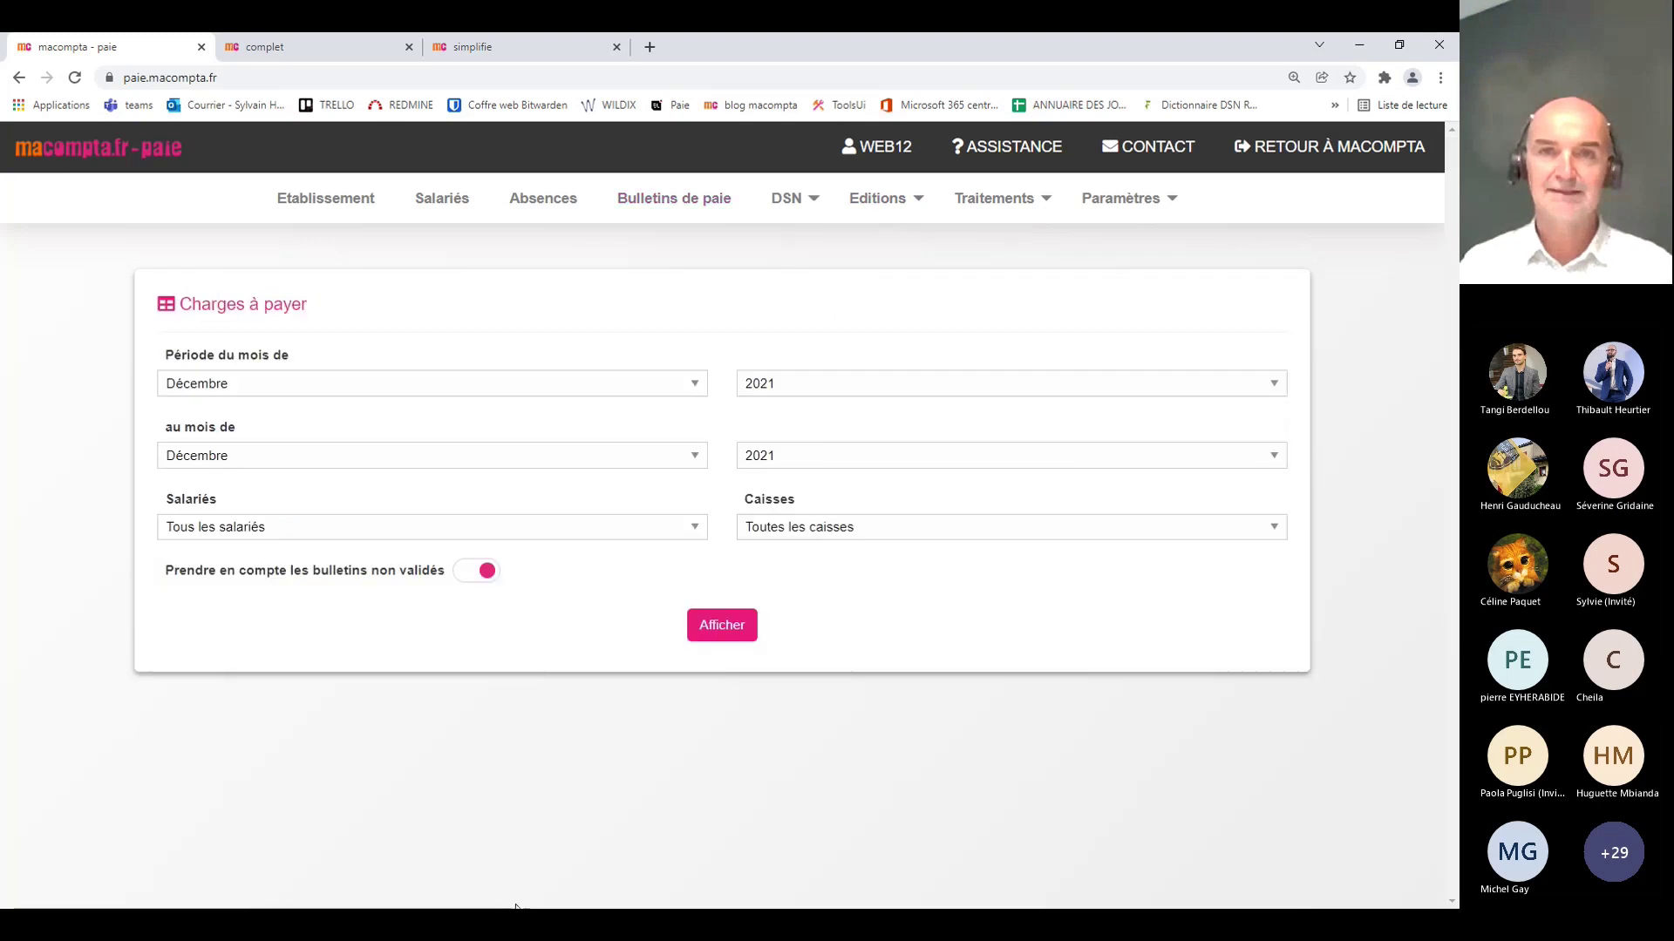
Step: Show December 2021 charges to pay by fund: MUTUELLE -34.28, total -1 001.10
click(728, 628)
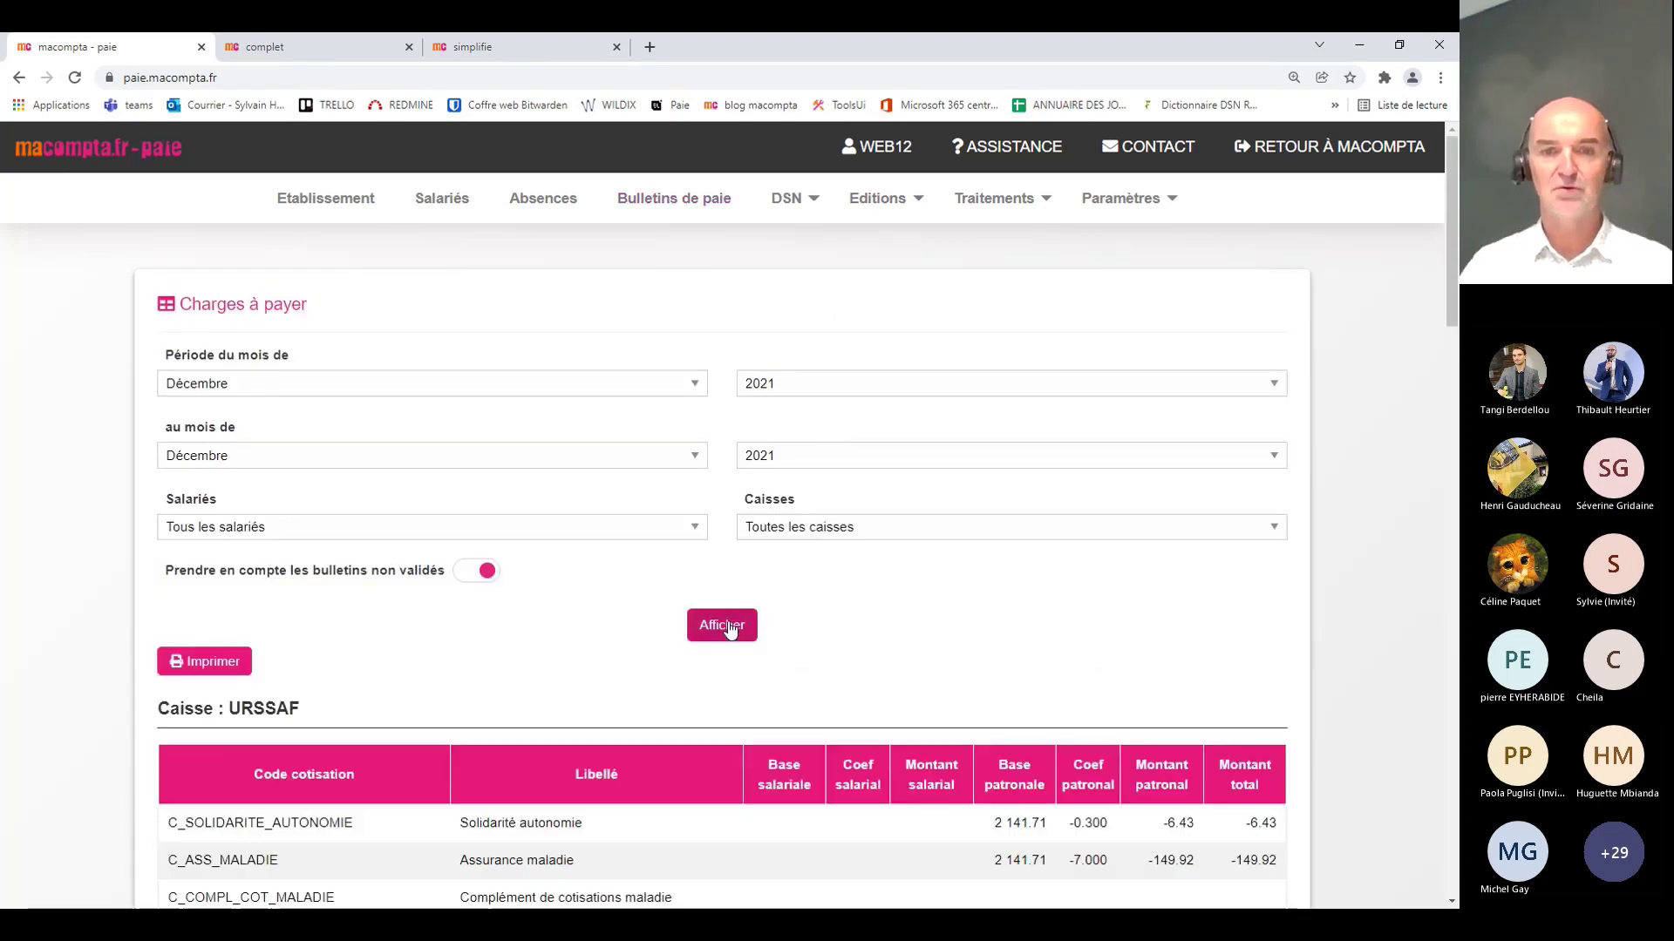
scroll(722, 608, down, 5)
scroll(721, 600, down, 5)
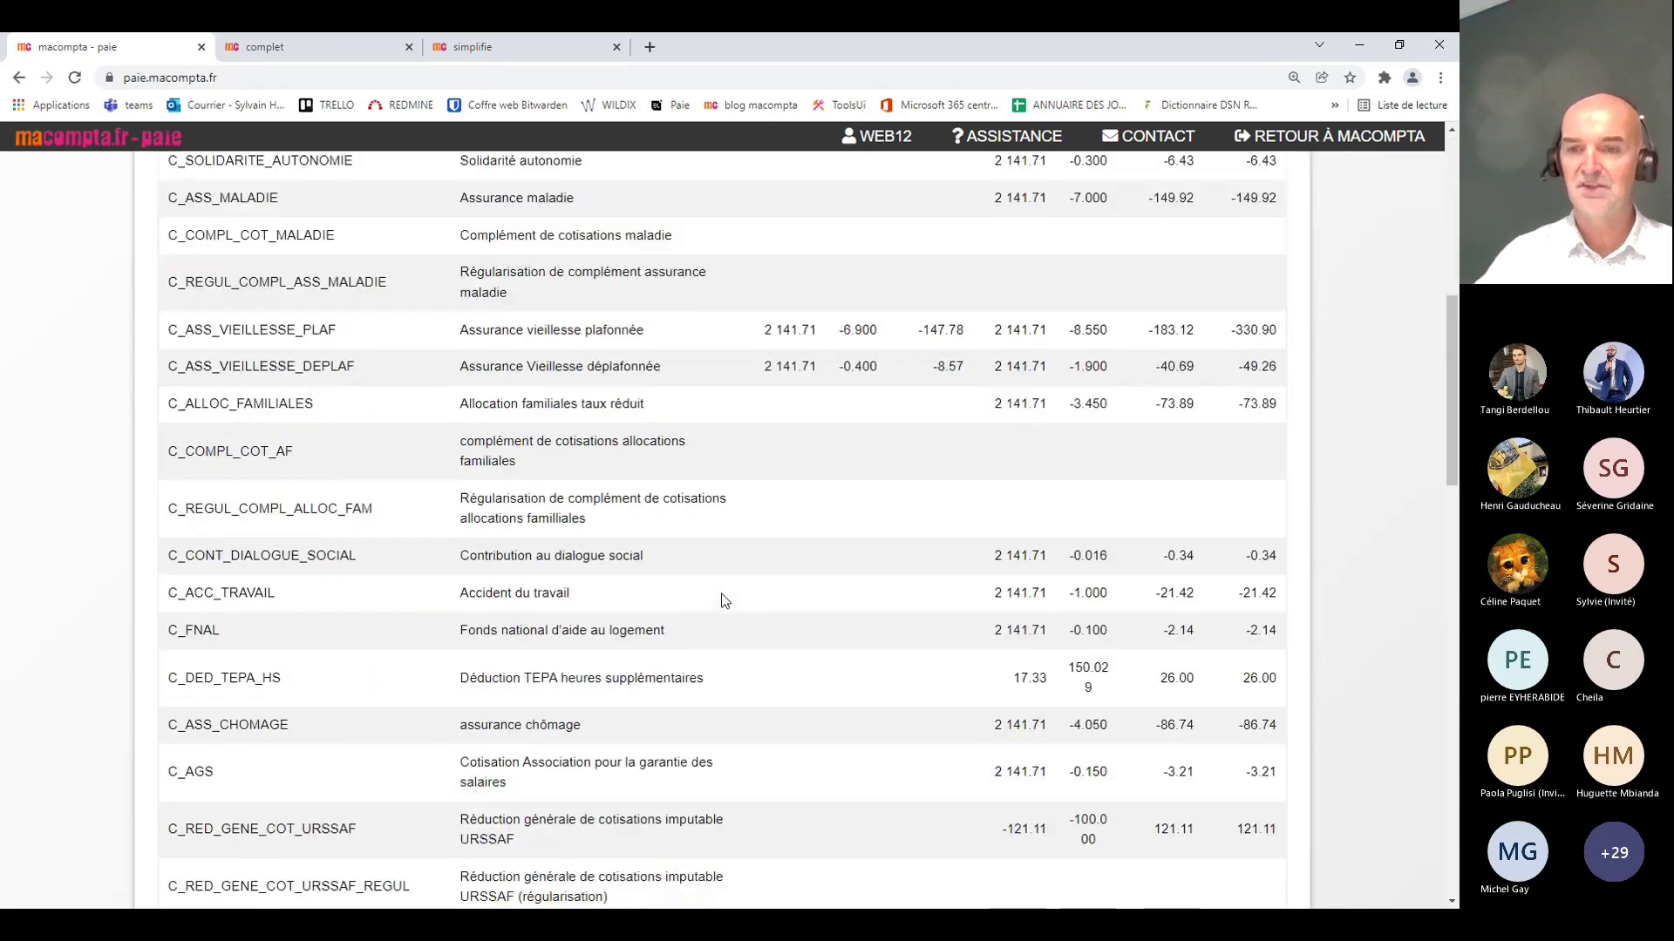
scroll(722, 600, up, 5)
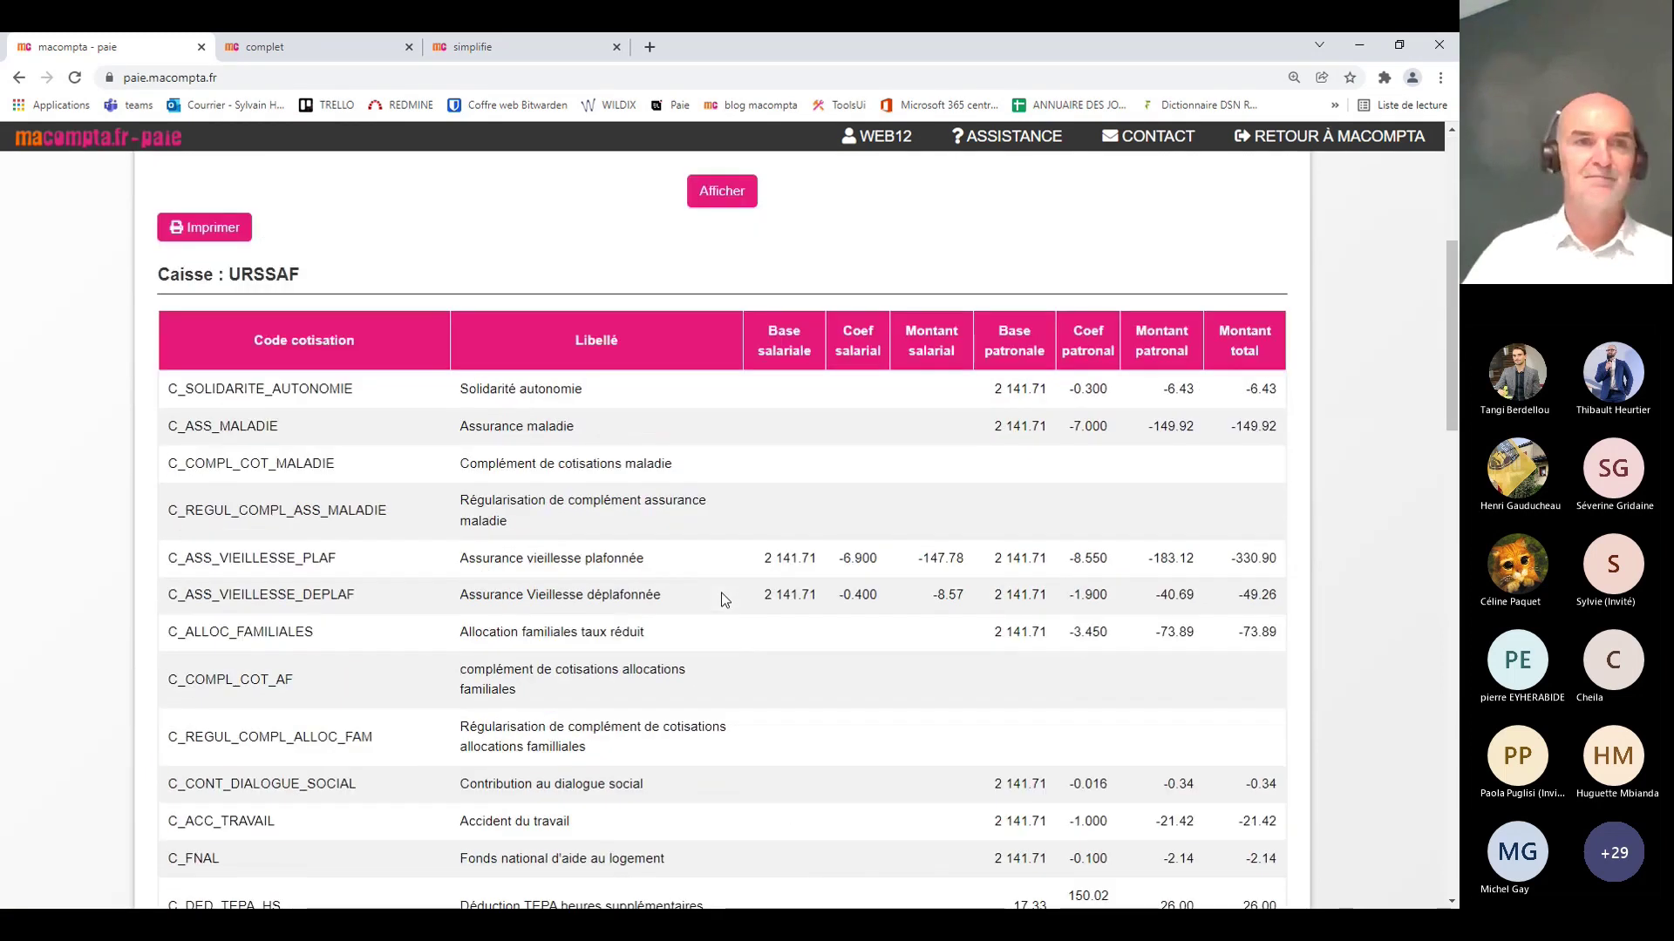
scroll(722, 600, down, 7)
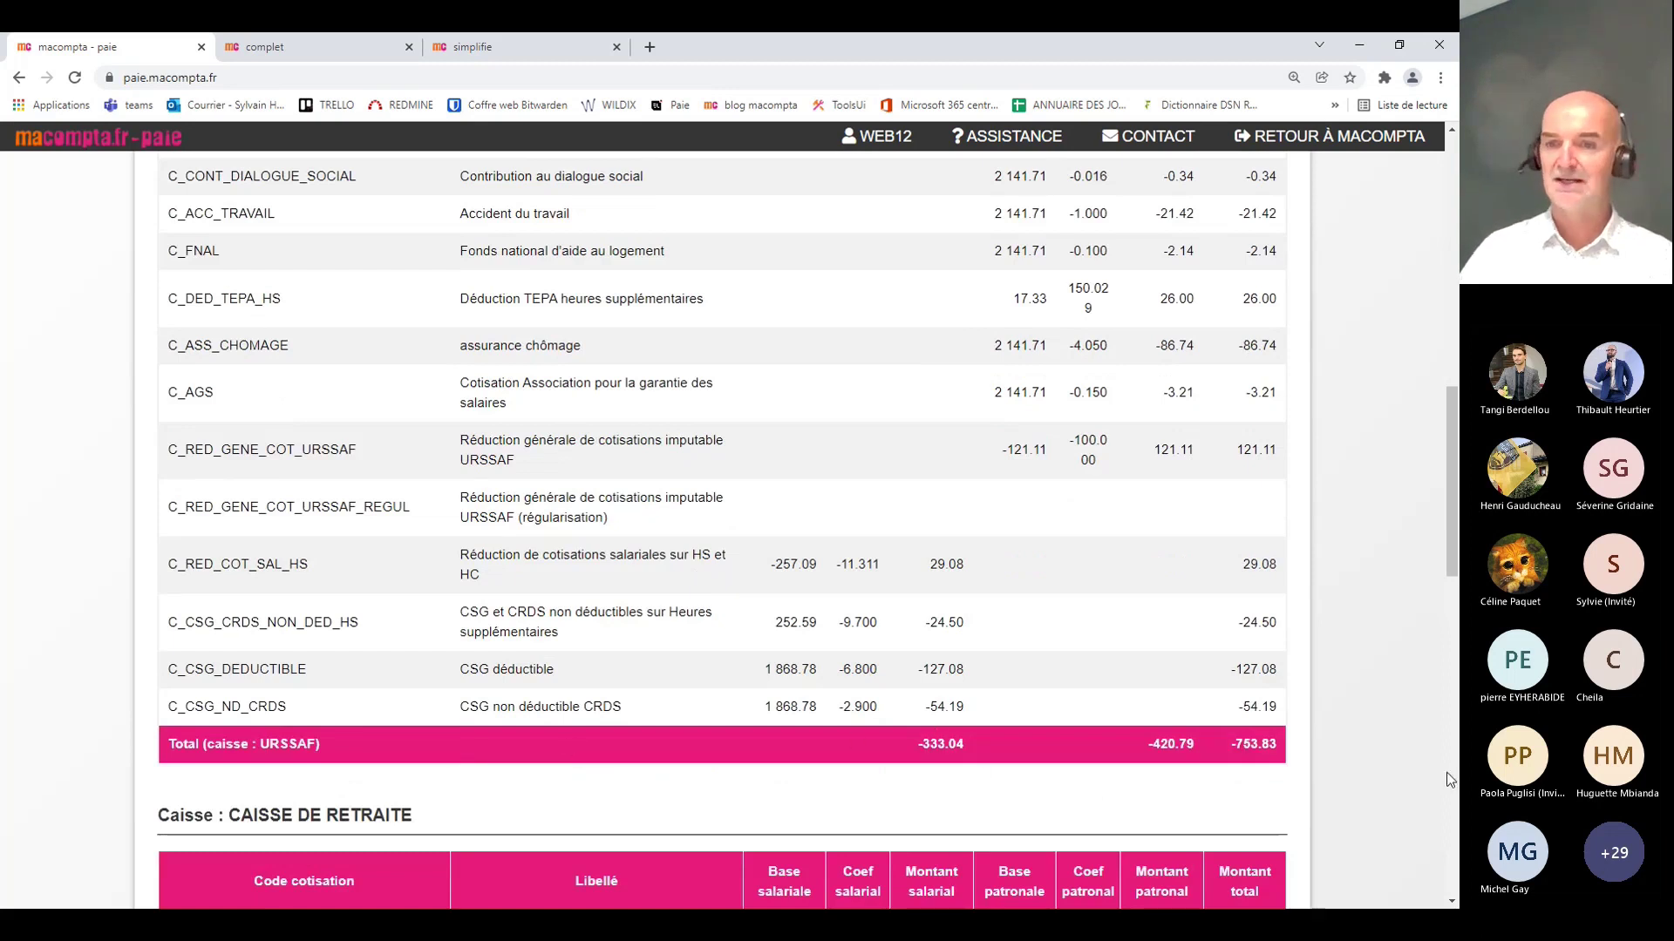
scroll(1175, 740, down, 2)
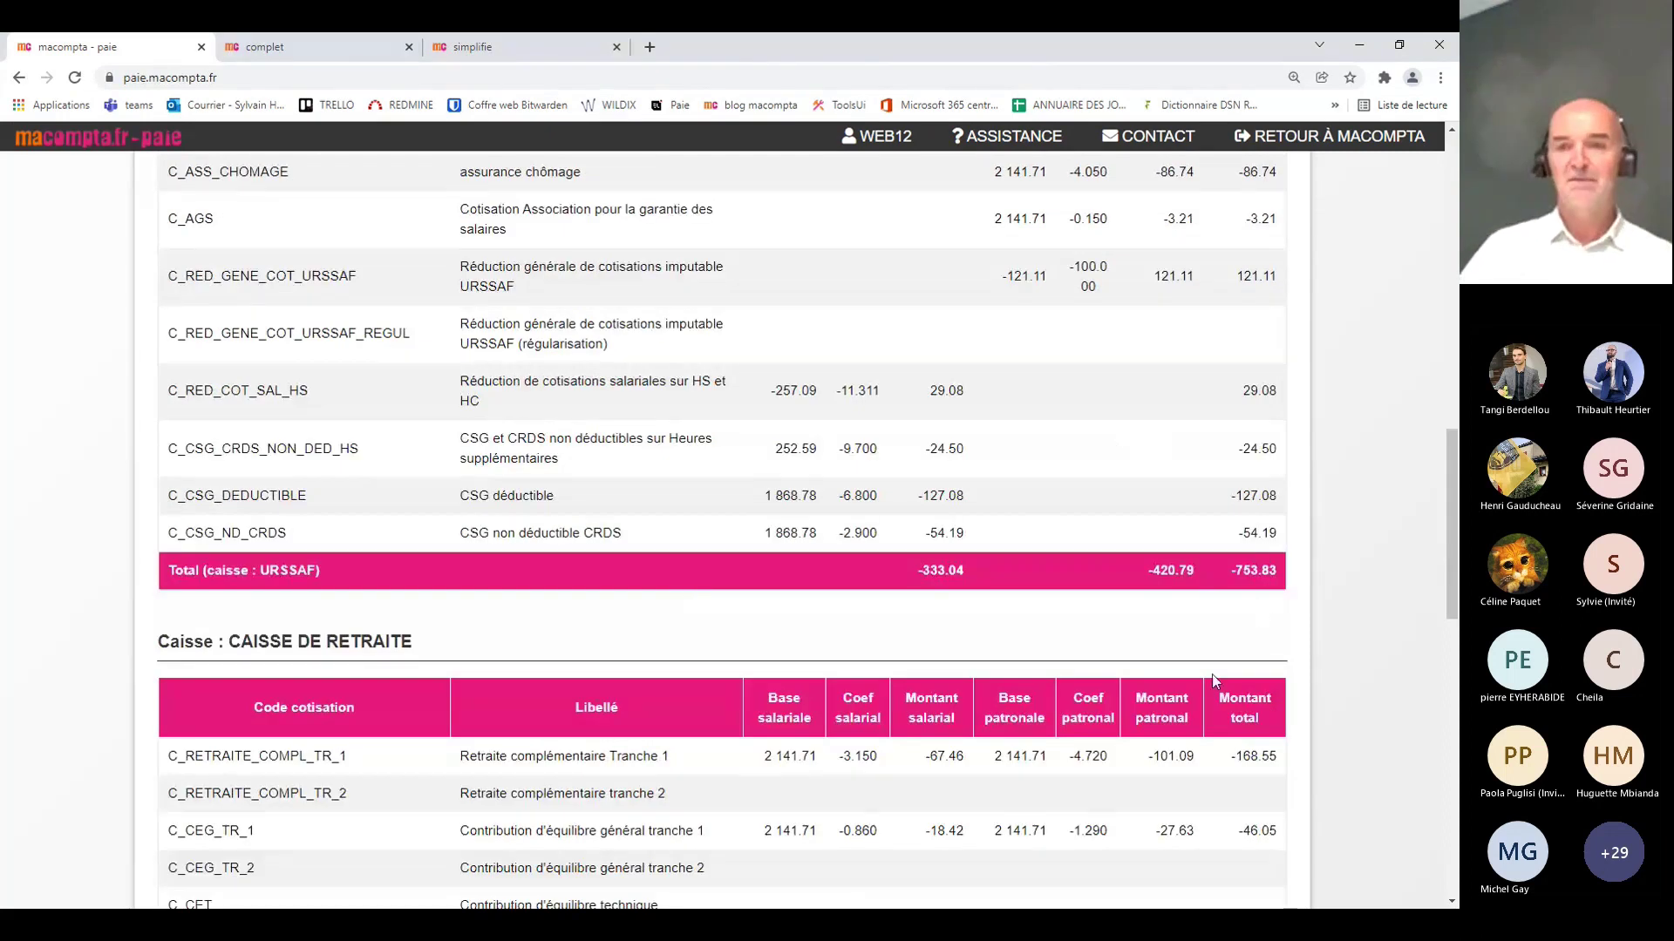
scroll(685, 524, down, 1)
scroll(686, 523, down, 4)
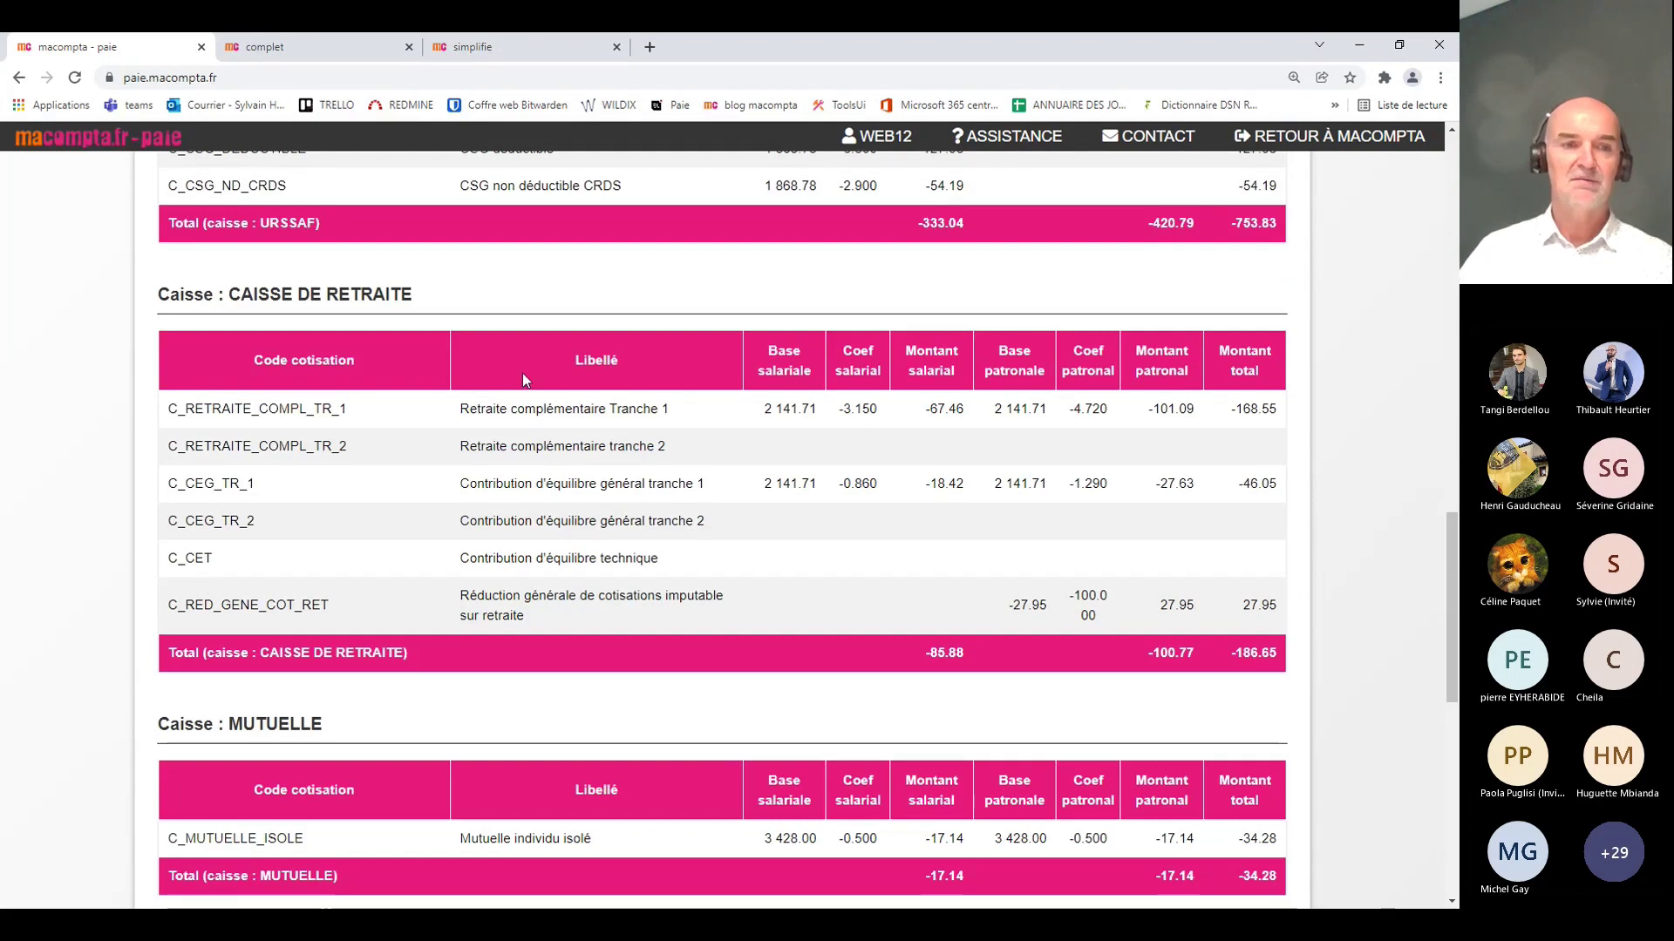
scroll(807, 750, down, 9)
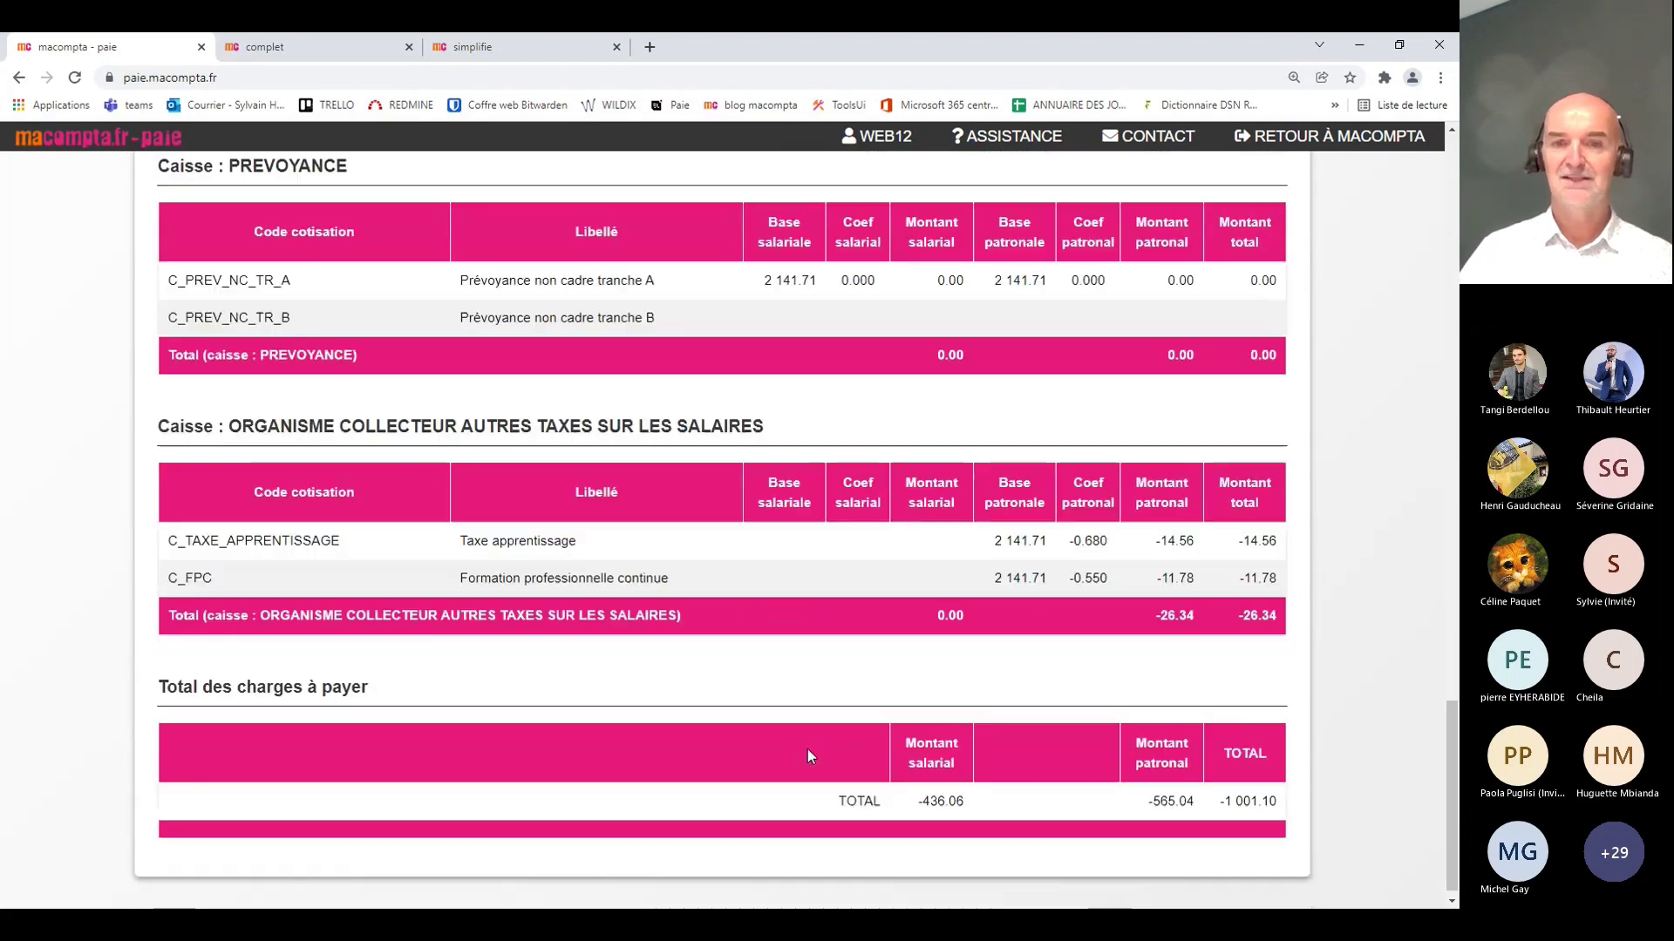
scroll(807, 750, up, 20)
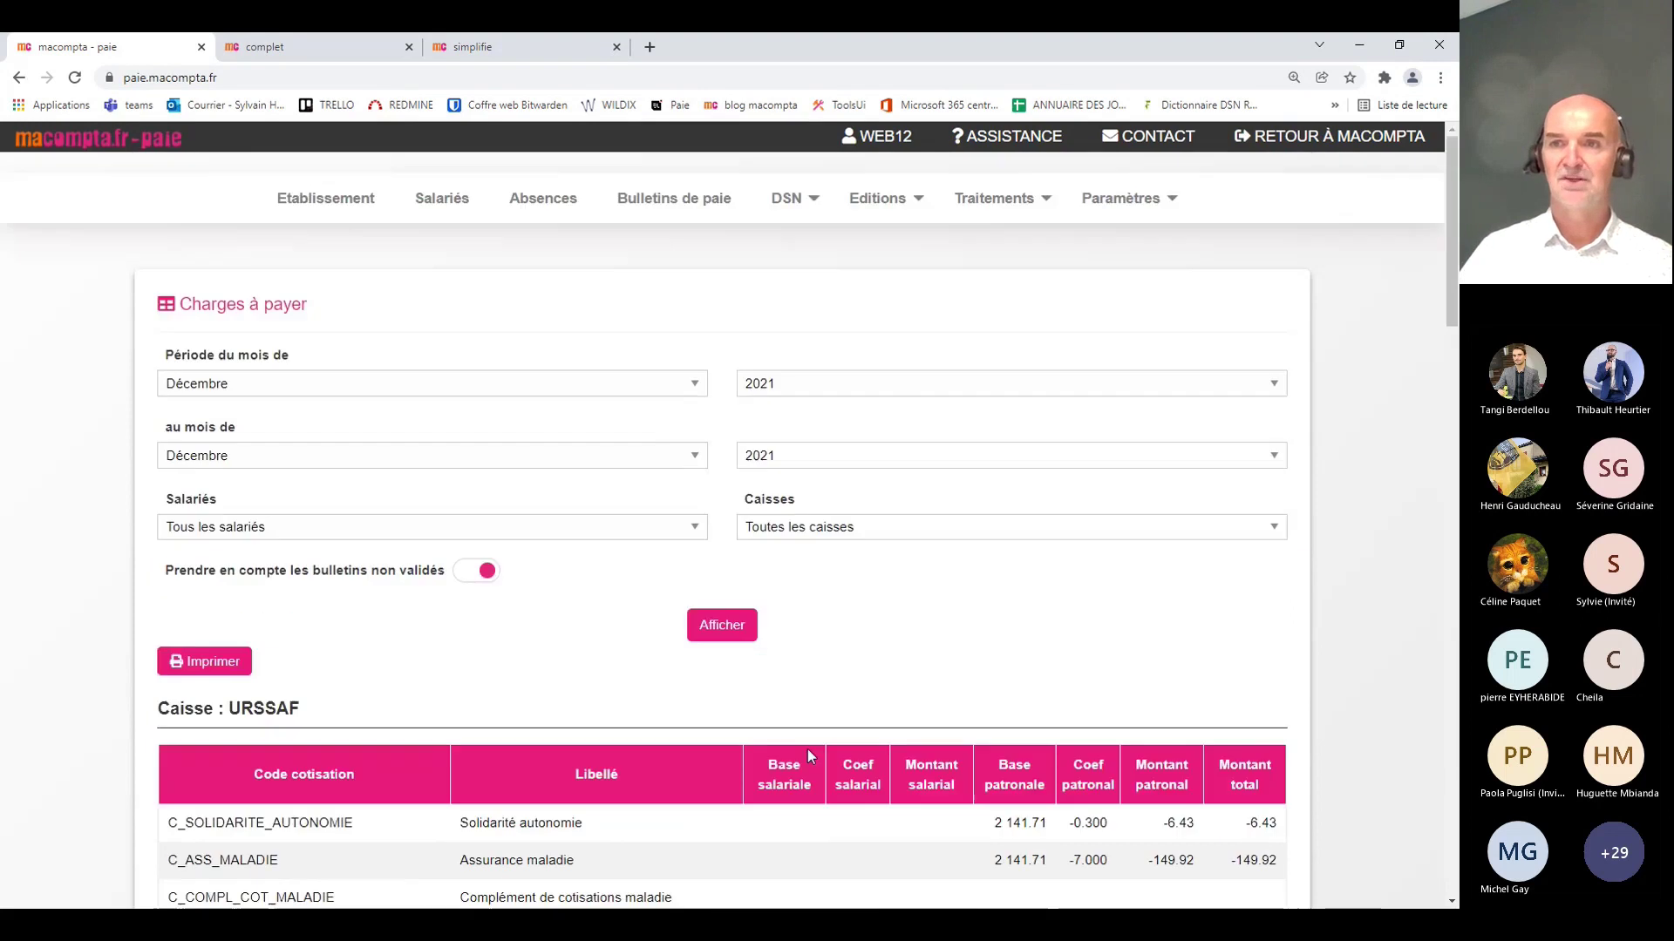
click(881, 197)
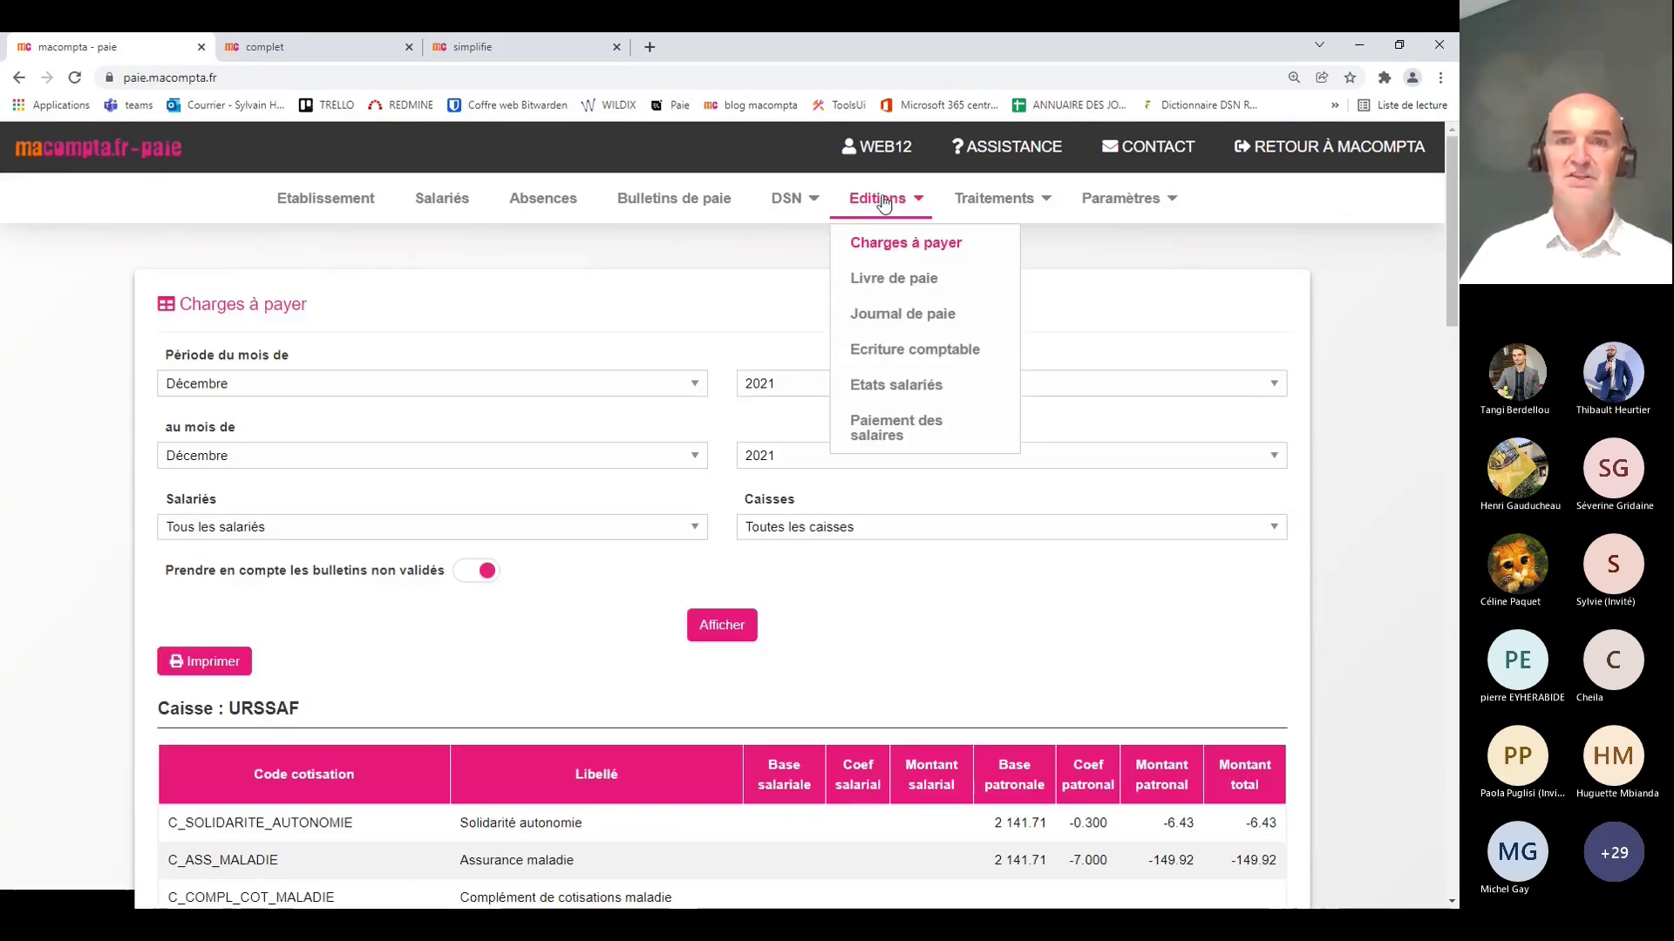
Step: Generate the December 2021 Journal de paie: 2 141.71 gross, 1 685.57 net to pay
click(904, 319)
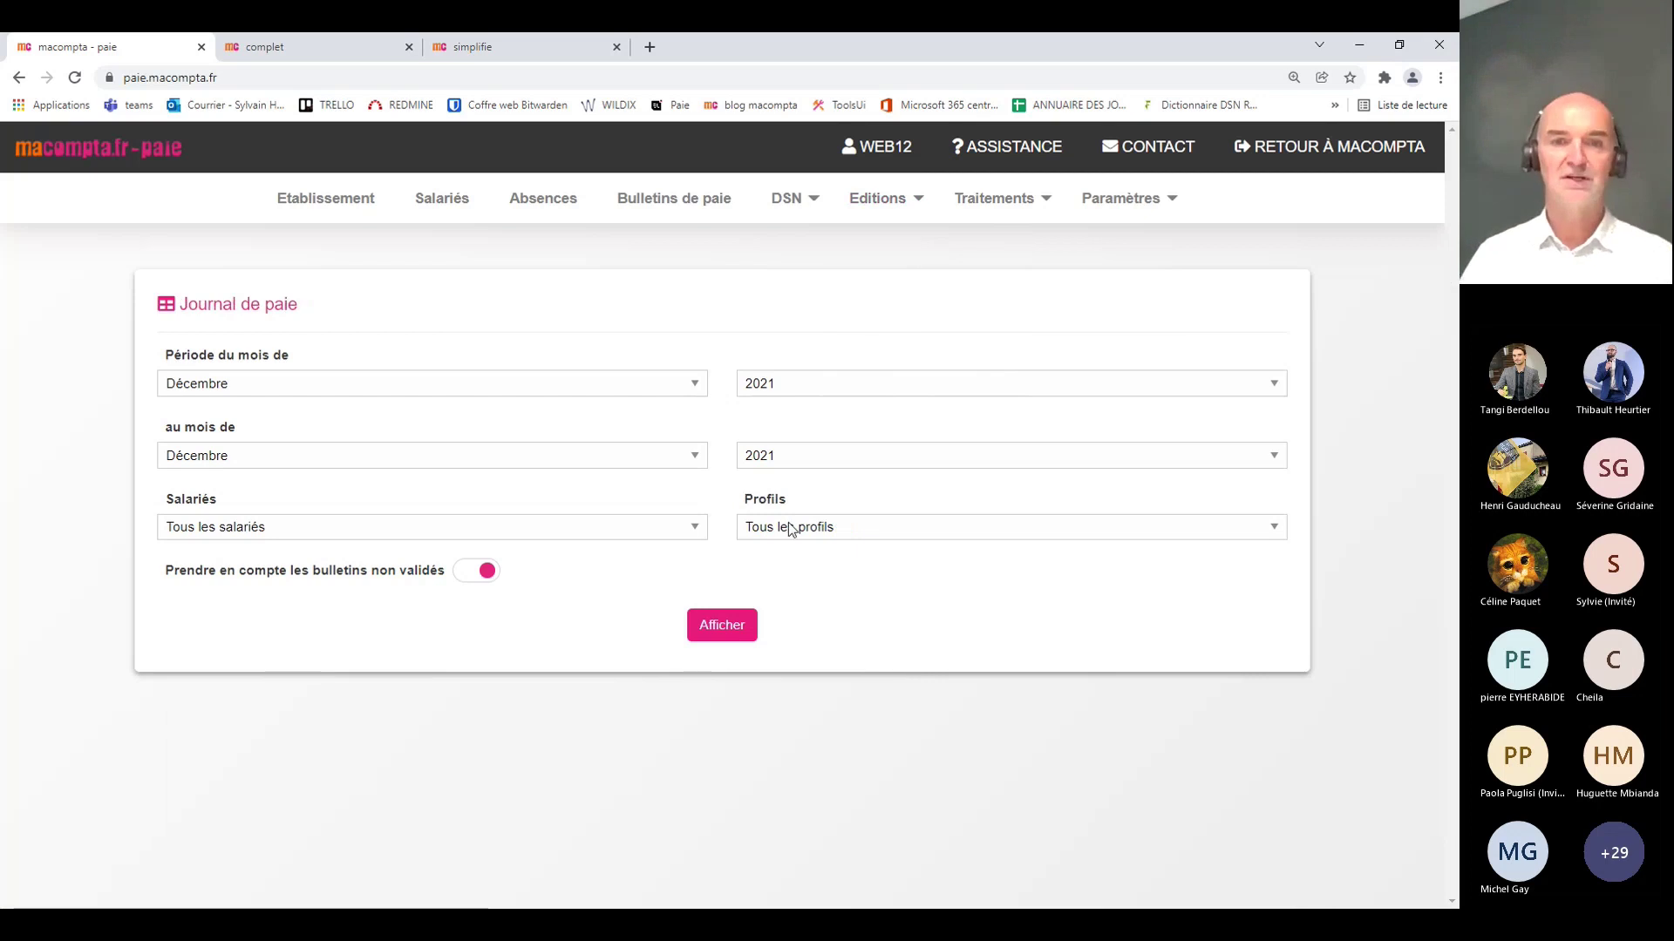
click(737, 627)
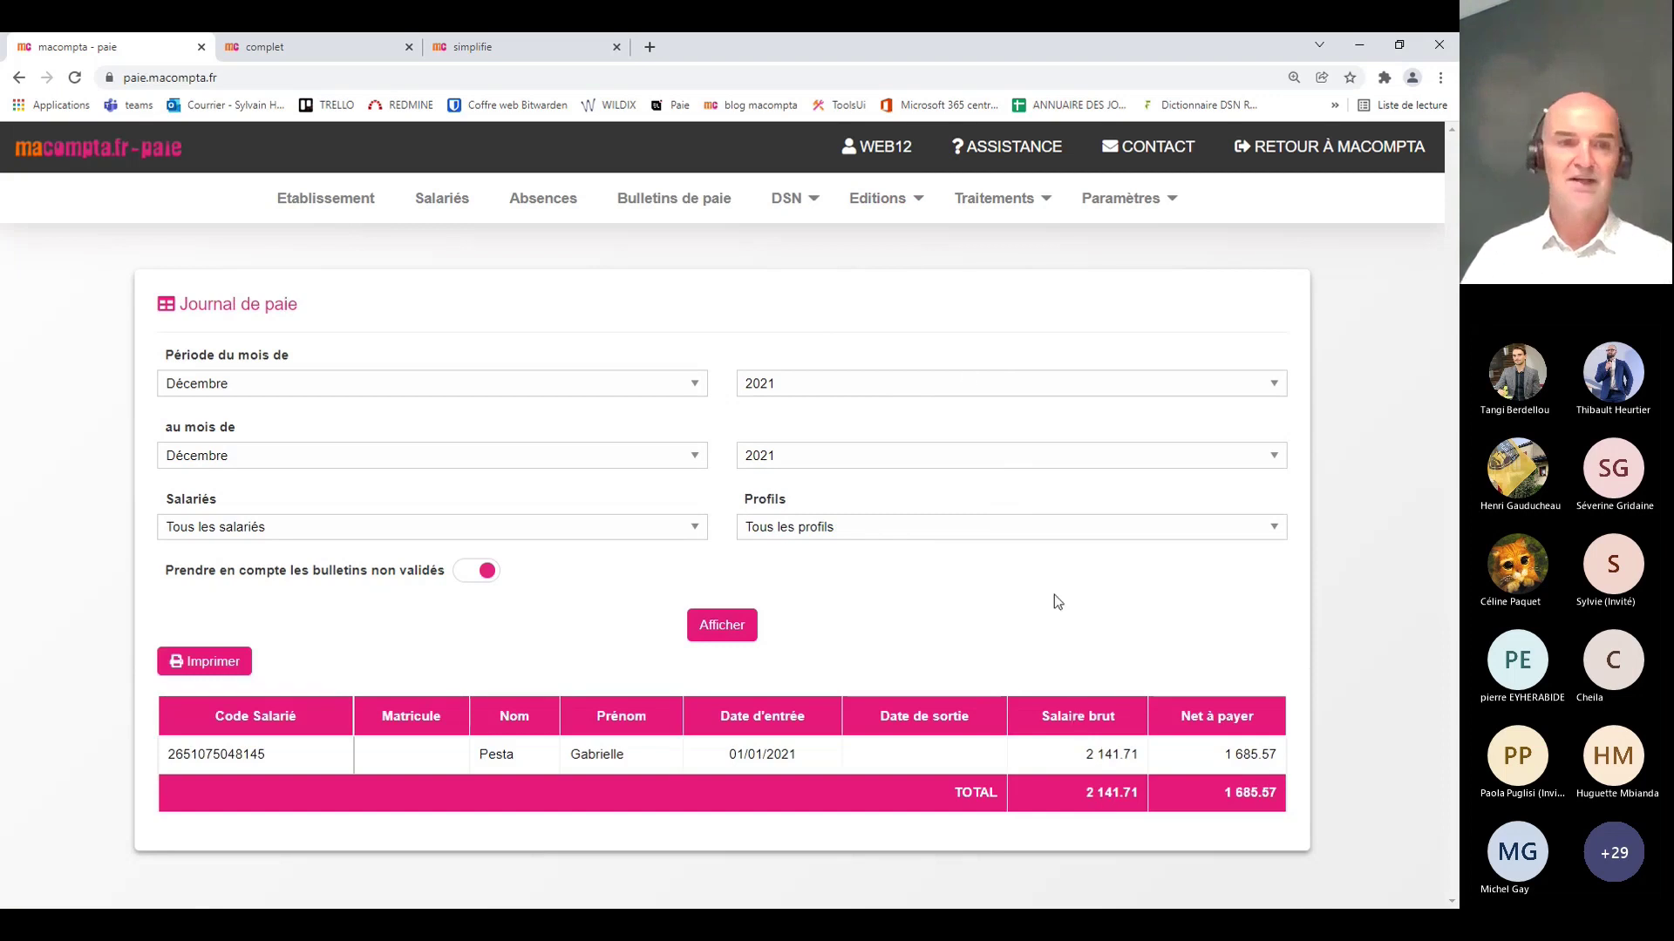
click(884, 194)
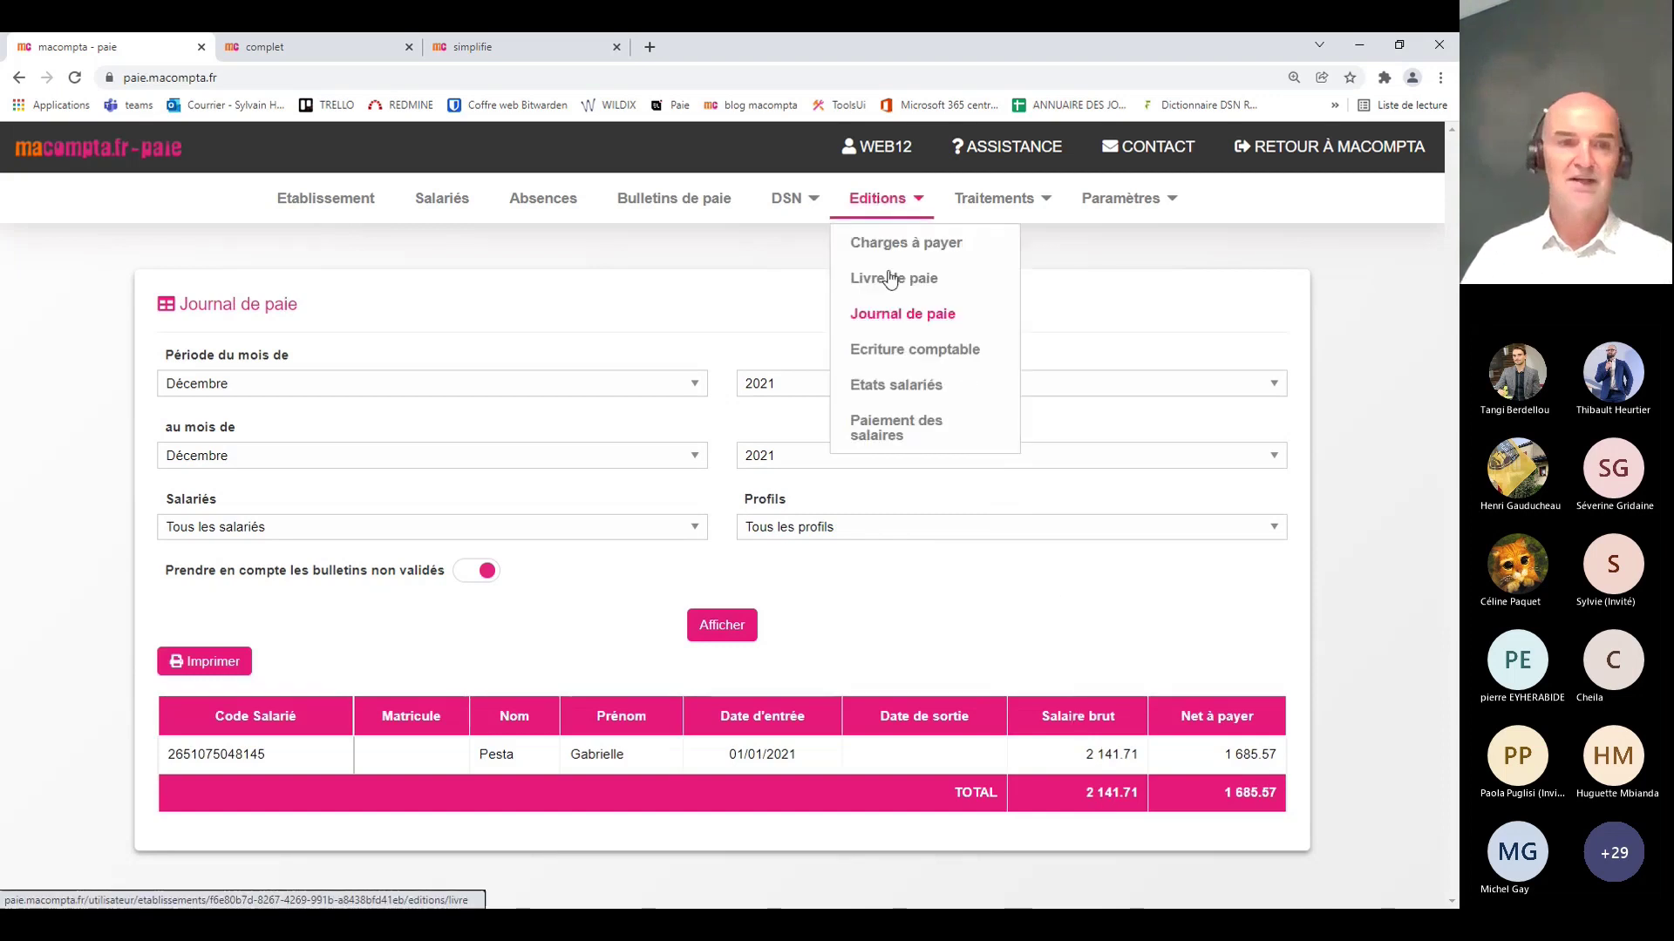
Step: Review accounting entry ODPAIE12 with its MUTUELLE lines, balanced at 2 706.75 debit and credit
click(891, 349)
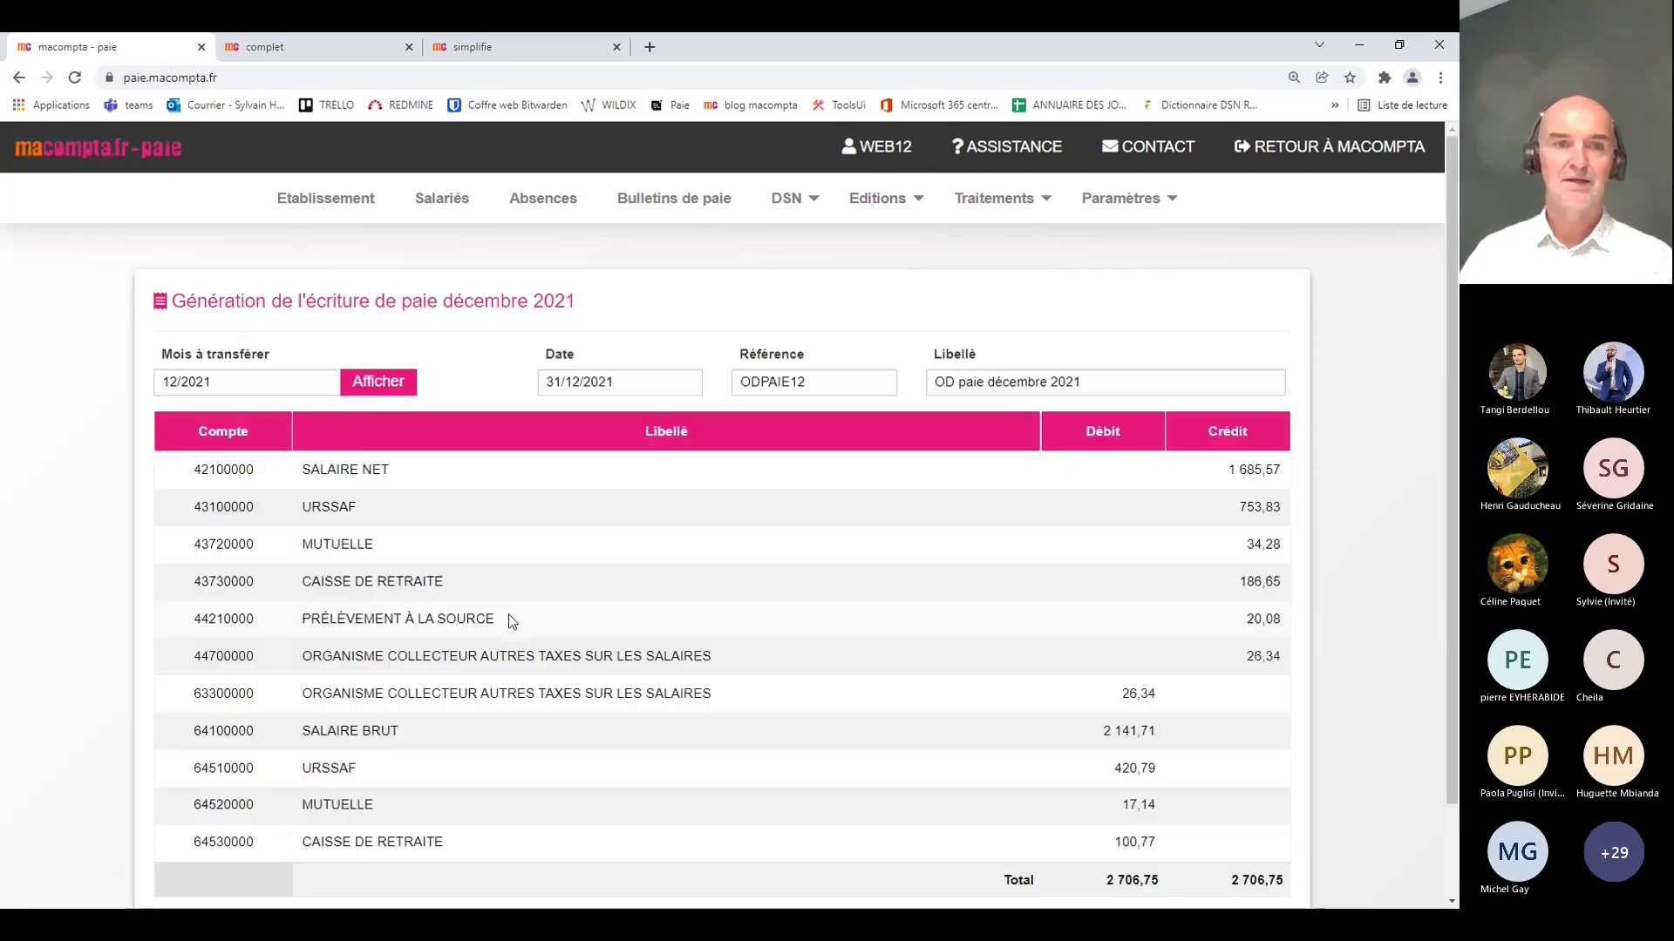
scroll(635, 580, down, 1)
scroll(635, 576, down, 1)
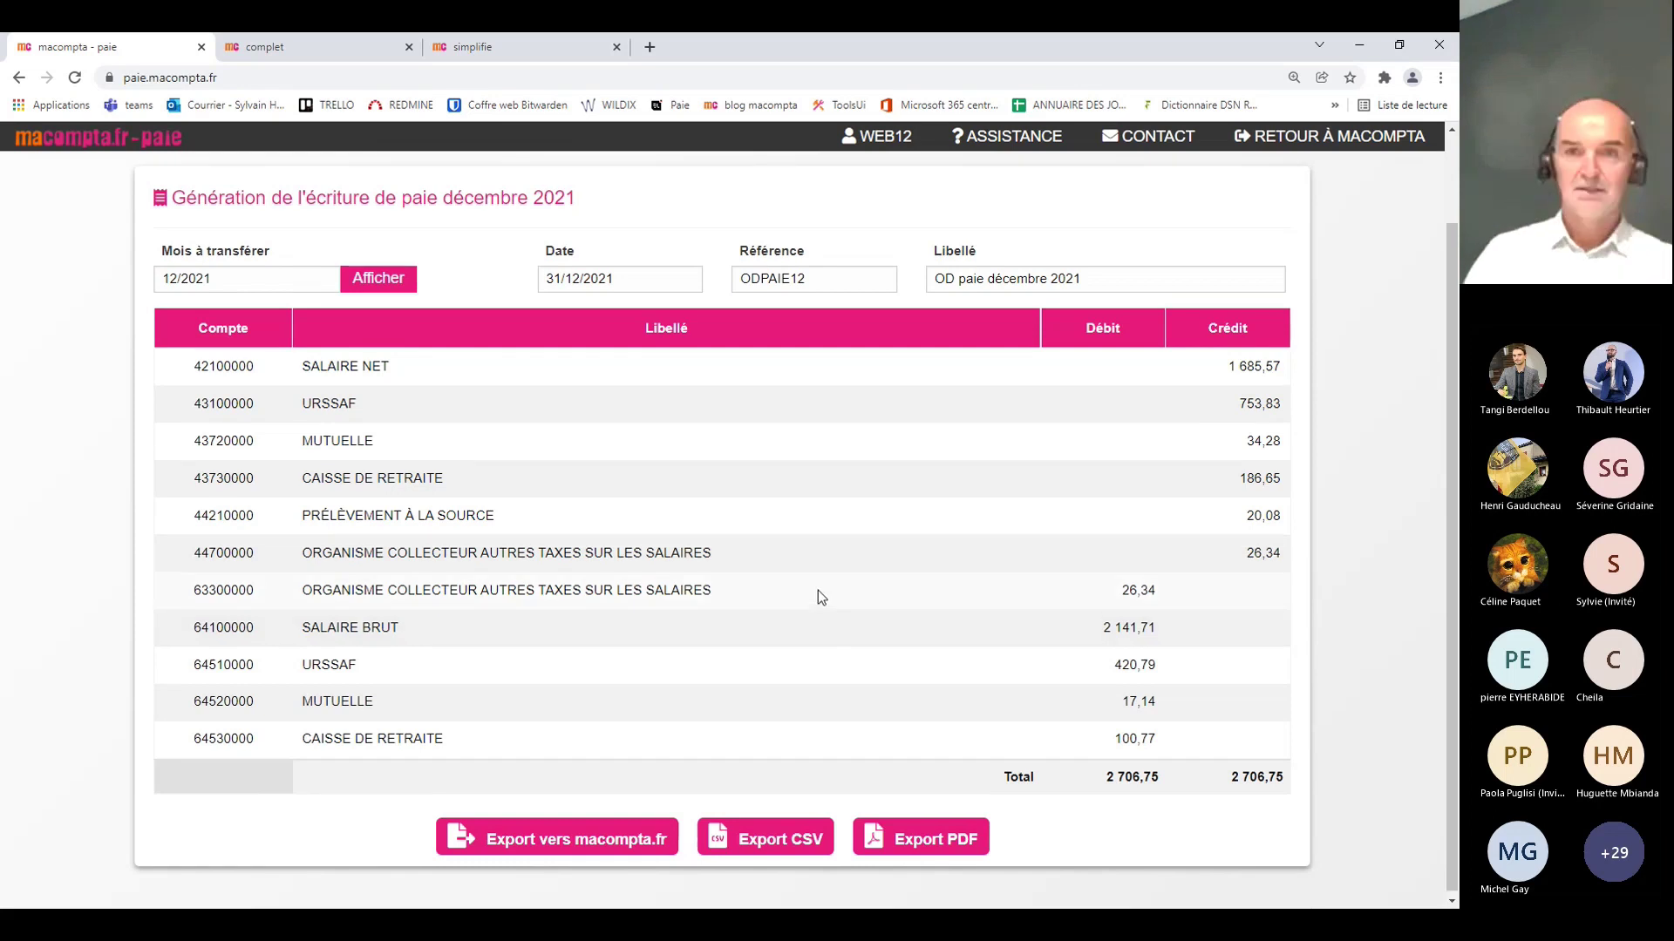
scroll(818, 598, up, 2)
click(879, 202)
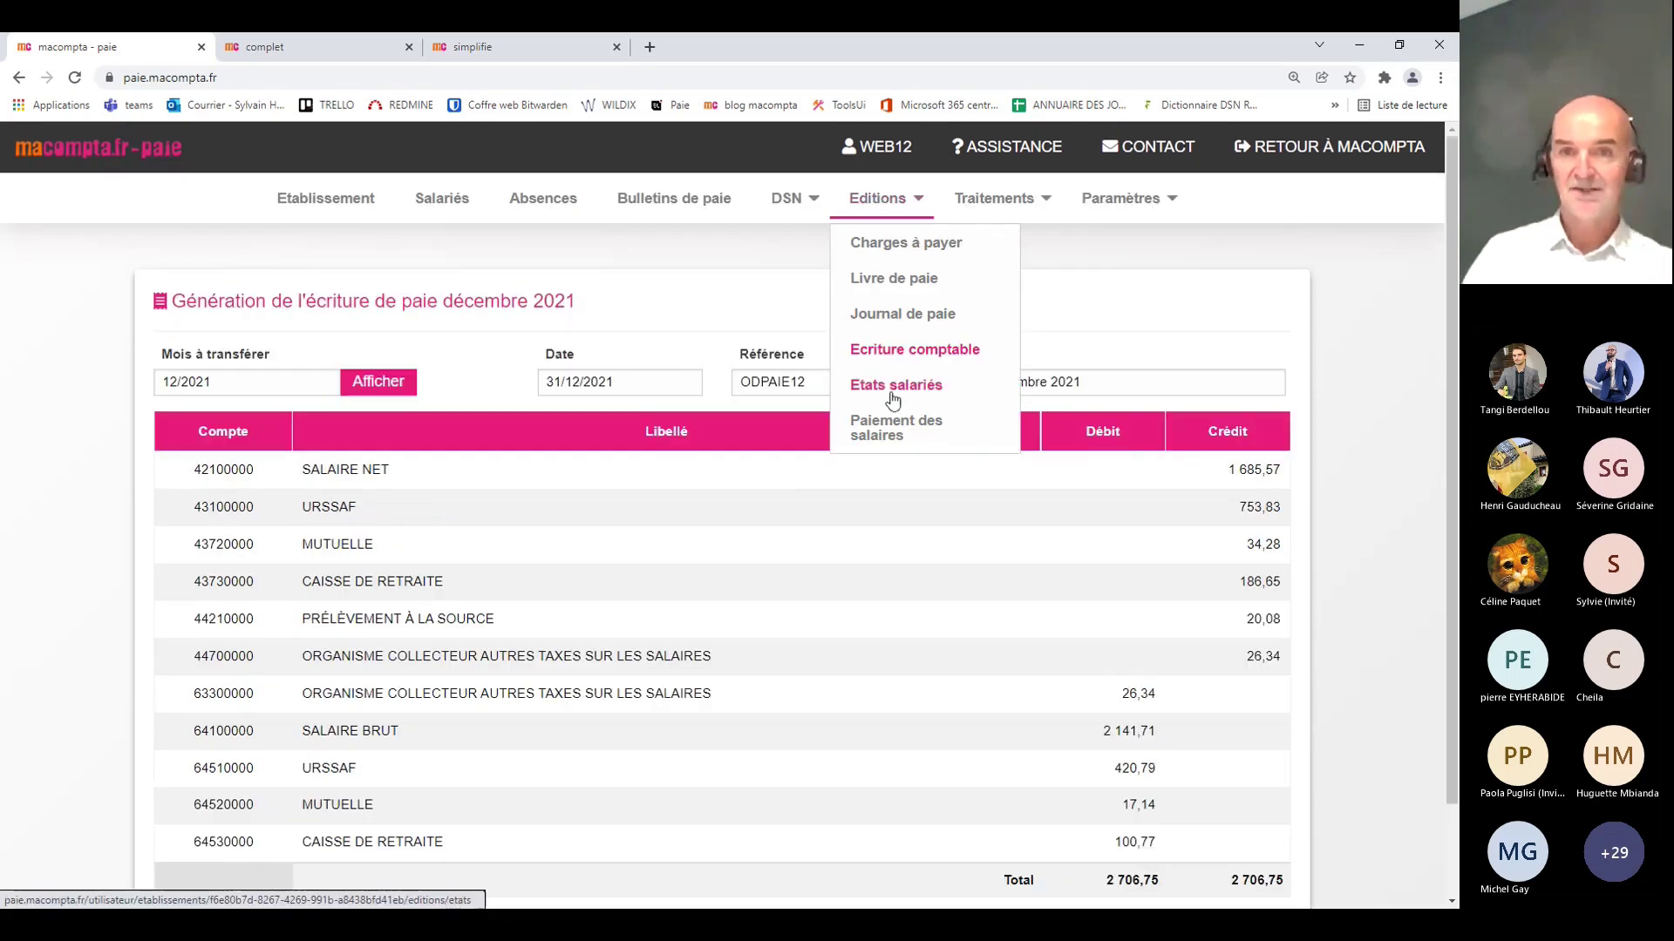
Step: Go from Etats salariés to the December 2021 Paiement des salaires page showing 1685.57 € by transfer
click(884, 383)
click(856, 216)
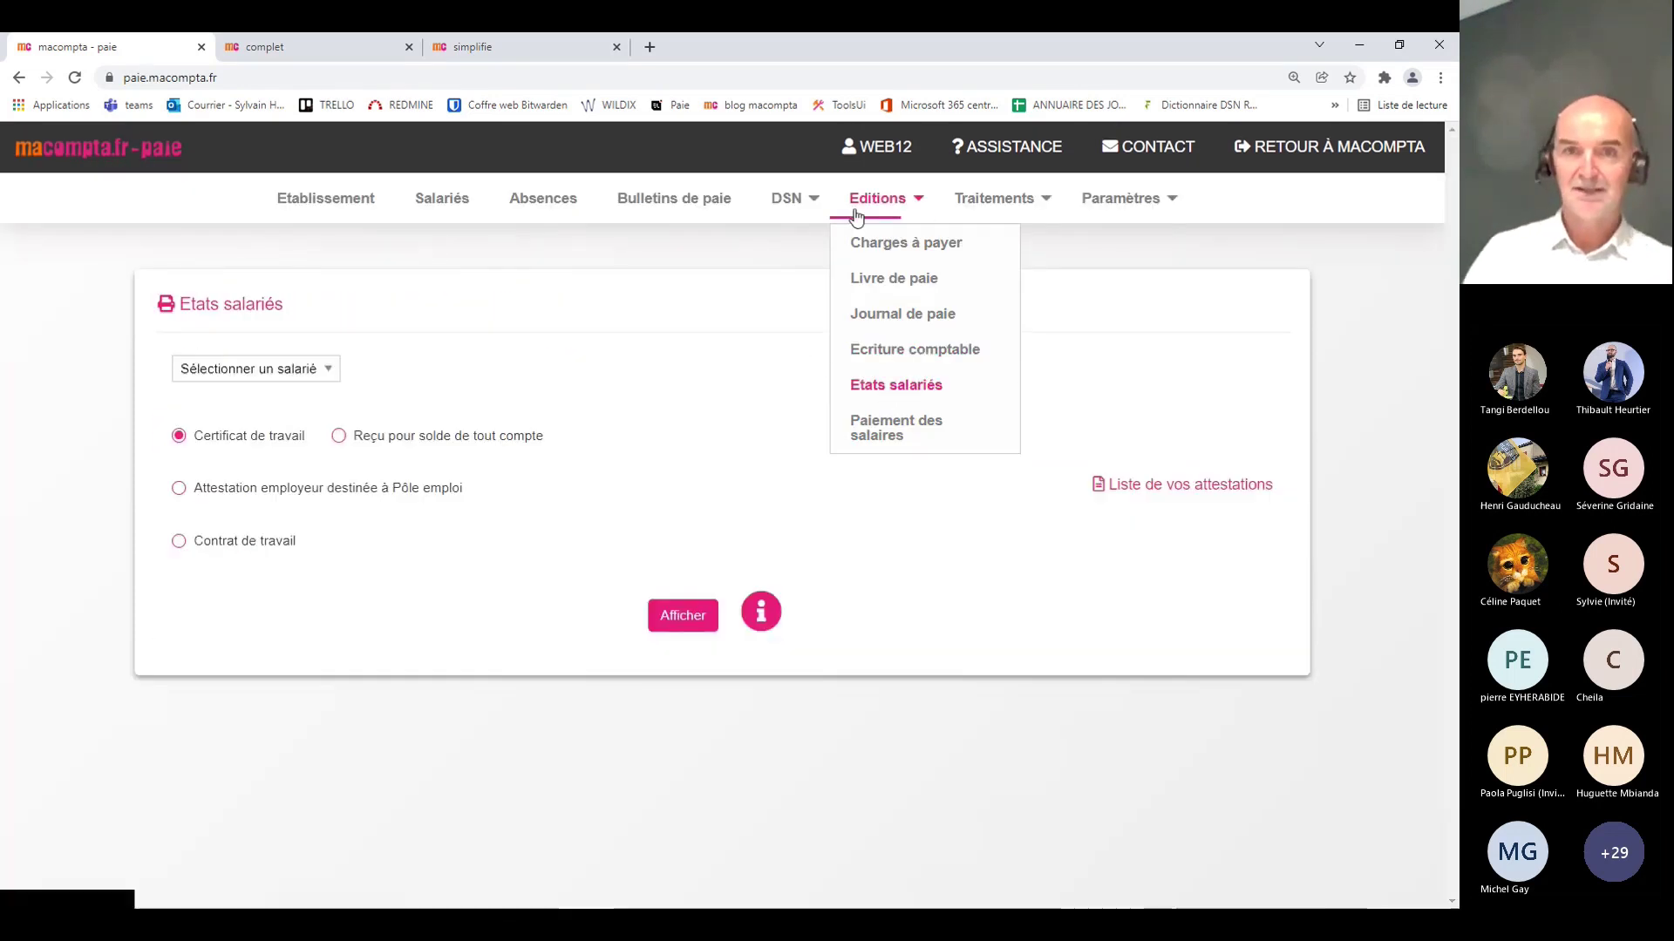
click(879, 443)
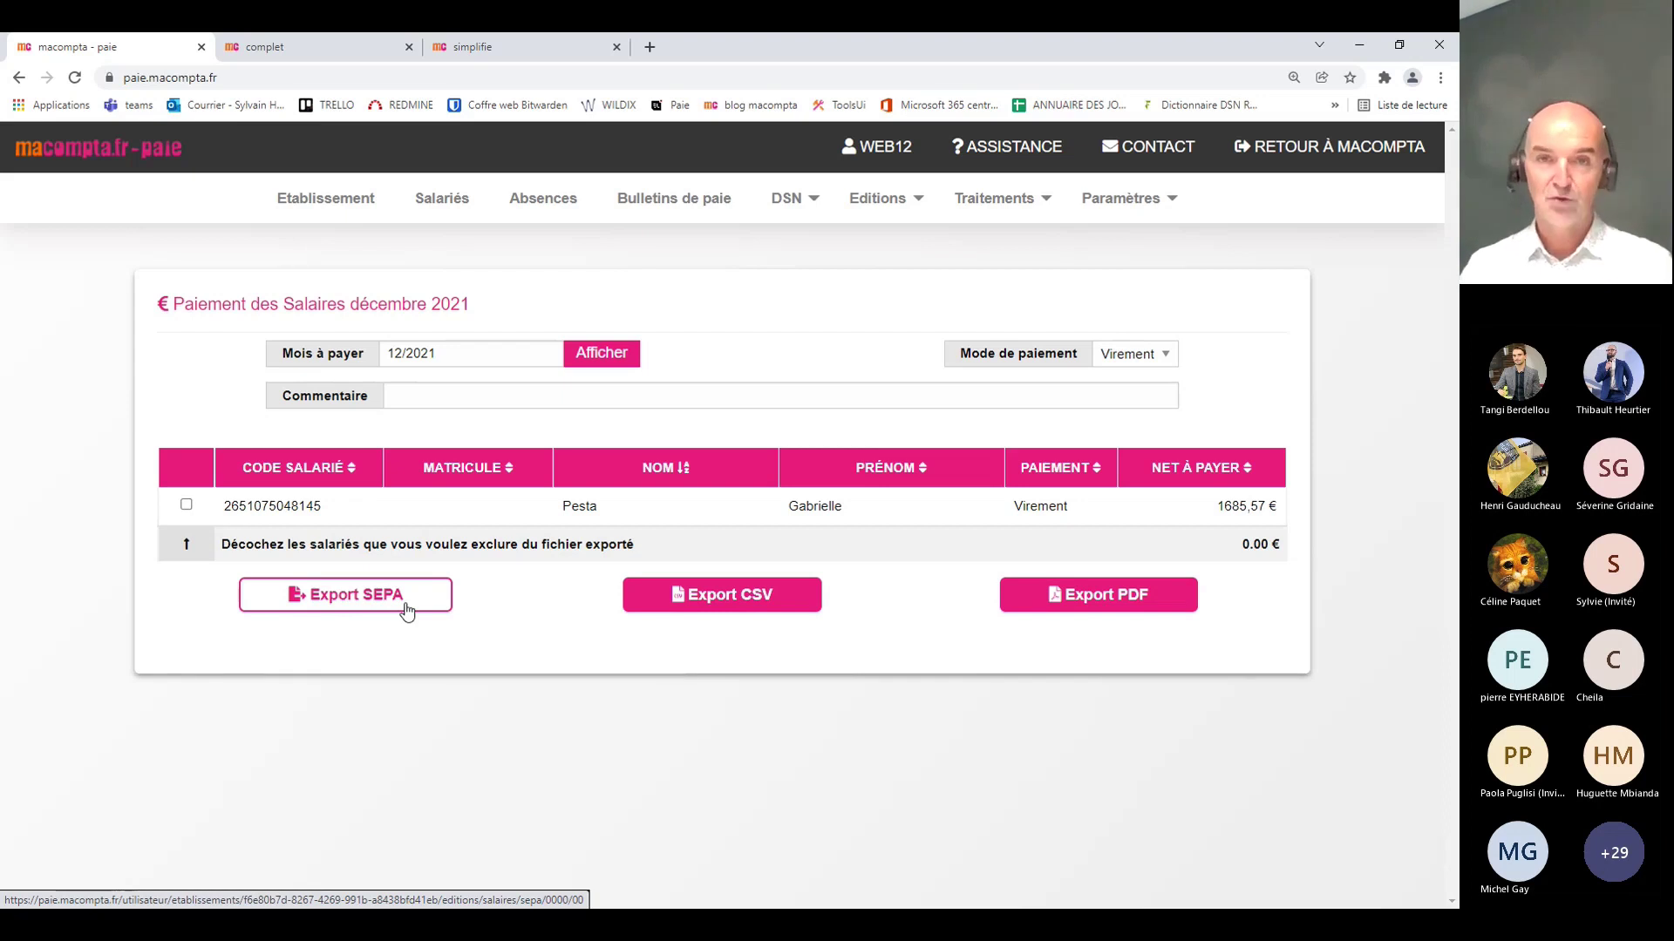
click(912, 207)
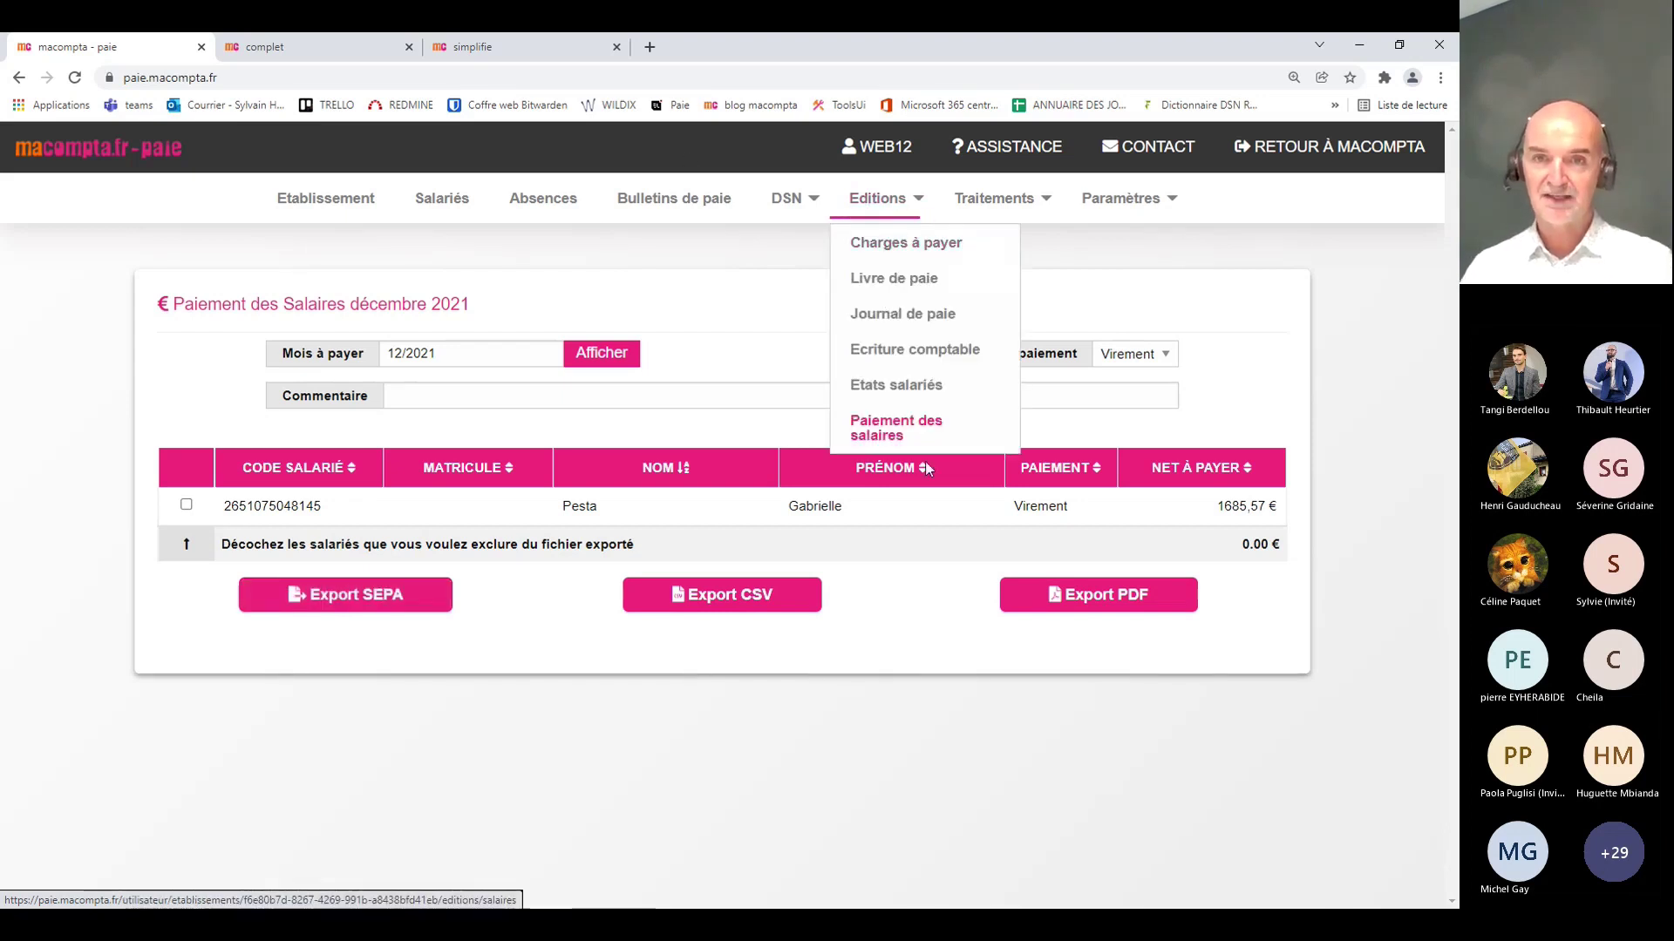
click(909, 188)
Step: Pick the employee on the Etats salariés page, then display the 2021 payslip list
click(909, 186)
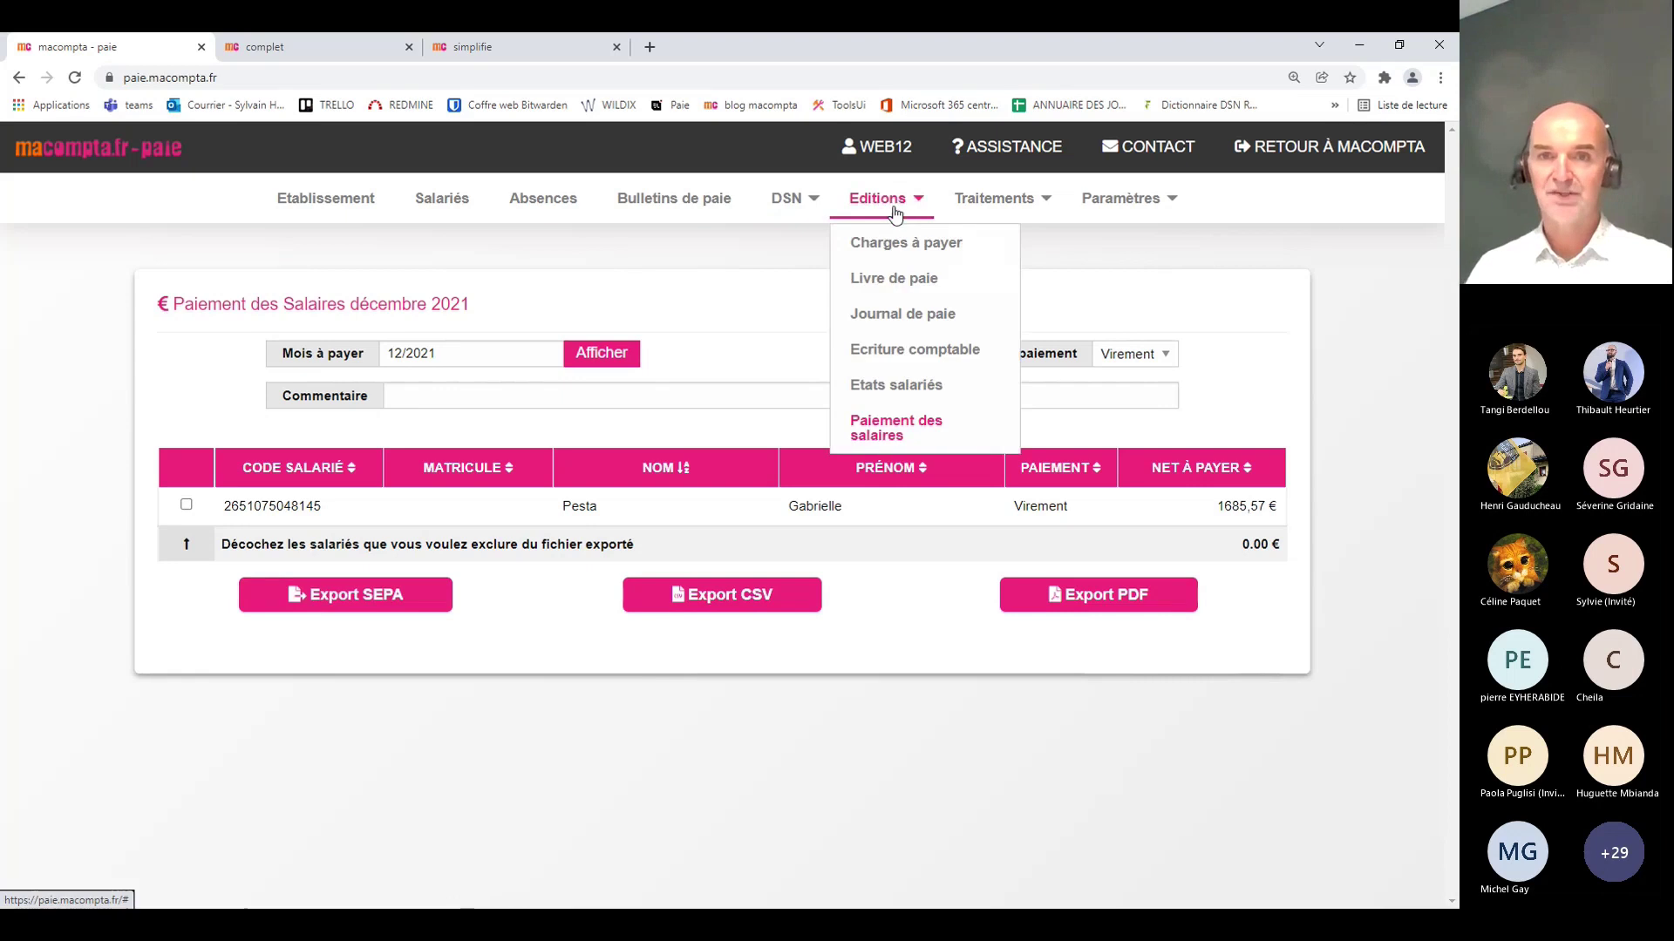
click(896, 392)
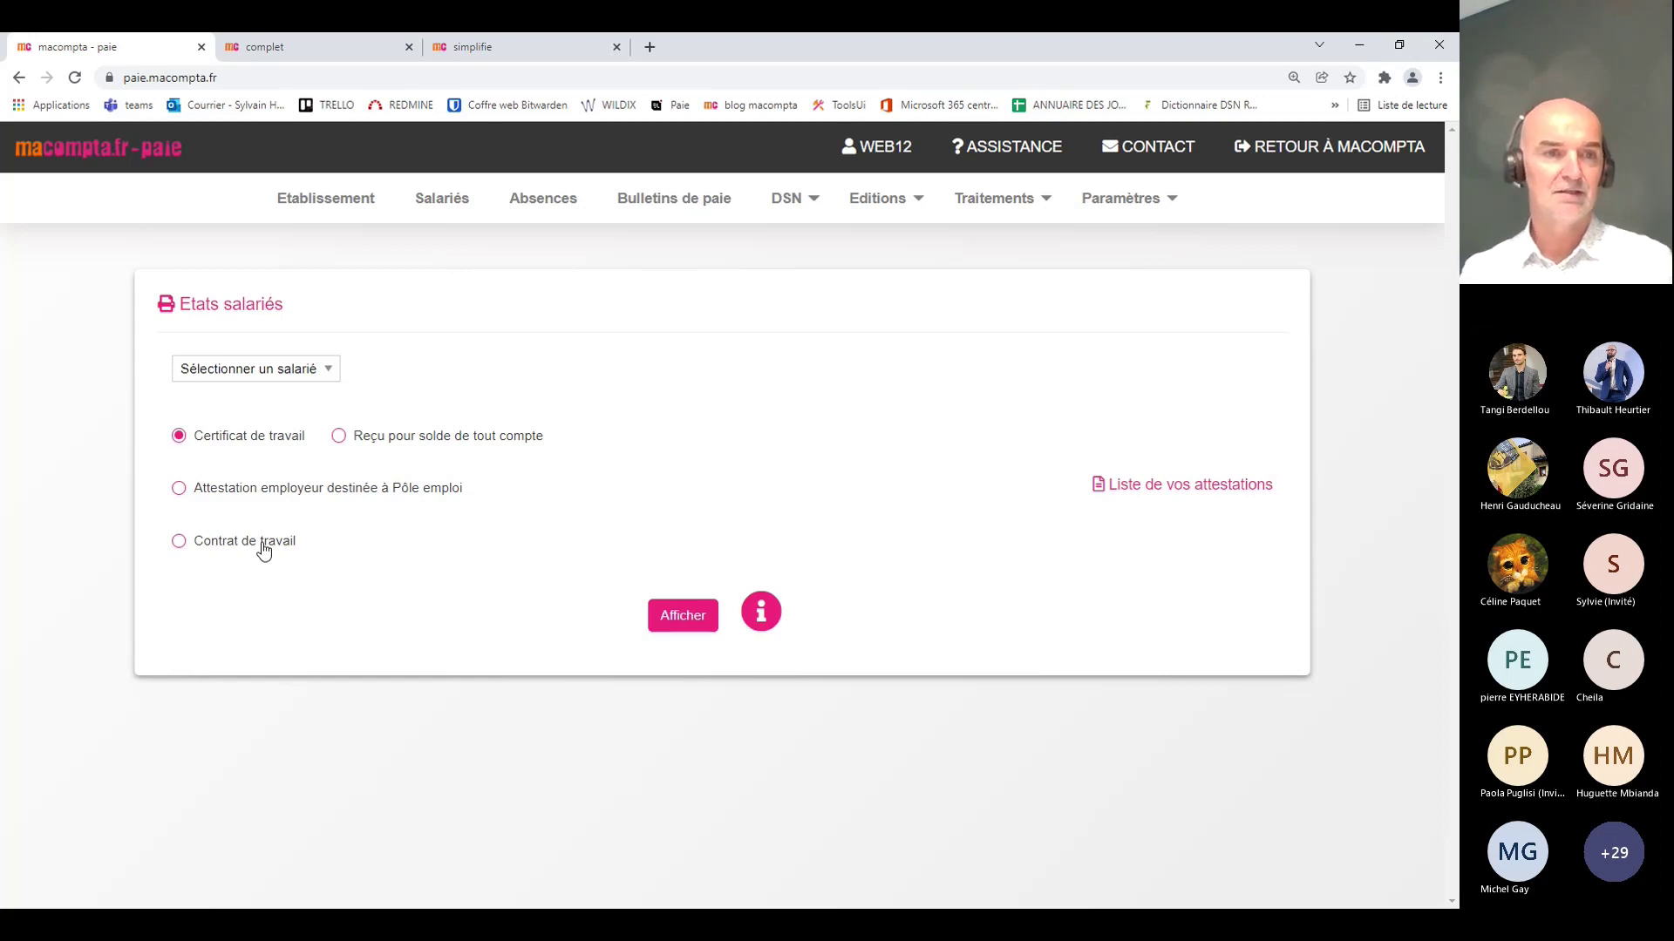
click(262, 549)
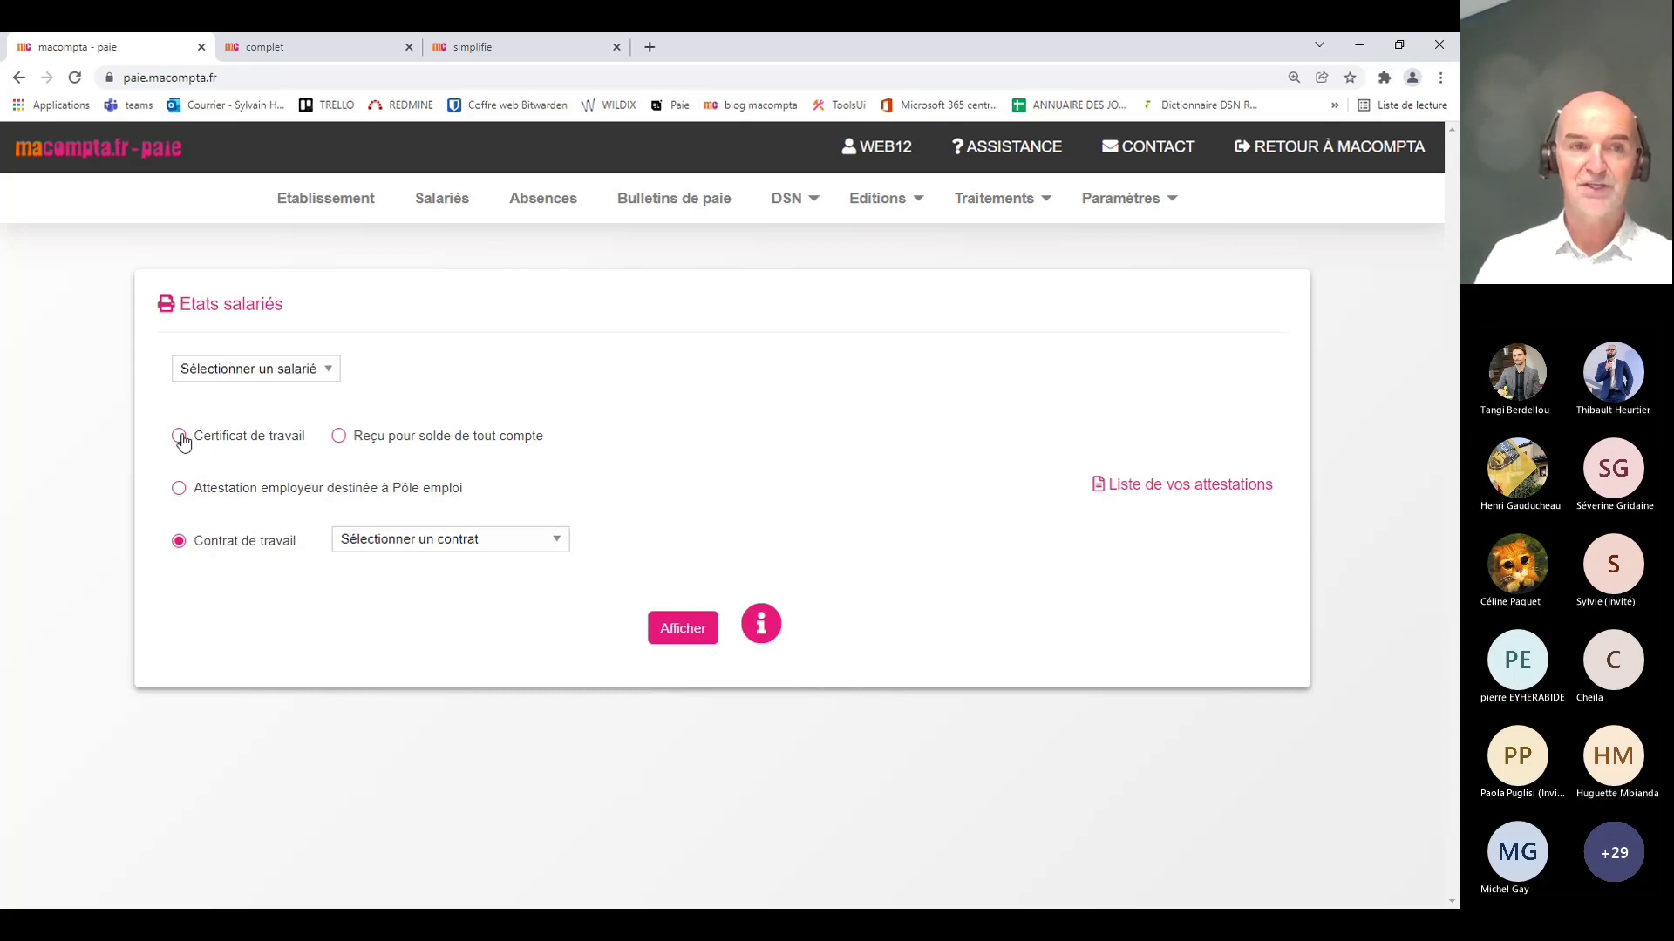
click(261, 371)
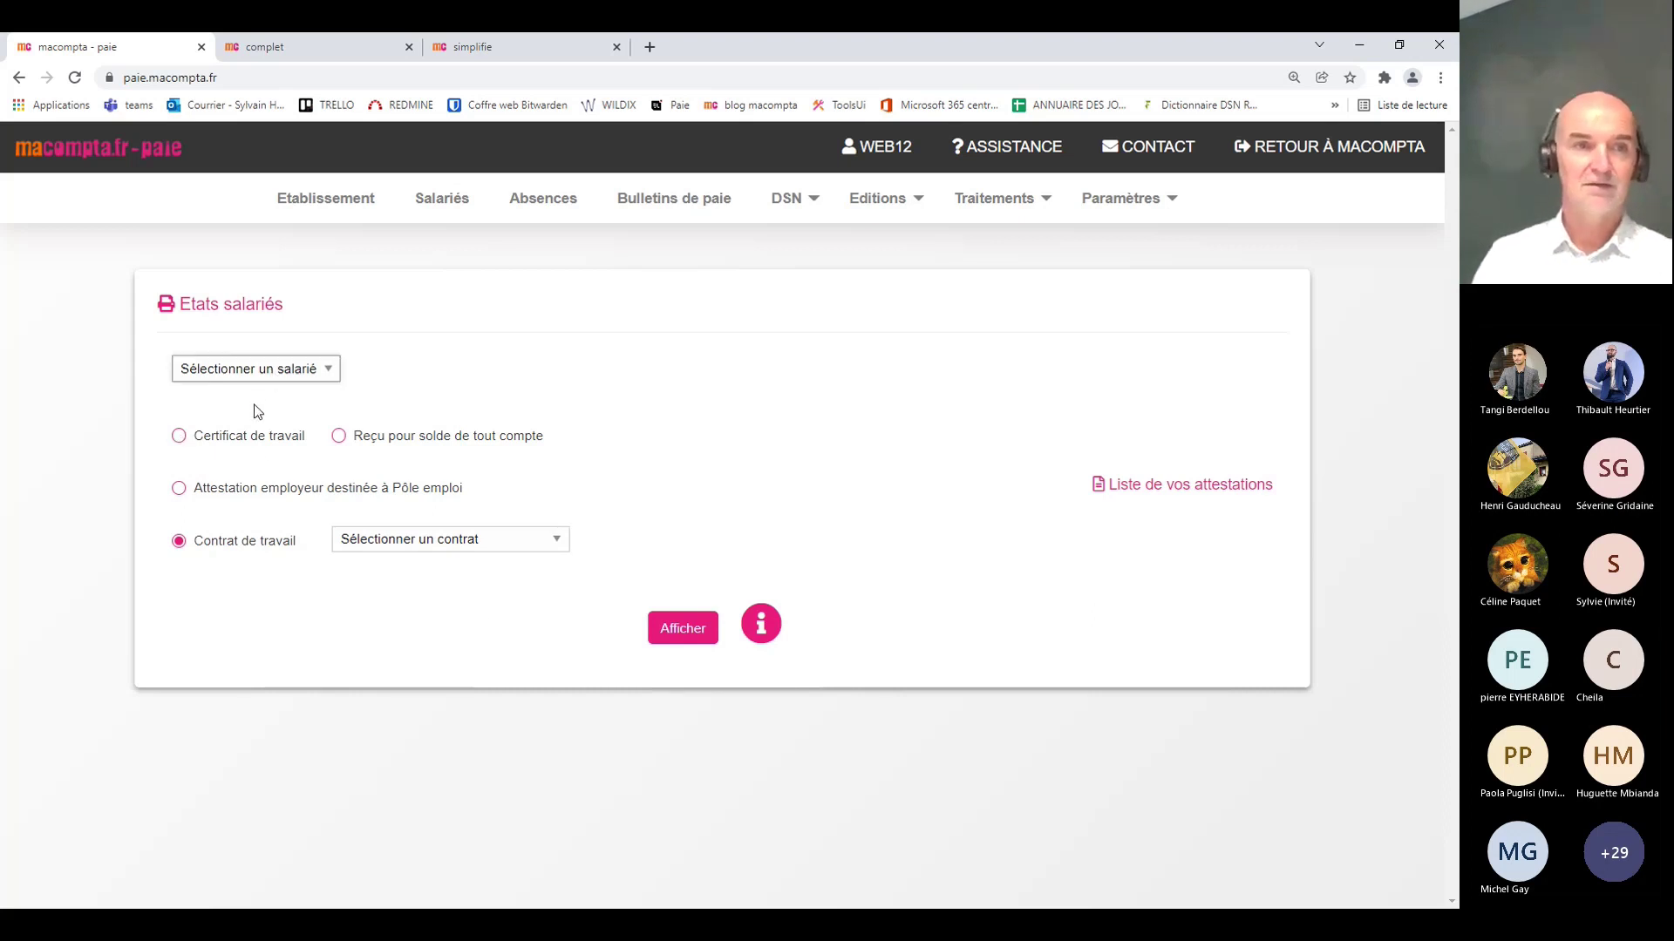
click(257, 410)
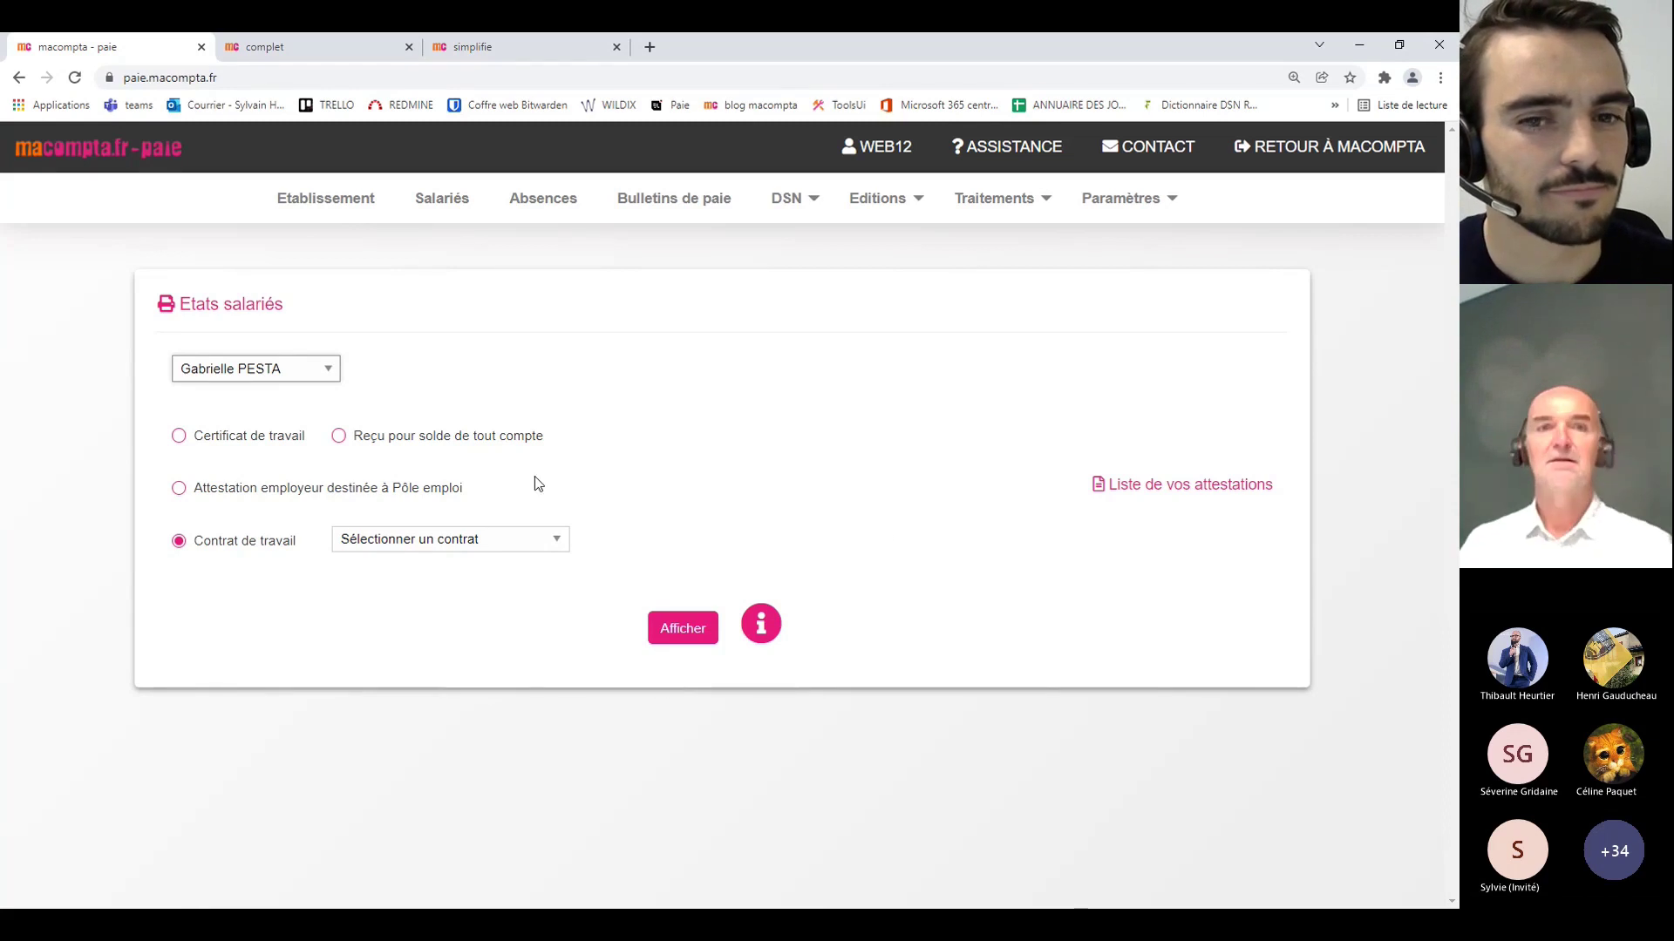
click(693, 201)
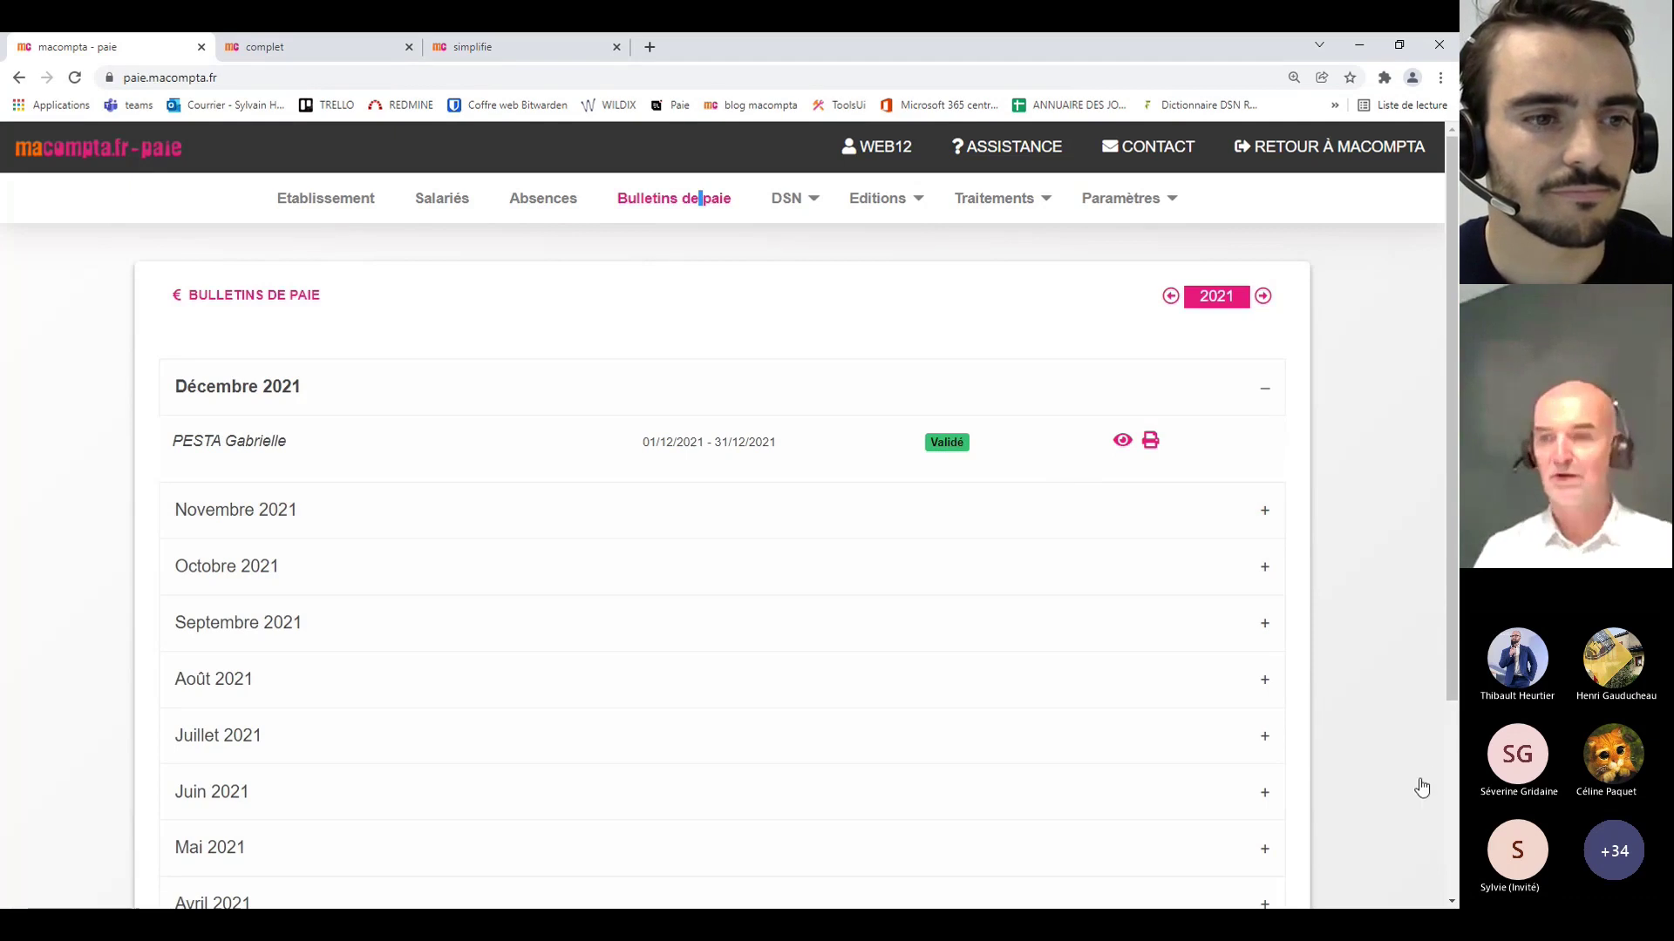
Step: Look over the 2021 payslip months down to the validated December payslip, then open the DSN menu
scroll(1373, 693, down, 3)
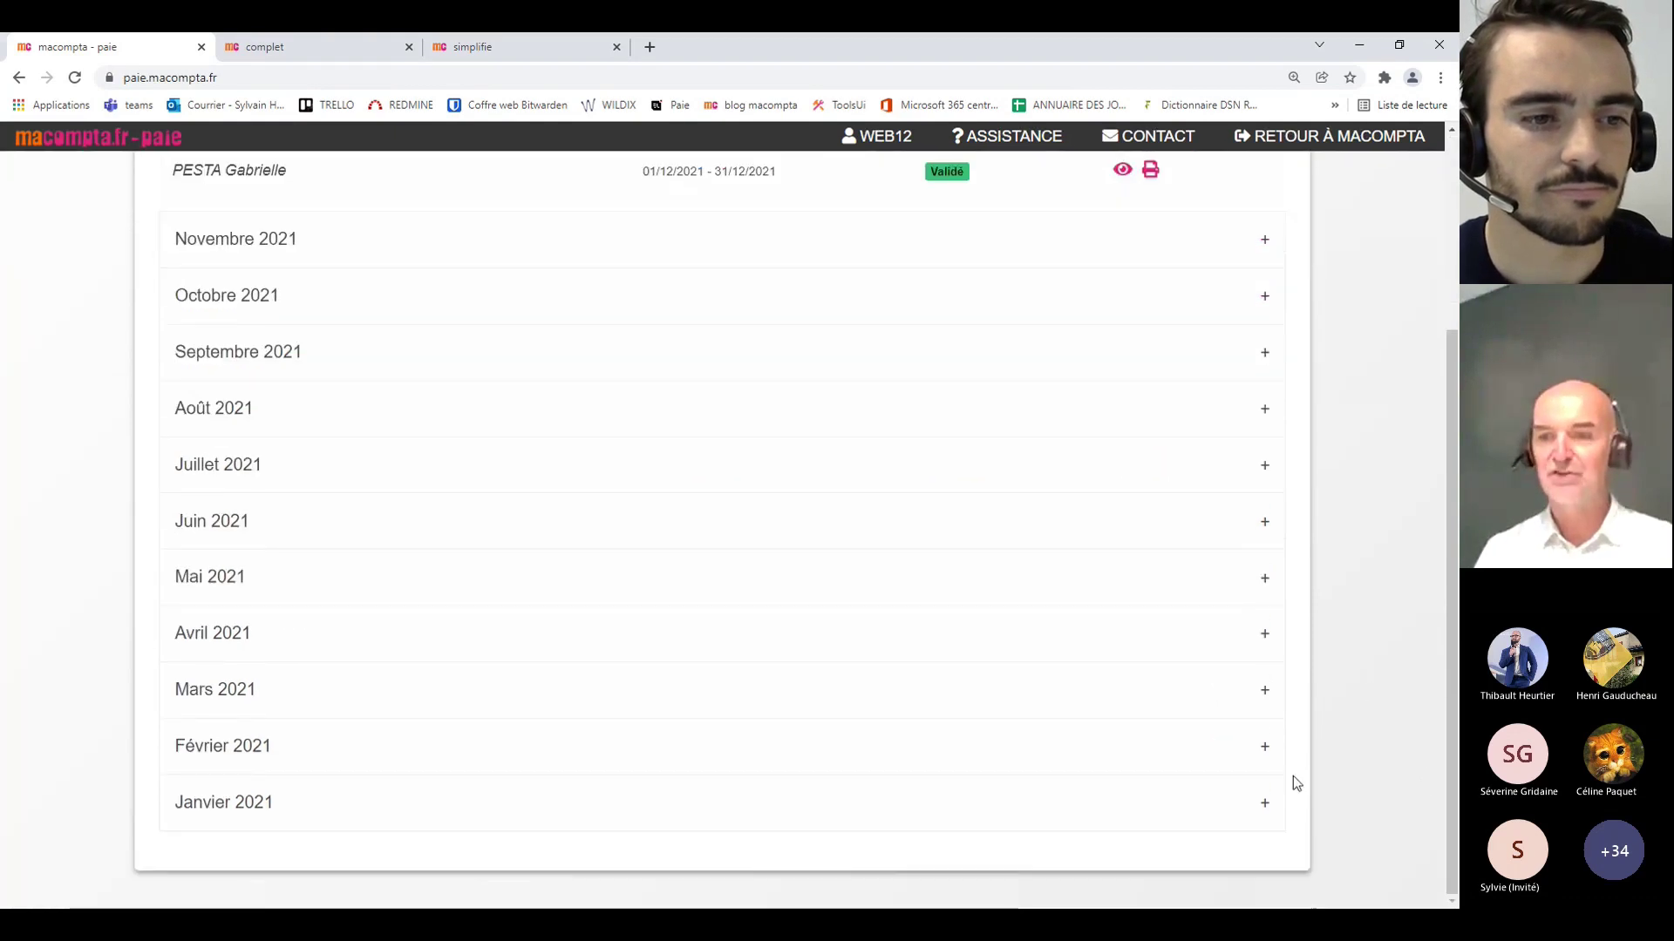
scroll(1012, 698, up, 3)
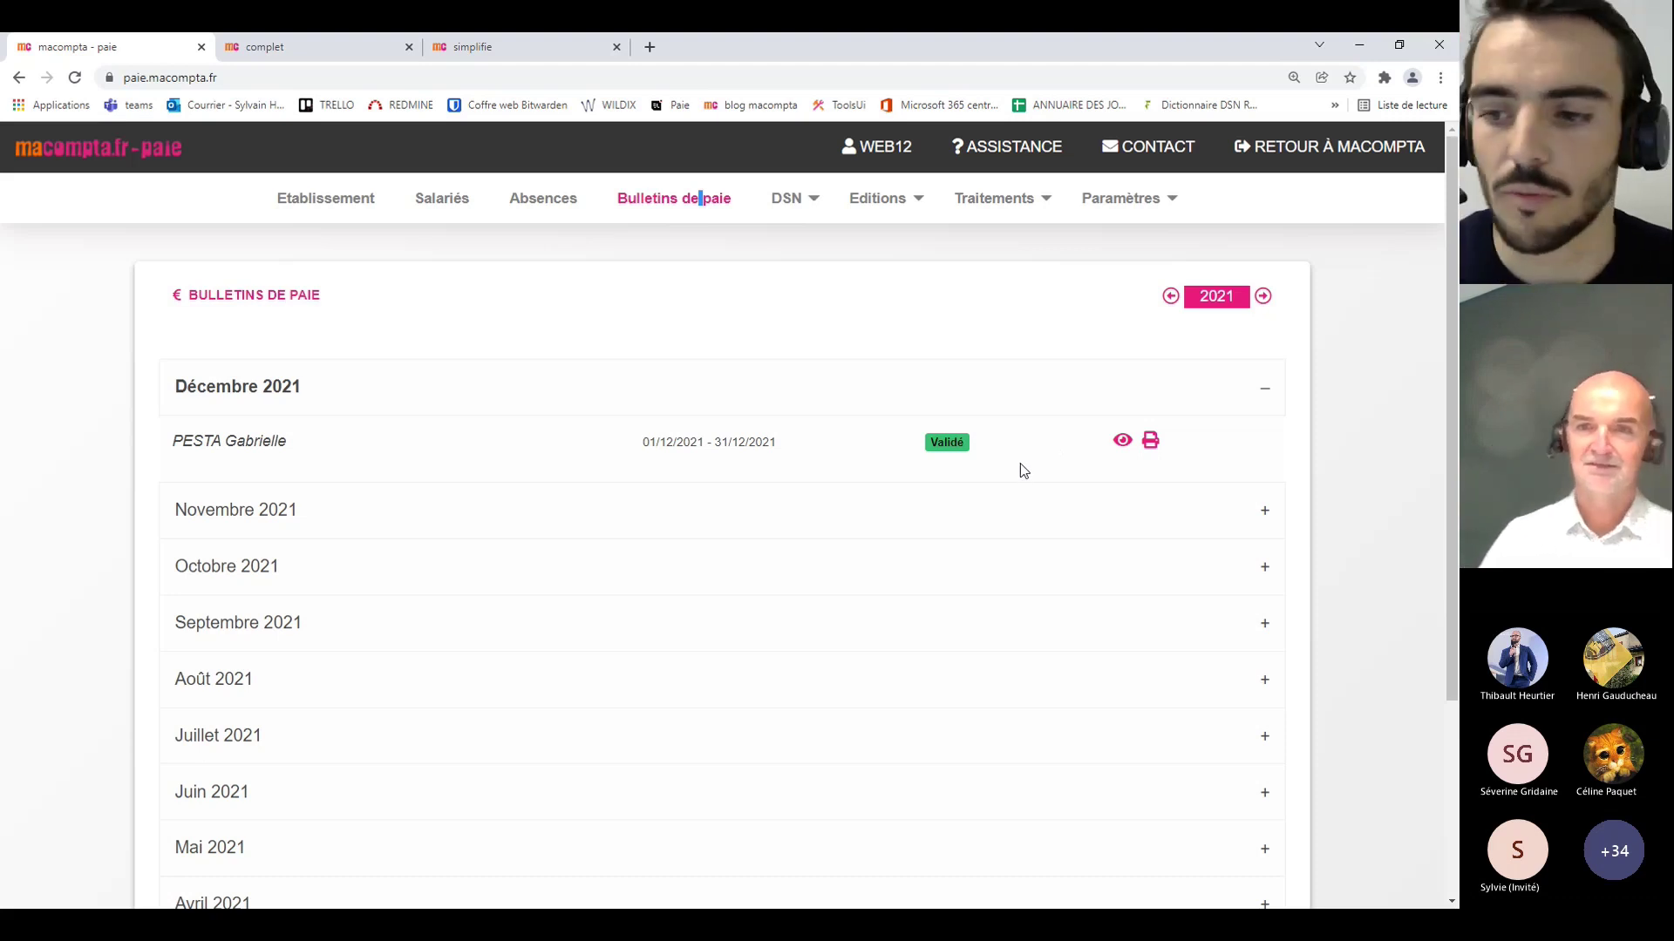
scroll(1140, 542, down, 3)
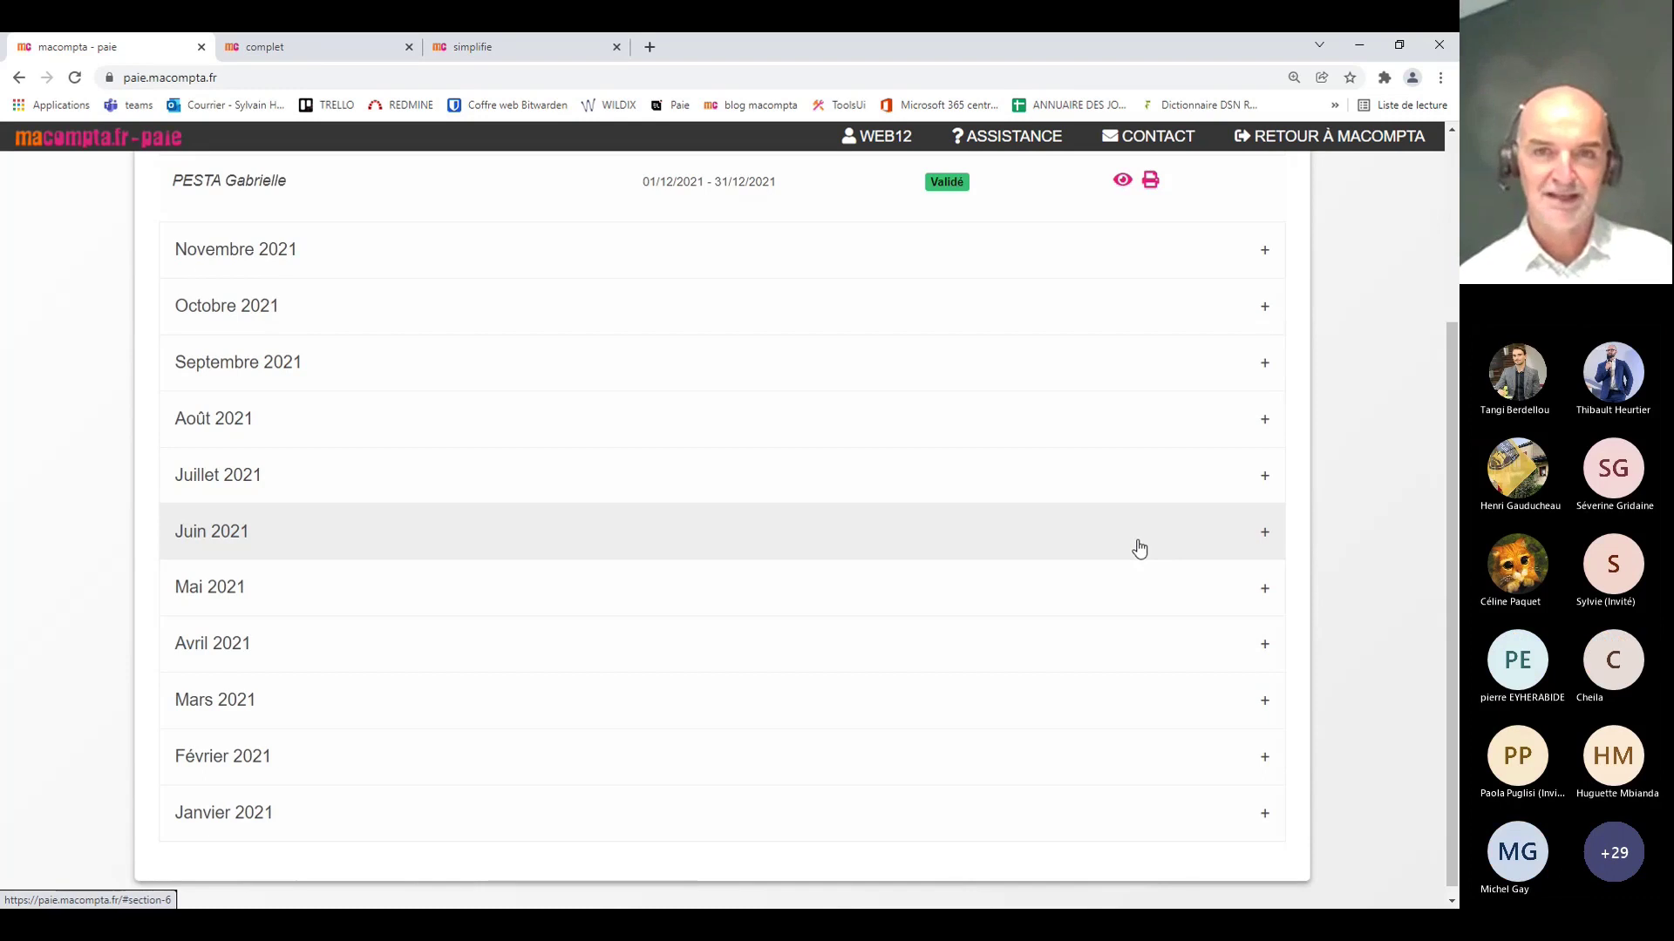
scroll(1056, 518, up, 3)
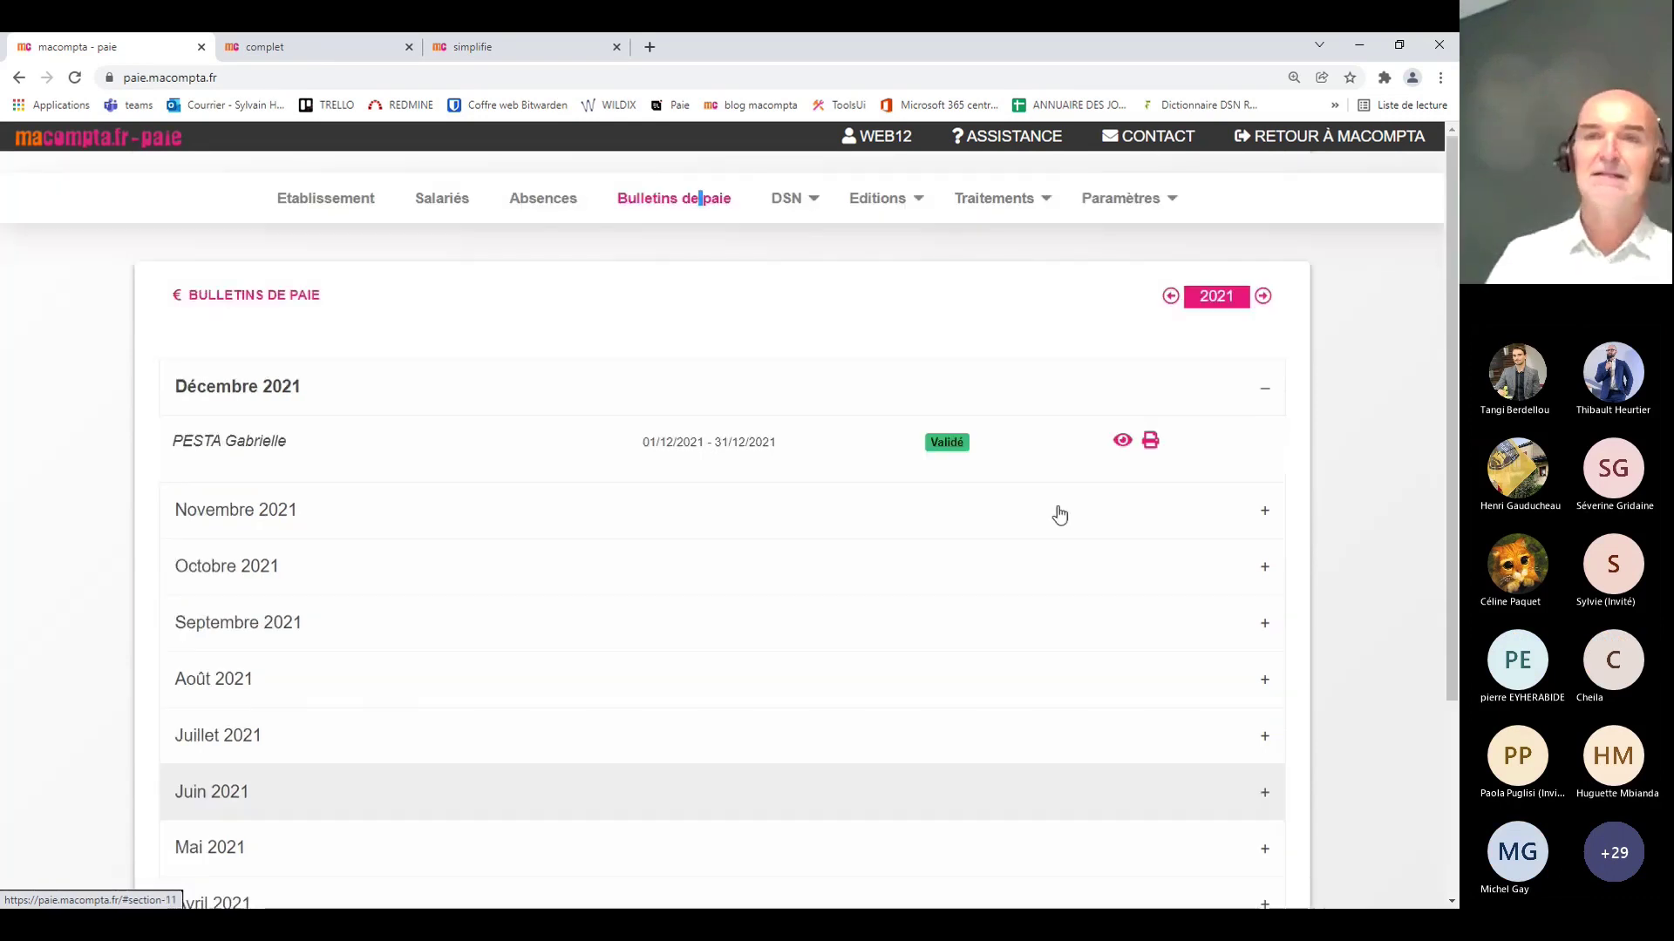
click(792, 201)
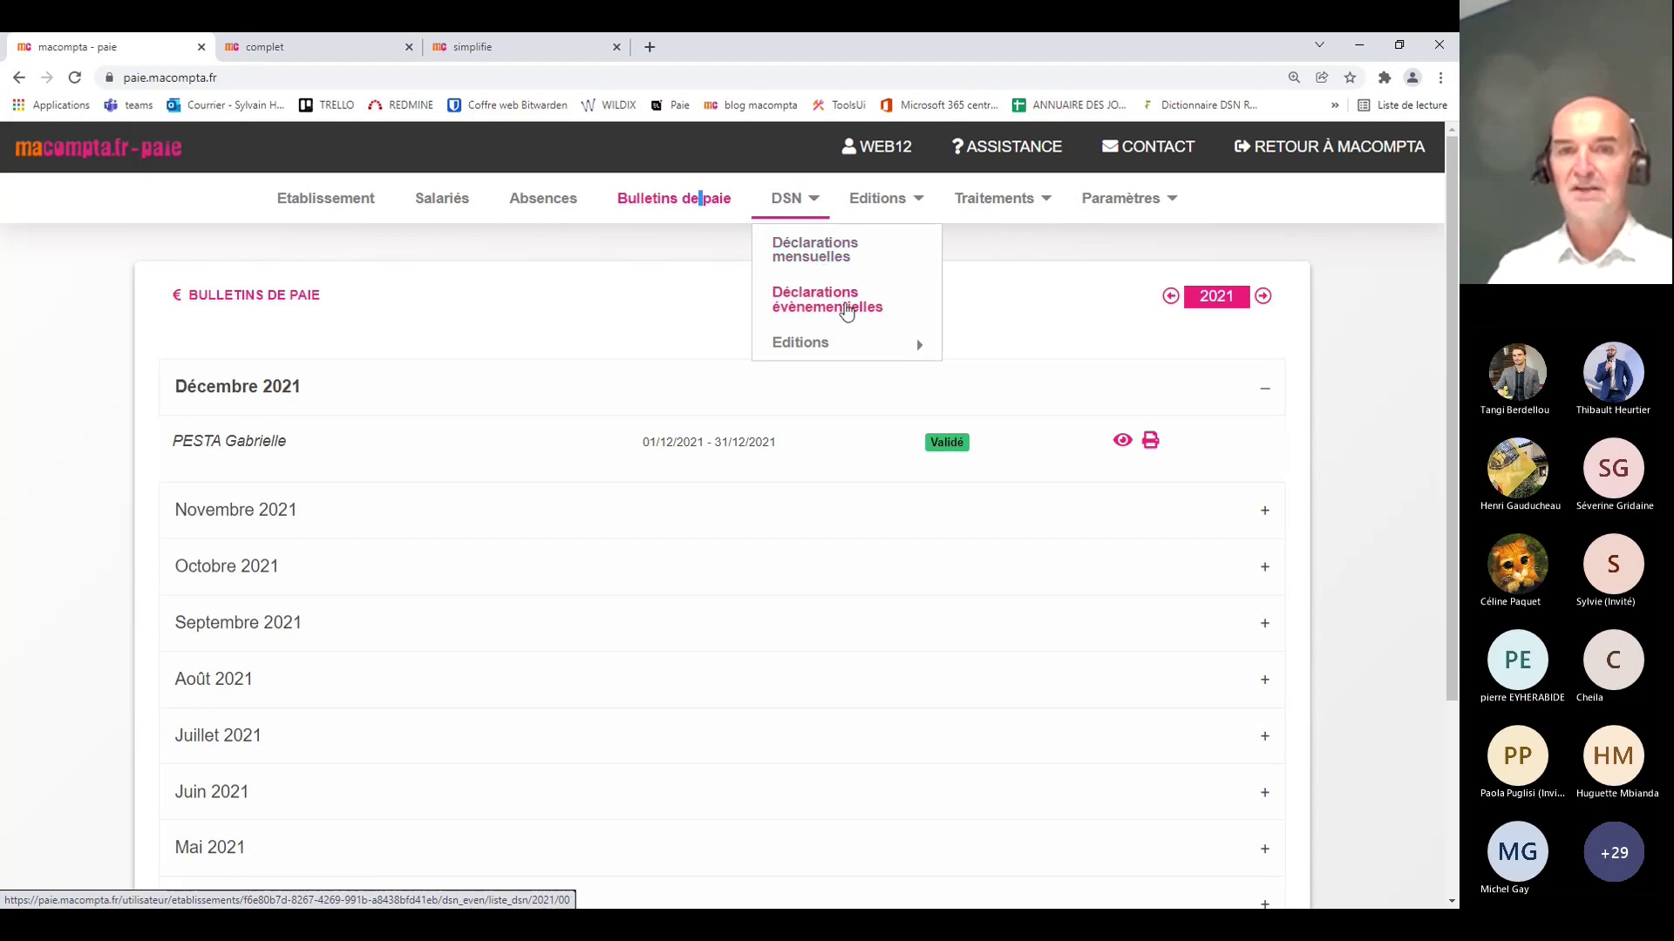
Step: Check the empty 2021 Déclarations évènementielles list and reopen the DSN menu
click(836, 302)
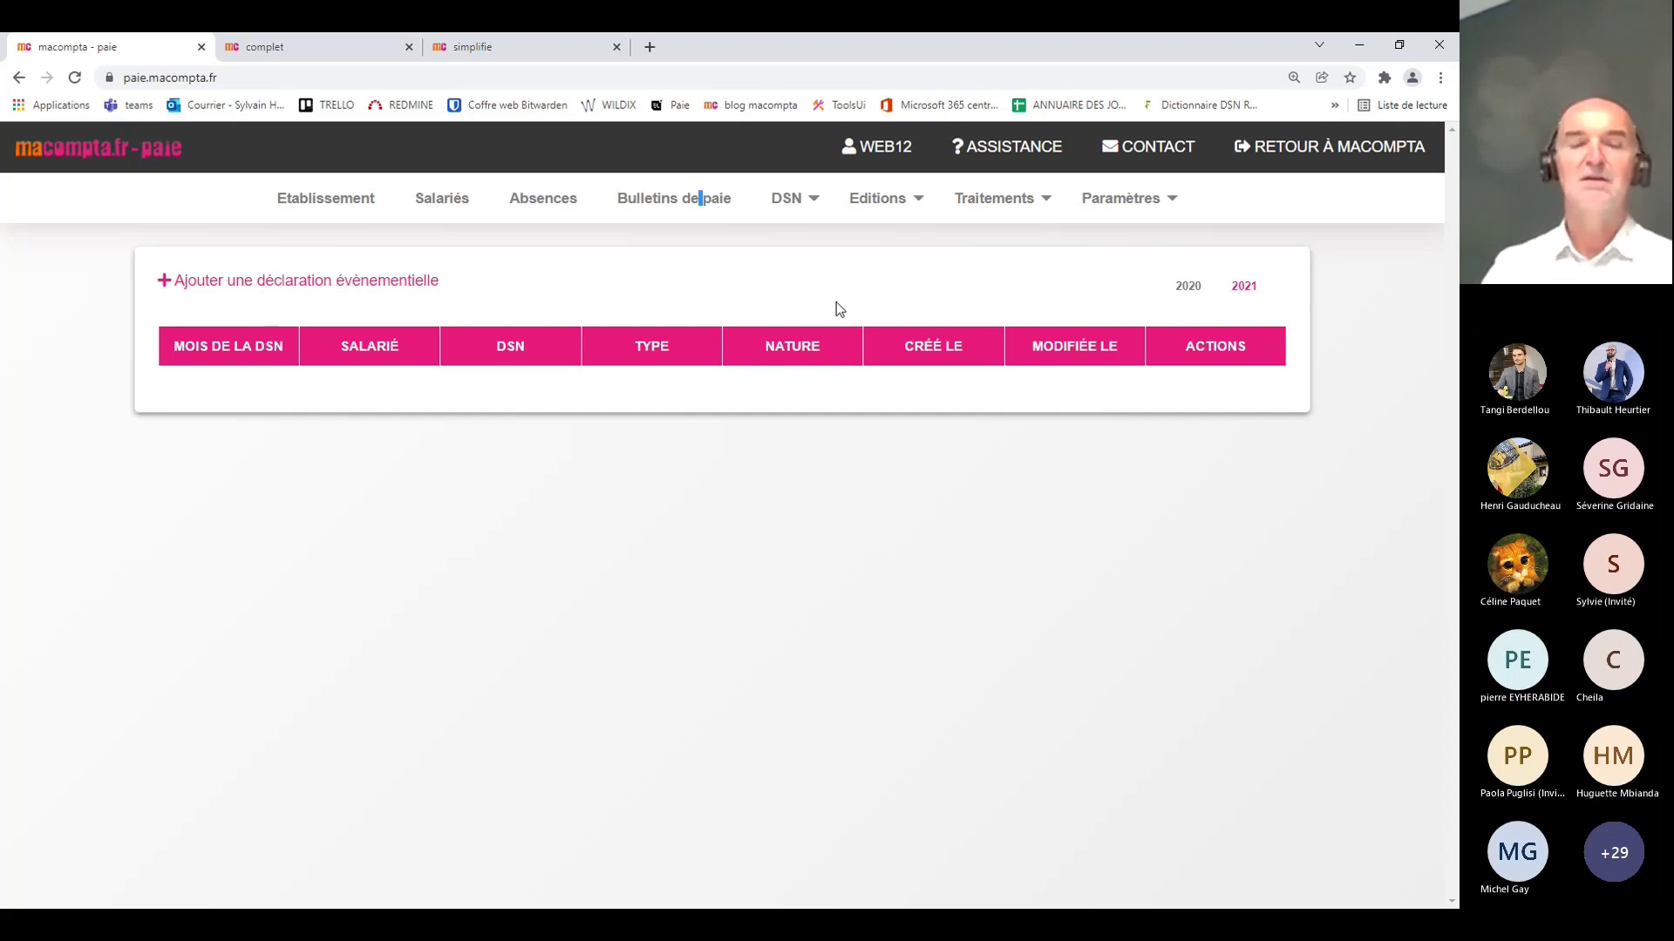
click(793, 198)
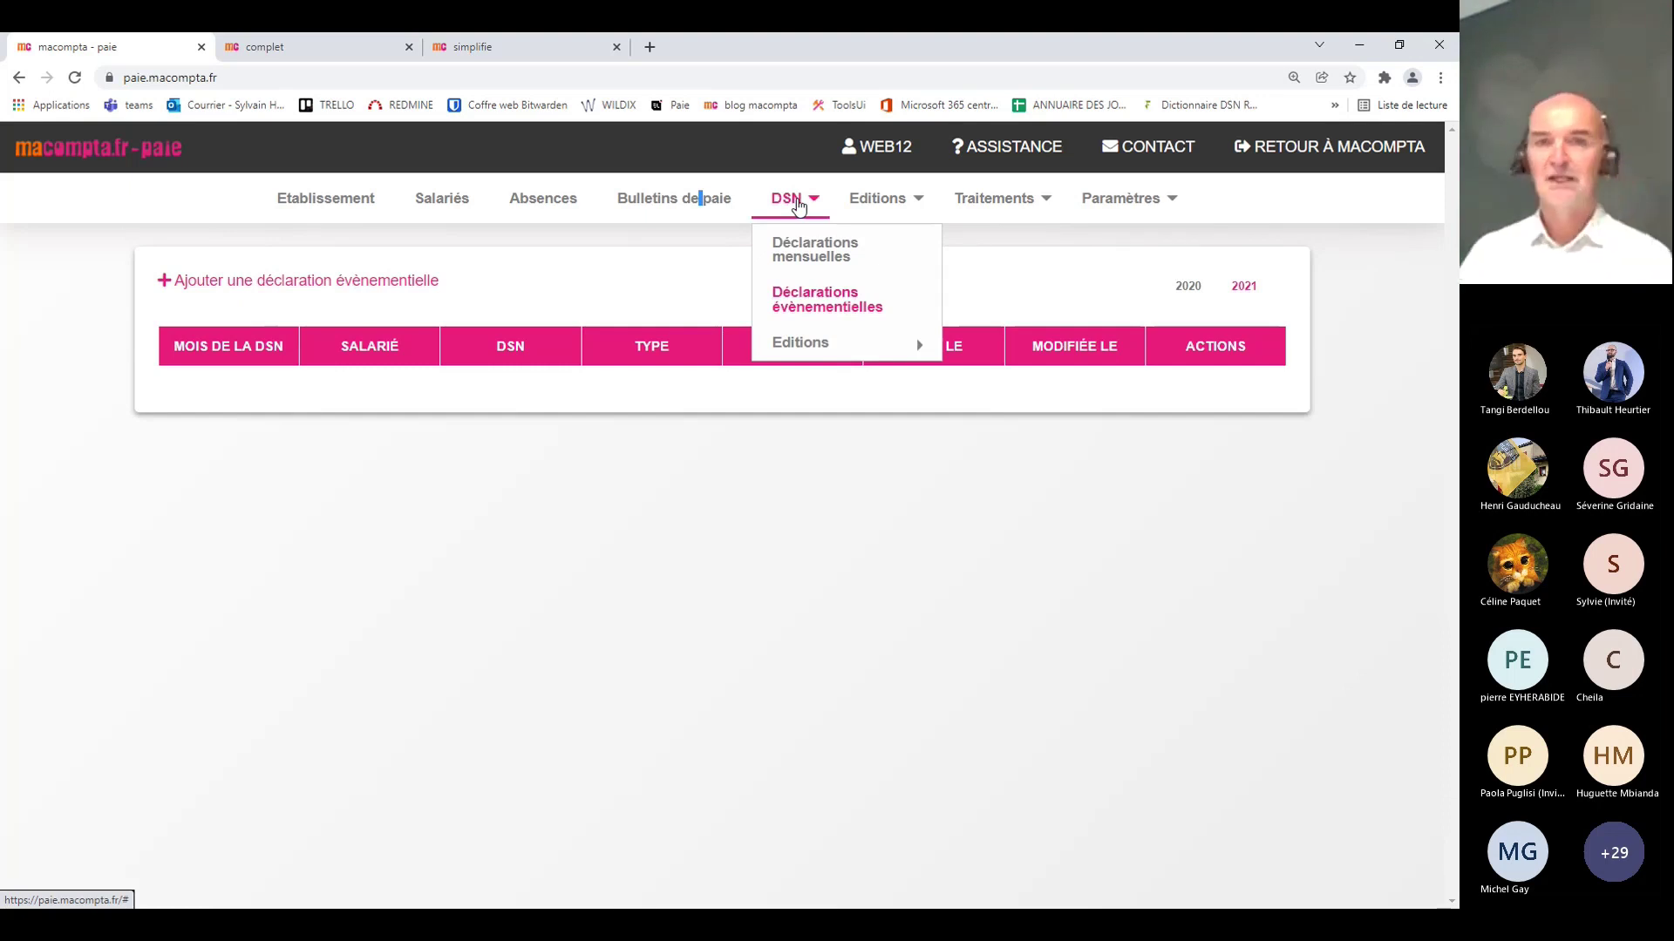
Step: Try generating the Décembre 2021 monthly DSN and dismiss the CC_PREV missing-code warning
click(804, 253)
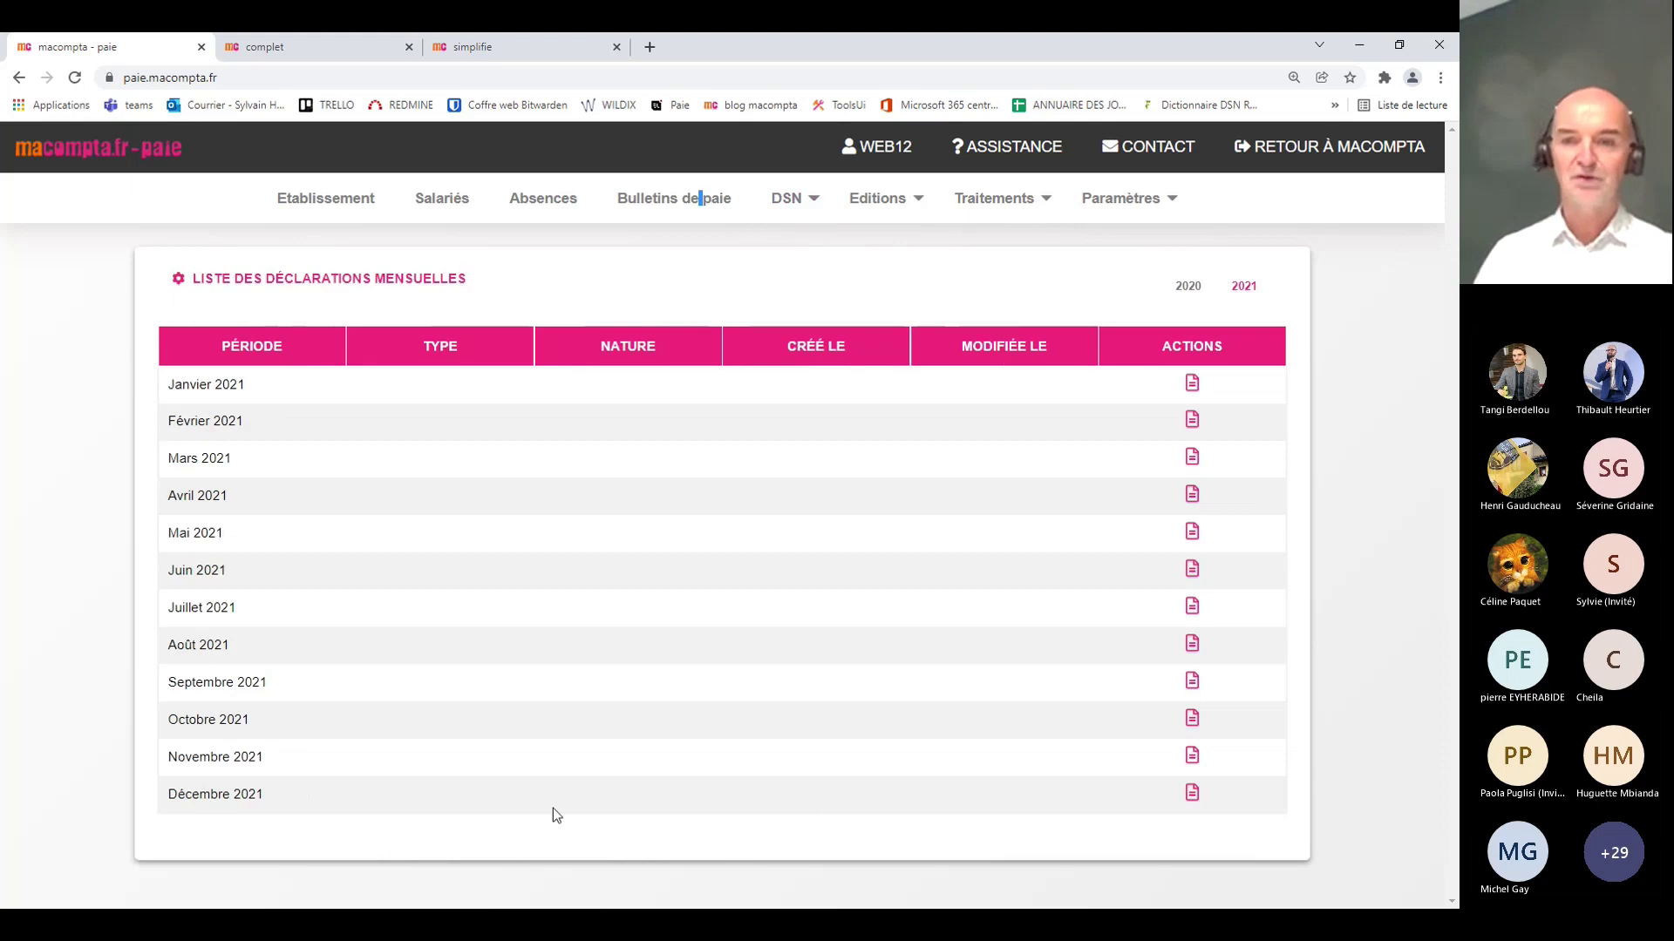
click(1192, 793)
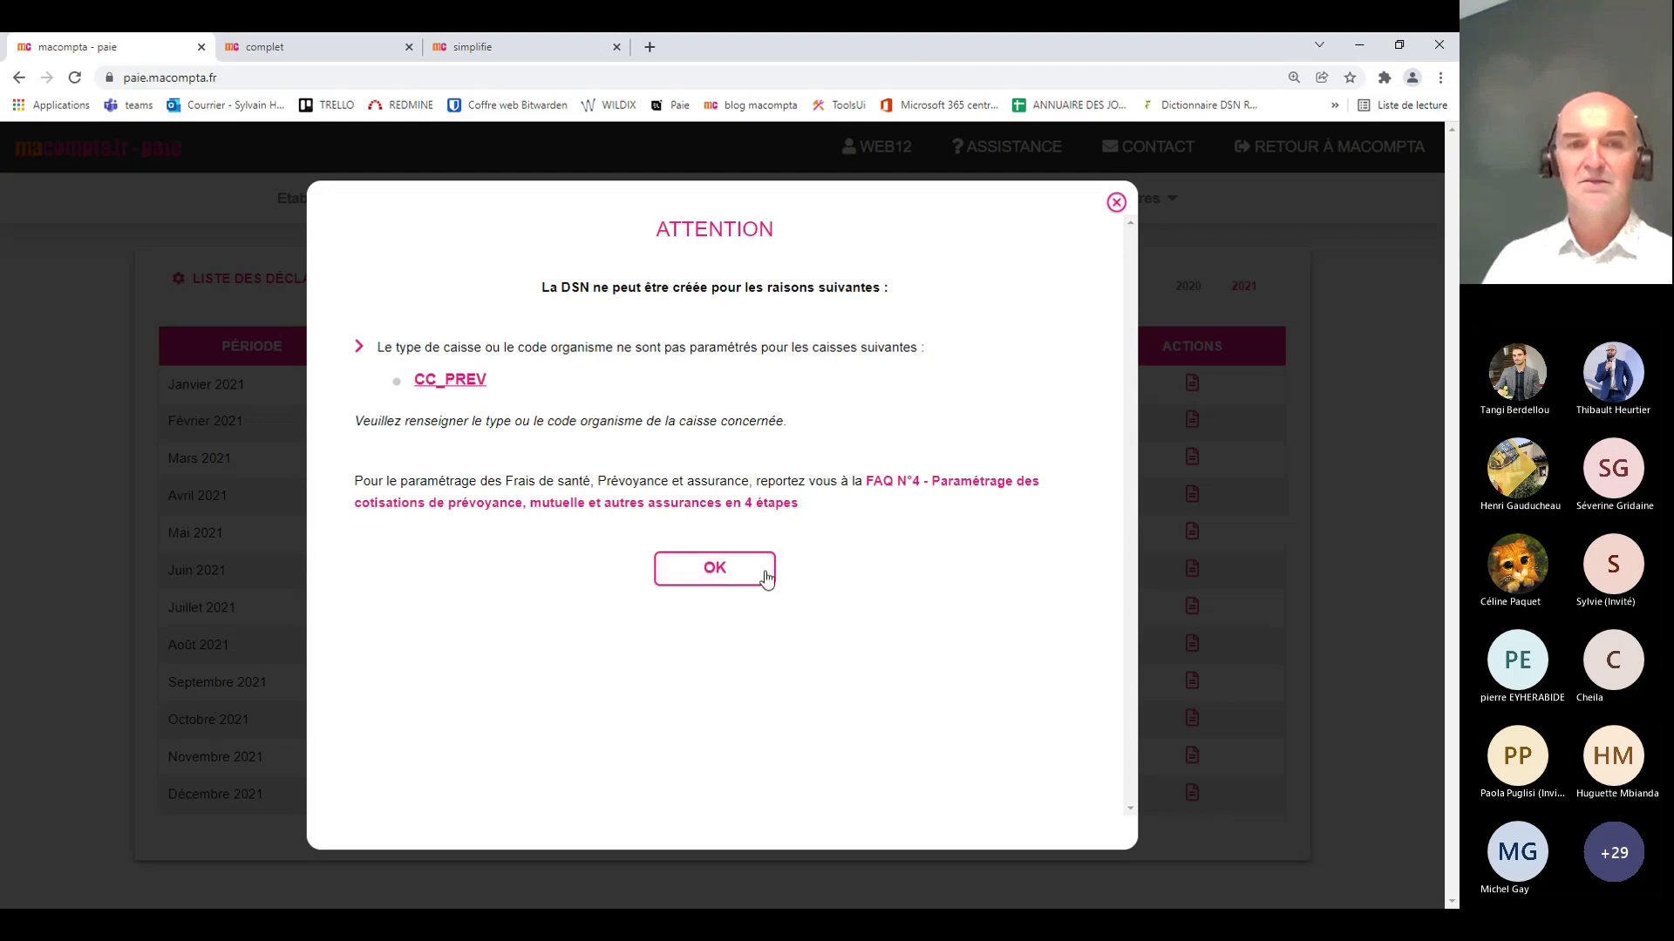
click(716, 576)
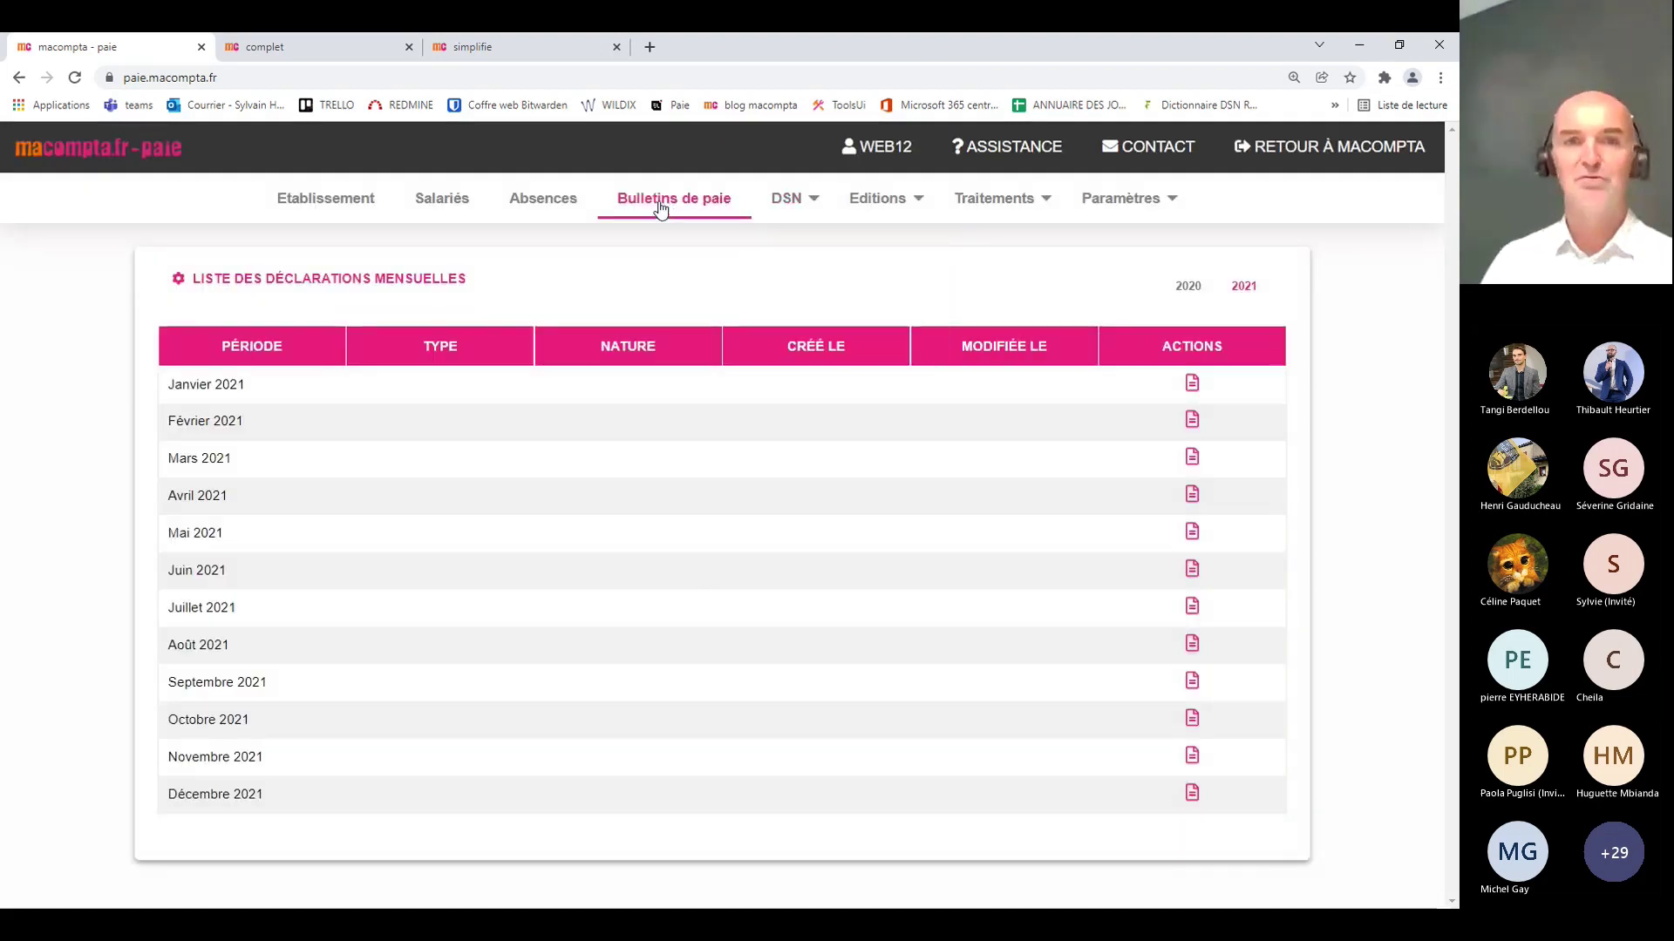
Step: Open the December 2021 payslip, review its cotisations, and unvalidate it back to En cours
click(661, 207)
scroll(609, 704, down, 3)
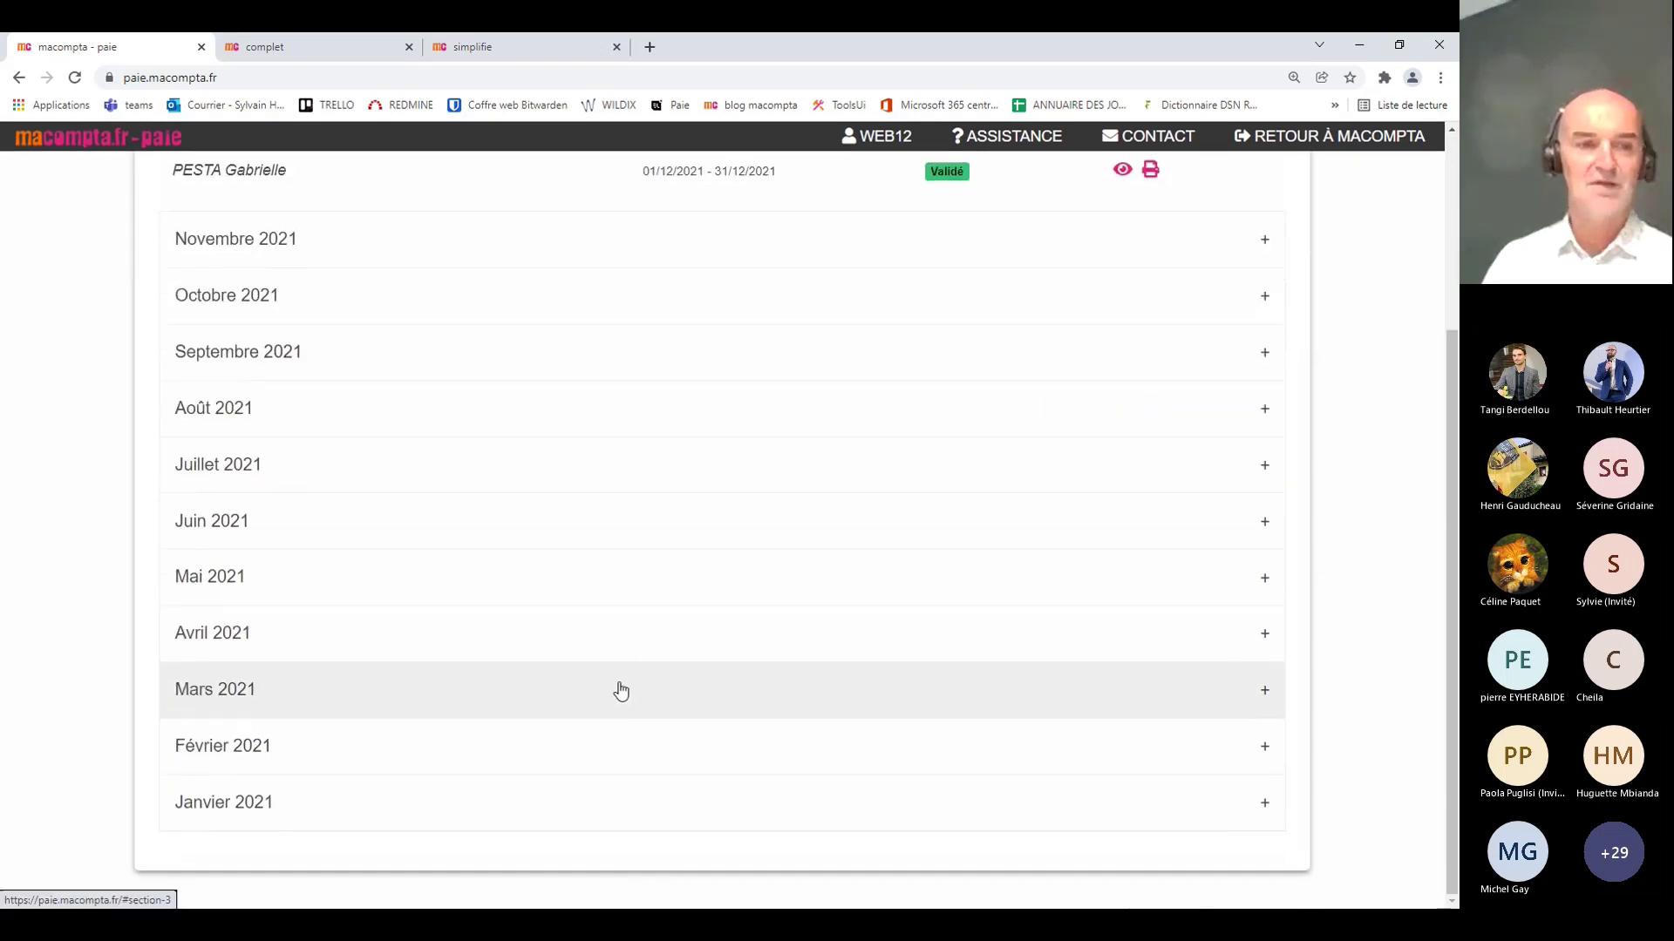
scroll(620, 689, up, 3)
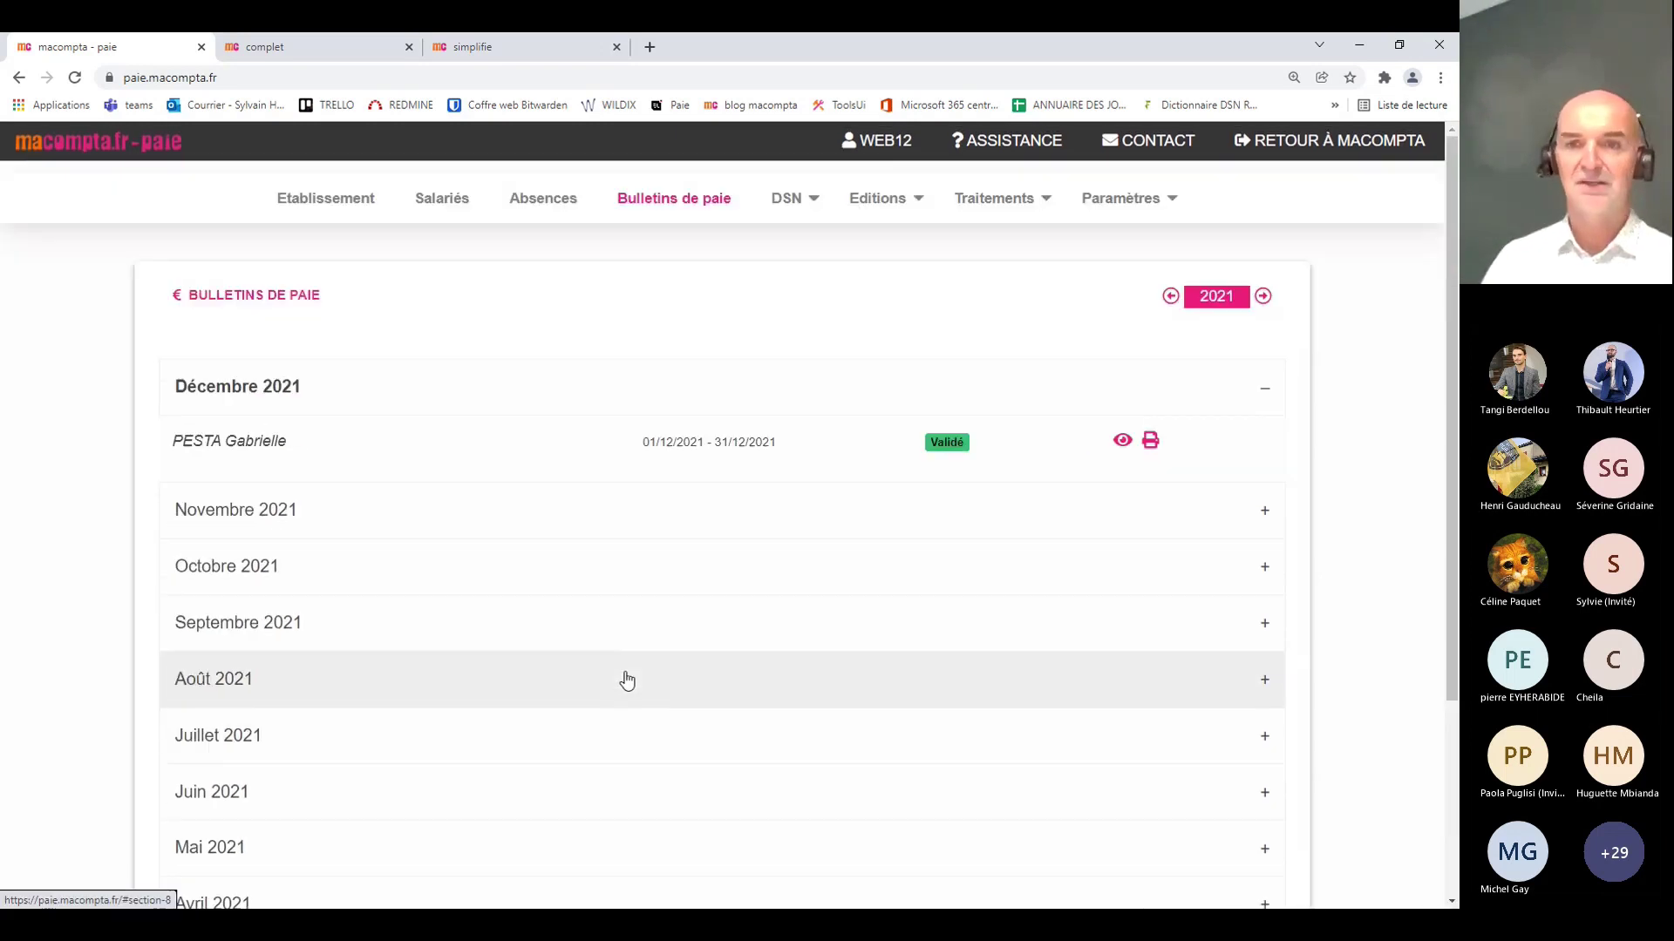
click(1123, 442)
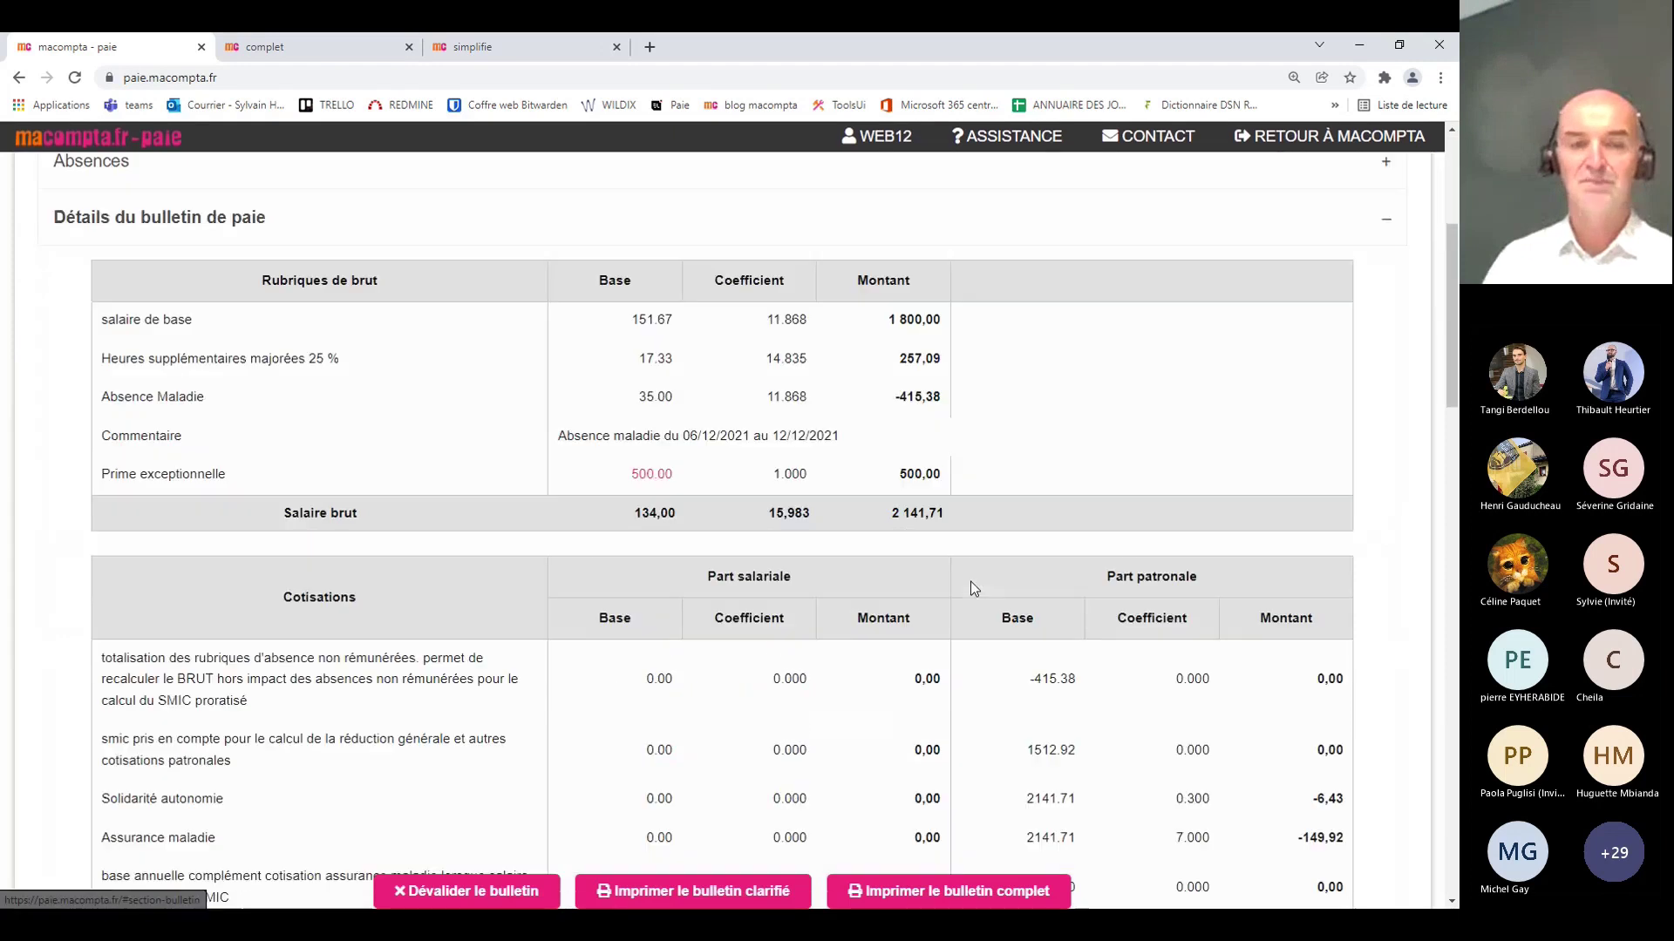
scroll(971, 583, down, 5)
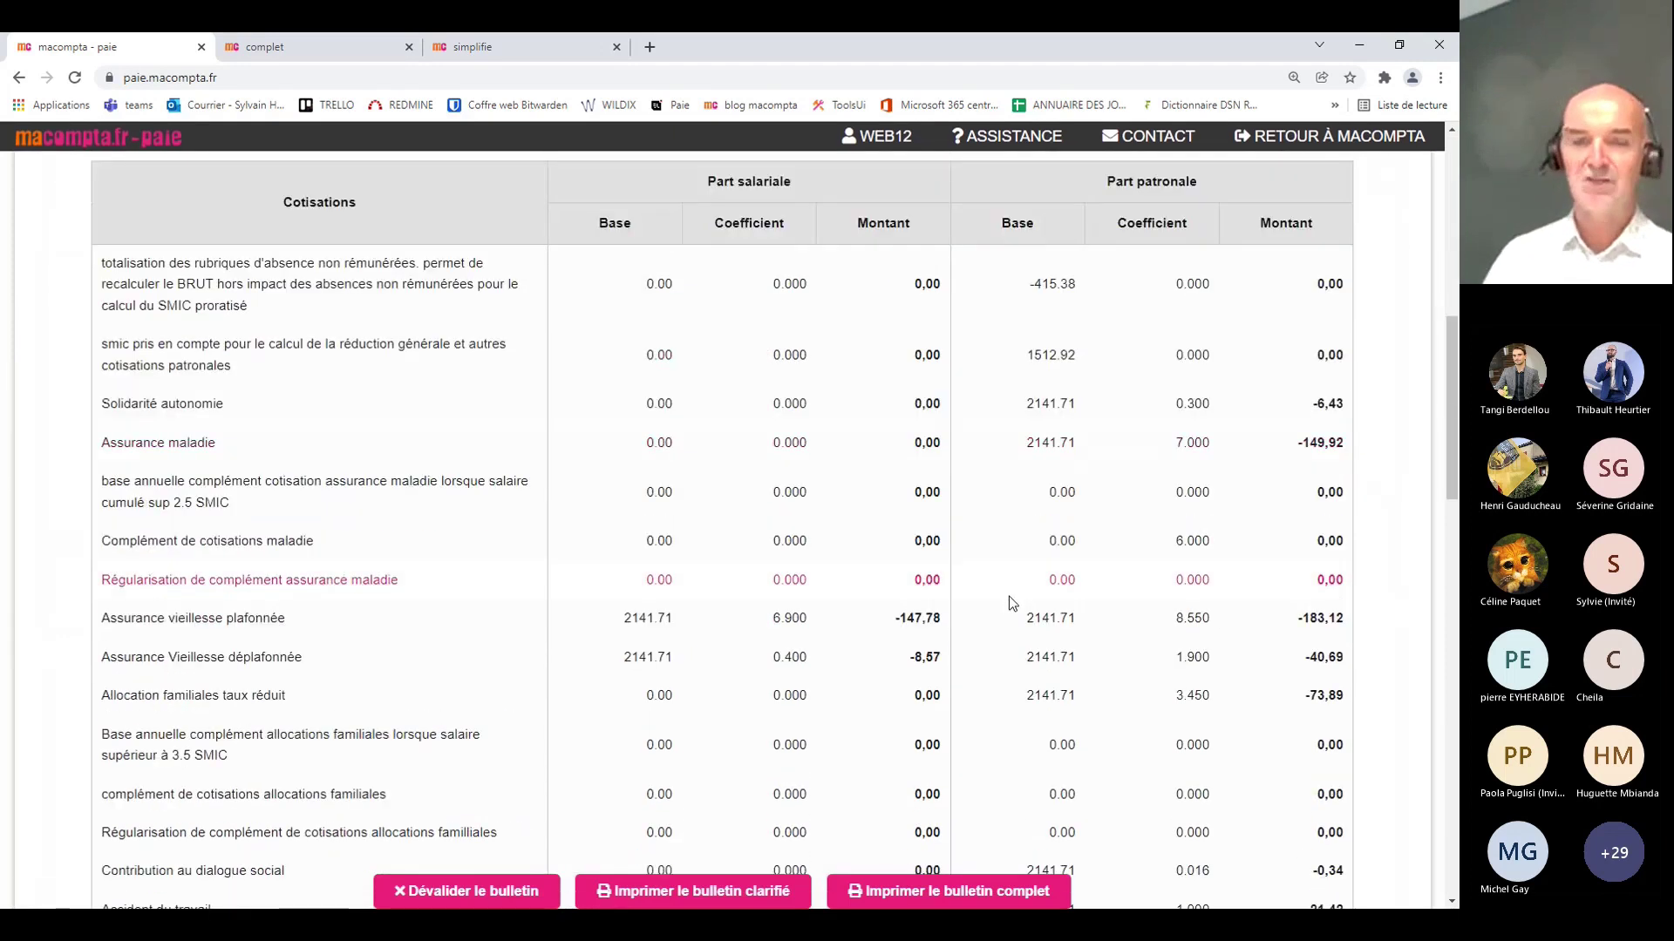
scroll(1012, 603, down, 15)
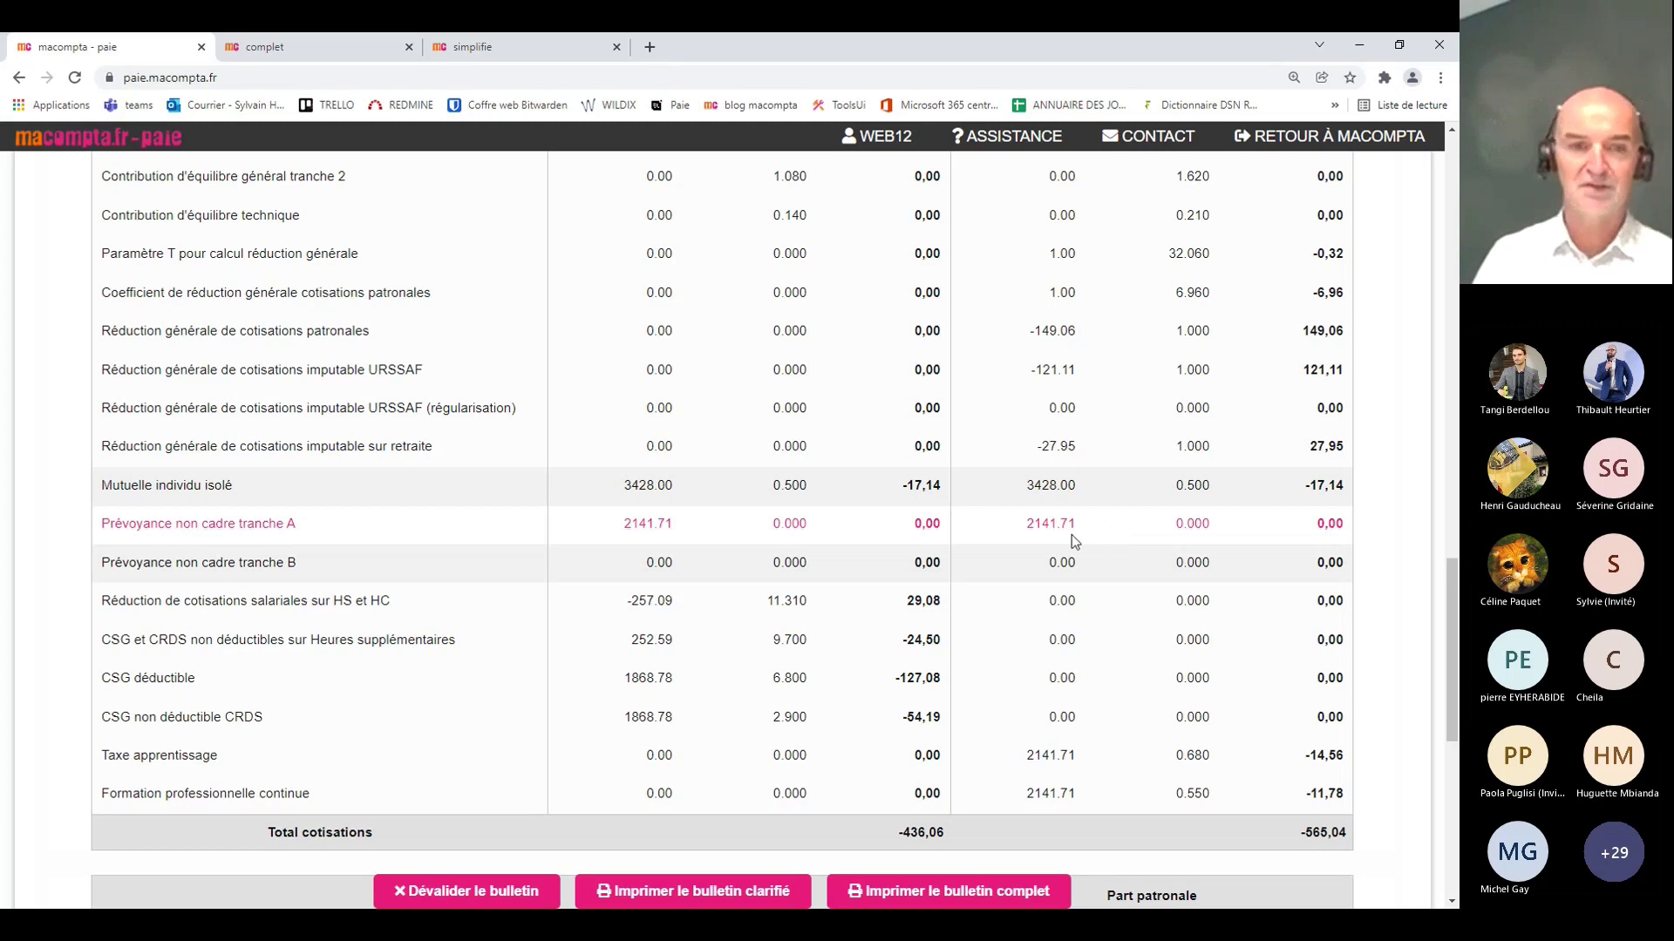
click(468, 898)
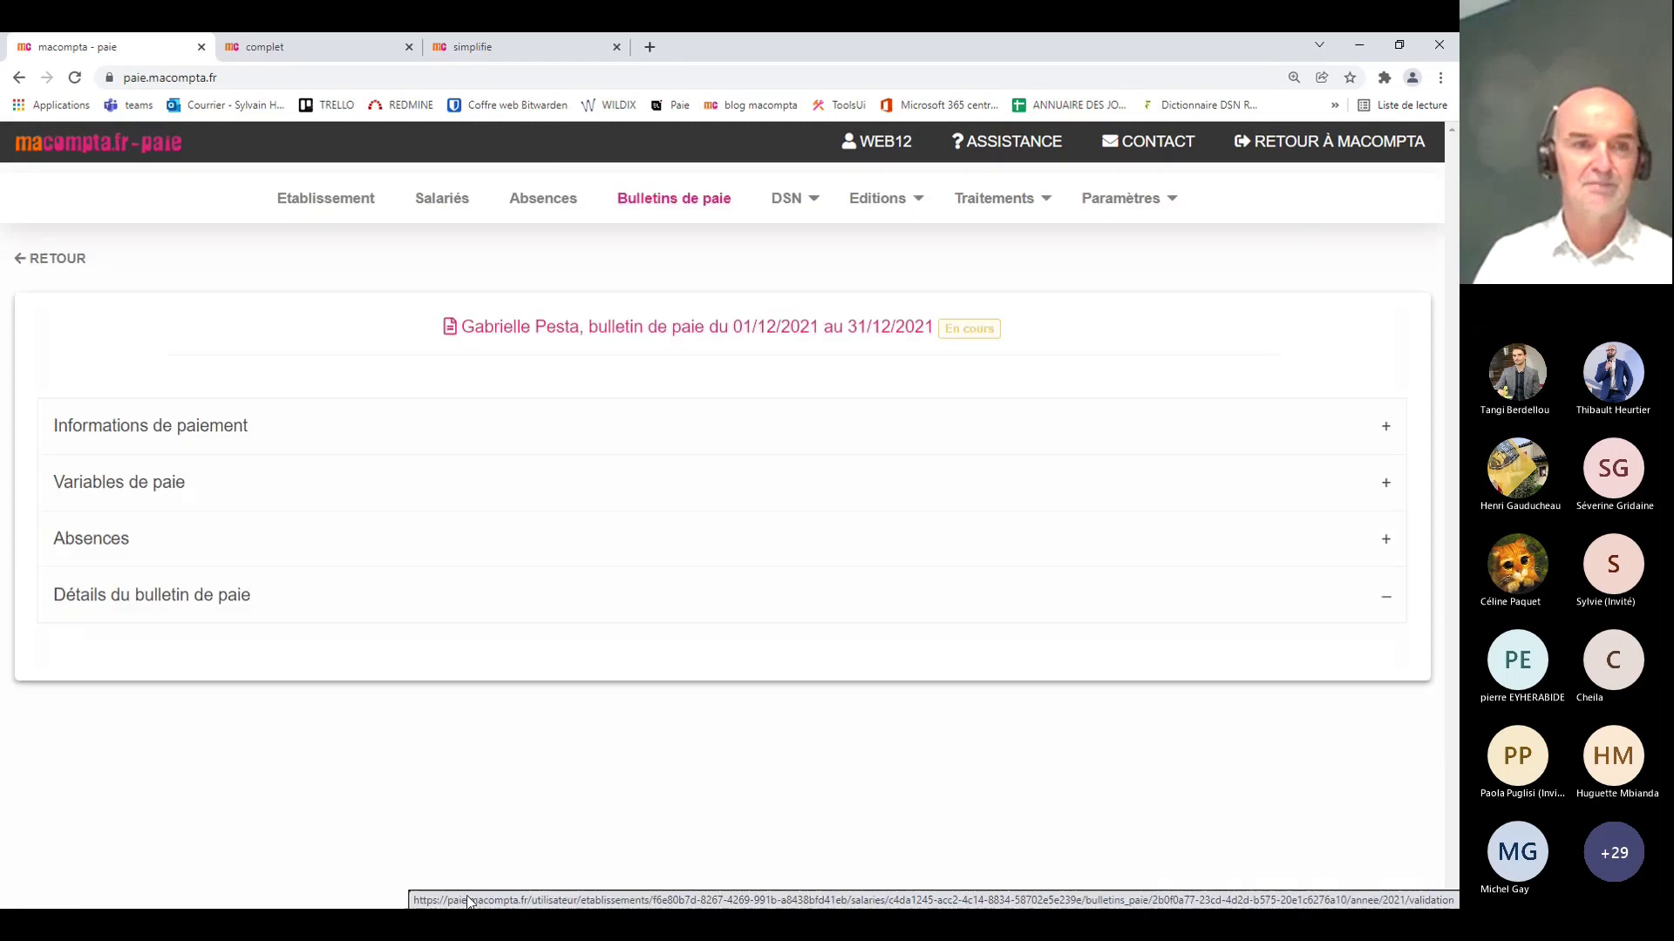
Step: Delete the Prévoyance non cadre tranche A and B lines, then revalidate the December payslip
scroll(549, 758, down, 5)
scroll(562, 680, down, 10)
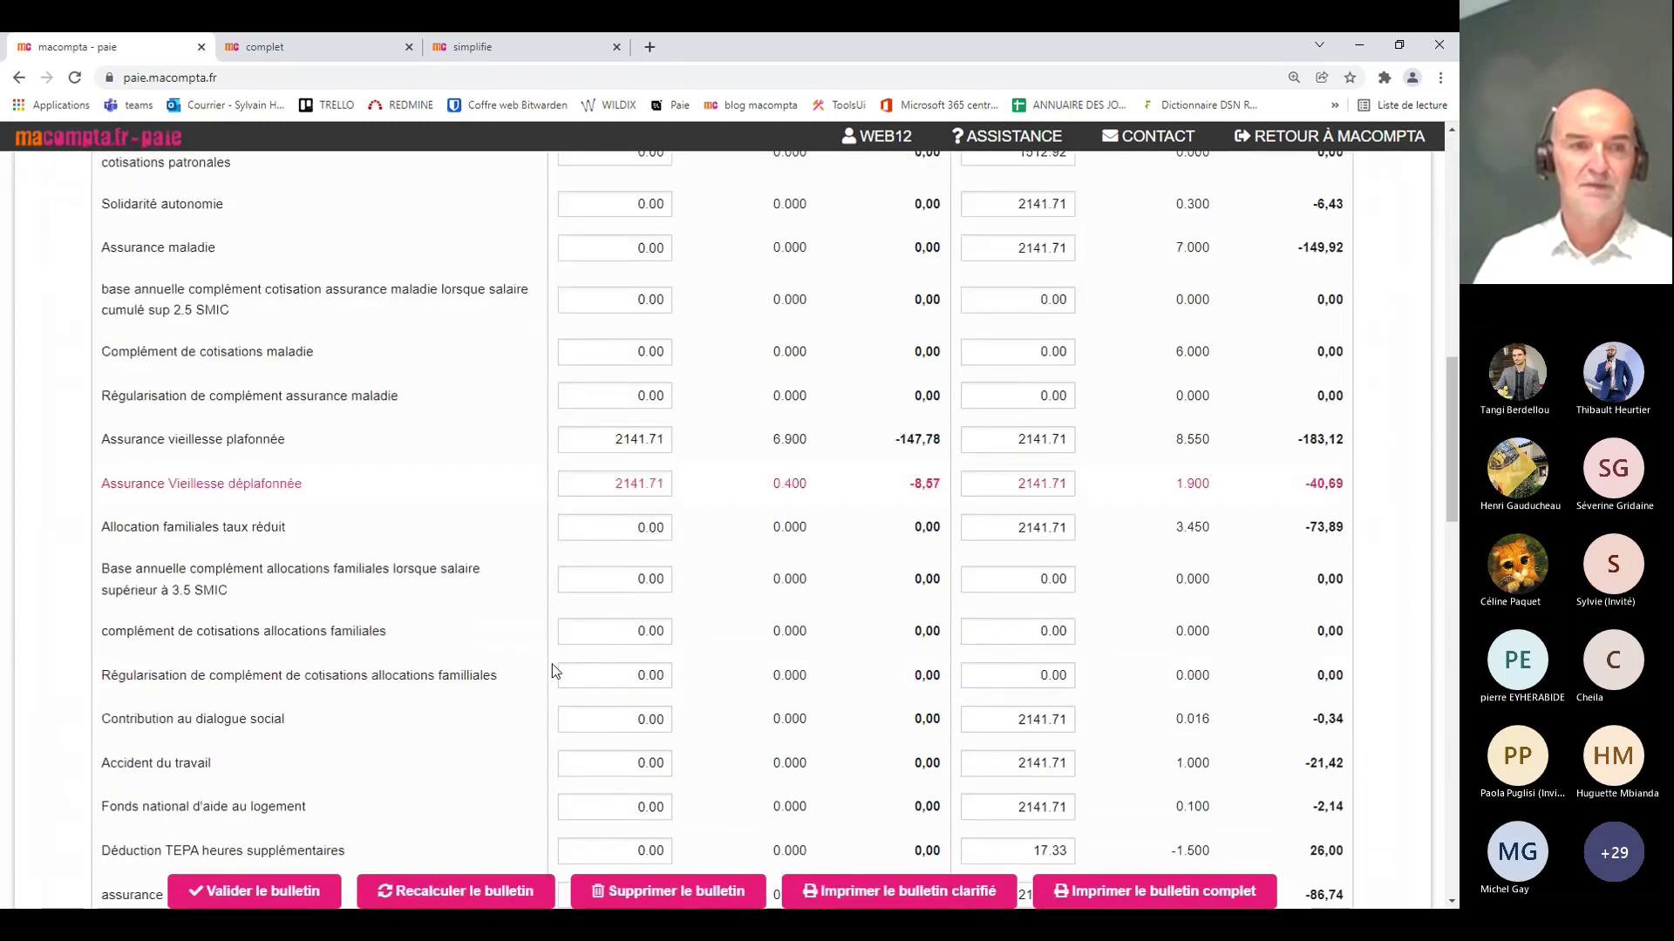
scroll(544, 661, down, 3)
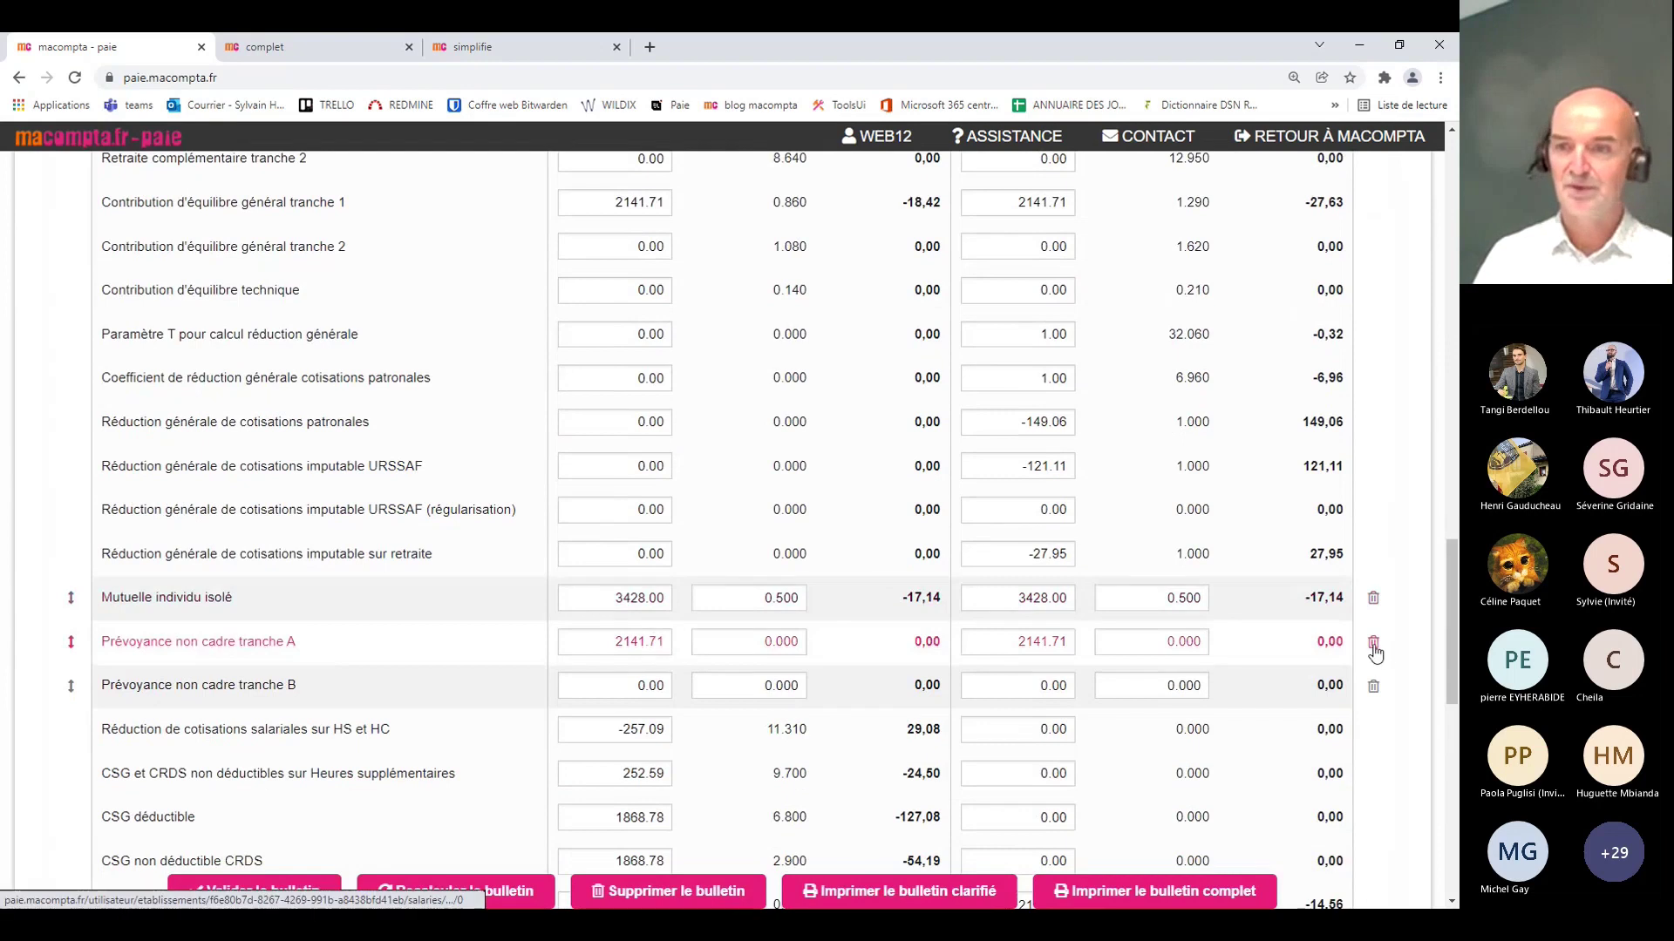
click(1373, 642)
click(740, 418)
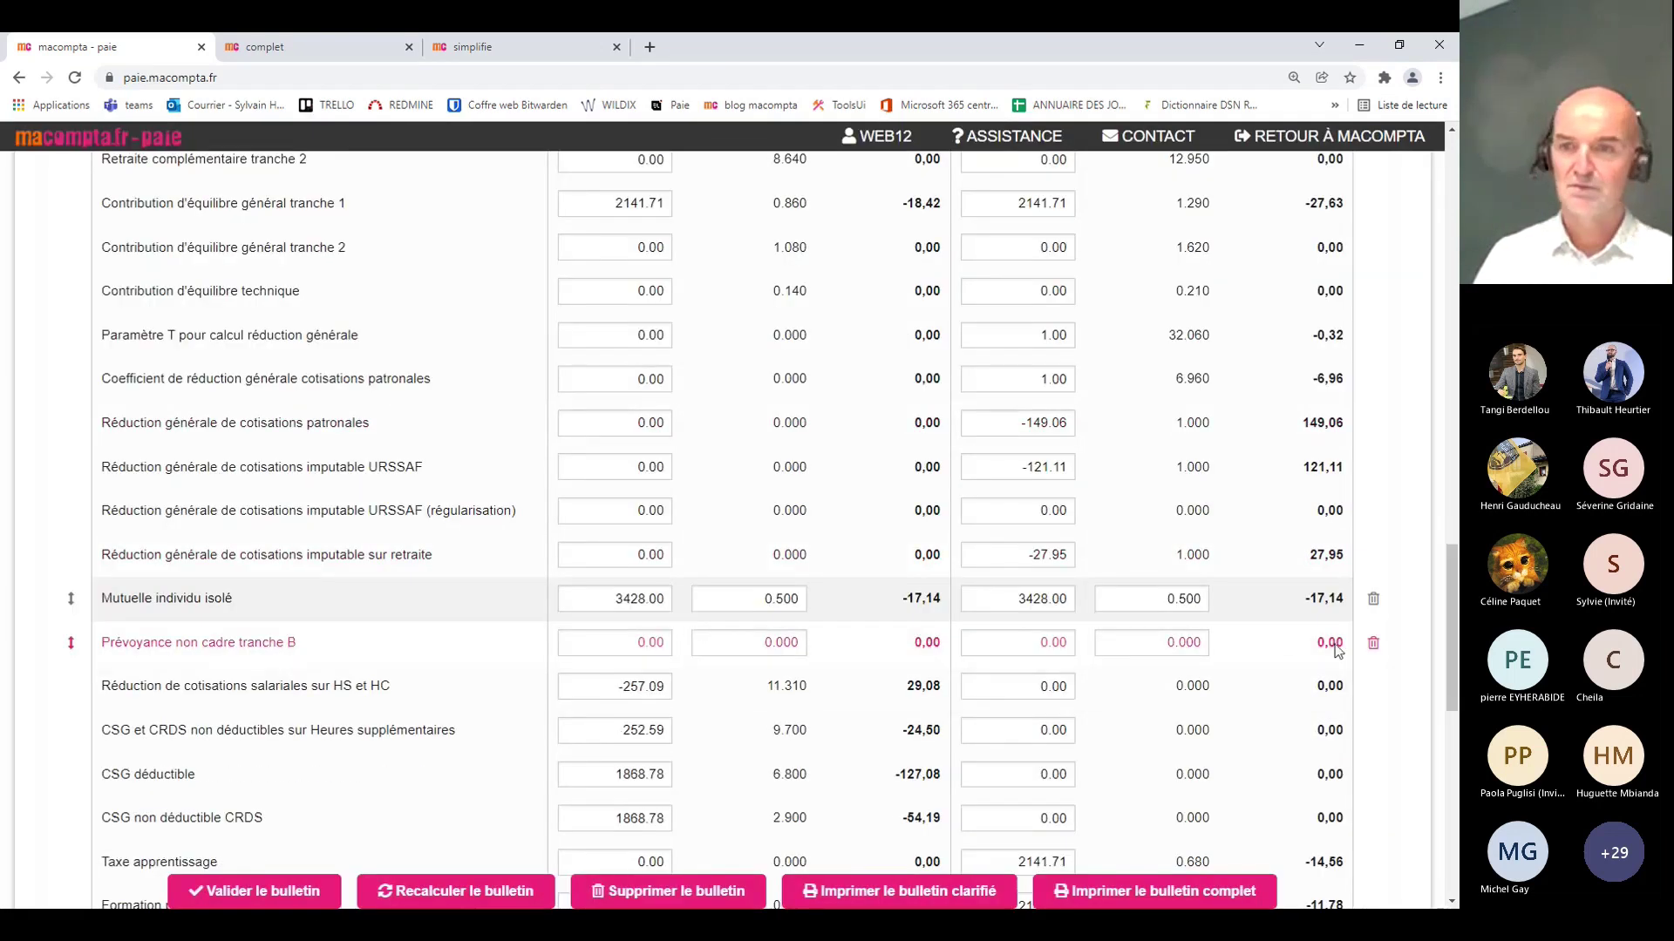
click(1373, 643)
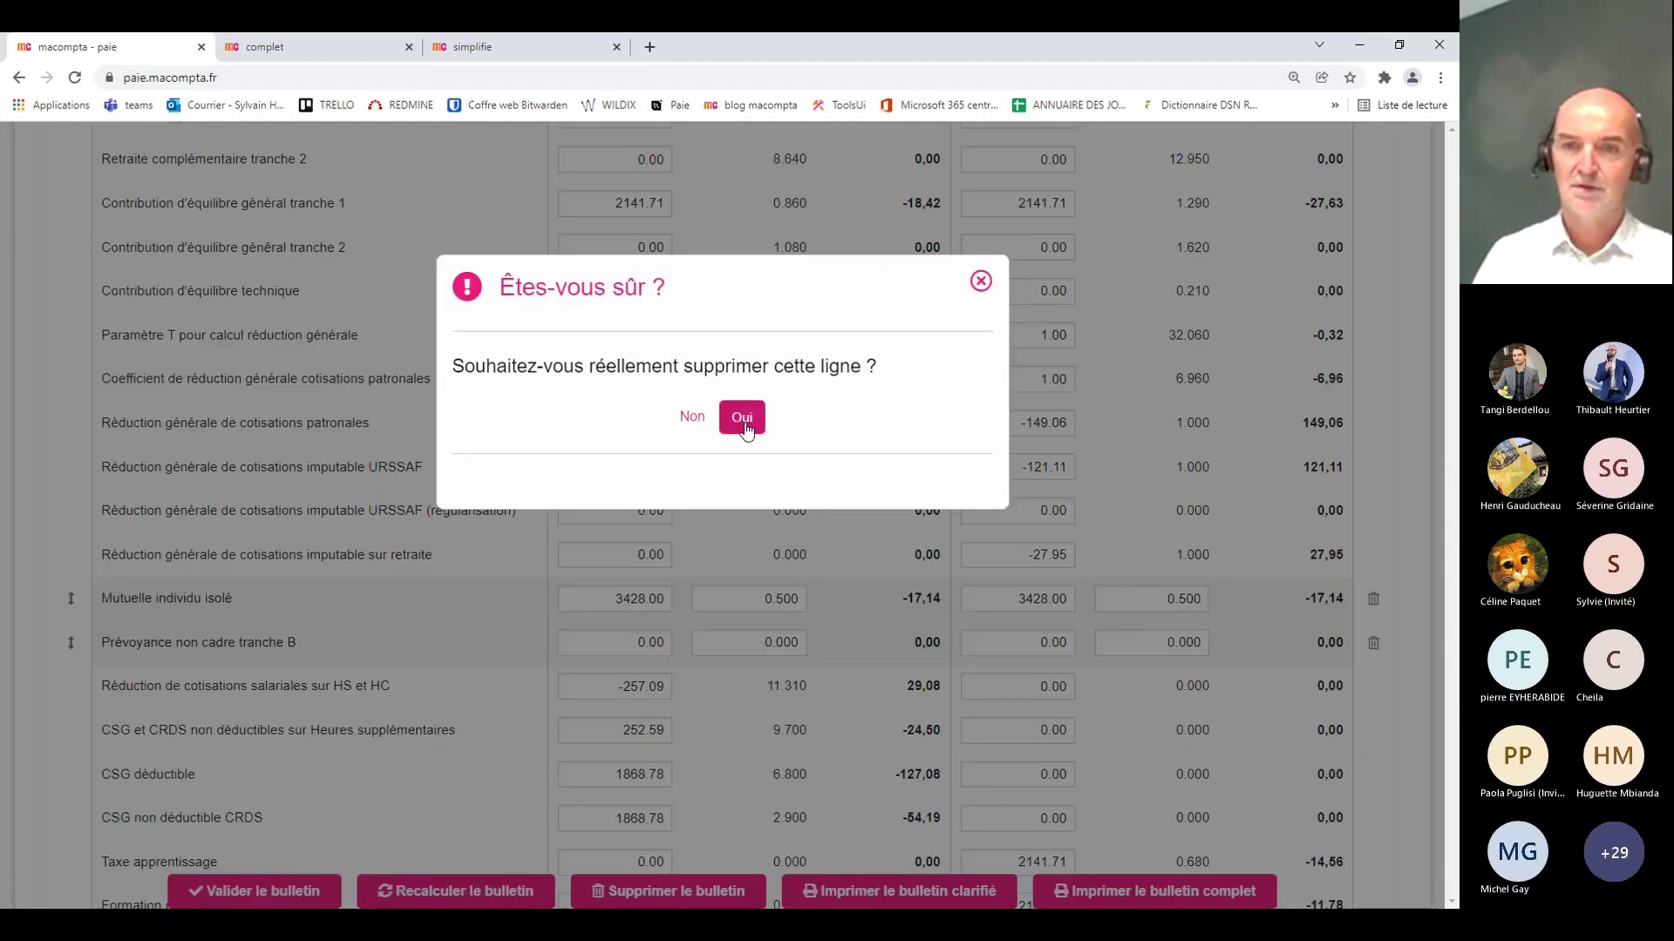
click(742, 418)
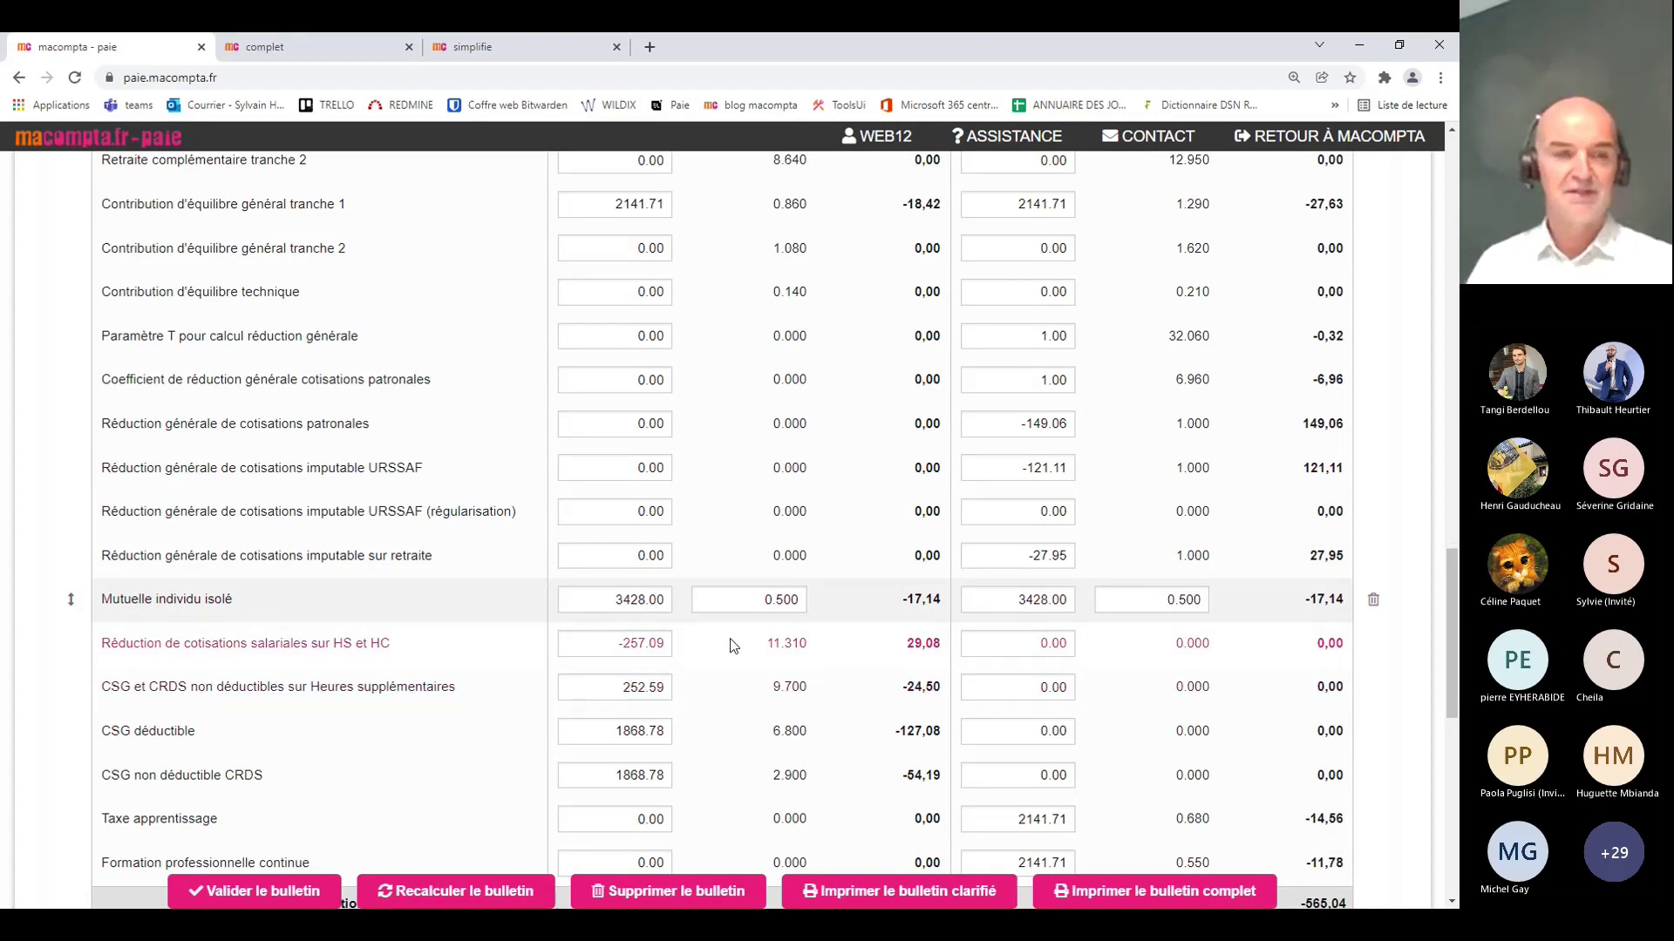
scroll(730, 645, down, 3)
click(253, 891)
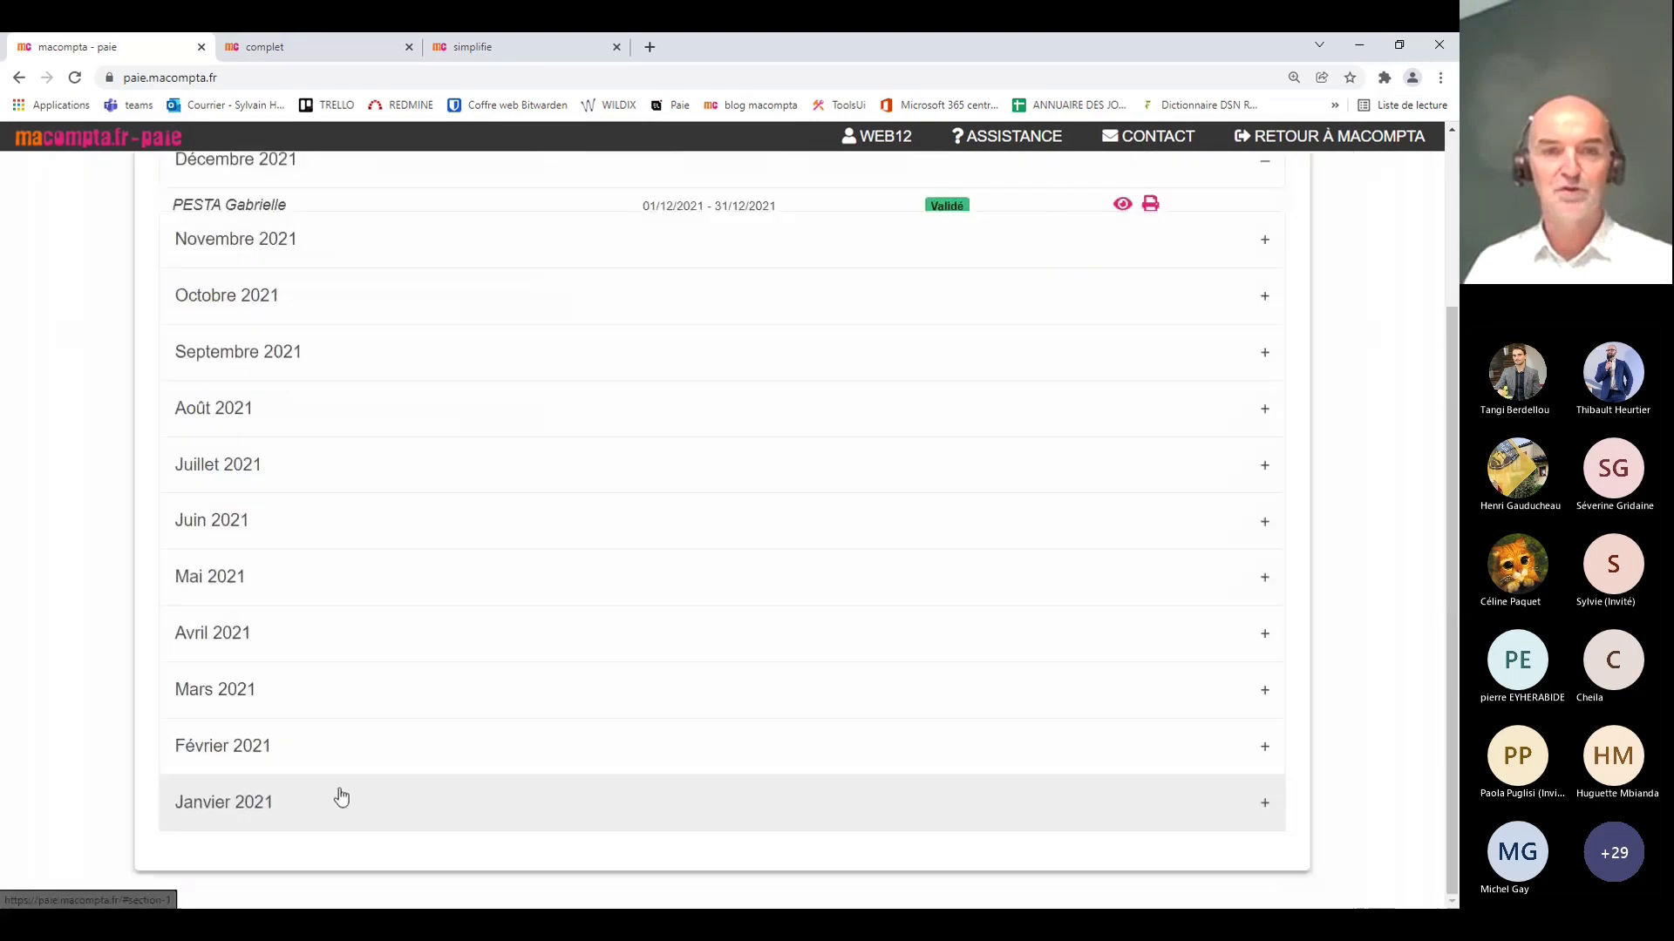
Step: Generate the Décembre 2021 monthly DSN from DSN > Déclarations mensuelles
scroll(612, 608, up, 3)
click(793, 198)
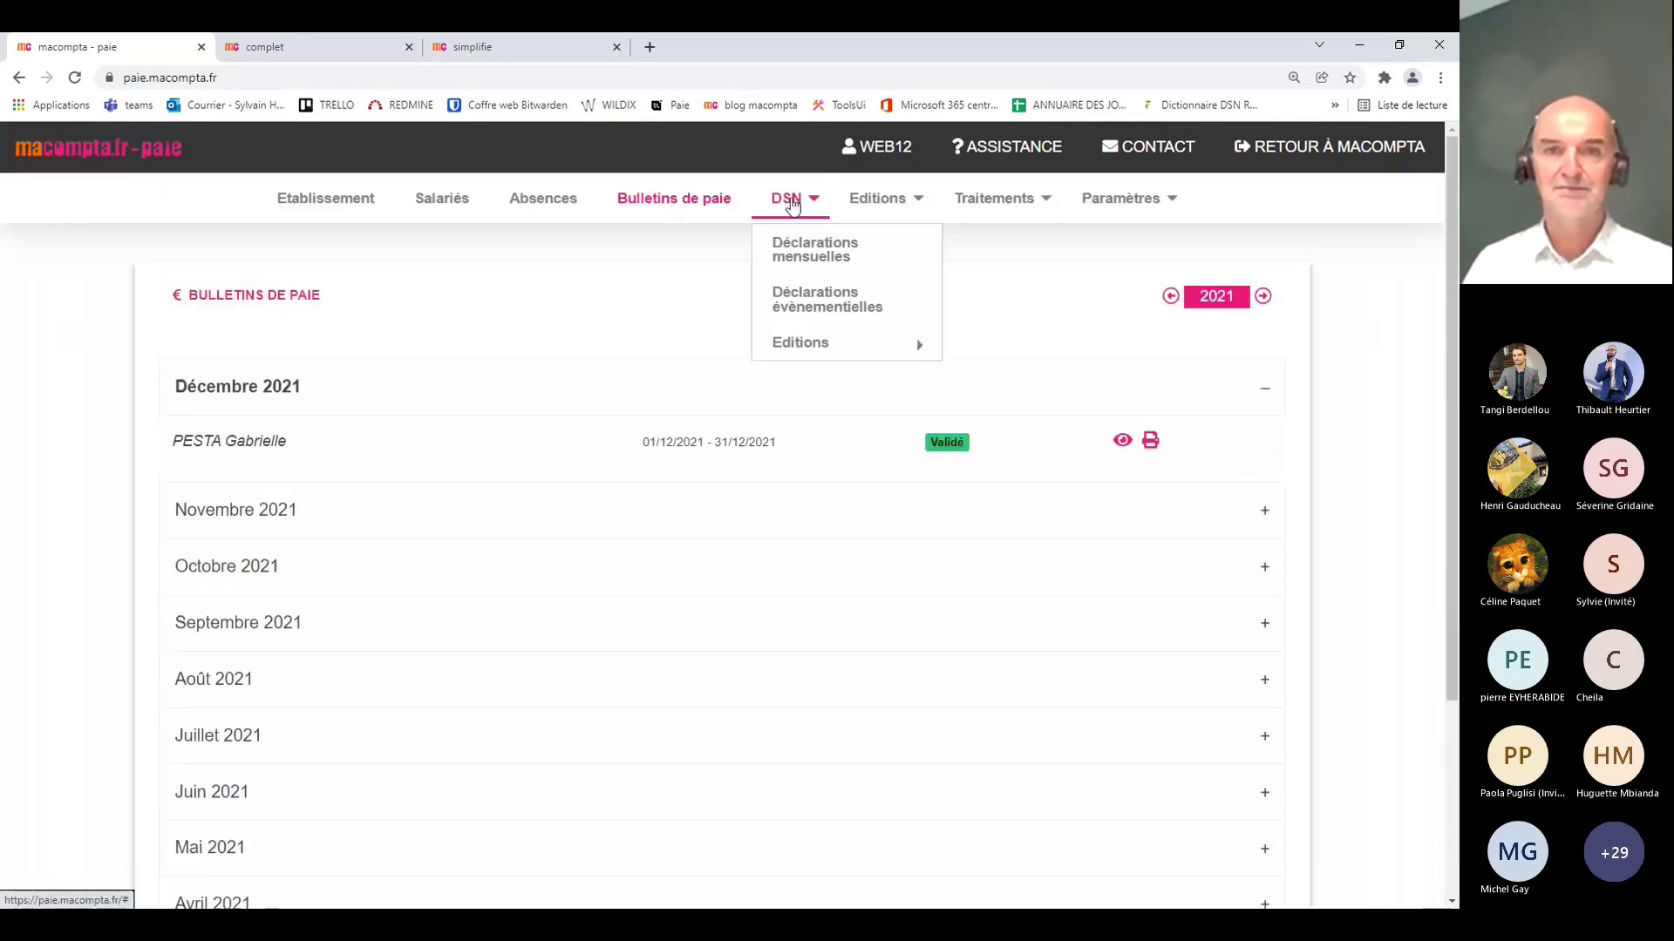
click(813, 250)
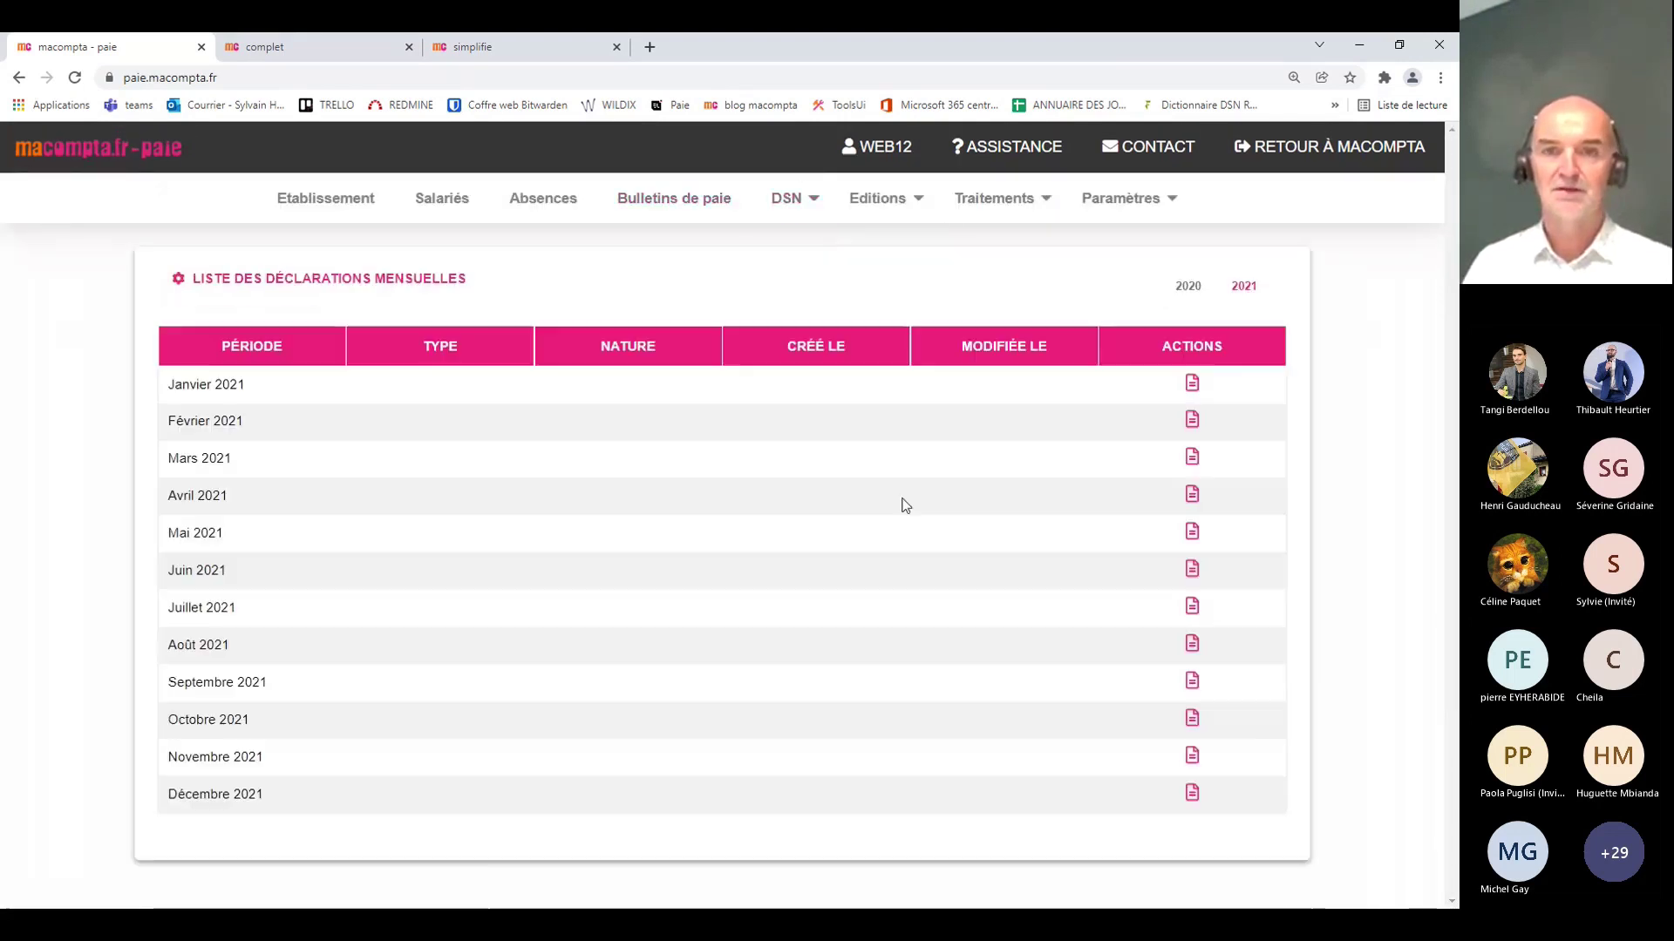
click(1192, 793)
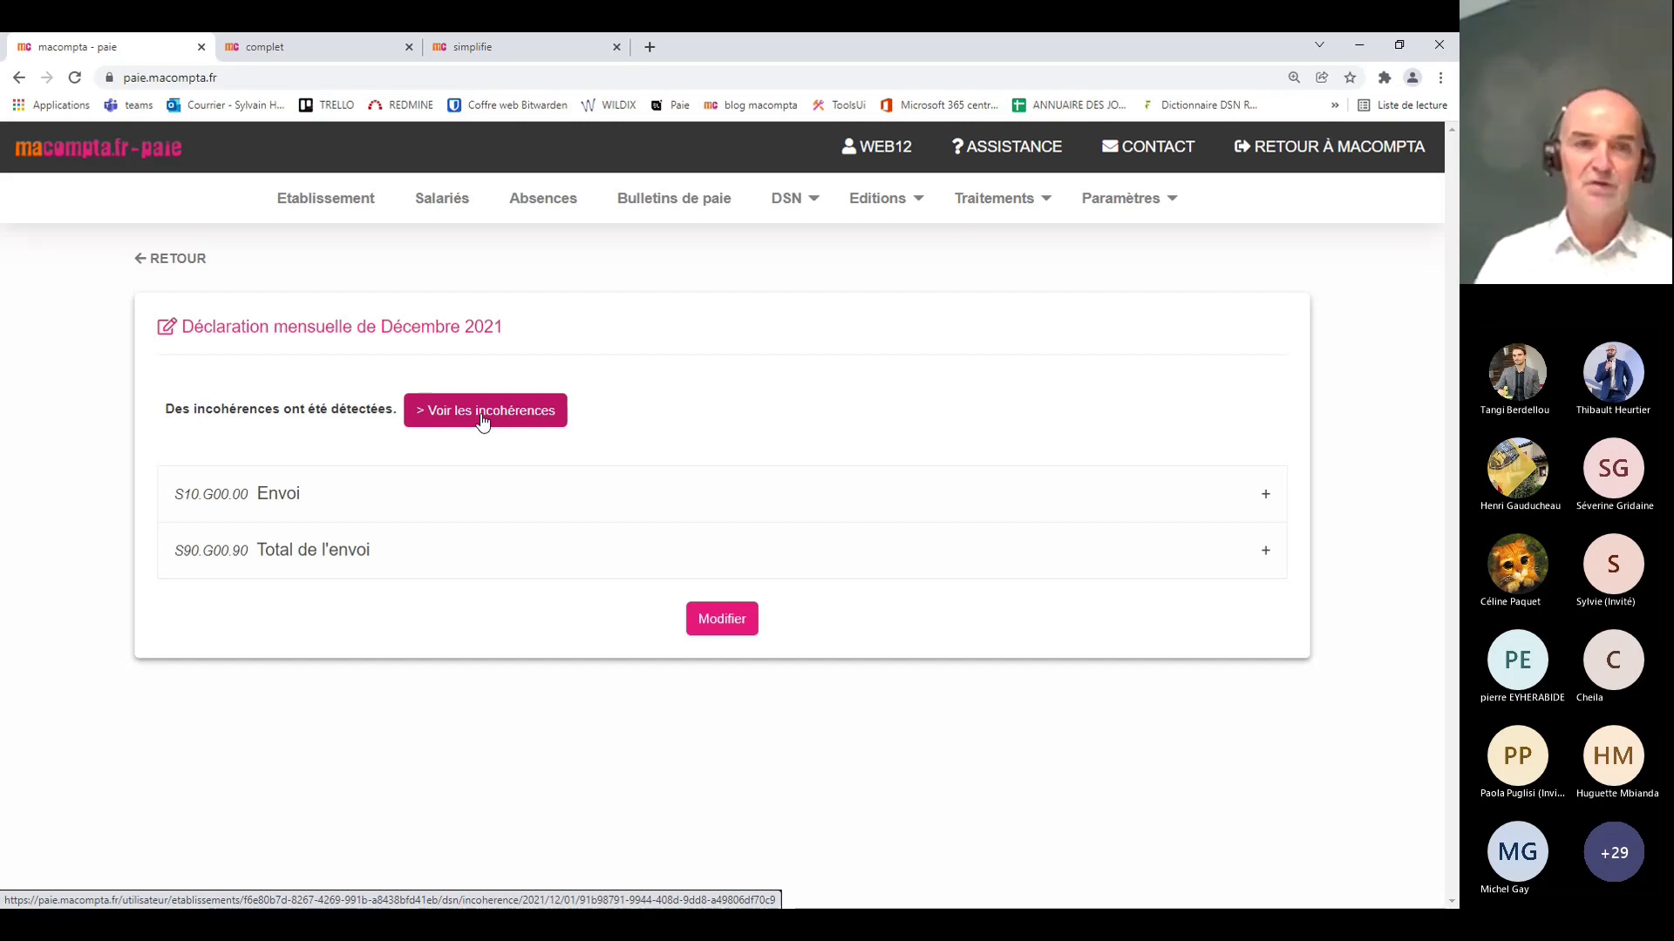
Step: Display the 'Voir les incohérences' list for the December 2021 monthly DSN
click(483, 421)
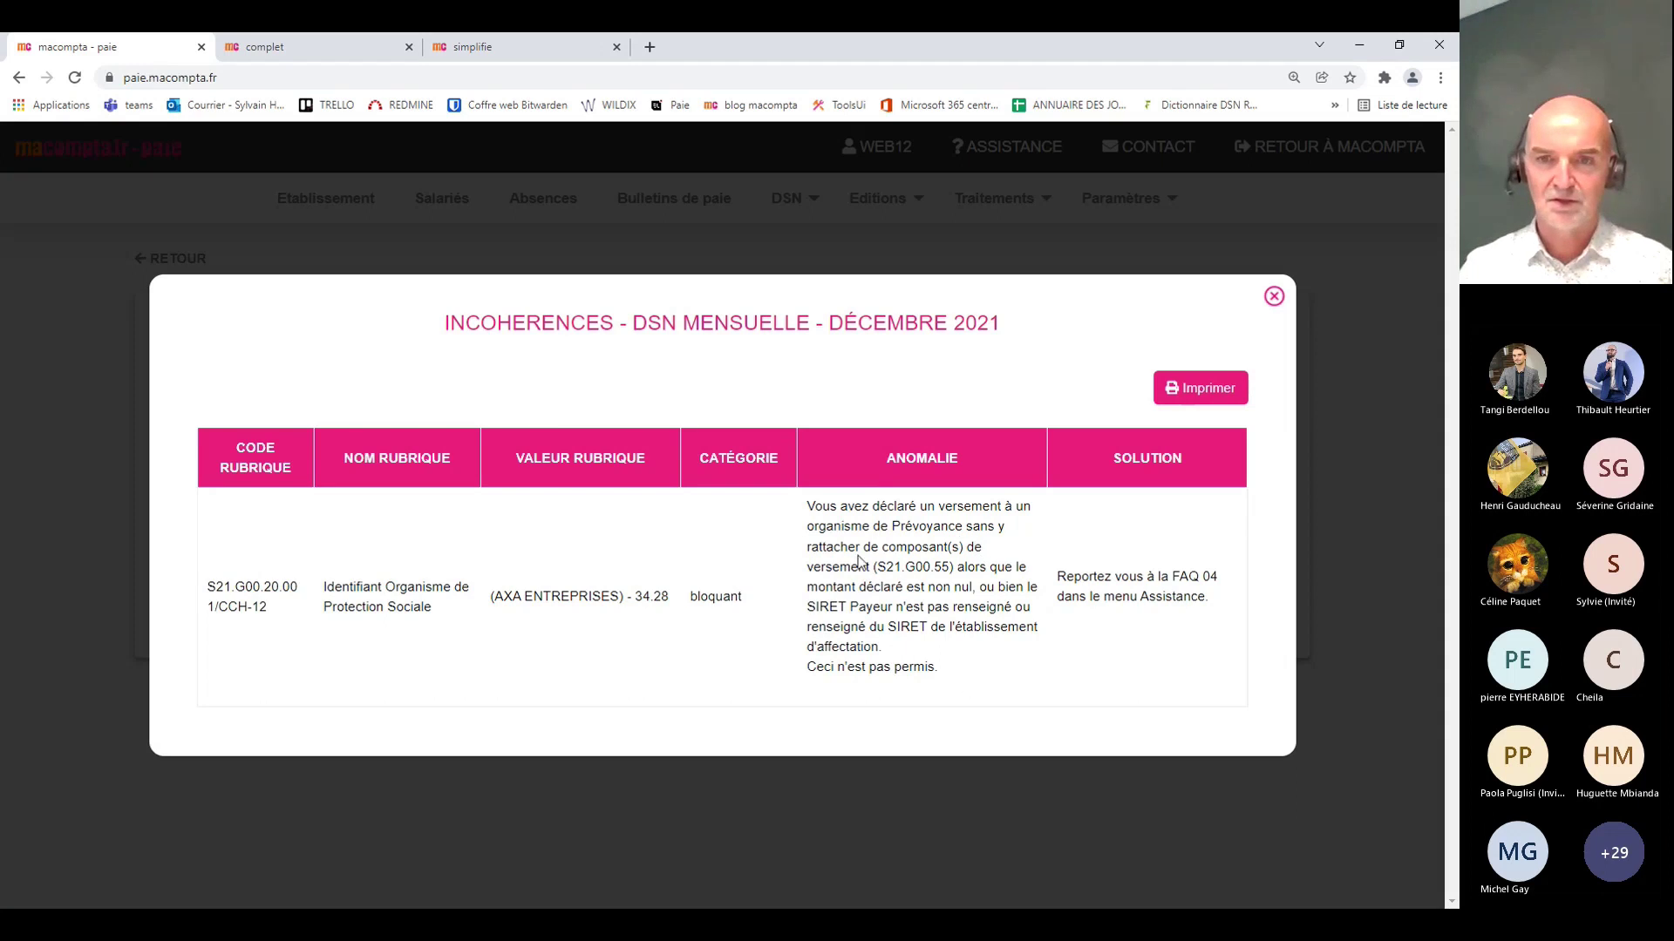
Step: Close the inconsistencies list and review the funds under Paramètres > Caisses de cotisation
click(1274, 297)
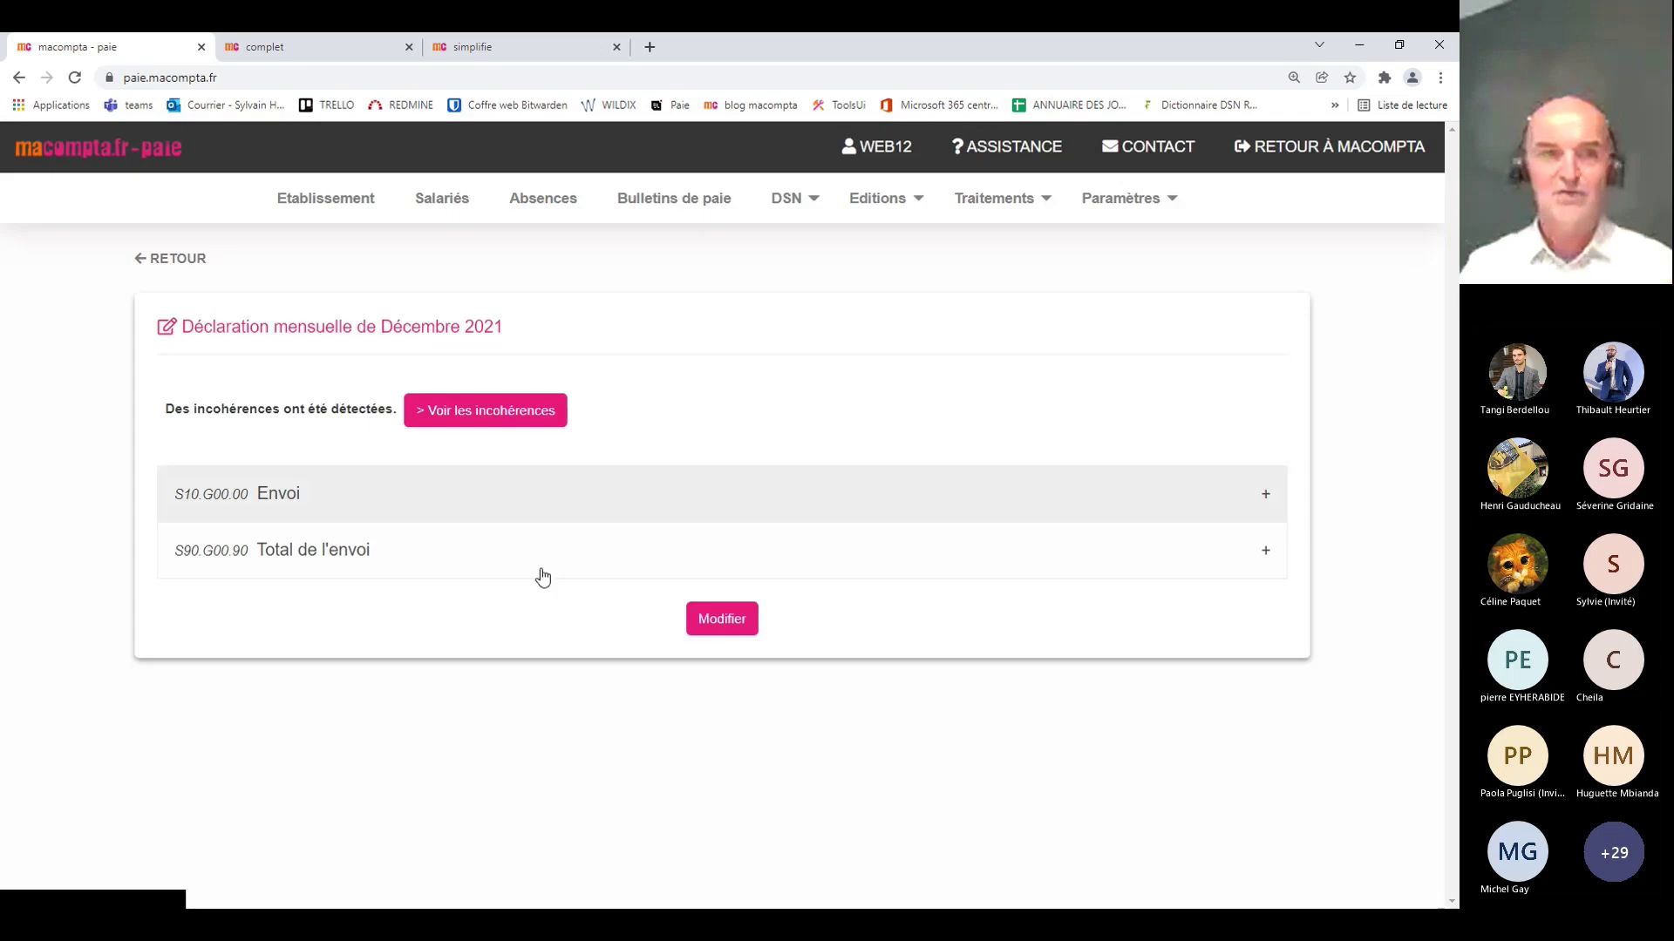
click(1116, 202)
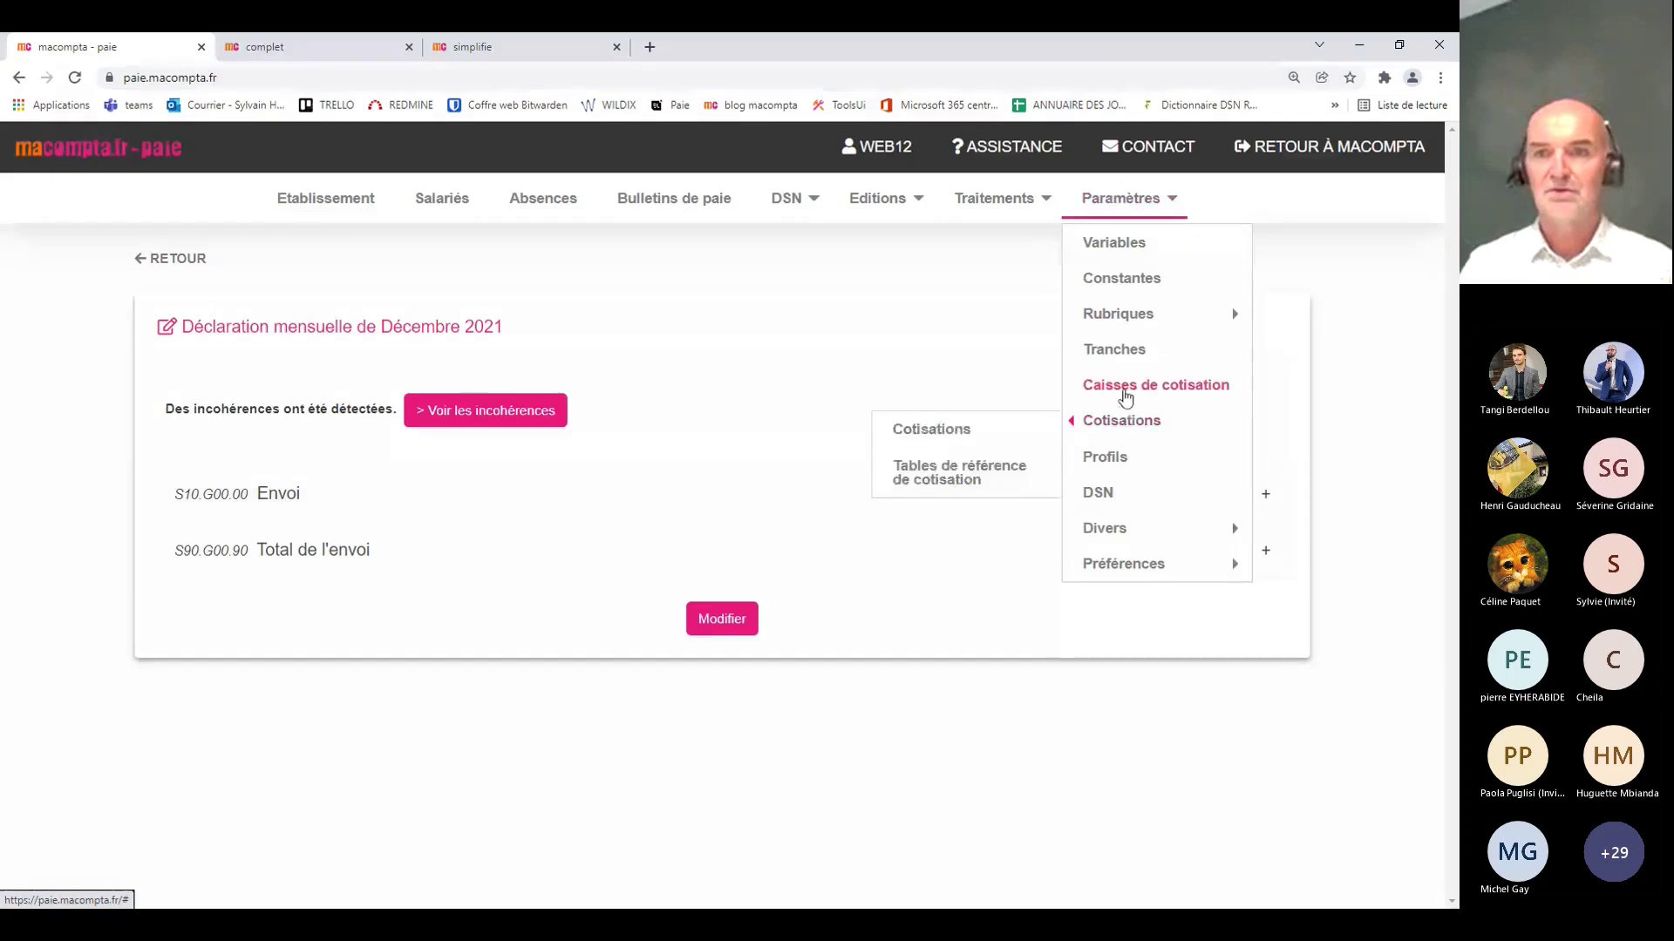
click(1121, 387)
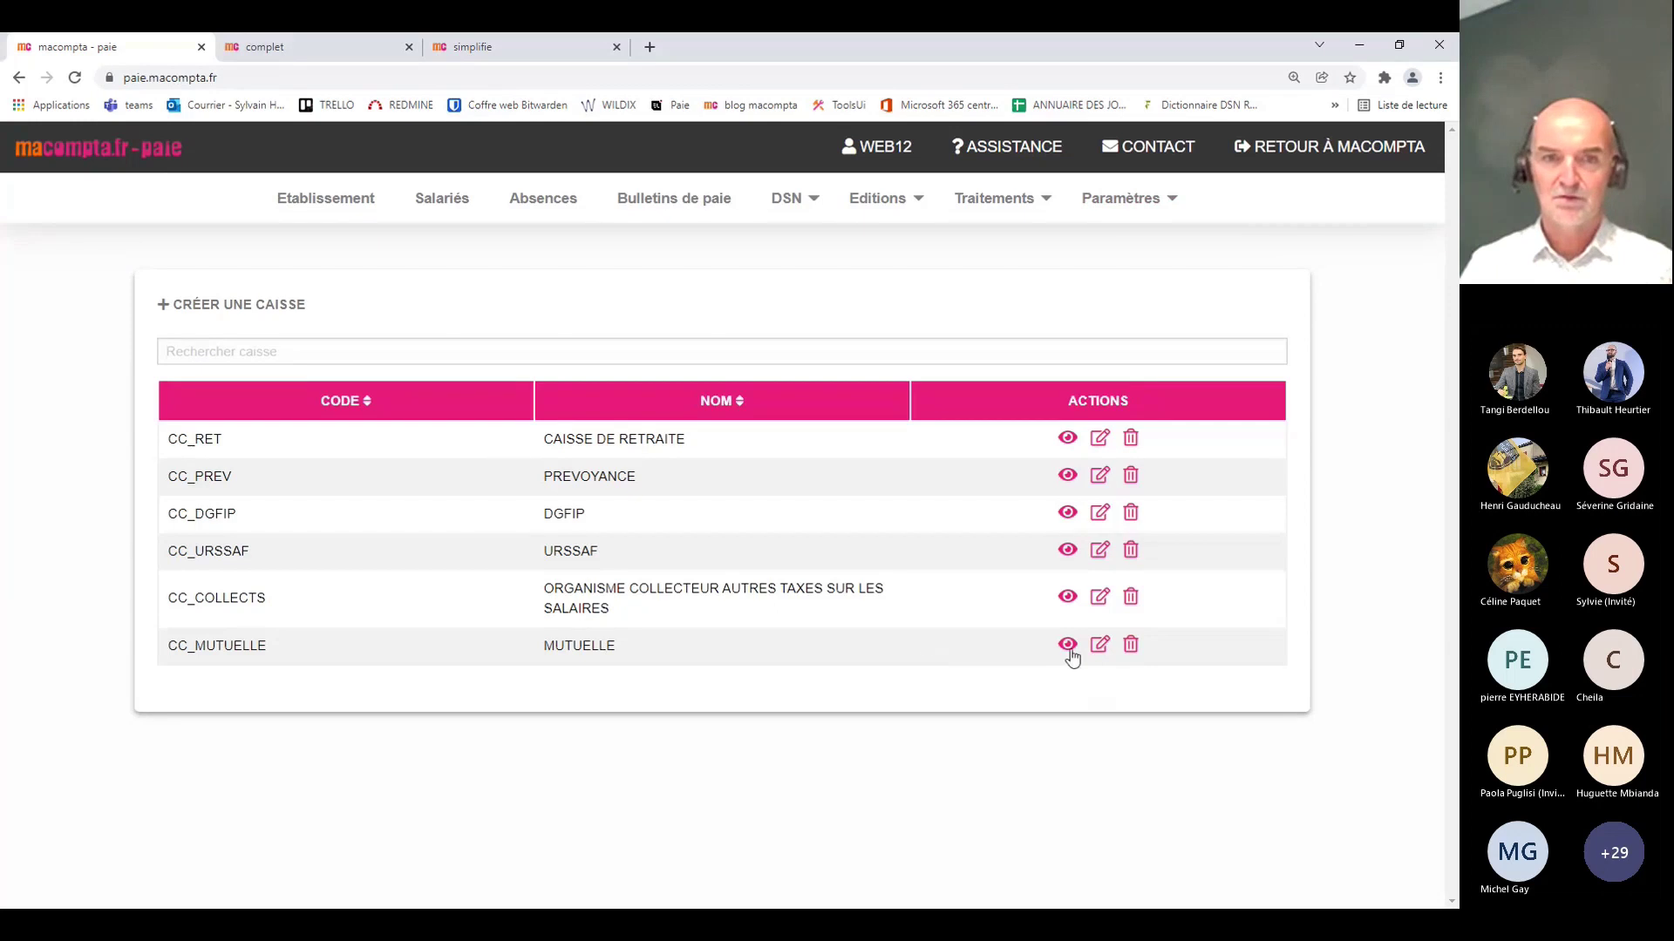
Step: View the December 2021 payslip's contributions, down to the Mutuelle individu isolé line
click(680, 202)
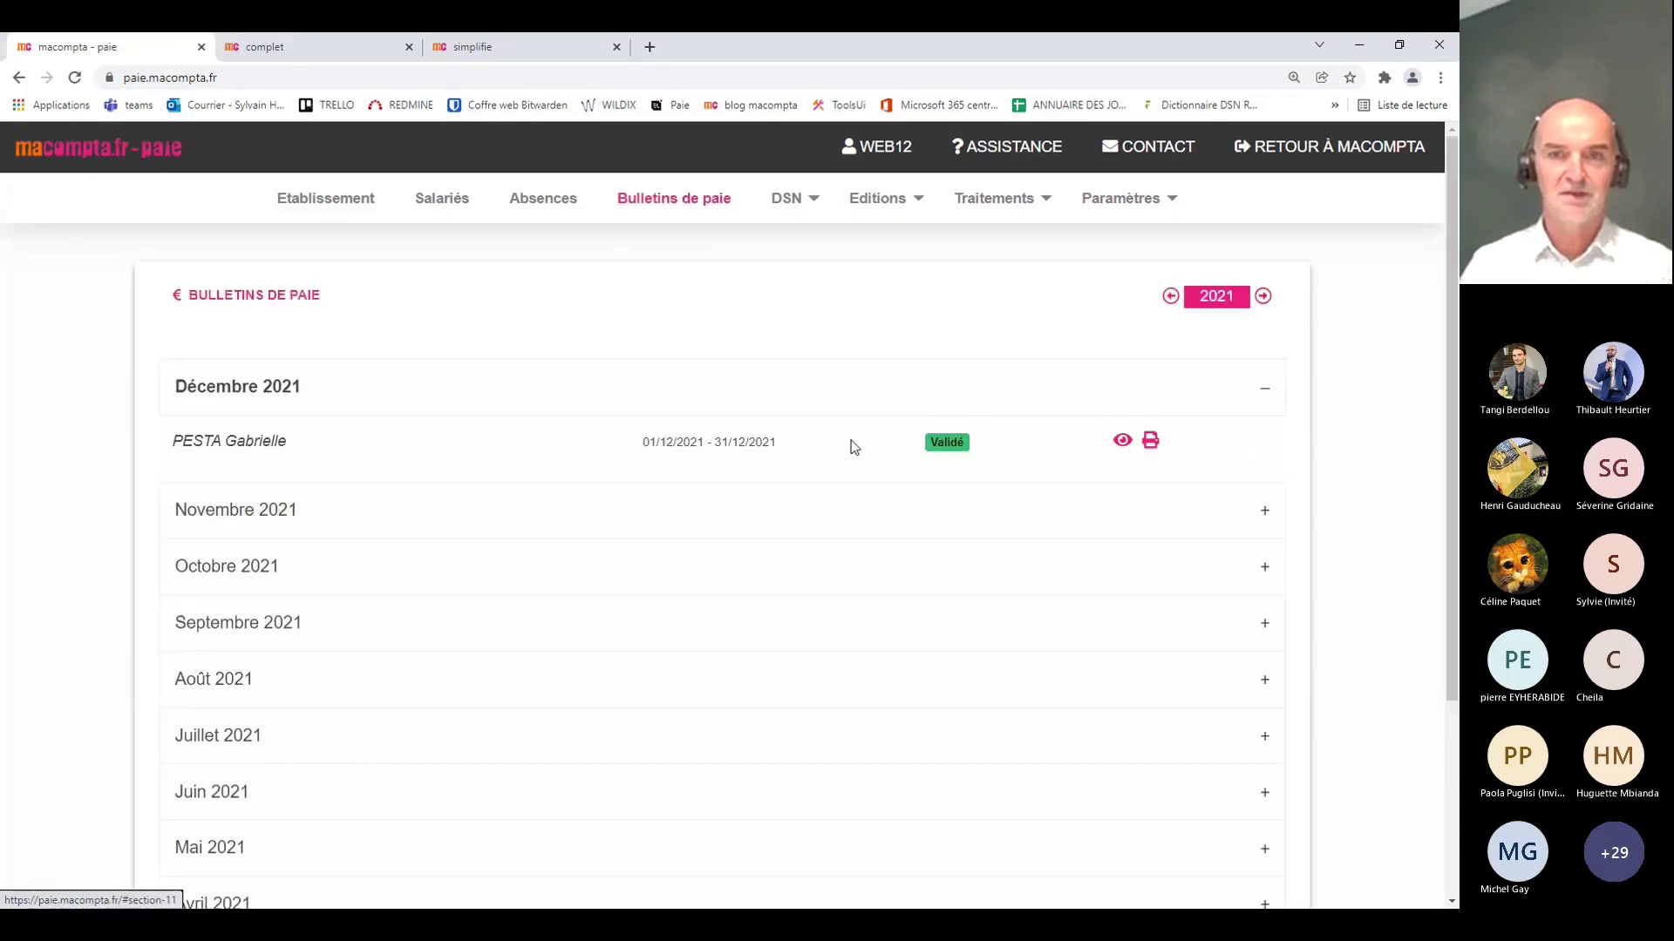
click(1122, 440)
scroll(940, 530, down, 15)
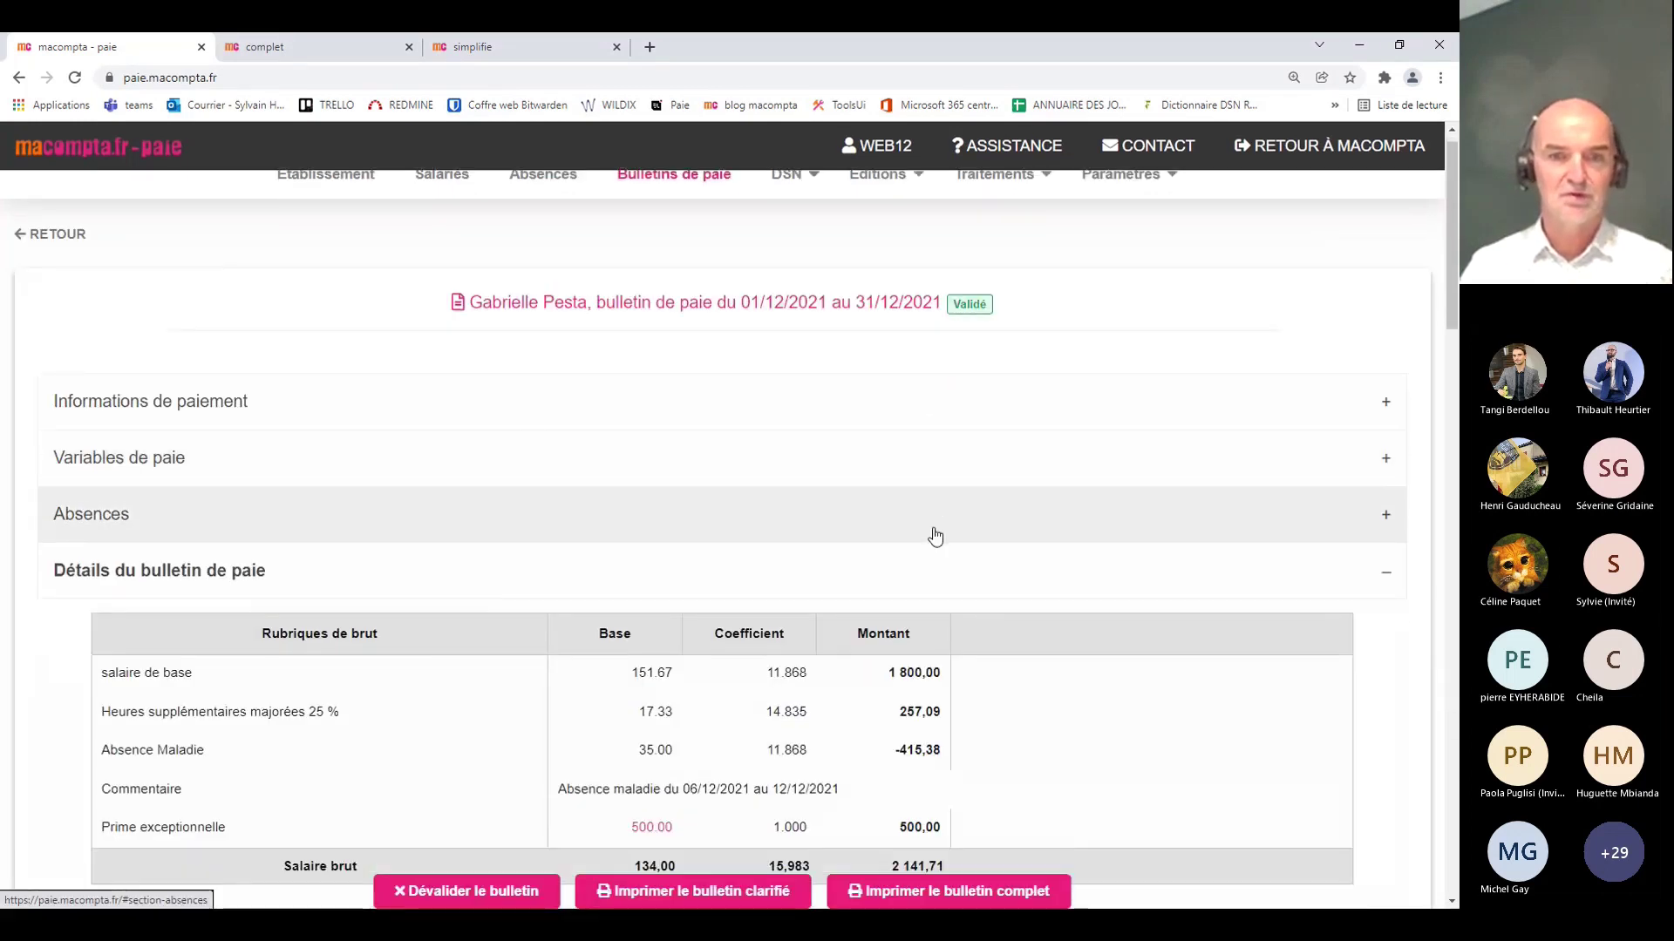
scroll(909, 541, down, 6)
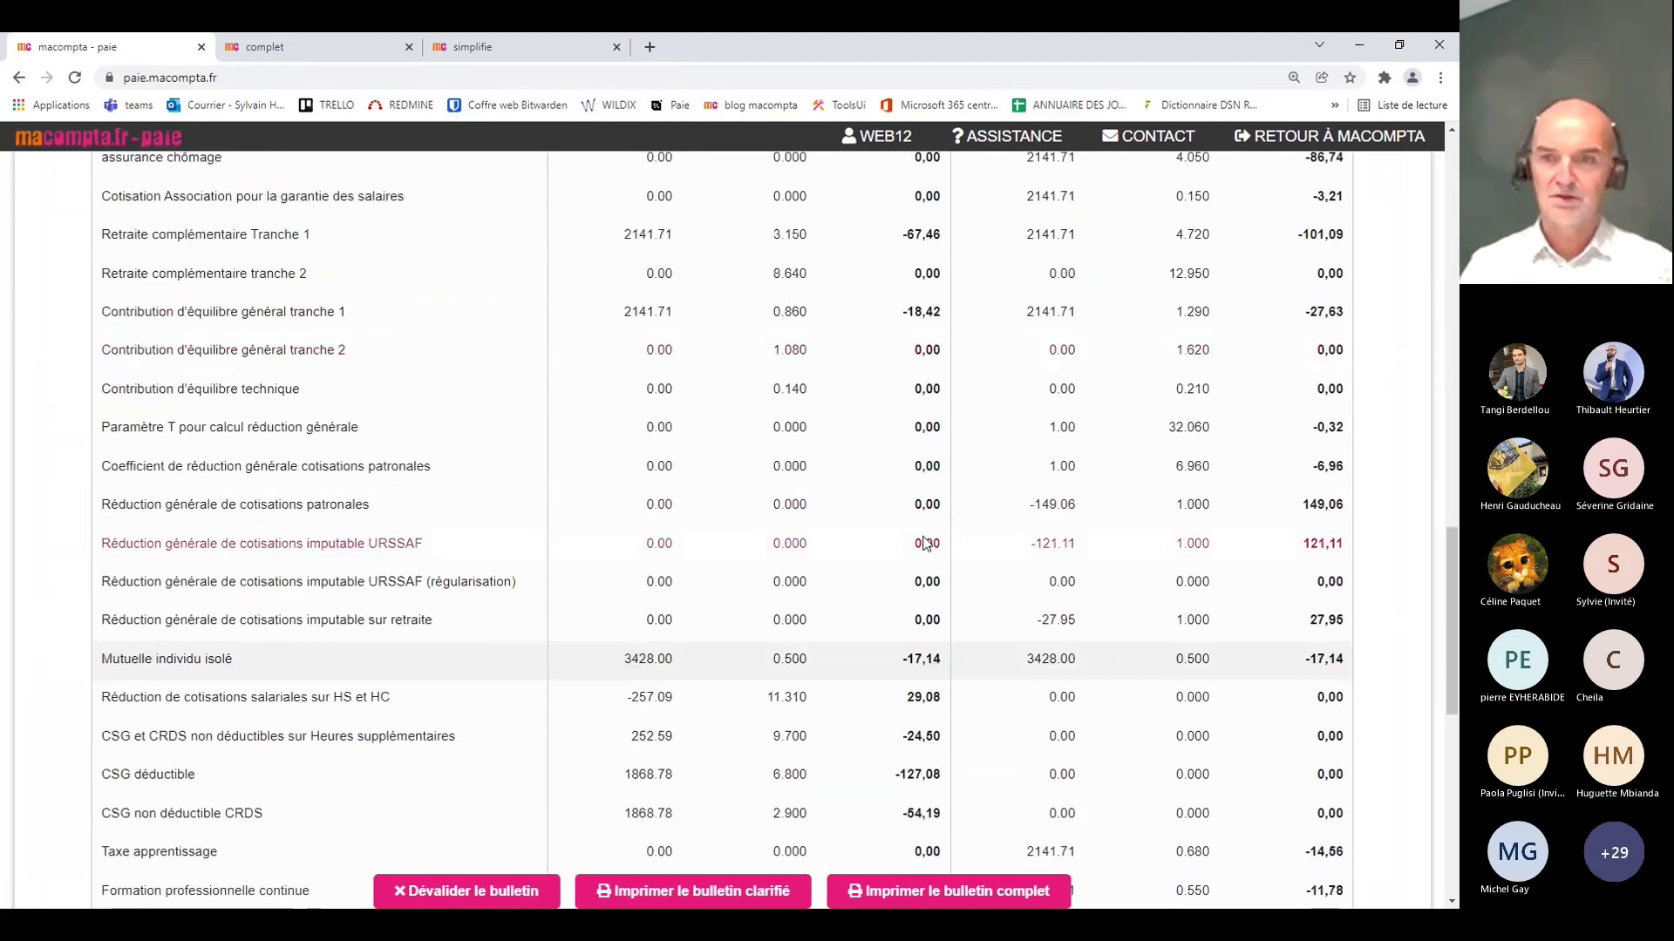
scroll(863, 650, down, 1)
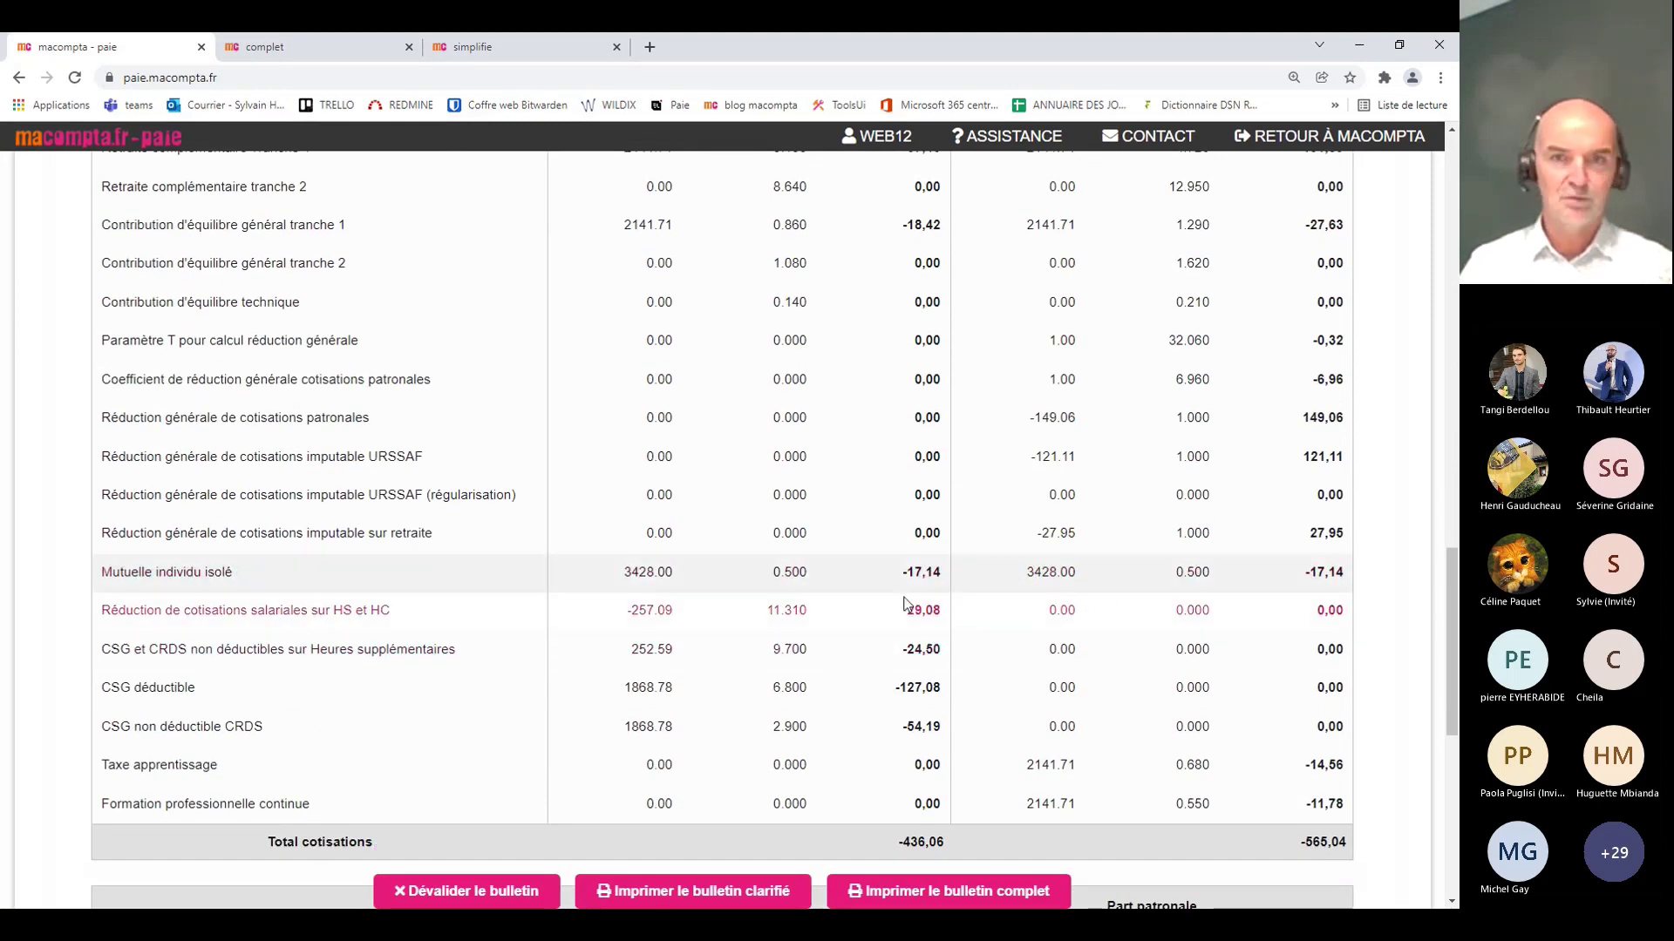
scroll(1002, 550, up, 10)
click(1120, 199)
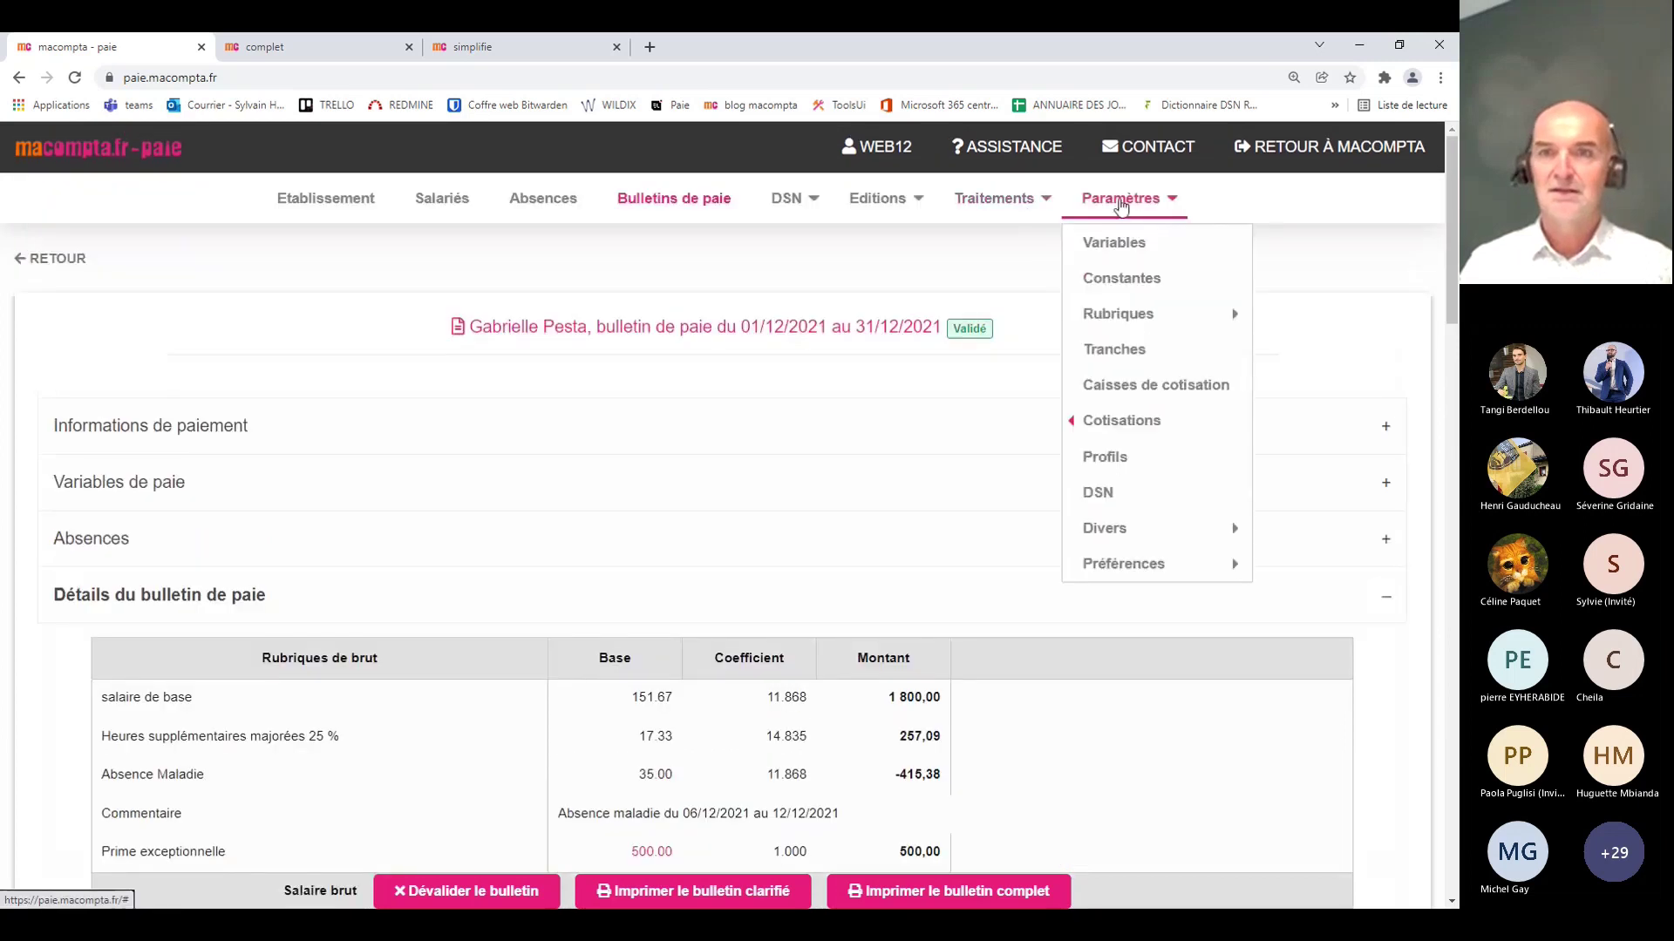
Step: Assign the 'santé isolé' contract to the C_MUTUELLE_ISOLE contribution and save the change
click(922, 432)
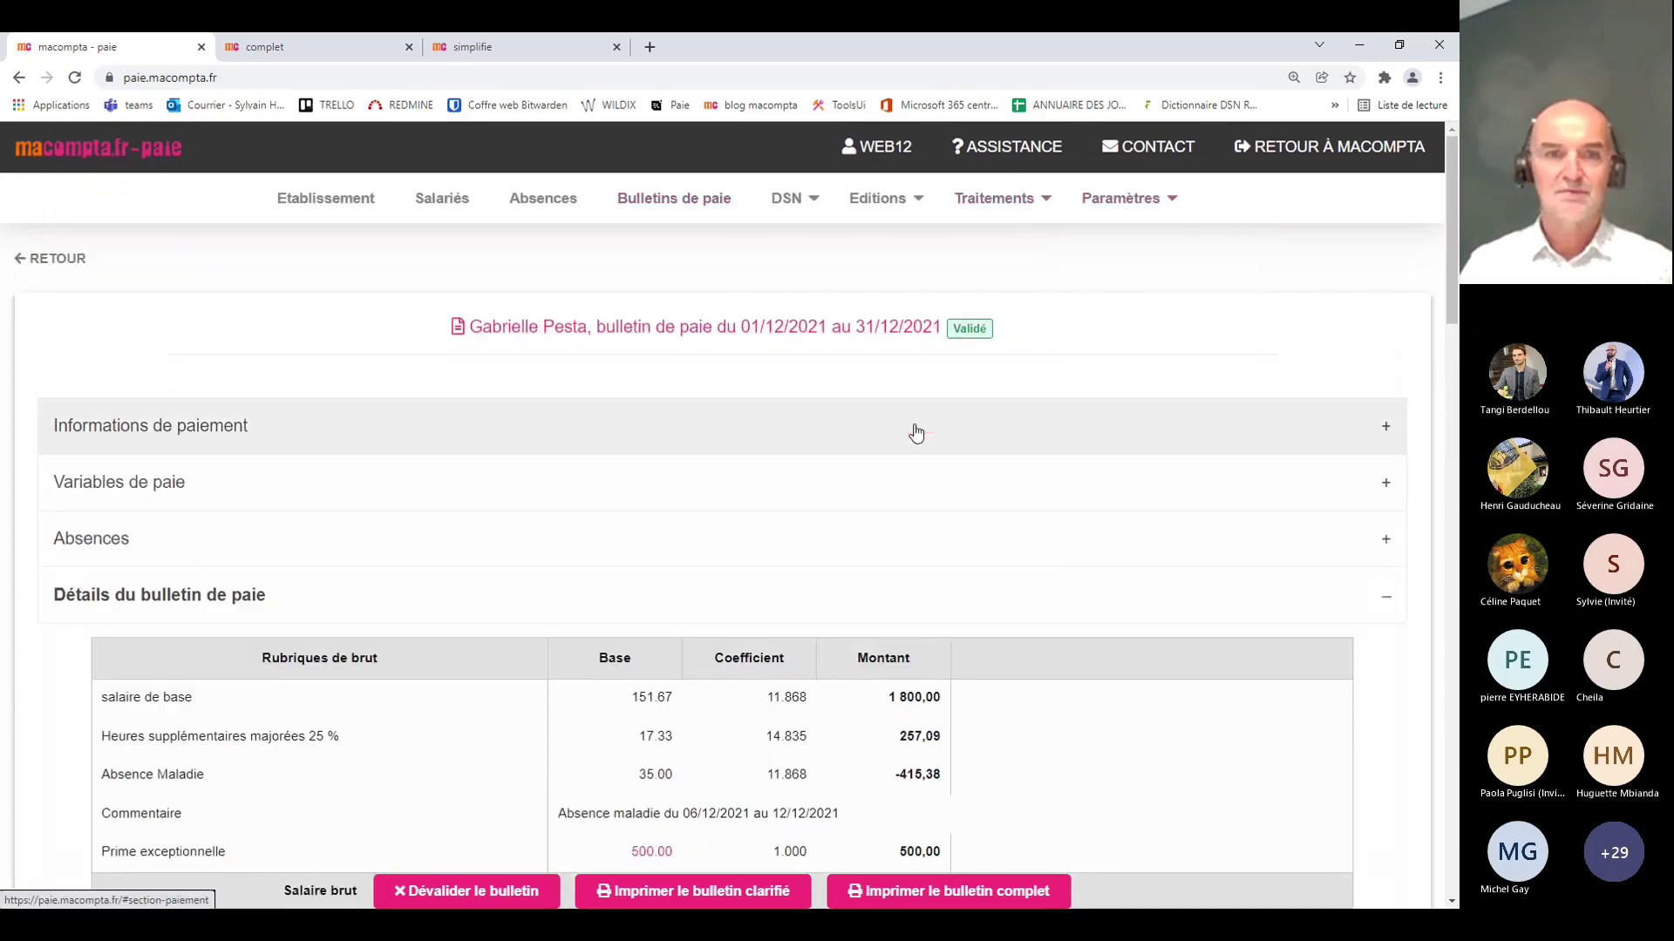
scroll(710, 593, down, 10)
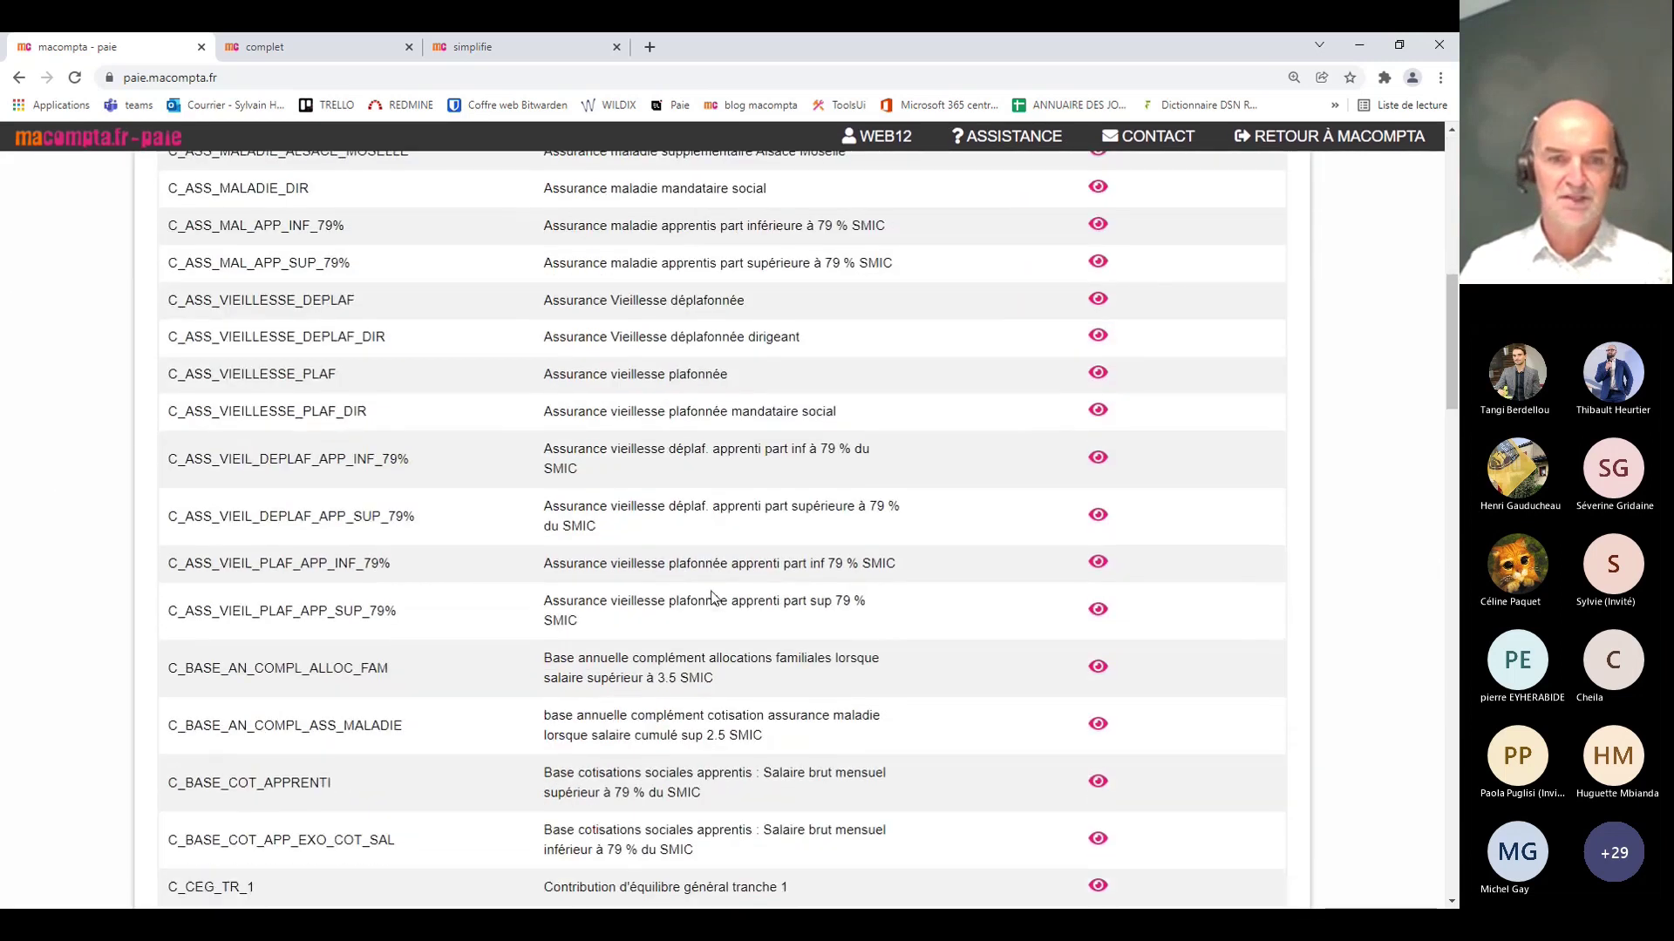
scroll(710, 598, down, 12)
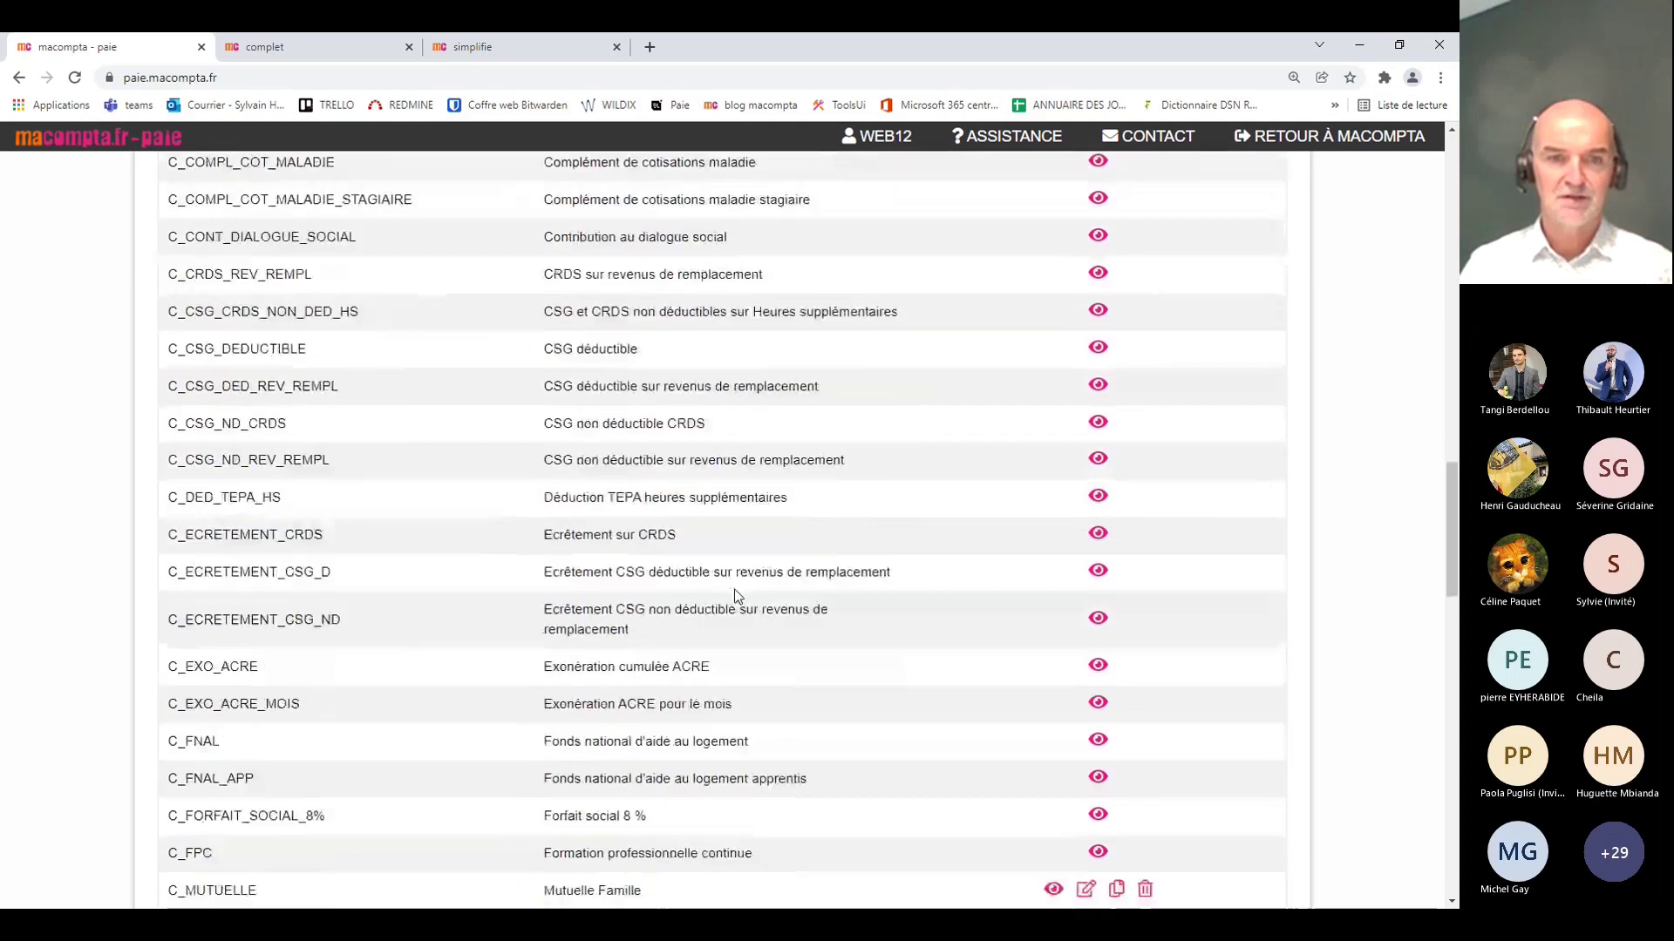
scroll(739, 592, down, 3)
scroll(746, 593, down, 2)
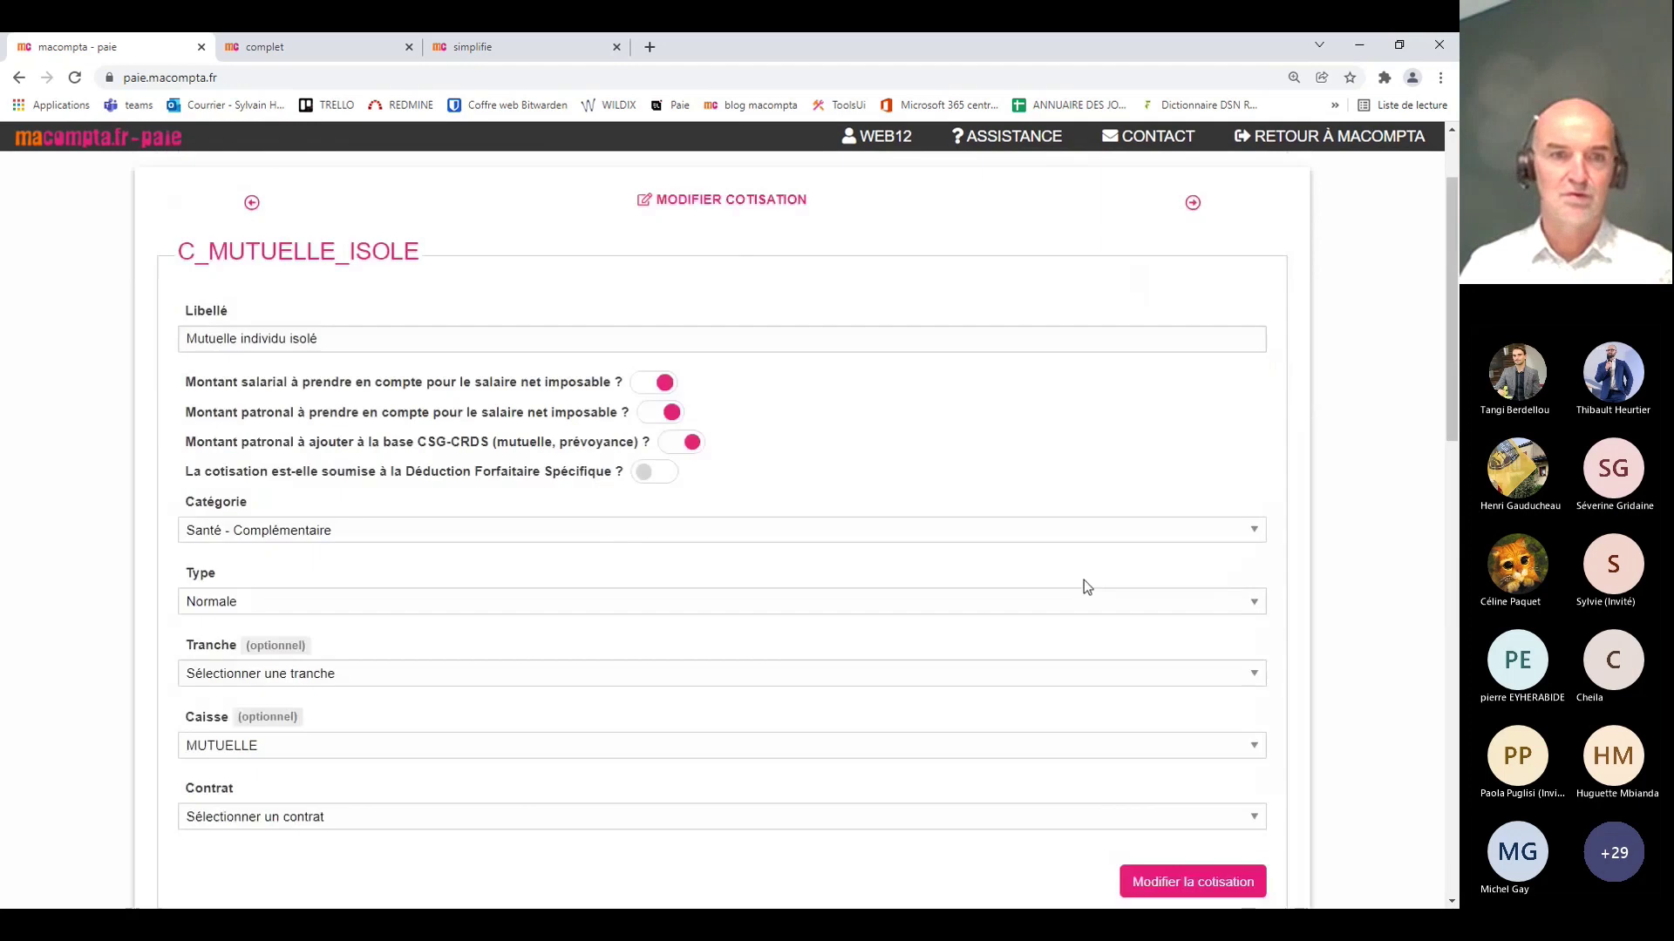
scroll(994, 579, down, 5)
scroll(977, 575, up, 2)
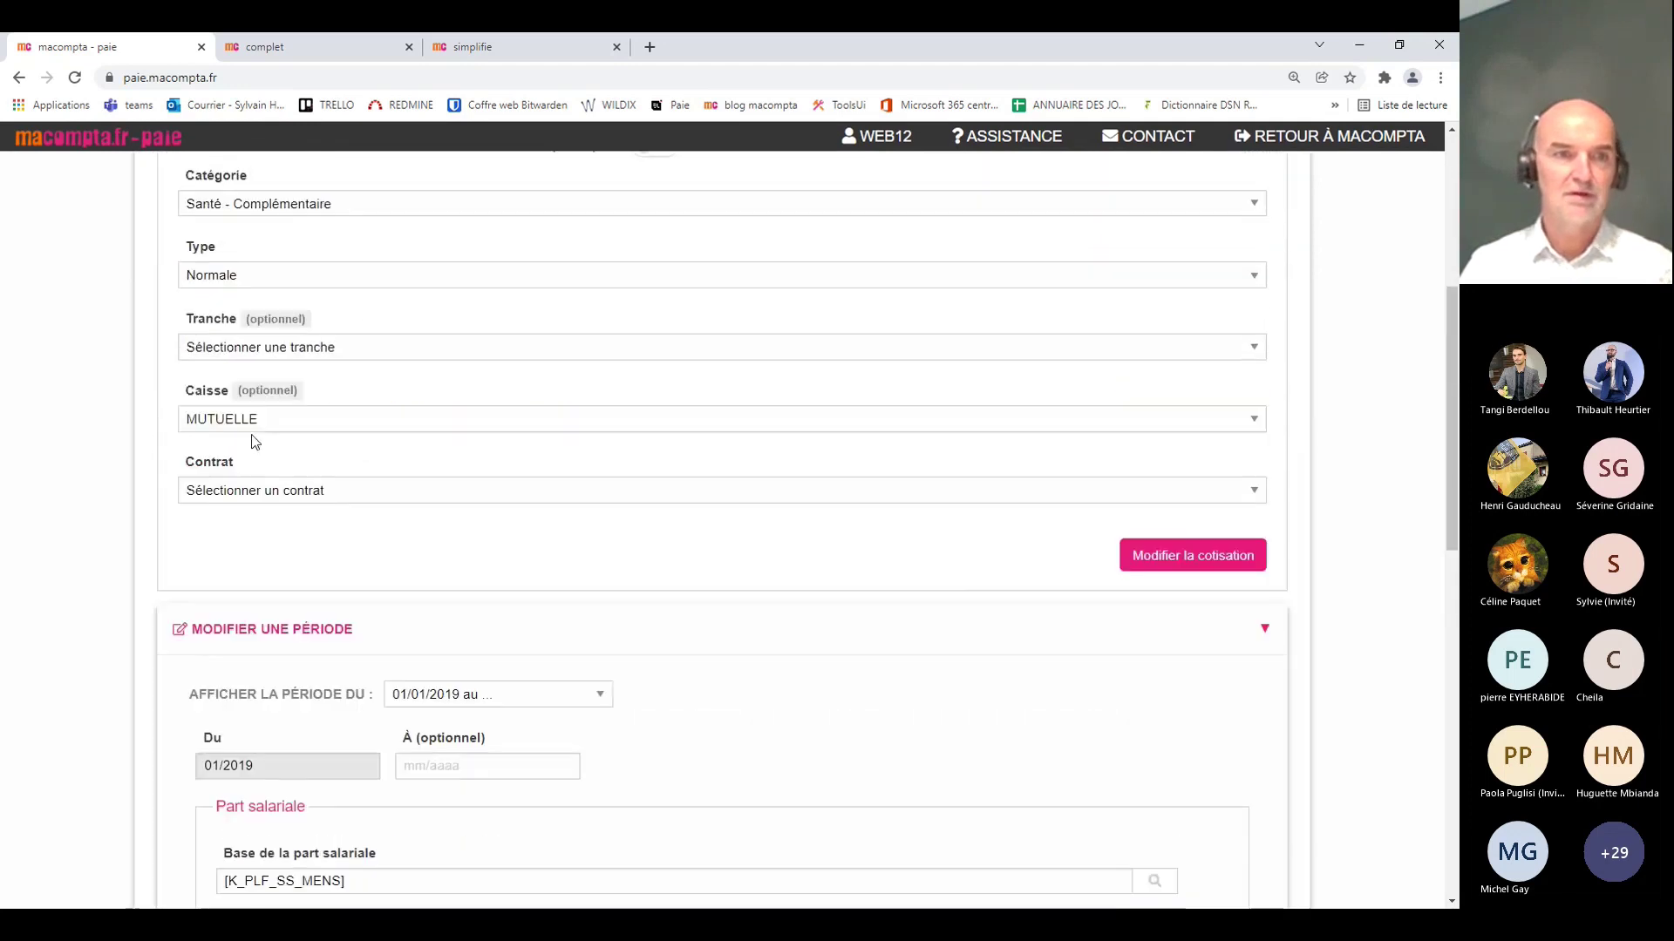
click(268, 527)
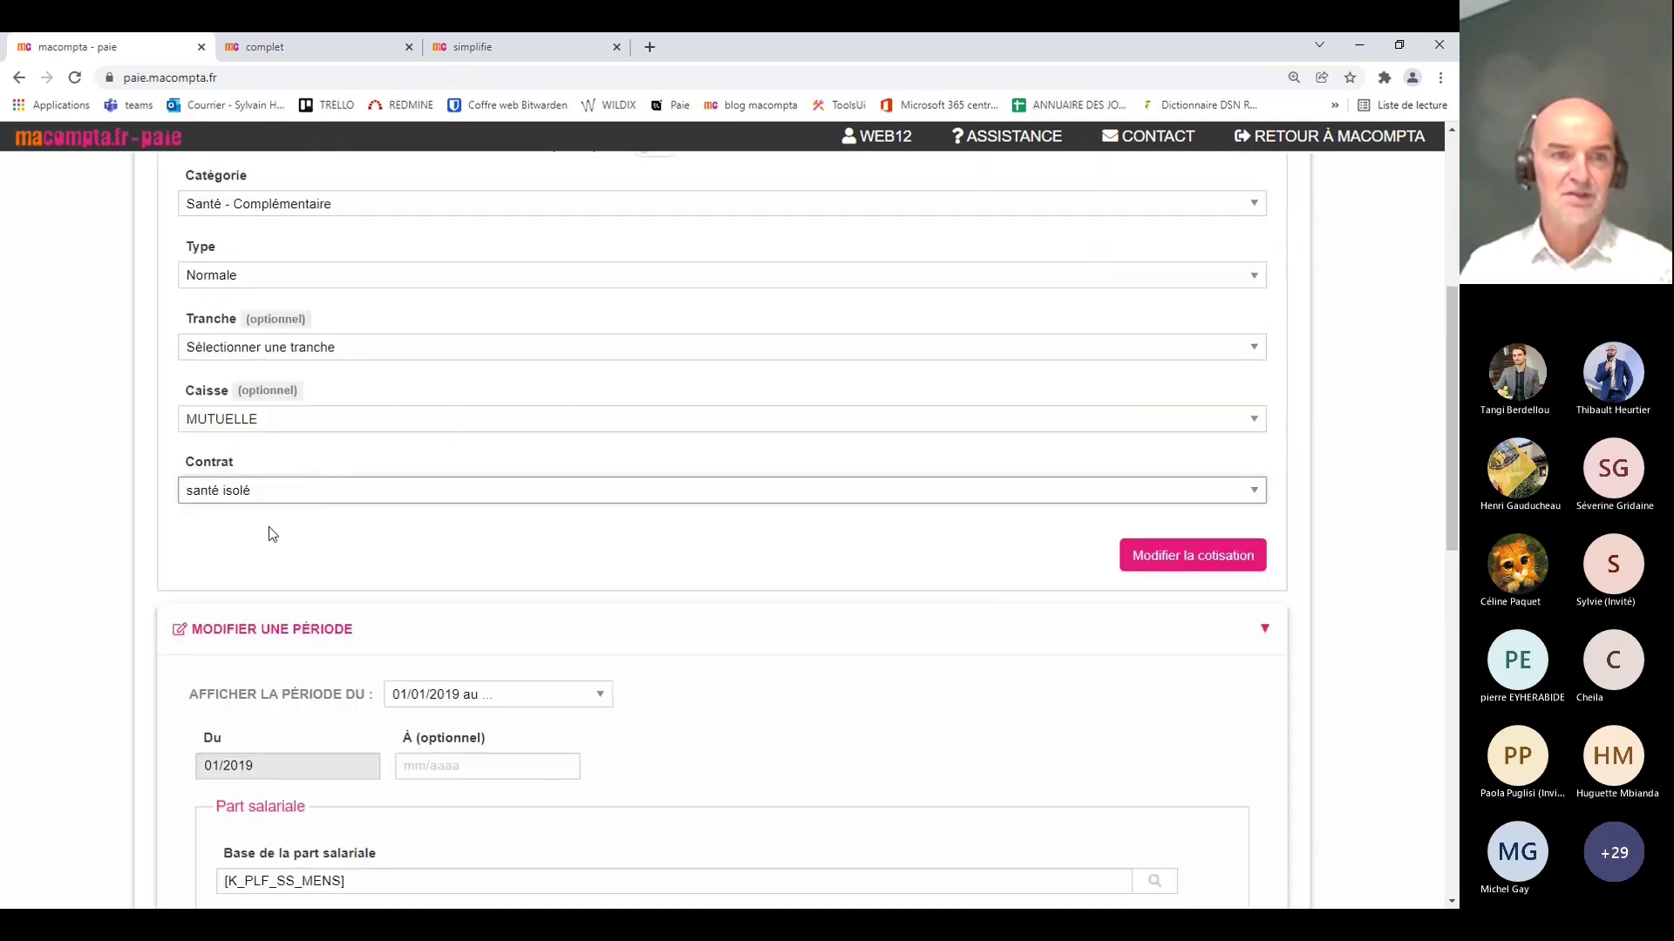
click(1186, 564)
scroll(1070, 551, down, 5)
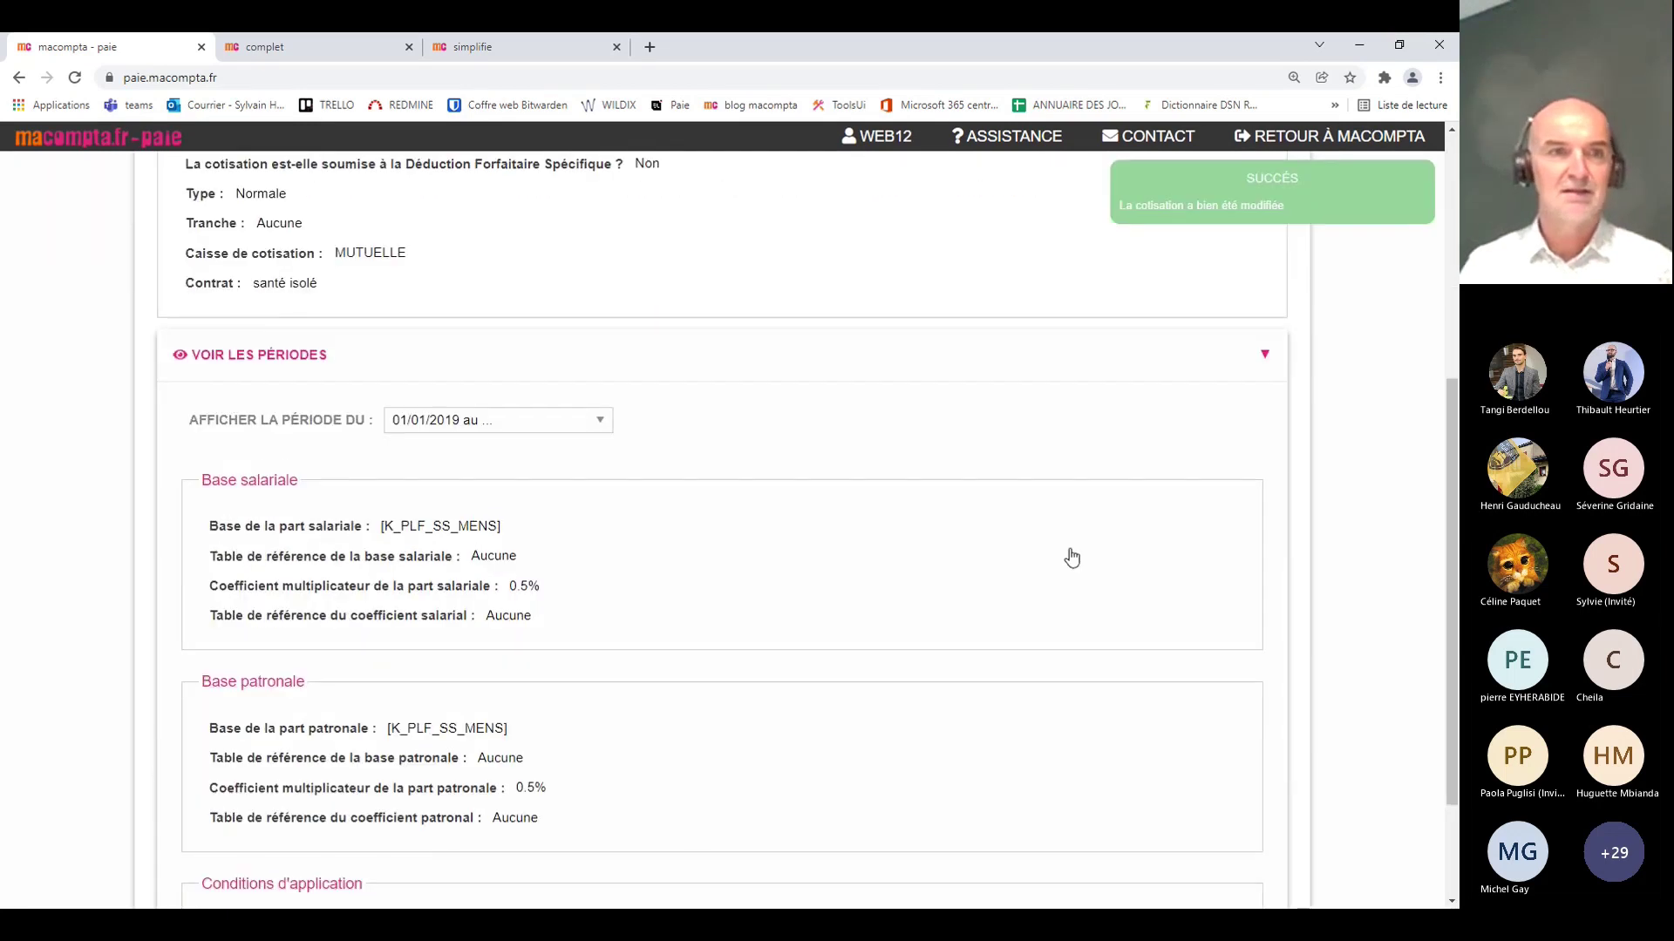
scroll(1072, 558, up, 4)
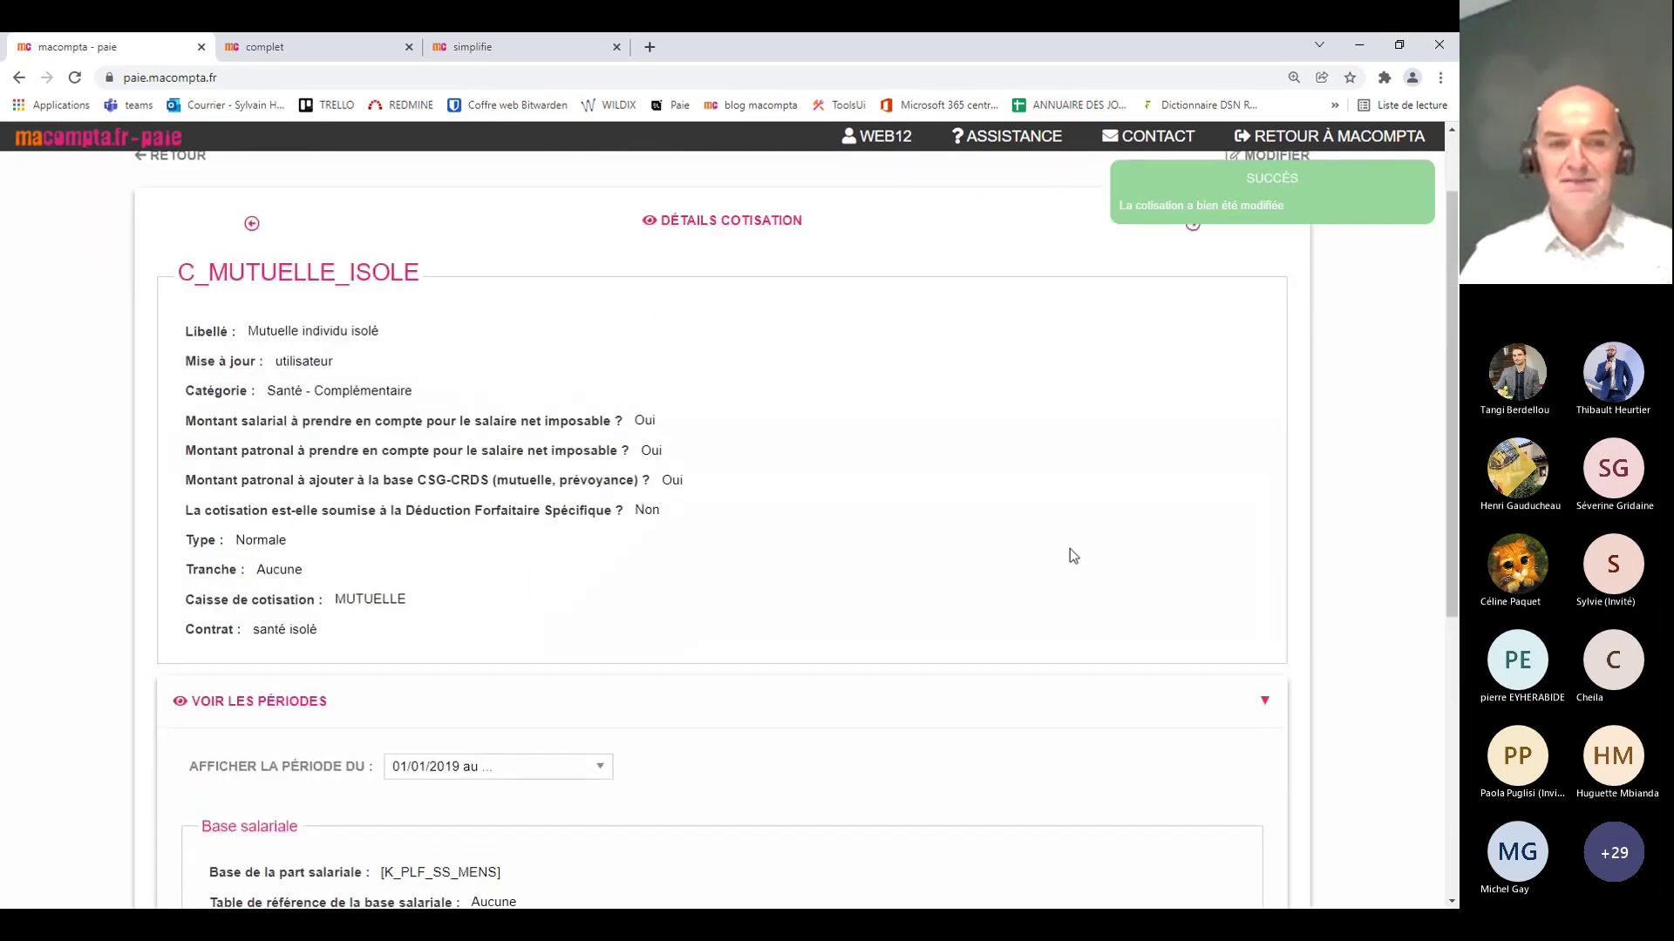
scroll(1070, 552, up, 1)
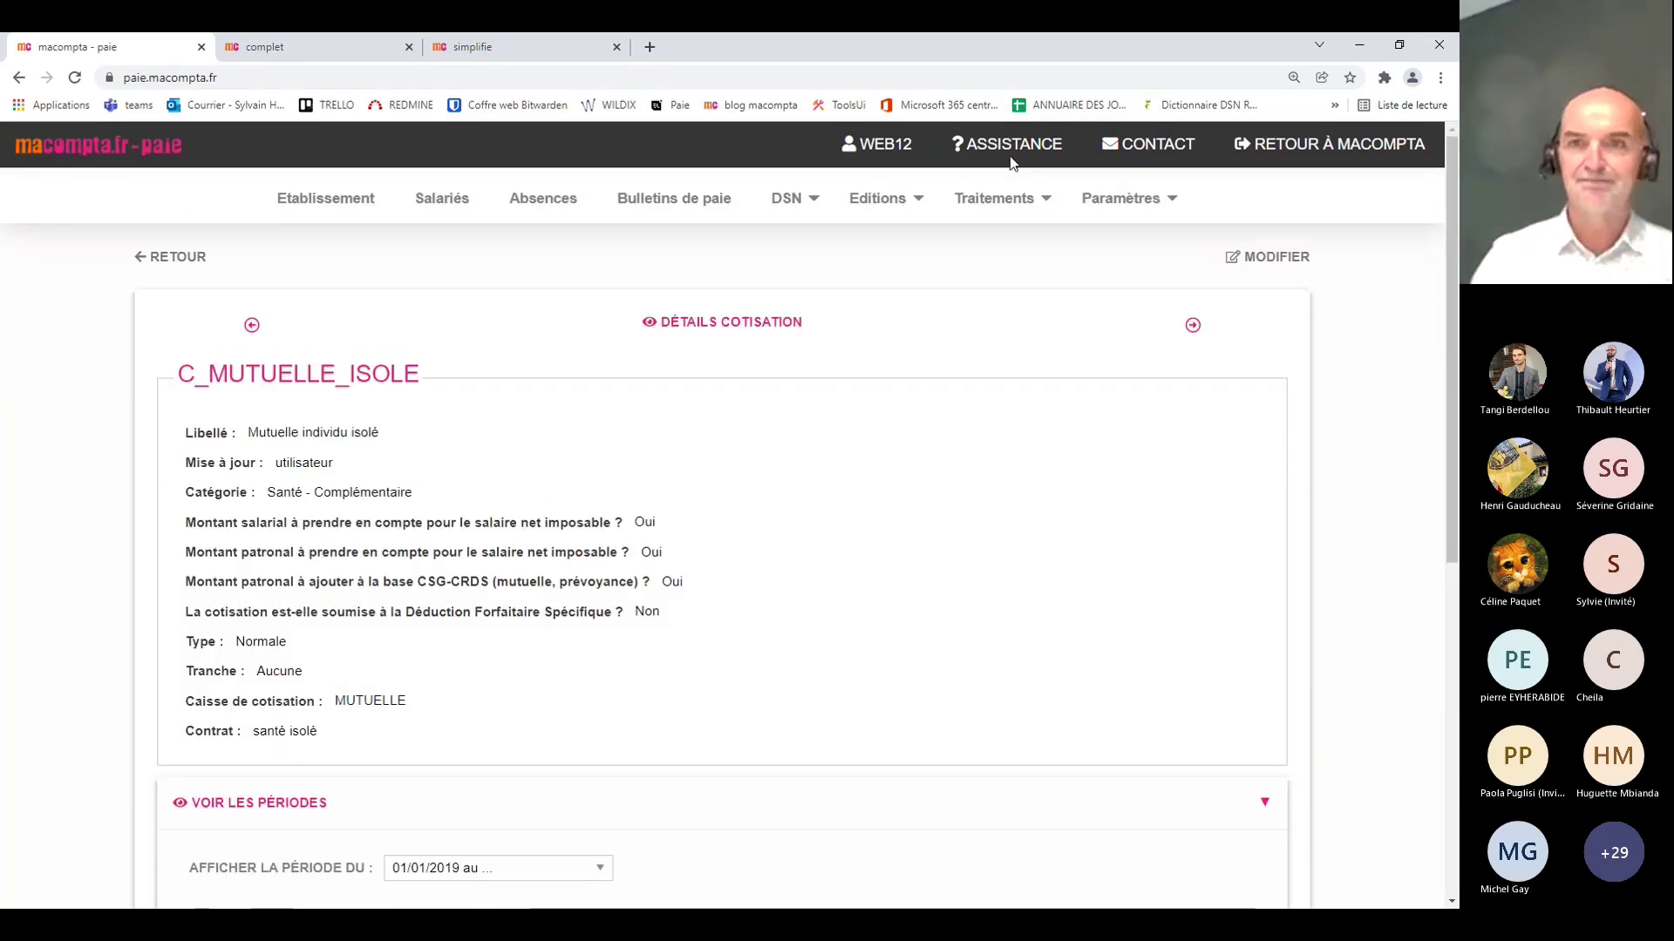
Step: Recalculate the Décembre 2021 monthly DSN, then show the Salariés employee list
mouse_move(789, 200)
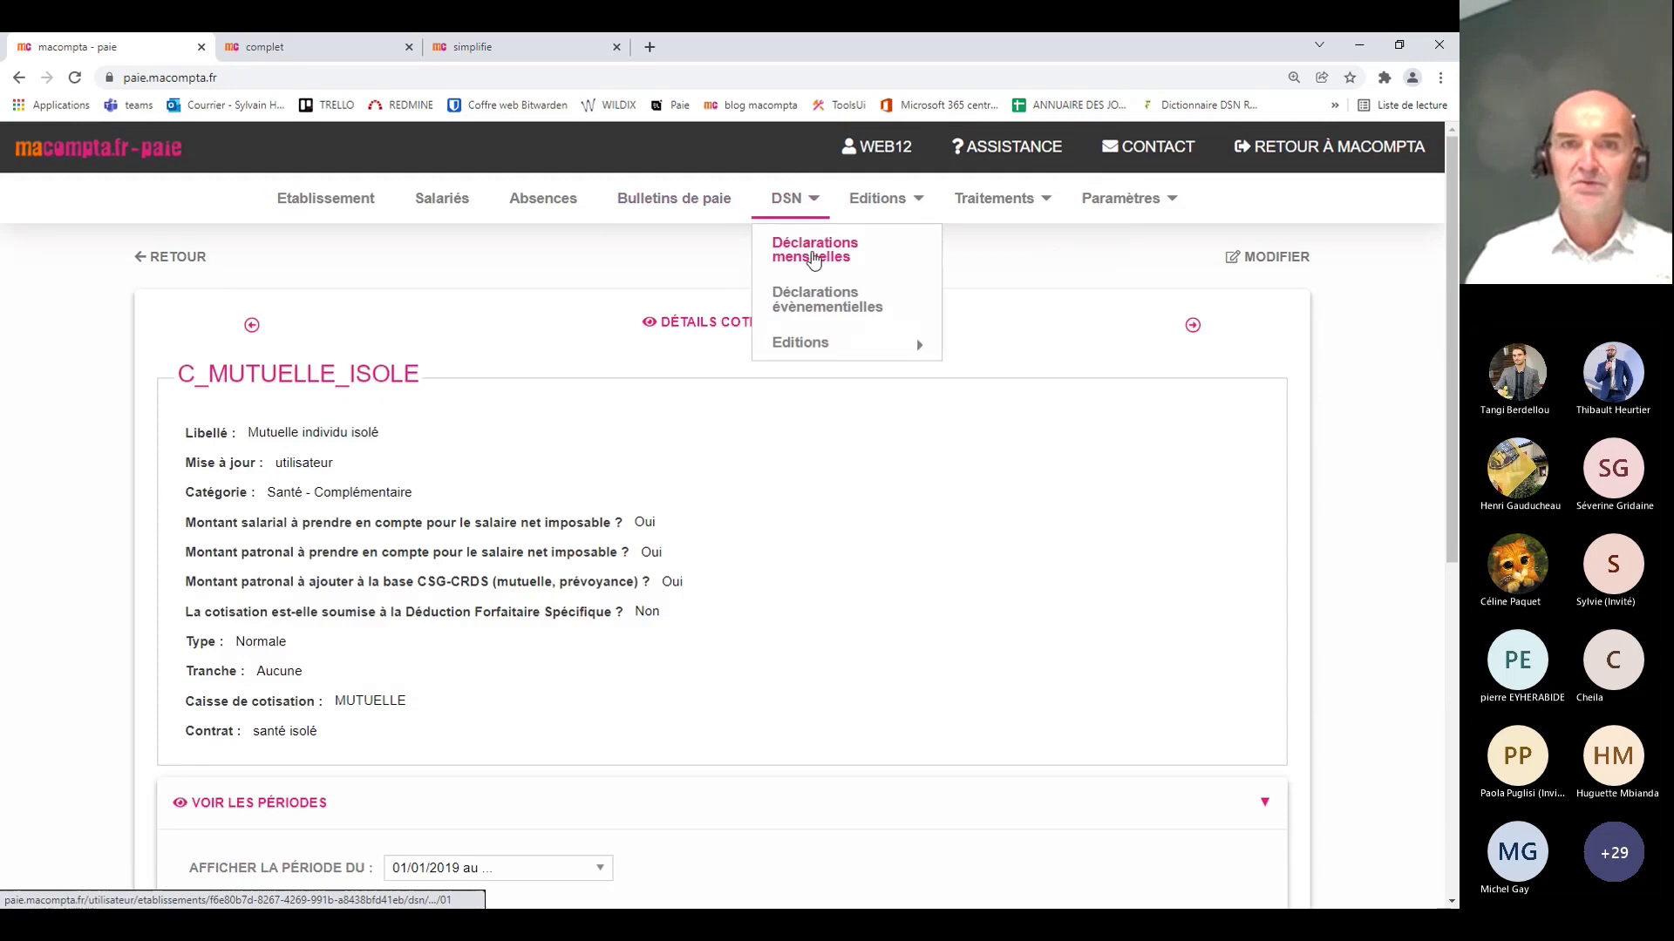
click(808, 253)
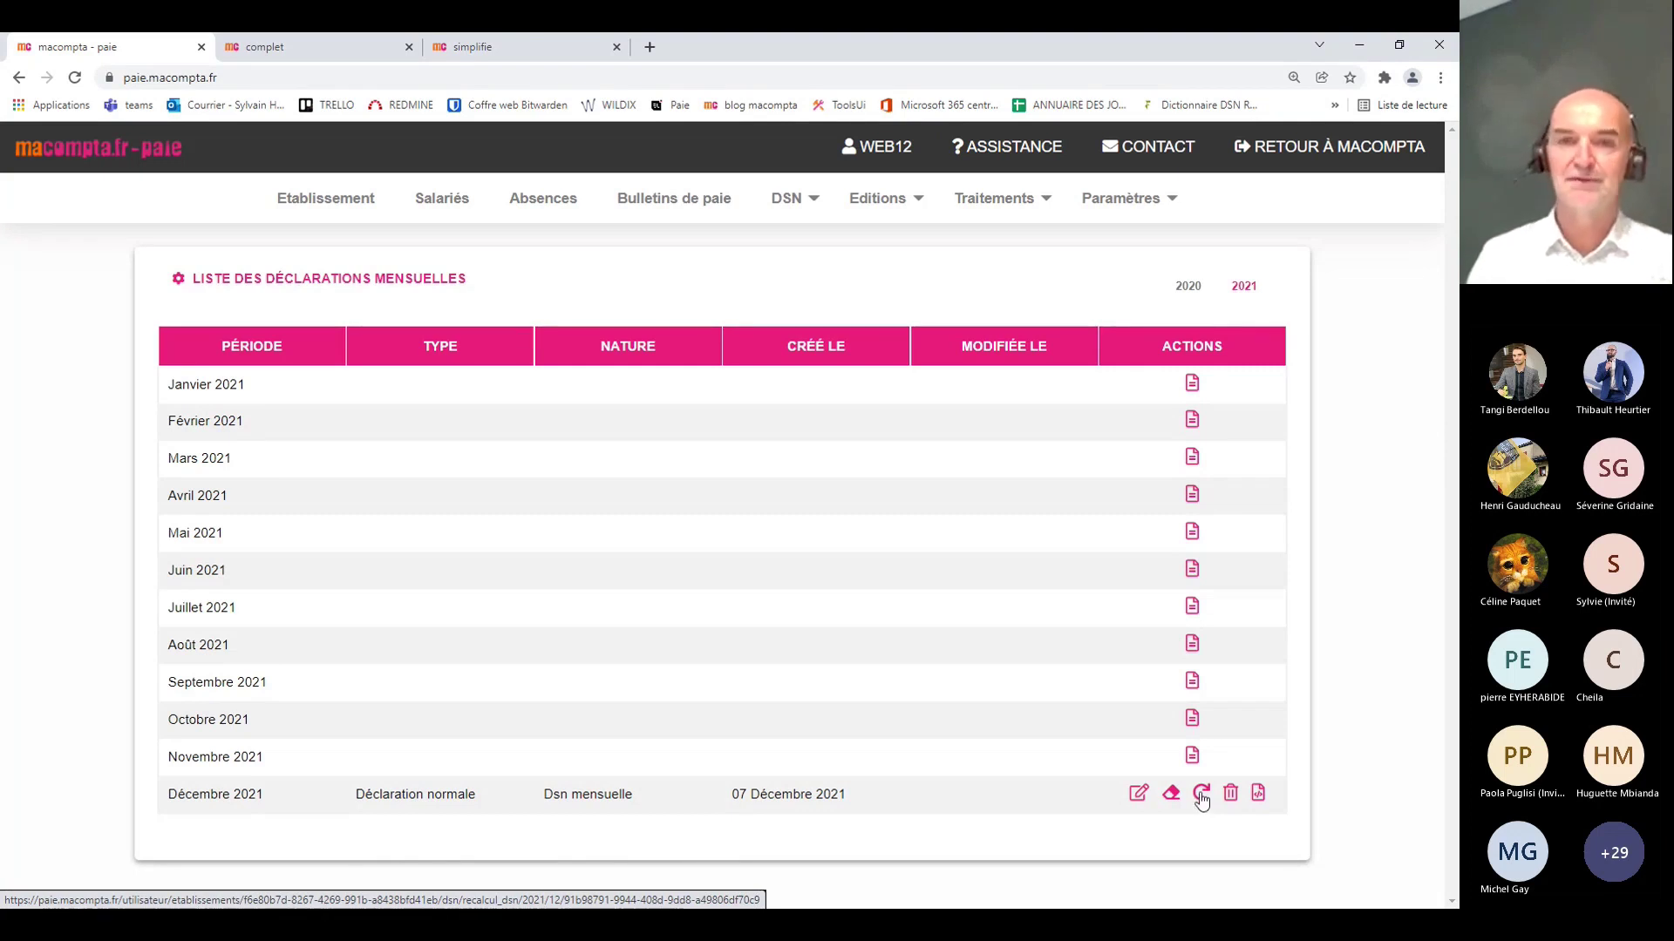
click(1201, 796)
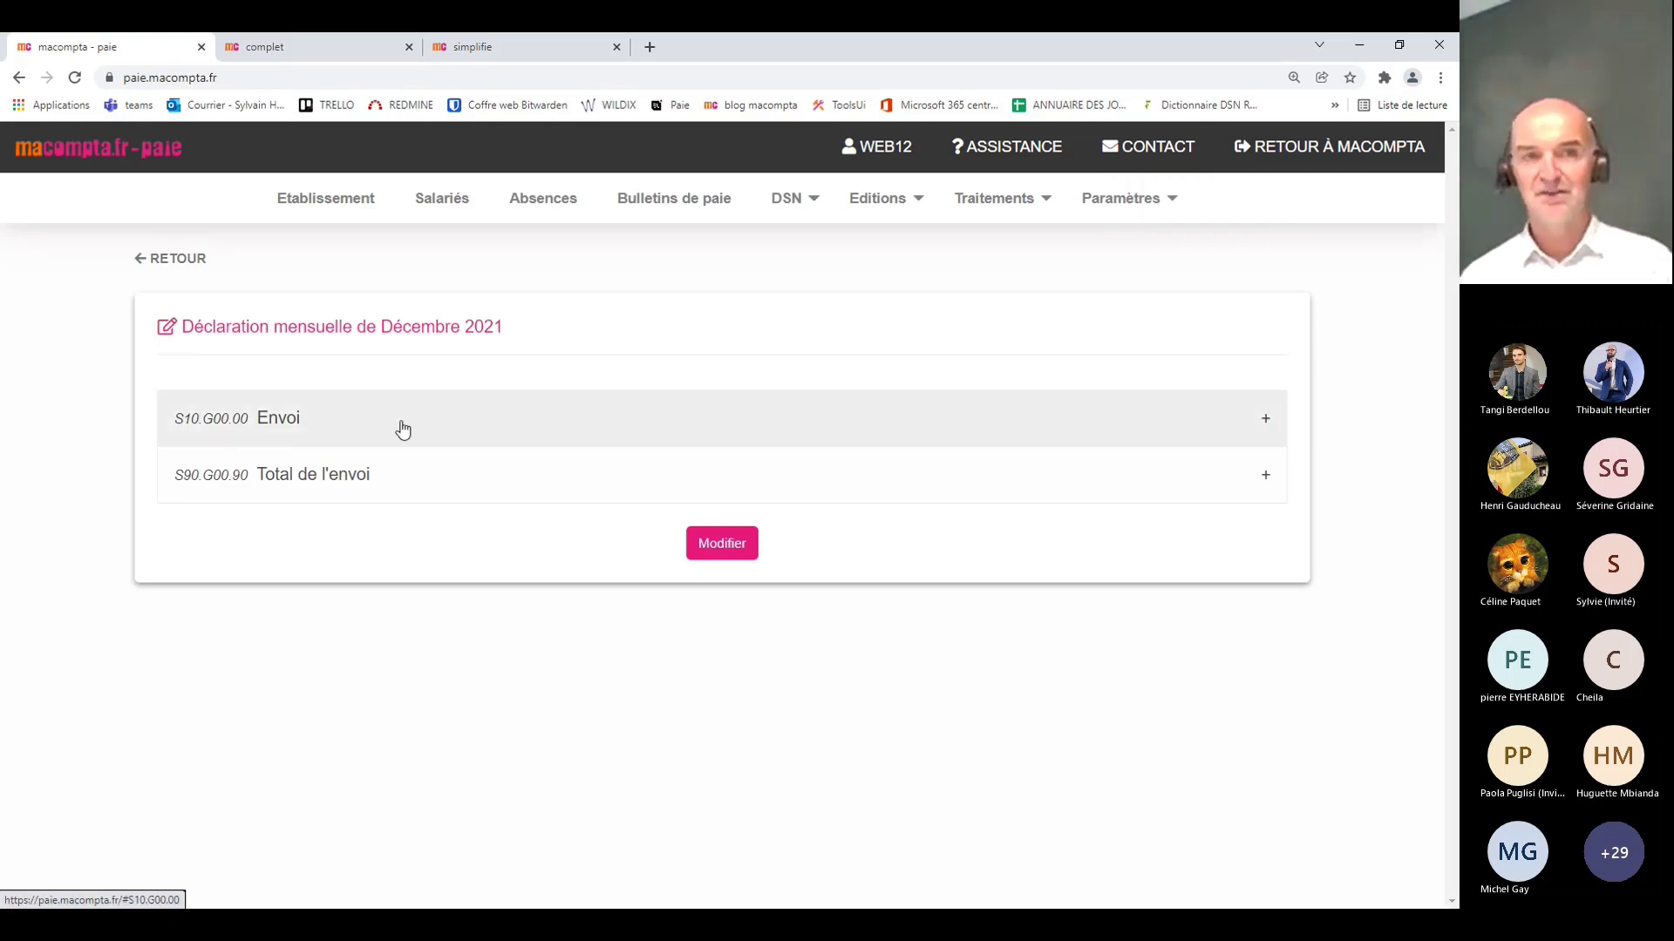
click(440, 209)
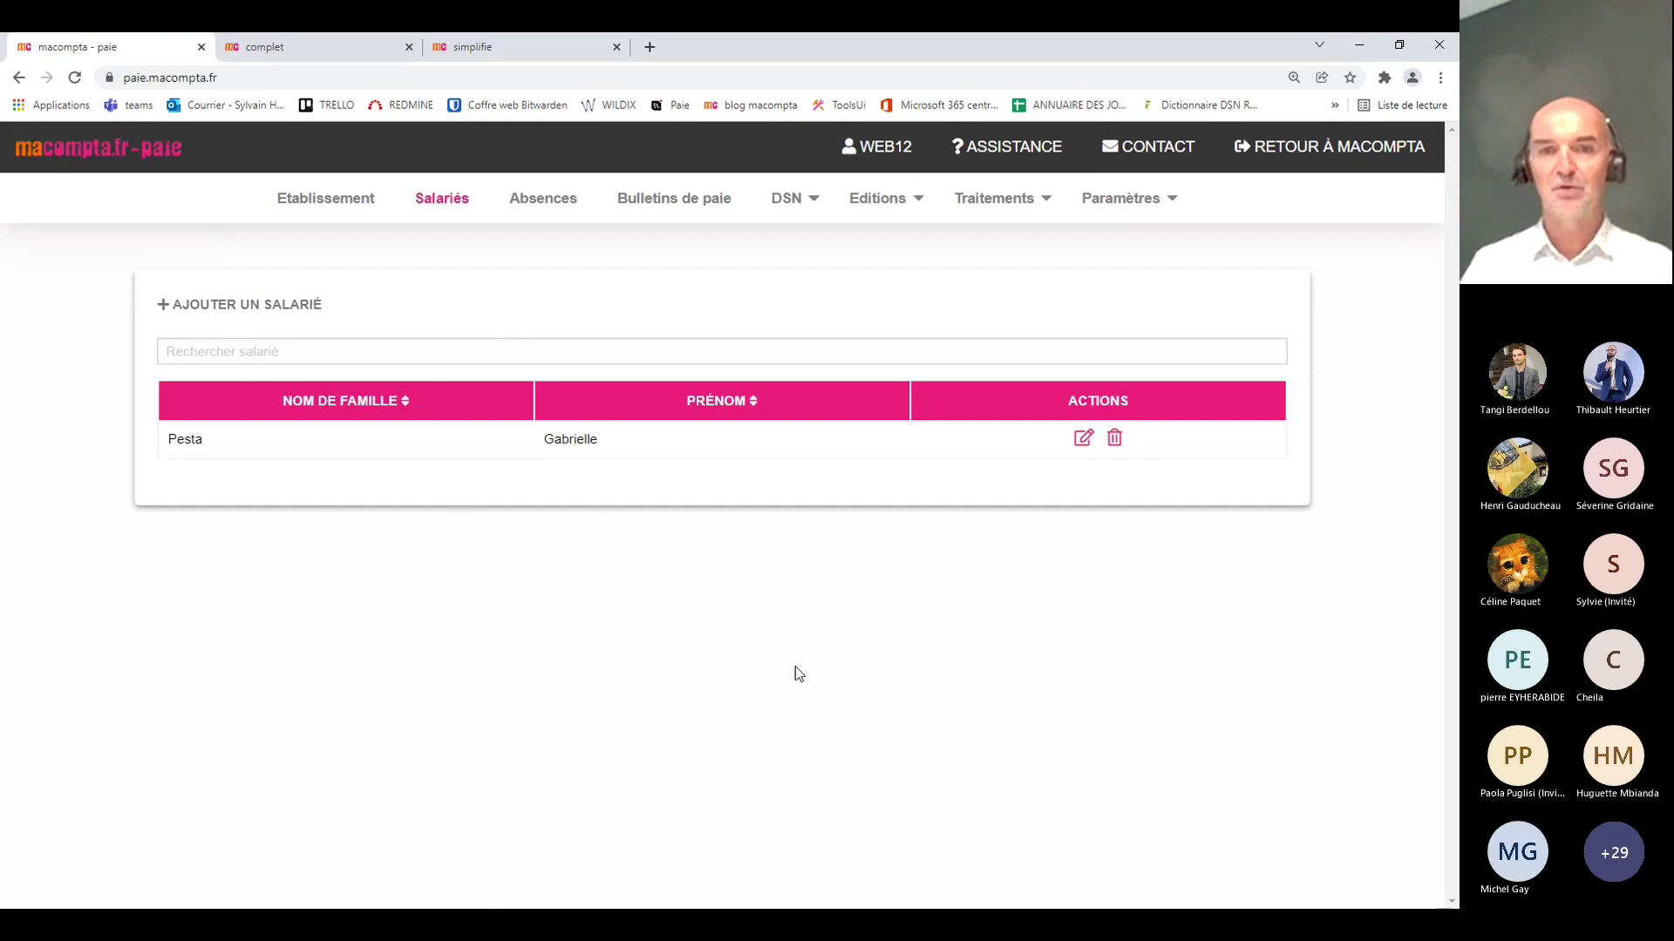
click(306, 424)
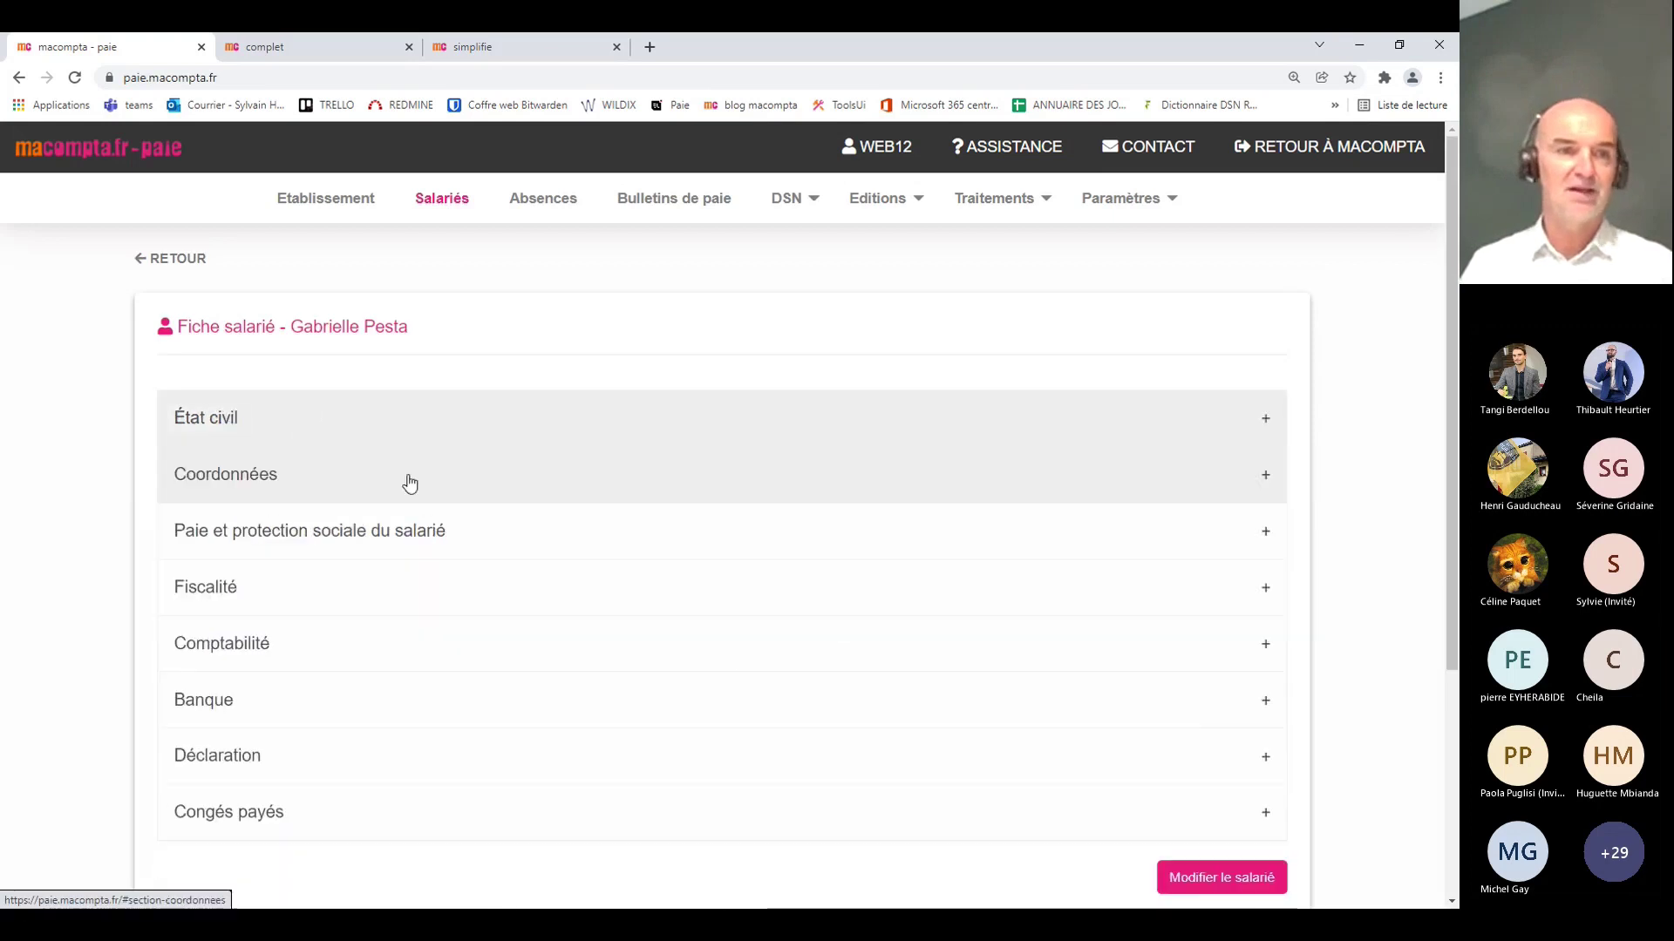
scroll(441, 506, down, 2)
click(672, 582)
scroll(677, 508, down, 2)
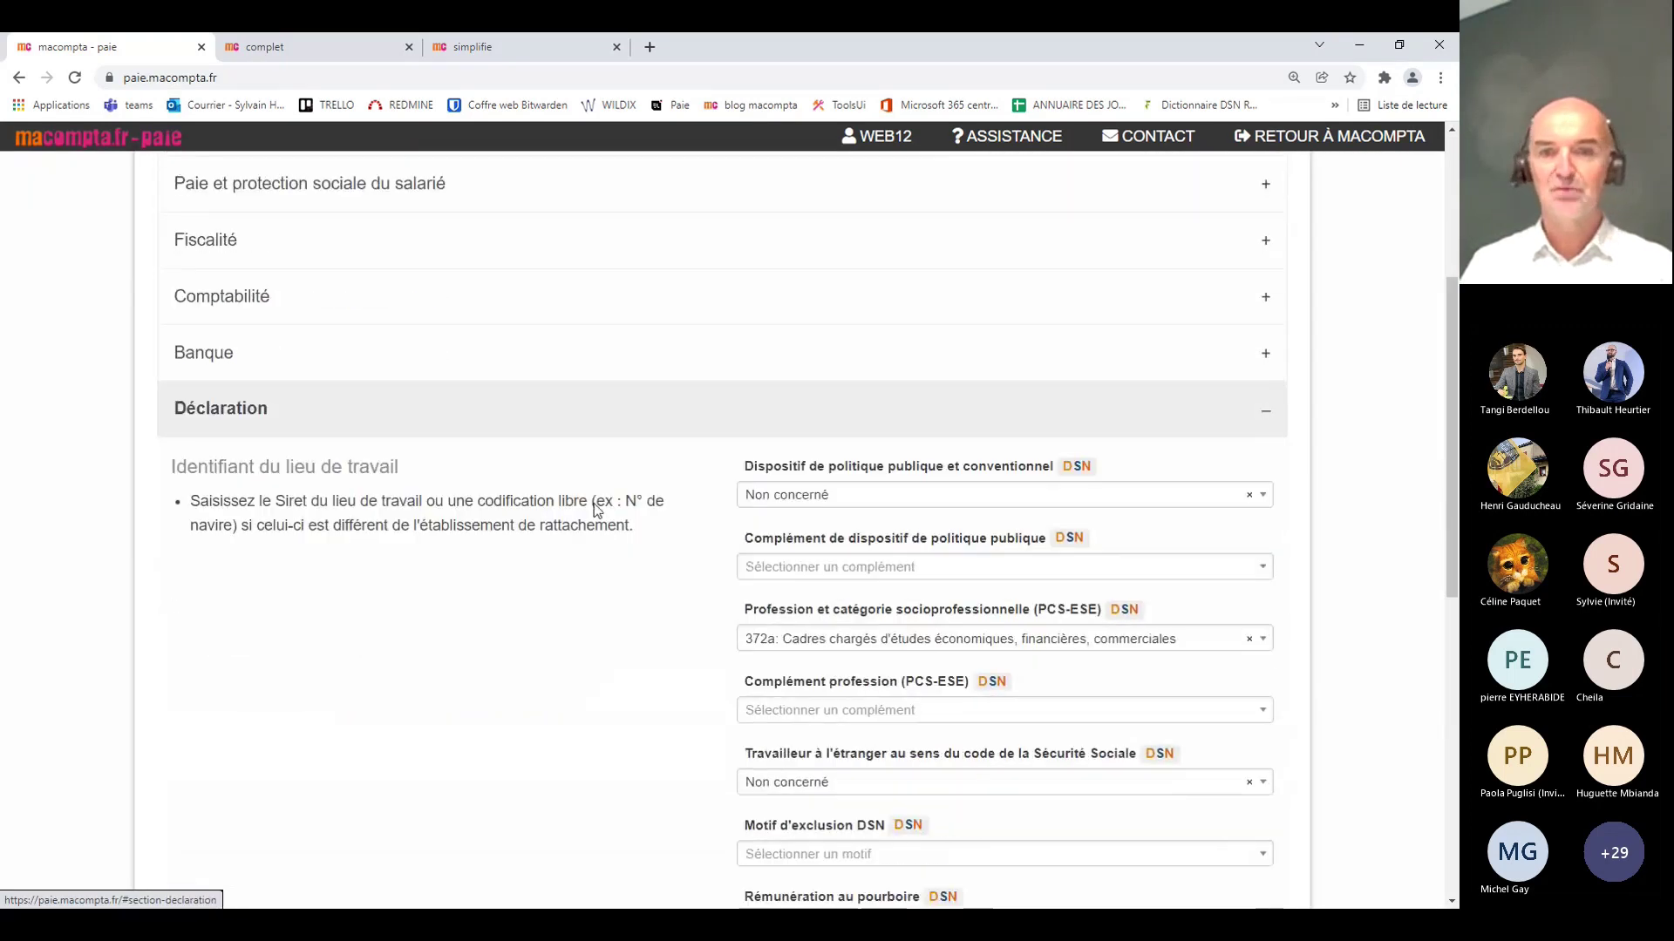
scroll(781, 579, down, 2)
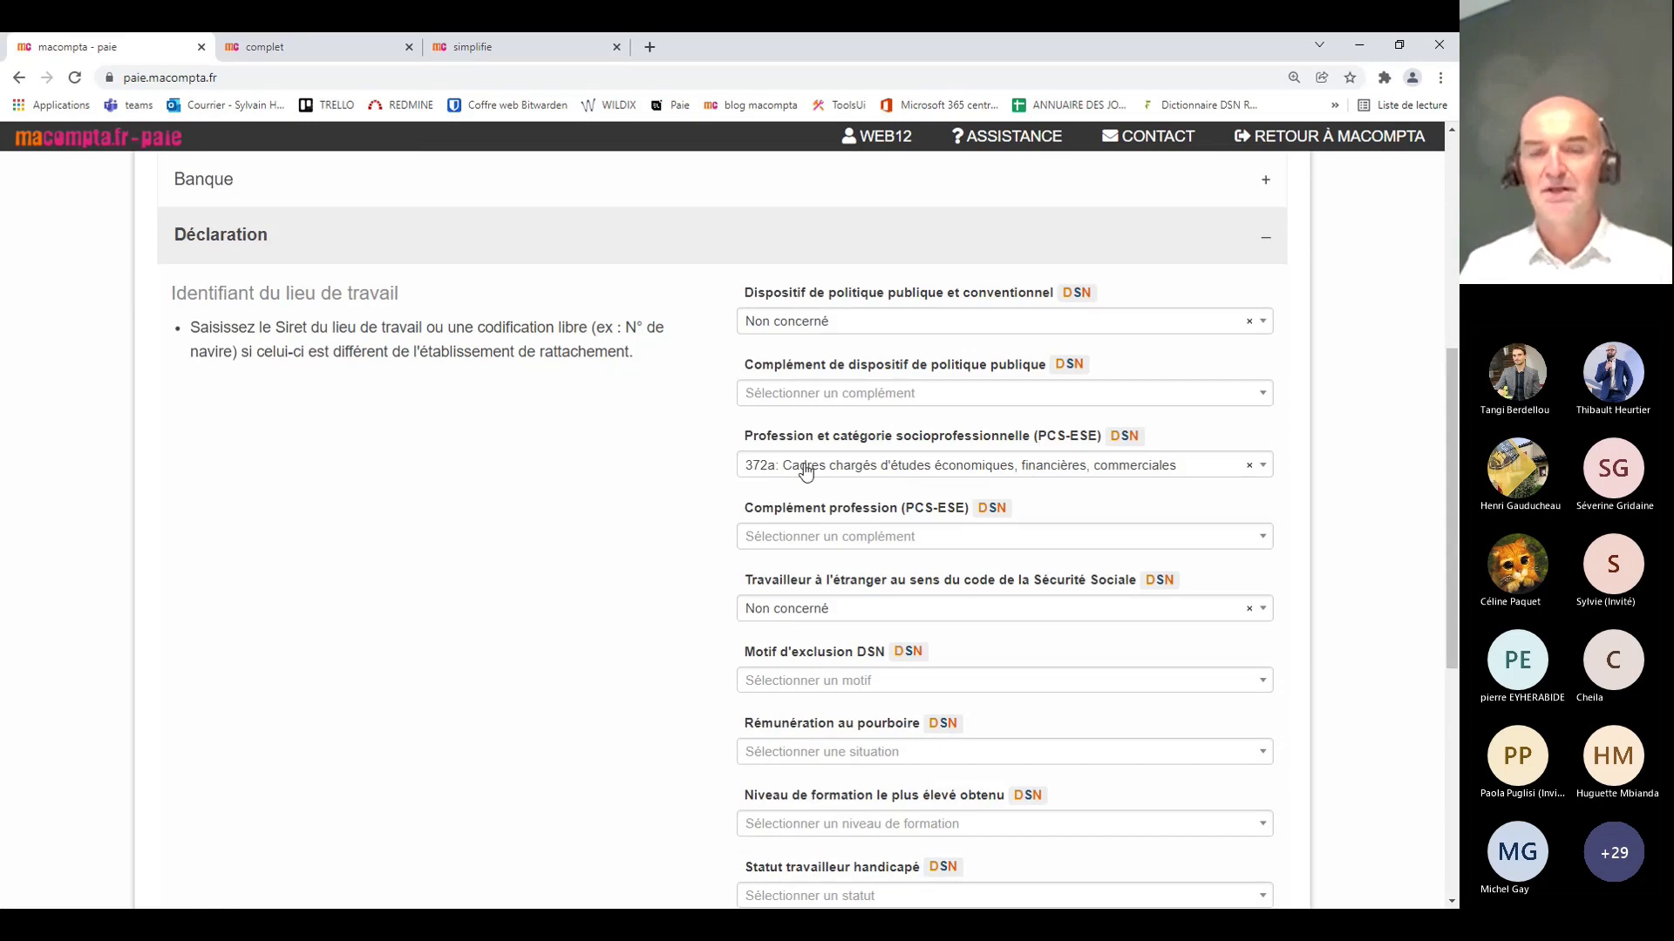
scroll(611, 515, down, 5)
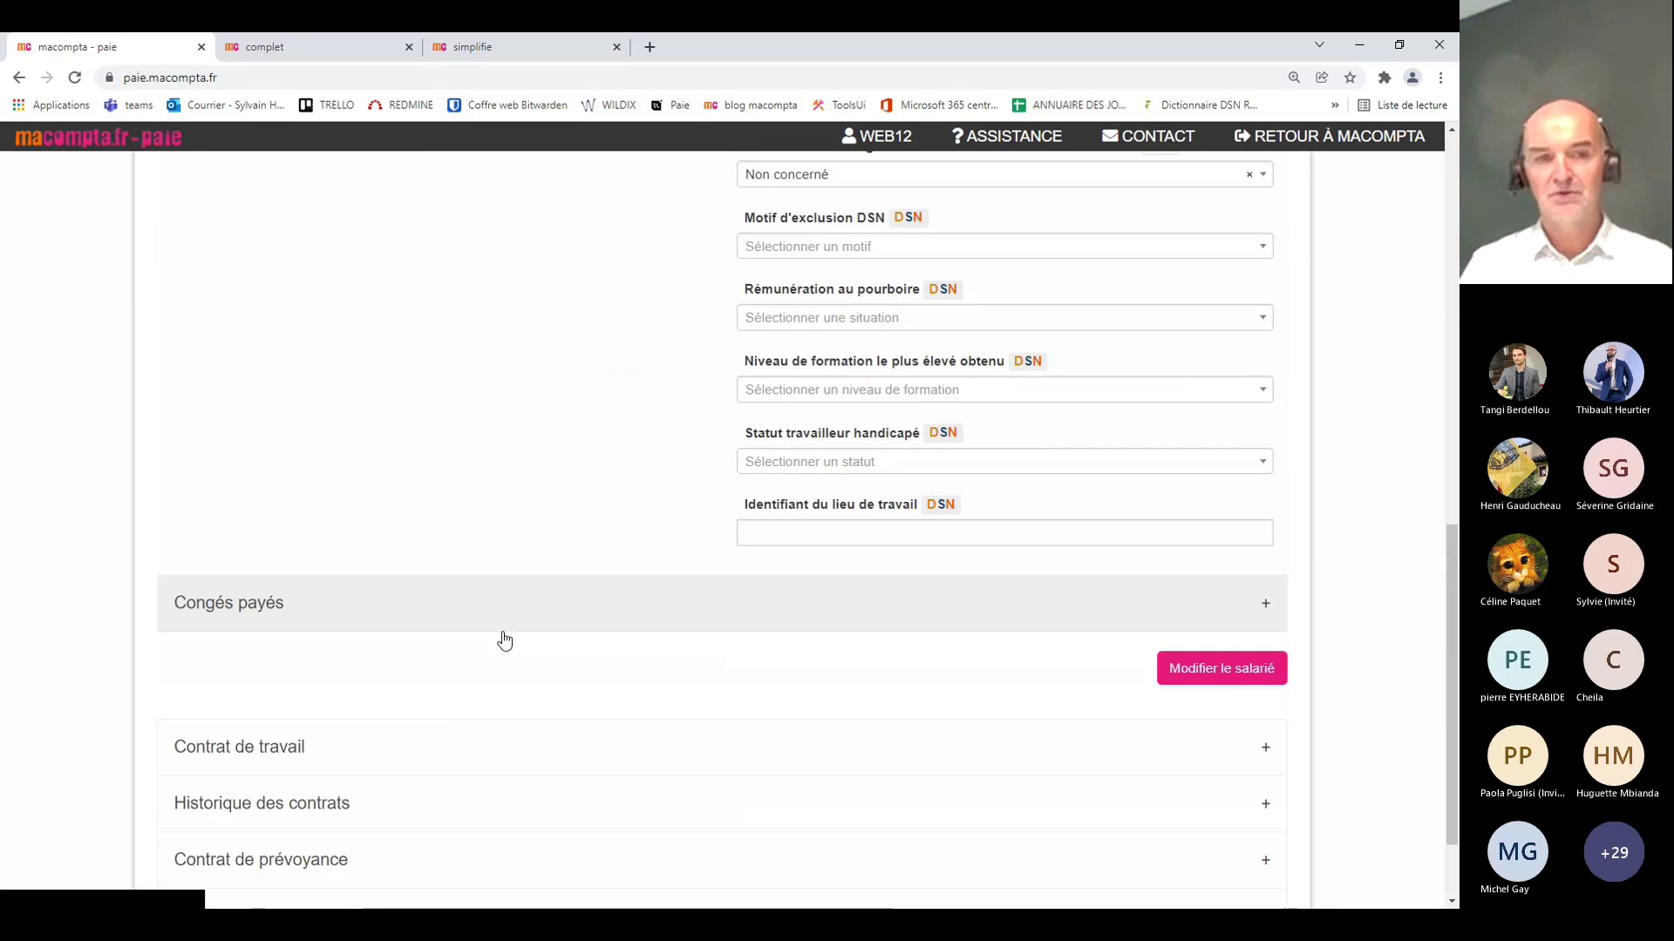
scroll(471, 697, up, 8)
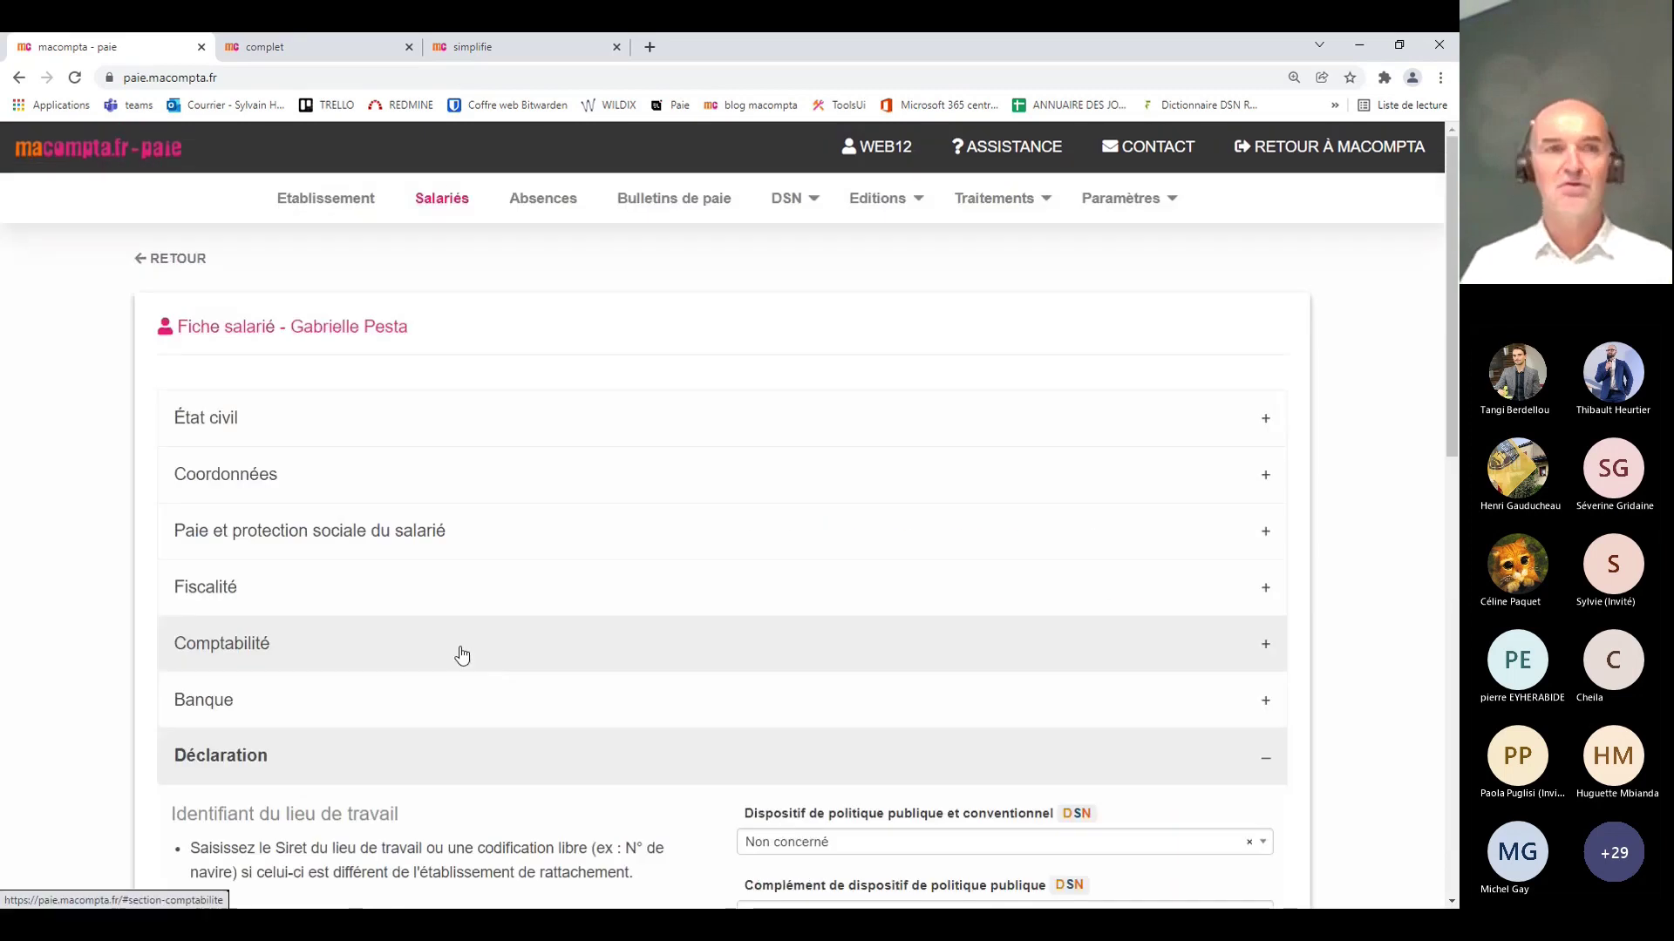
click(177, 259)
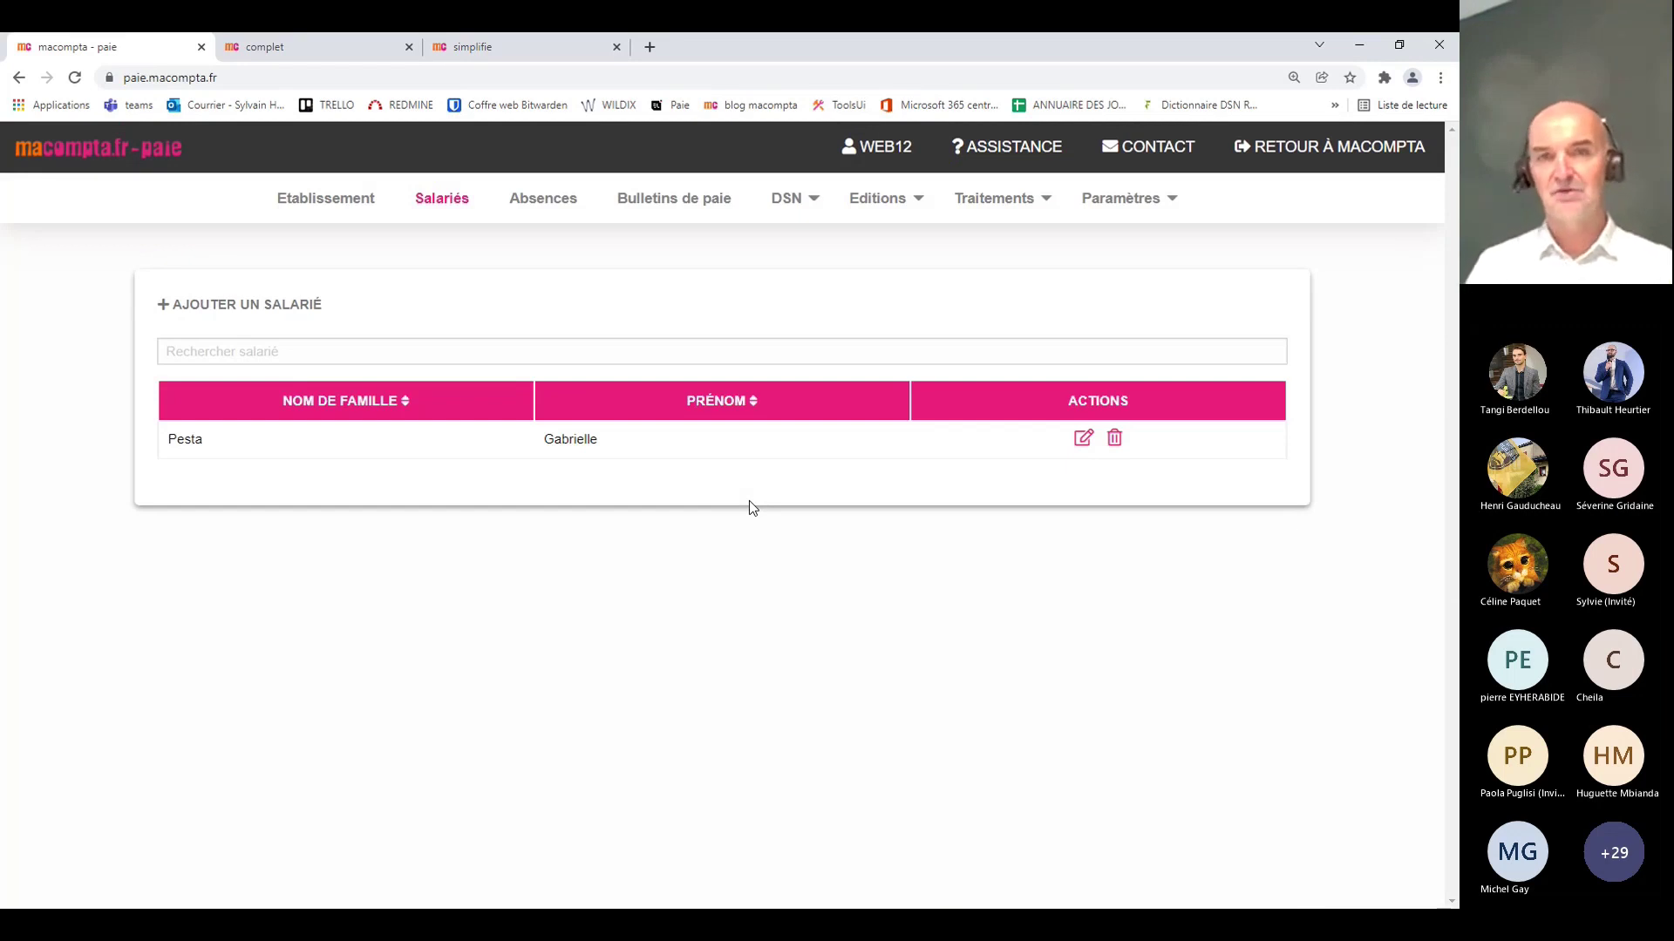
click(799, 200)
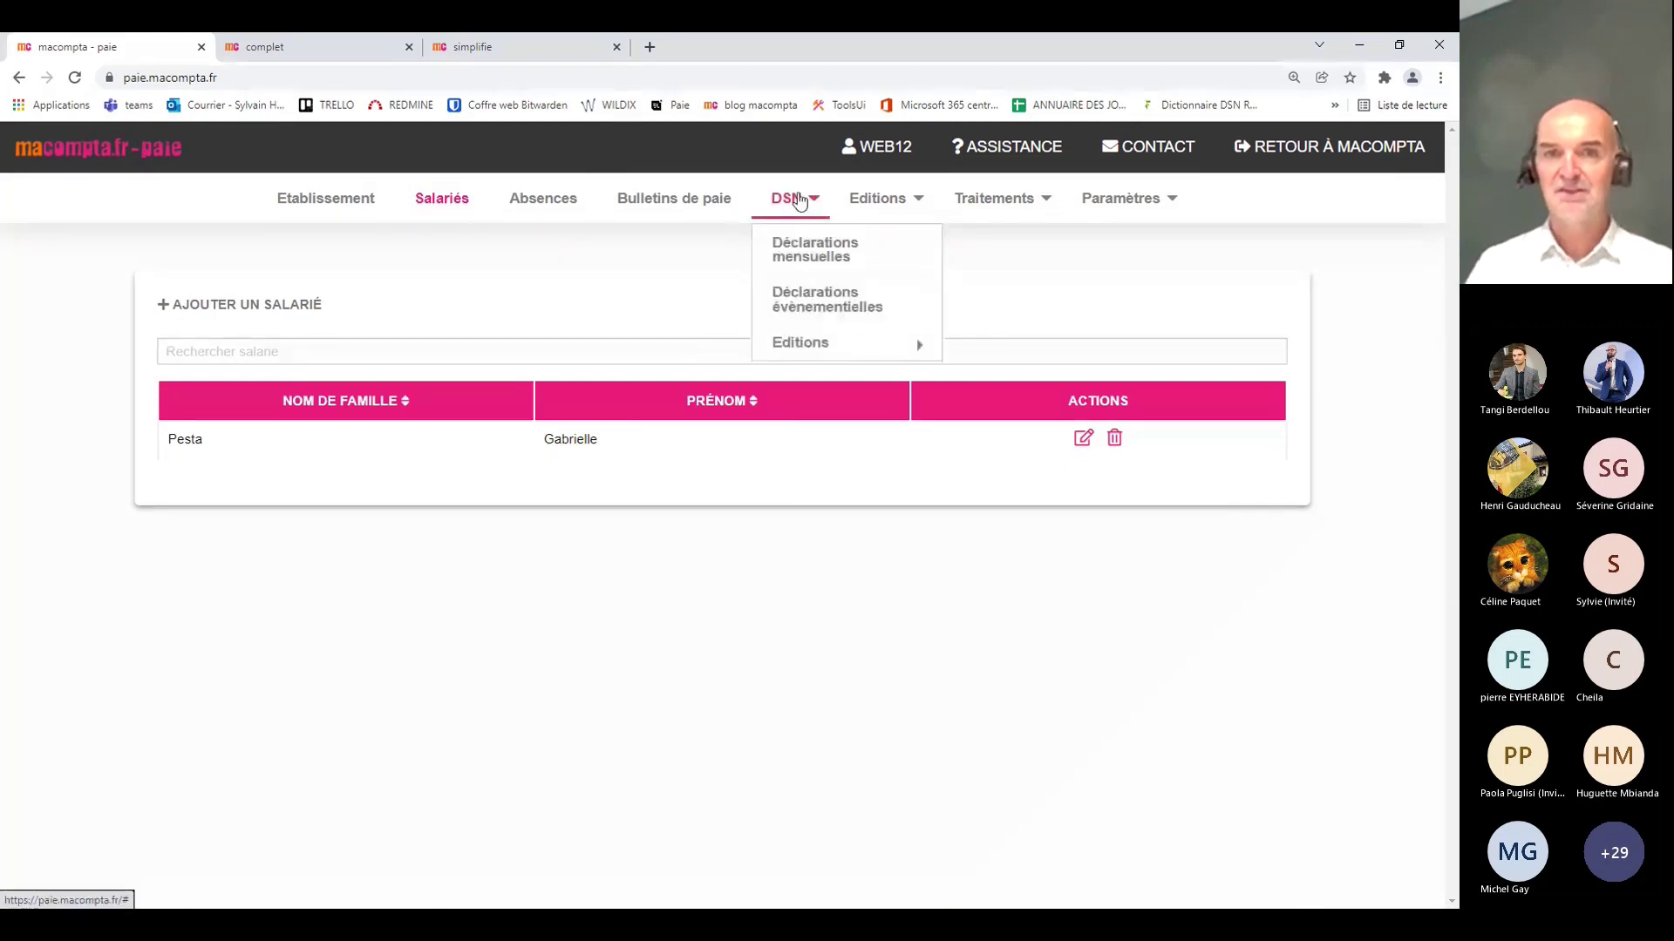
Step: Regenerate the Décembre 2021 monthly declaration from the Déclarations mensuelles list
mouse_move(803, 347)
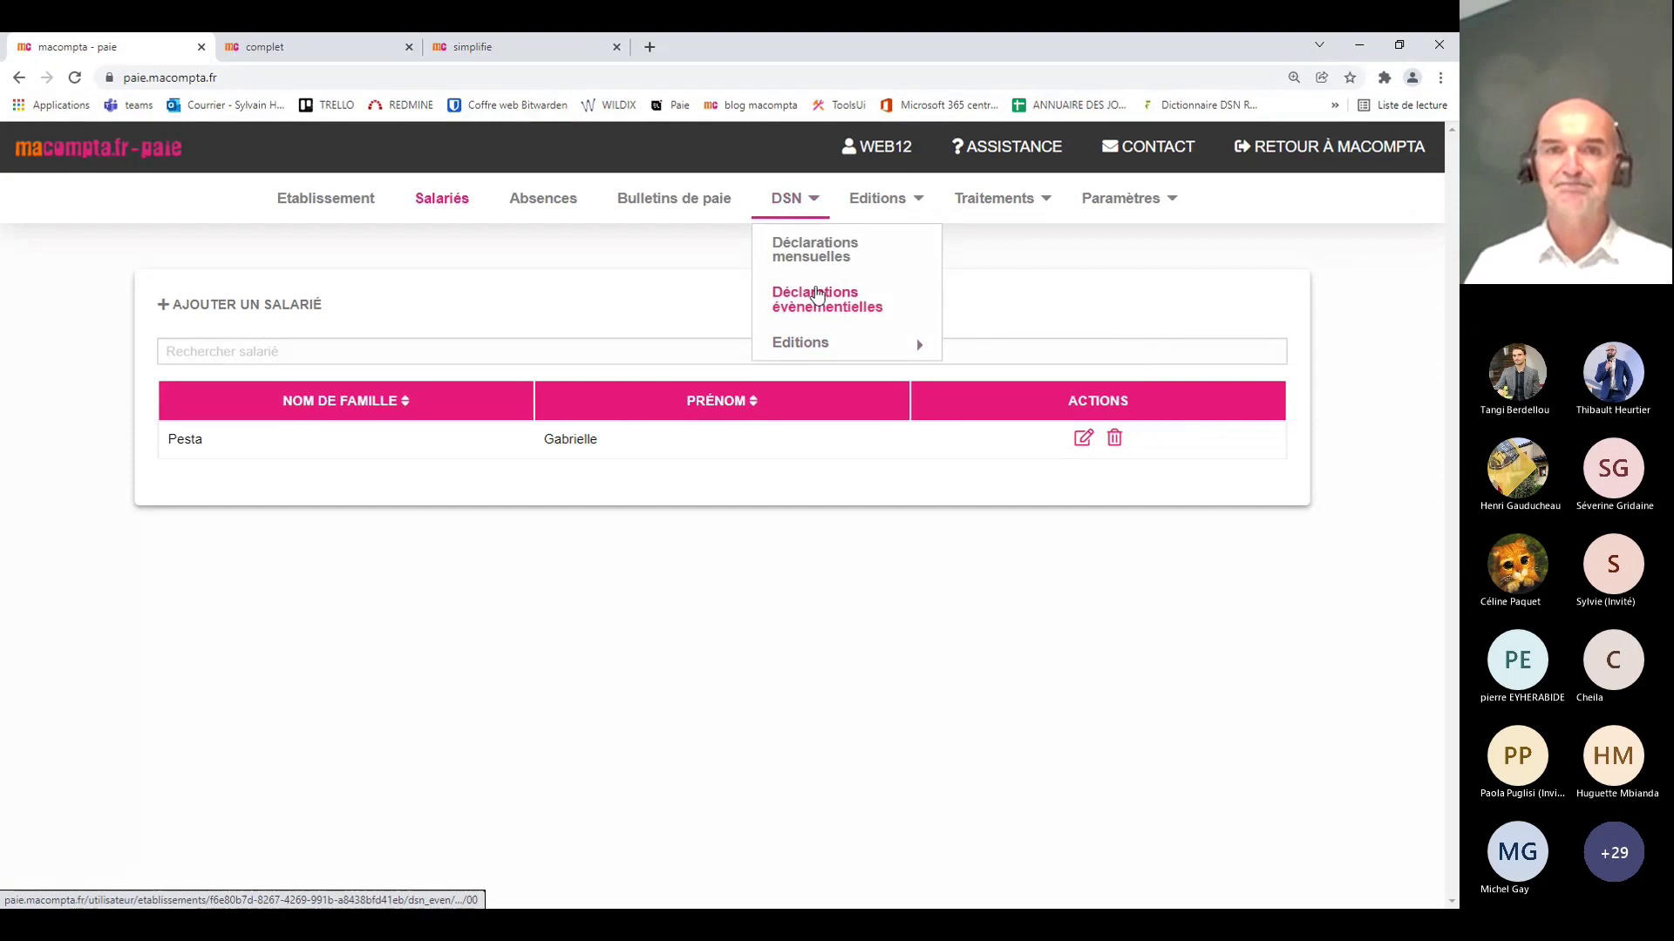
click(798, 255)
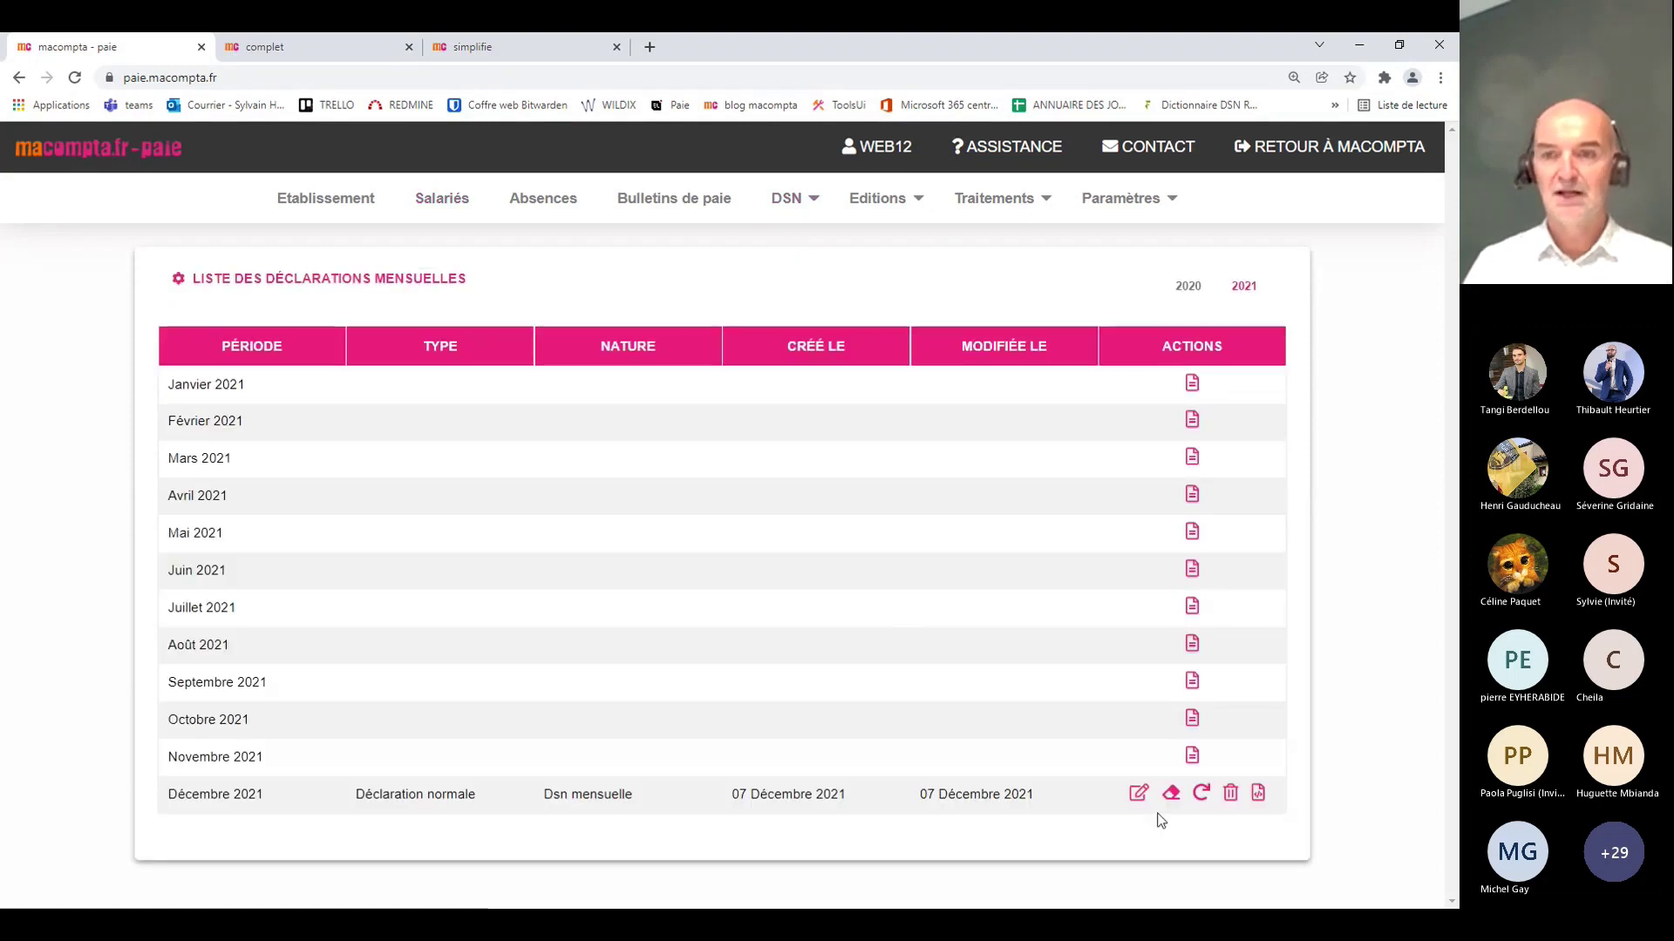
click(1202, 795)
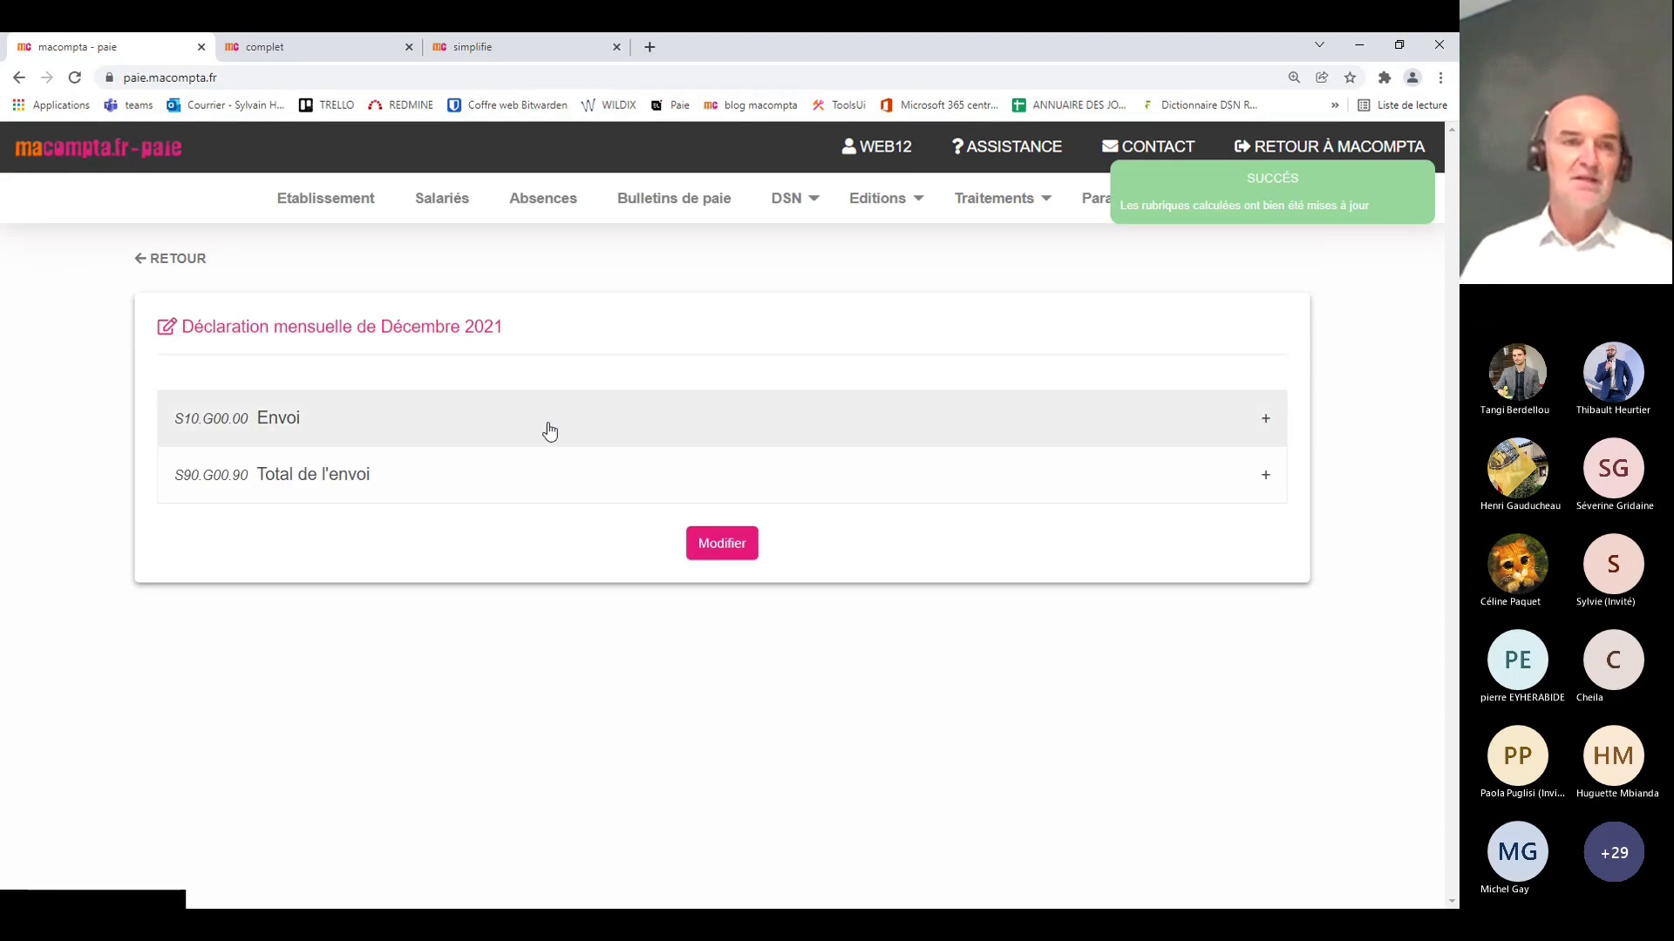
Step: Expand Envoi, Déclaration, Entreprise, Etablissement and Adhésion Prévoyance to reveal the CC_MUTUELLE - 1245652 contract
click(424, 421)
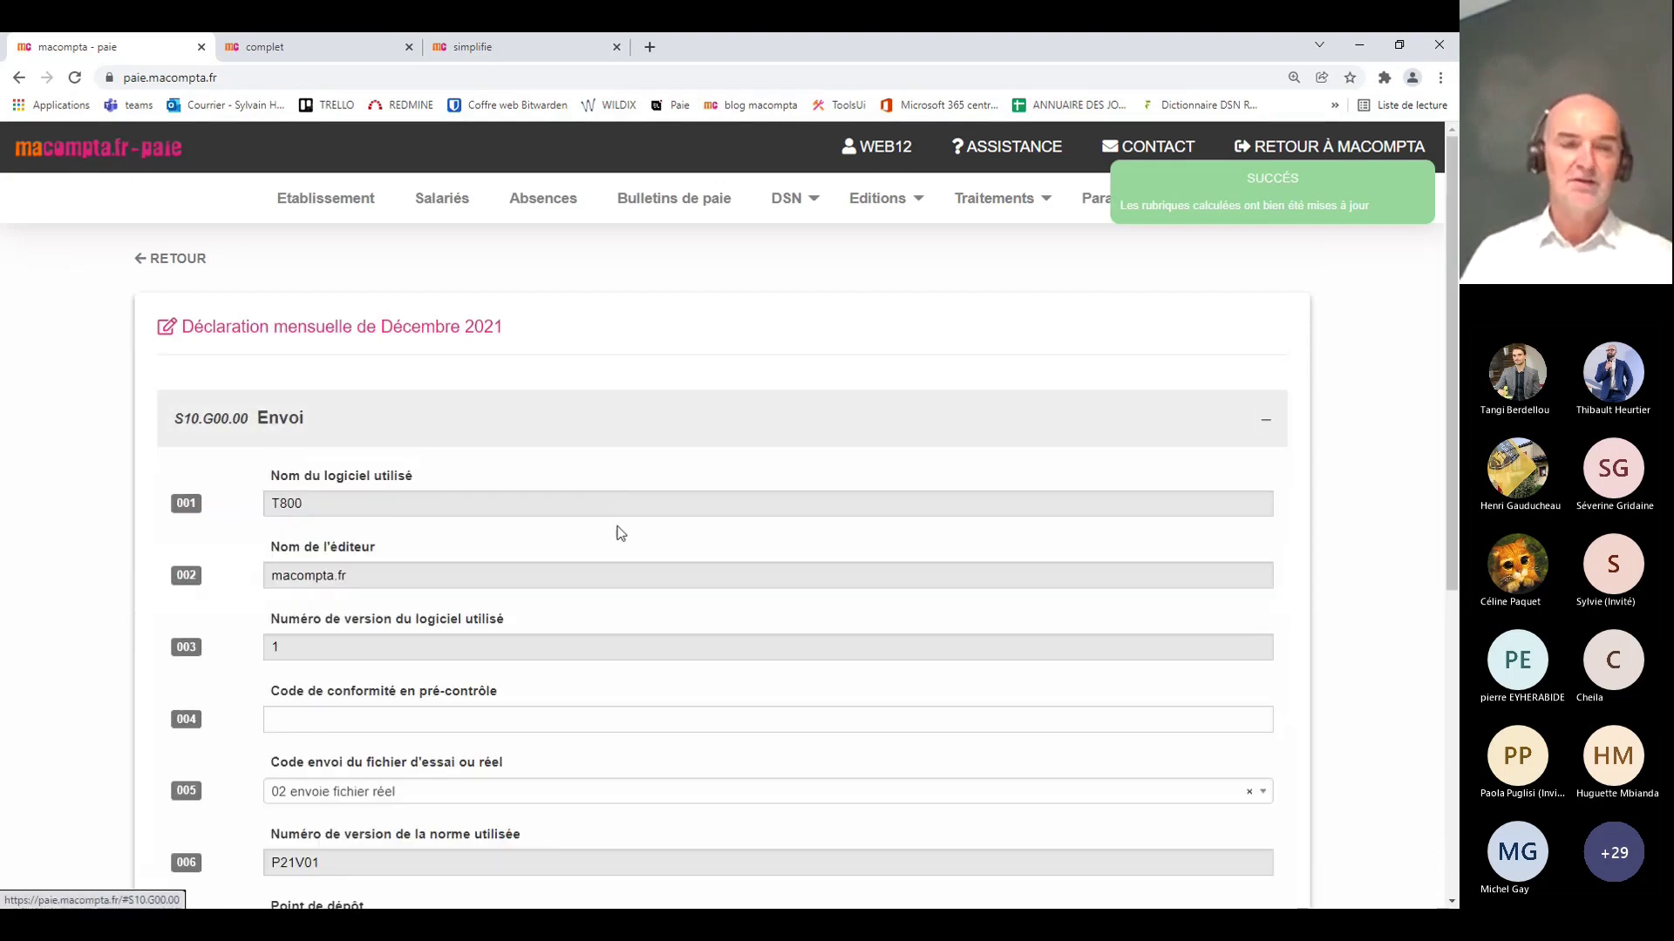
scroll(618, 528, down, 4)
scroll(618, 521, down, 2)
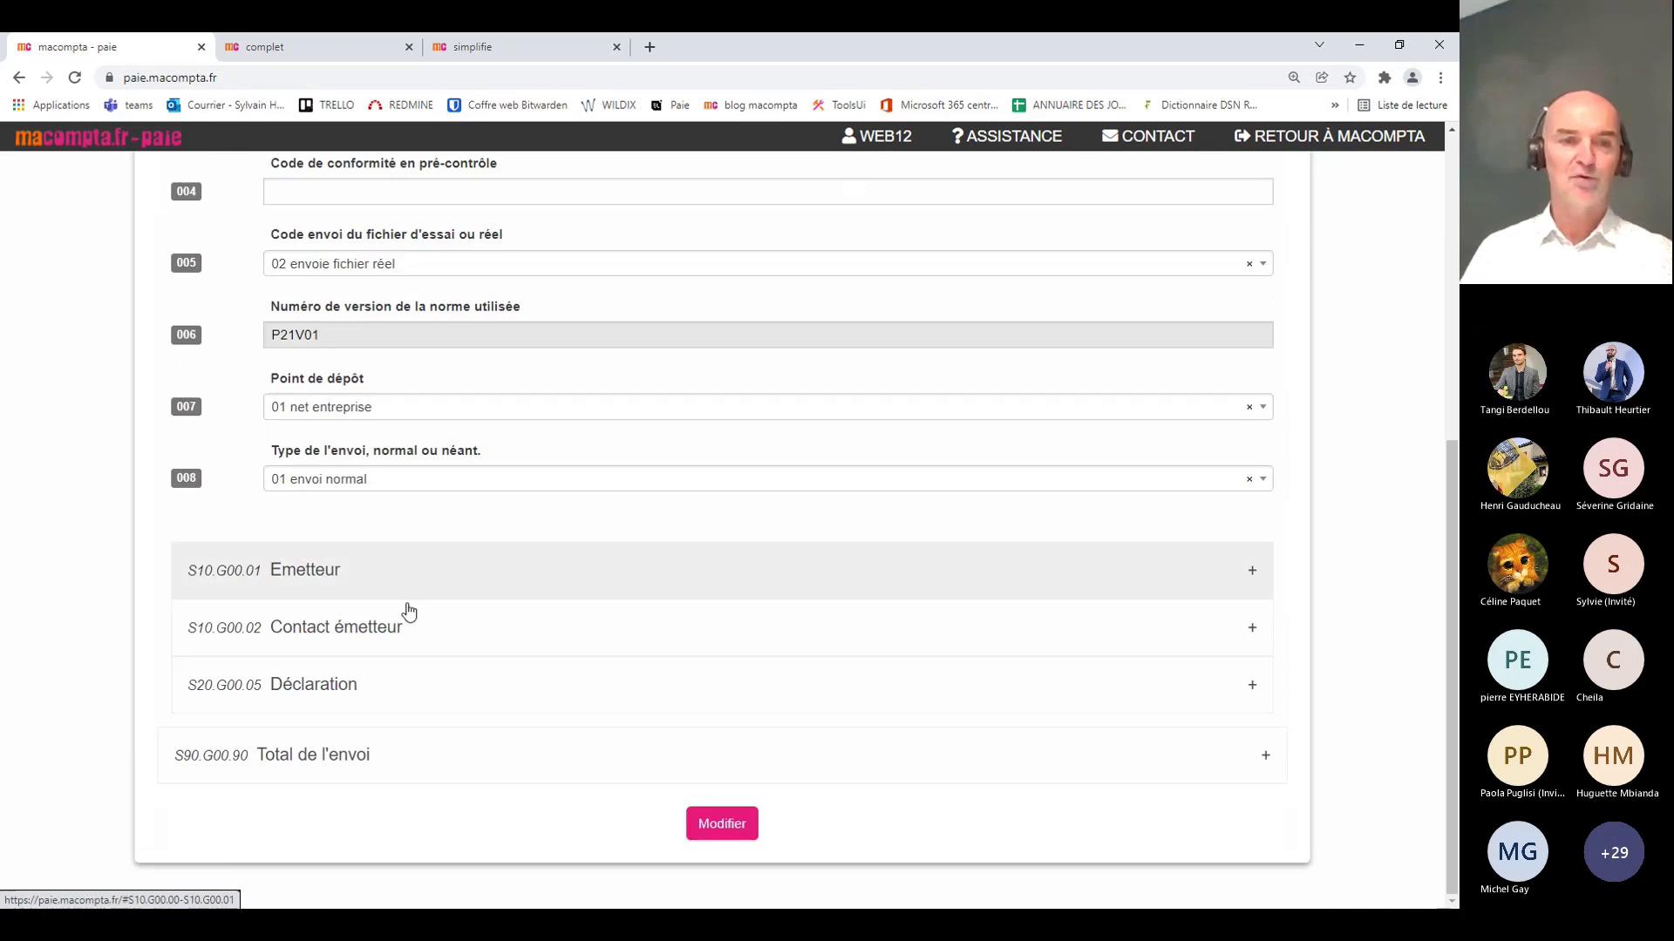
click(410, 684)
scroll(791, 536, down, 10)
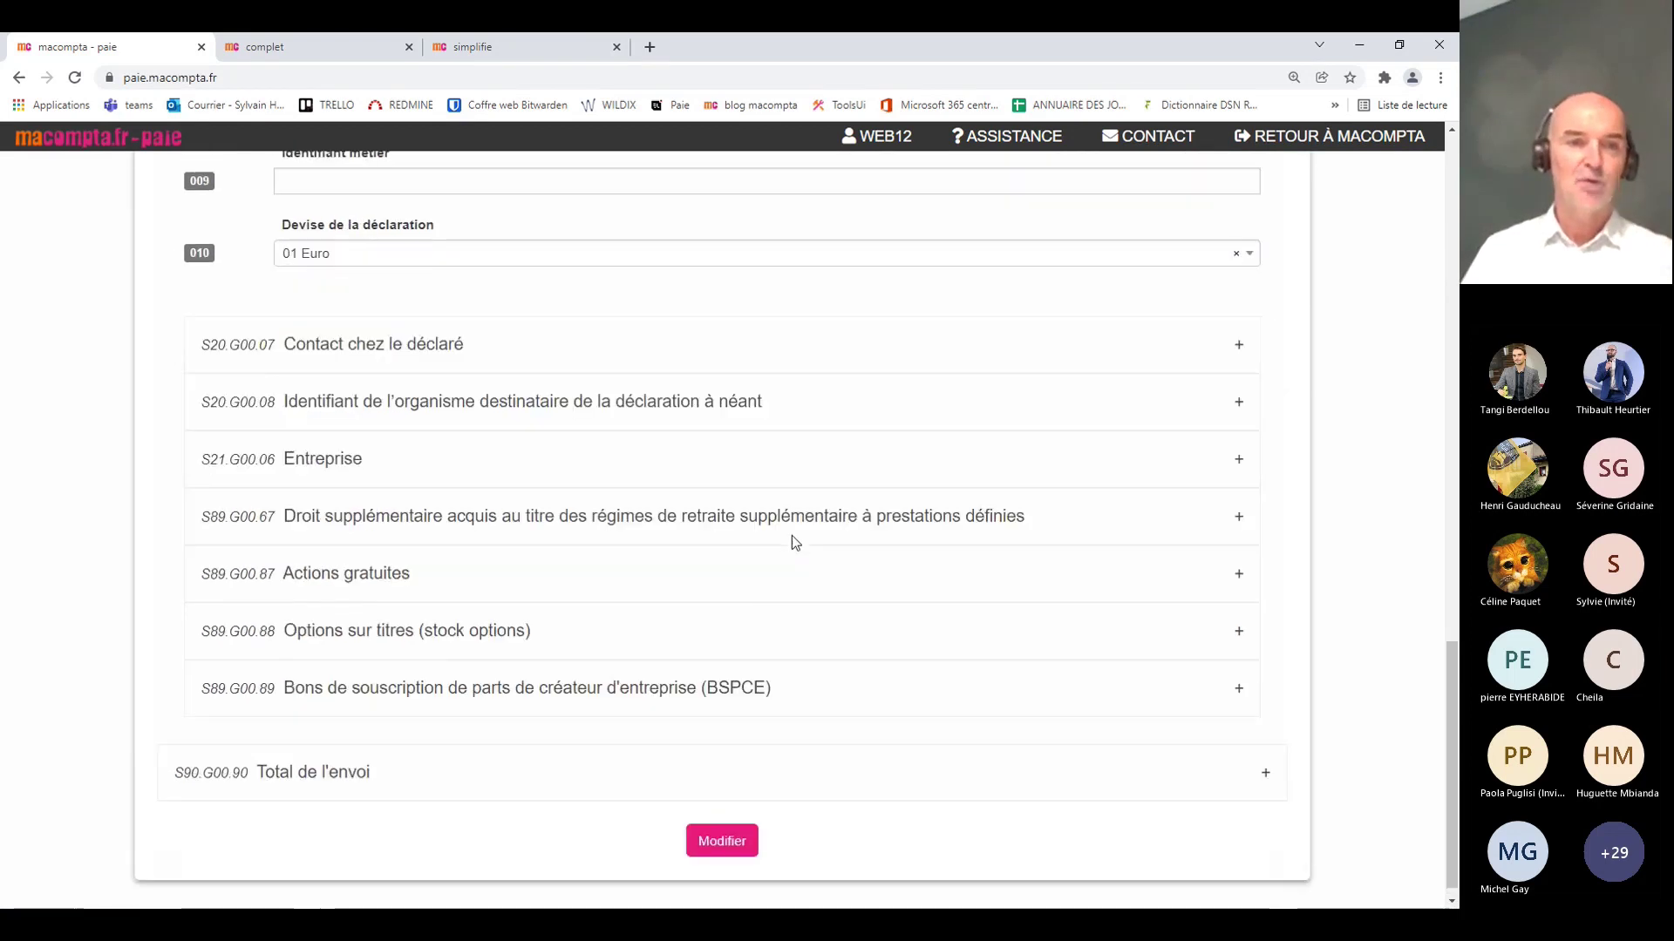
click(410, 454)
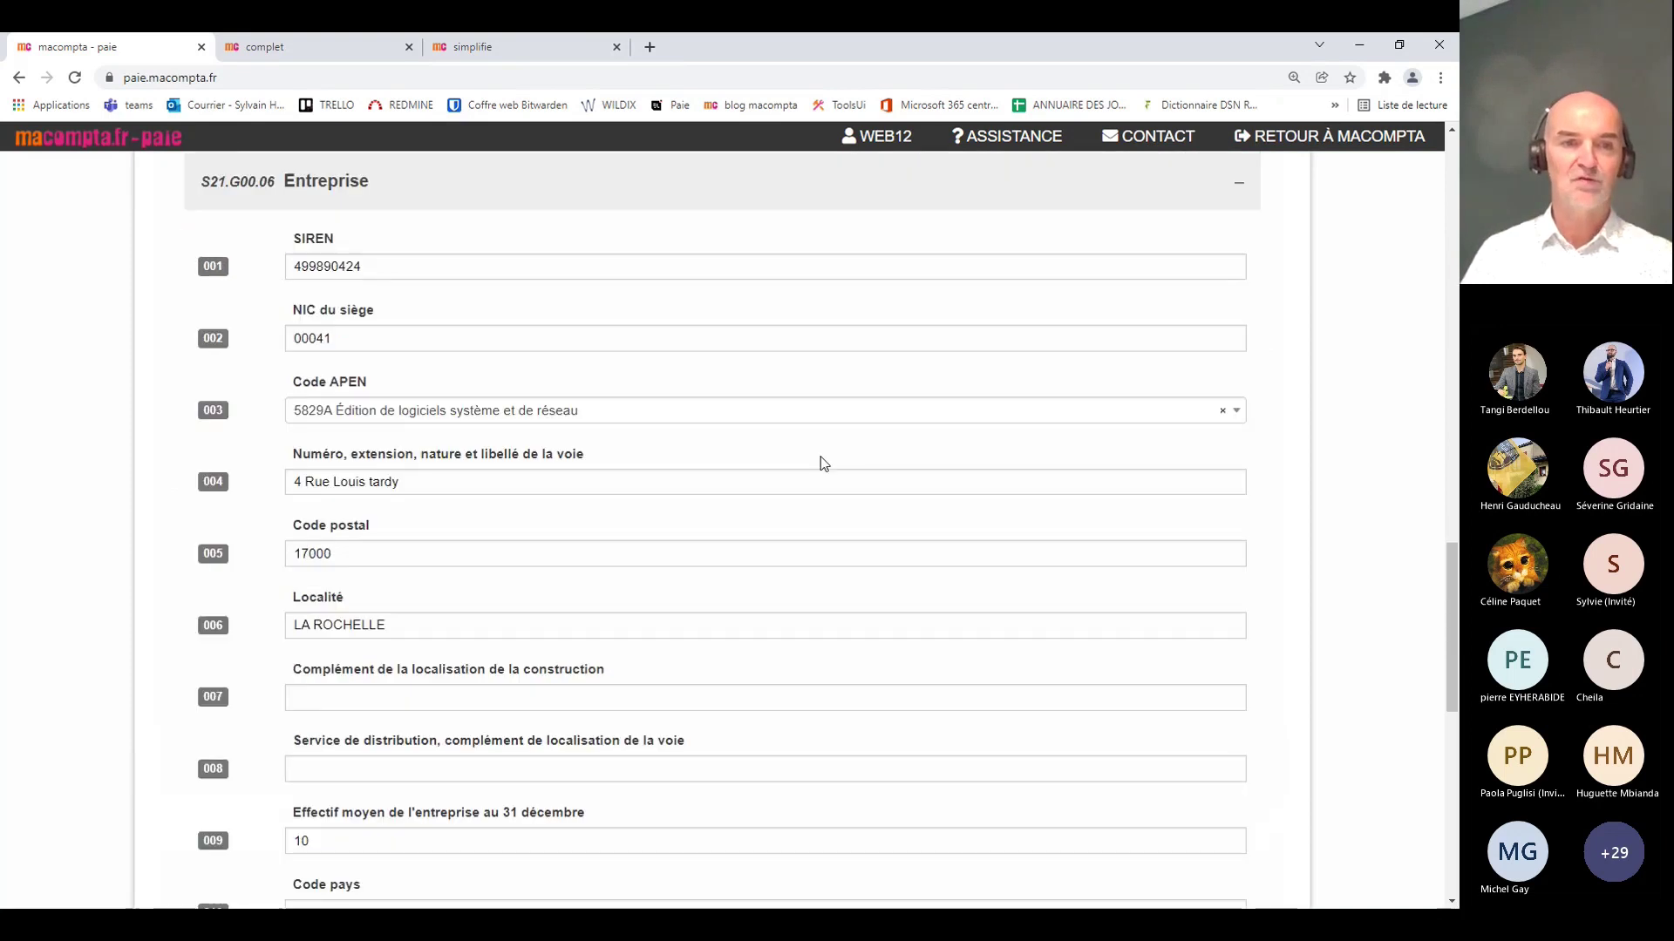
scroll(819, 463, down, 10)
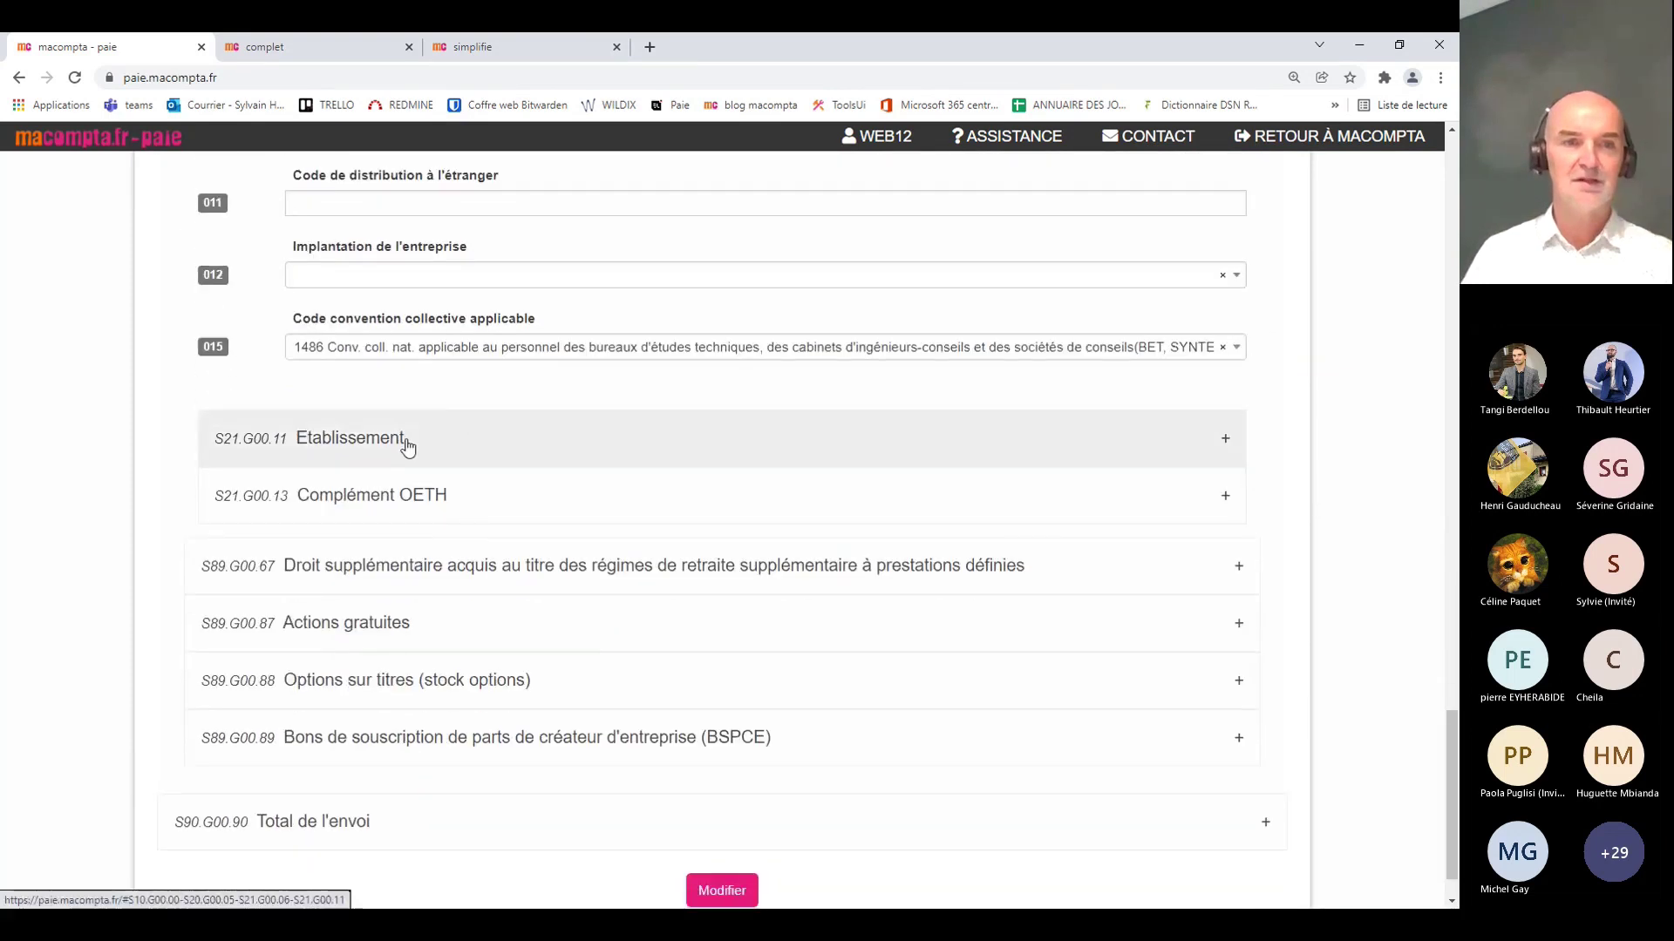
click(405, 443)
scroll(1011, 442, down, 5)
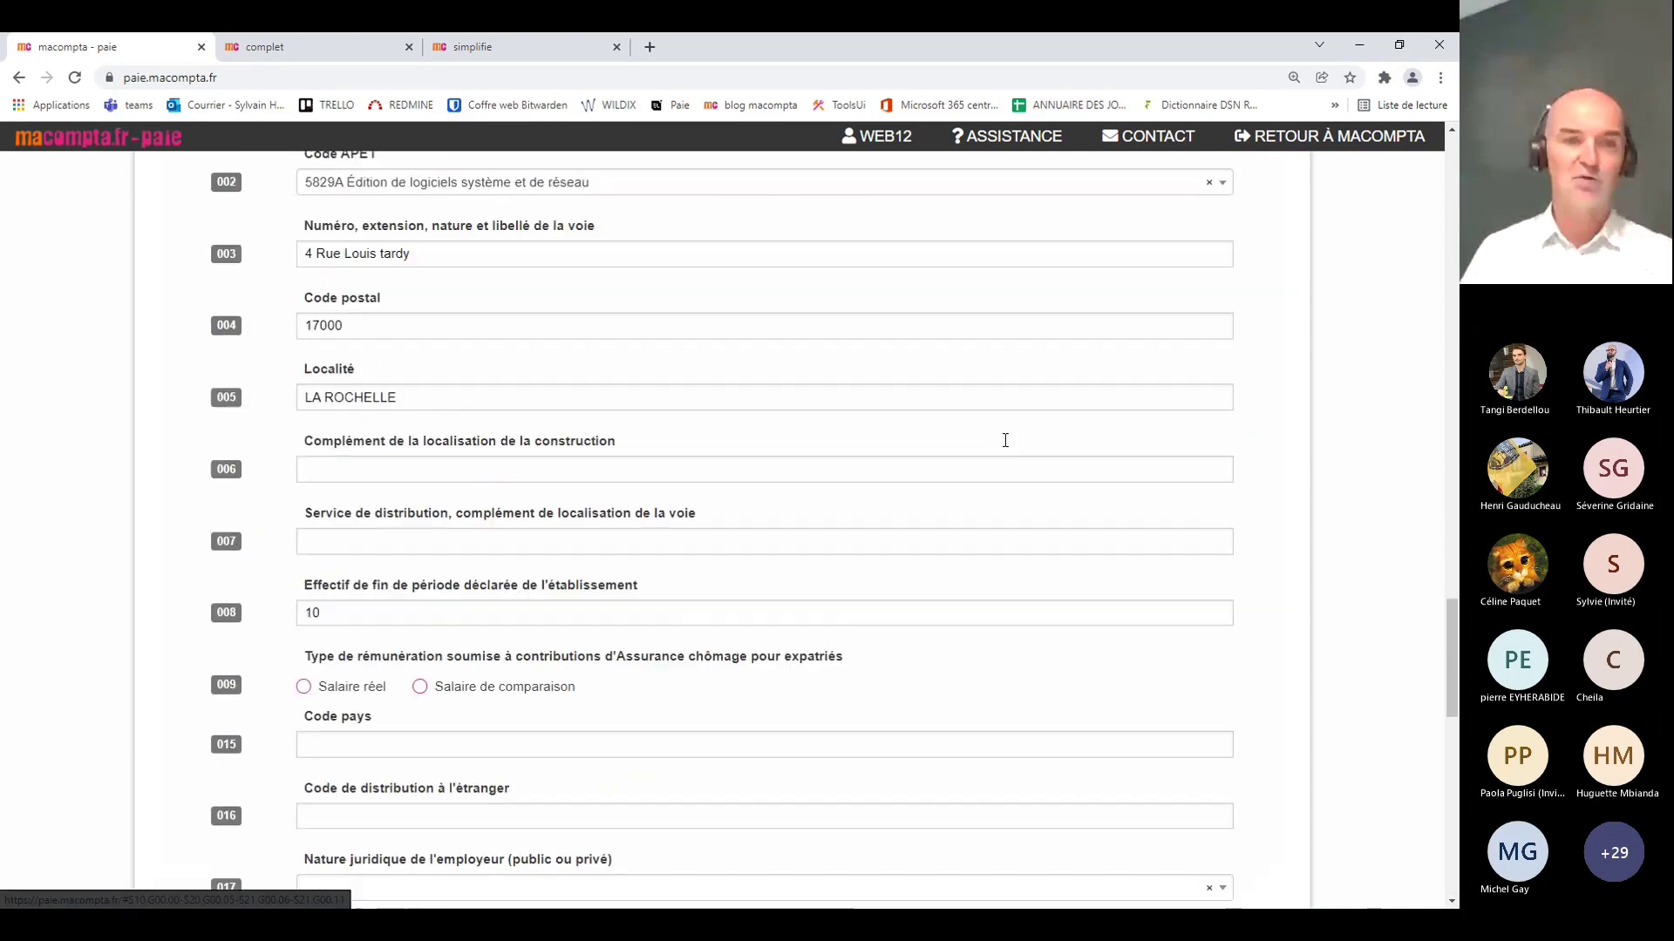
scroll(1005, 440, down, 8)
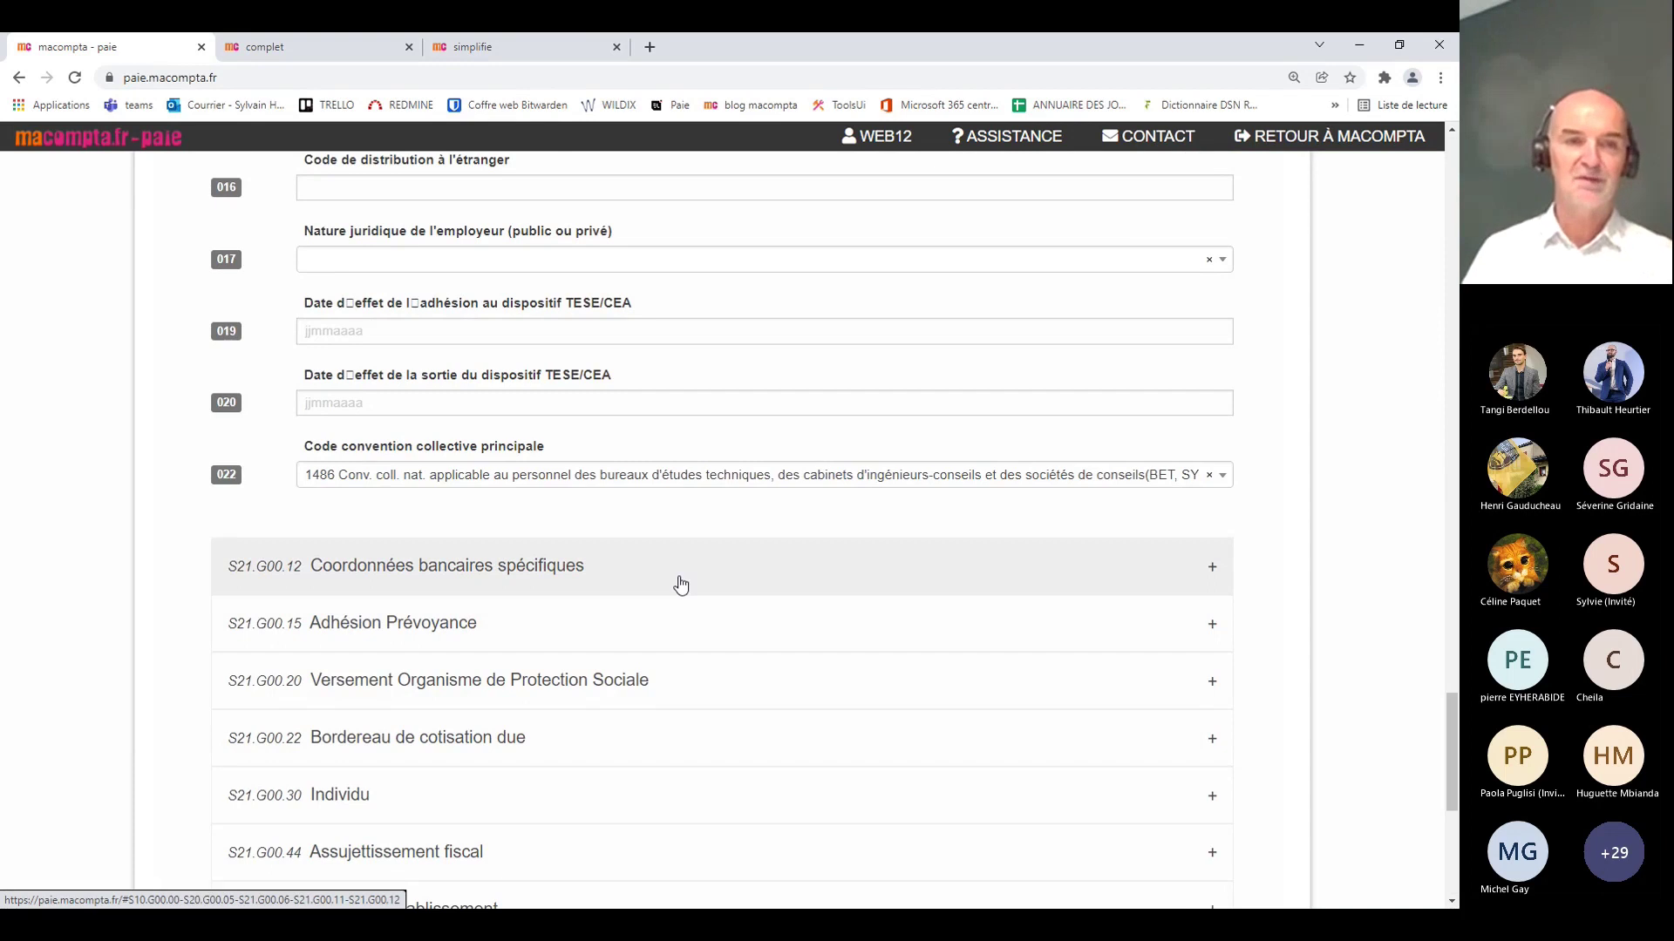
click(532, 625)
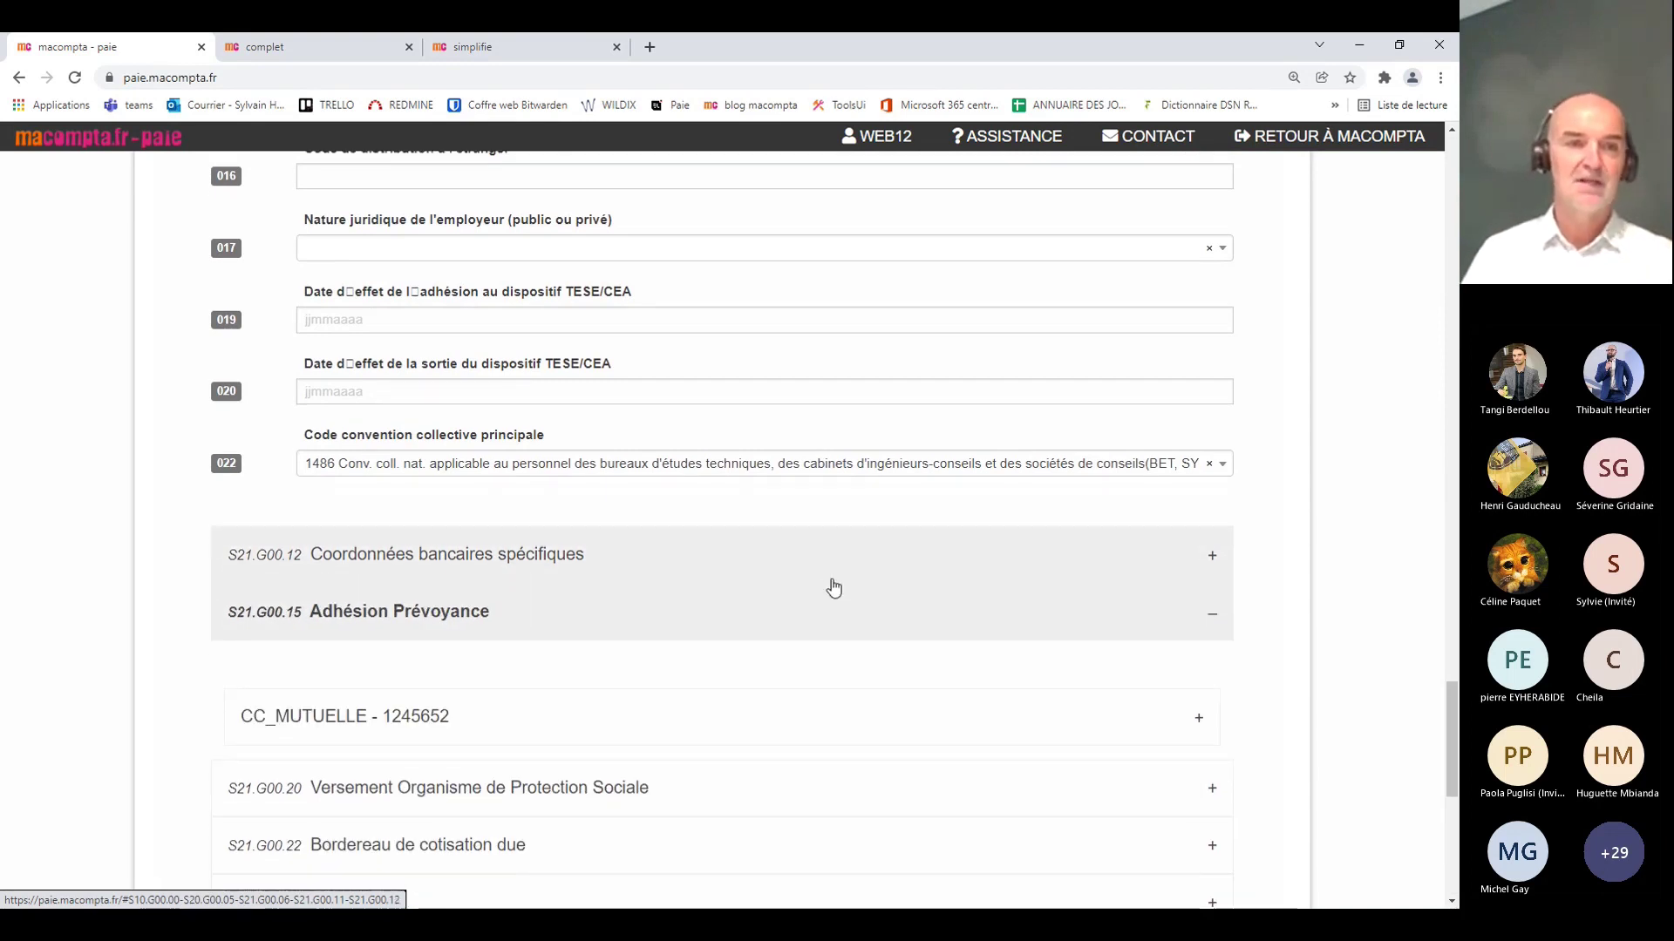
scroll(834, 589, down, 3)
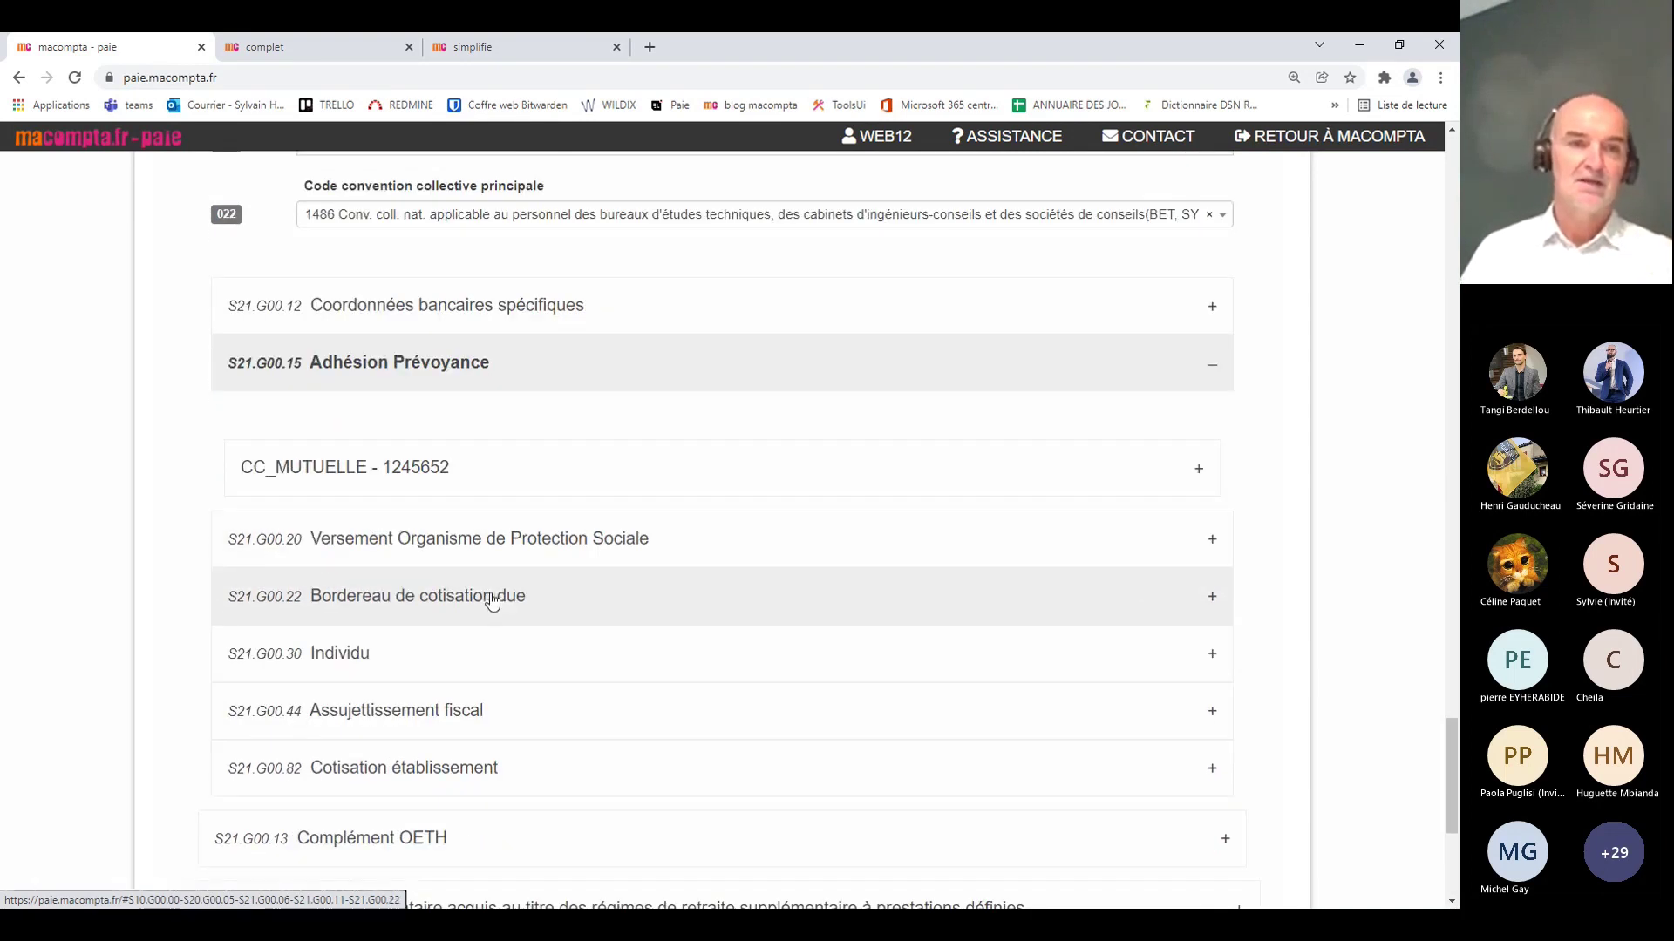
Step: Expand Versement Organisme de Protection Sociale and check the AUDIENS payment amount of 186.65
click(501, 544)
scroll(848, 494, down, 2)
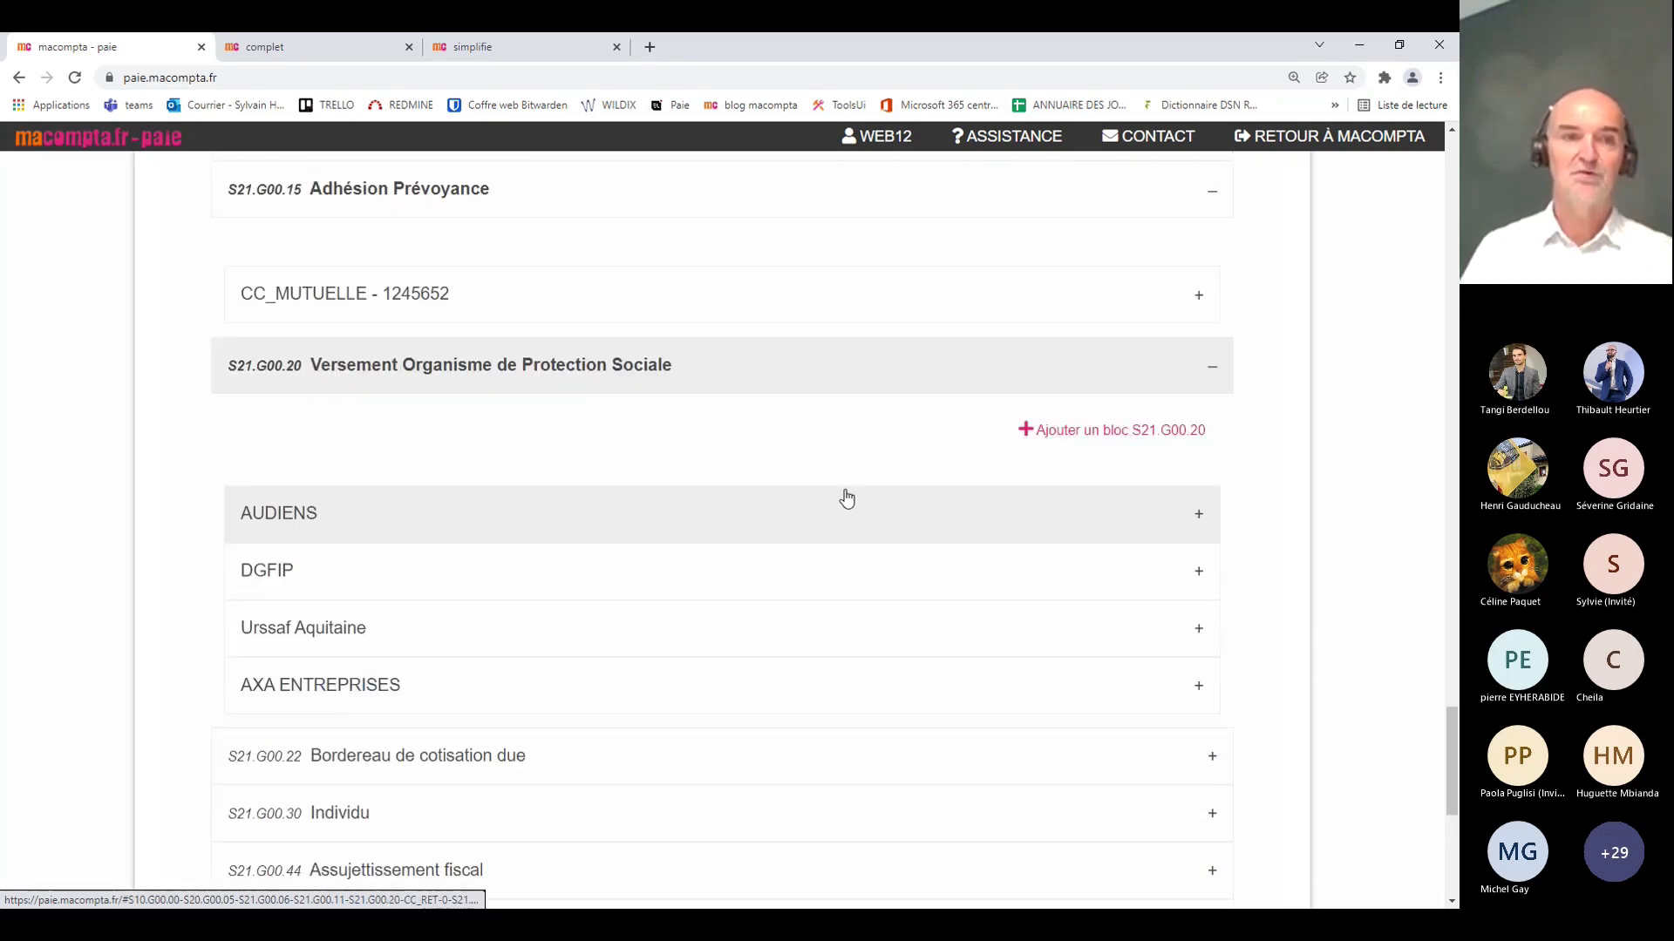
scroll(844, 498, down, 2)
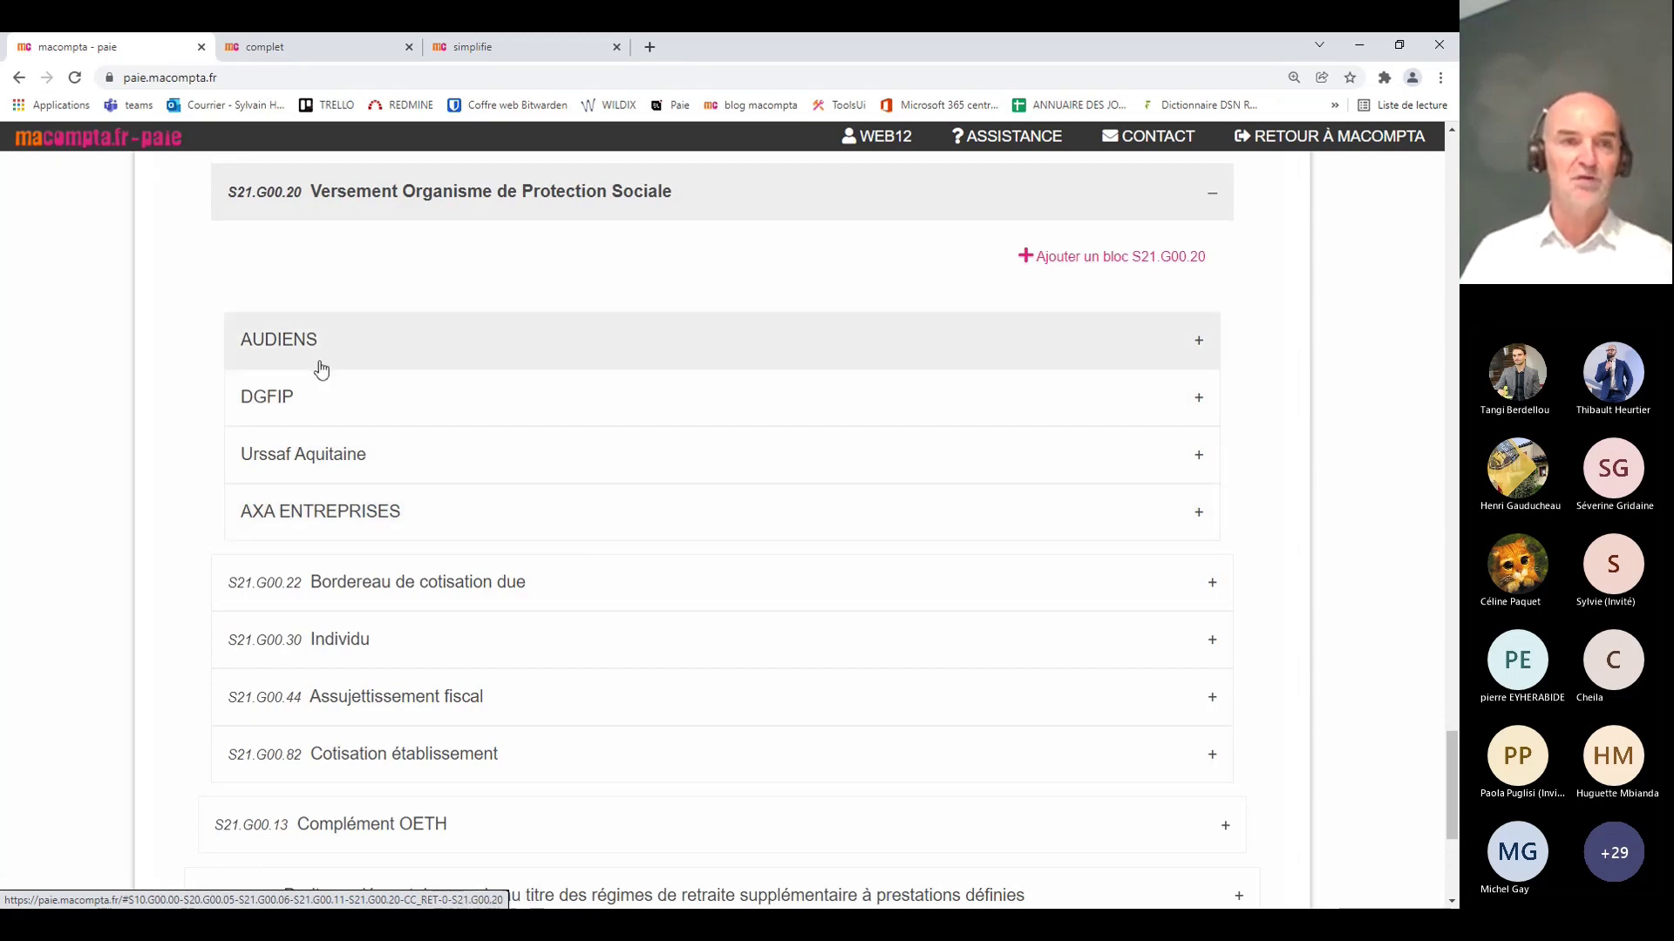
click(385, 353)
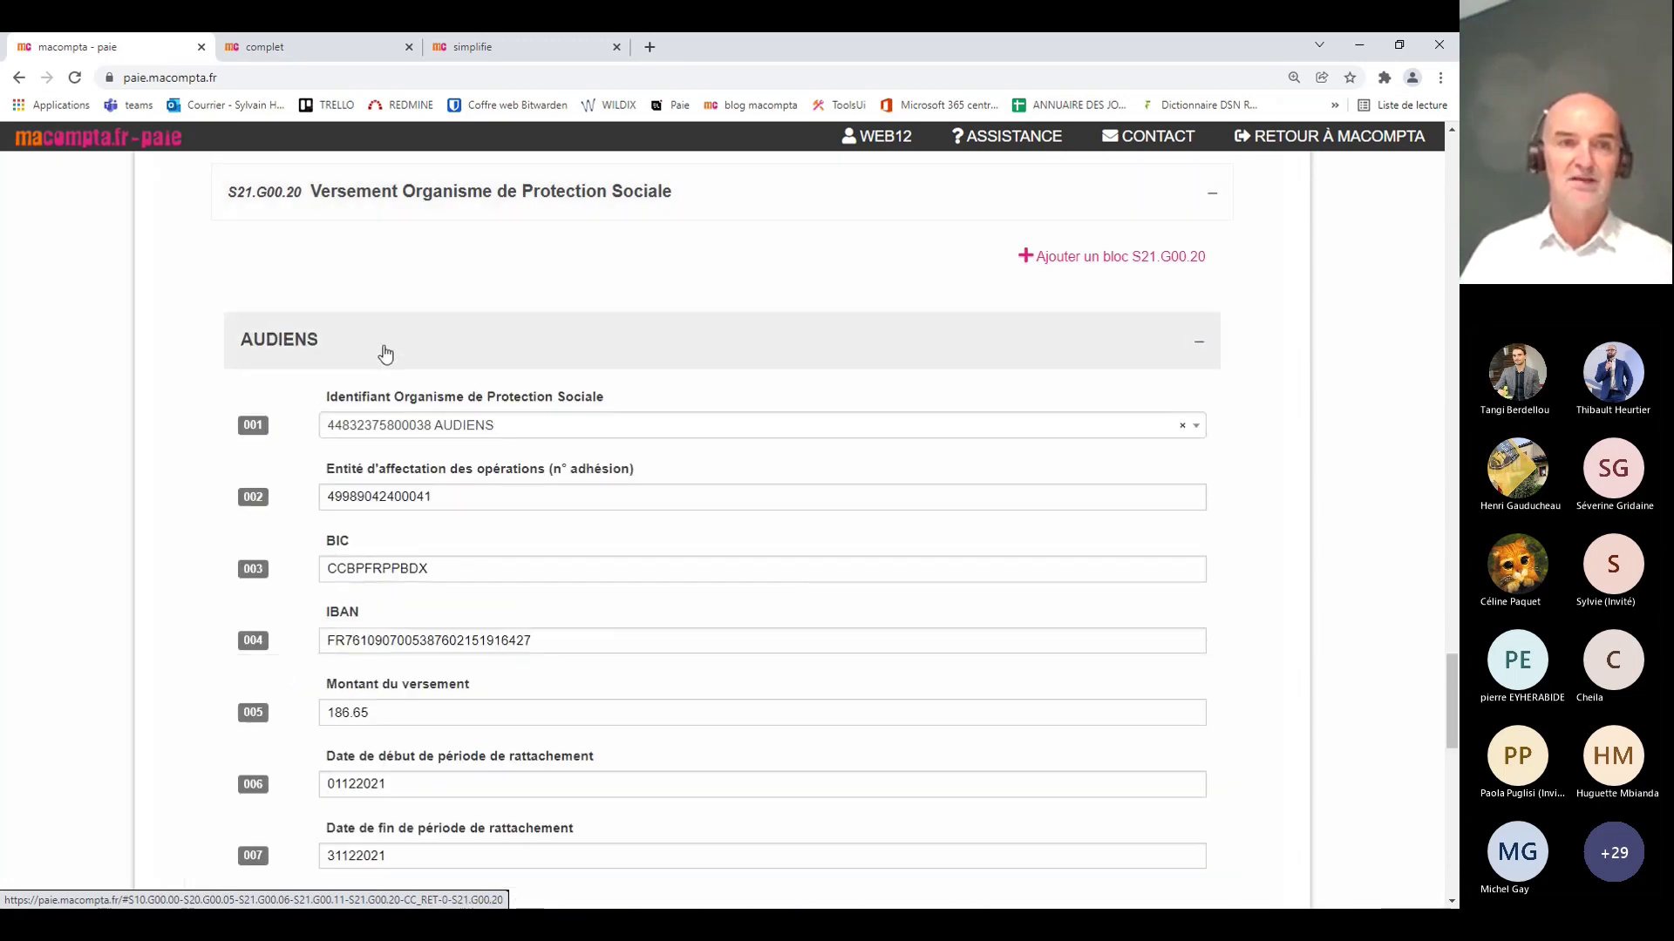
scroll(795, 556, down, 2)
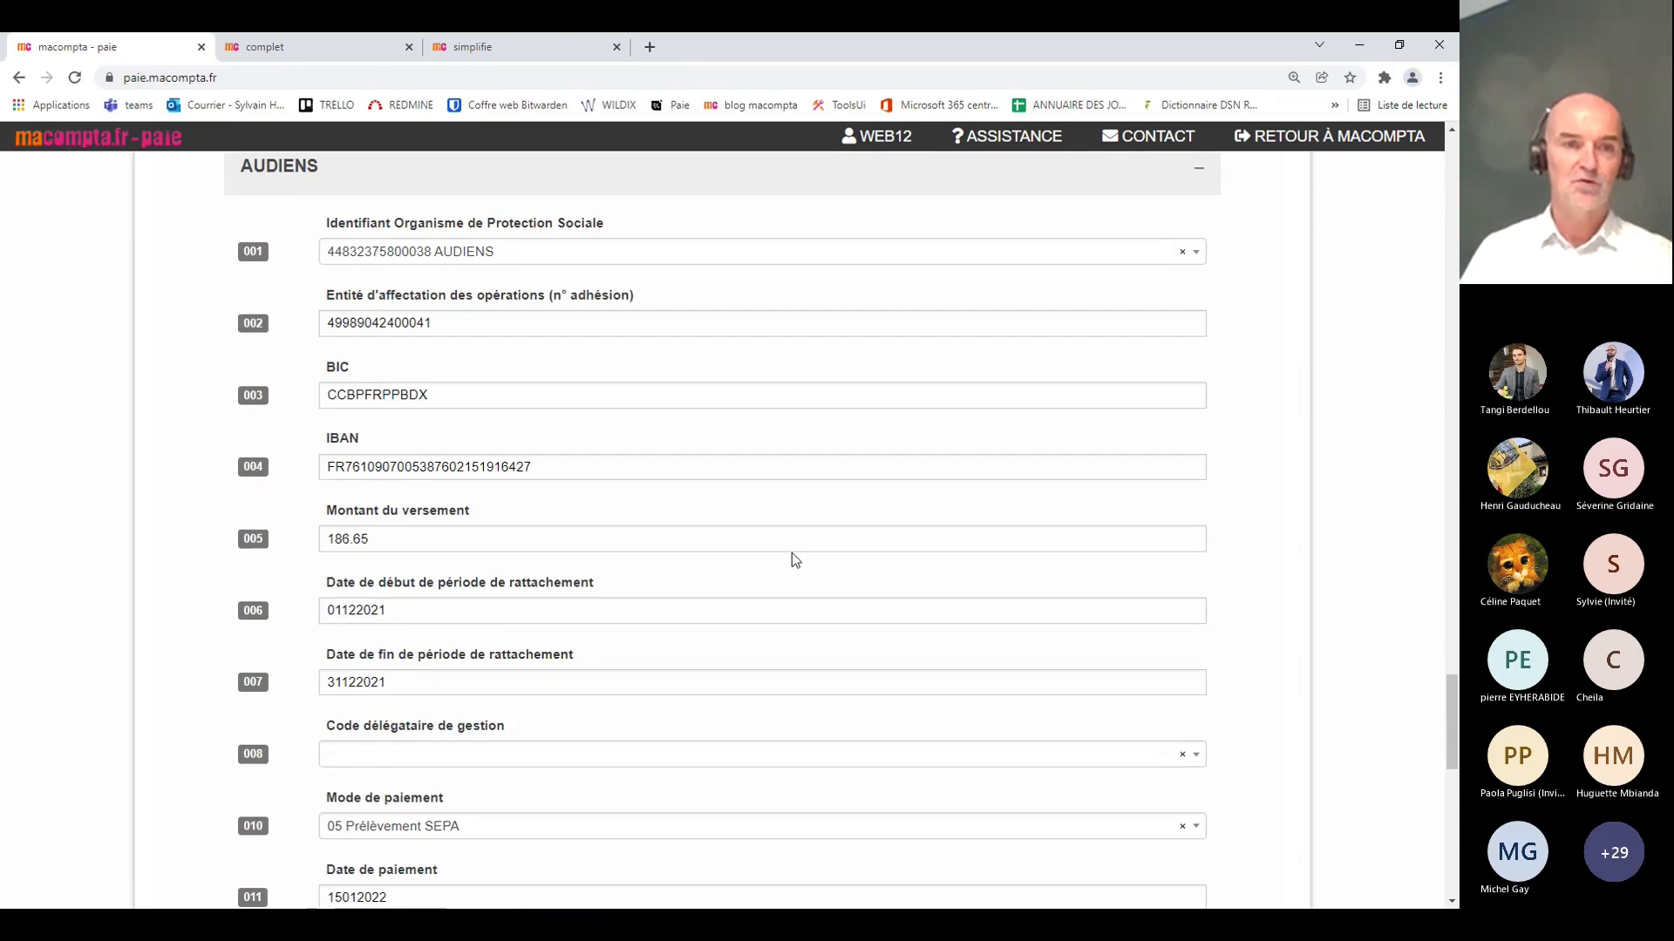
click(395, 538)
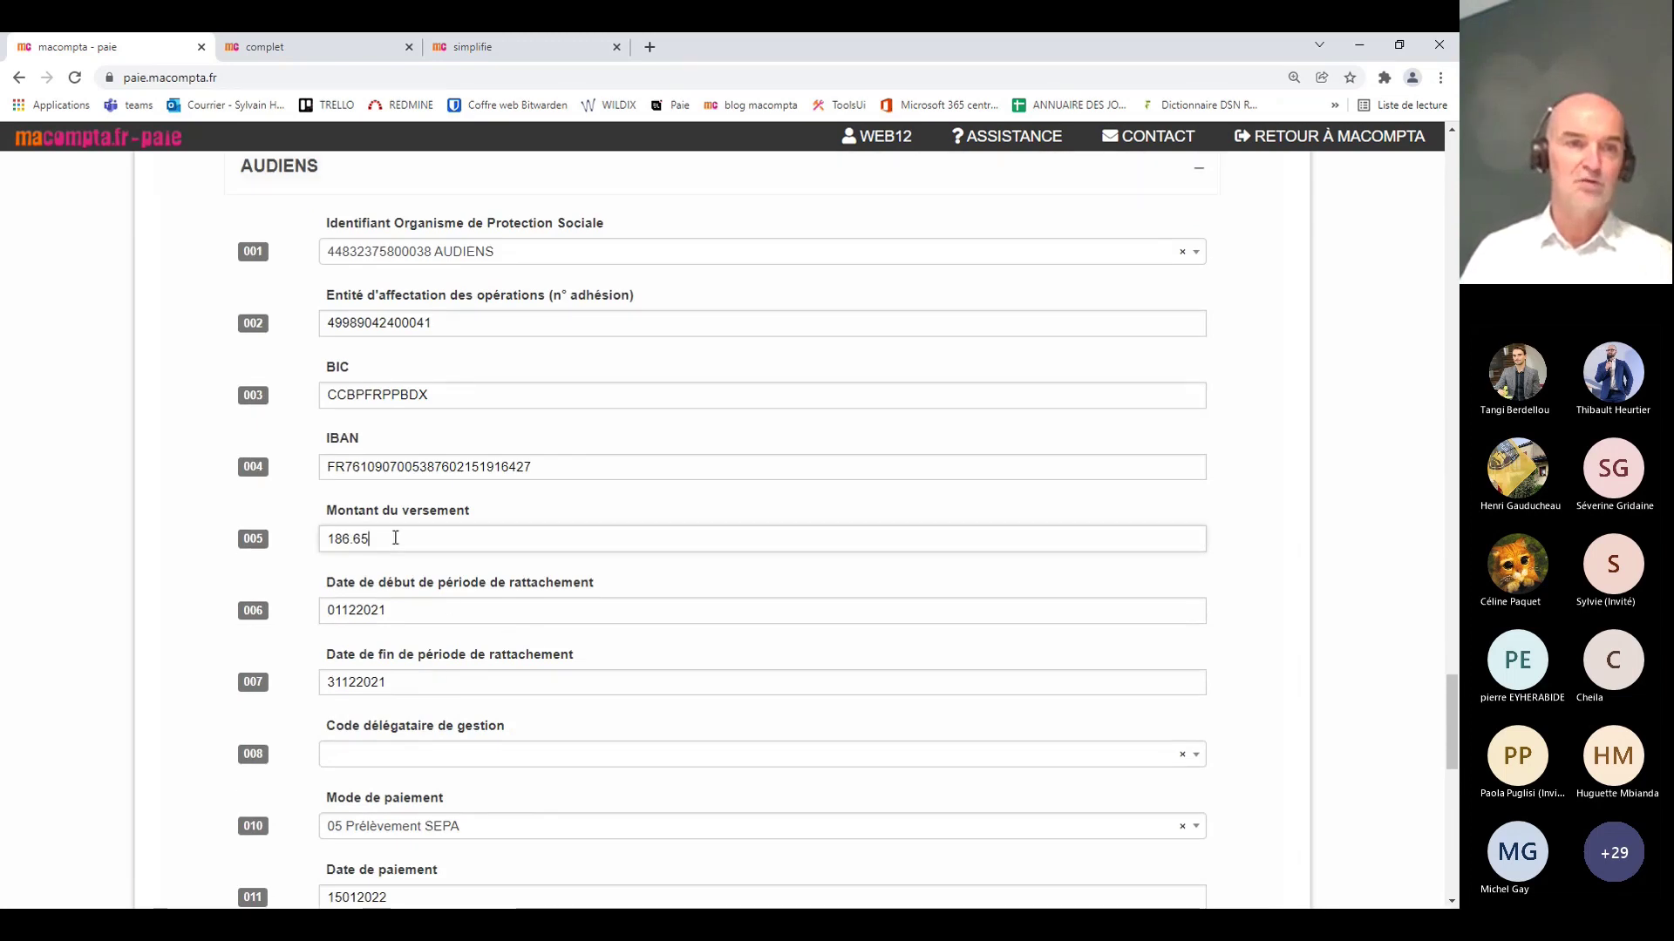
drag(394, 538, 324, 539)
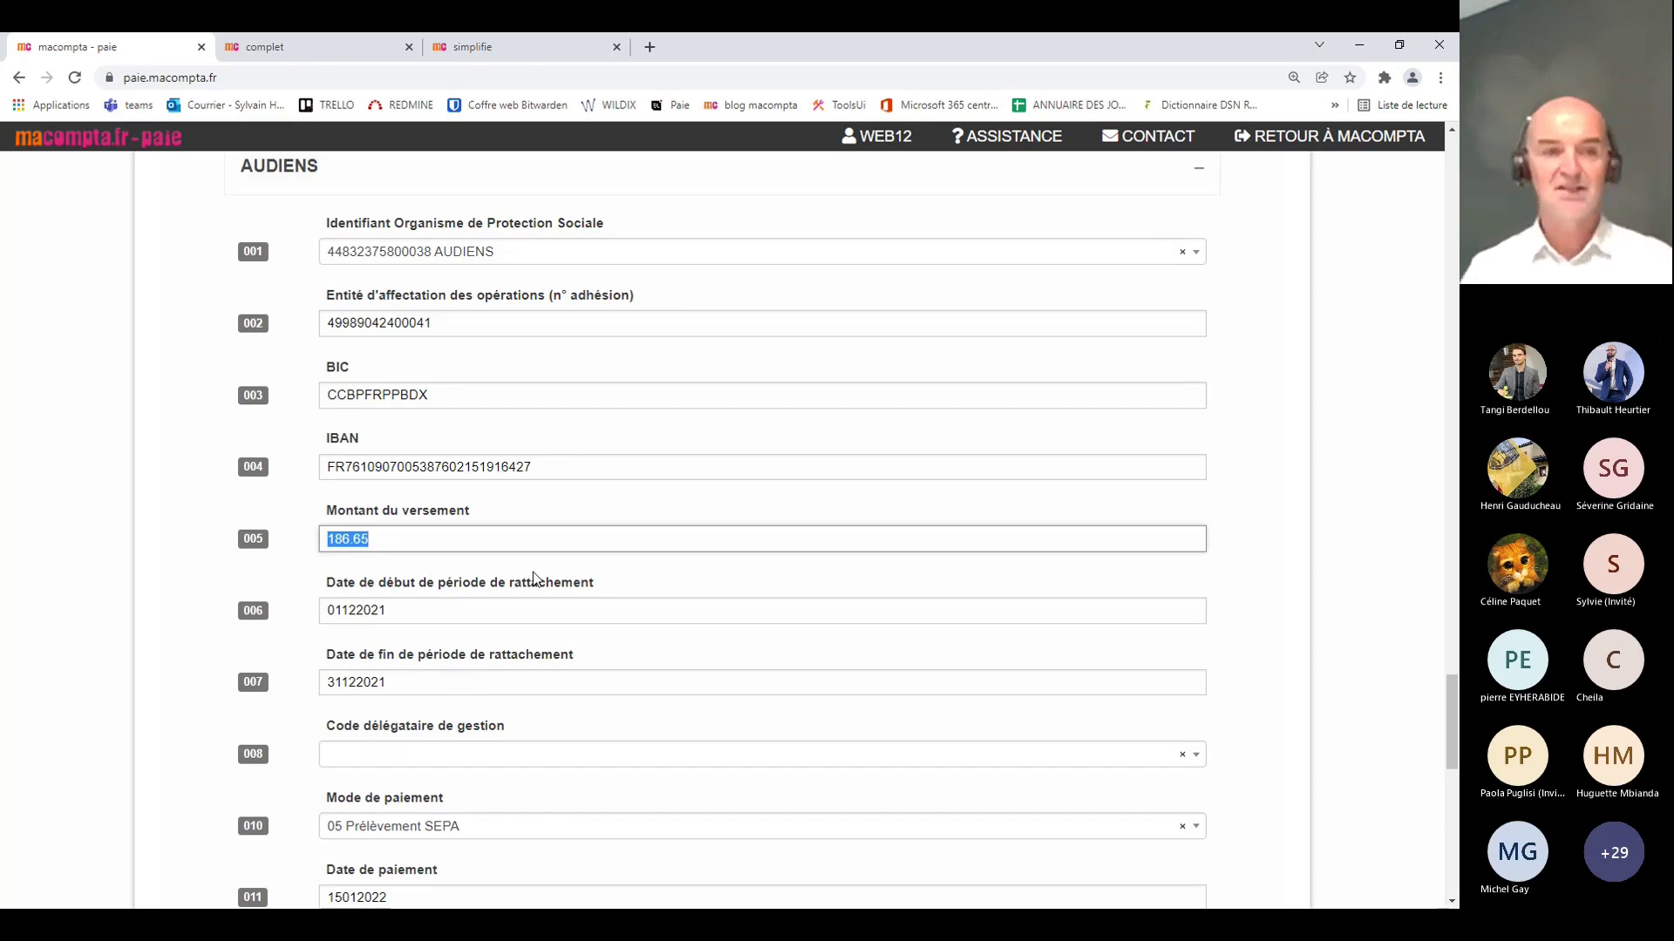
scroll(535, 578, up, 2)
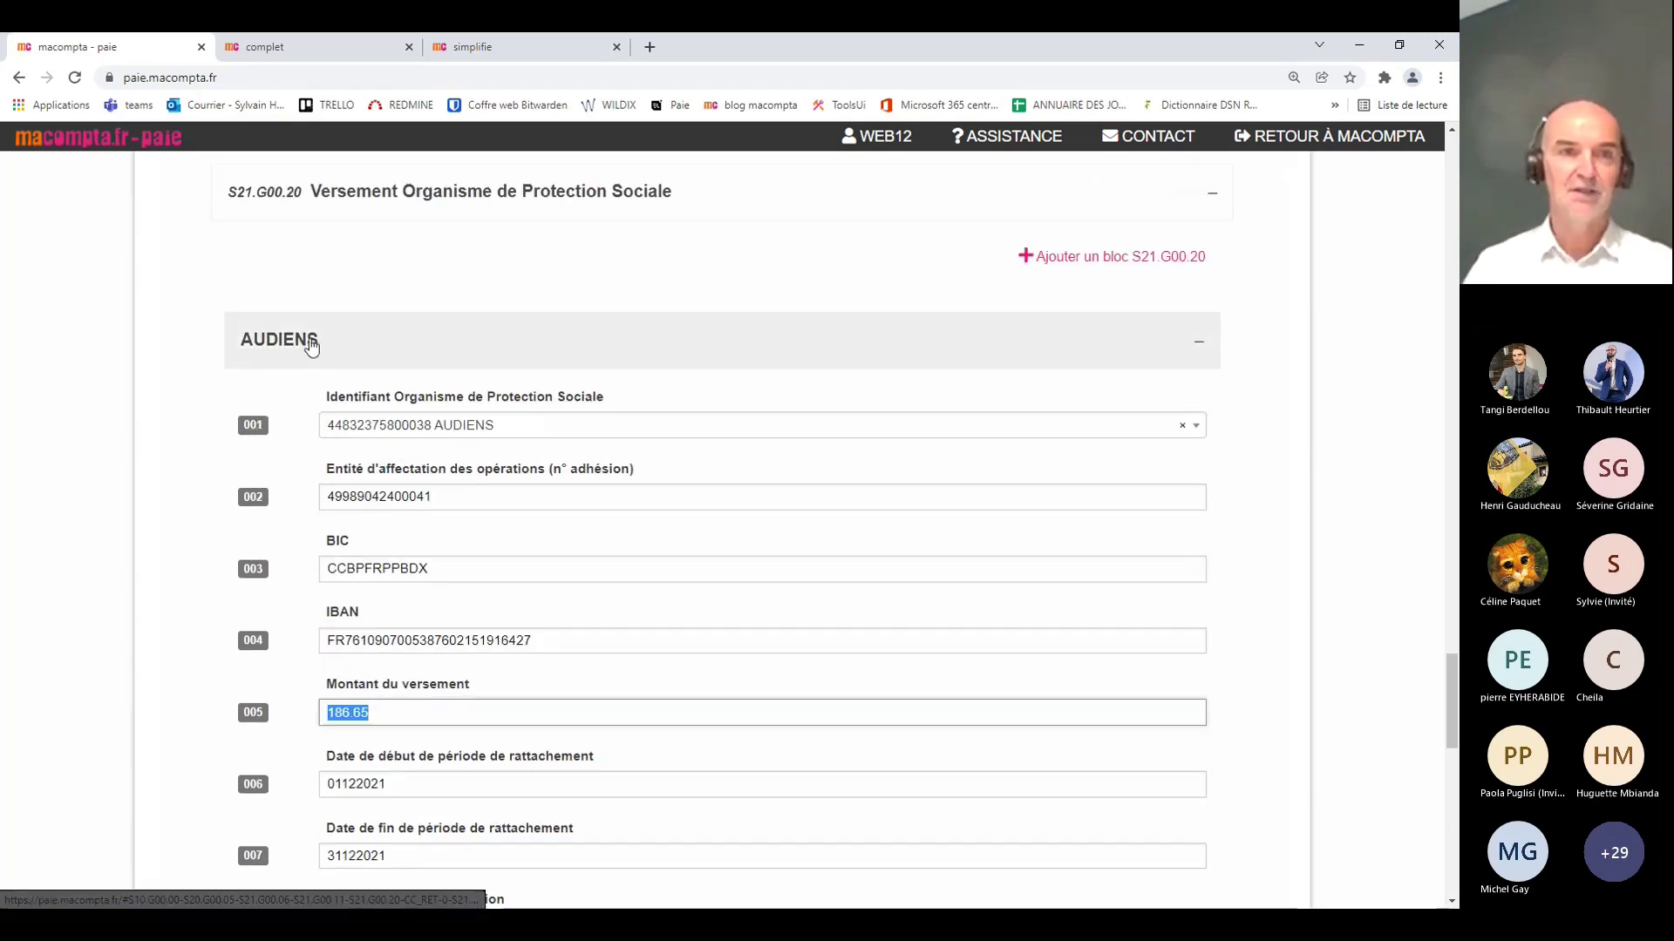
click(312, 343)
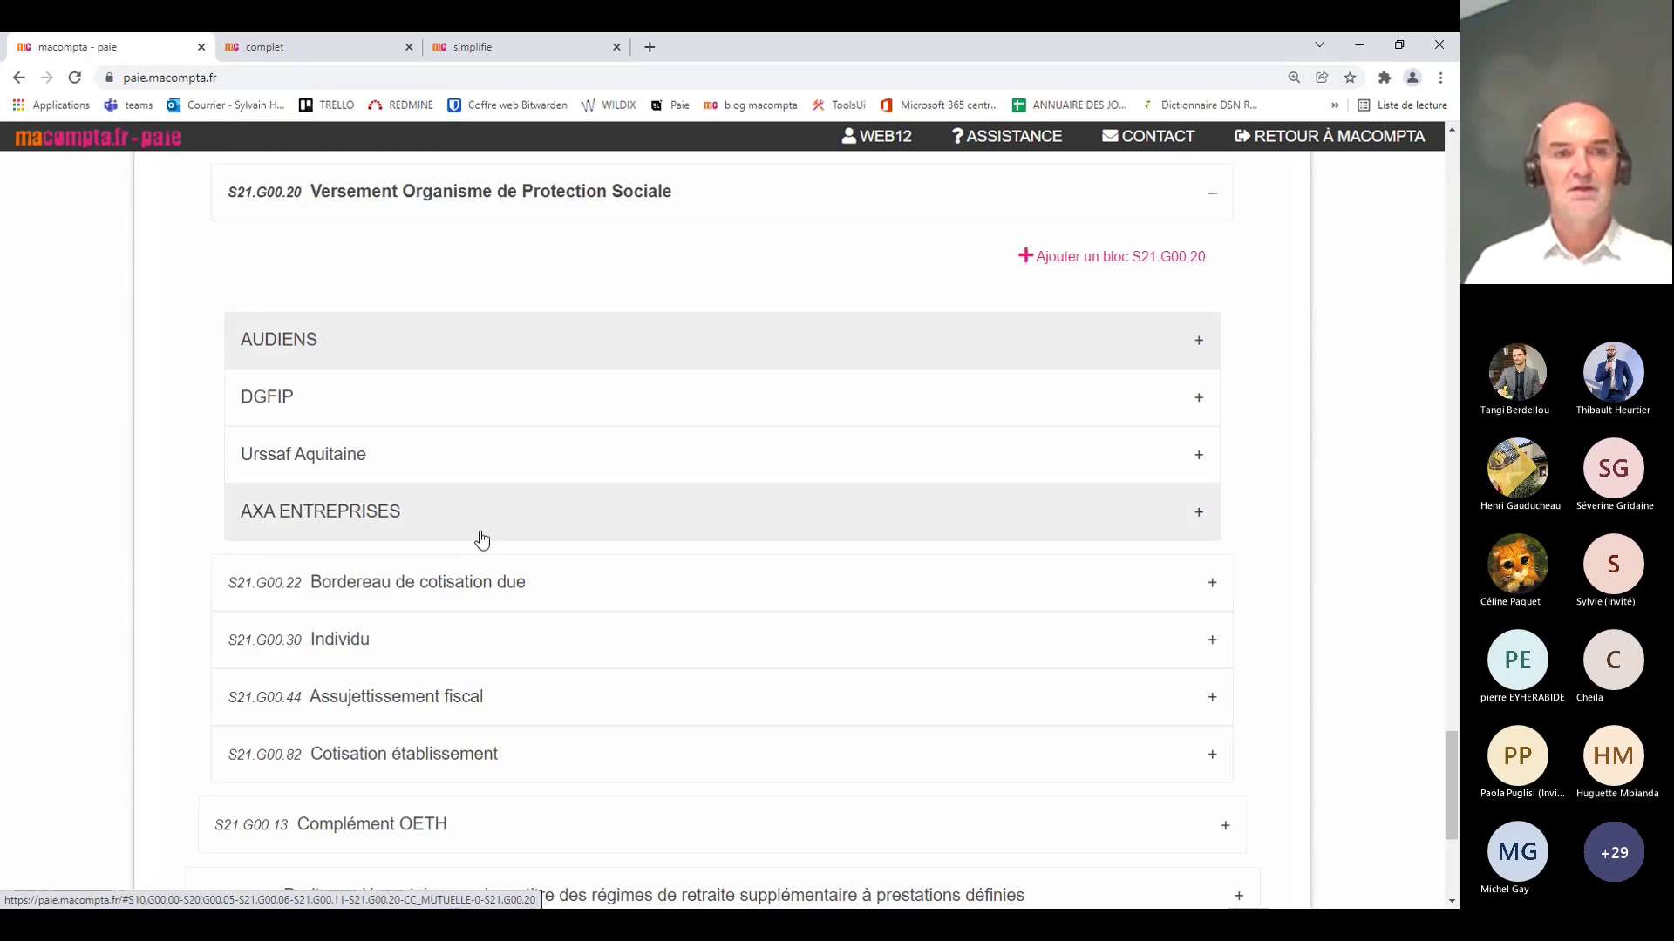
Step: Check the Urssaf Aquitaine payment of 754.00, then expand Bordereau de cotisation due
click(307, 458)
scroll(317, 466, down, 4)
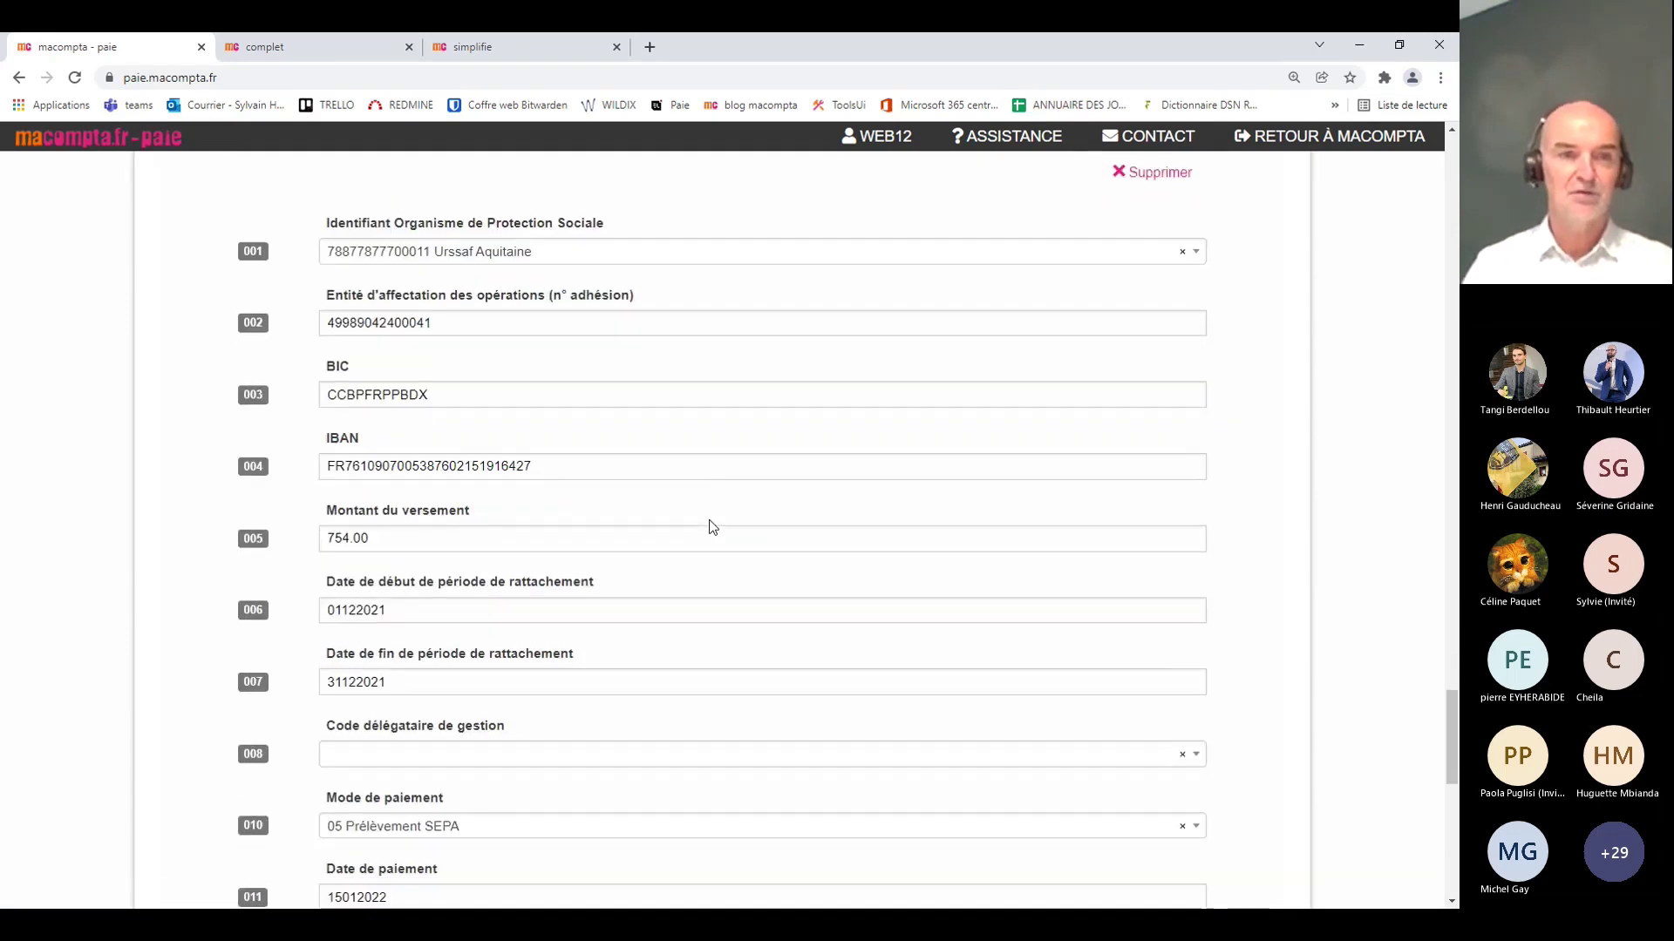
click(445, 537)
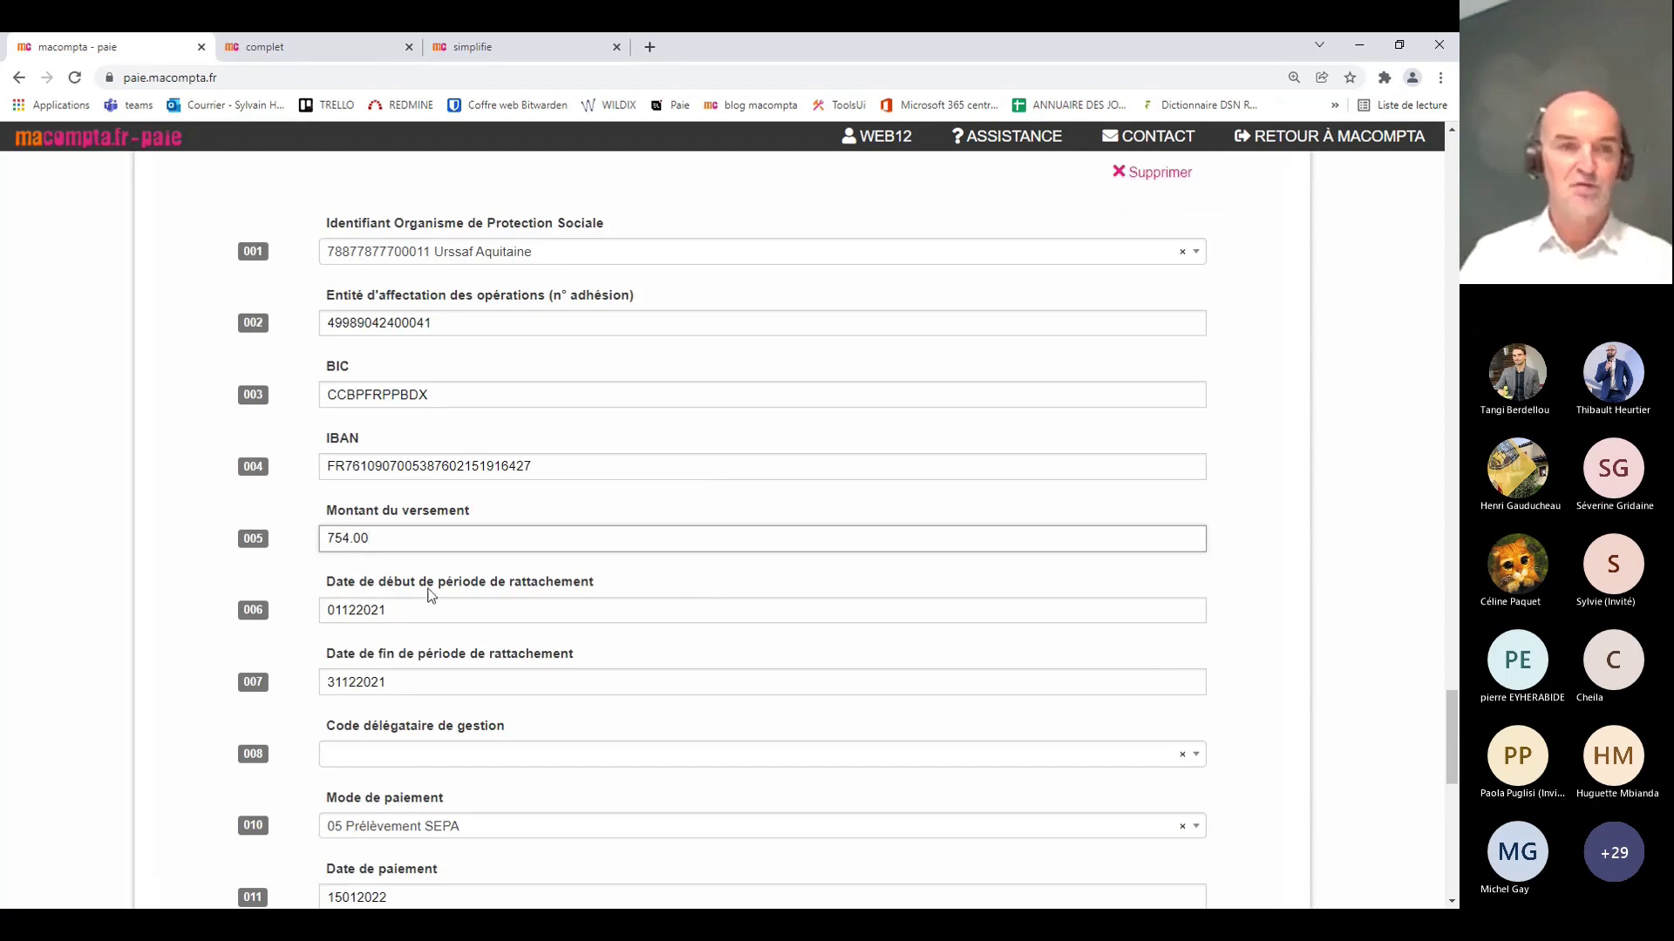
drag(423, 540, 332, 537)
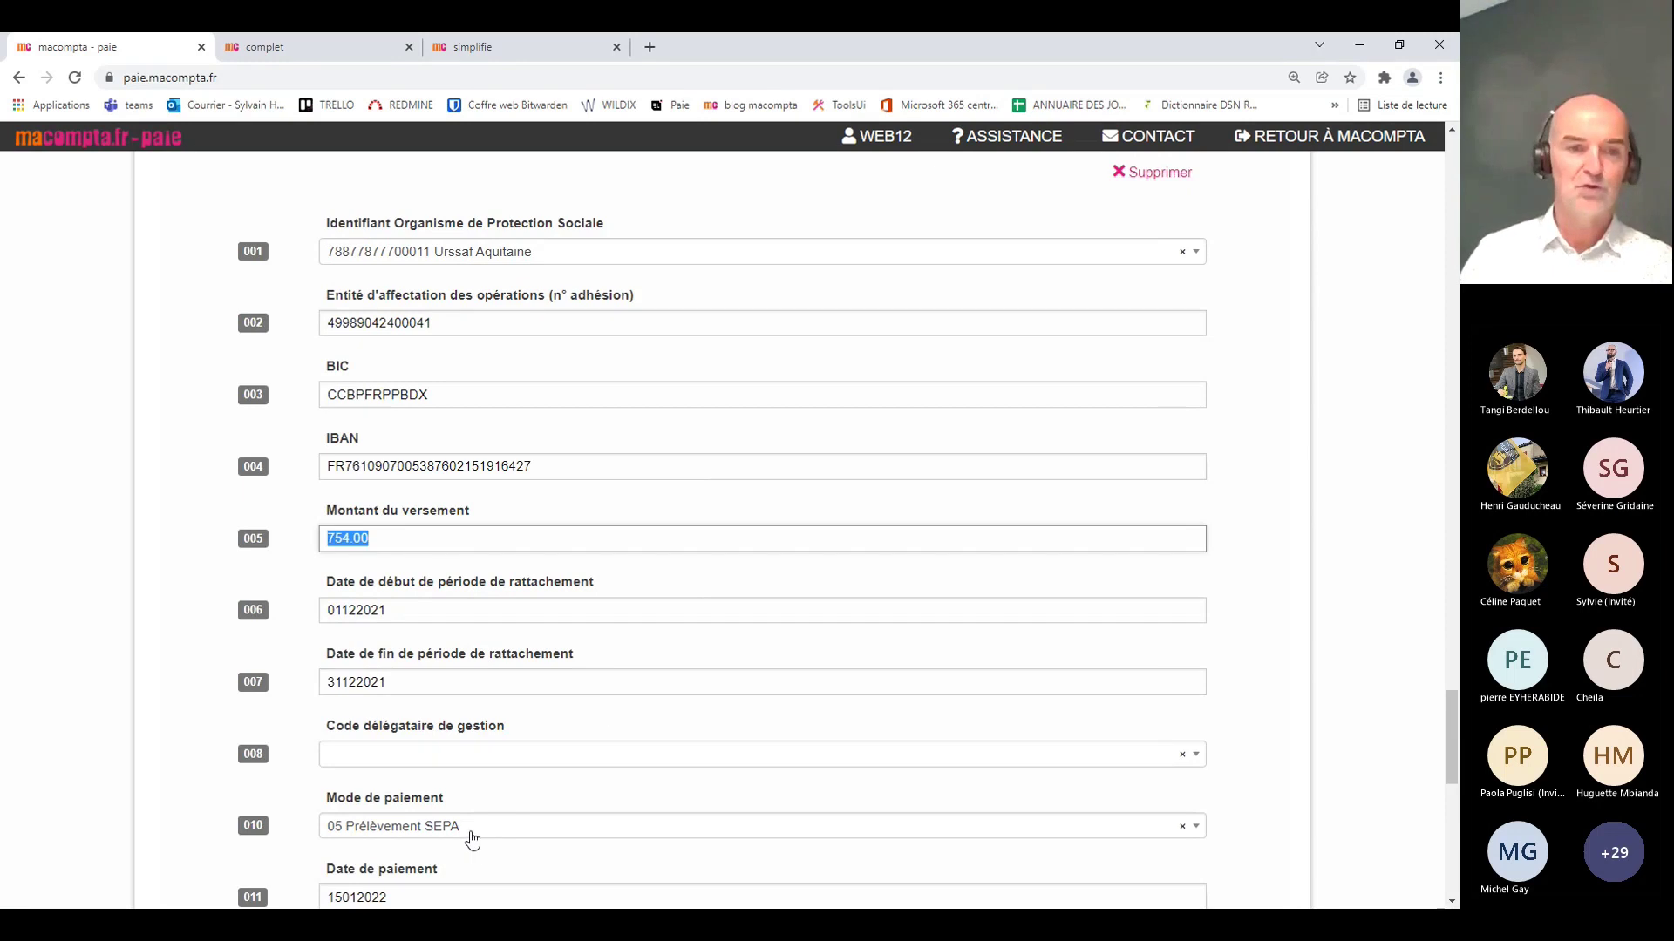
scroll(456, 868, down, 2)
scroll(590, 433, up, 5)
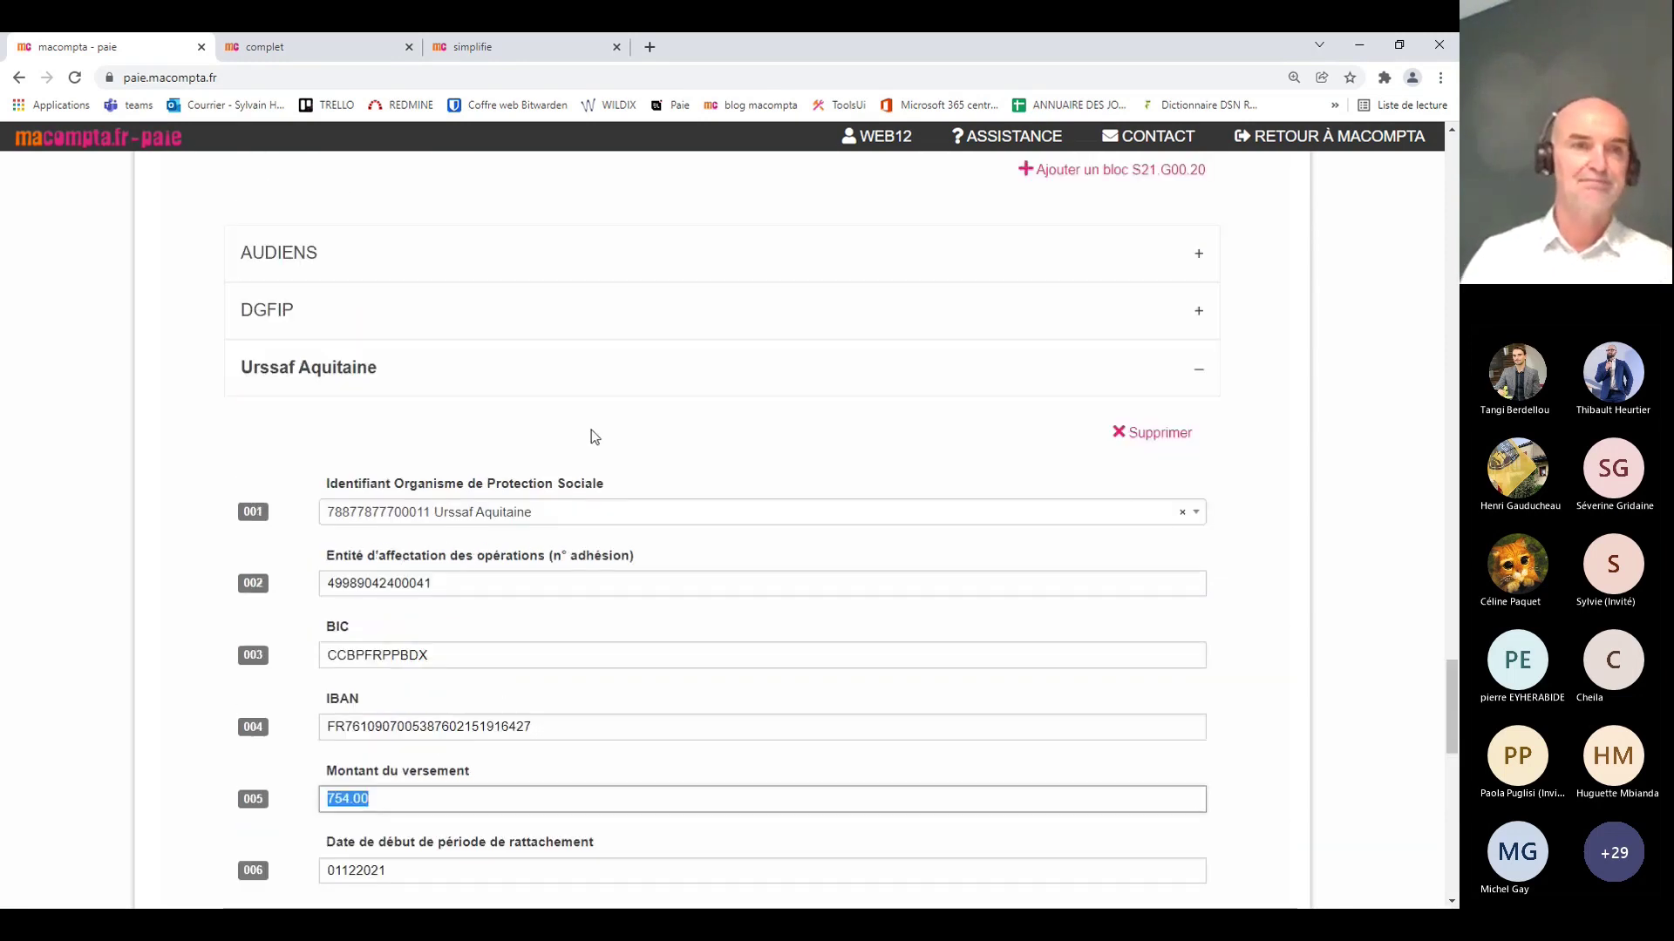
click(361, 471)
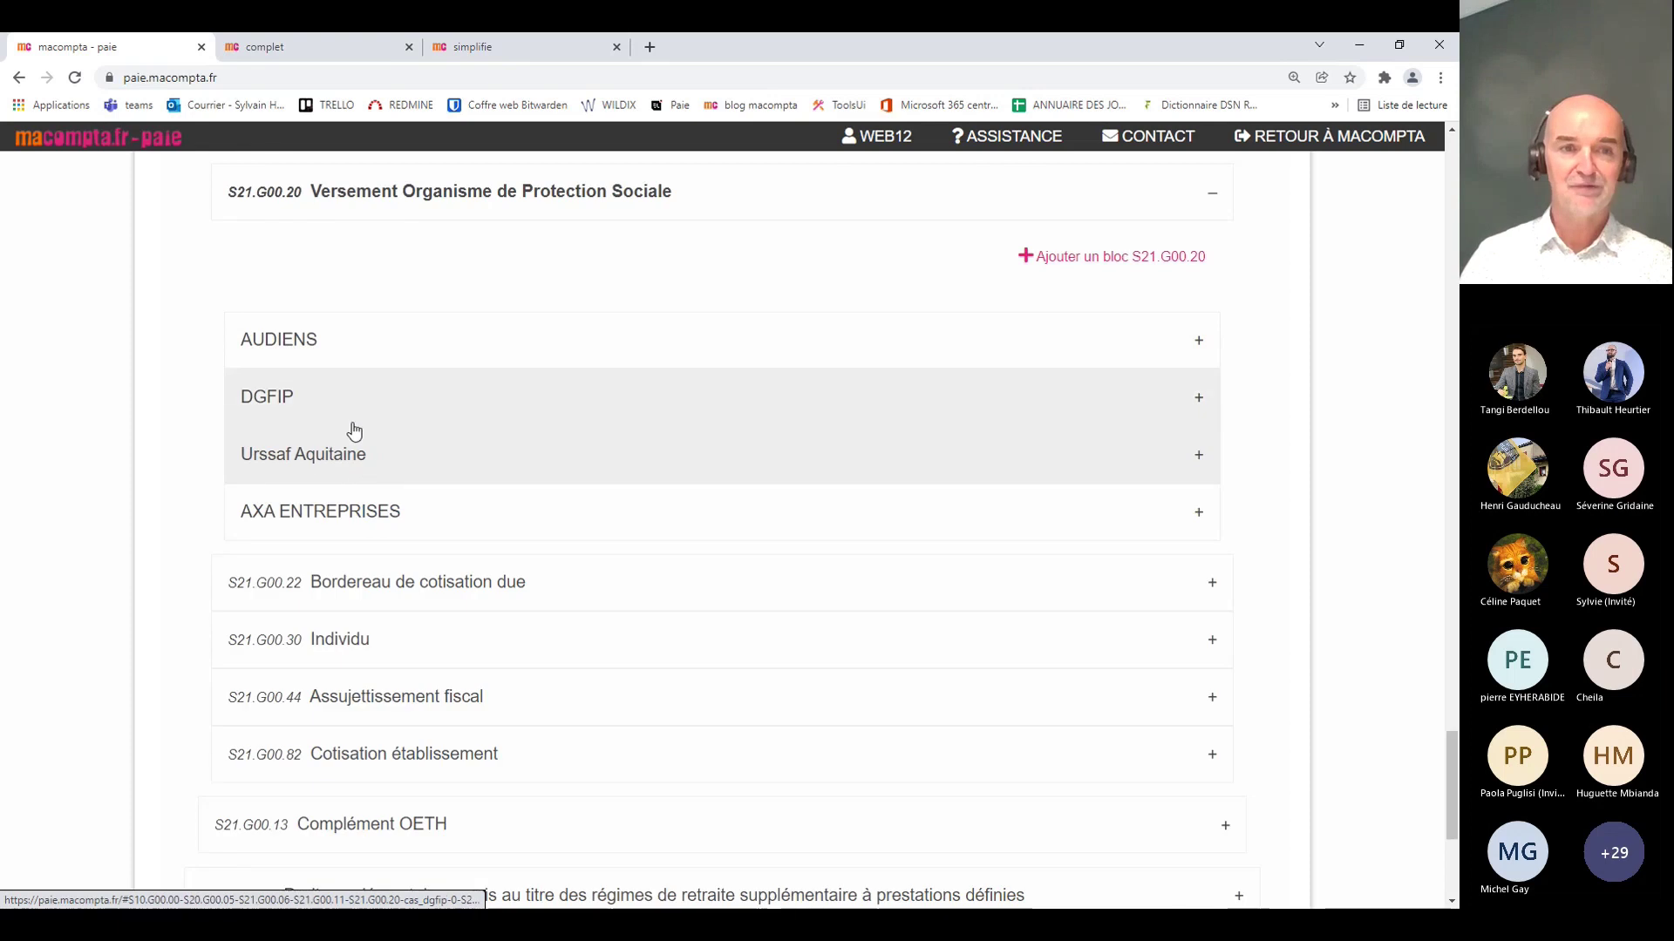
click(494, 593)
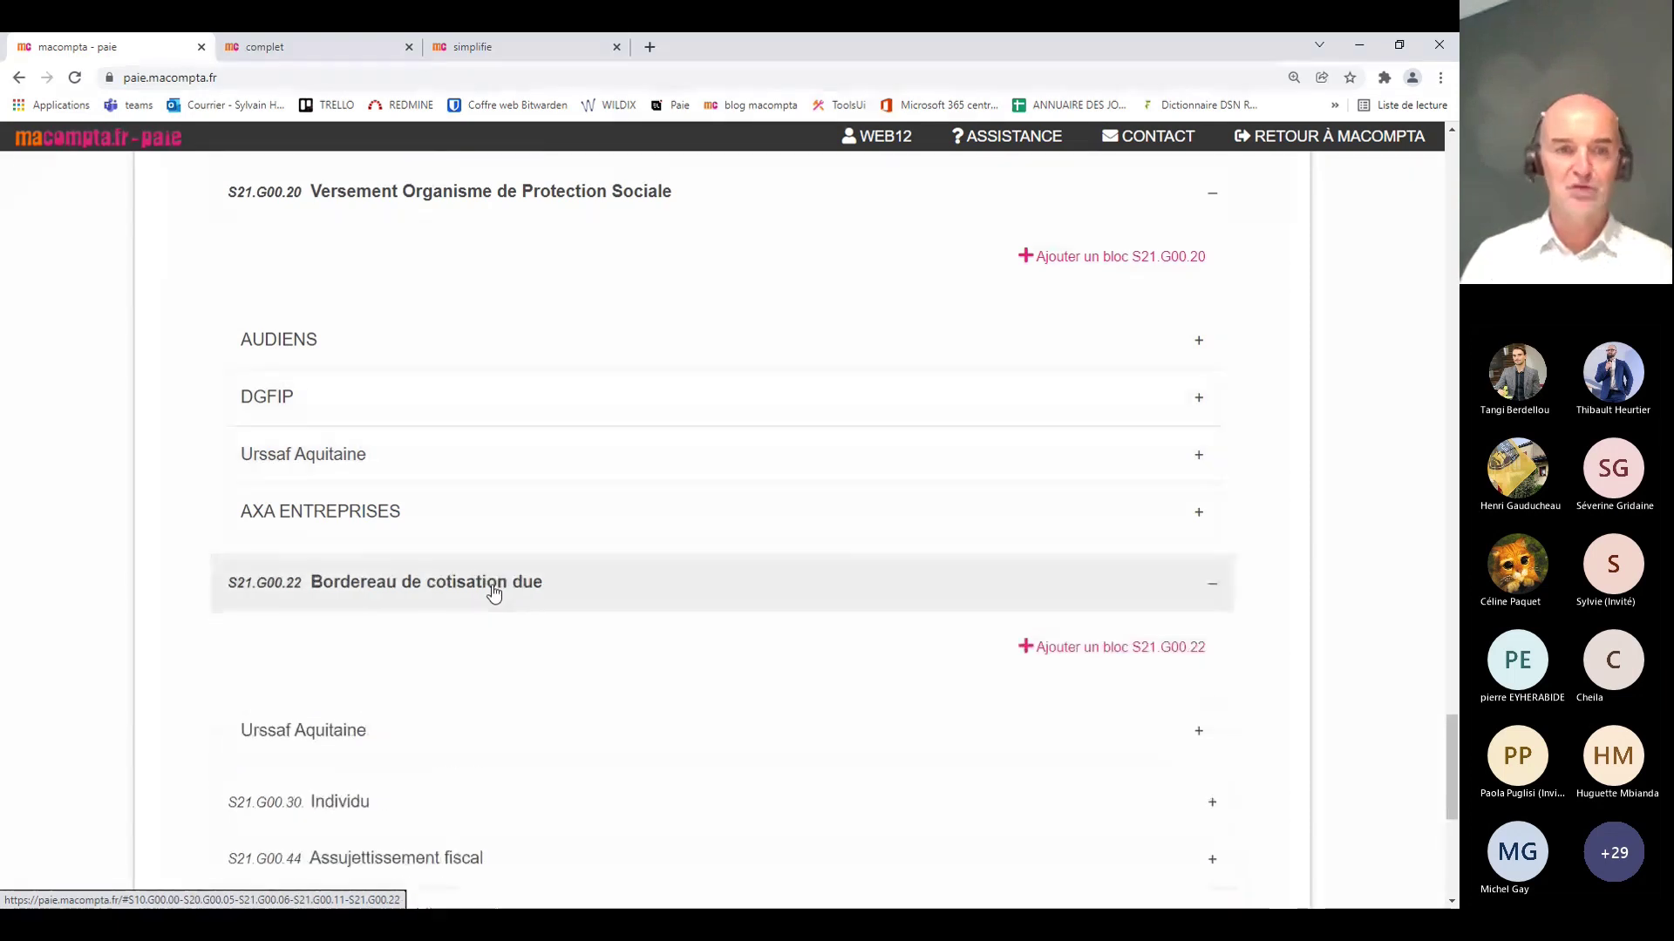
Step: Collapse the S21.G00.23 Cotisation agrégée list and expand the S21.G00.30 Individu block
scroll(505, 594, down, 3)
click(413, 484)
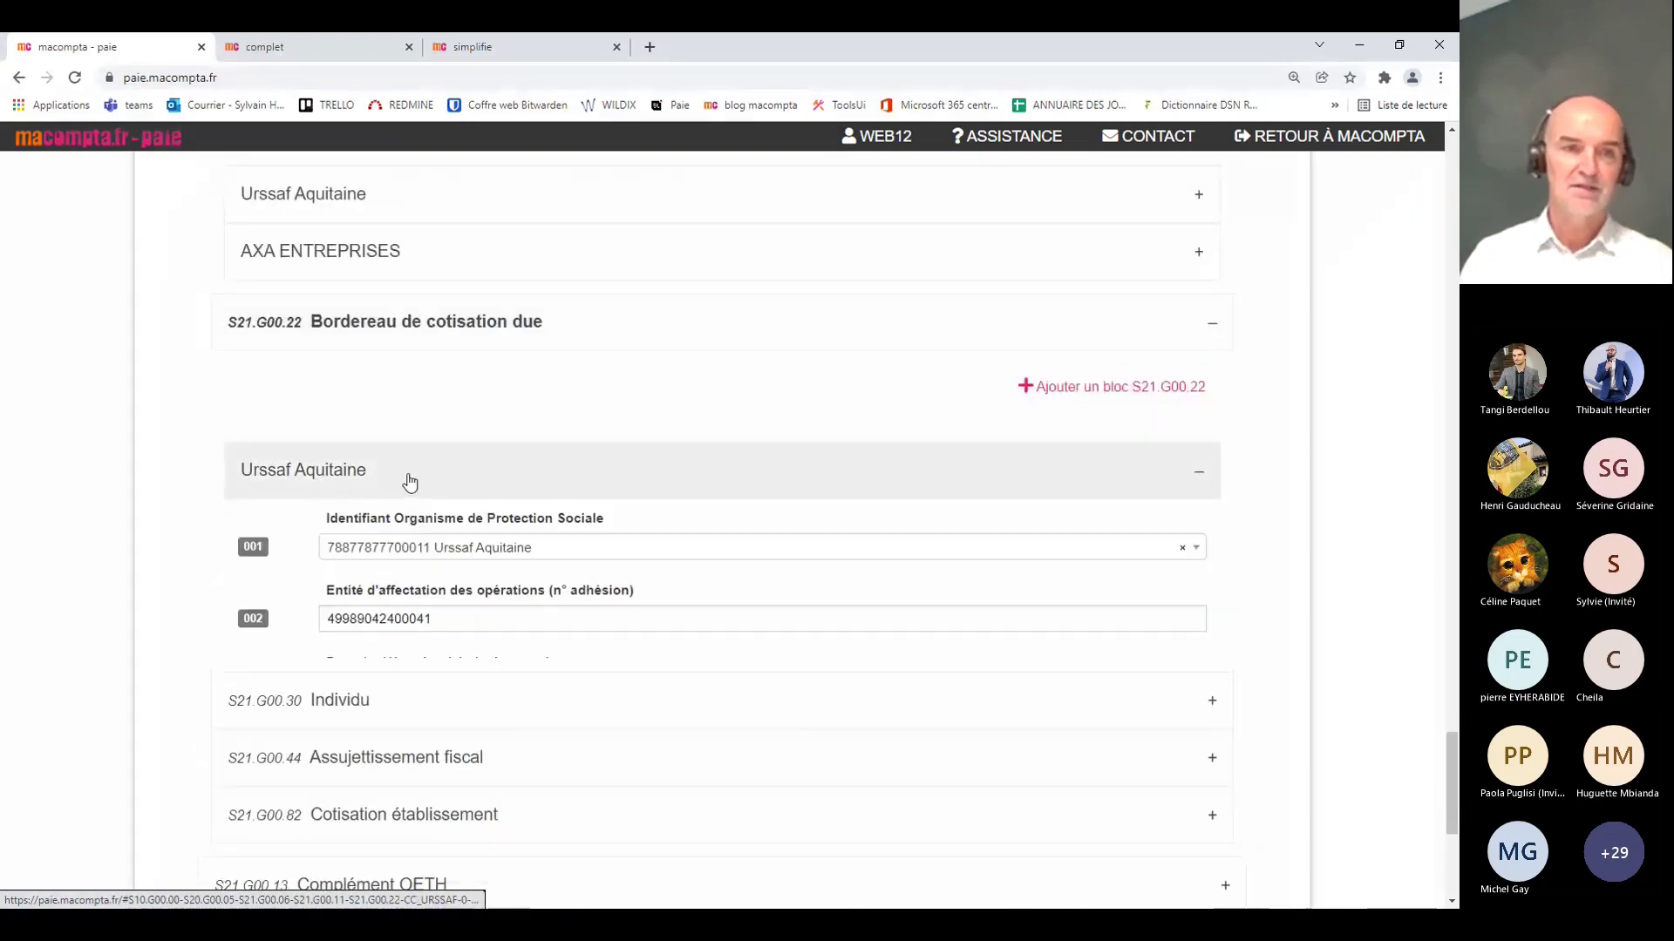
scroll(722, 698, down, 3)
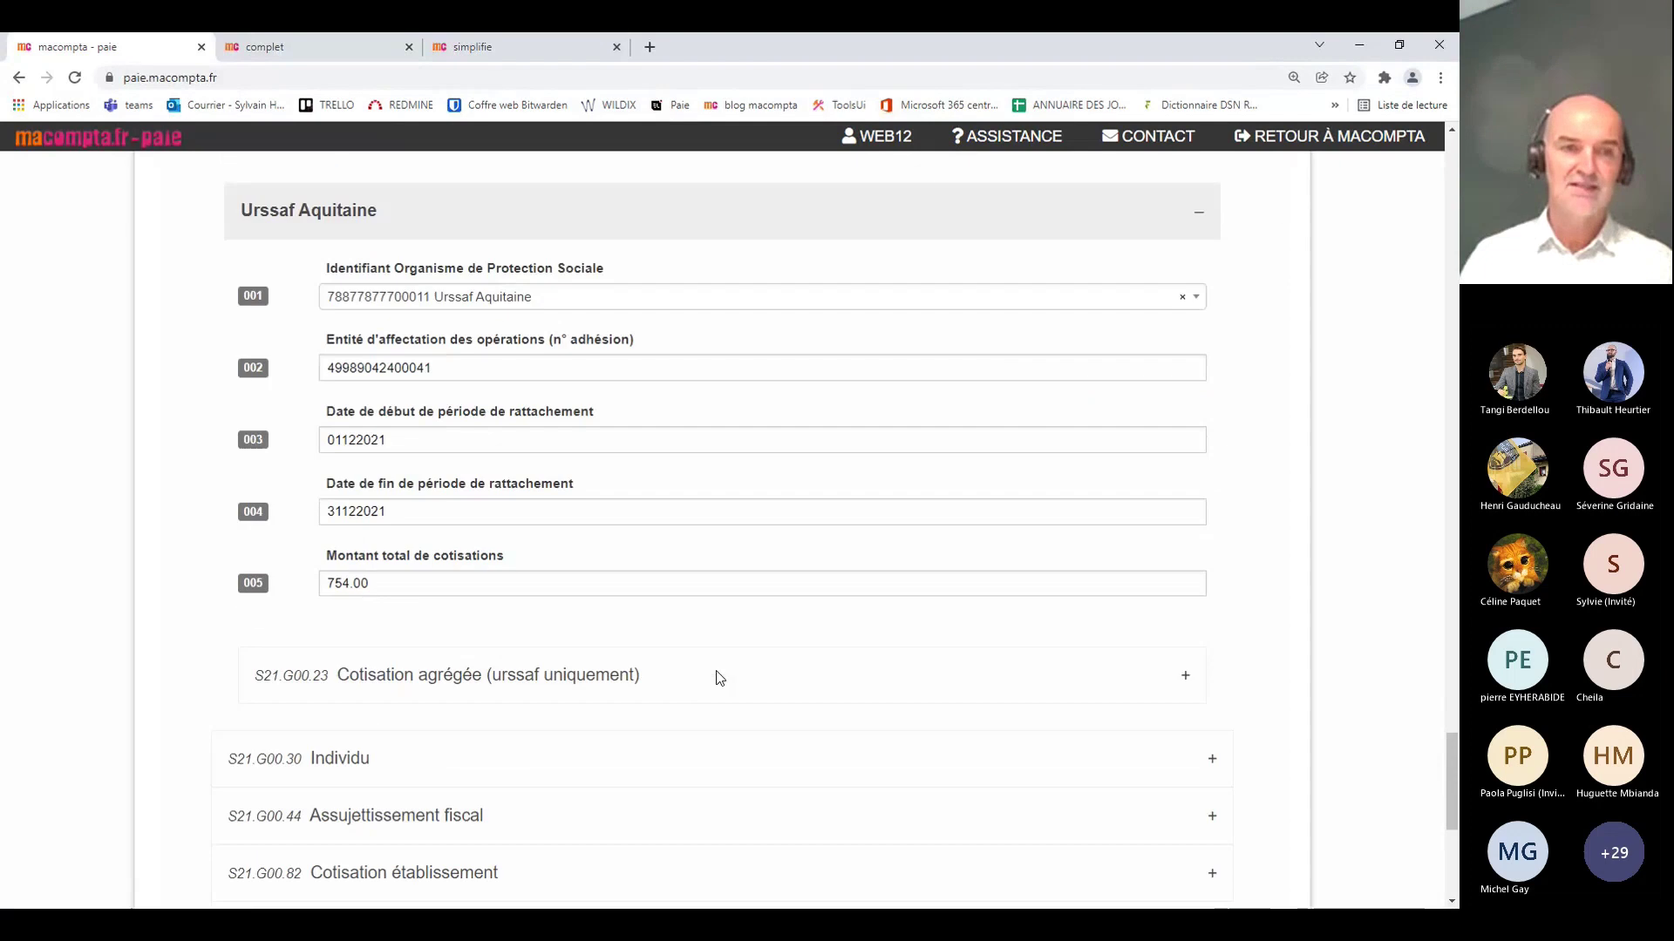
click(466, 689)
scroll(791, 630, down, 3)
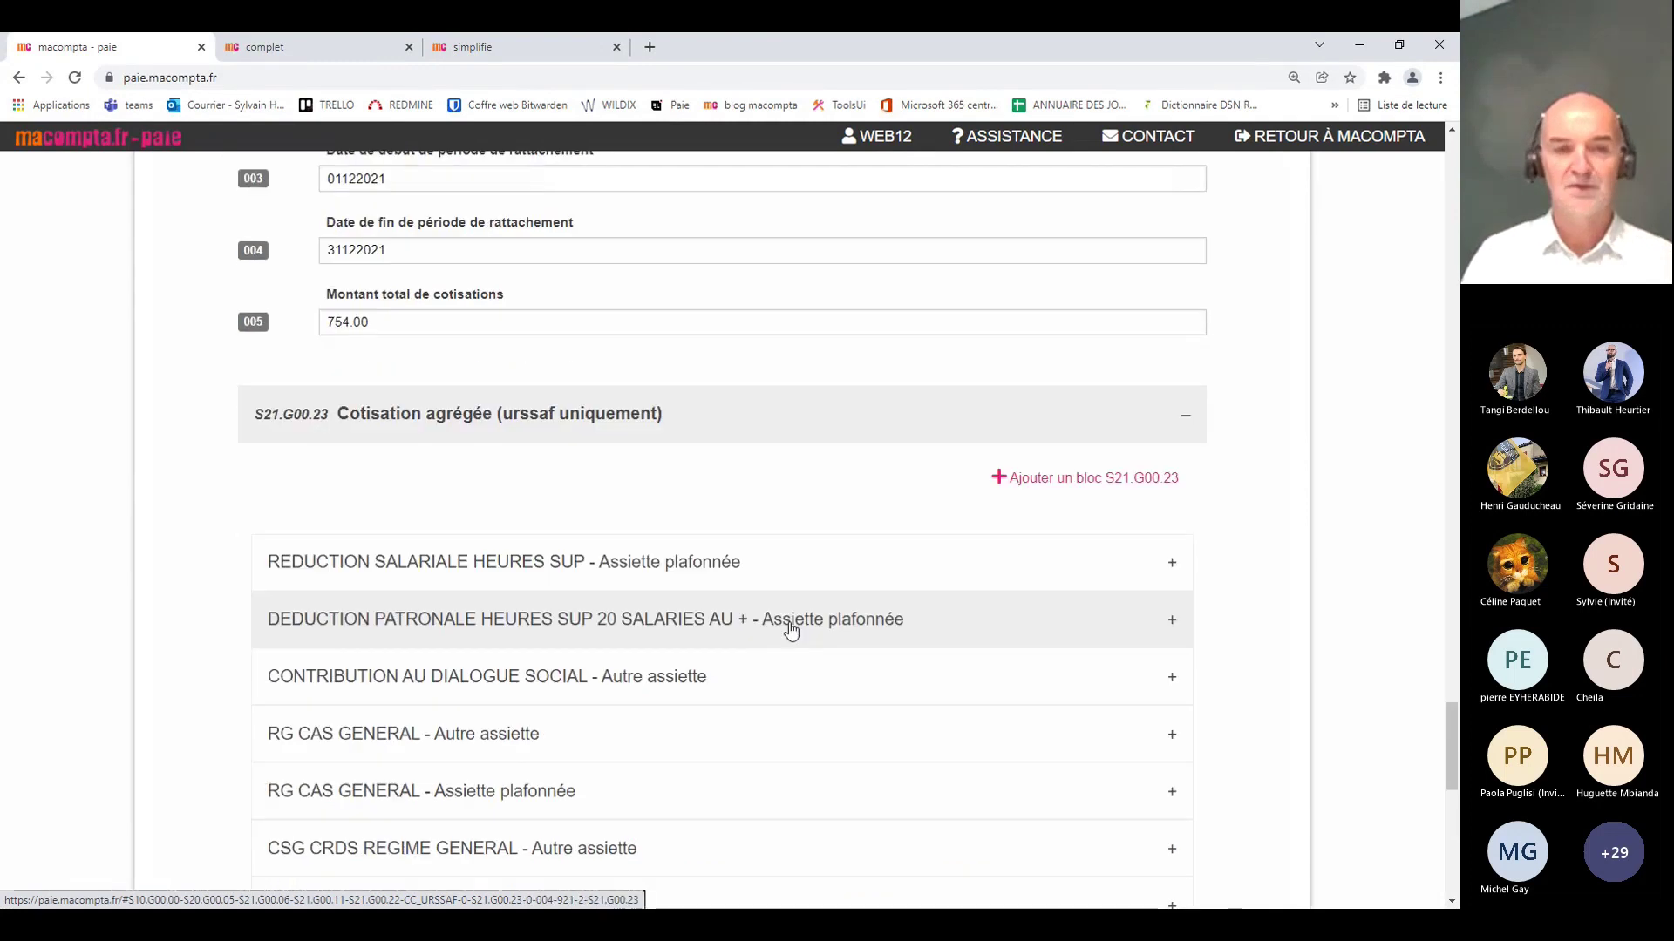
scroll(788, 620, down, 3)
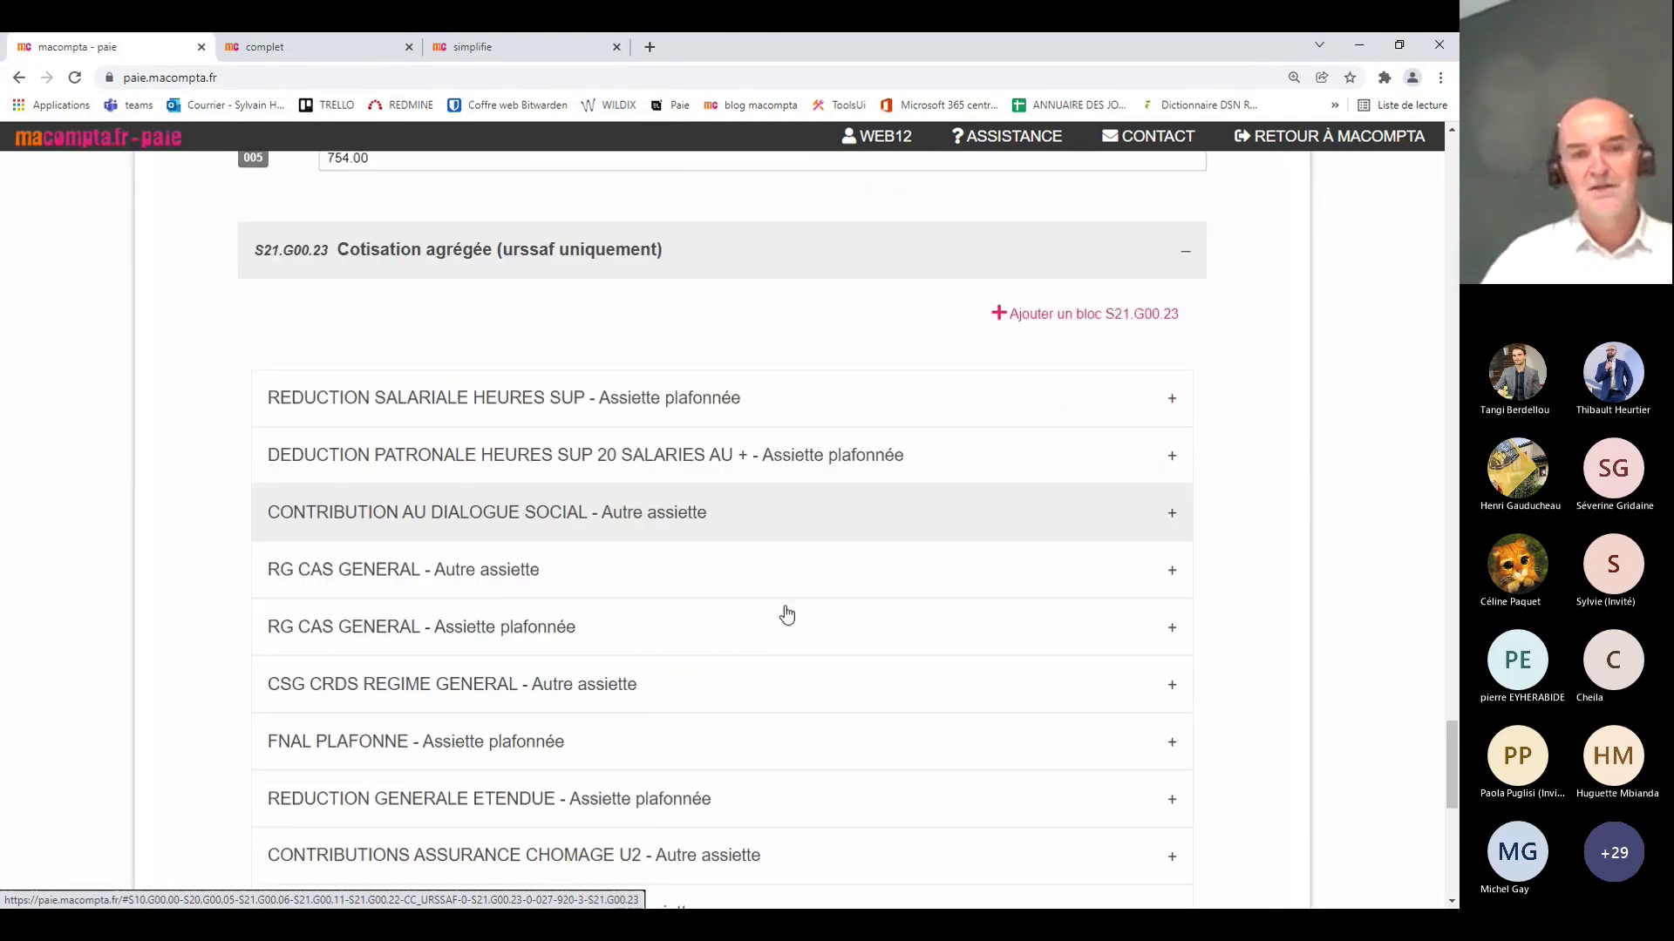
scroll(788, 610, up, 1)
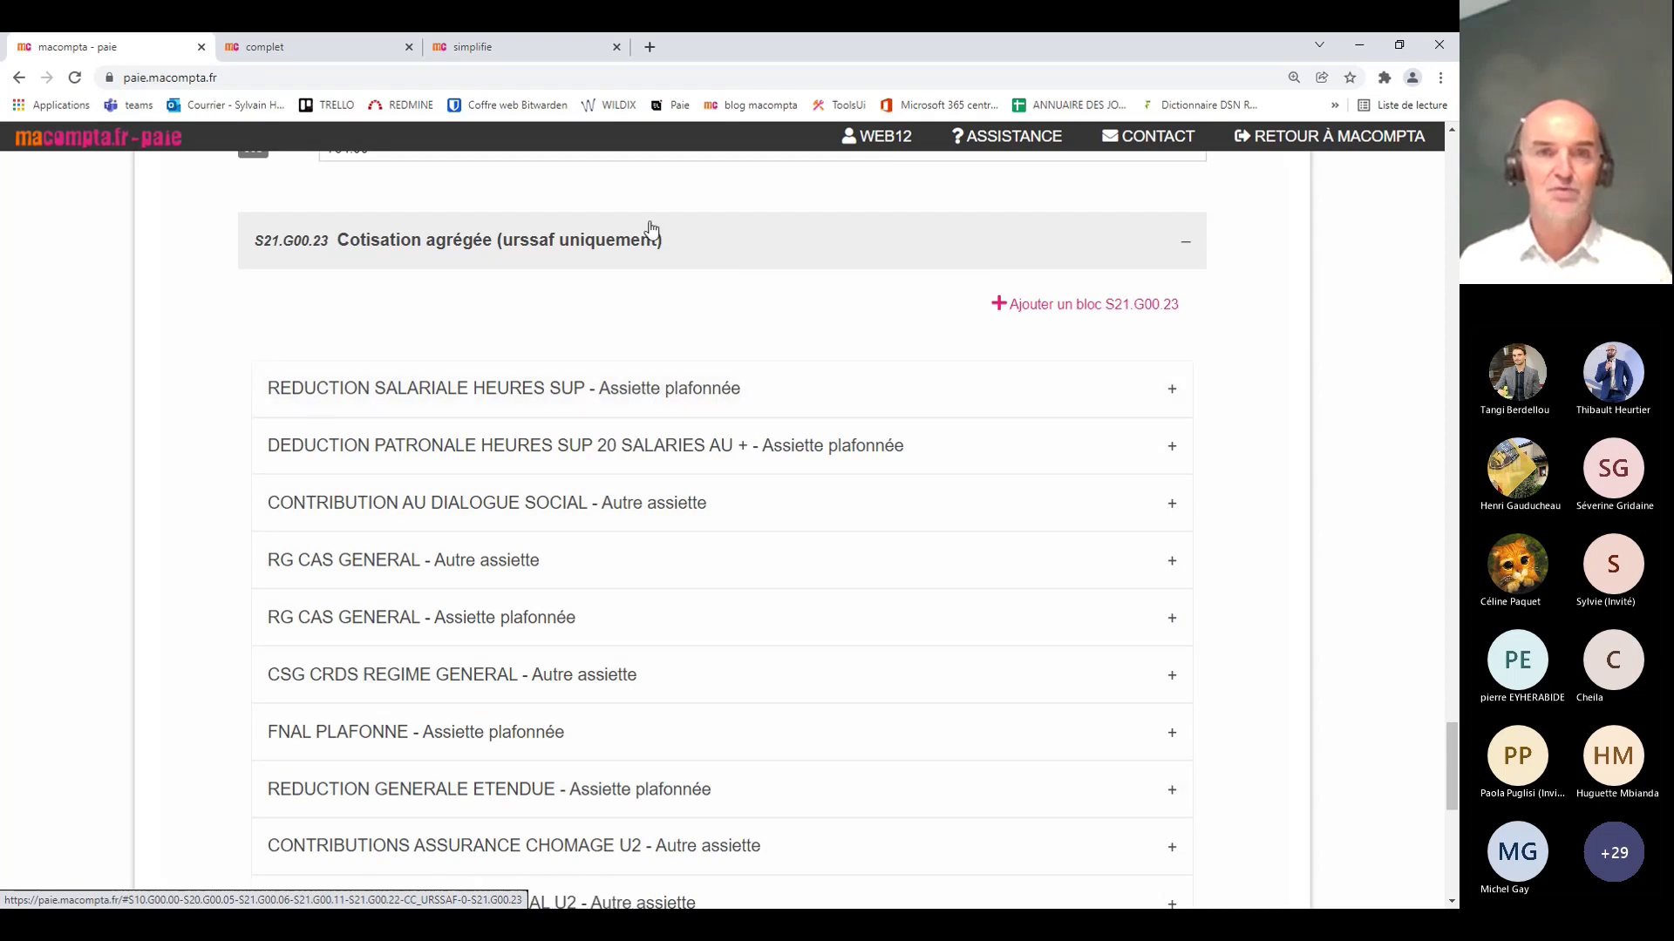
click(590, 255)
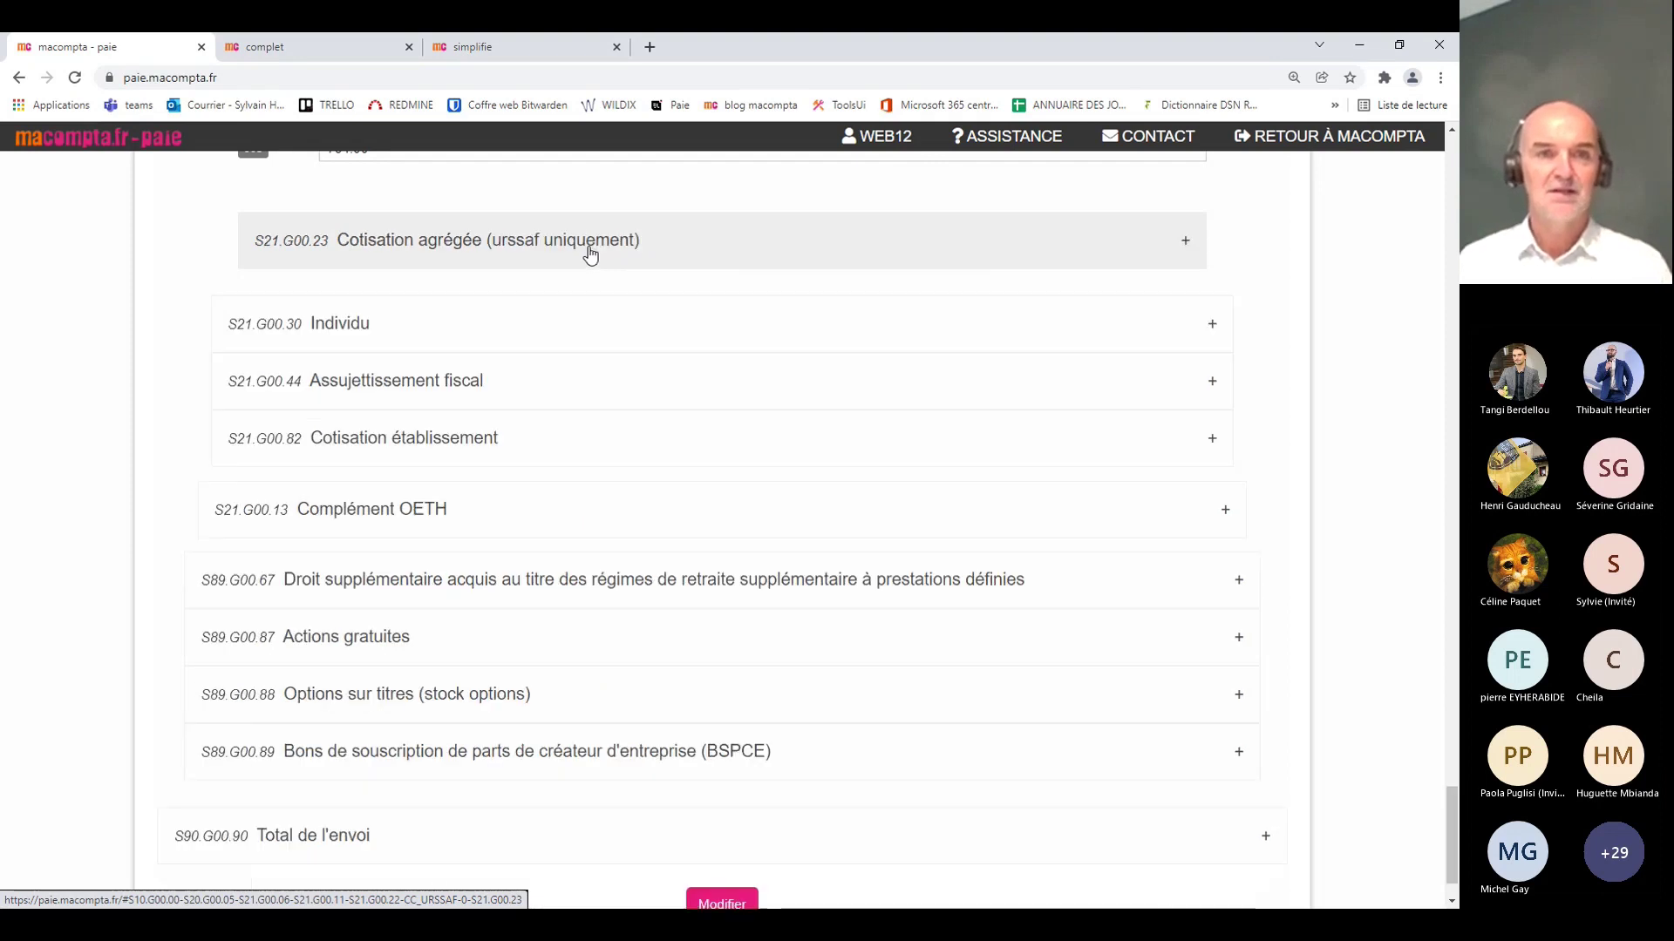
click(409, 336)
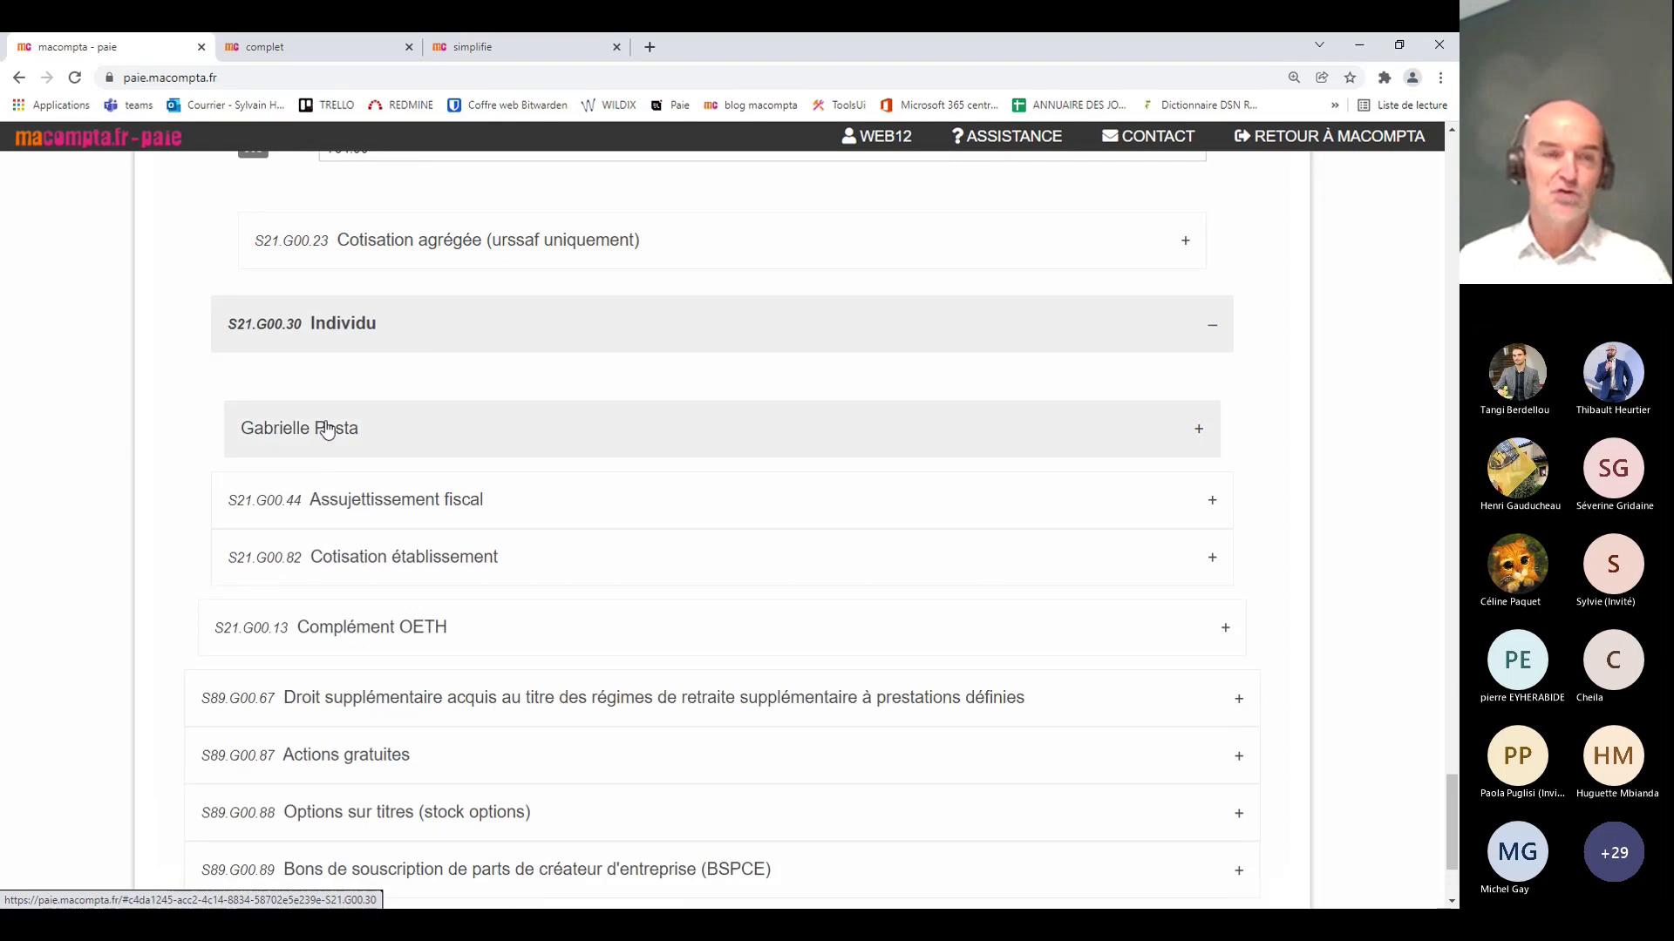
Step: Expand the employee's identity details and the Versement Individu payment block
click(408, 439)
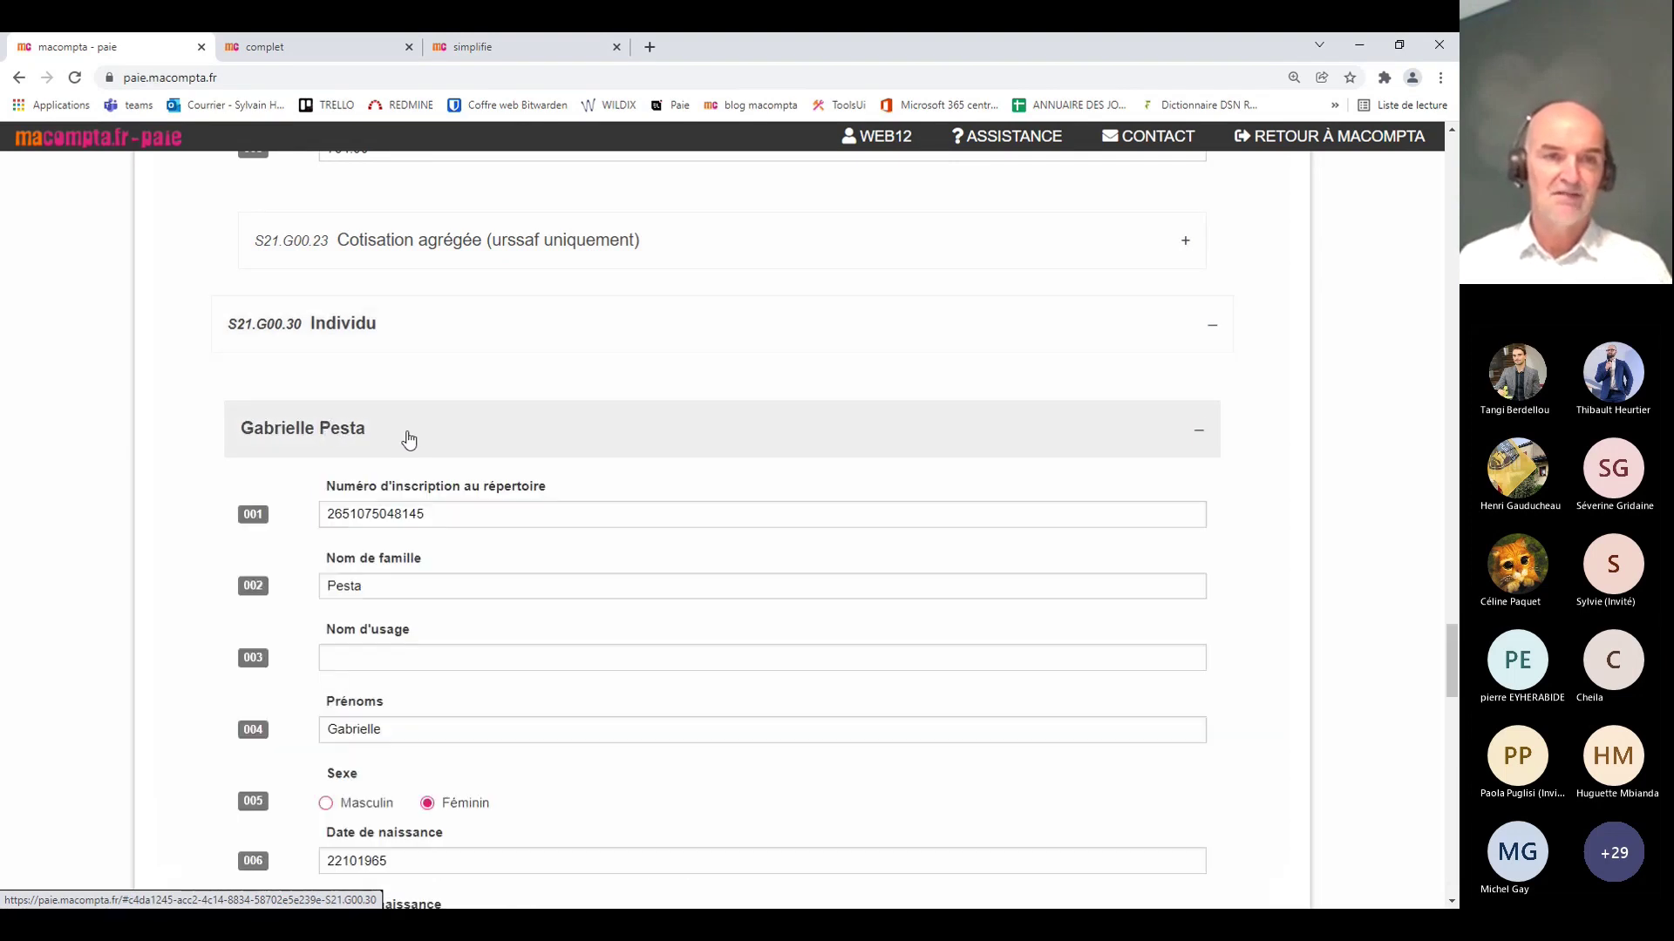
scroll(598, 460, down, 8)
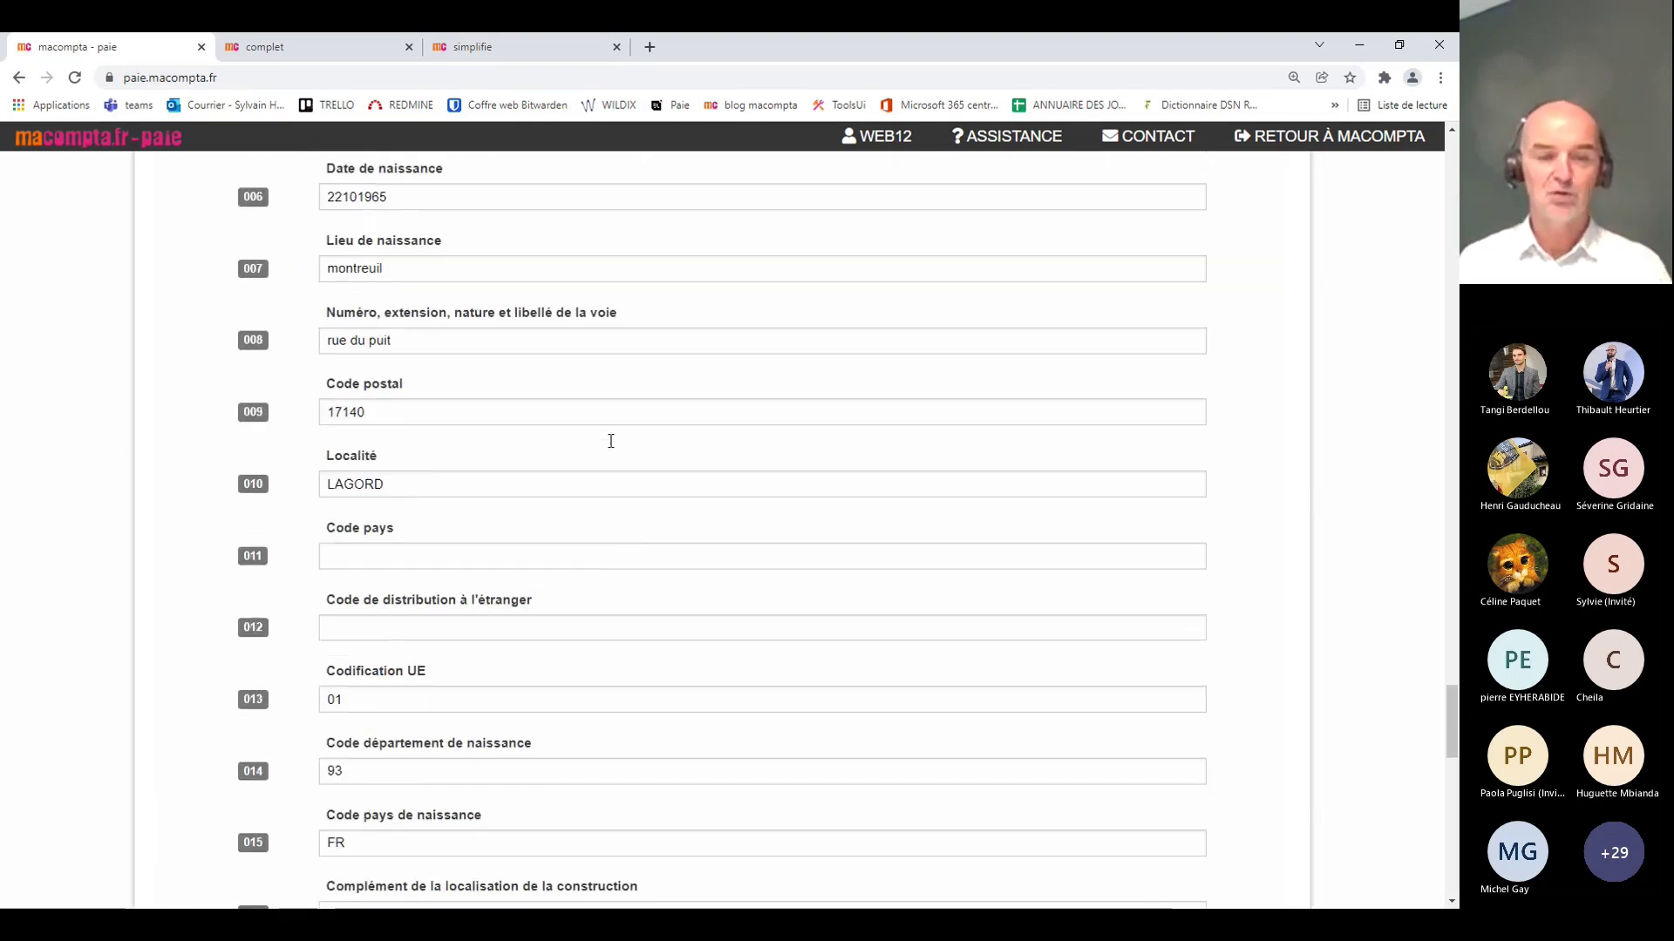
scroll(611, 441, down, 15)
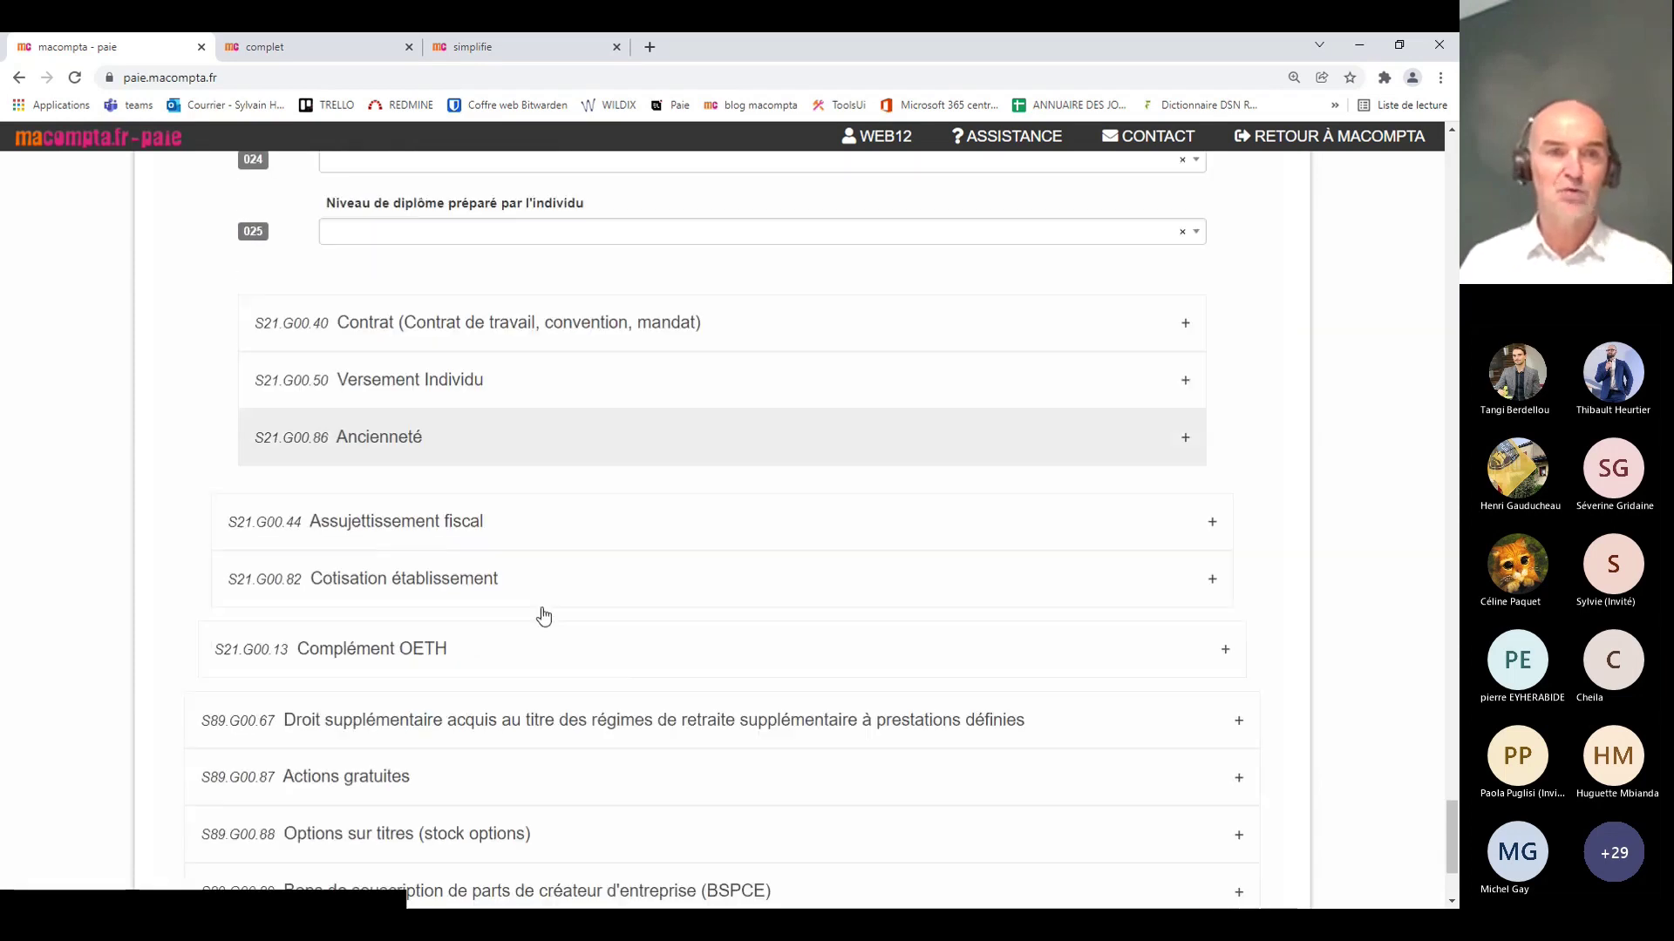
click(463, 384)
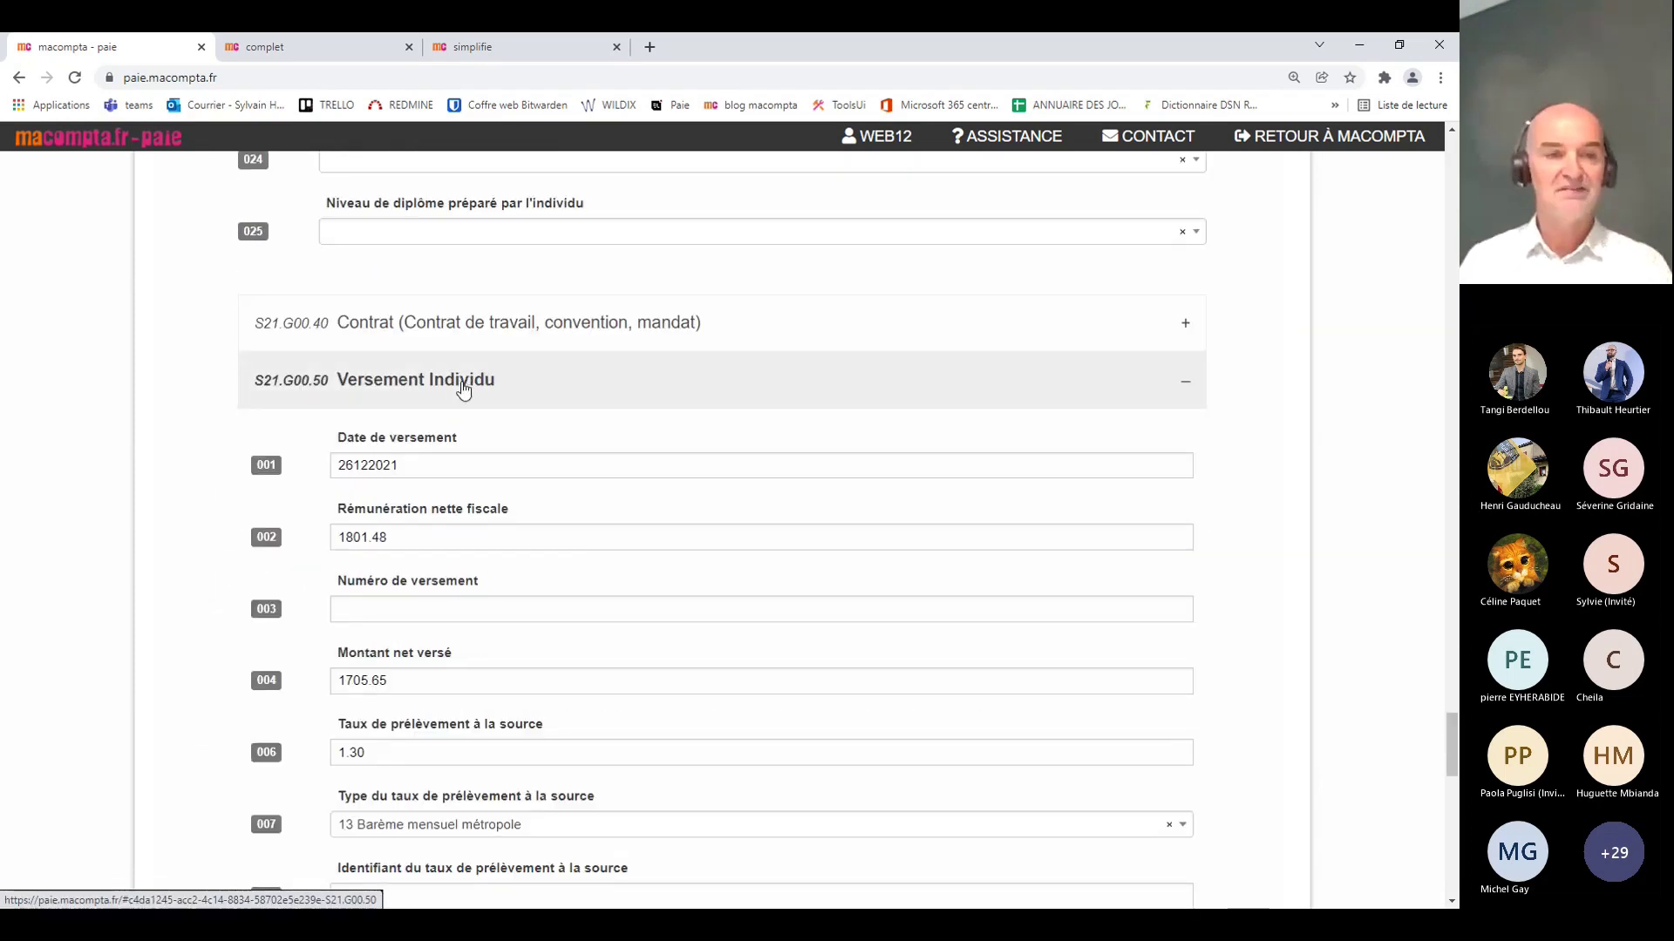
scroll(915, 591, down, 3)
scroll(609, 486, up, 1)
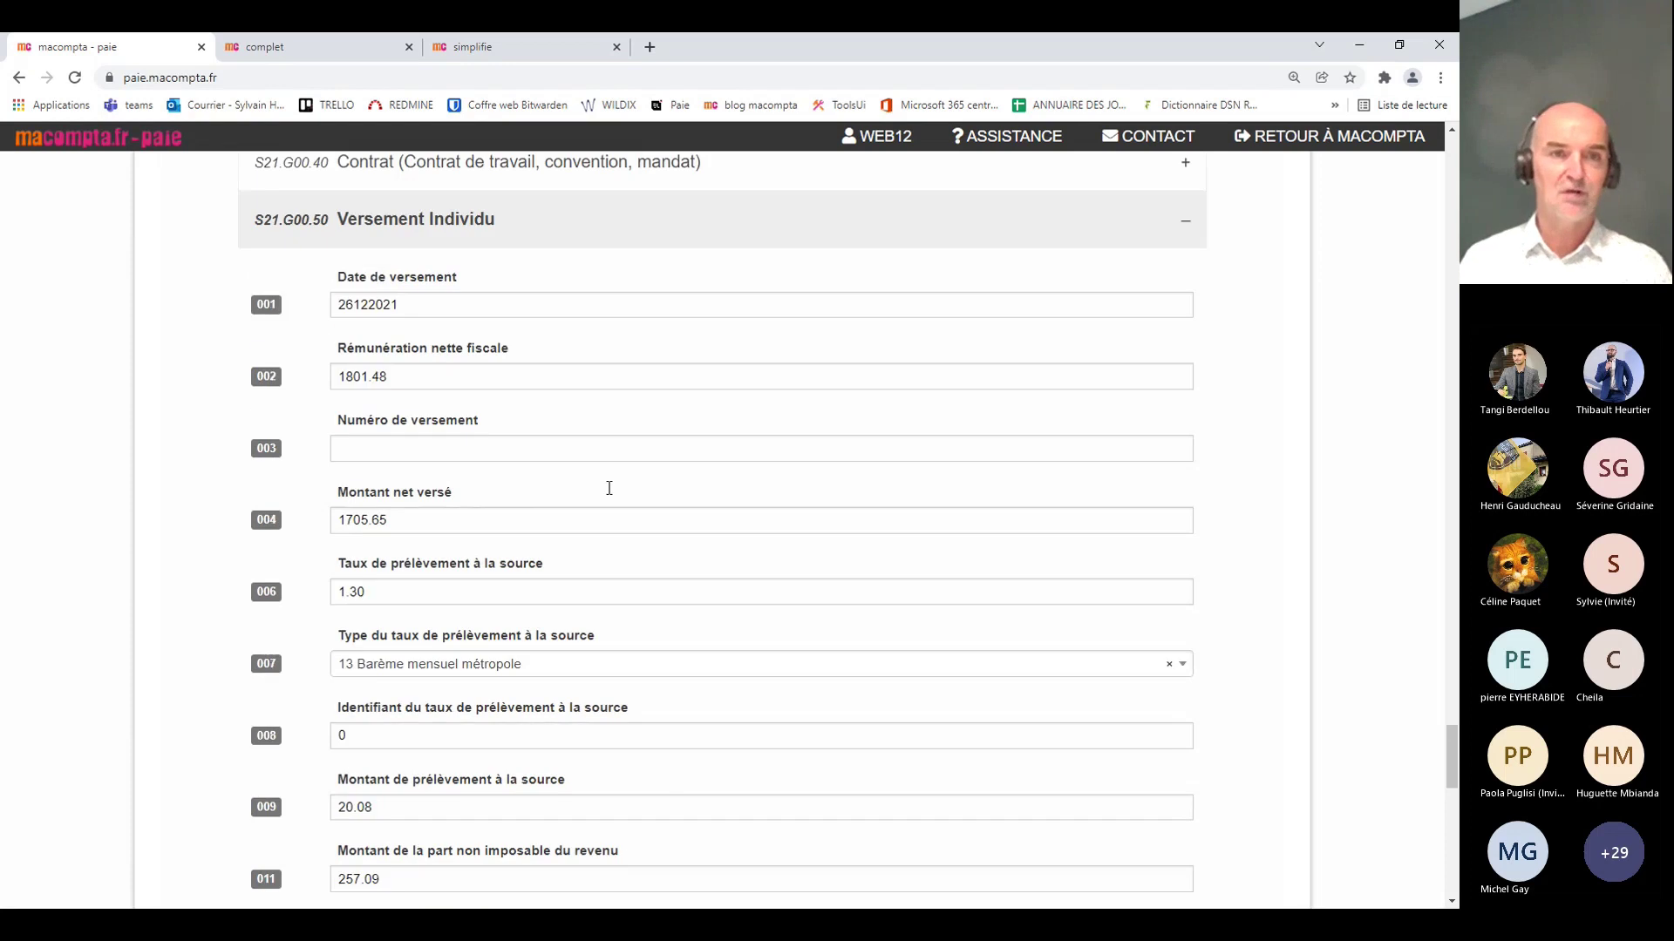
scroll(610, 486, up, 1)
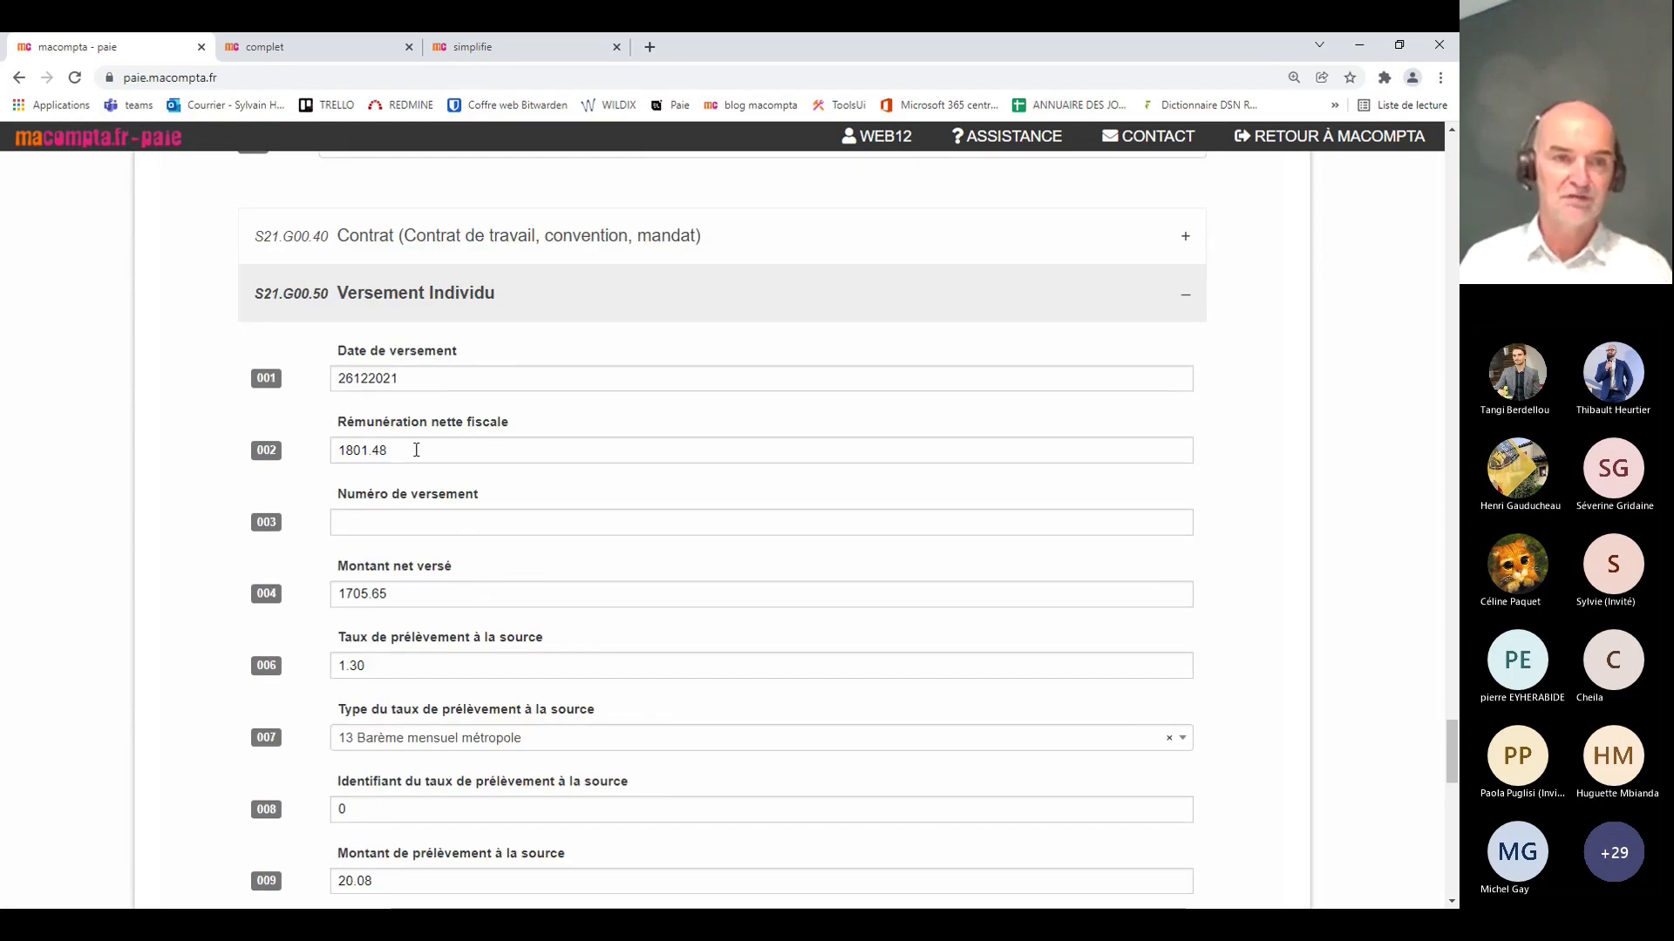
scroll(765, 643, down, 3)
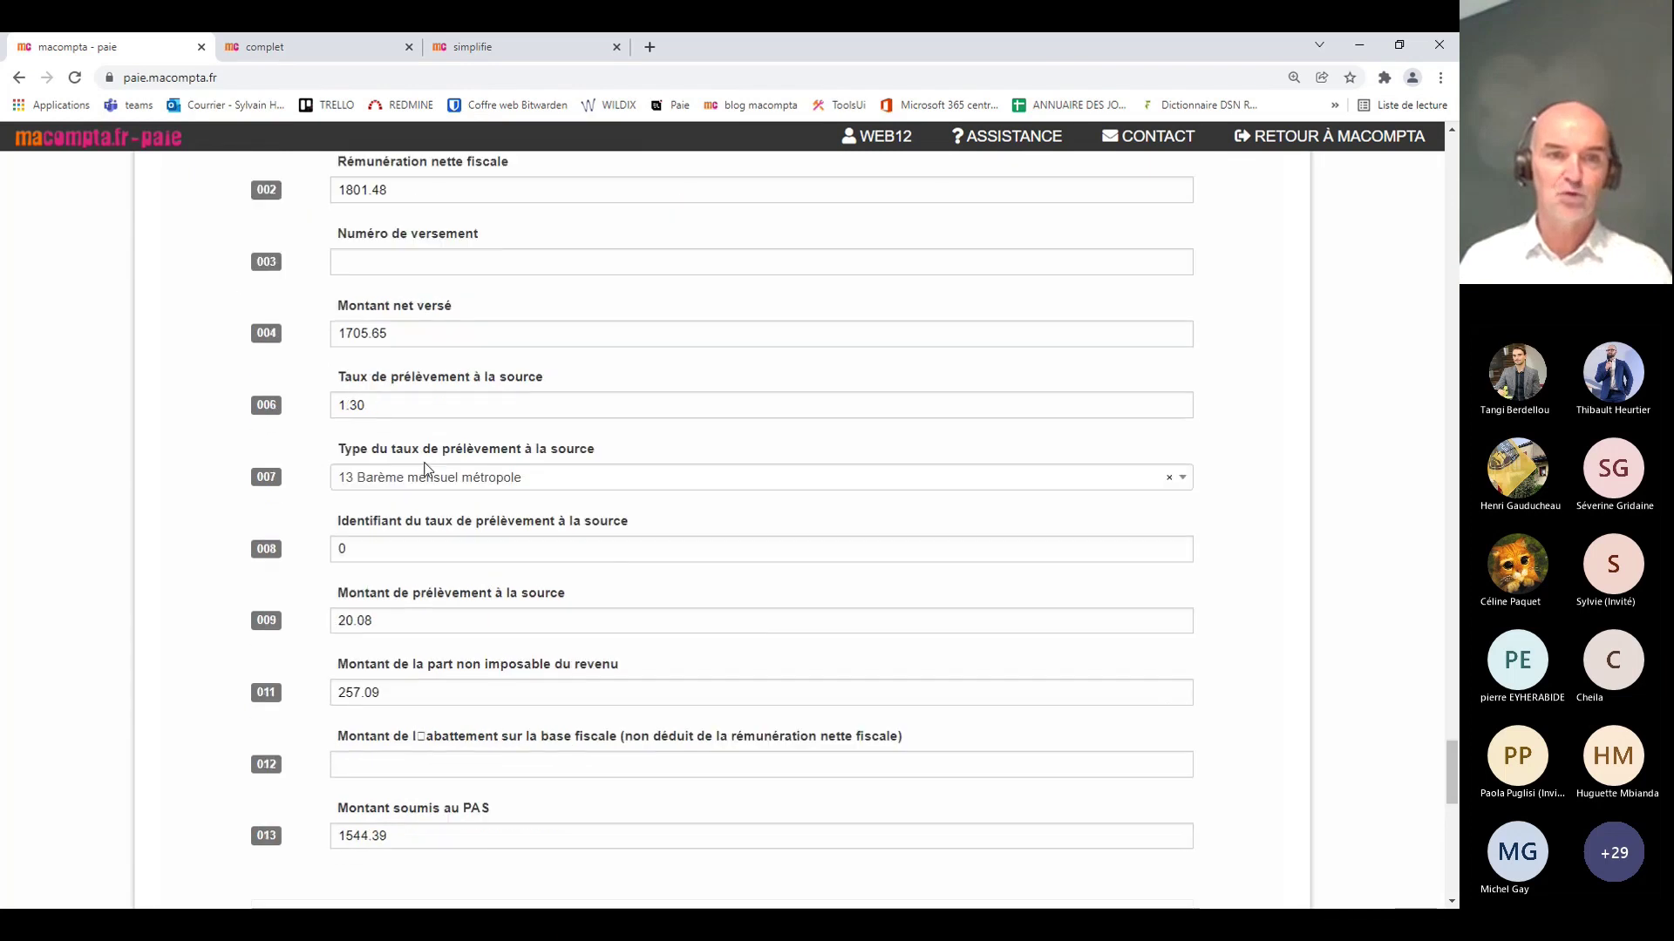
scroll(608, 542, down, 5)
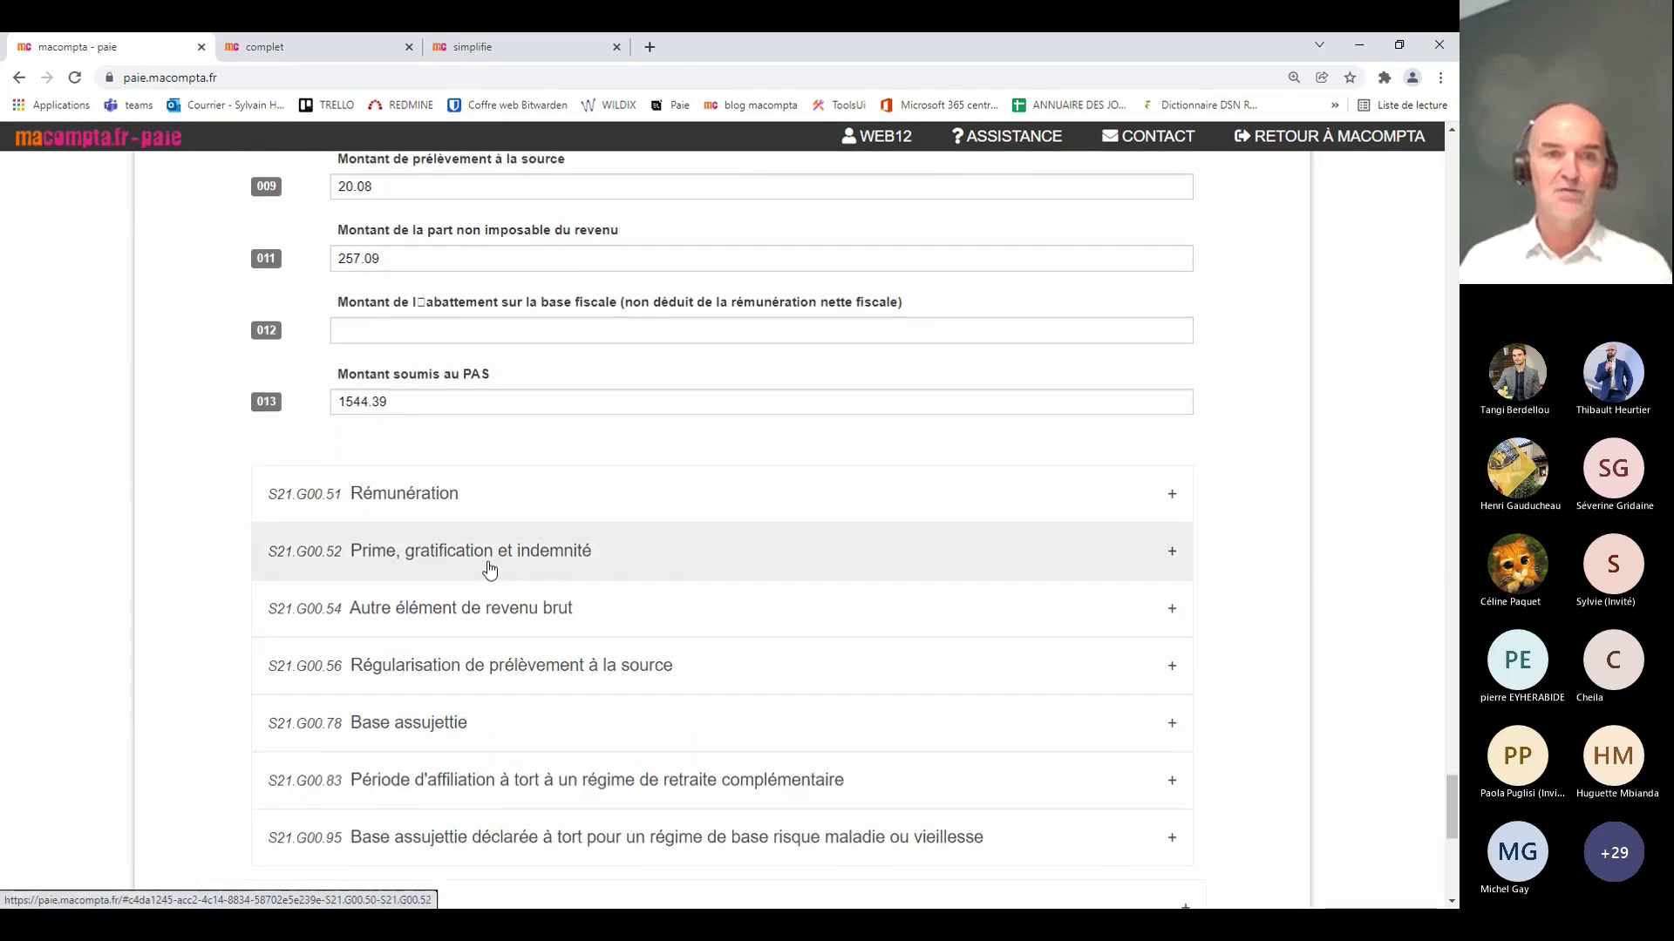
Step: Inspect the Prime, Base assujettie and Assiette brute déplafonnée blocks with their individual contributions
click(488, 568)
scroll(872, 593, down, 2)
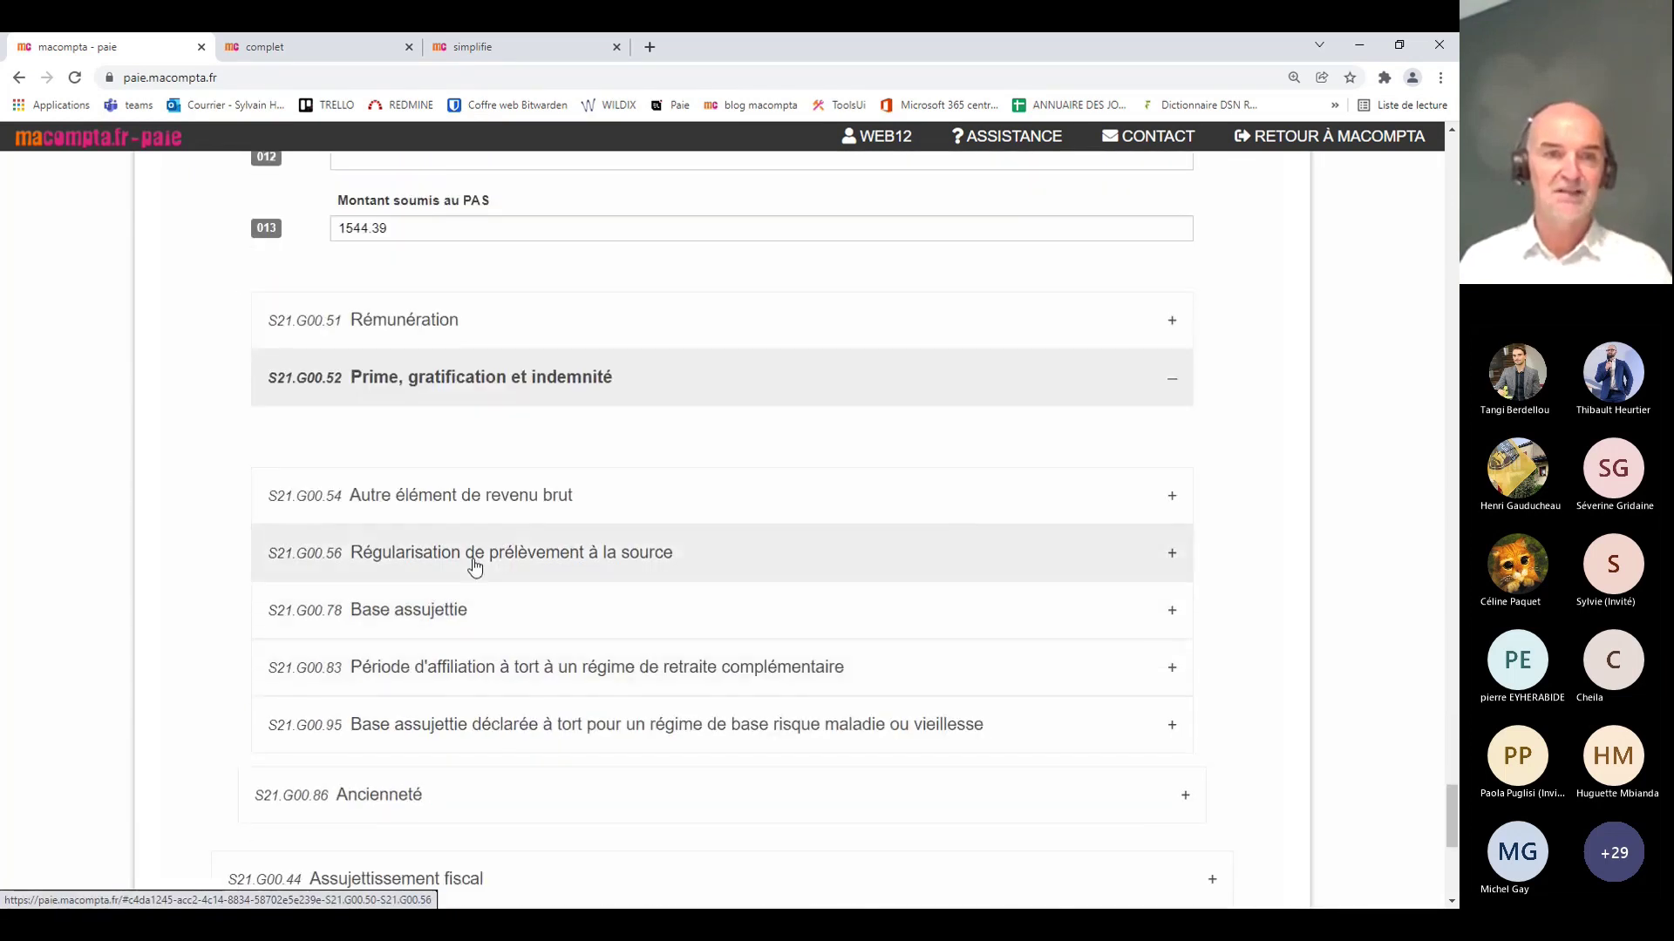
click(436, 619)
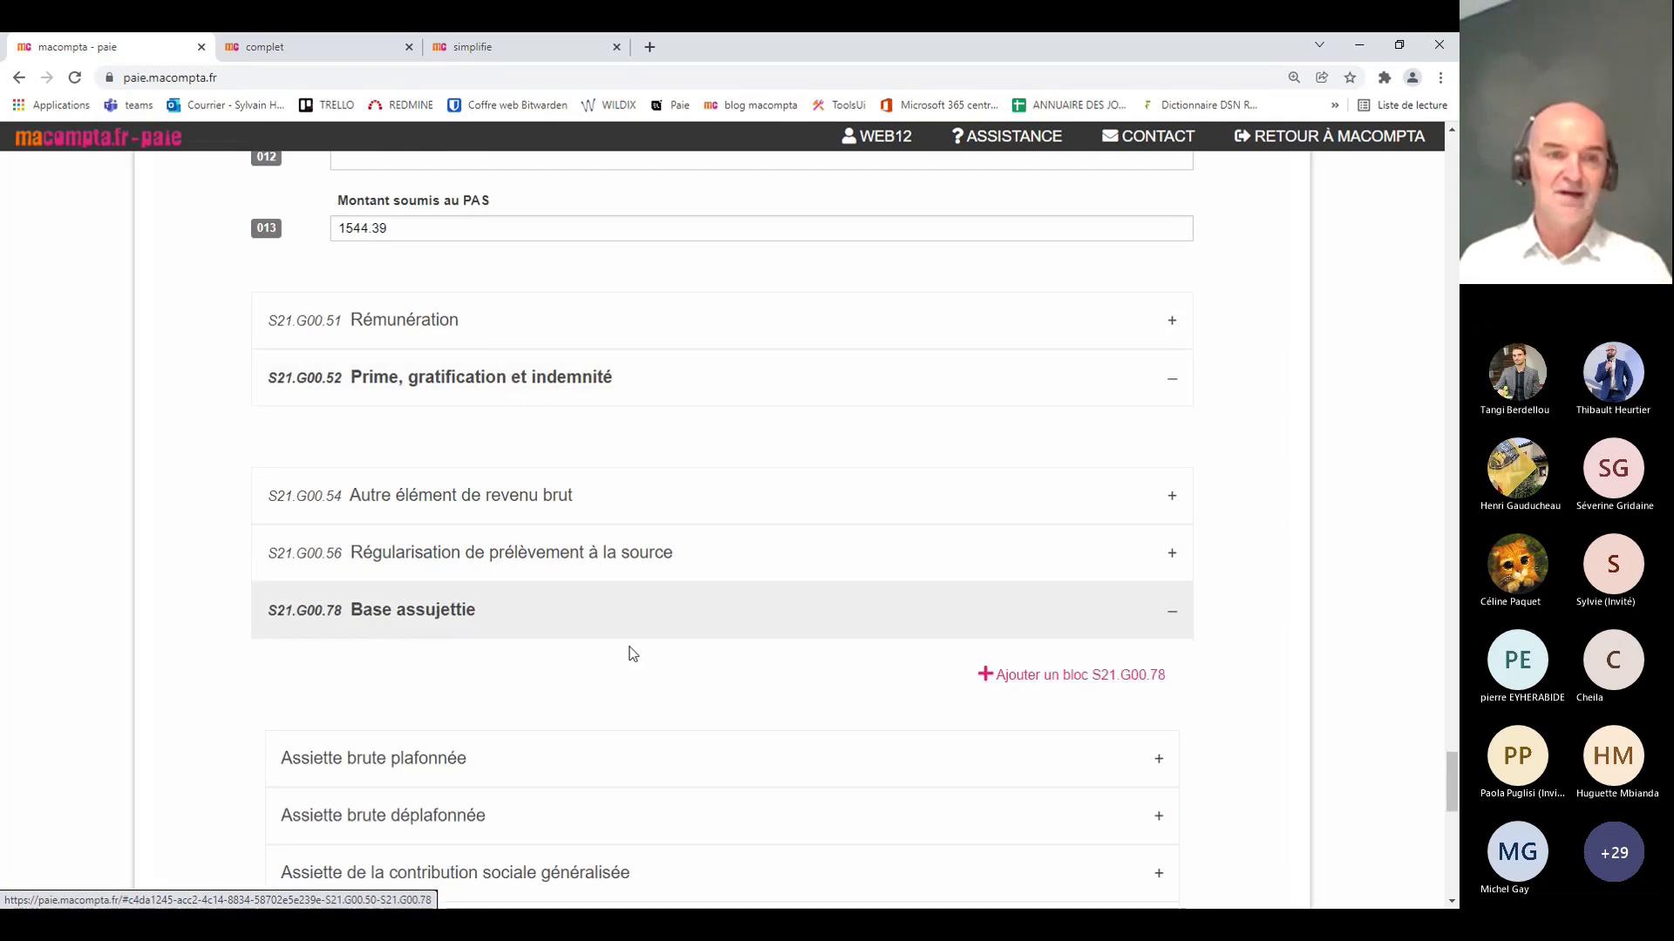
scroll(641, 655, down, 2)
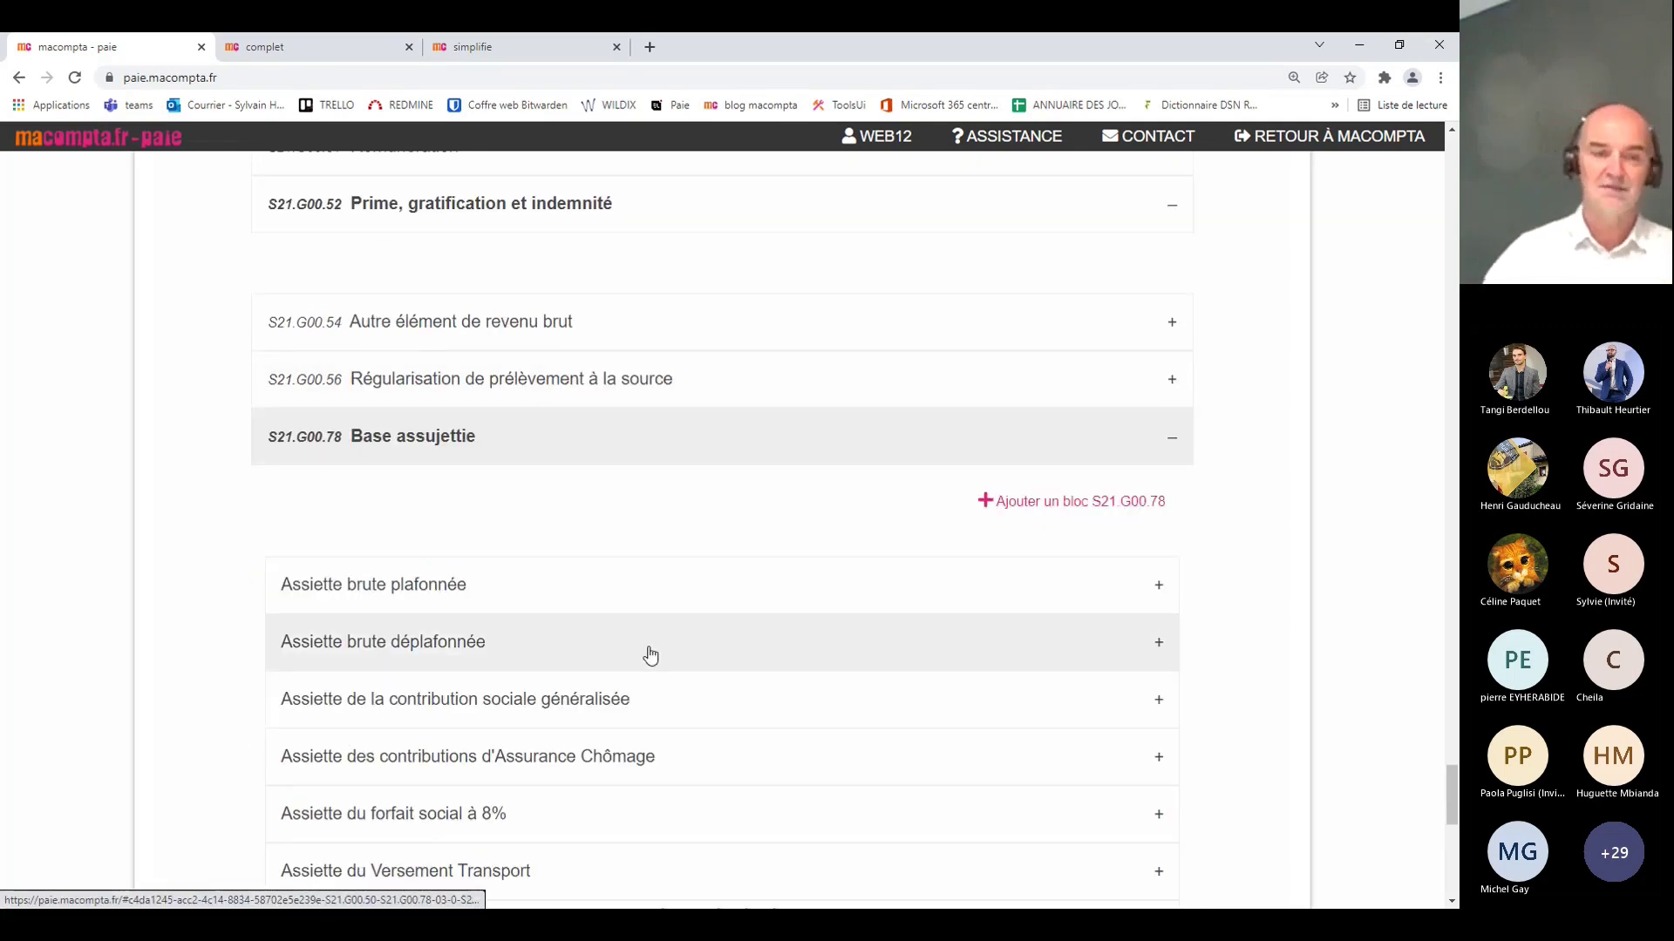
scroll(649, 654, down, 3)
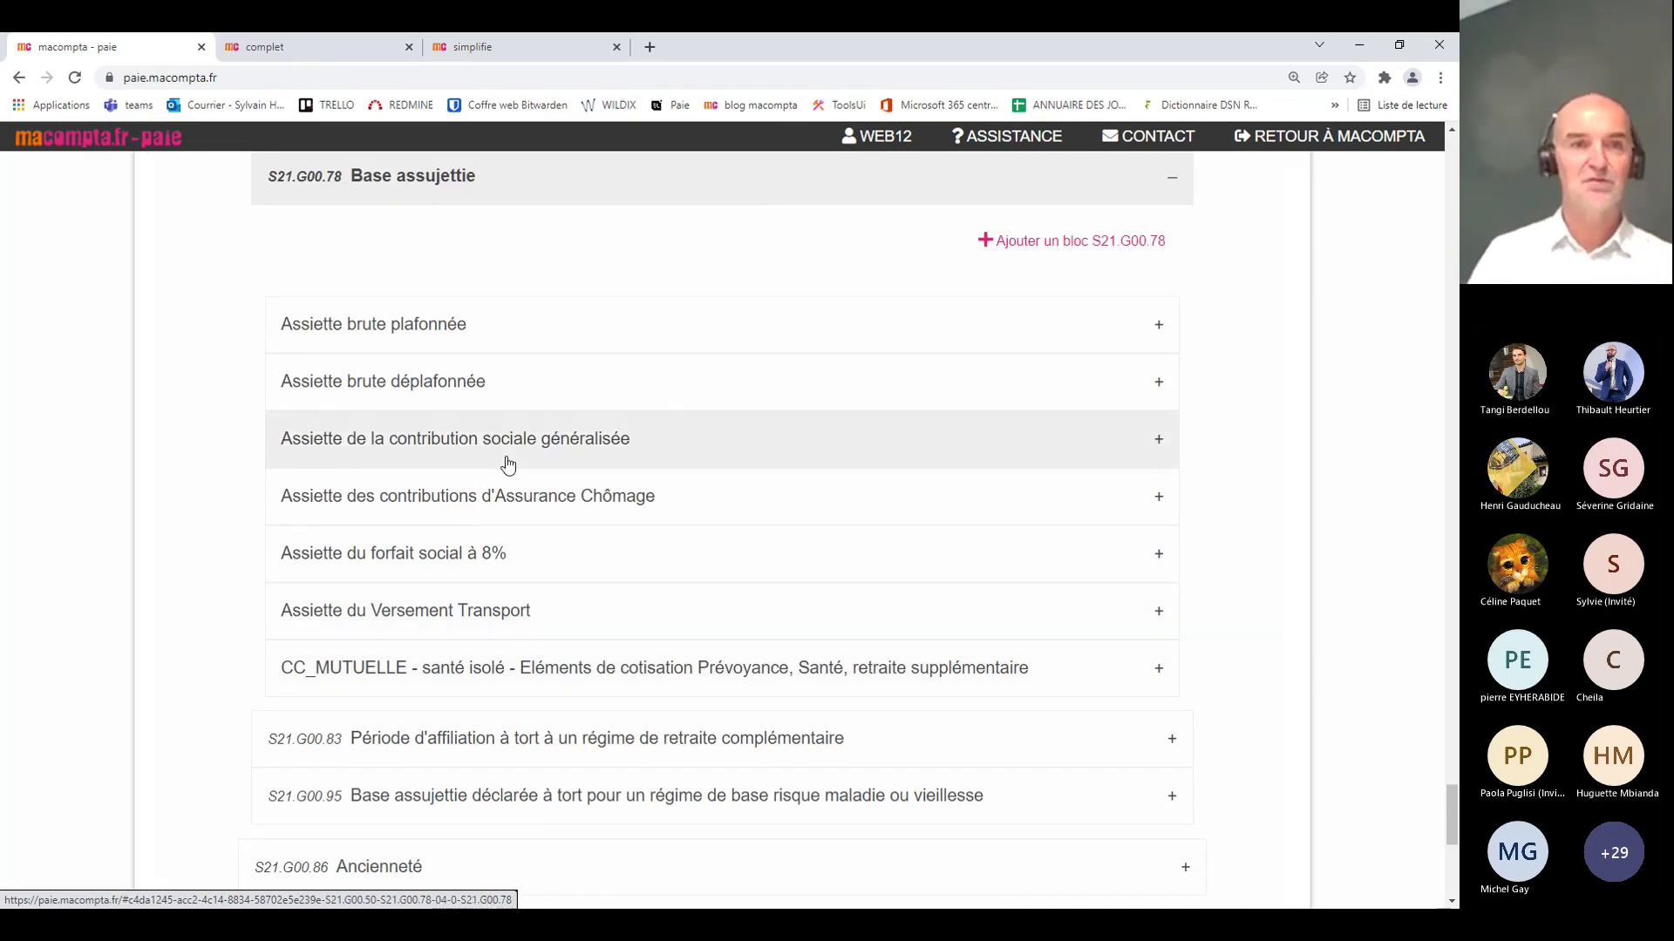
click(431, 397)
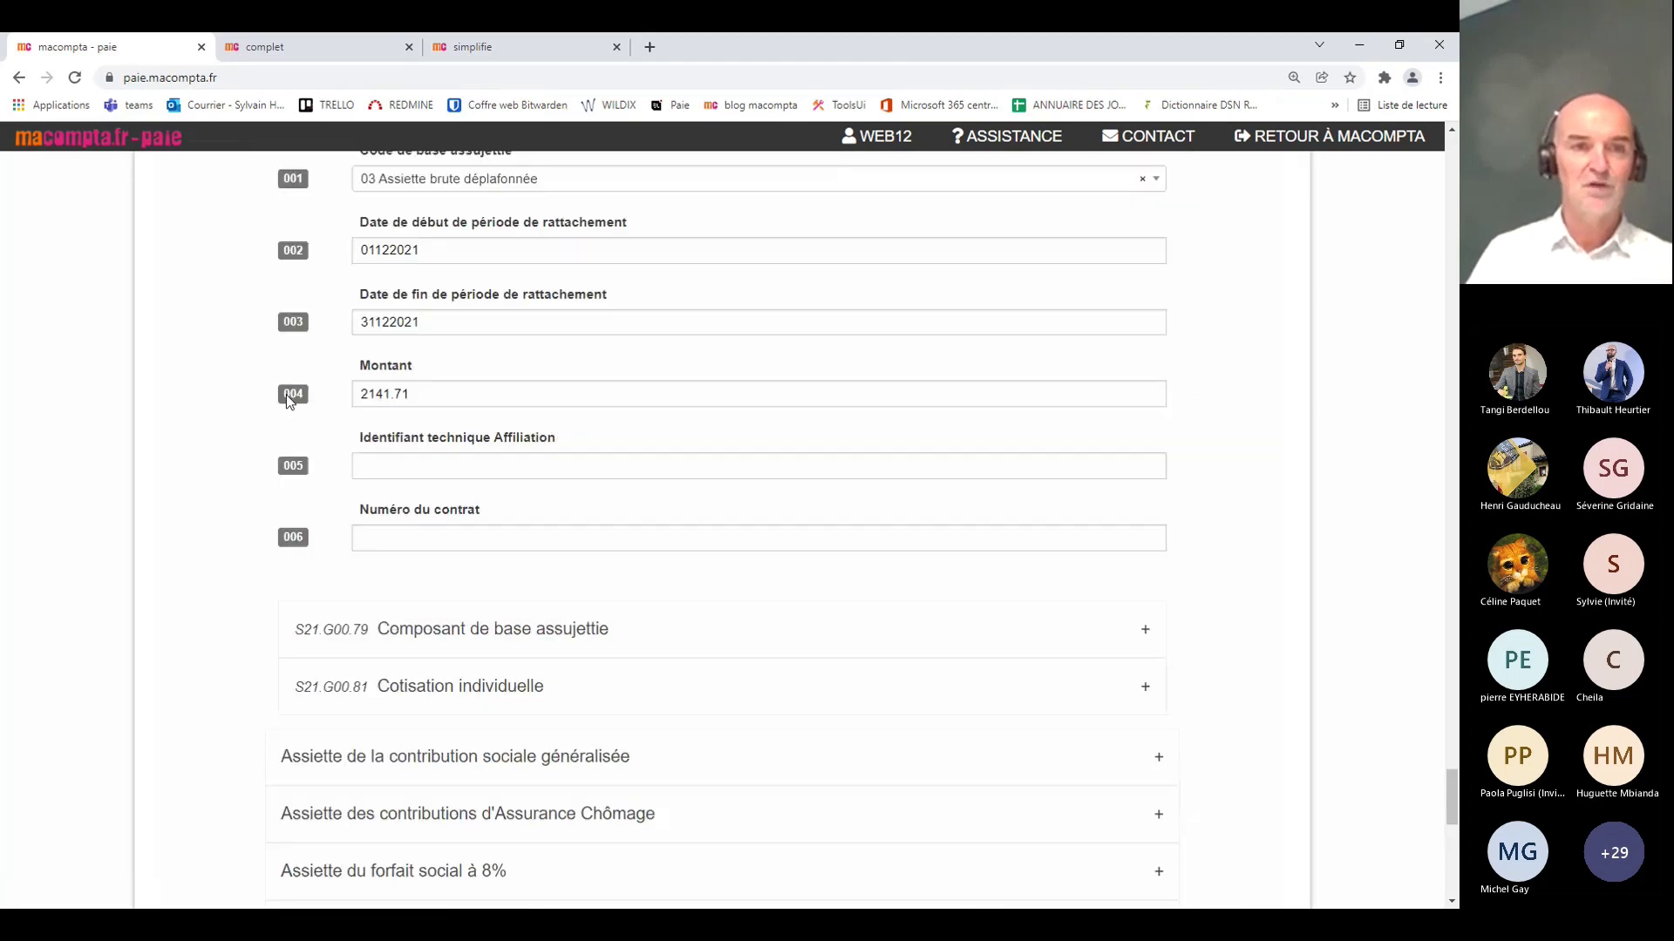
click(462, 686)
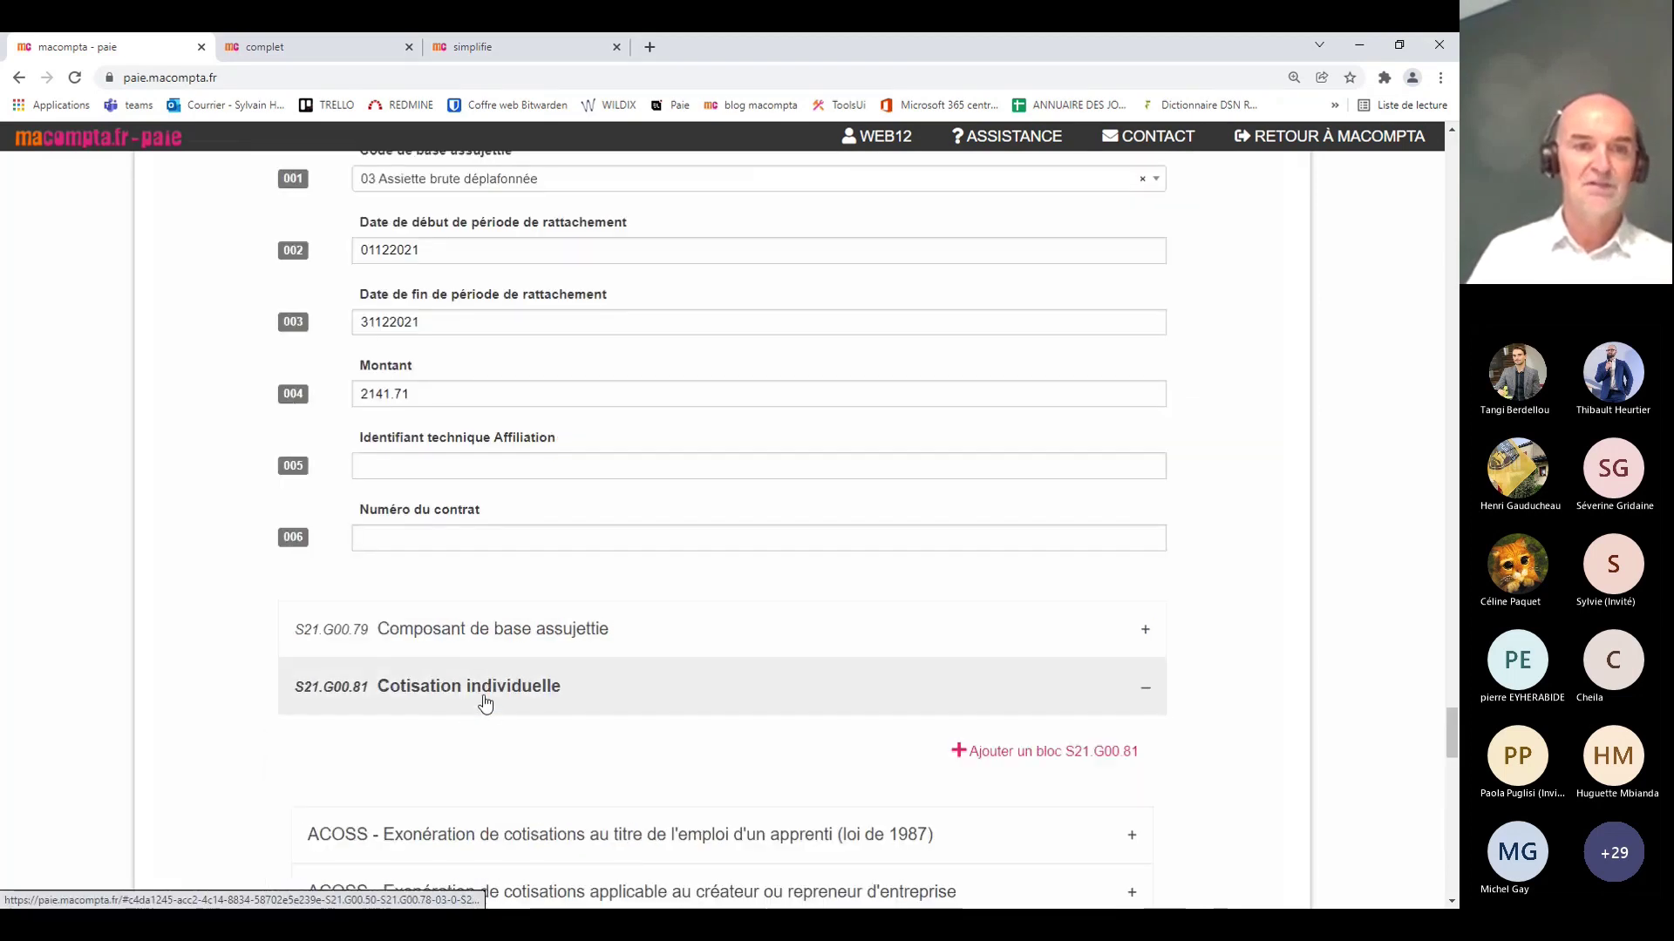
scroll(594, 613, down, 3)
scroll(594, 613, down, 10)
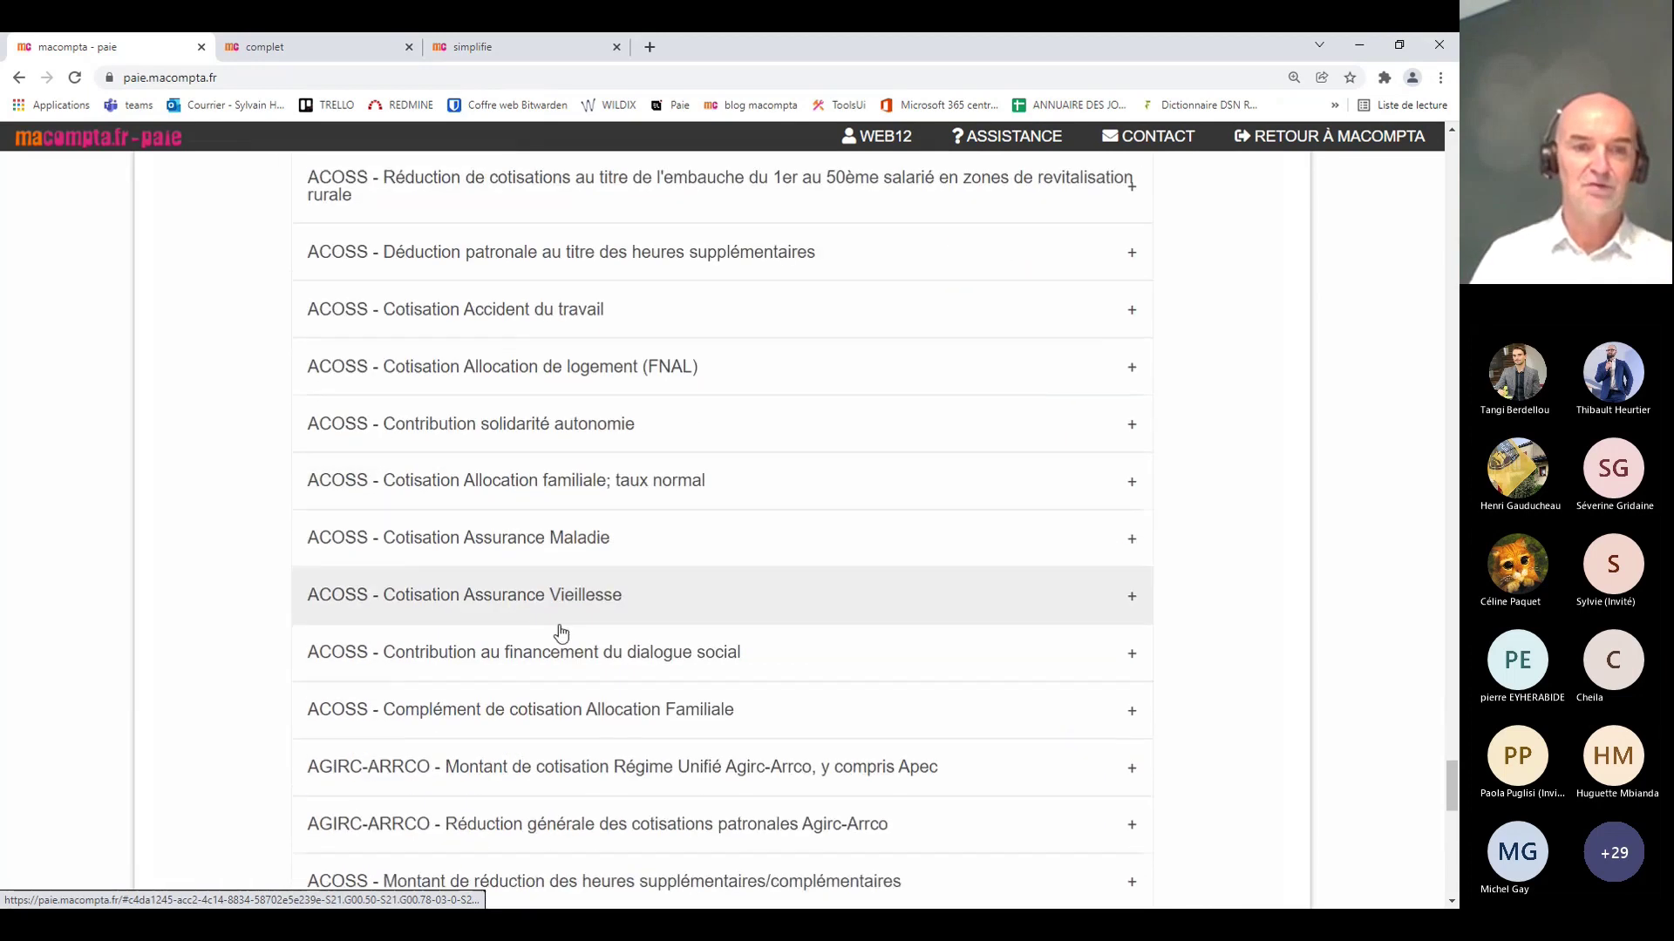
scroll(559, 628, up, 9)
scroll(555, 611, down, 8)
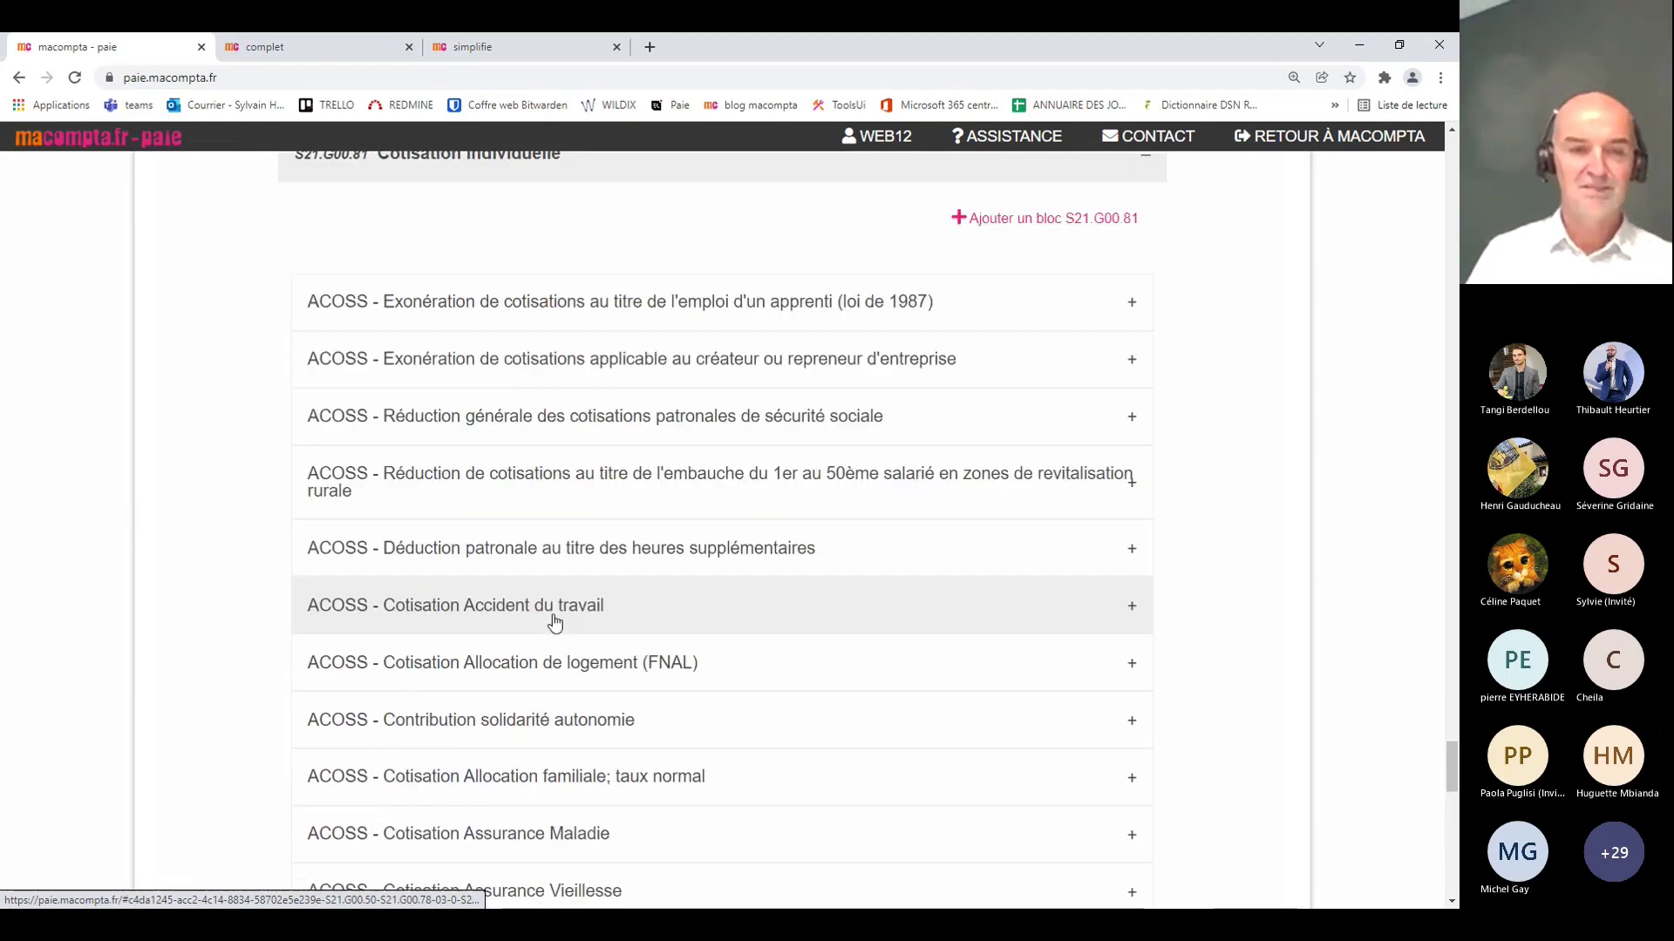
scroll(552, 575, down, 8)
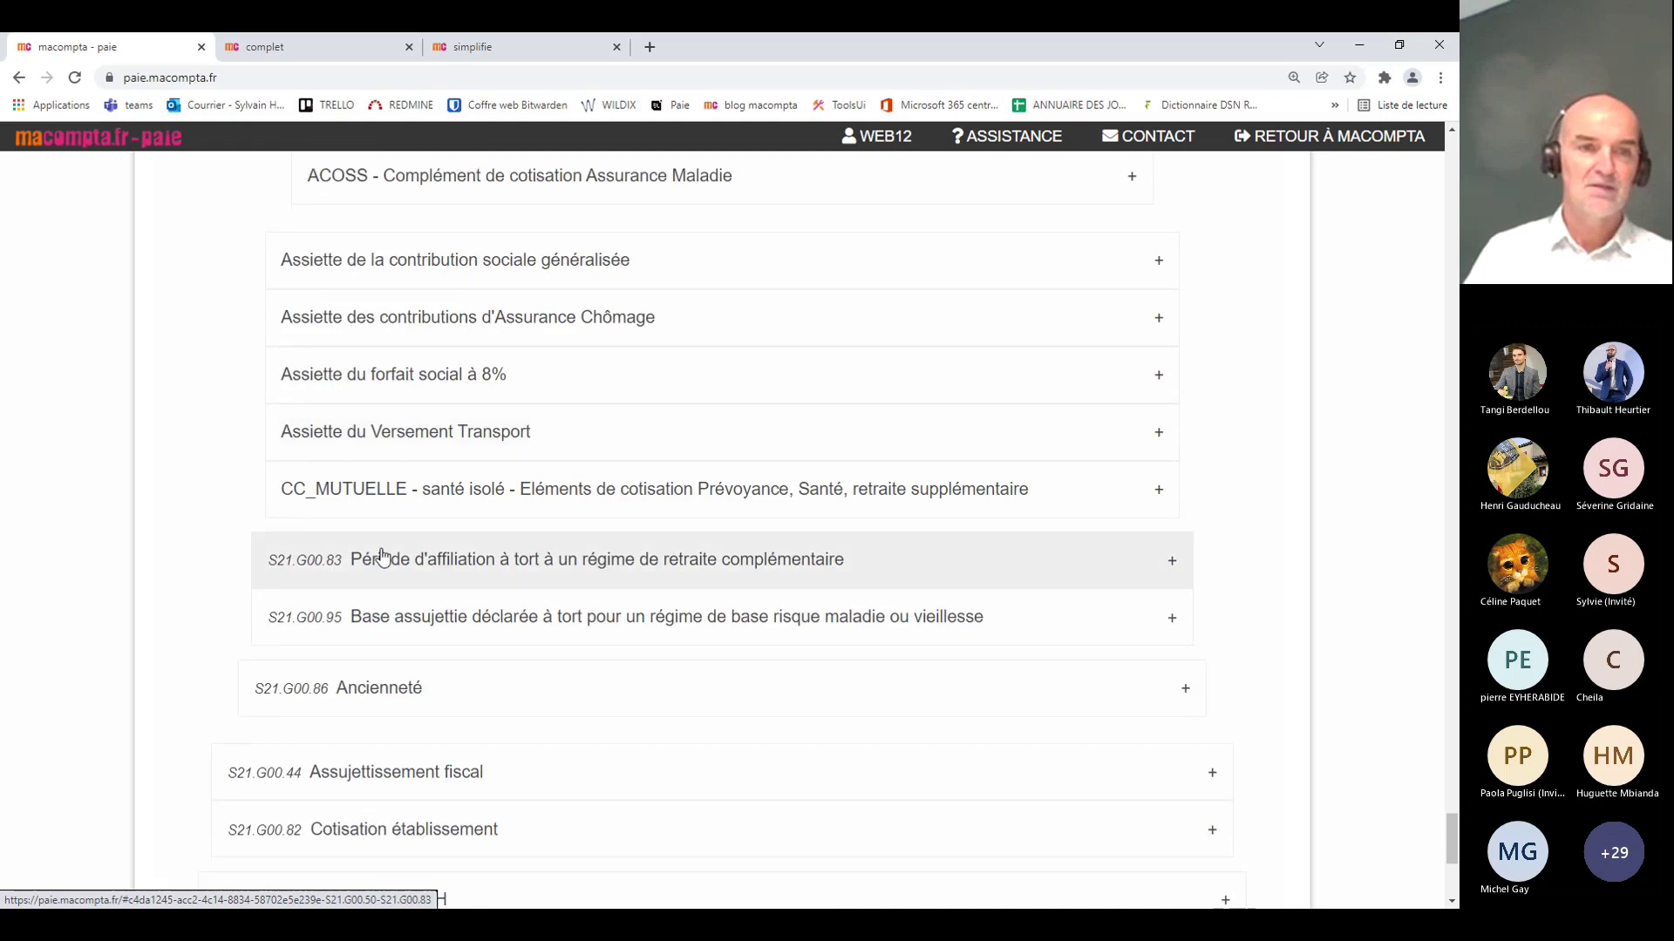
Step: Drill into the CC_MUTUELLE base to find the 34.28 Prévoyance-Assurance-Mutuelle contribution
click(382, 500)
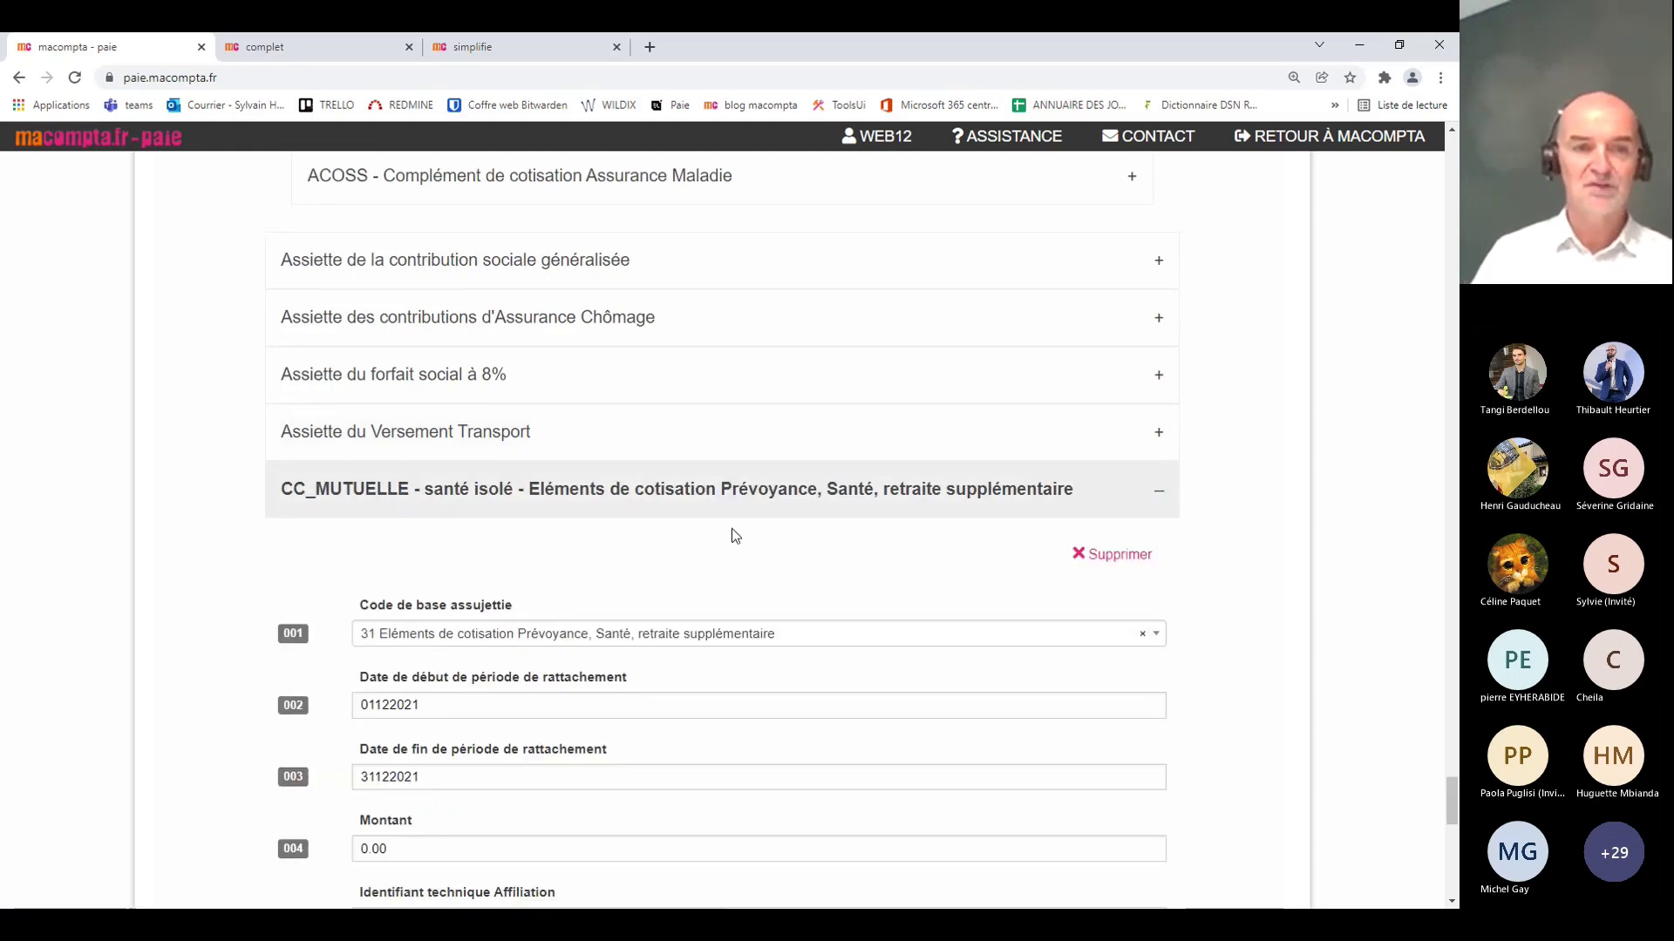
scroll(730, 528, down, 2)
scroll(731, 528, down, 5)
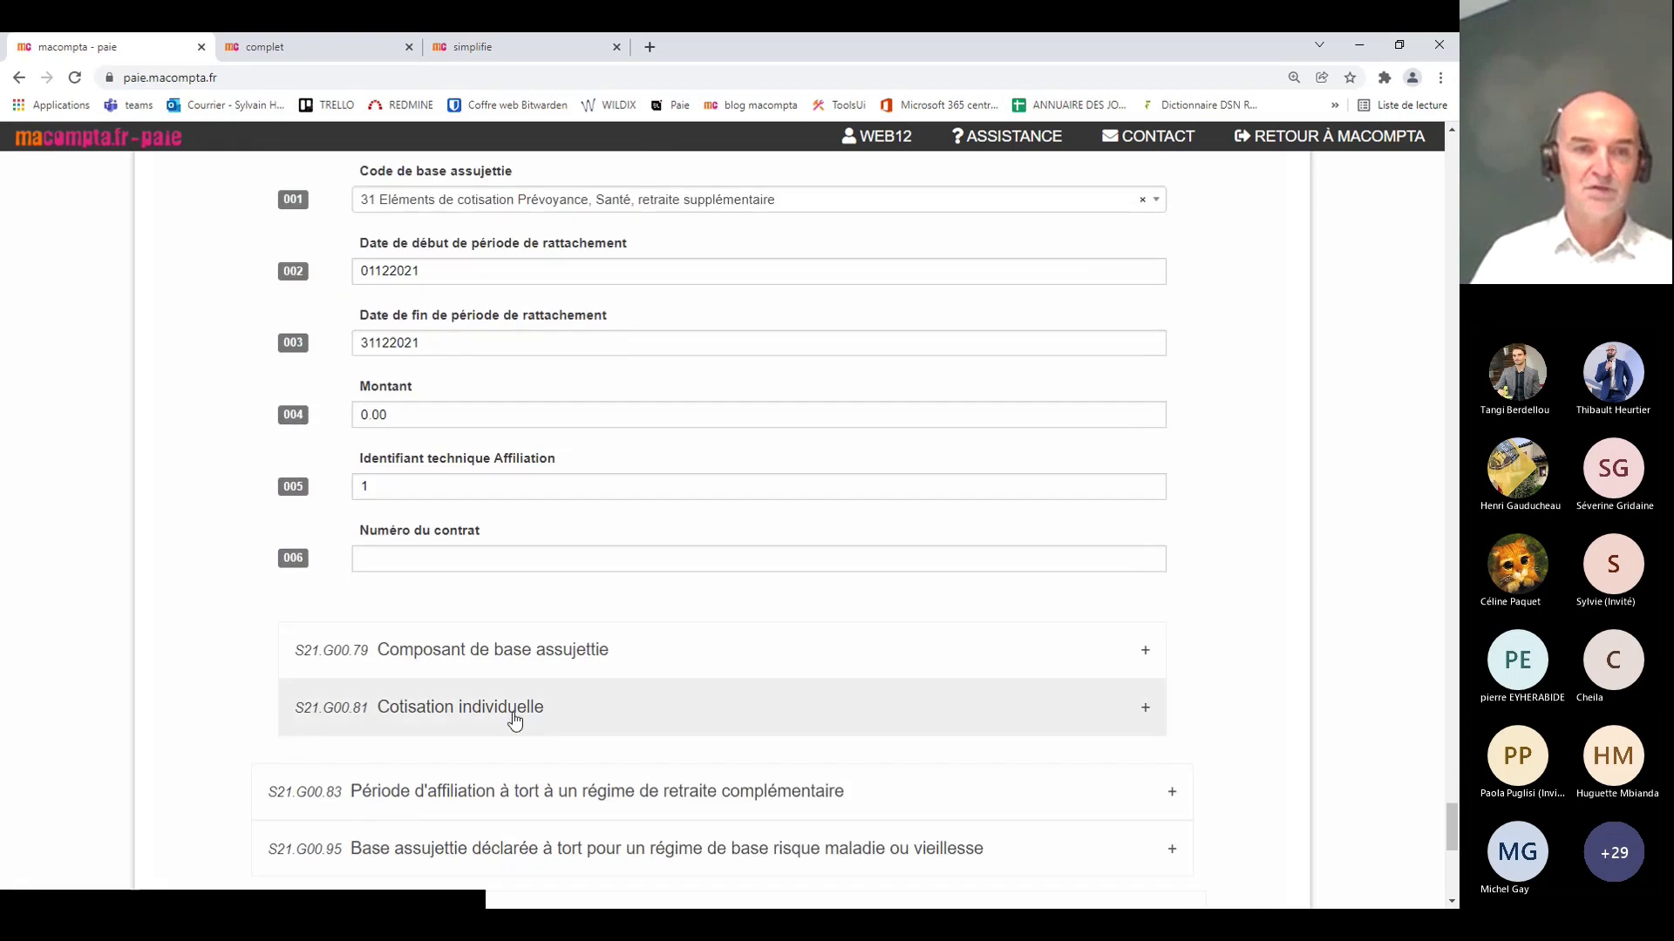
click(515, 717)
scroll(515, 720, down, 4)
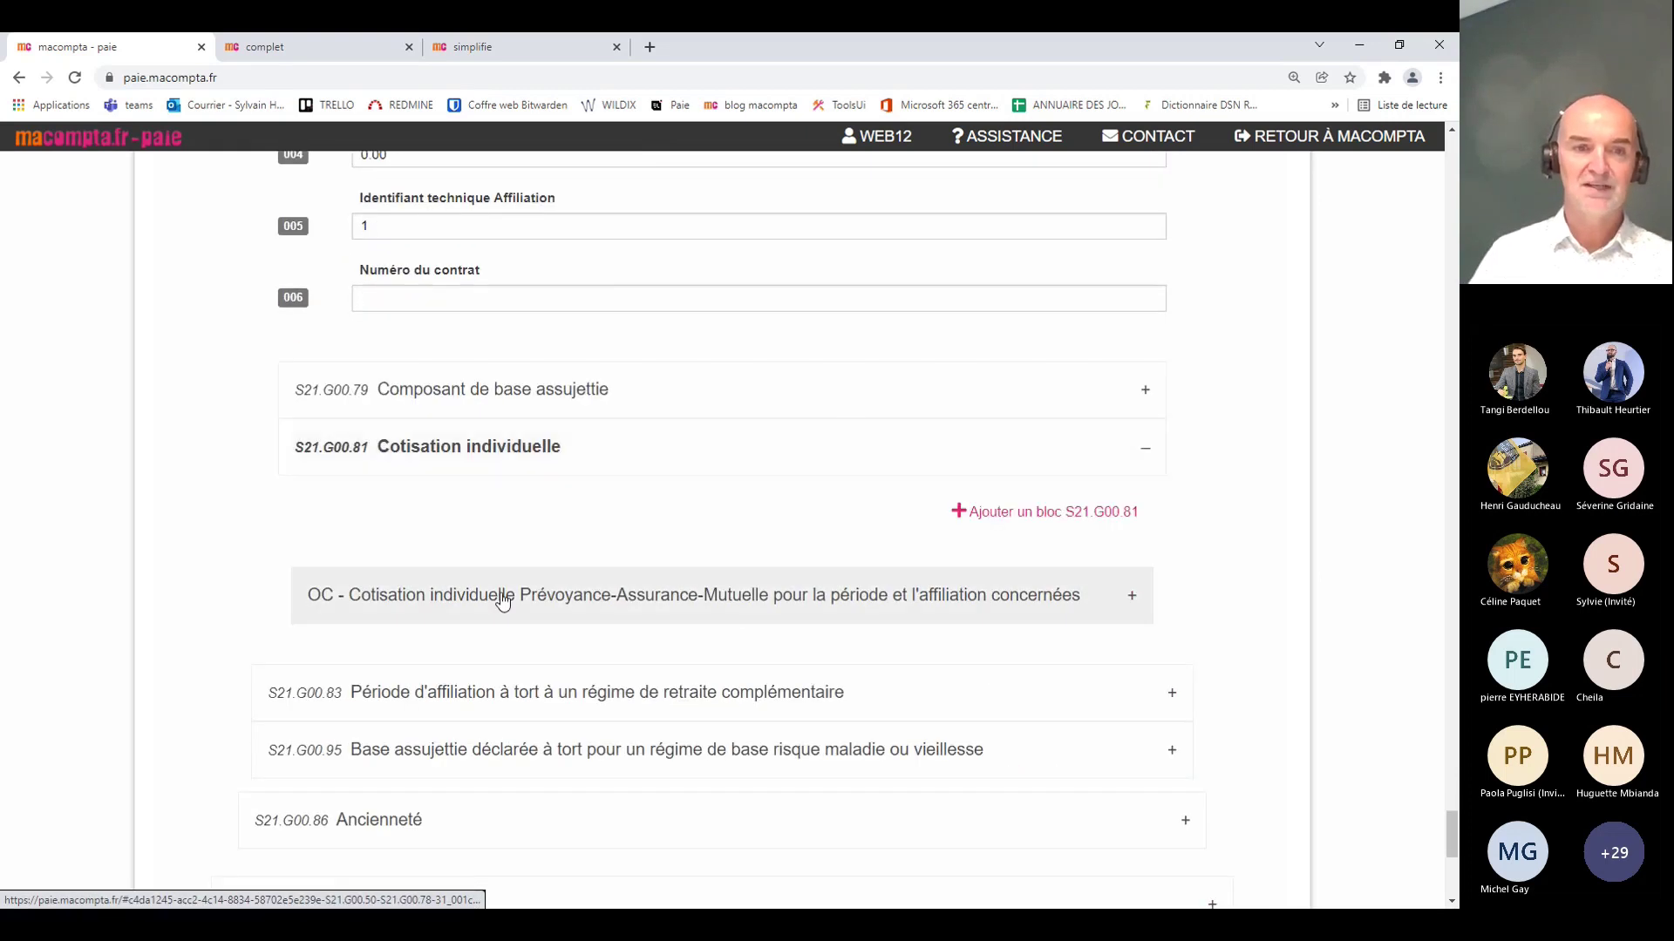
click(502, 600)
scroll(650, 471, down, 4)
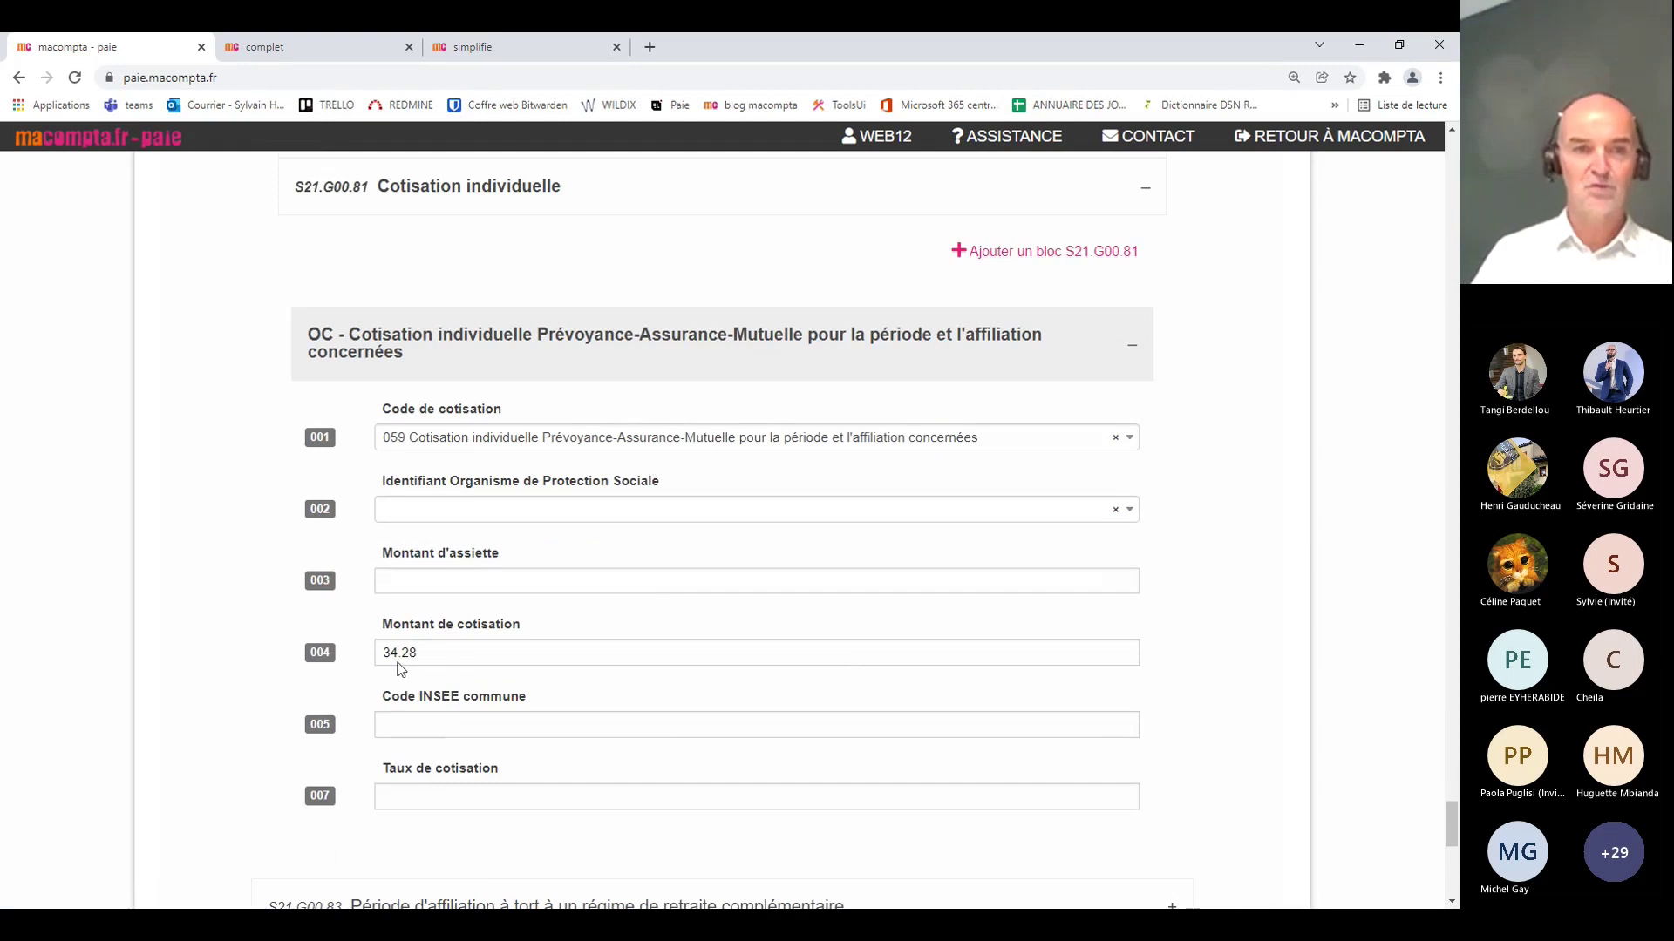
double_click(444, 653)
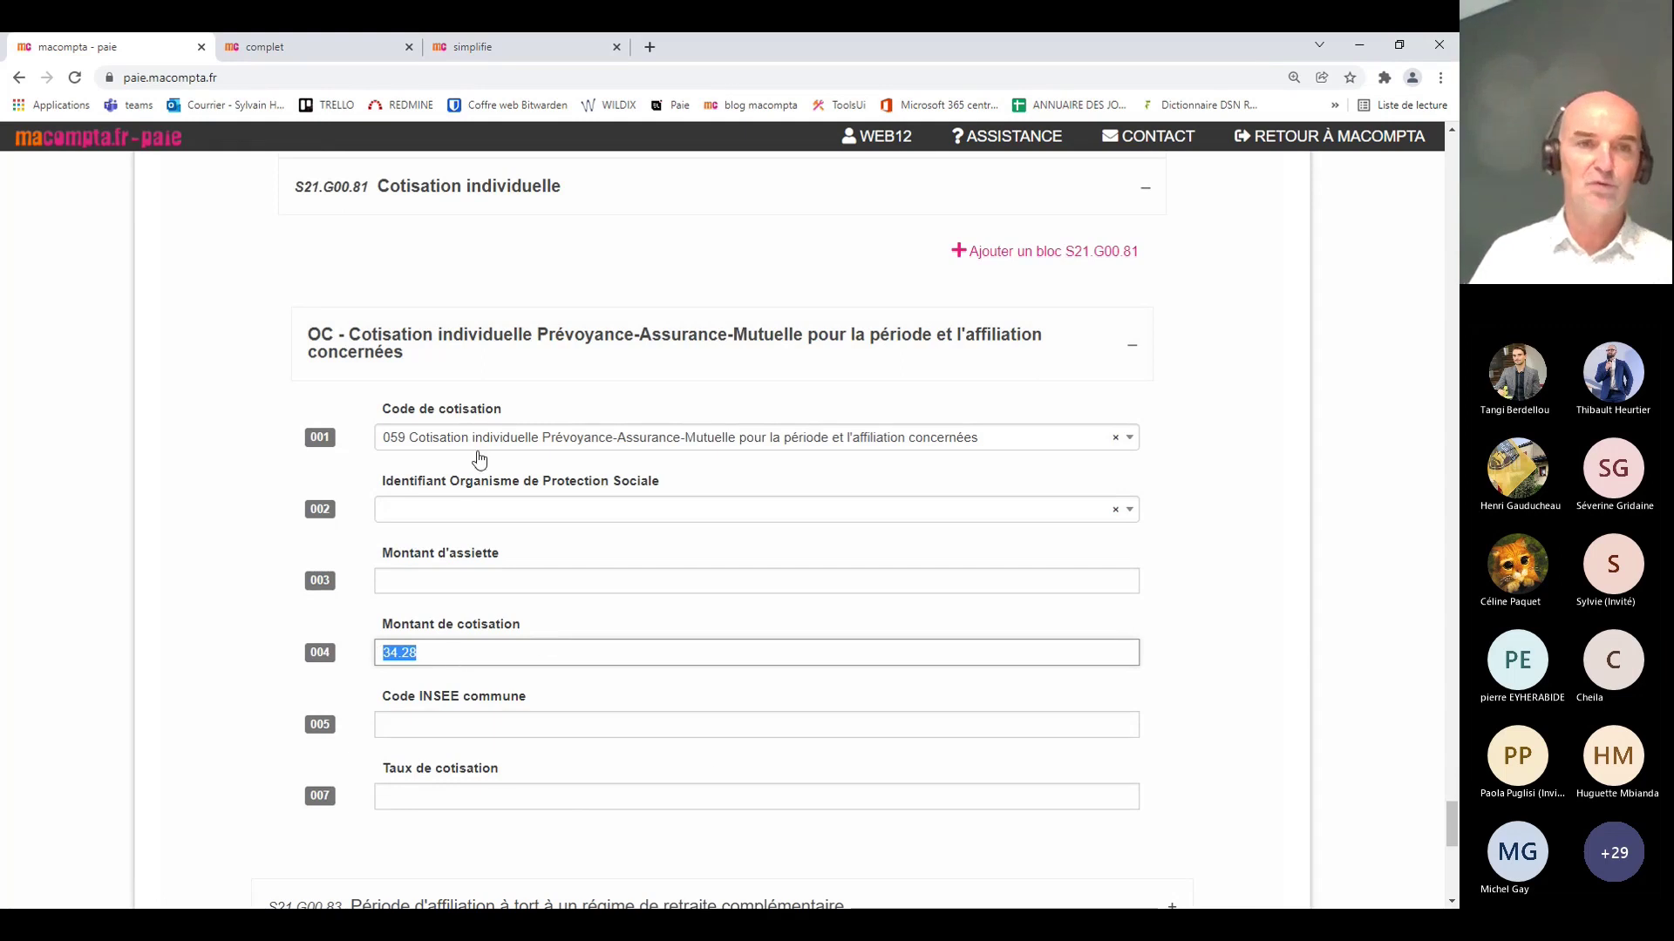
click(433, 348)
scroll(650, 512, up, 15)
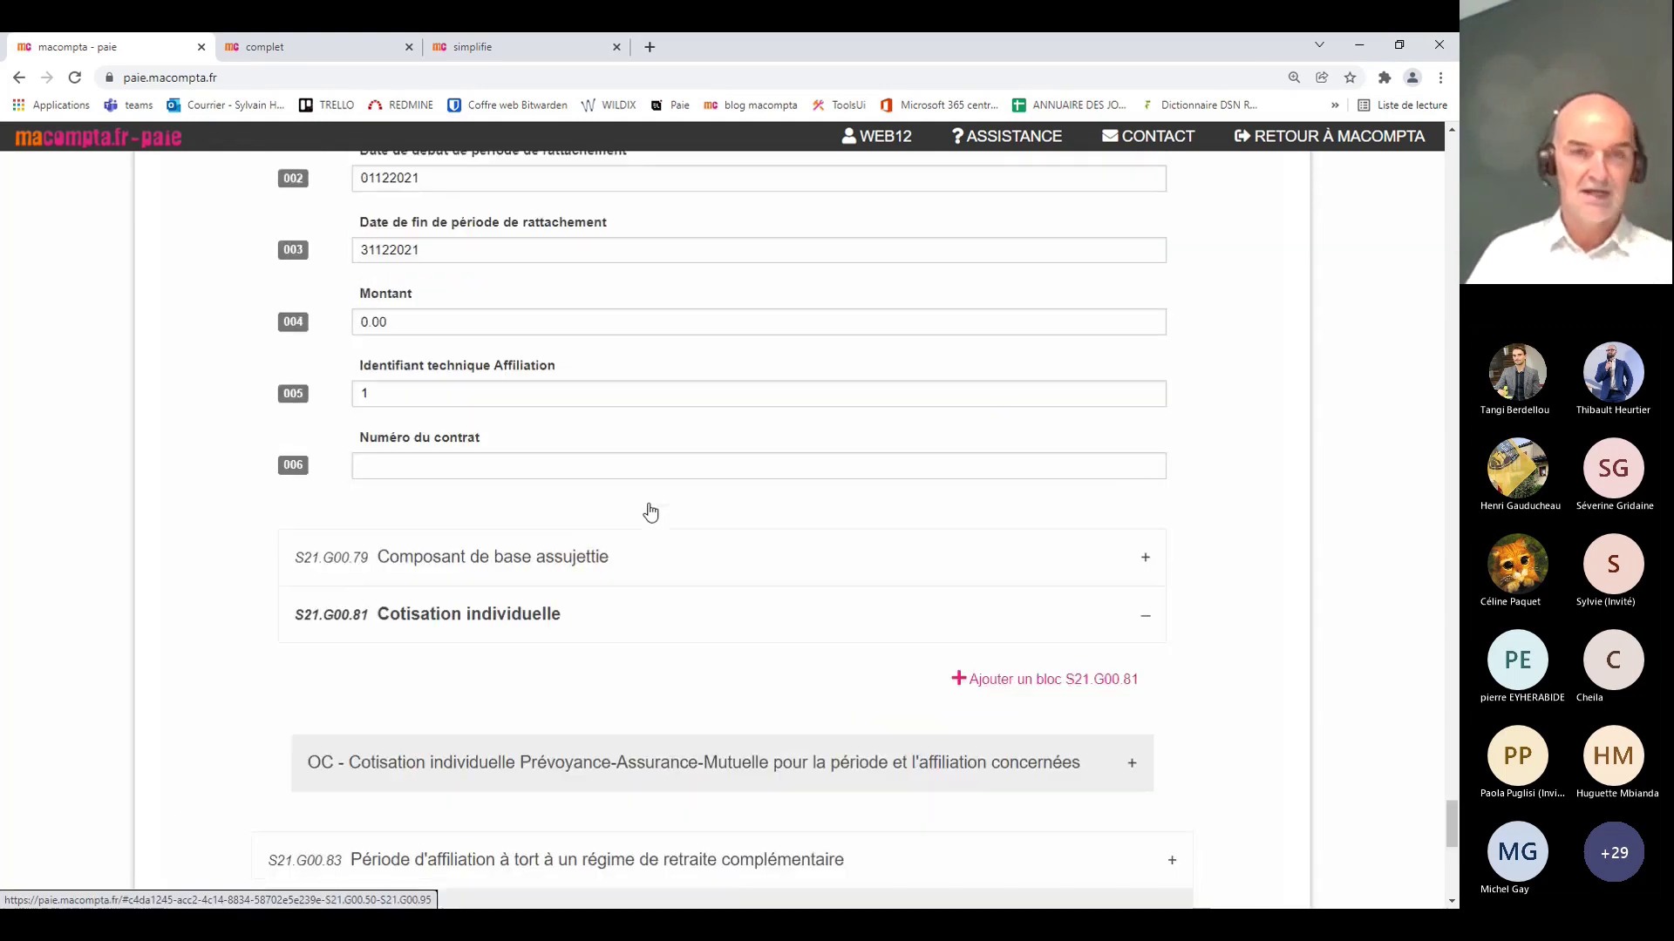
scroll(650, 512, up, 6)
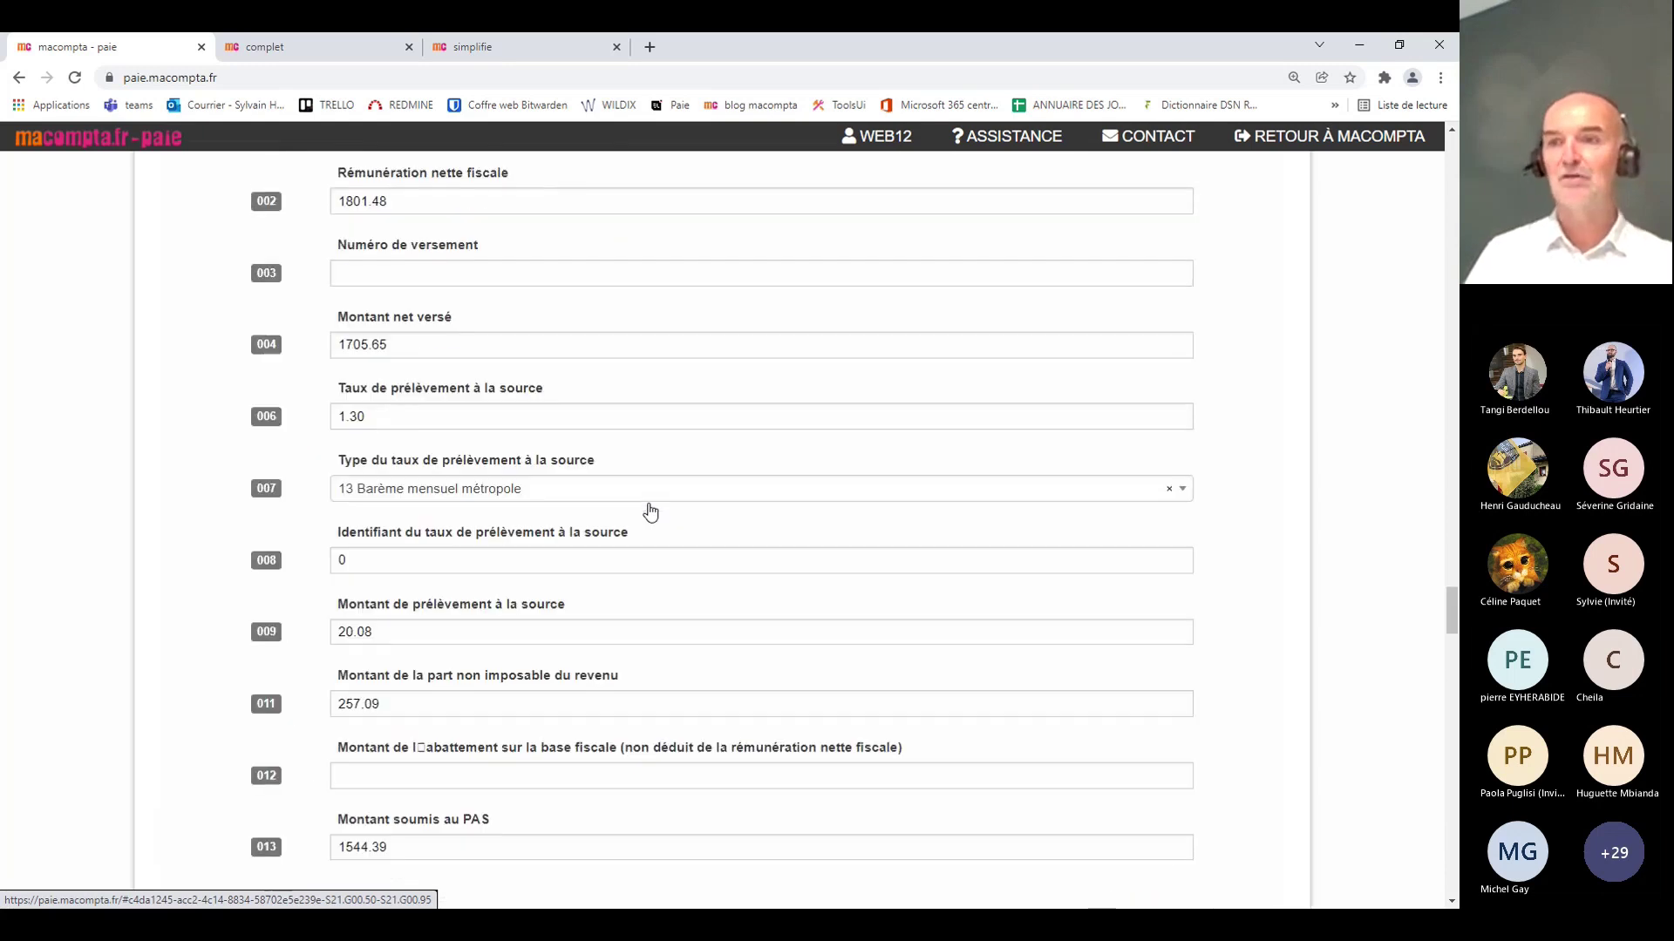
scroll(650, 512, up, 20)
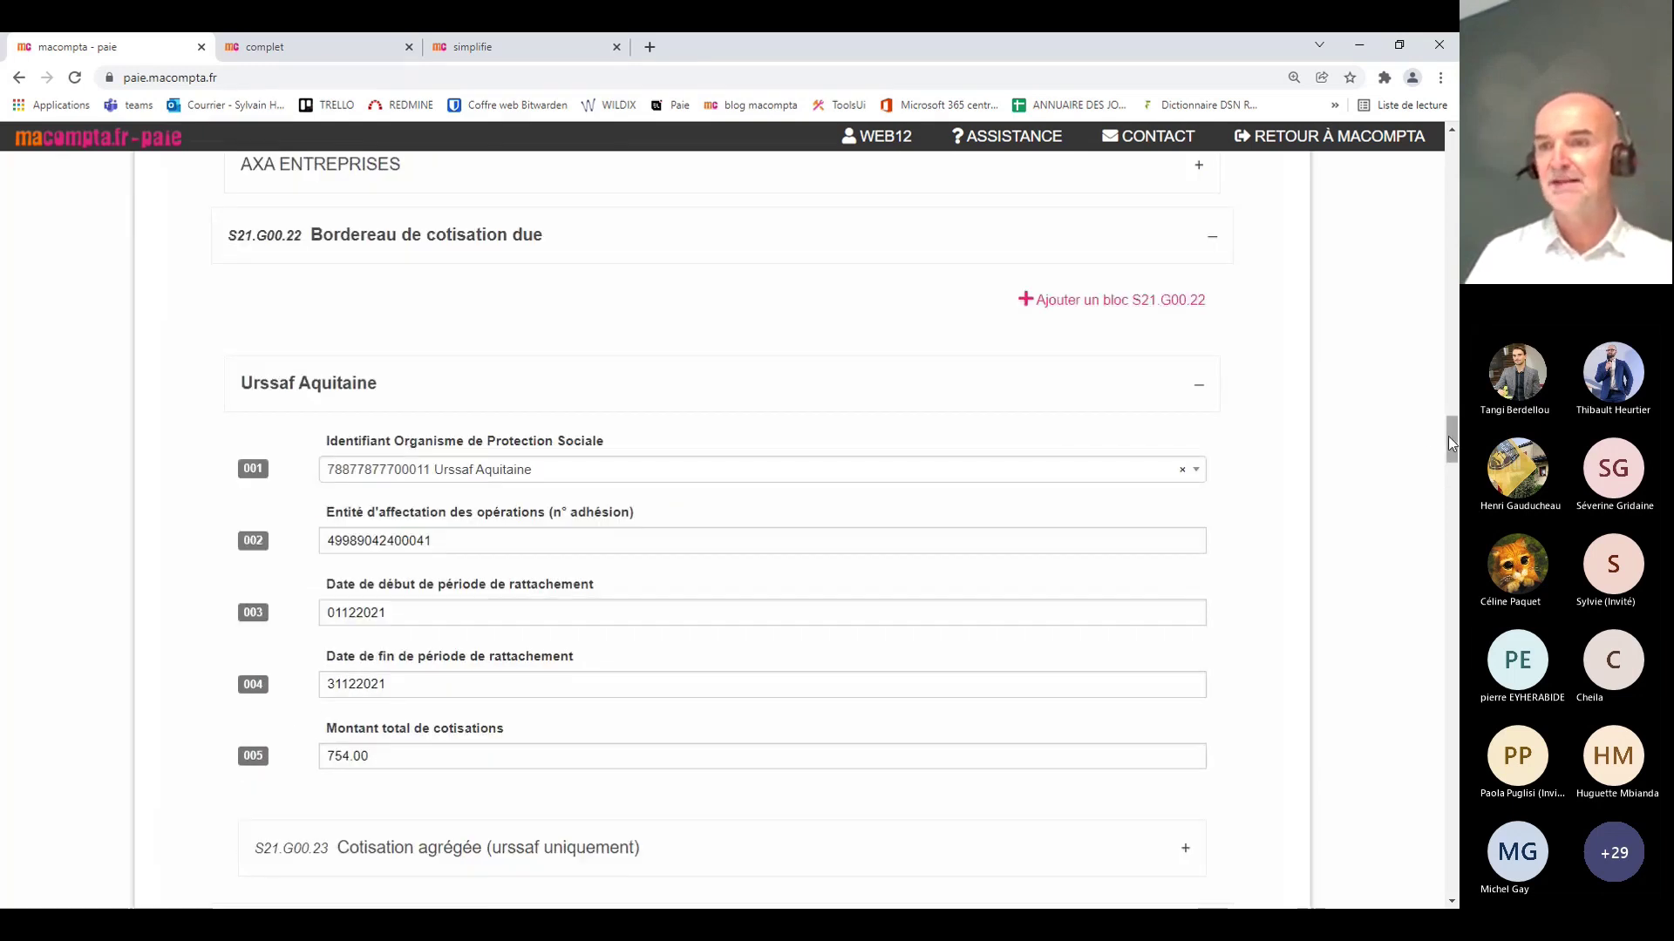
drag(1447, 436, 1449, 139)
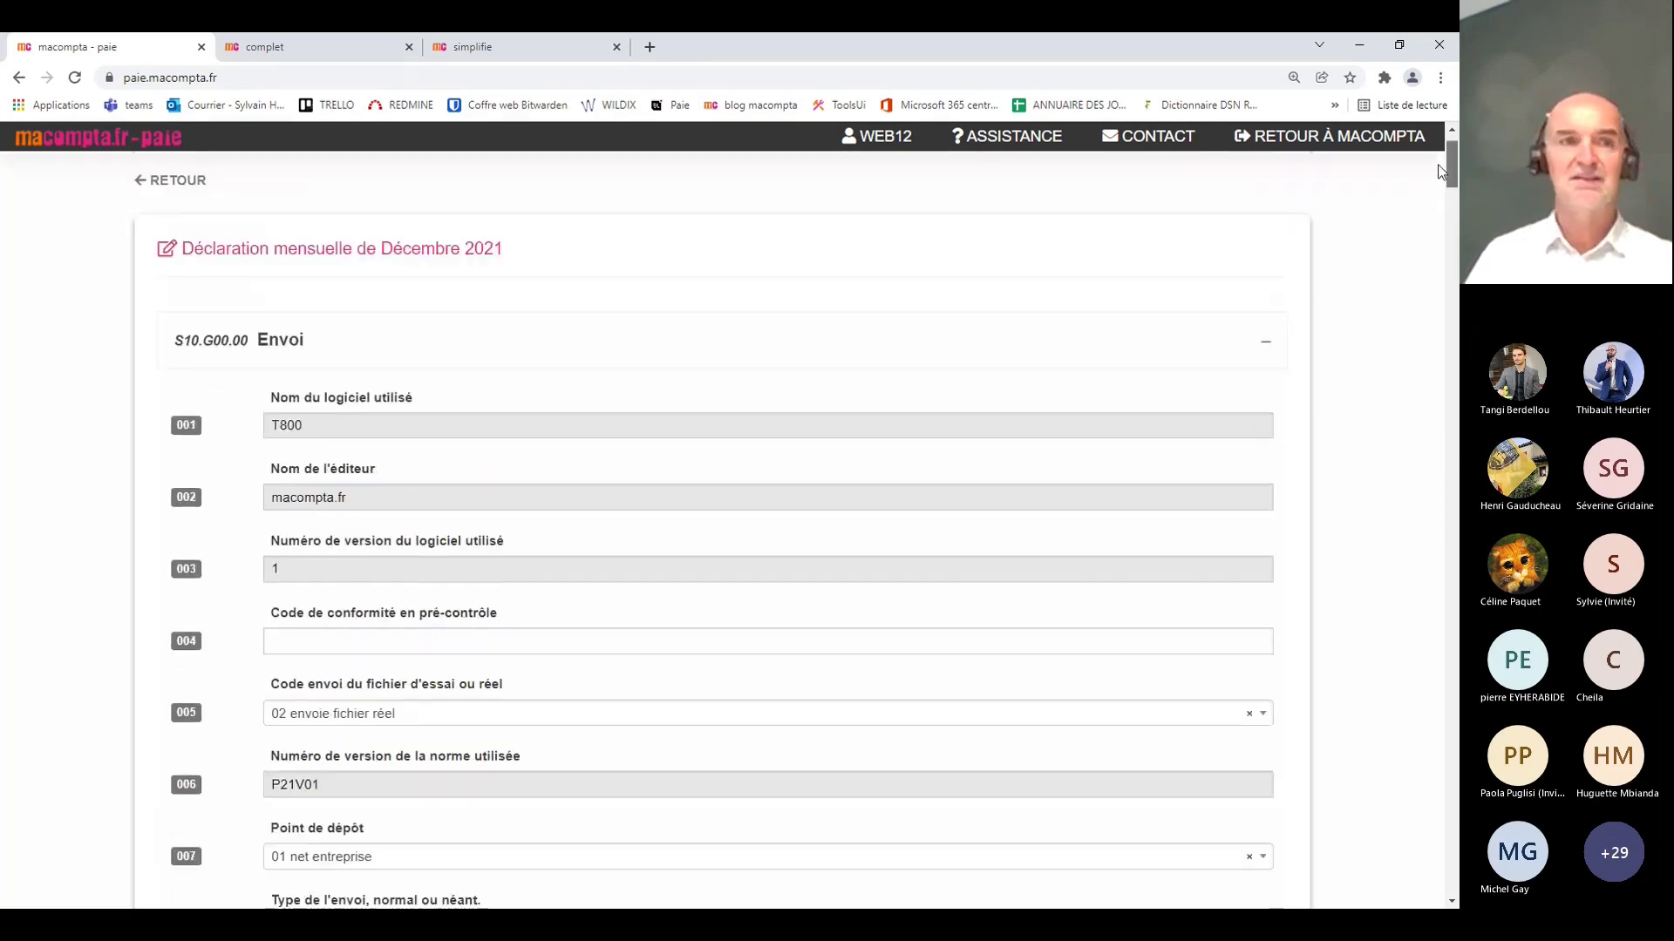
Step: Return to the 2021 monthly declarations list and show the DSN Editions submenu
click(181, 260)
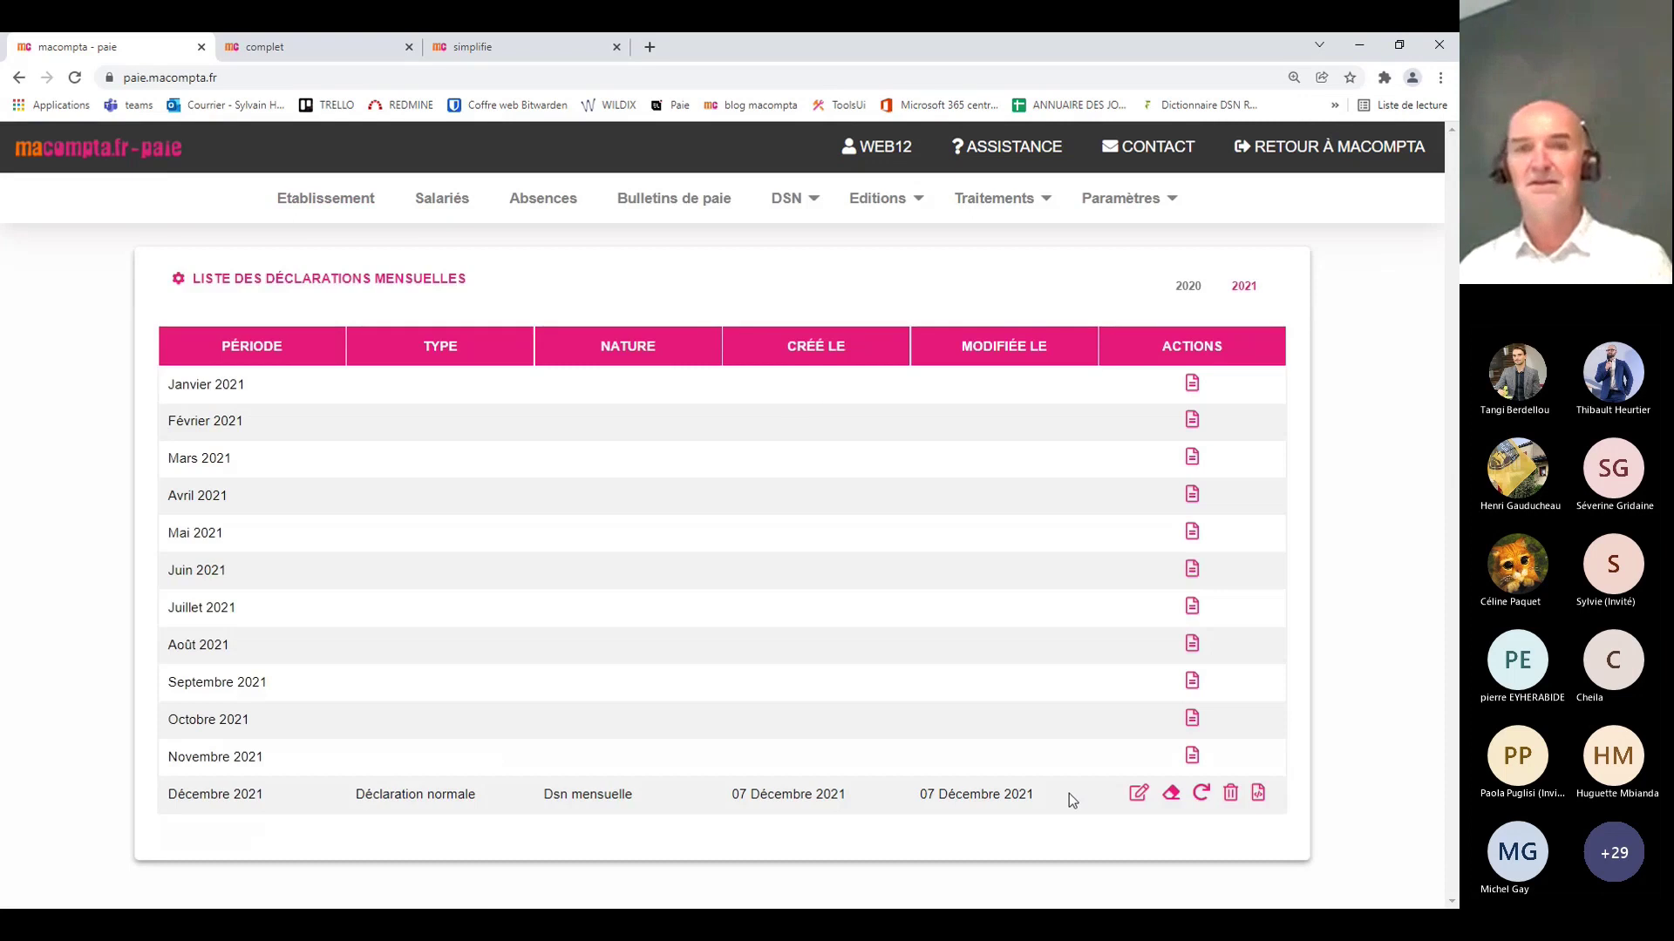
click(794, 201)
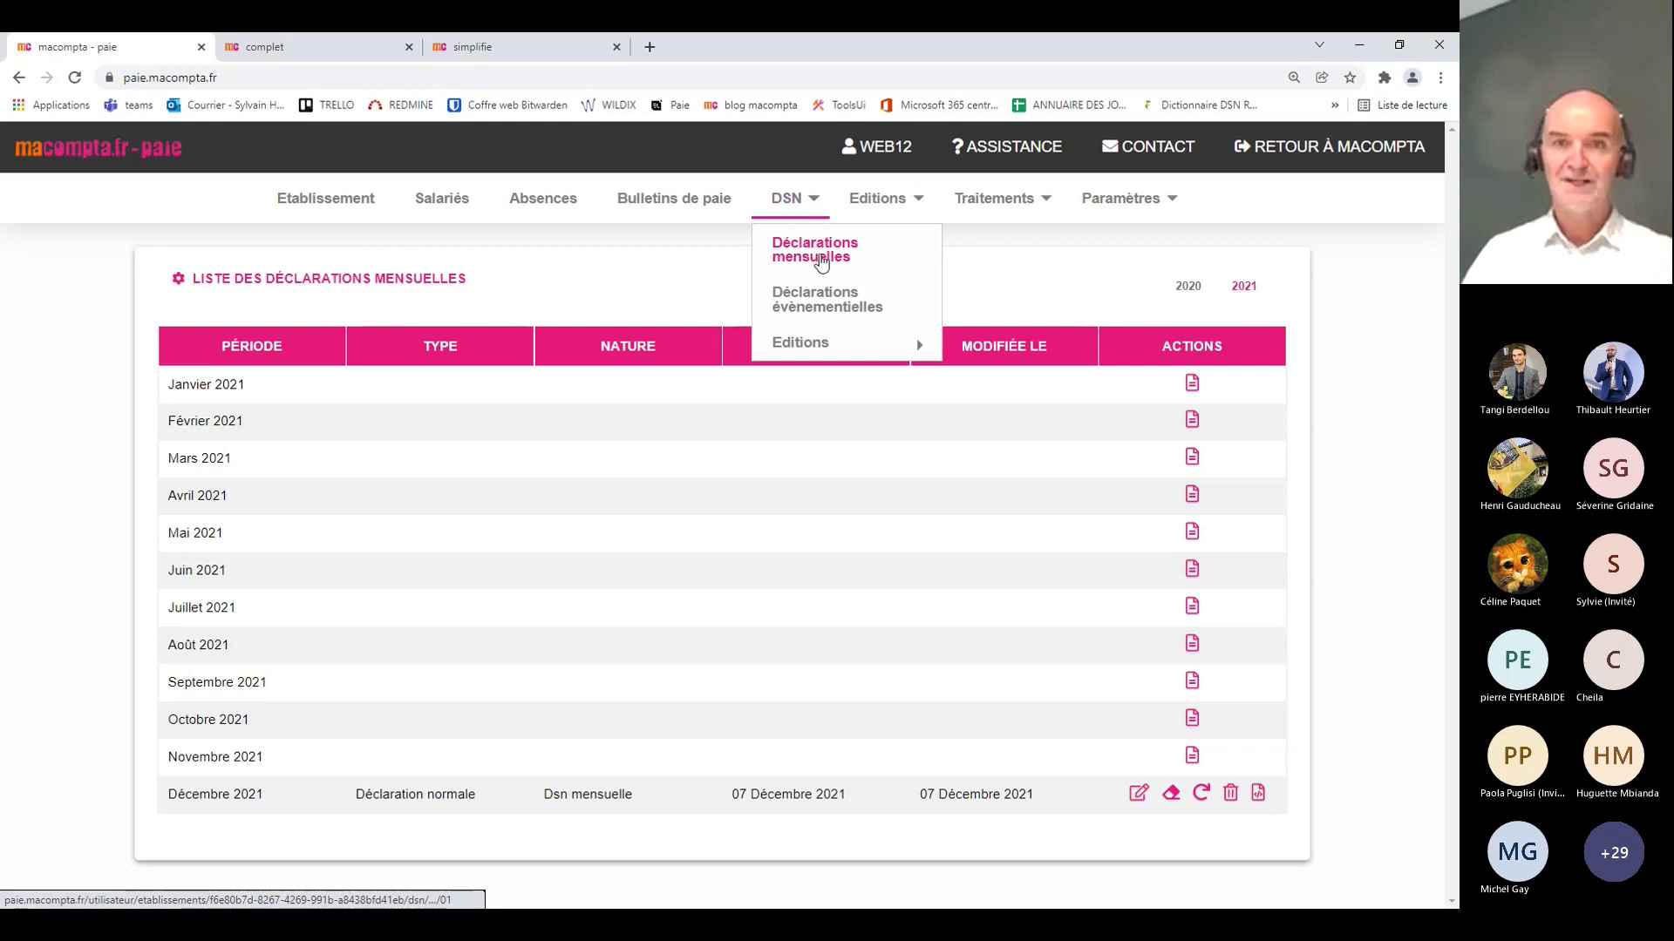
mouse_move(817, 360)
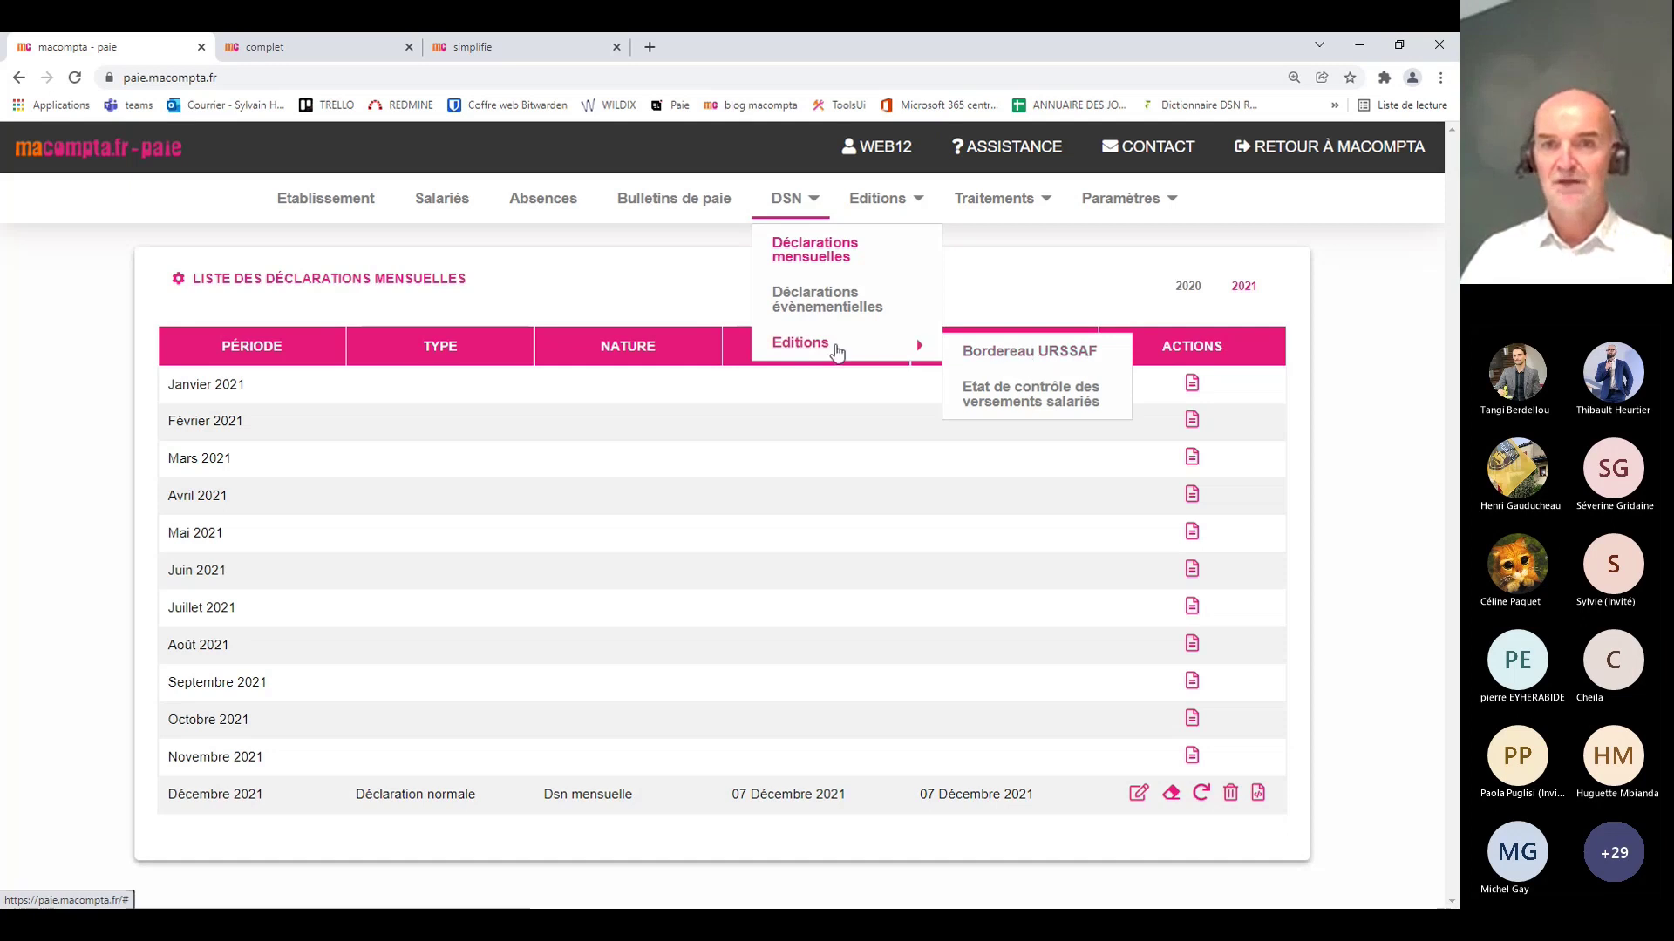
Step: Display the Décembre 2021 Bordereau URSSAF control report, totalling 754.00
click(1013, 356)
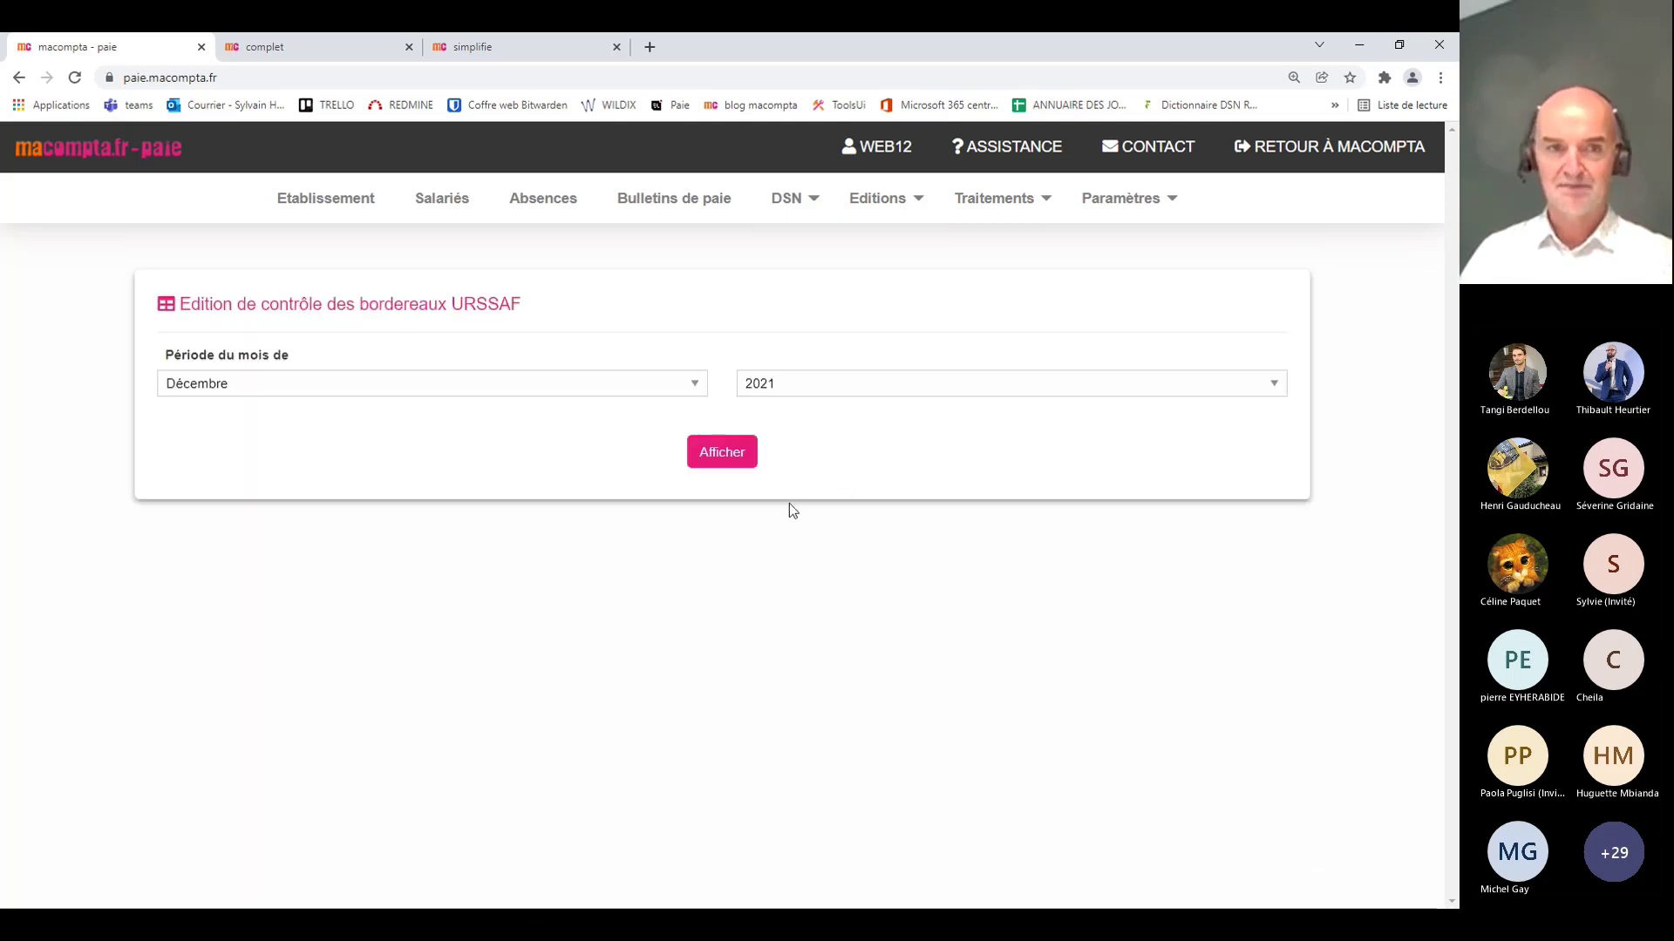
click(743, 455)
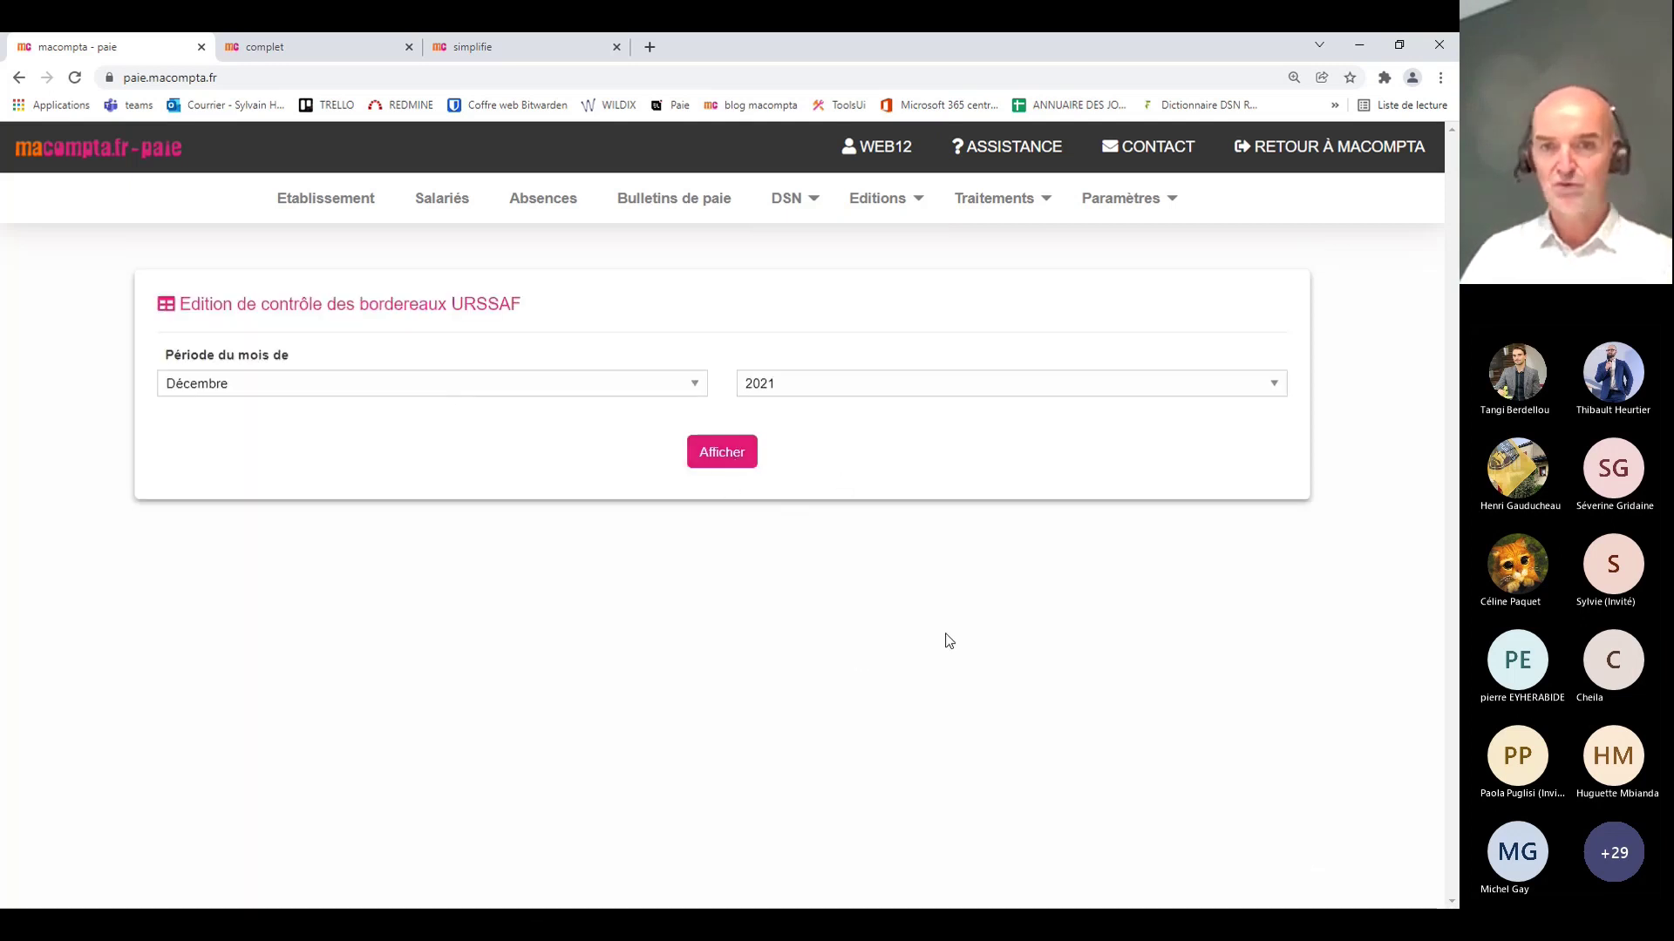
scroll(910, 662, down, 2)
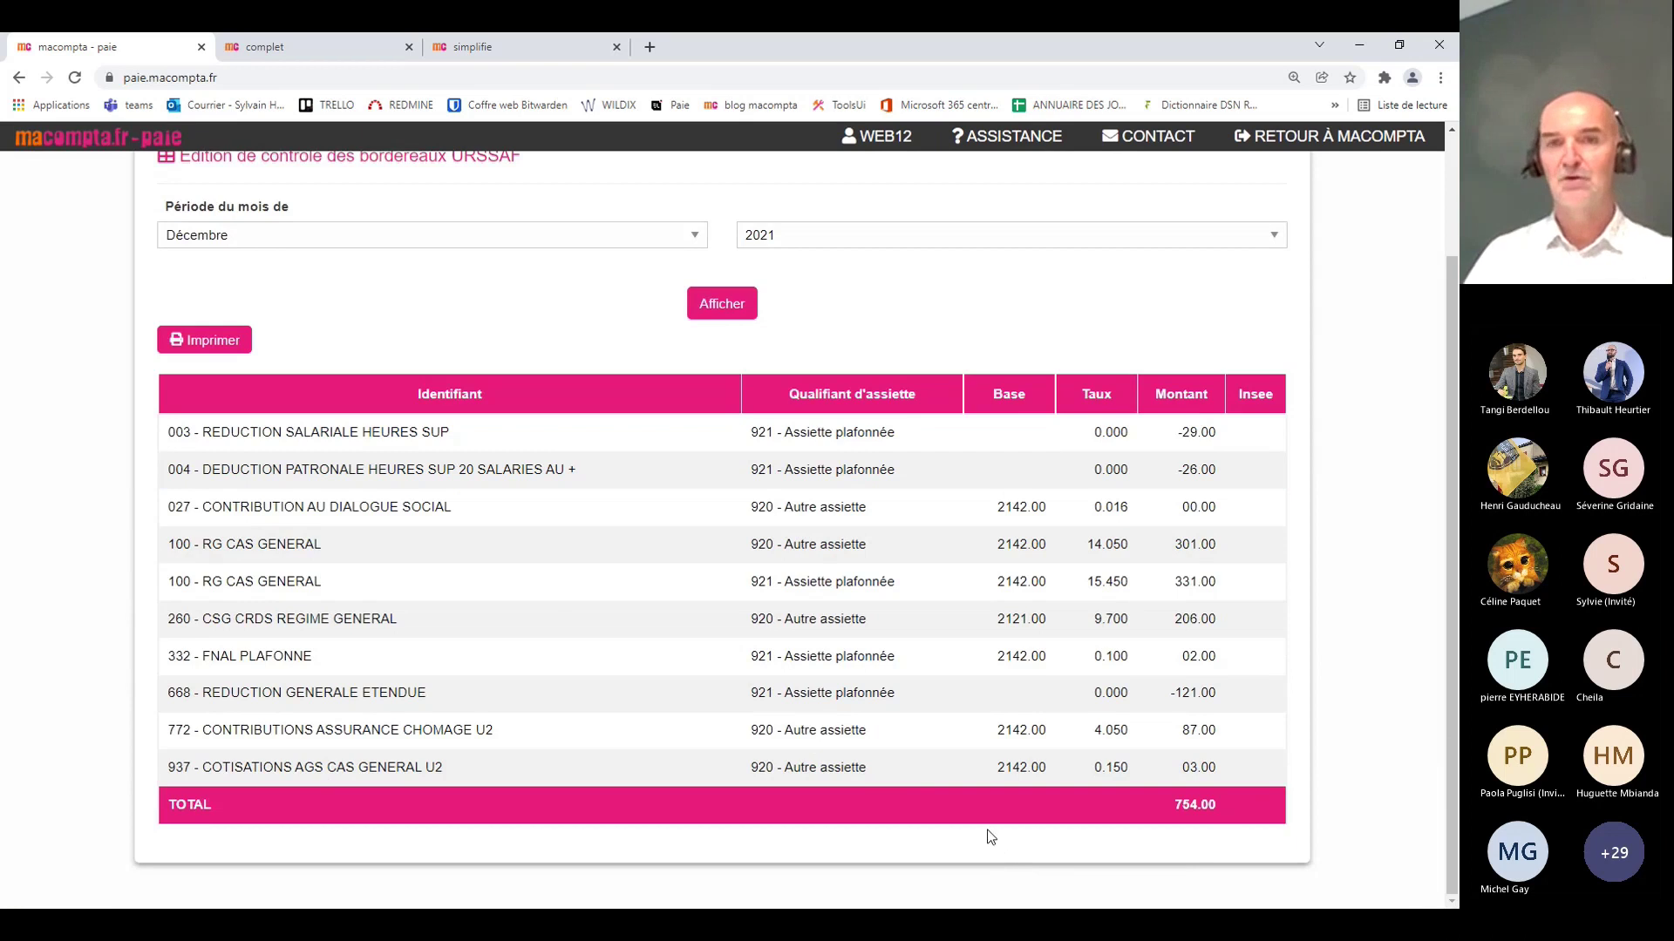
scroll(985, 828, up, 2)
Step: Browse the available payroll reports and bring up the DSN Editions submenu again
click(878, 198)
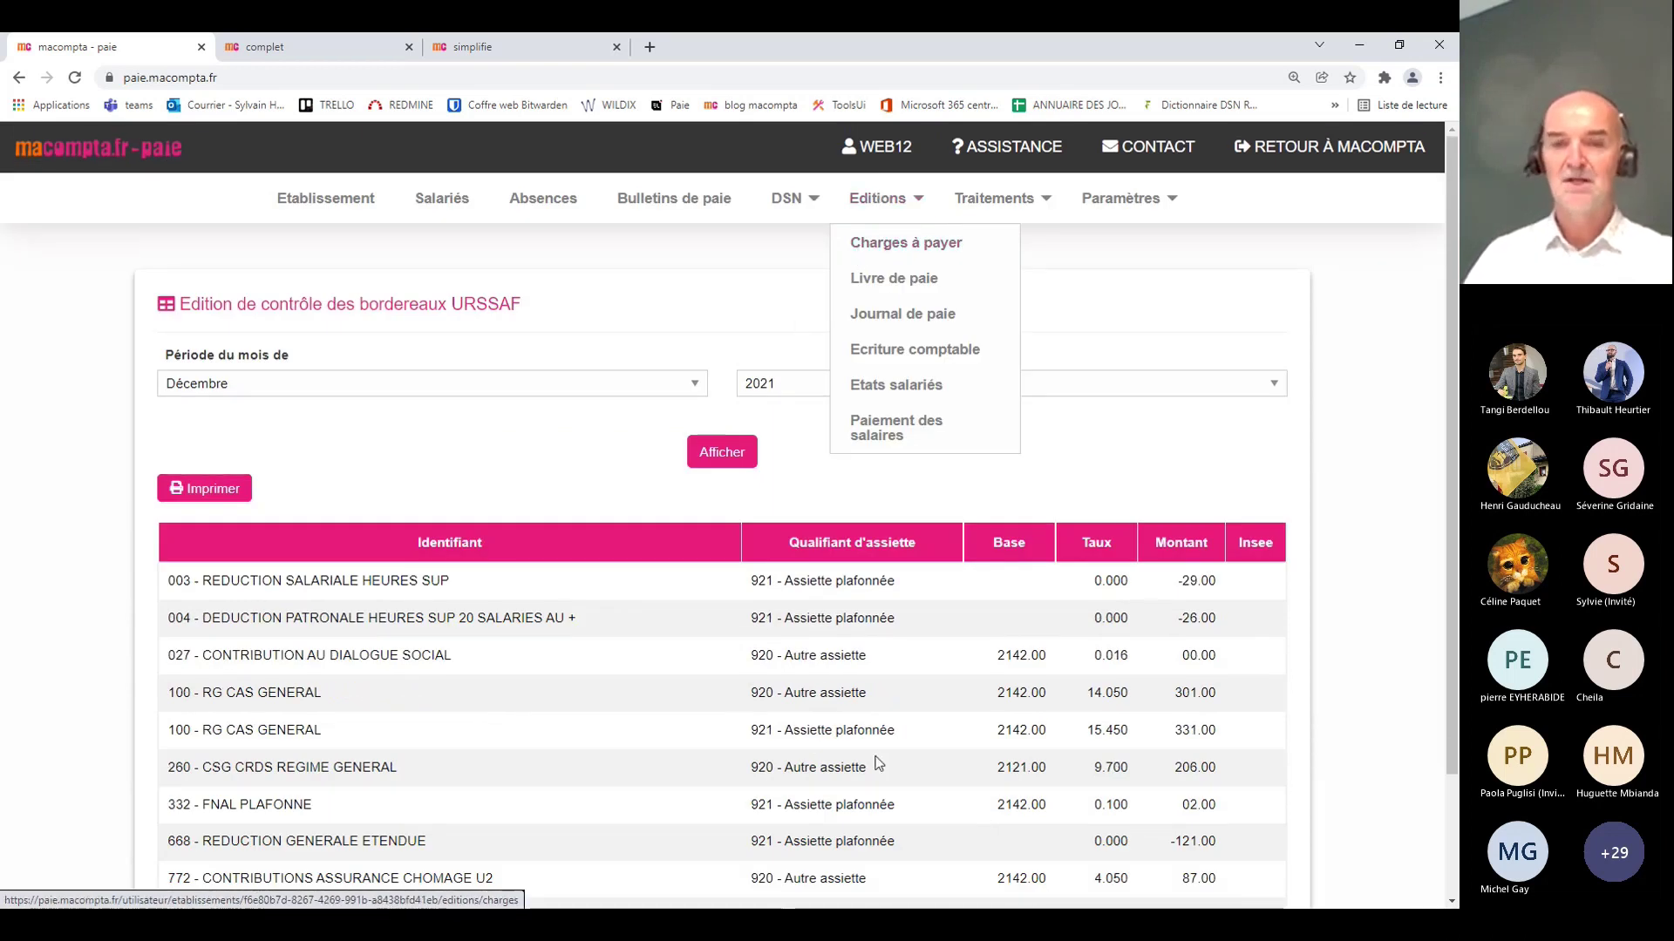
scroll(890, 747, down, 1)
scroll(890, 747, down, 2)
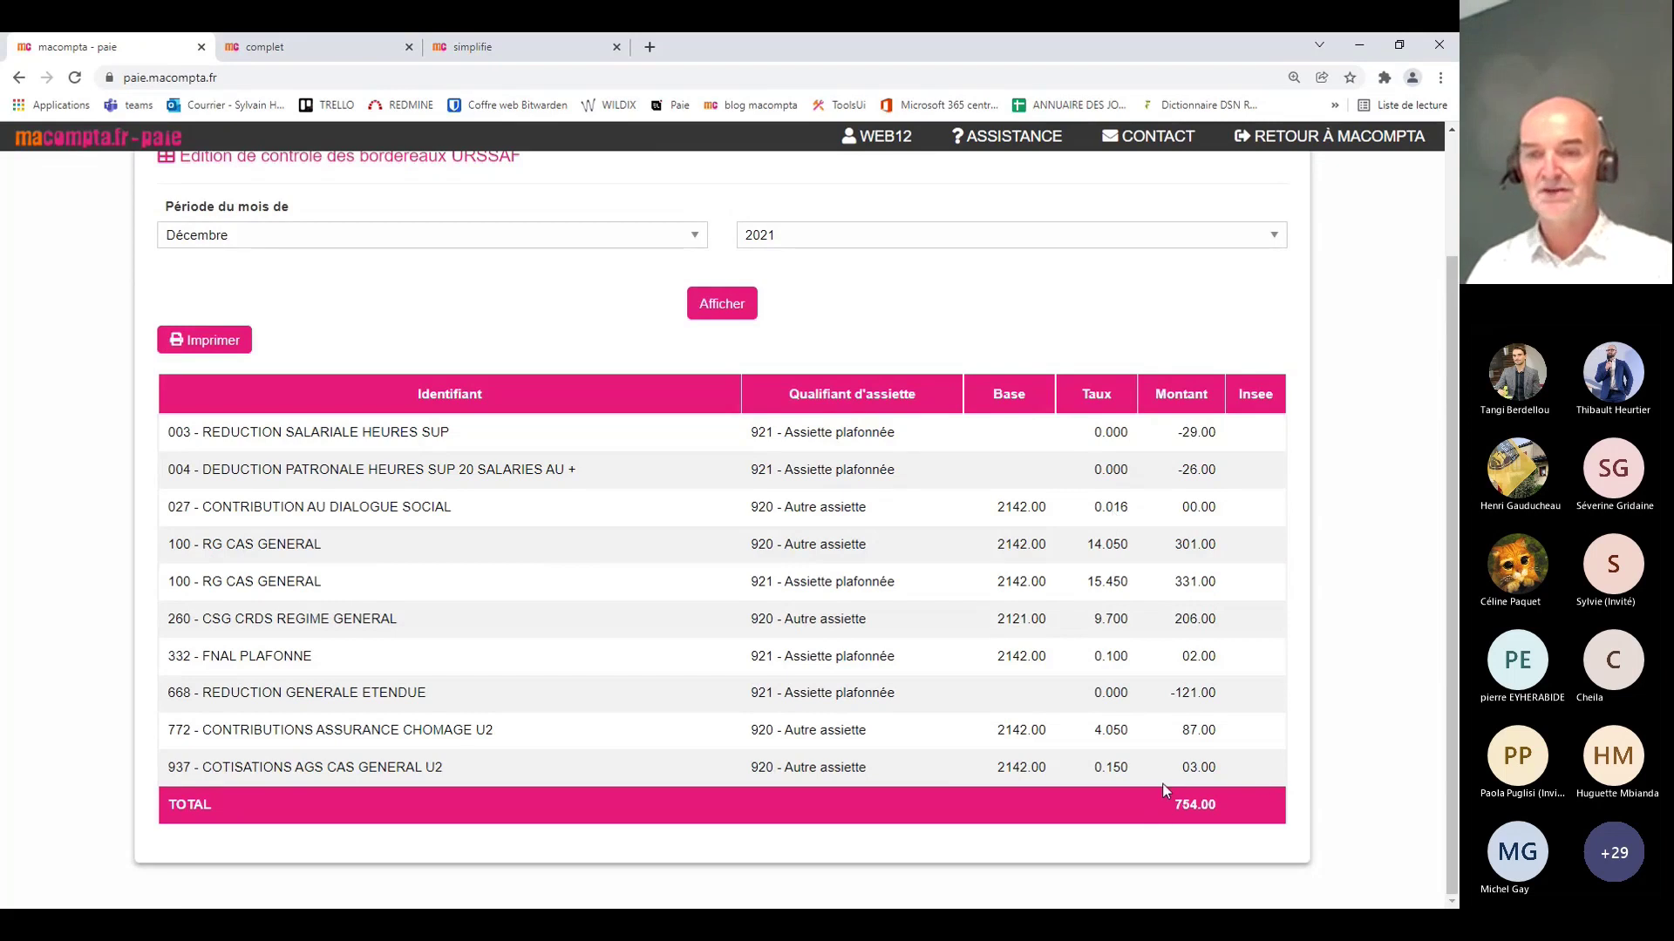
scroll(1238, 823, up, 2)
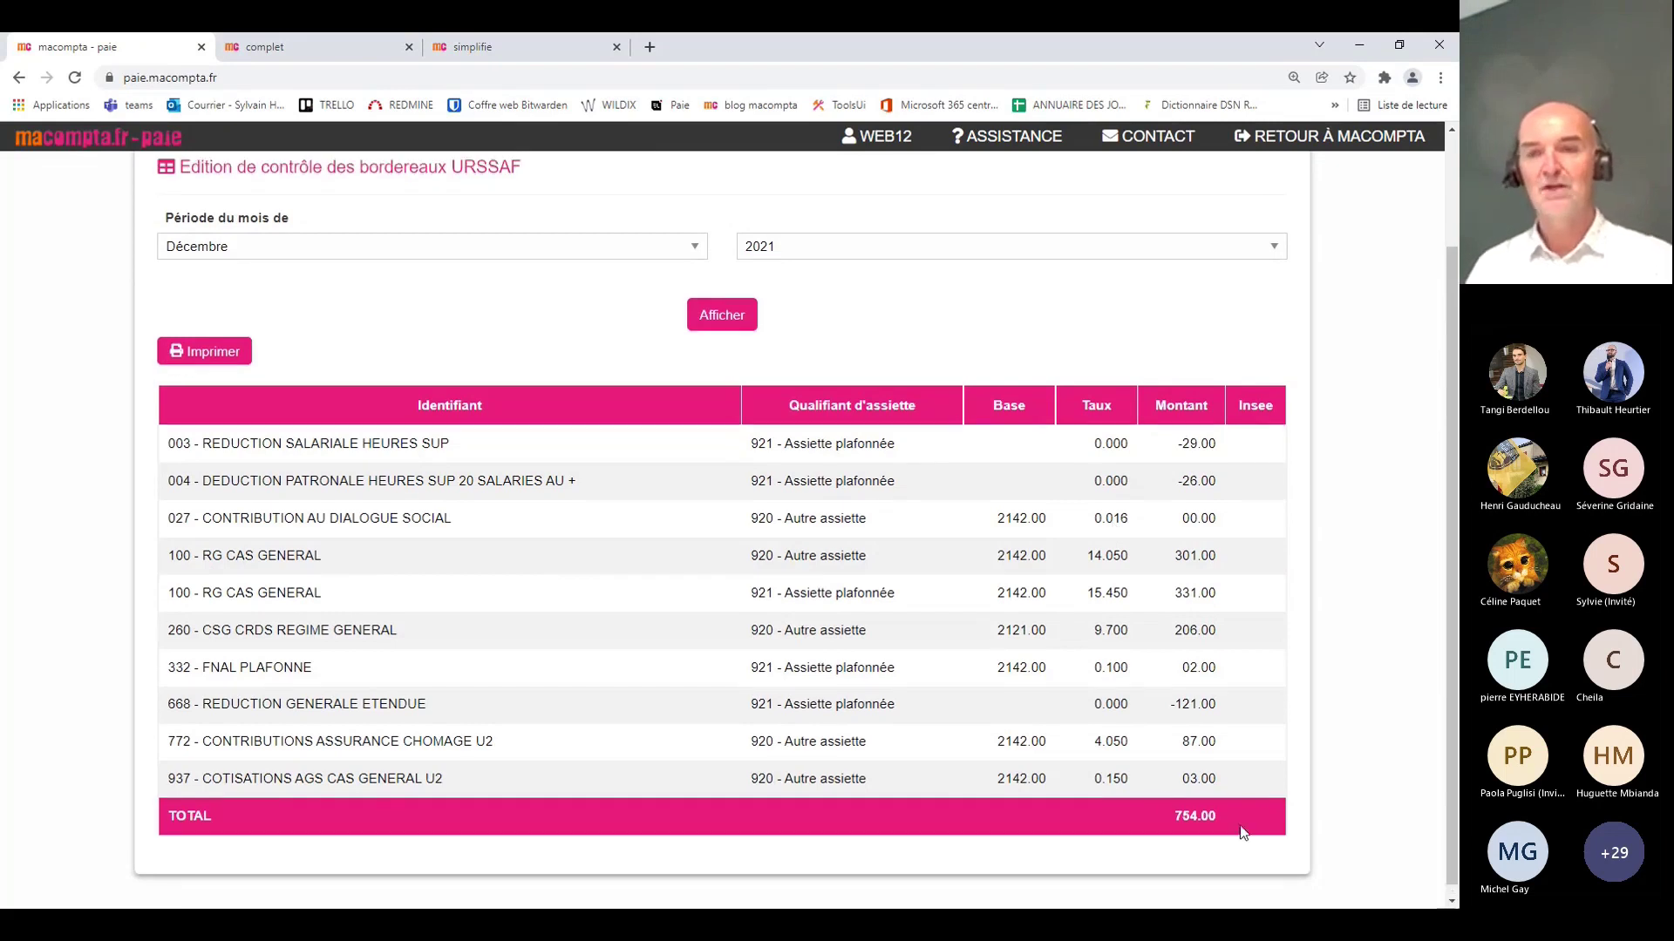
scroll(1220, 781, down, 2)
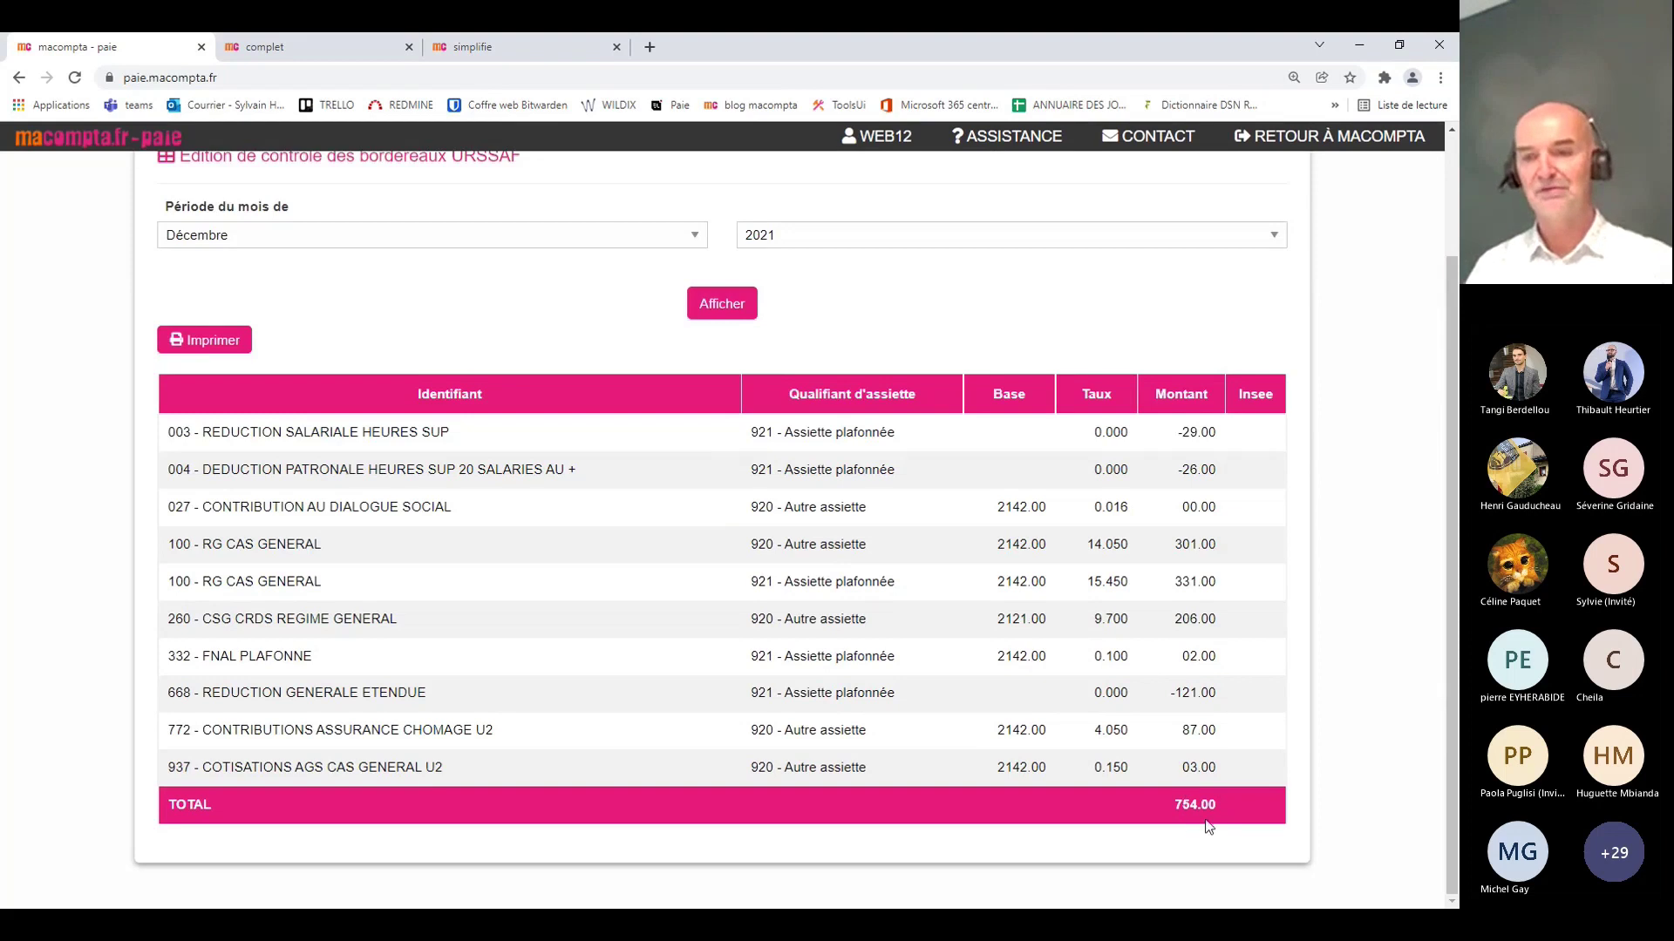
scroll(1208, 822, up, 2)
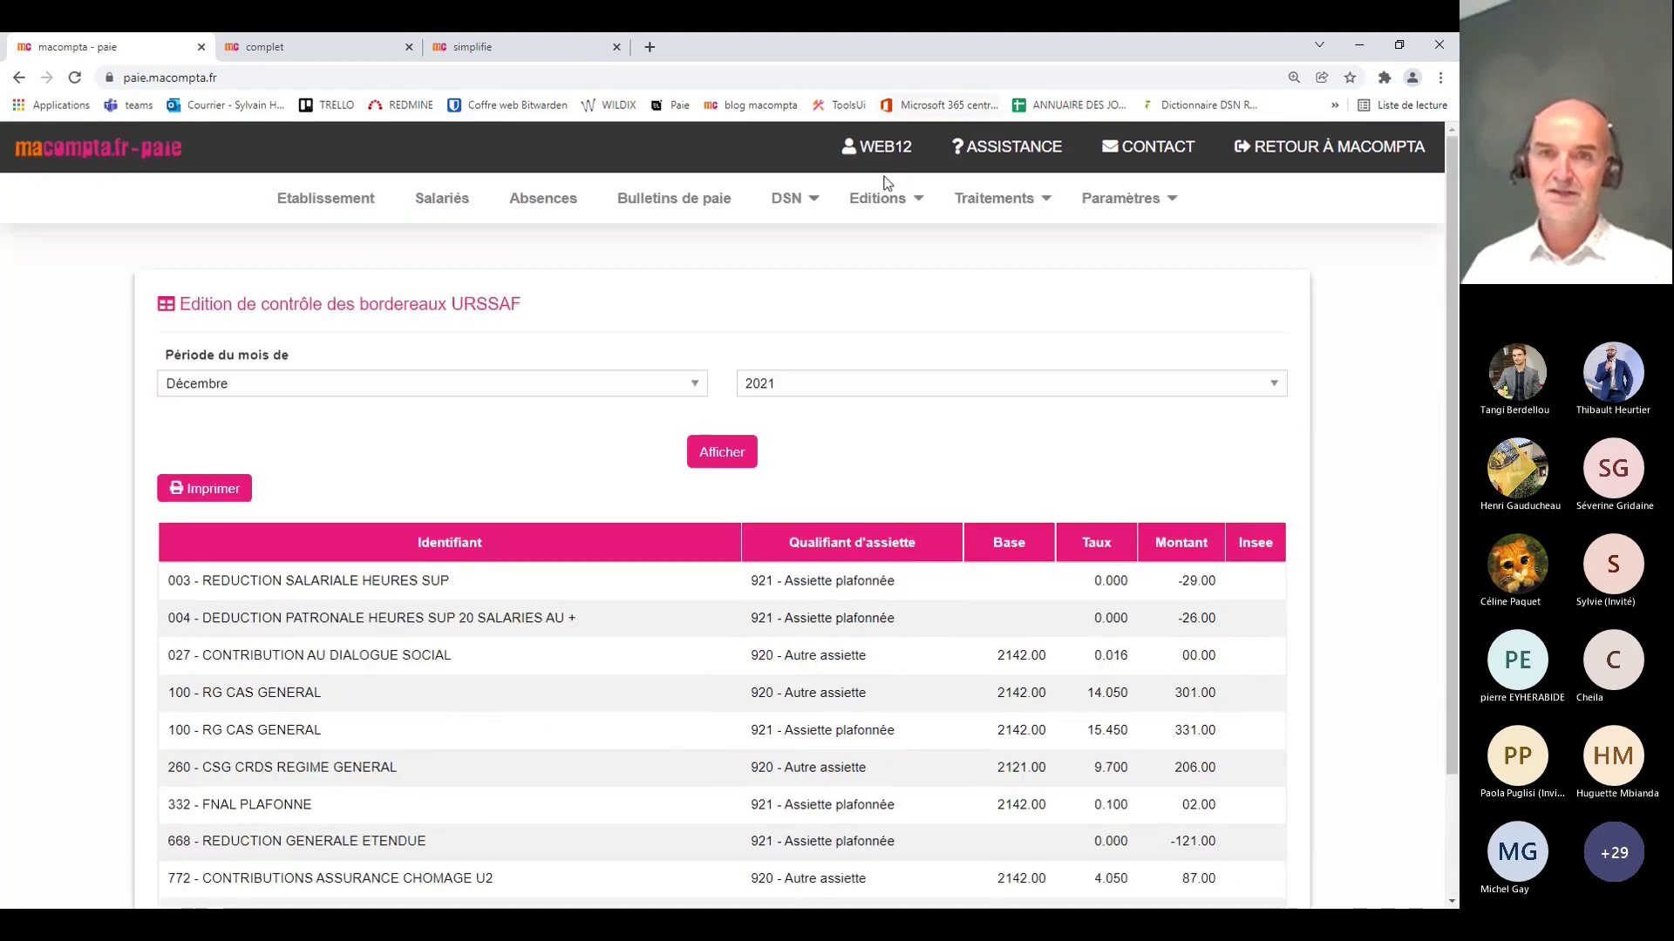
scroll(1253, 671, down, 2)
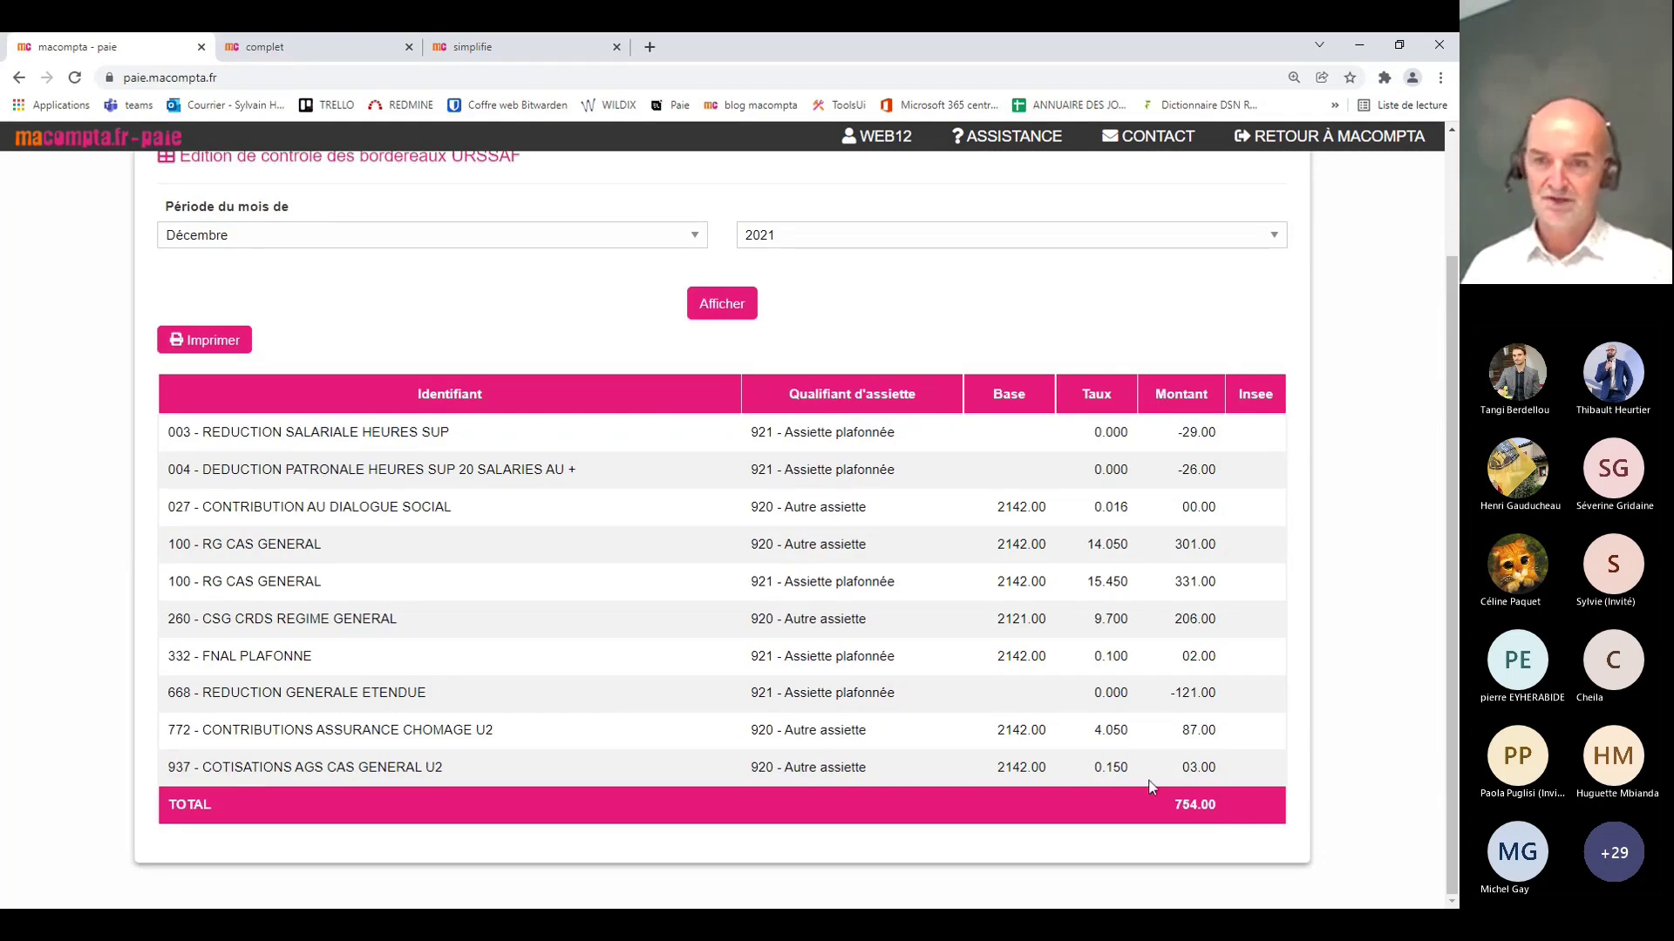
scroll(1215, 802, up, 2)
click(786, 197)
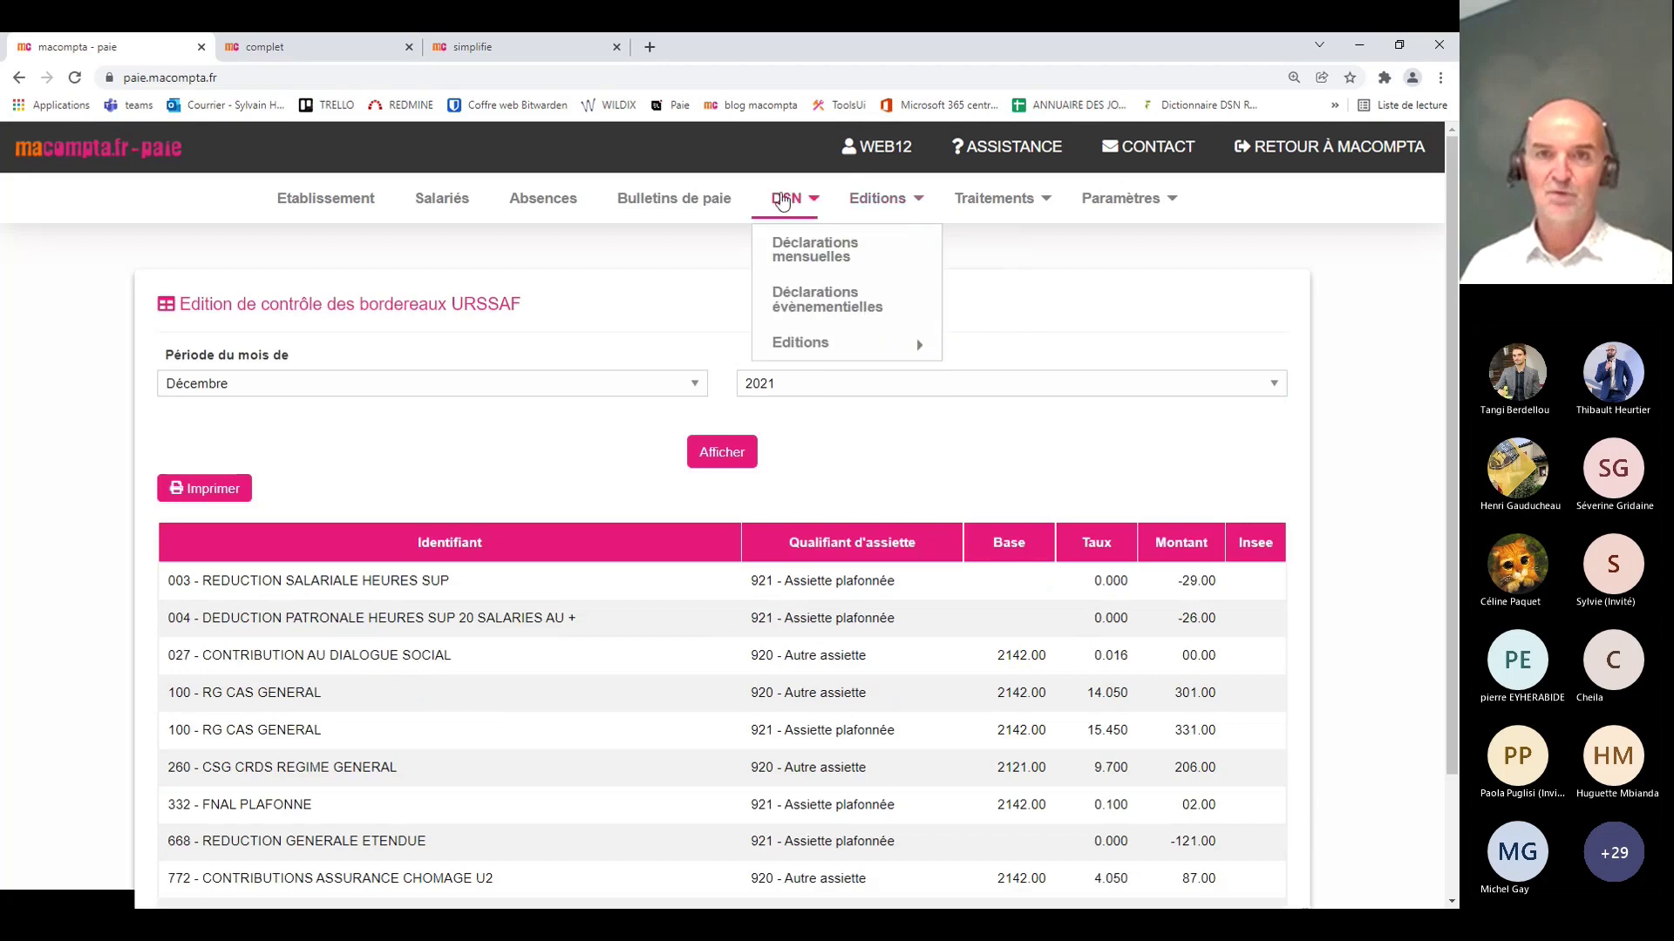
mouse_move(802, 347)
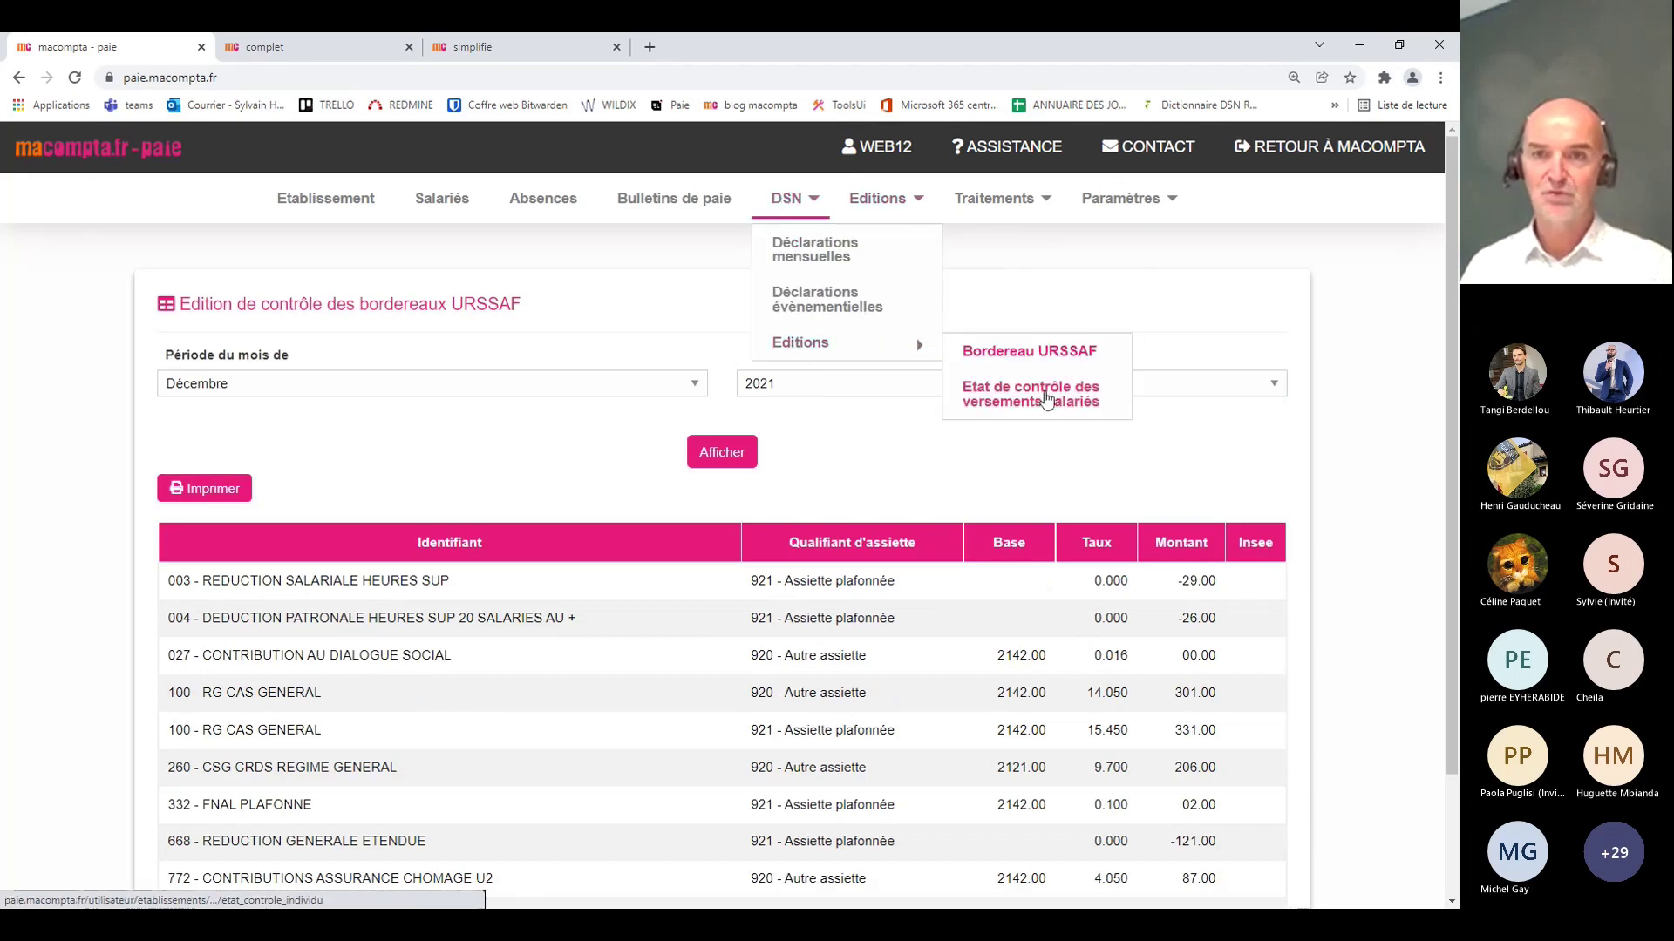
Step: Show the December 2021 salary payment control report, expanding CC_MUTUELLE (34.28 Mutuelle) and Assiette brute plafonnée
click(1038, 401)
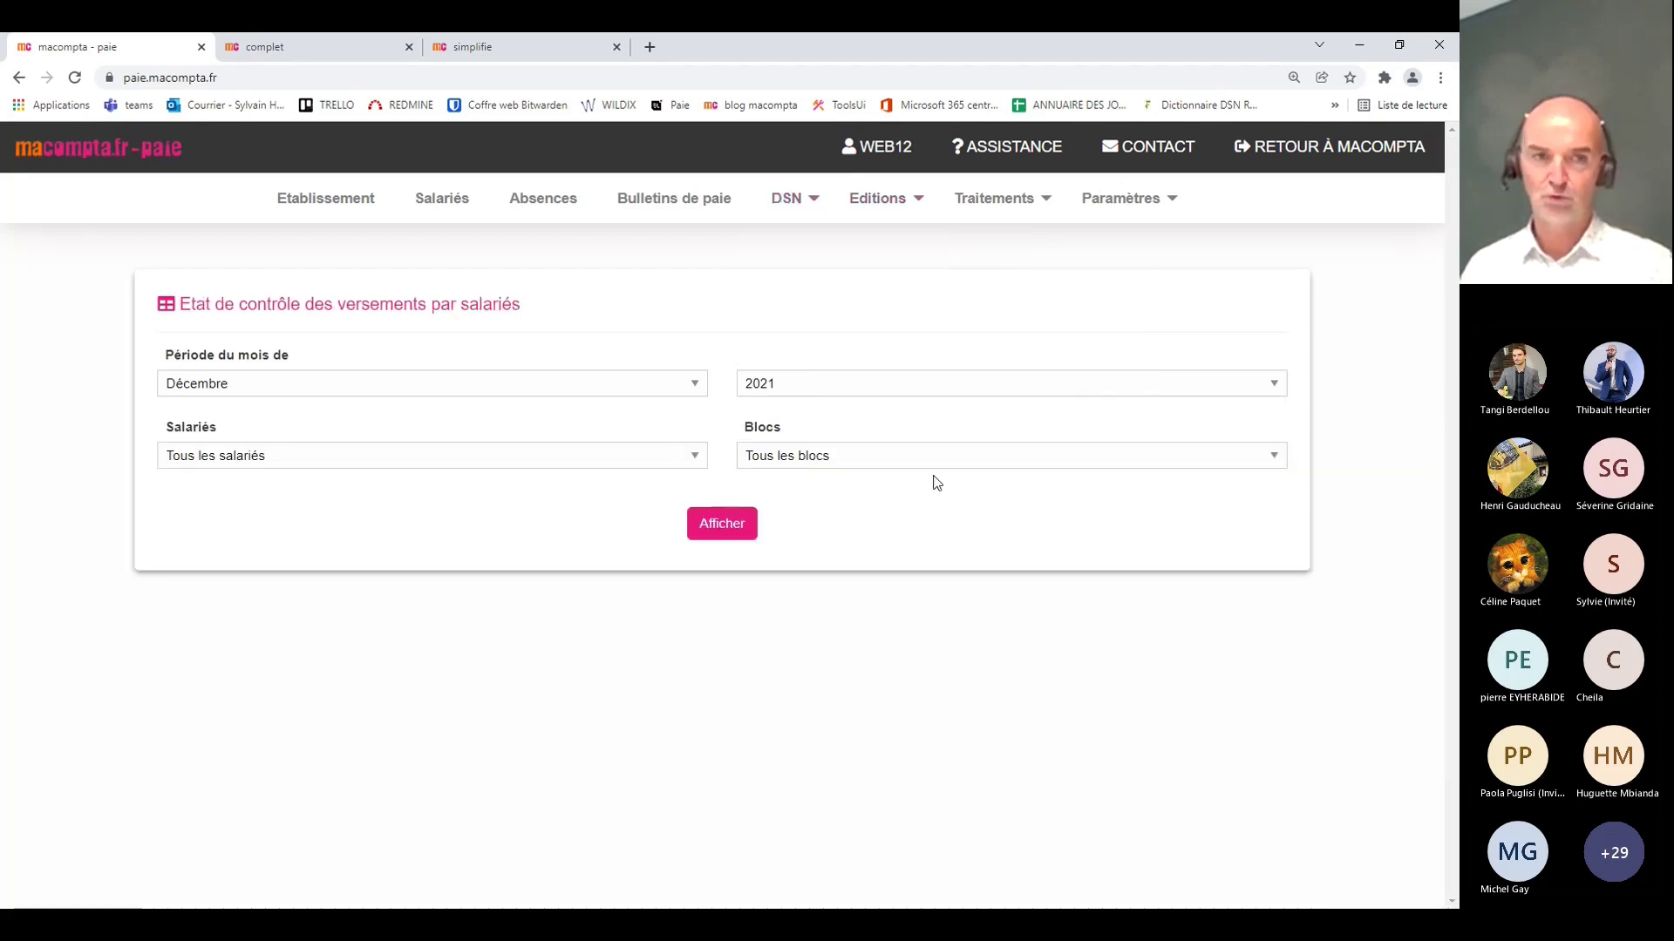
click(735, 537)
scroll(978, 541, down, 4)
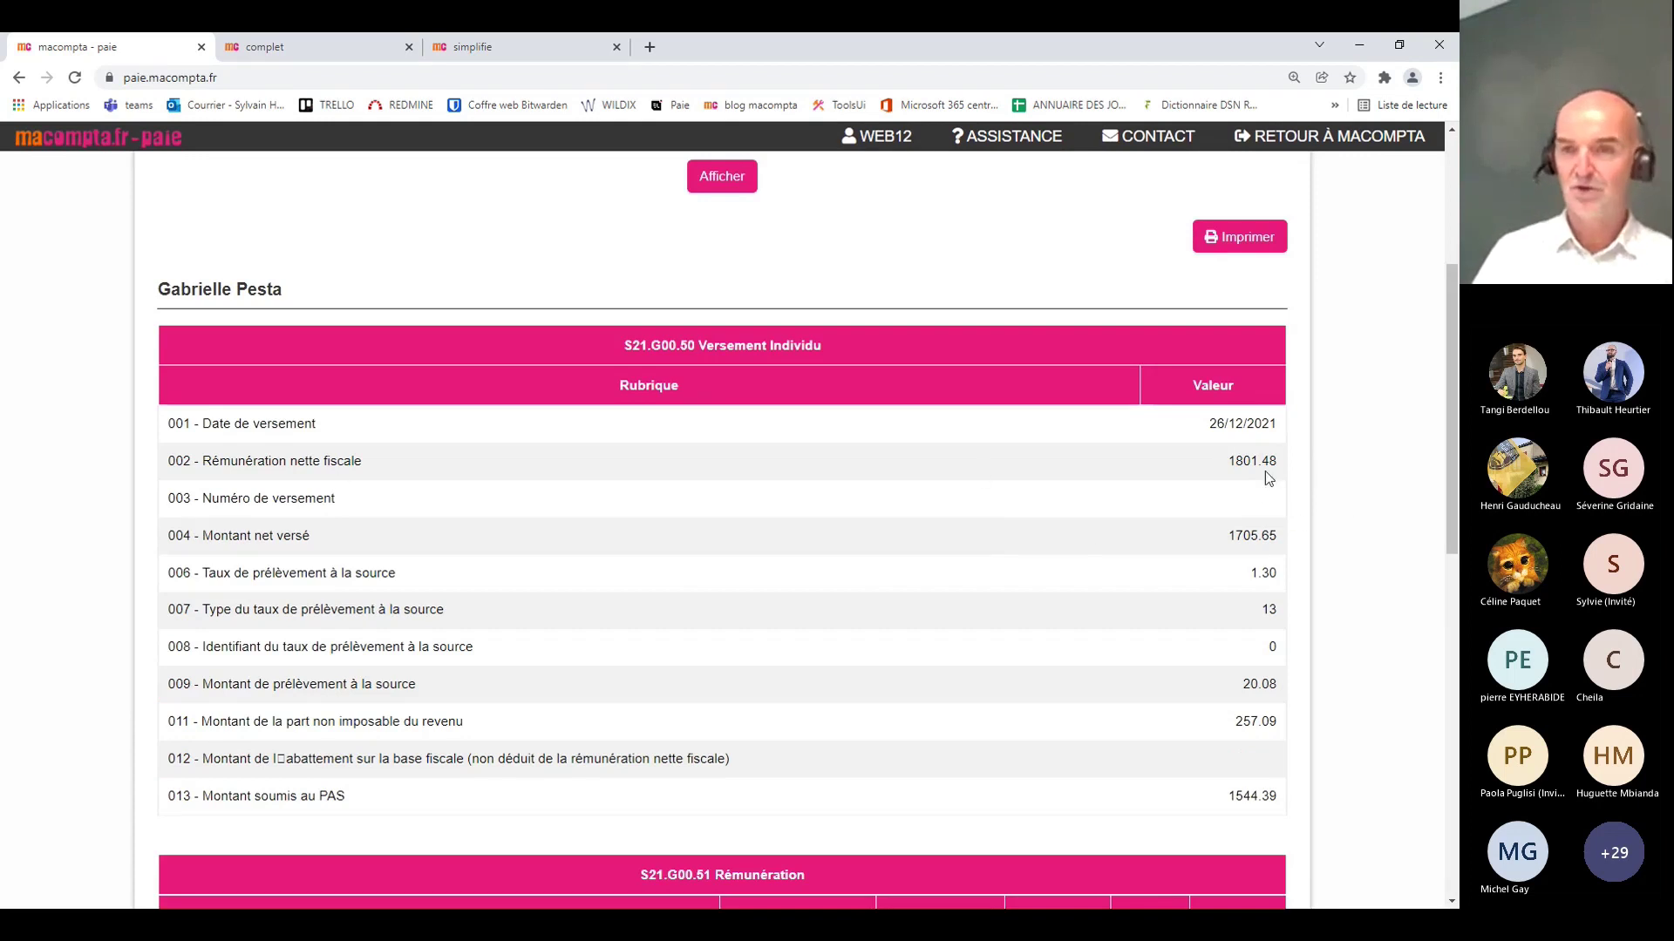
scroll(360, 558, down, 1)
scroll(405, 523, down, 2)
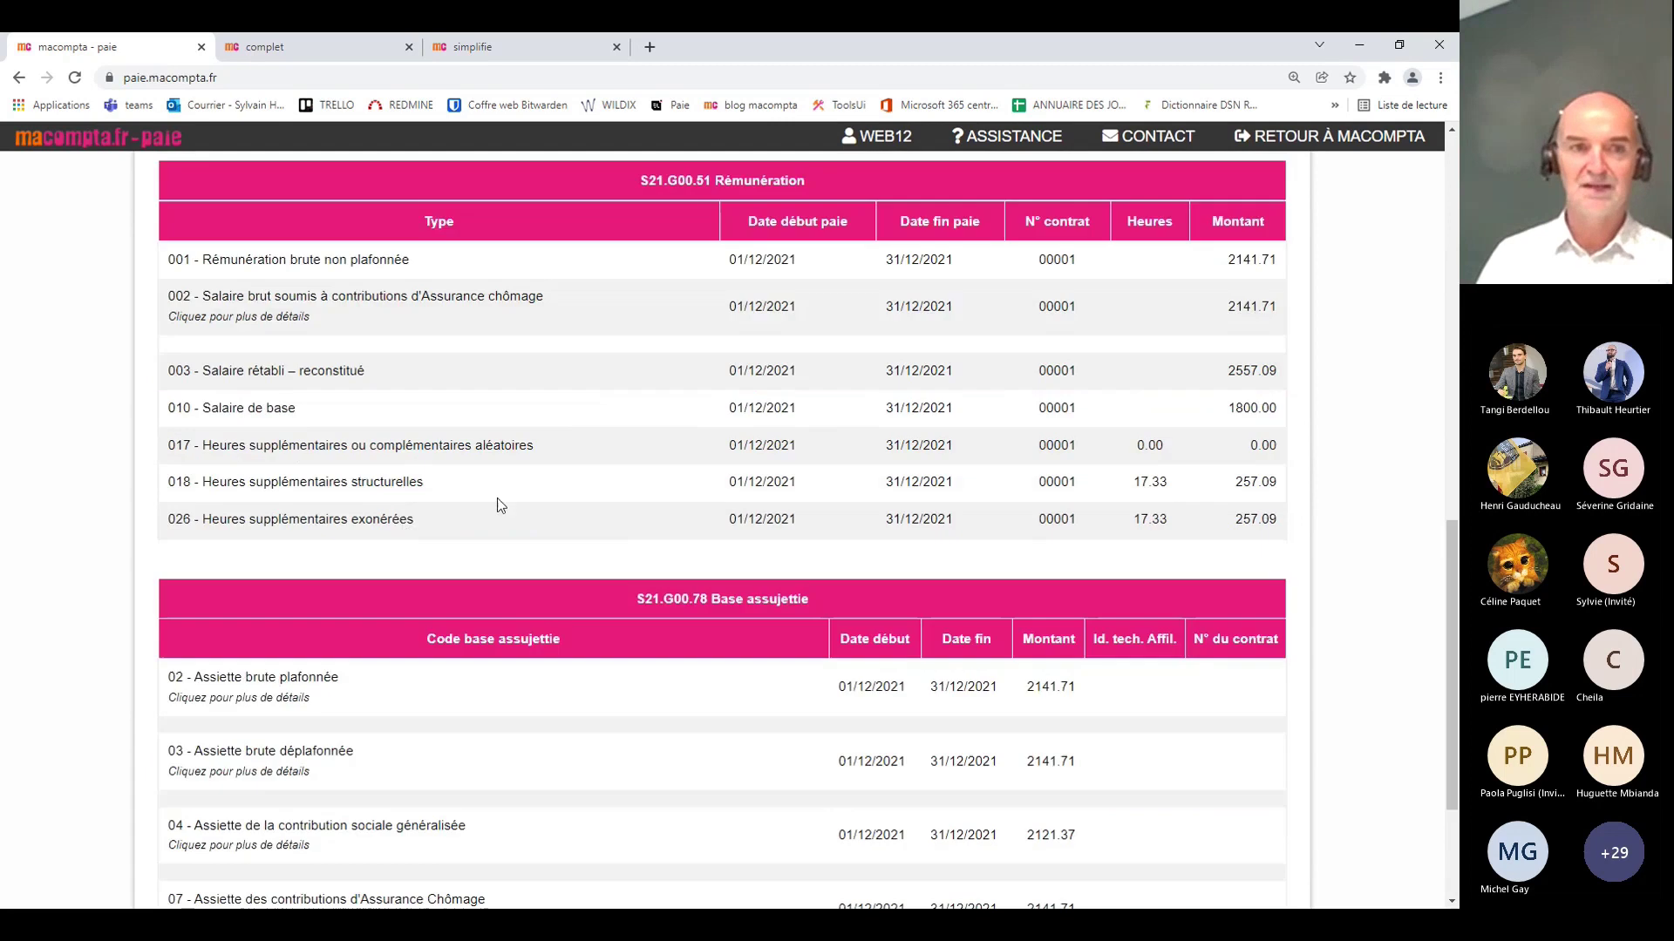
scroll(497, 498, down, 3)
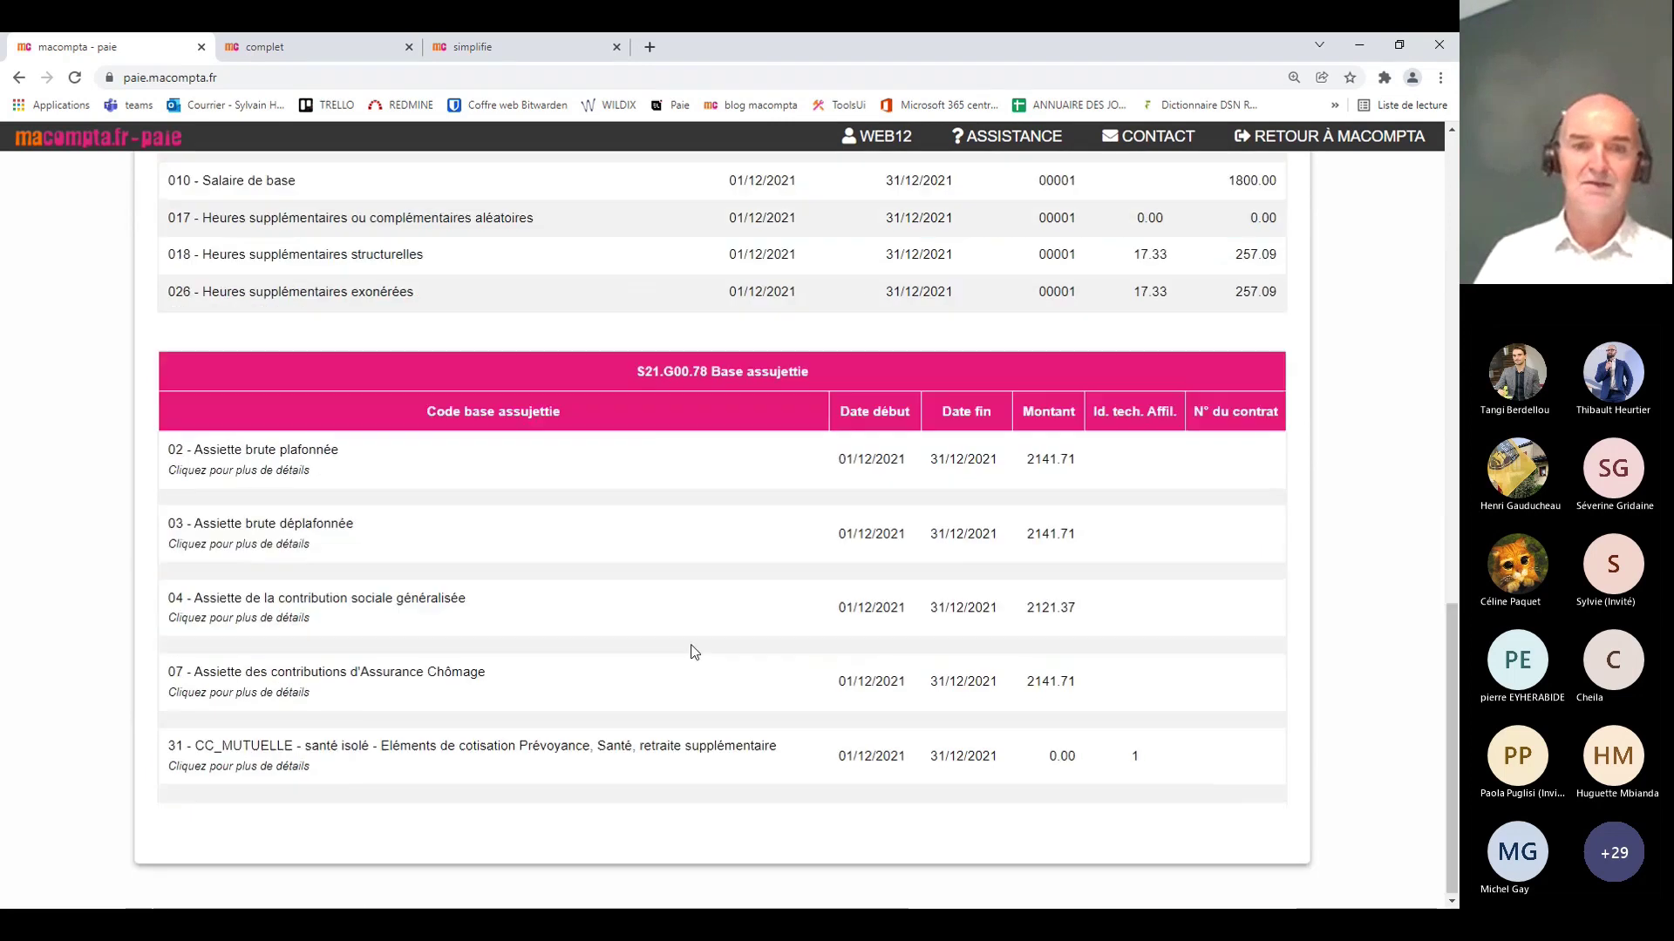
click(254, 760)
scroll(697, 636, down, 3)
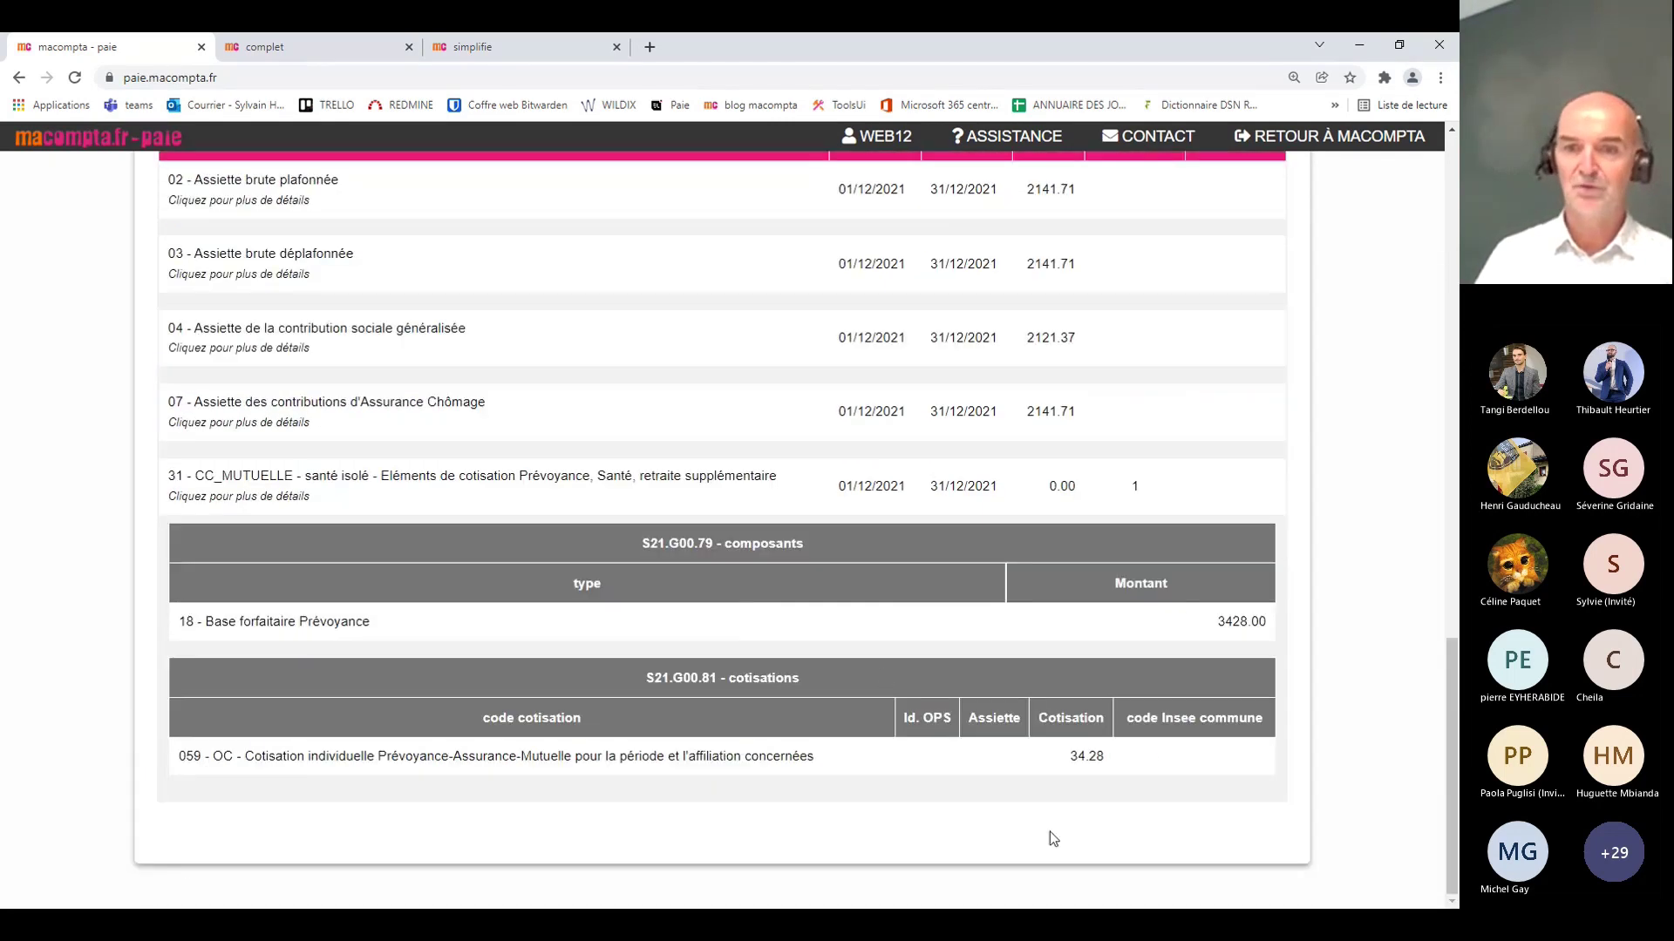
scroll(329, 395, up, 3)
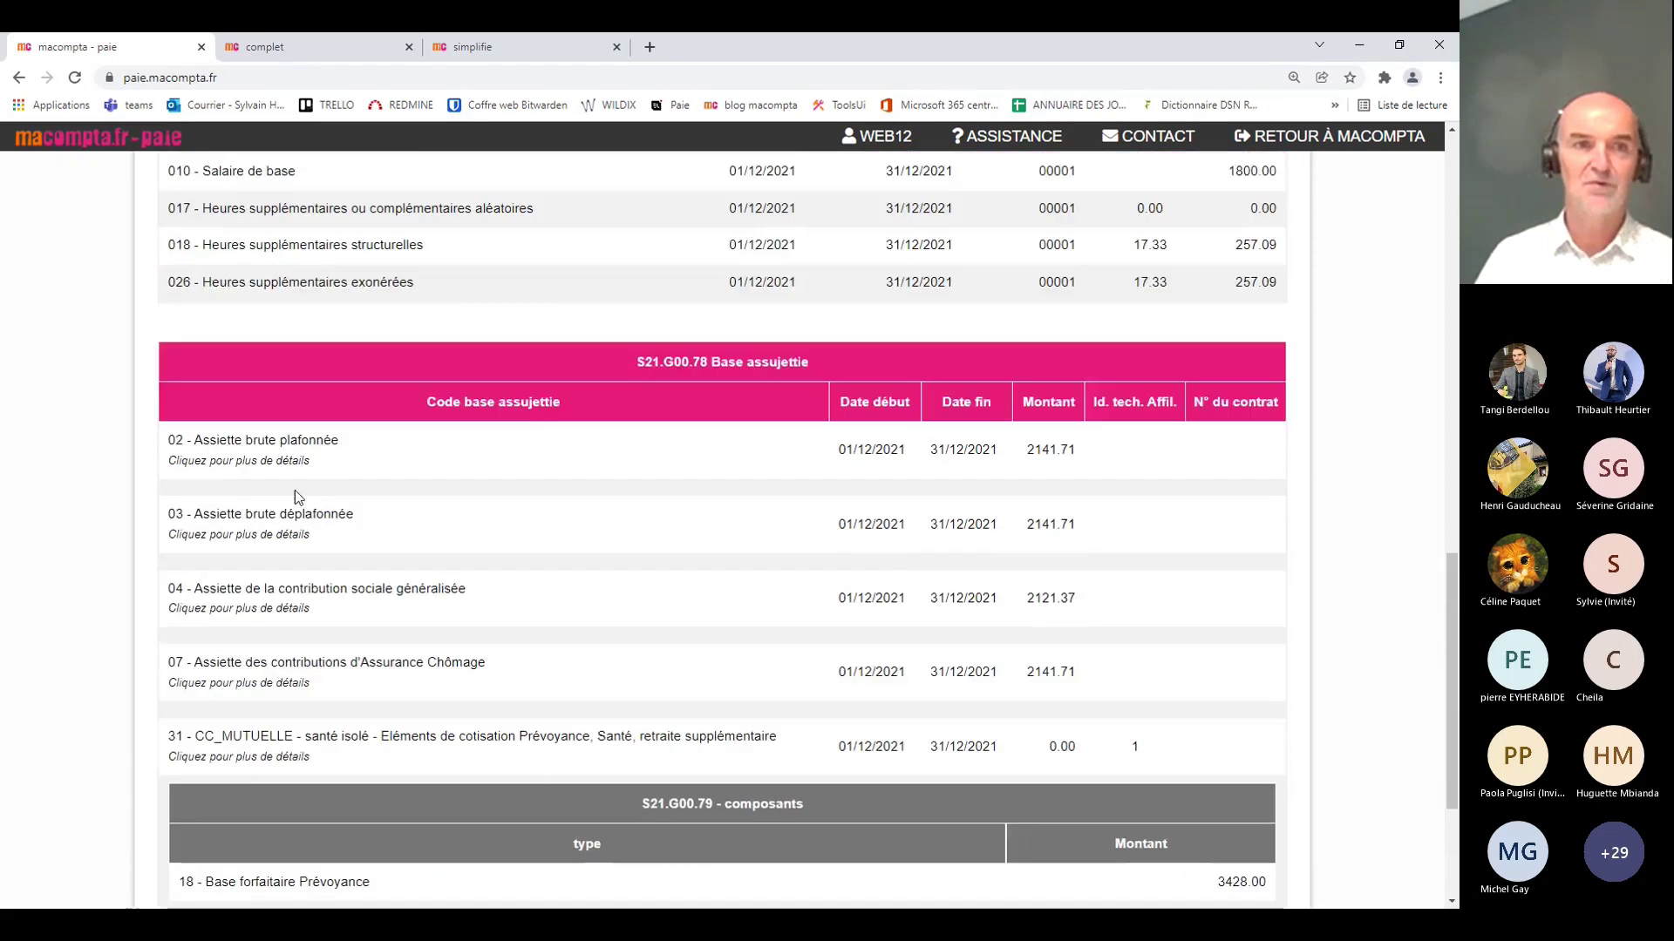
click(272, 450)
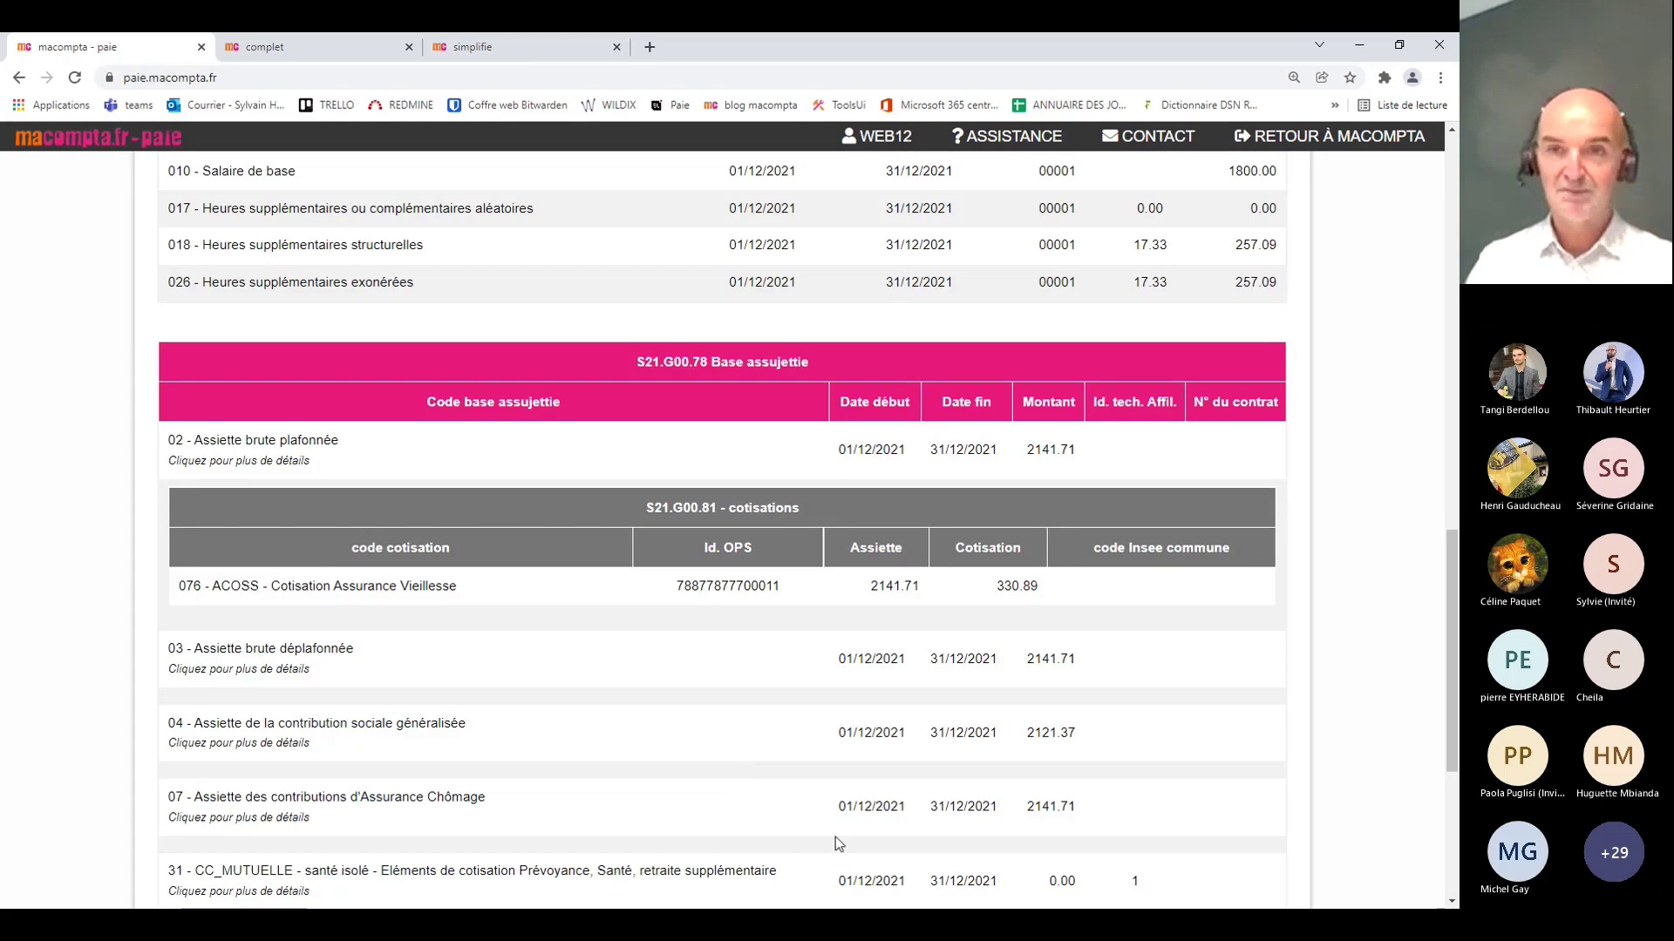
scroll(835, 837, up, 15)
click(788, 200)
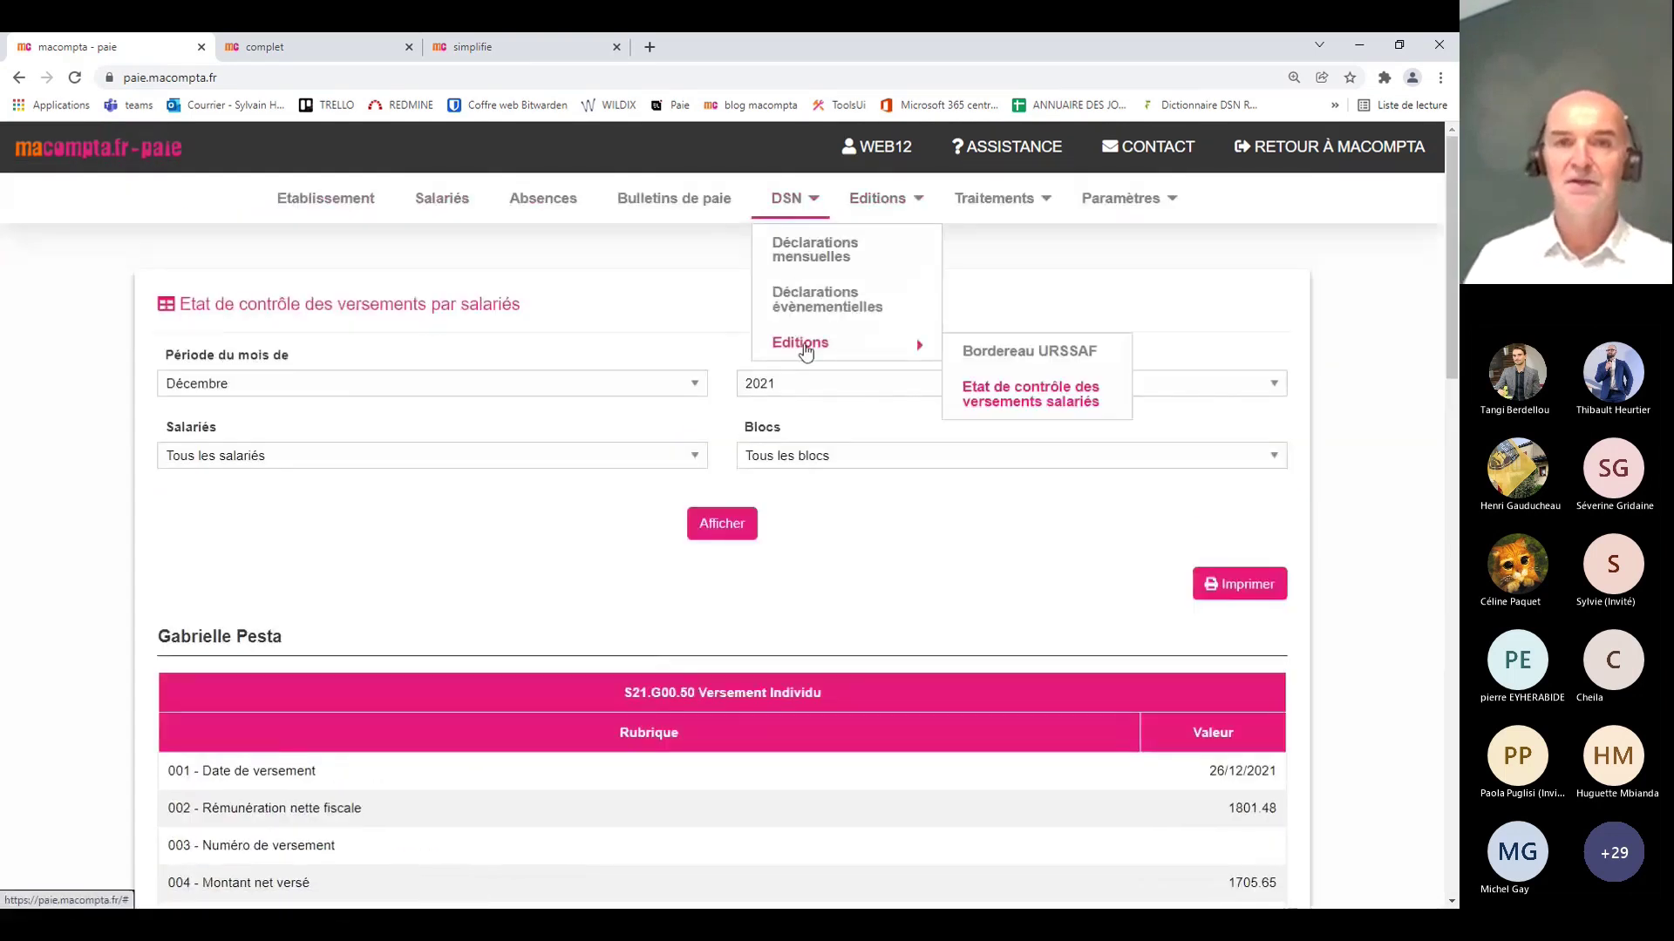
Step: Browse the Editions, Traitements and Paramètres menus to review their options
click(852, 205)
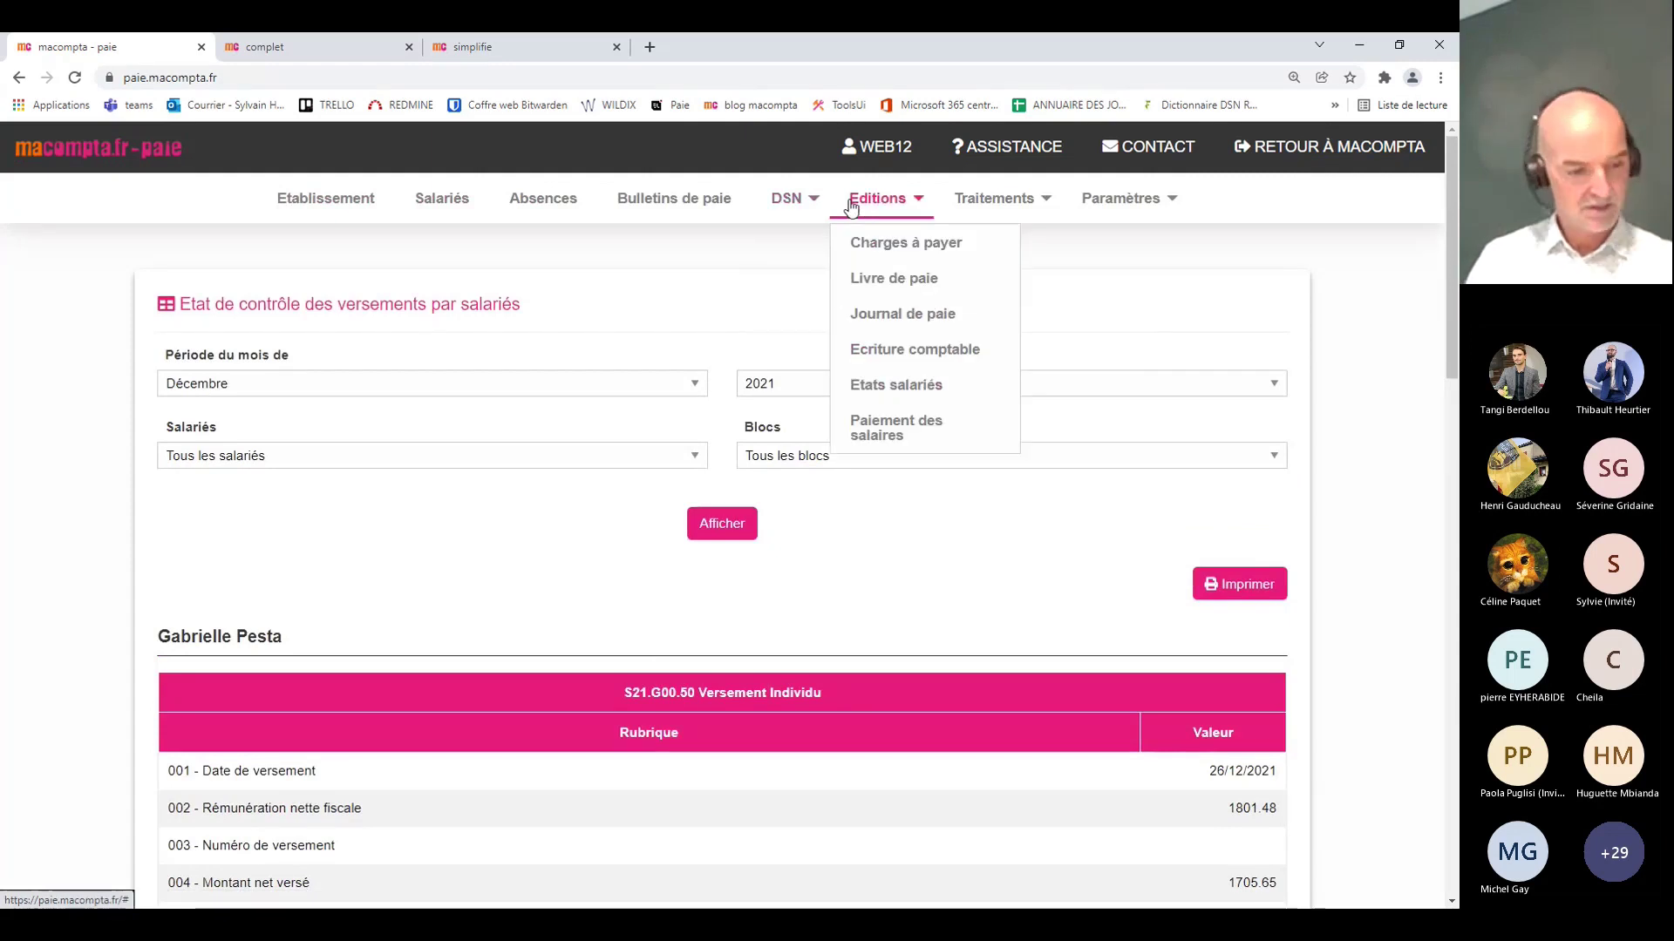
click(1003, 203)
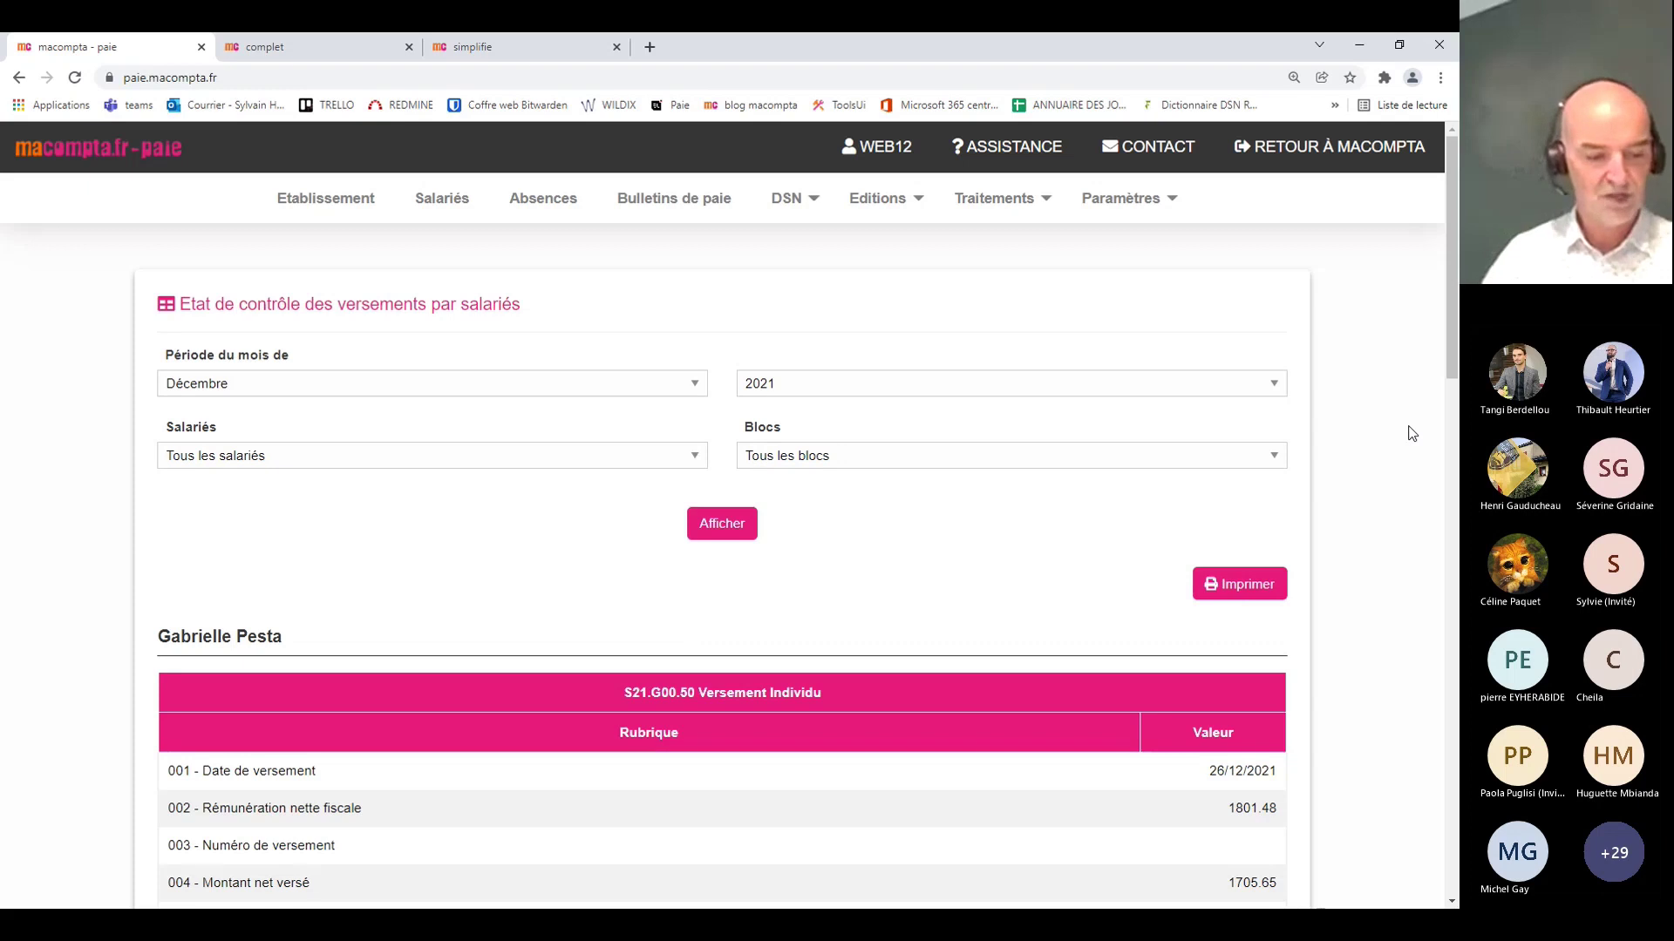
click(1121, 200)
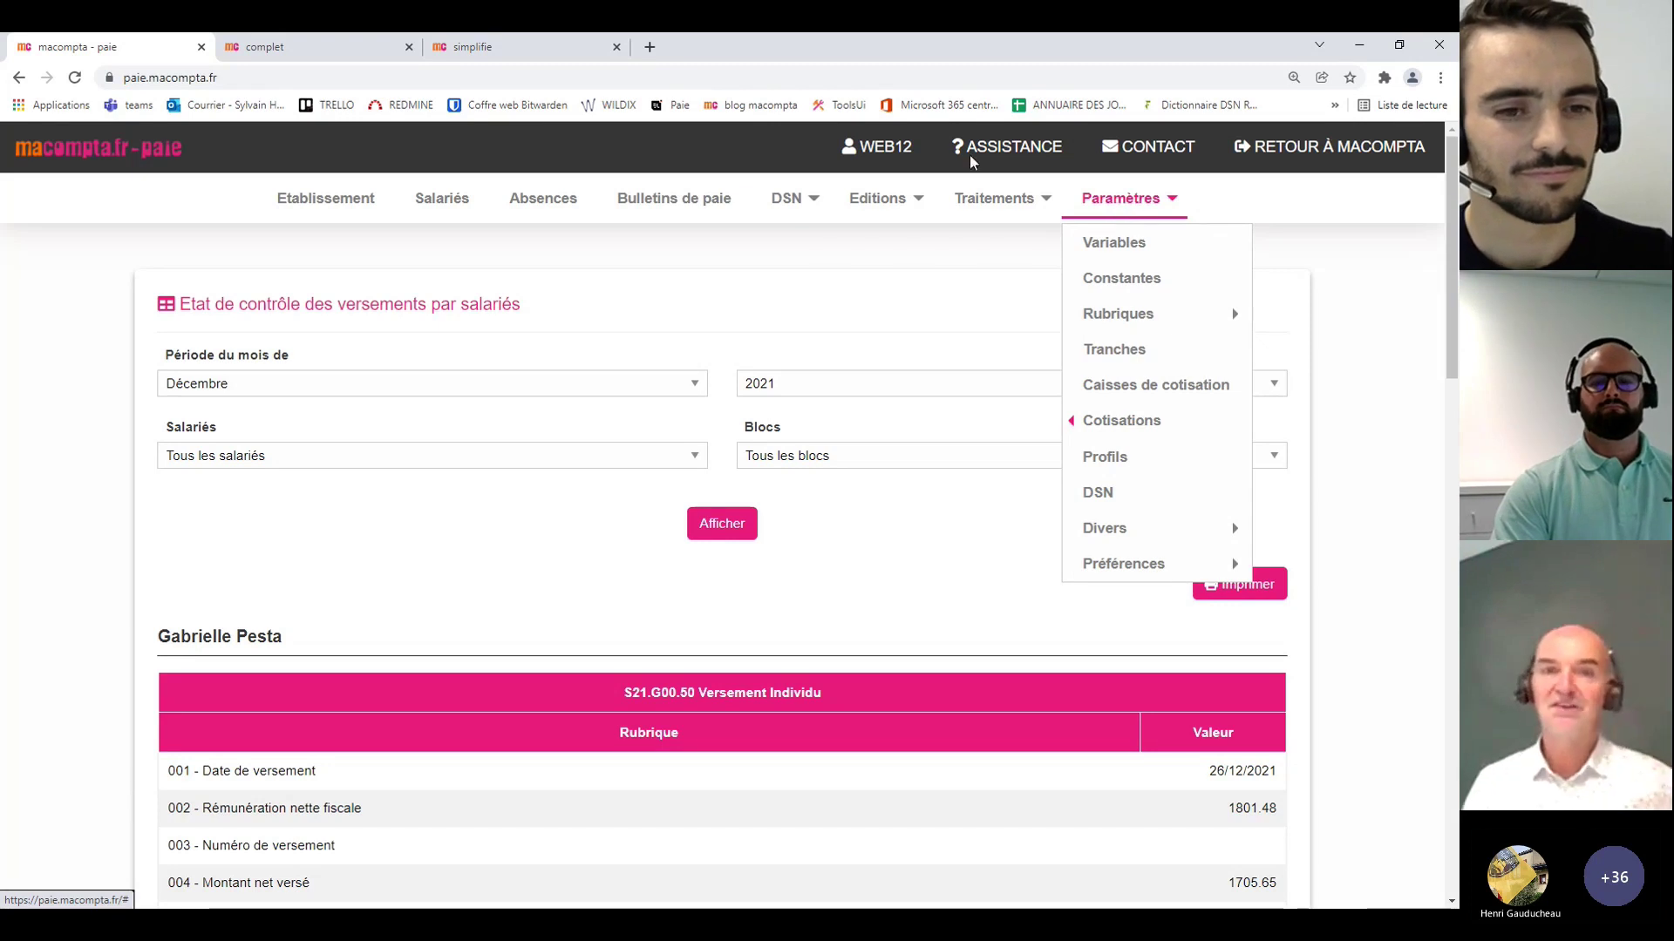
Step: Switch from the Paramètres menu to the DSN menu
click(789, 205)
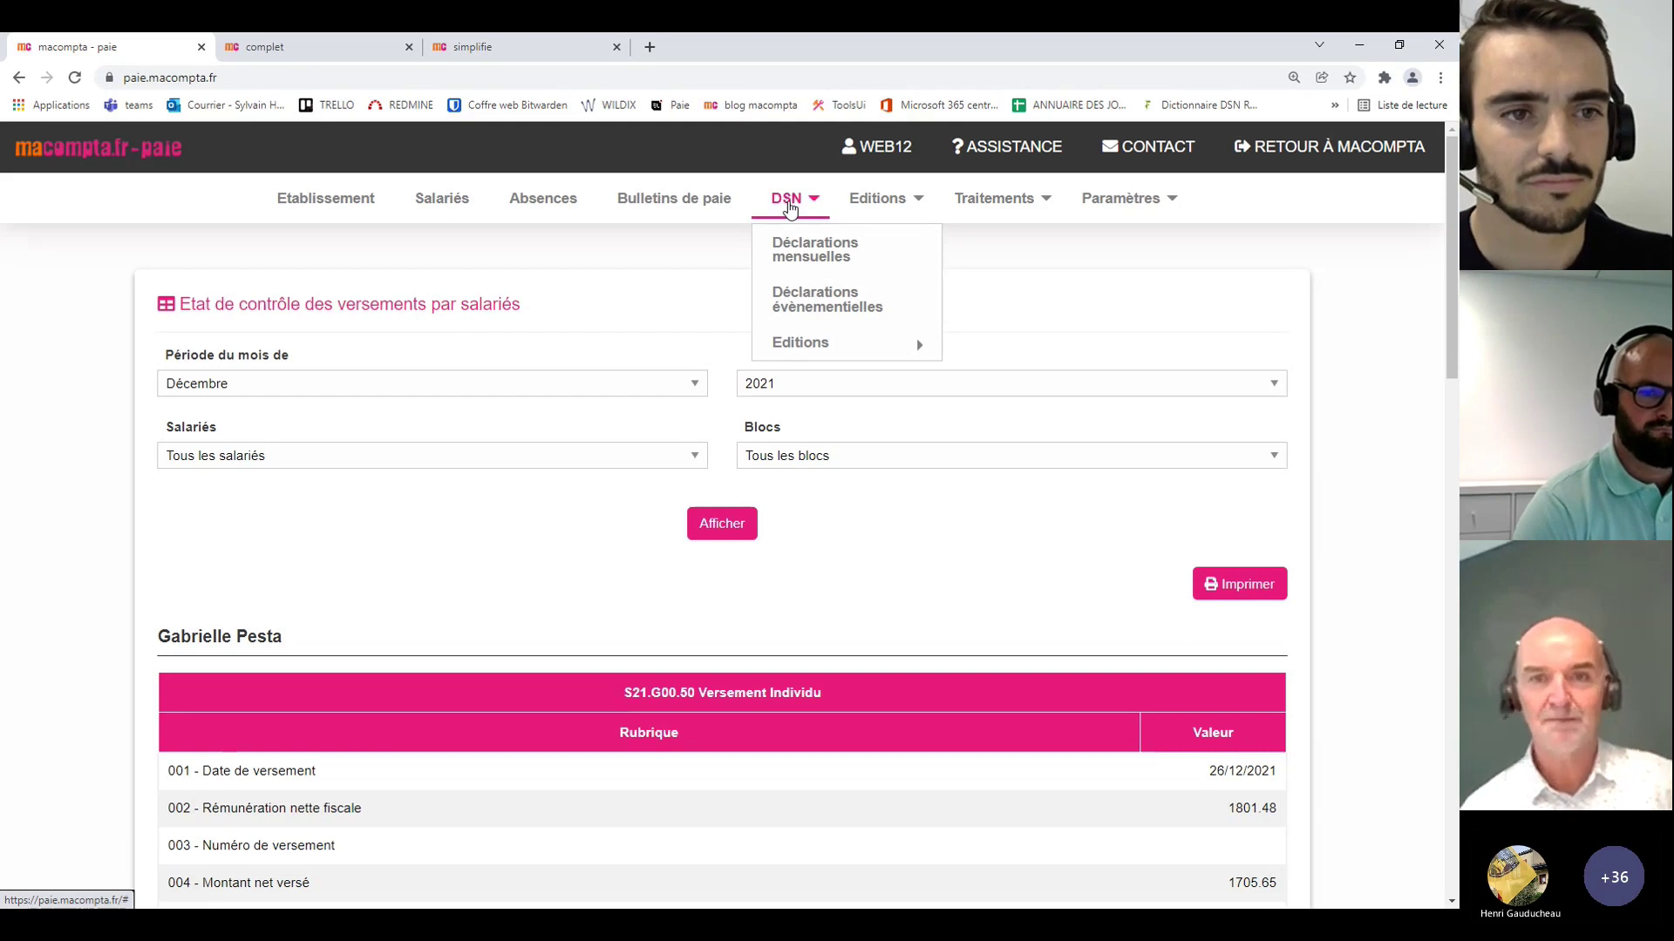
Step: Show the DSN Editions submenu with Bordereau URSSAF and Etat de contrôle des versements salariés
mouse_move(807, 350)
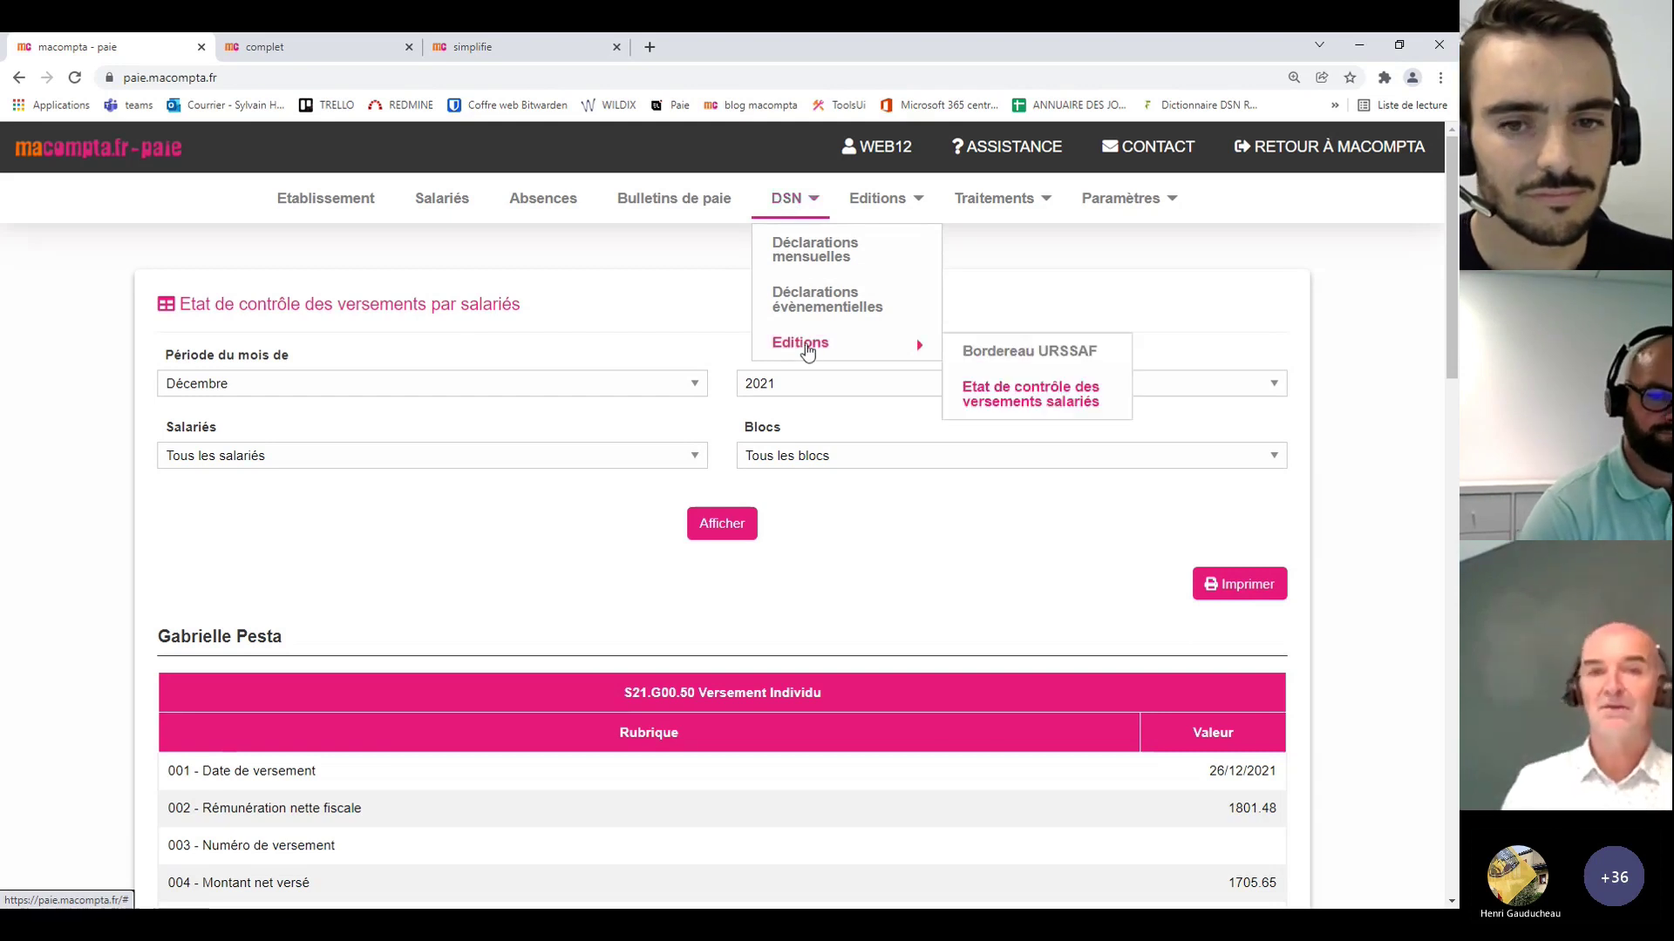